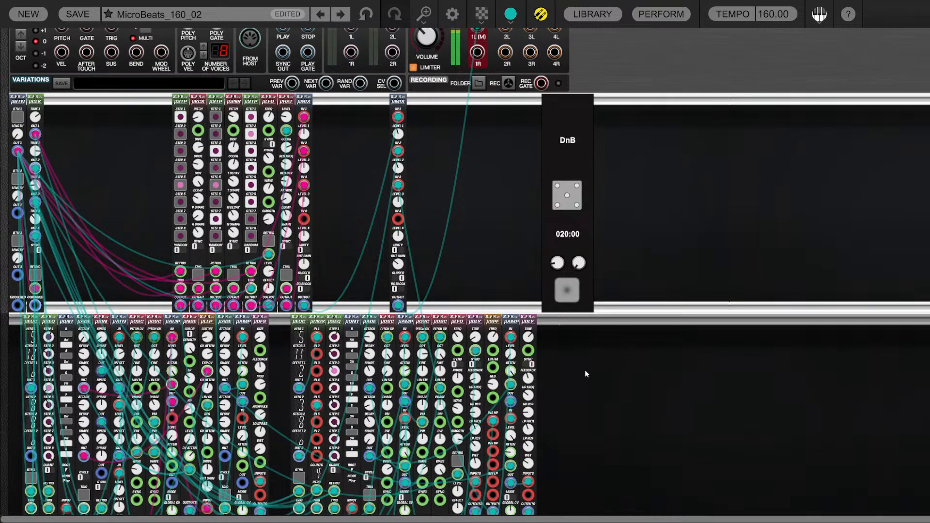
Delete all synth voice modules in the lower cabinet row, keeping the clock, drum modules and mixers above
scroll(586, 372, "down", 1)
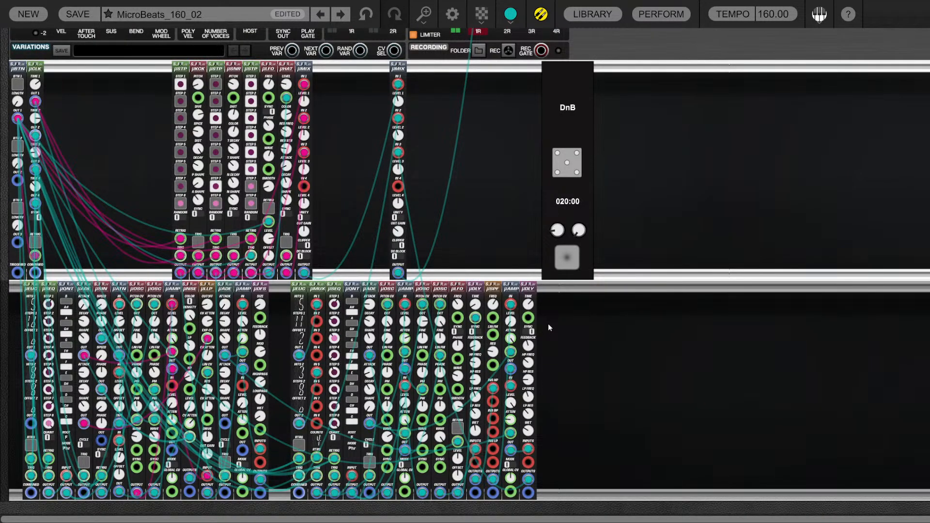
left_click_drag(625, 350, 27, 293)
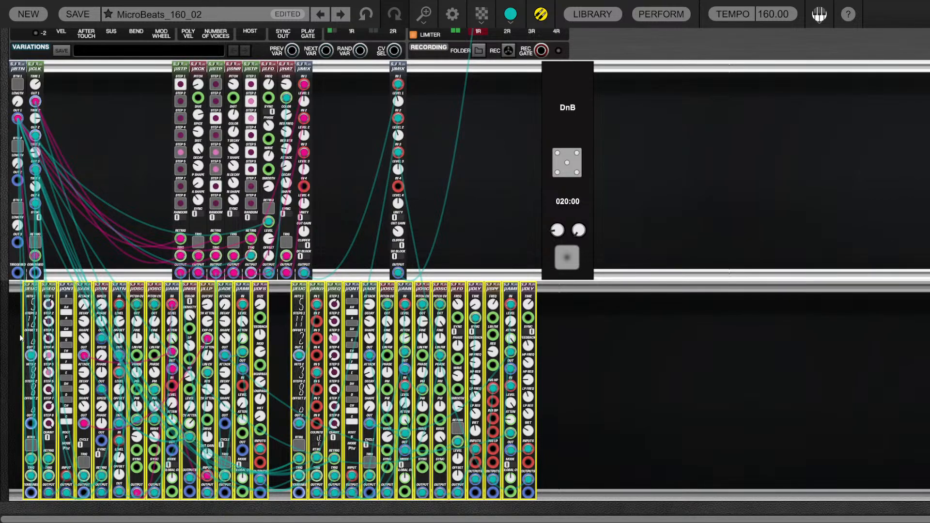
key("Delete")
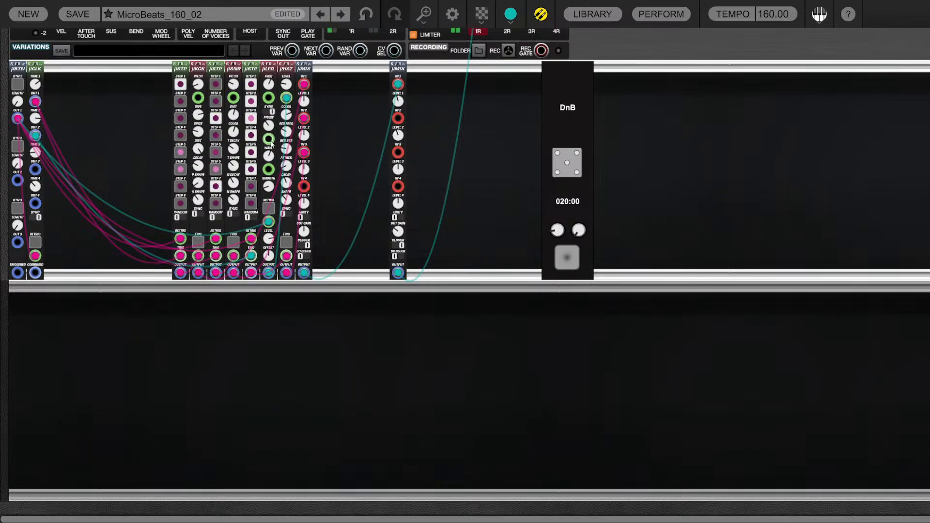
Change the kick drum's trigger sequence so it fires on step 6, and adjust the first channel level of the separate output mixer
left_click(180, 135)
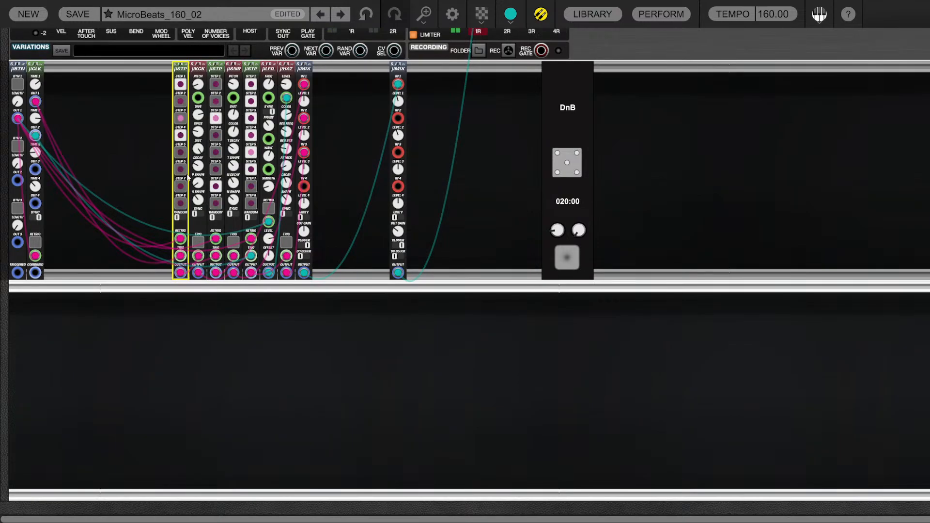
left_click(178, 153)
left_click(180, 170)
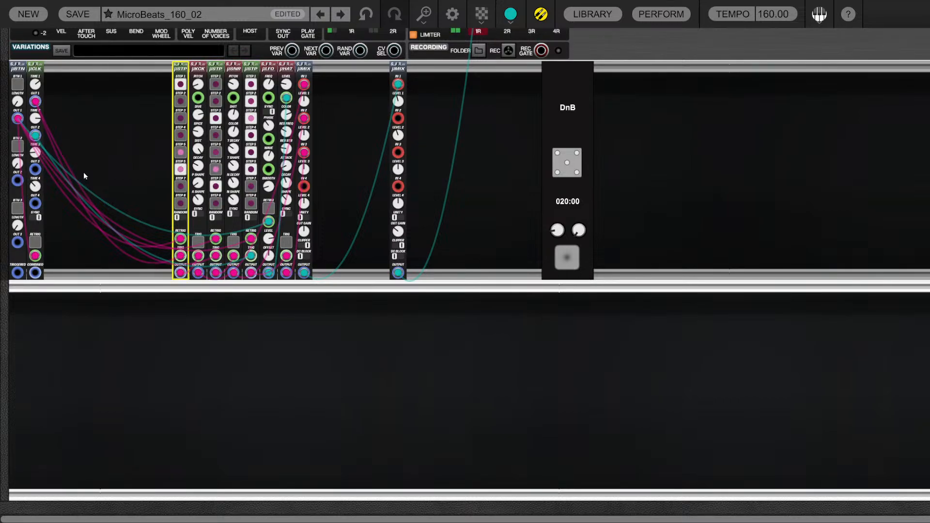
left_click(430, 127)
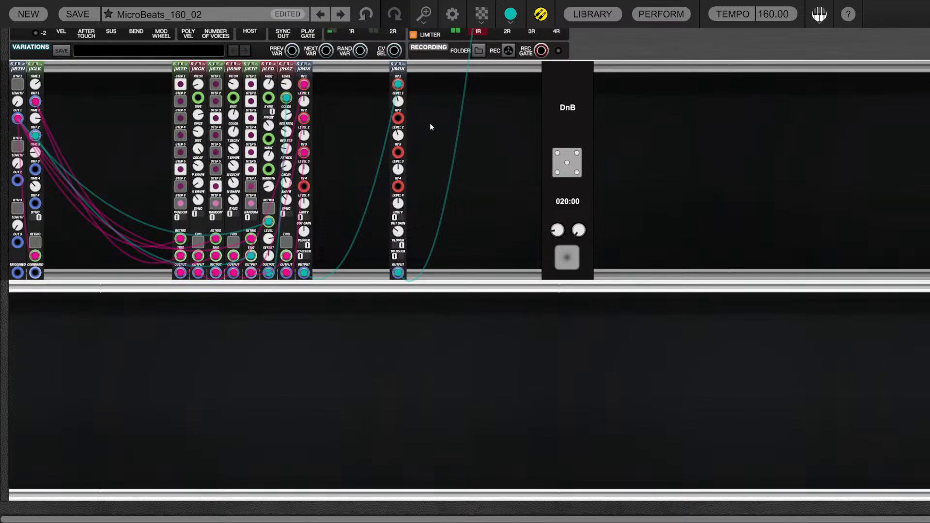
left_click(399, 104)
left_click(439, 144)
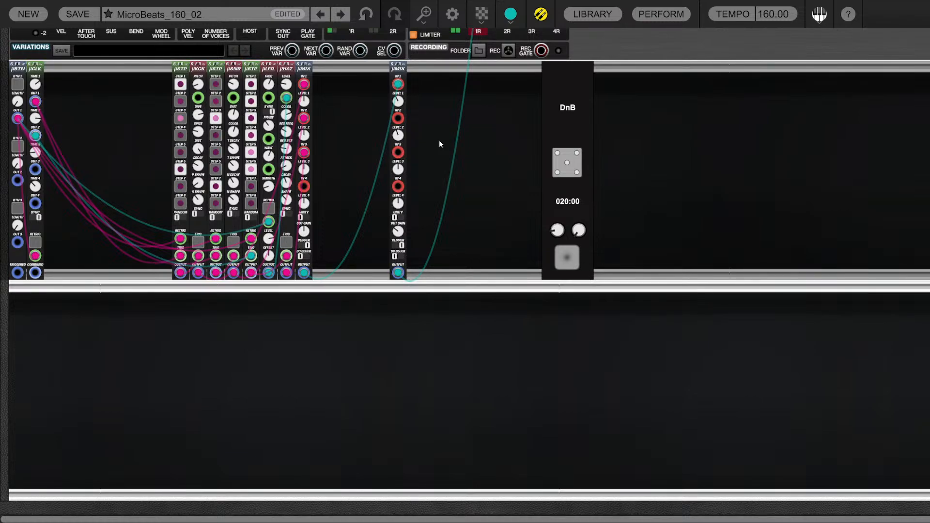
Move the DnB timer module and the output mixer closer to the drum modules in the upper row
left_click_drag(568, 72, 476, 101)
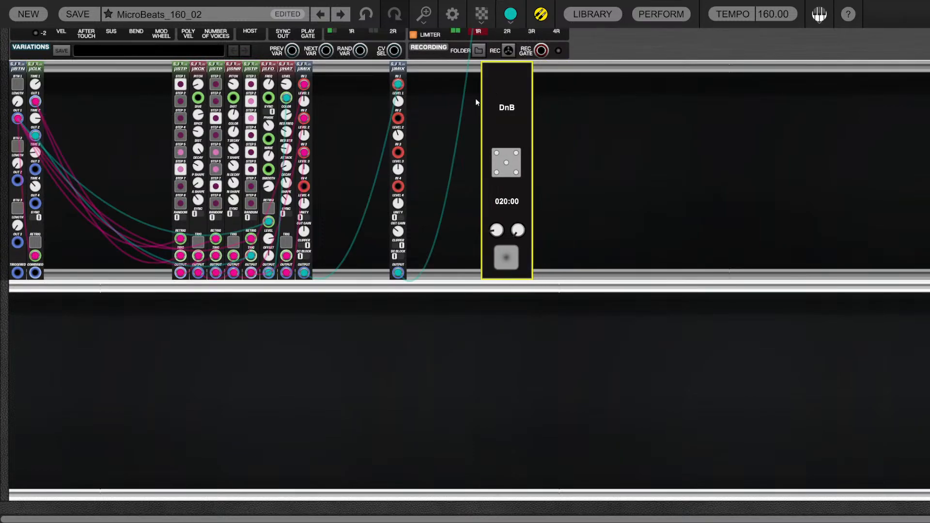
left_click(440, 119)
scroll(423, 145, "up", 1)
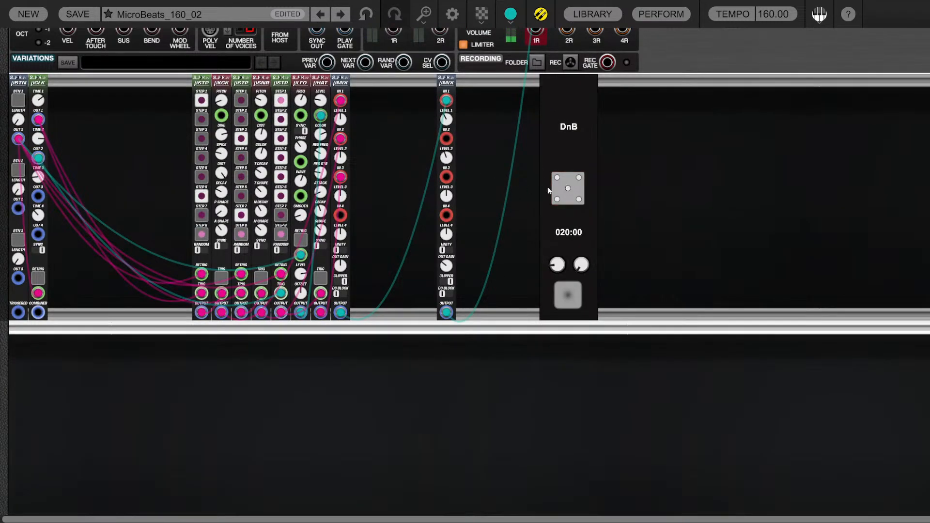
left_click(567, 185)
left_click_drag(448, 81, 436, 81)
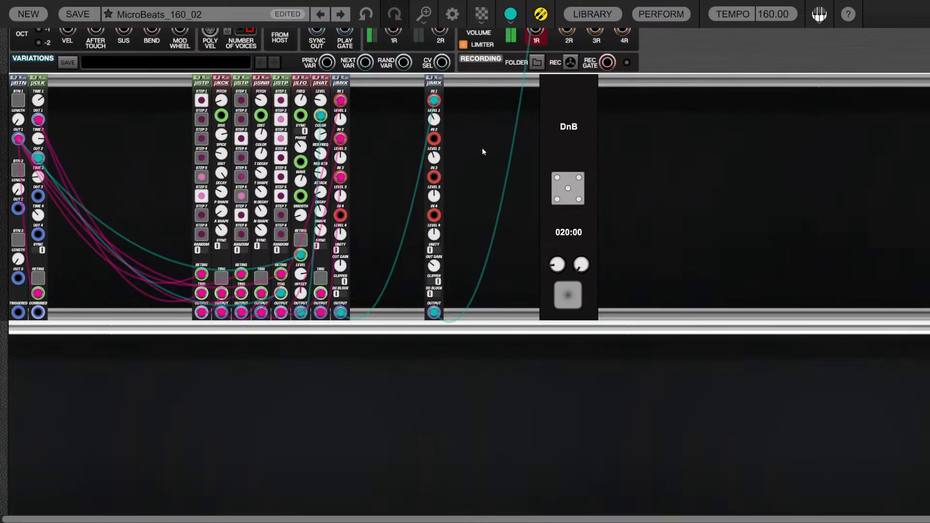
Start the DnB countdown timer and add a Micro Amplifier and a Micro AD Envelope from the library to the empty lower row
left_click(593, 14)
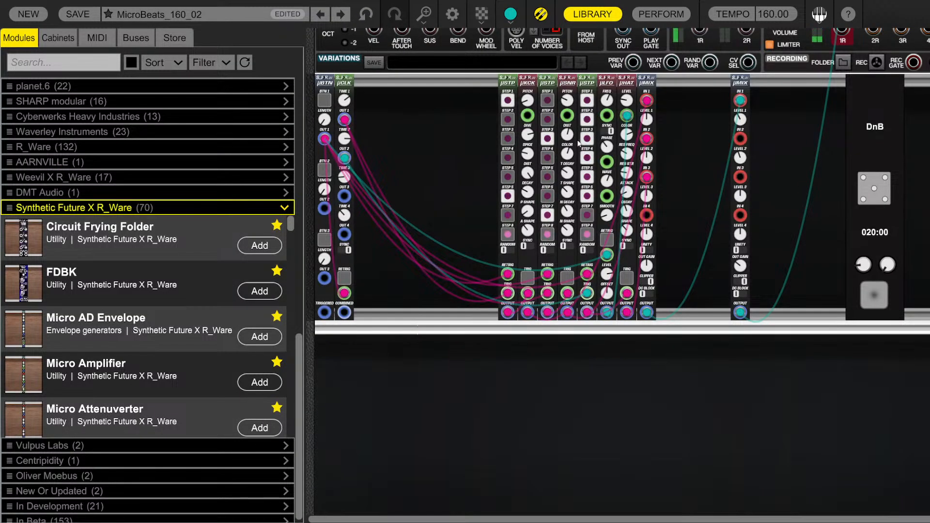
left_click(874, 295)
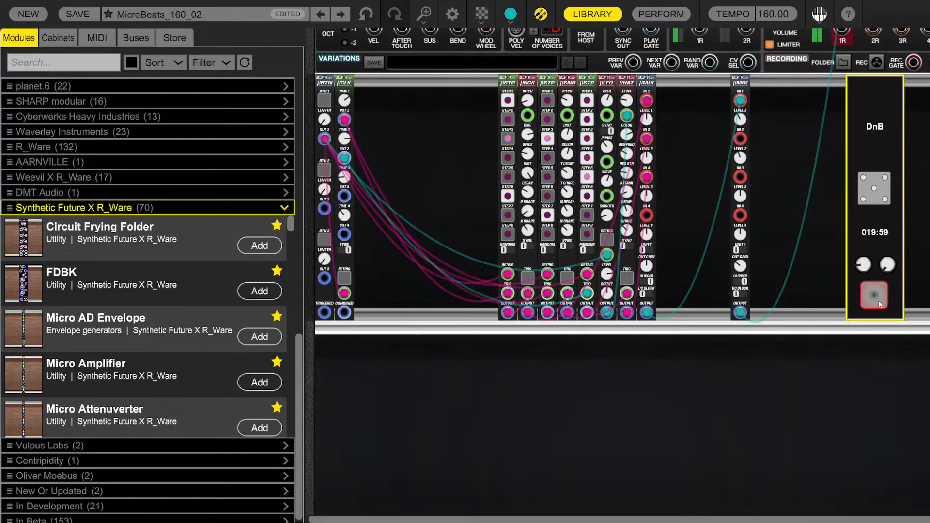
left_click(260, 382)
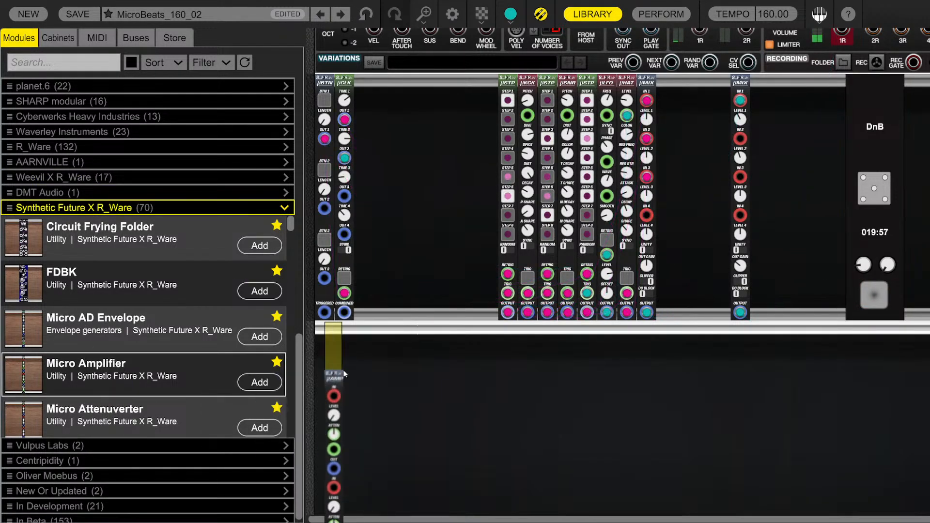
left_click_drag(191, 336, 365, 350)
Add a micro lowpass filter from the Synthetic Future X R_Ware modules to the lower row, beyond the amplifier
scroll(124, 336, "down", 3)
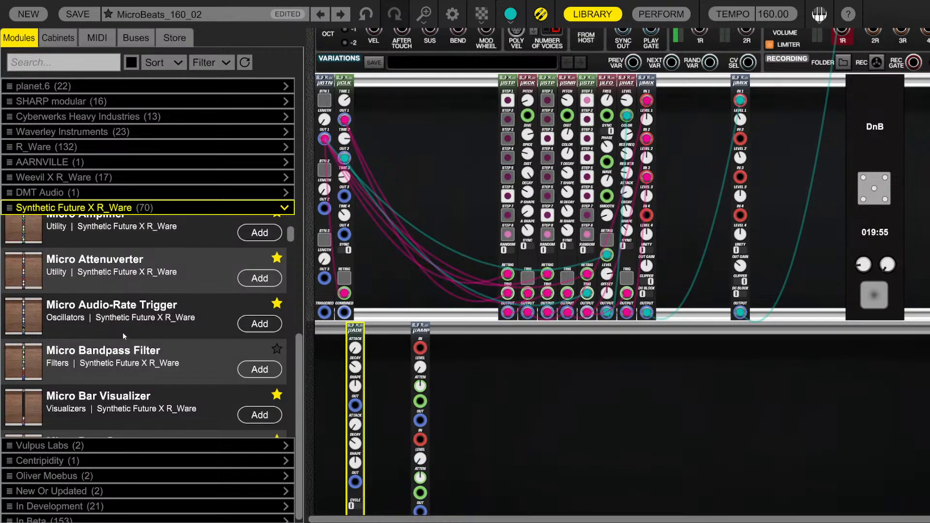
scroll(144, 331, "down", 3)
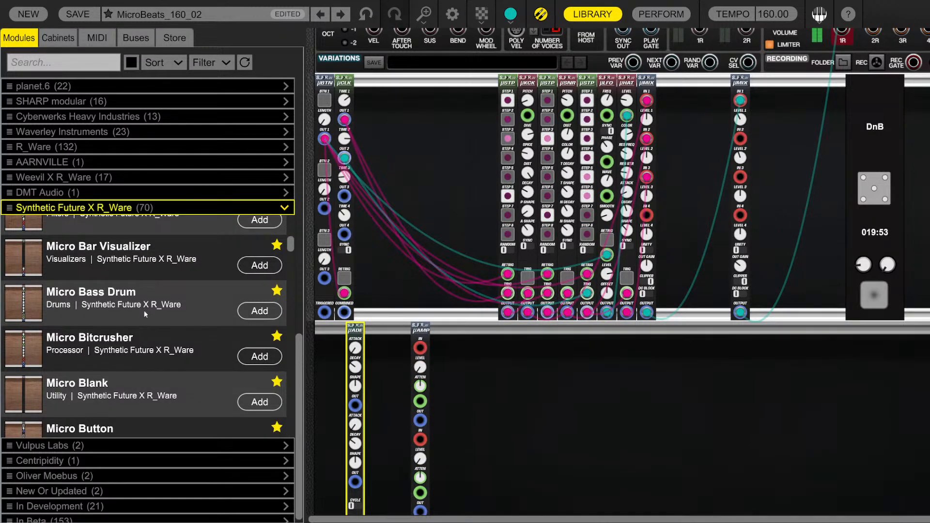
scroll(144, 305, "down", 3)
scroll(138, 310, "down", 3)
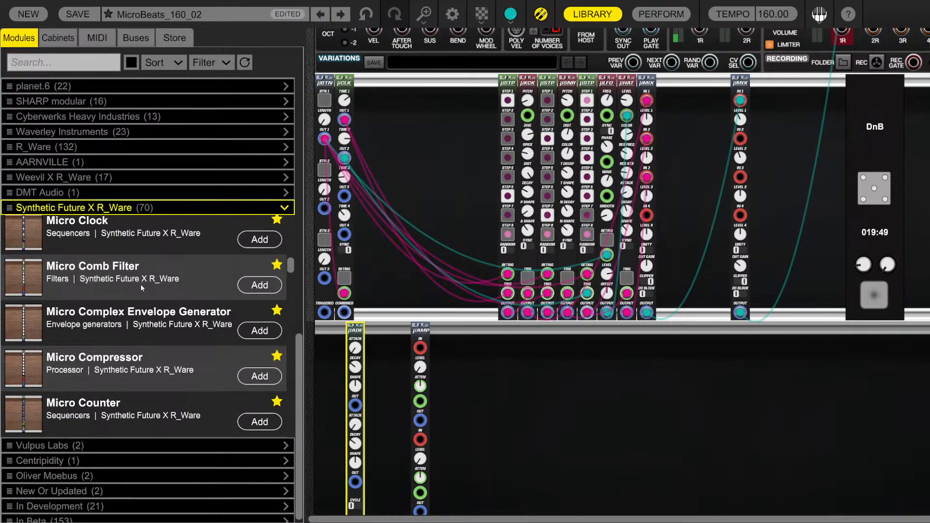
scroll(140, 284, "down", 3)
scroll(139, 301, "down", 3)
scroll(138, 302, "down", 3)
scroll(135, 289, "down", 3)
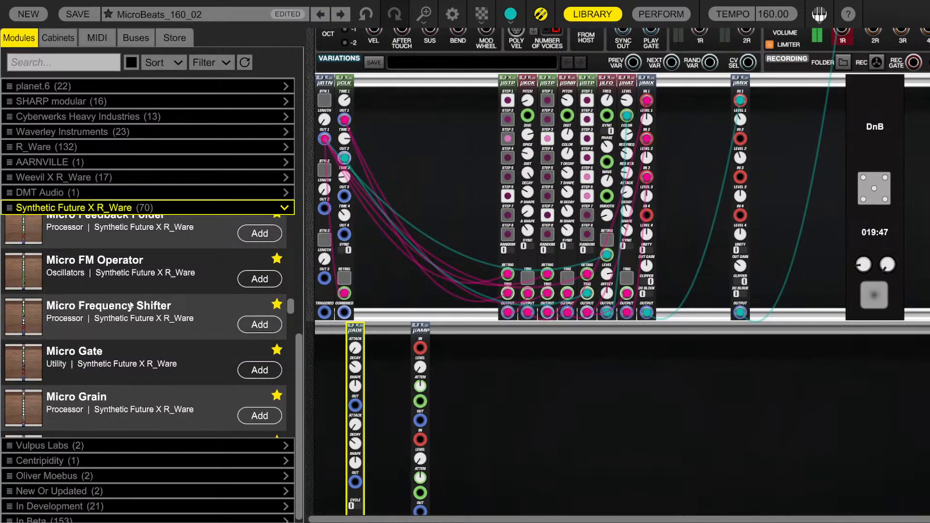
scroll(130, 271, "down", 3)
left_click_drag(125, 261, 413, 334)
Add a Micro Oscillator between the envelope and the amplifier, and a Micro Quantizer in front of the envelope
scroll(104, 281, "down", 3)
scroll(103, 276, "down", 3)
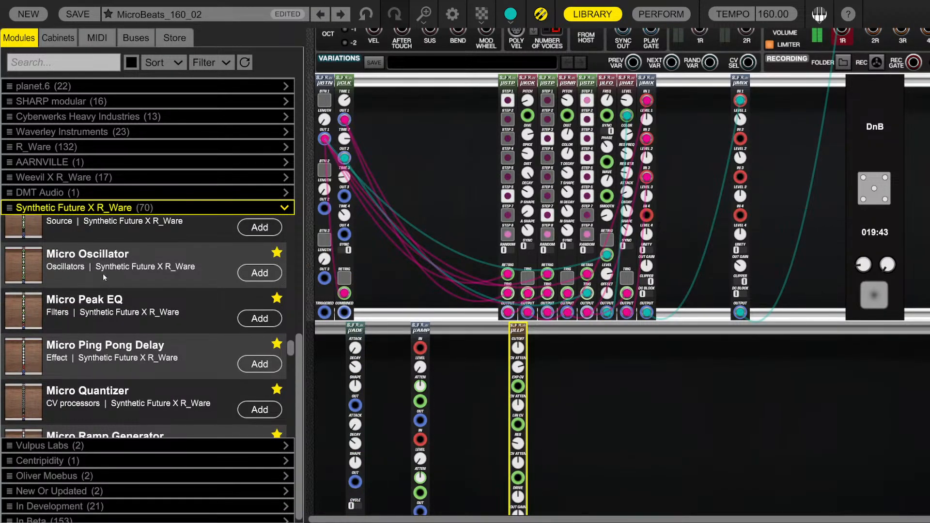
mouse_move(103, 274)
left_mouse_down()
mouse_move(125, 315)
mouse_move(450, 339)
mouse_move(397, 339)
left_mouse_up()
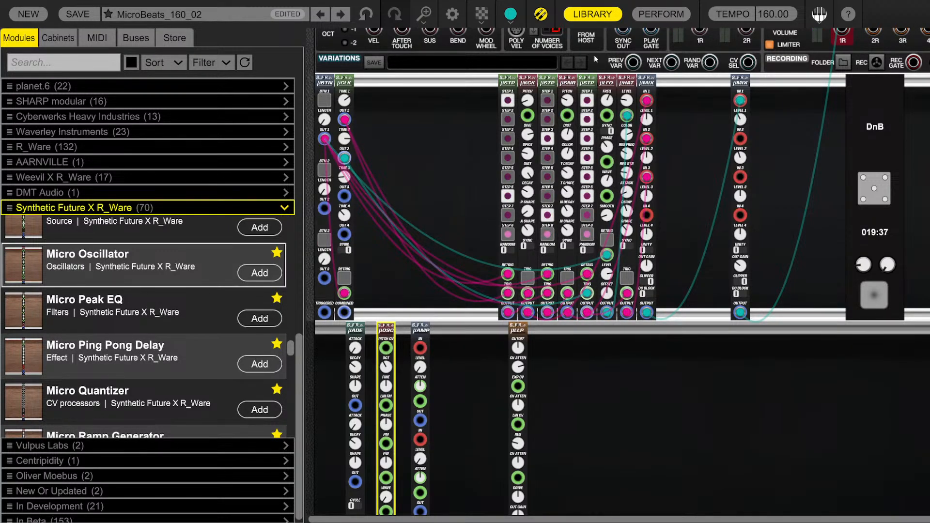
scroll(140, 307, "down", 3)
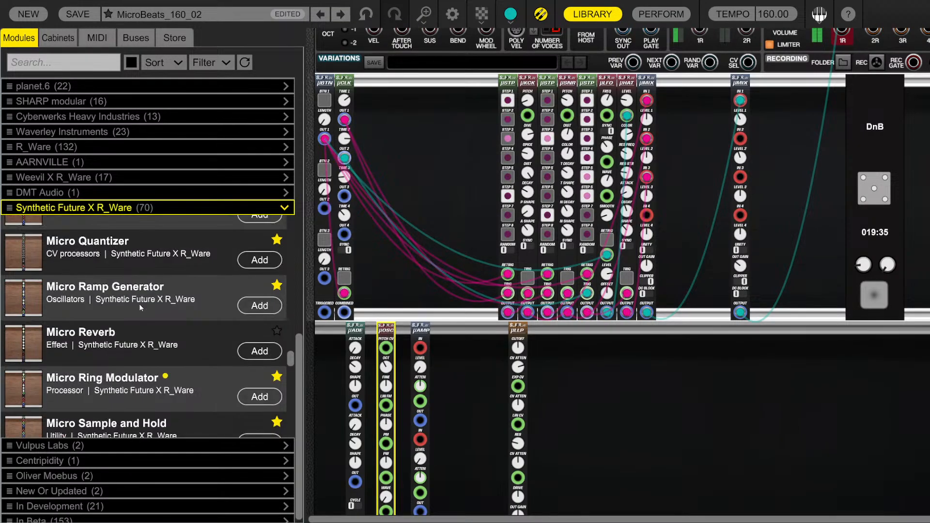
left_click_drag(97, 247, 349, 337)
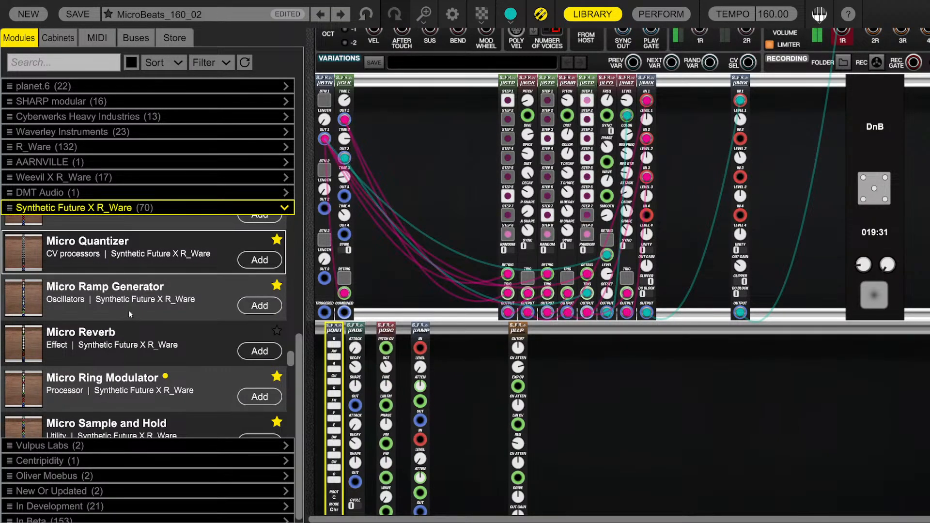
Add a Micro Sine LFO at the start of the lower row, before the quantizer
scroll(150, 296, "down", 3)
scroll(132, 295, "down", 3)
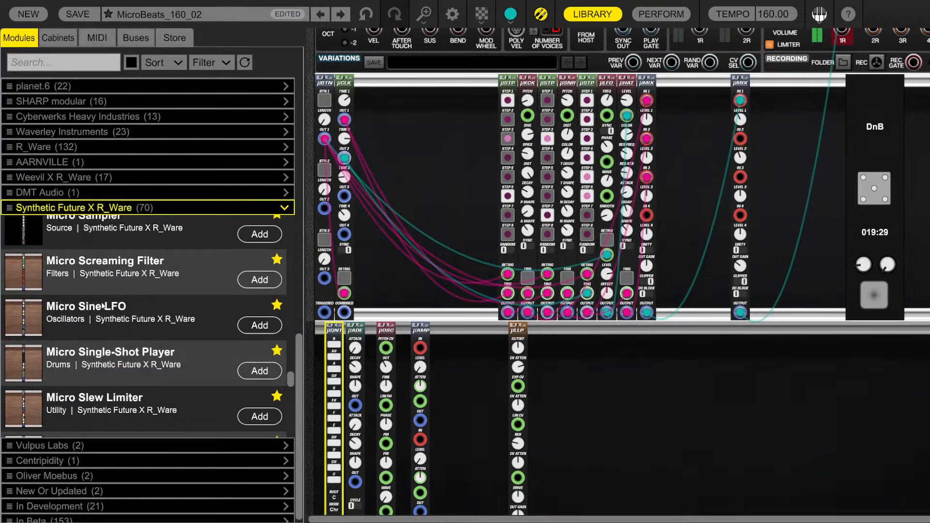
left_click_drag(132, 310, 330, 338)
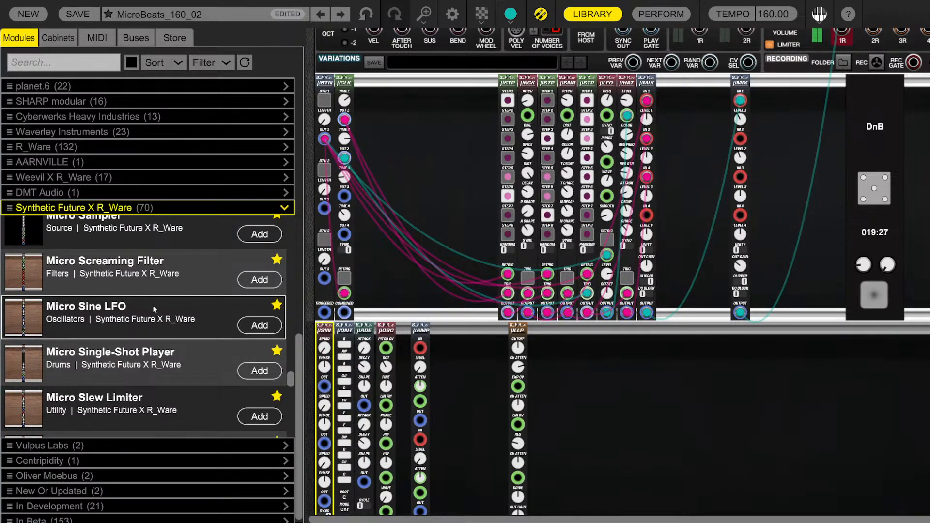
Add a Micro Sample and Hold between the sine LFO and the quantizer, and close the module library
scroll(154, 309, "down", 3)
scroll(135, 271, "down", 3)
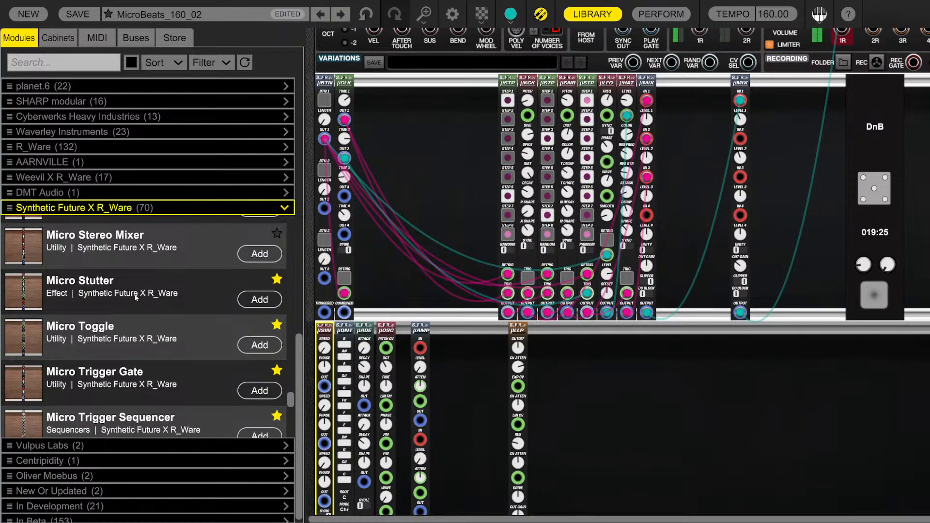
scroll(135, 294, "up", 6)
scroll(117, 298, "up", 3)
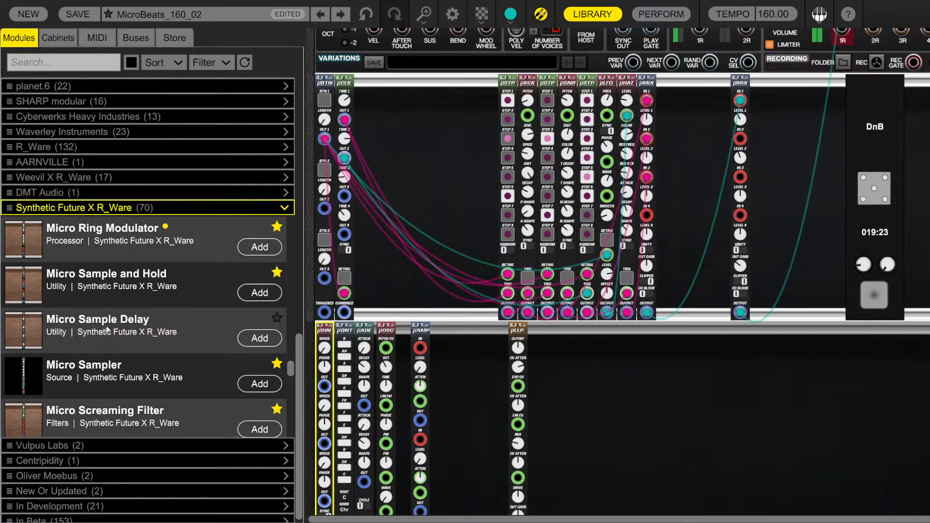
left_click_drag(121, 283, 356, 325)
left_click(465, 383)
left_click(592, 14)
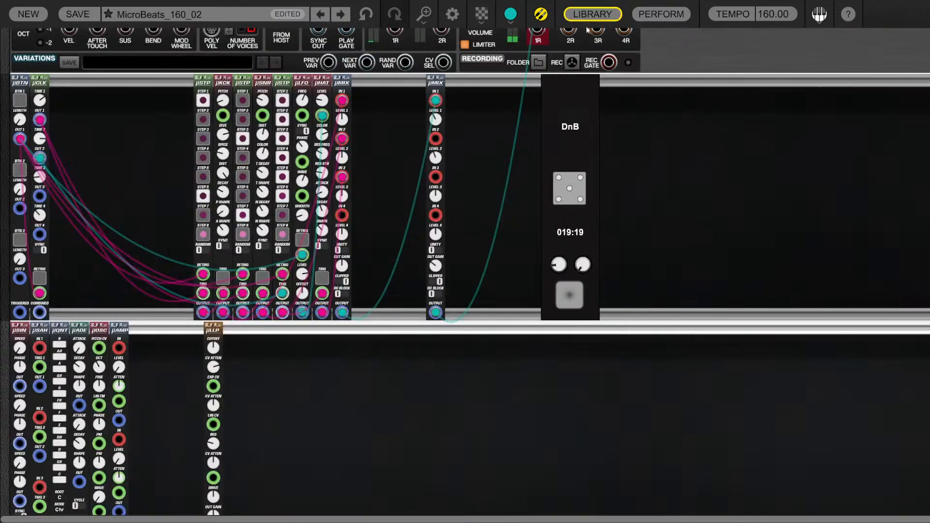
Place the lowpass filter directly beside the amplifier and shift the new module chain away from the row's edge
scroll(339, 393, "down", 3)
scroll(292, 404, "up", 1)
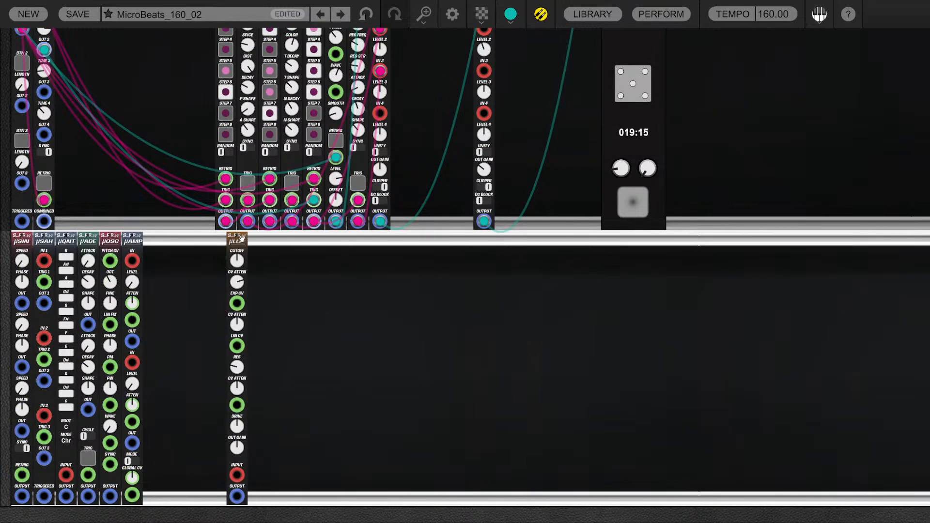
left_click_drag(245, 243, 166, 247)
left_click(300, 301)
Patch the clock's Out 3 to the sample and hold's Trig 1 input
left_click_drag(144, 282, 44, 98)
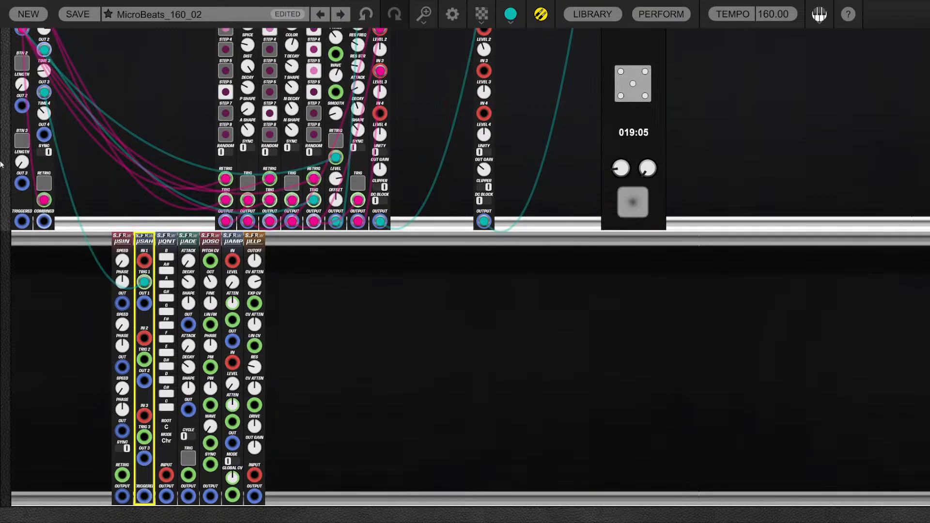
left_click(67, 295)
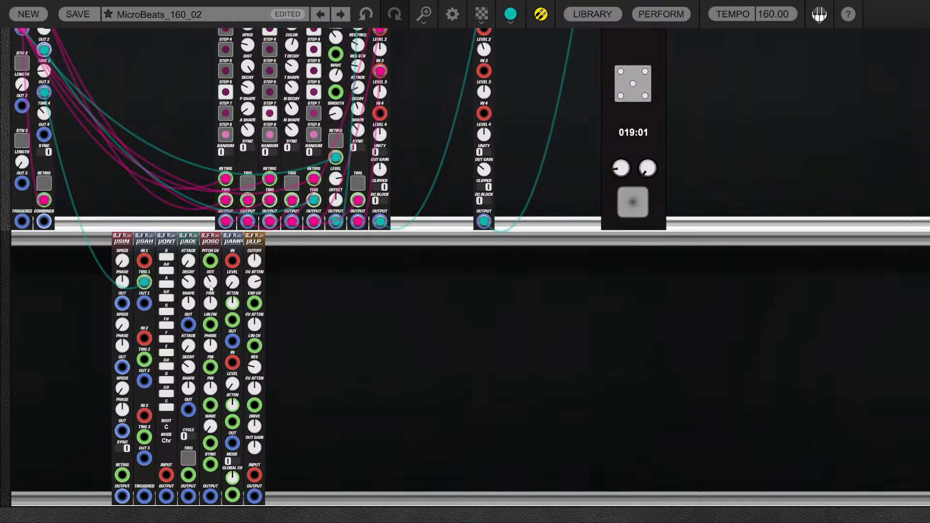
Duplicate the oscillator and the amplifier into two alternating oscillator-amplifier pairs, and move the lowpass filter far along the row
key("ctrl+d")
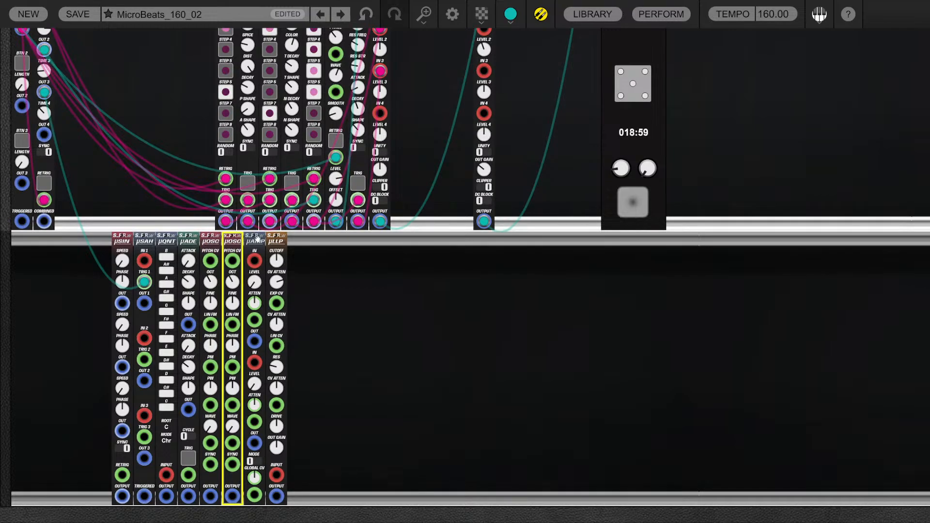
left_click_drag(257, 238, 668, 239)
key("ctrl+d")
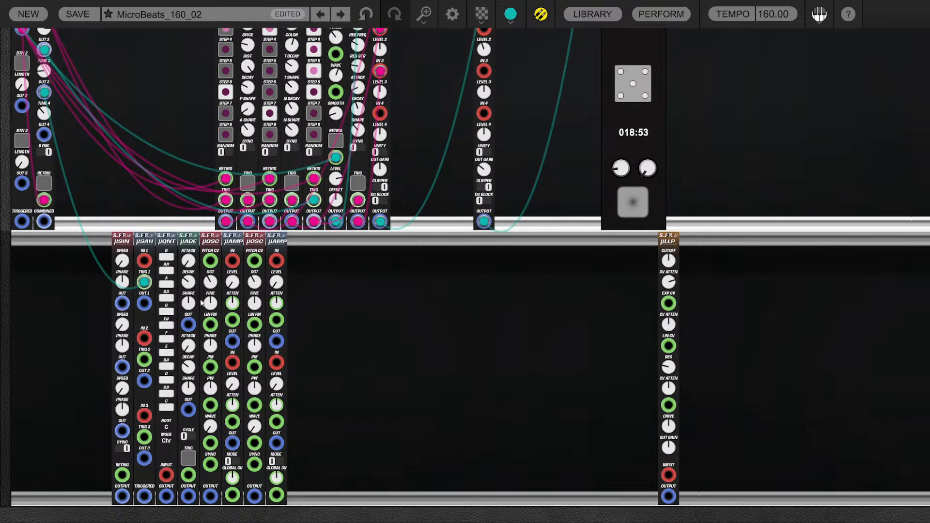
Adjust the waveforms of both oscillators and patch the first oscillator's output into the first input of its neighbouring amplifier
left_click(213, 429)
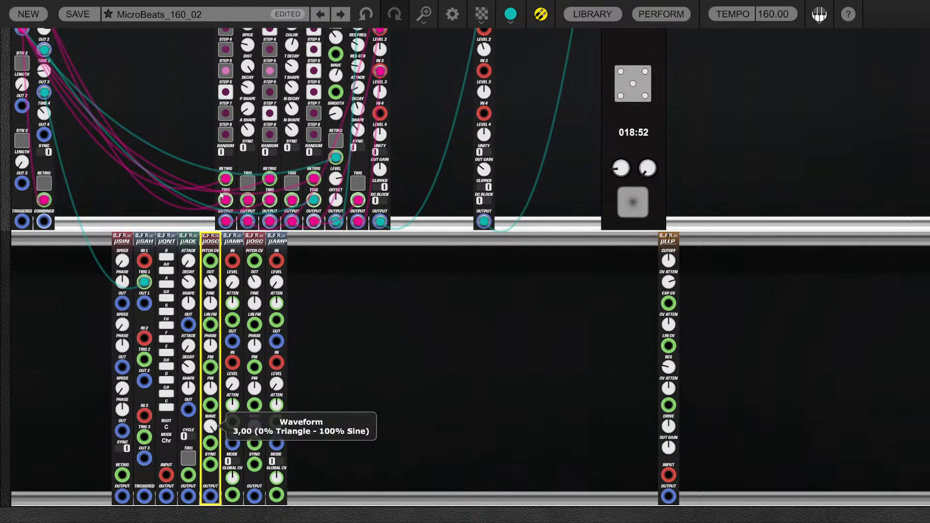
left_click_drag(255, 428, 255, 156)
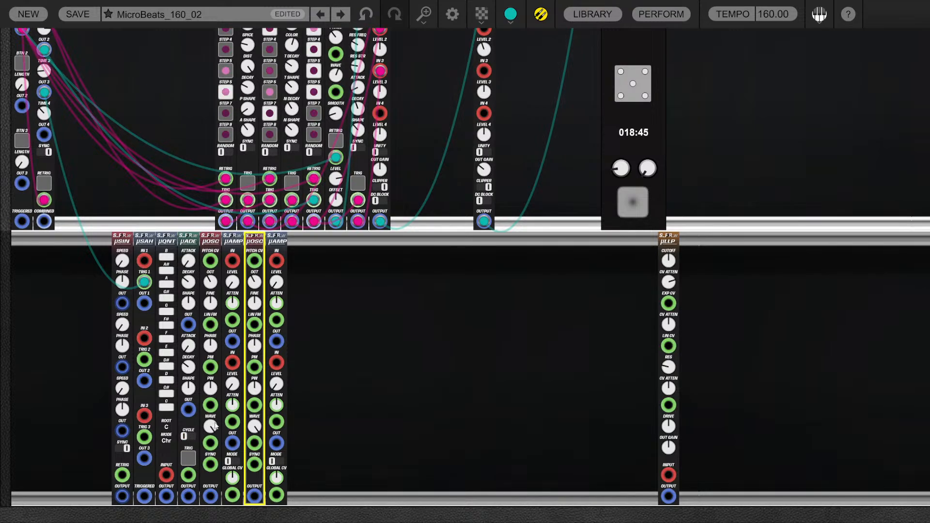
left_click_drag(216, 426, 209, 455)
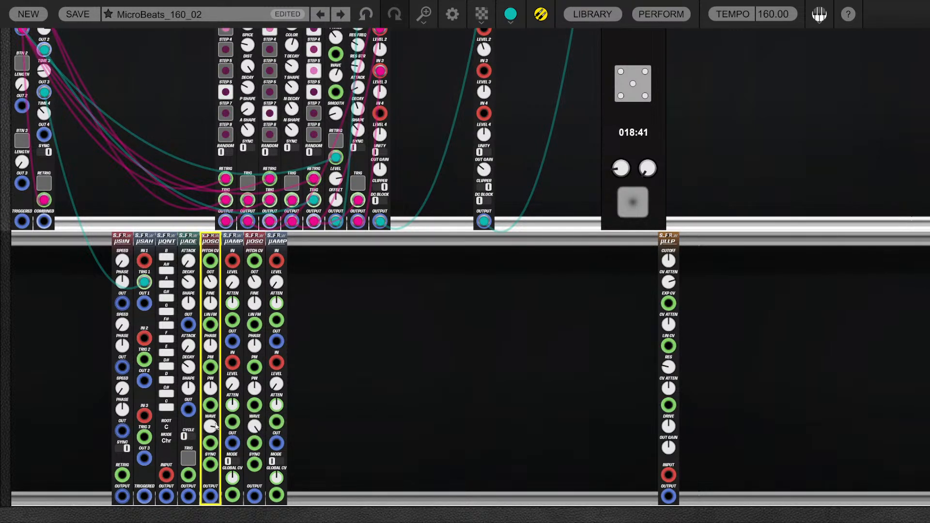
left_click_drag(210, 495, 233, 261)
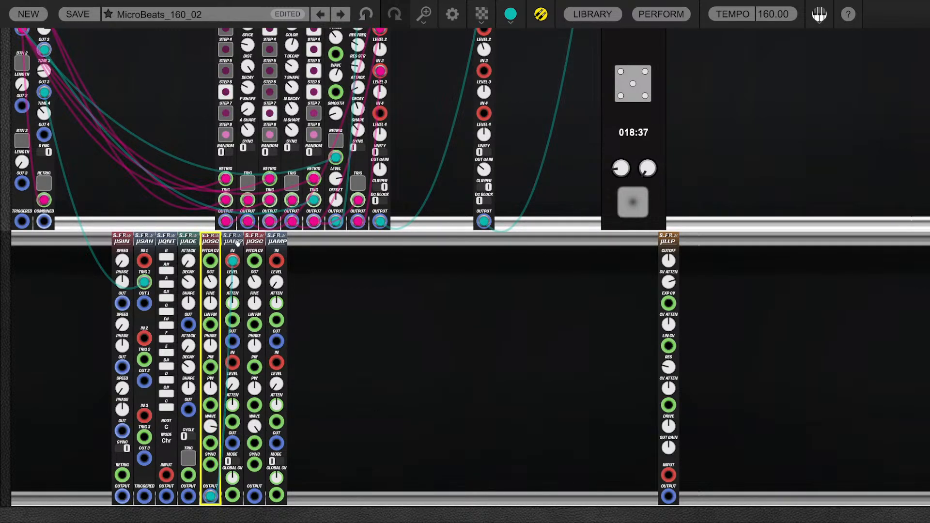
Patch the first amplifier's Out to the second oscillator's Lin FM input, and the µADE envelope's first Out to that amplifier's CV input
left_click_drag(231, 342, 257, 331)
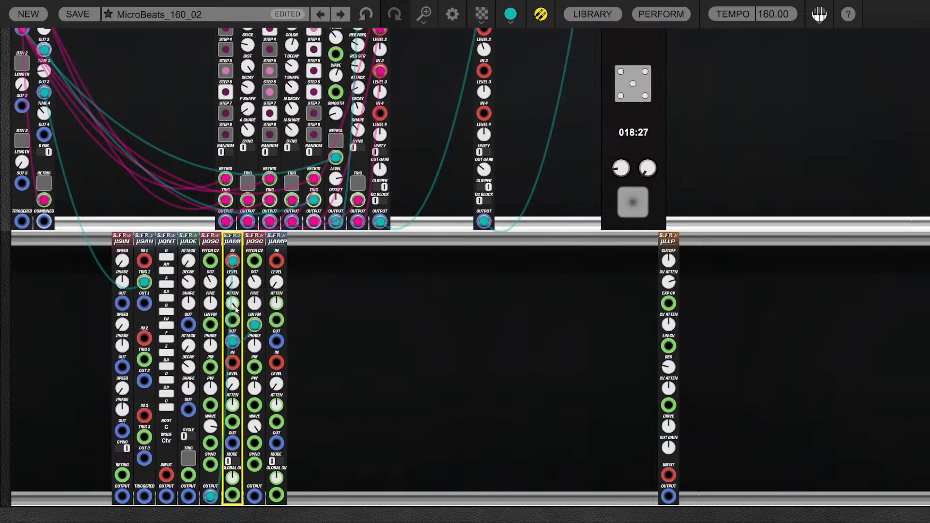
left_click_drag(195, 325, 189, 325)
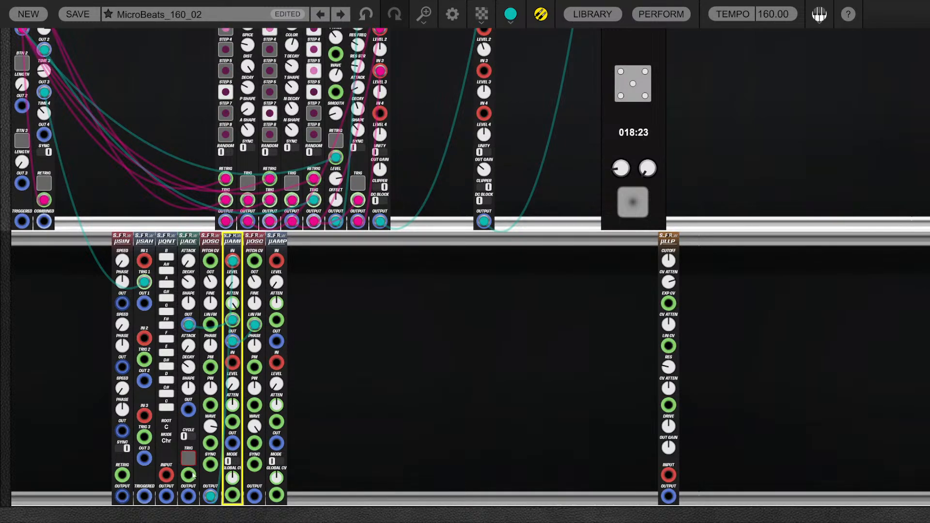
Patch the clock's Out 1 to the µADE envelope's Trig input
left_click_drag(188, 475, 109, 162)
scroll(129, 176, "up", 5)
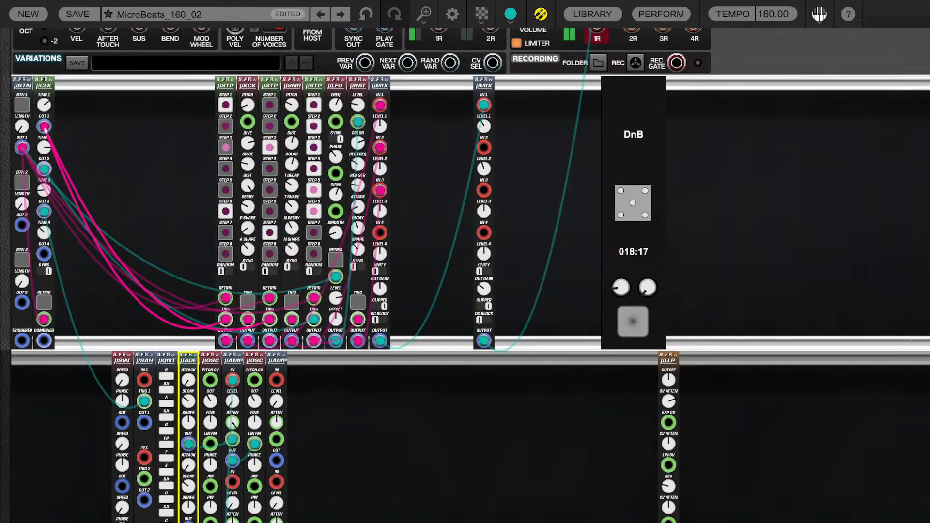
scroll(125, 261, "down", 3)
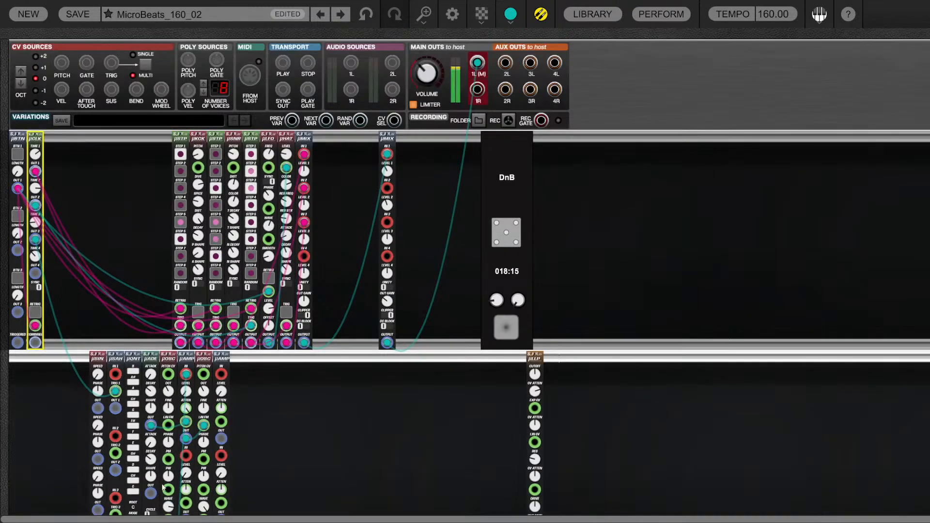
scroll(158, 497, "down", 1)
left_click_drag(158, 498, 132, 483)
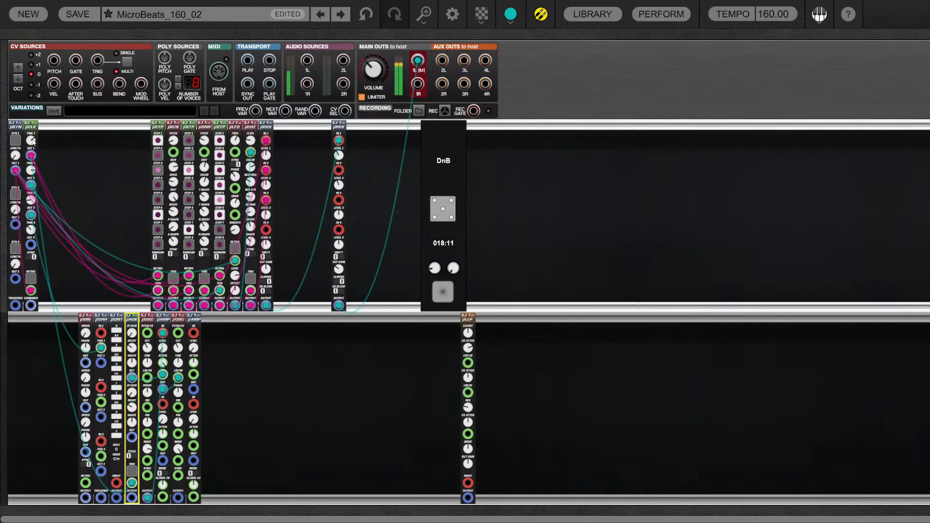
mouse_move(33, 142)
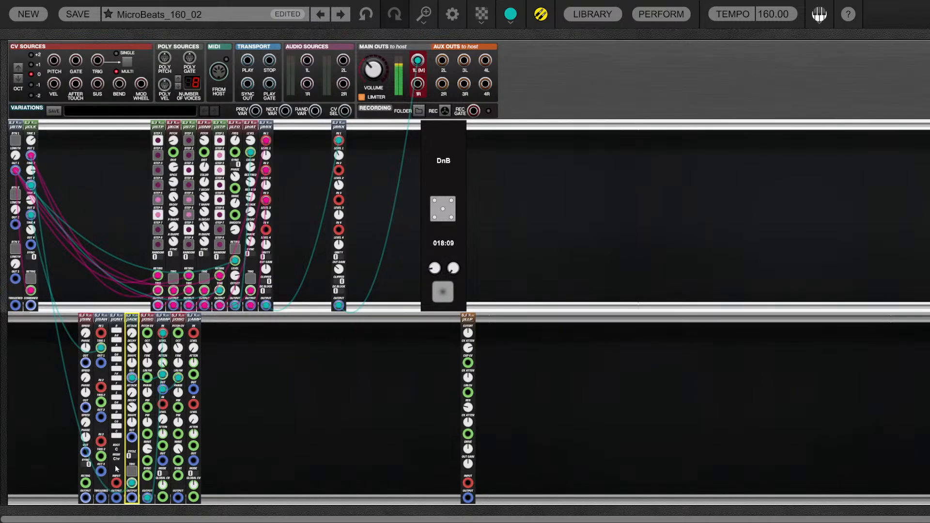
Re-patch the sample and hold's Trig 1 to the clock's Out 1 and feed its In 1 from the µSIN combined output
scroll(43, 449, "up", 4)
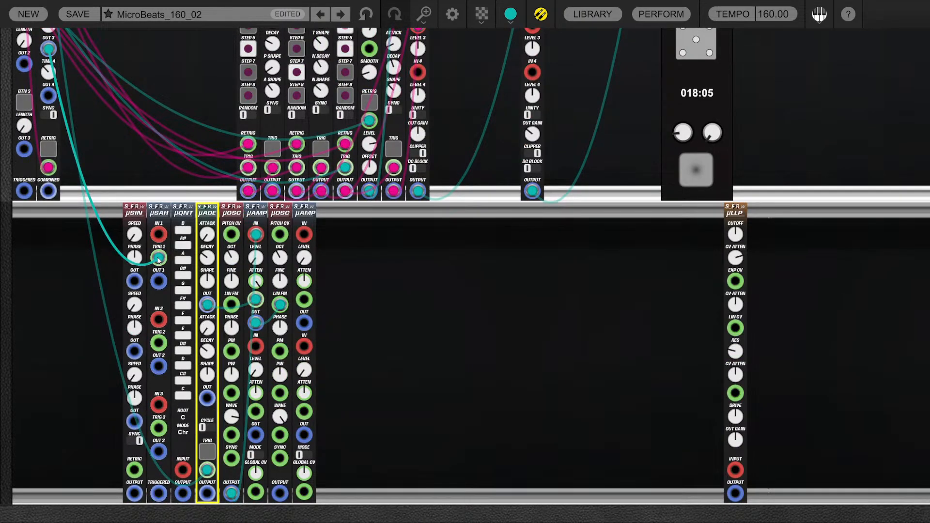
left_click_drag(158, 259, 86, 264)
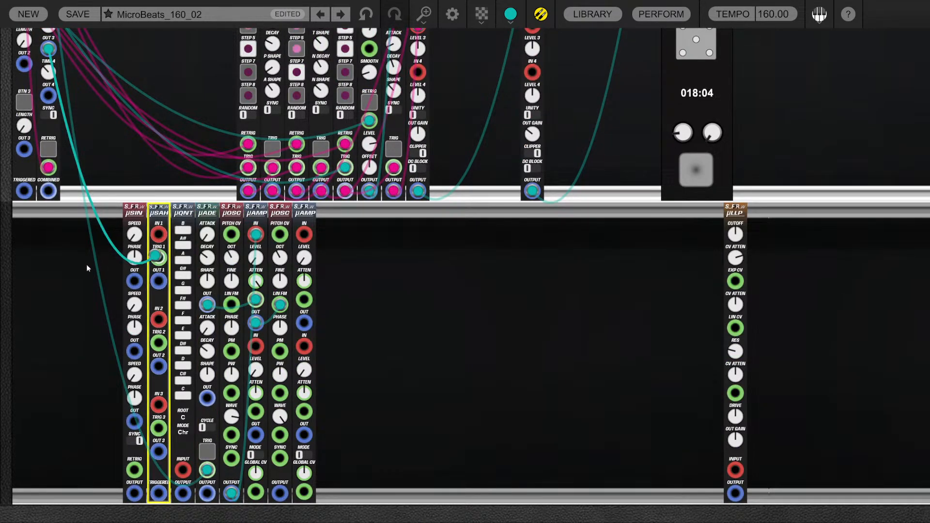
scroll(158, 260, "up", 5)
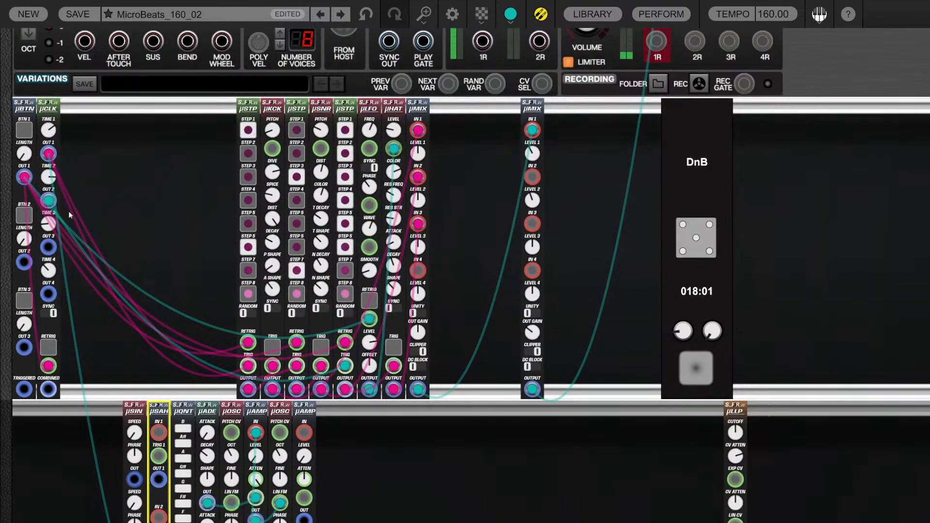
left_click_drag(48, 153, 158, 455)
scroll(147, 215, "down", 5)
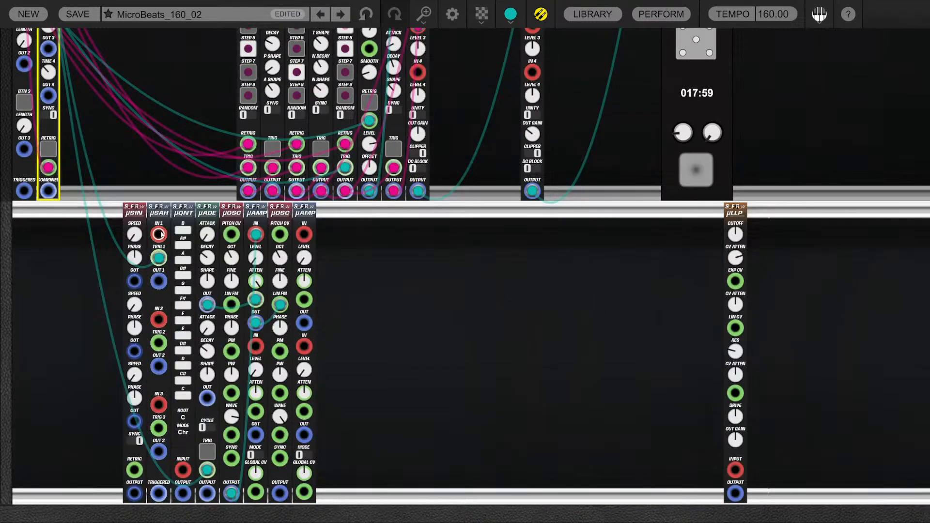
left_click_drag(159, 234, 134, 493)
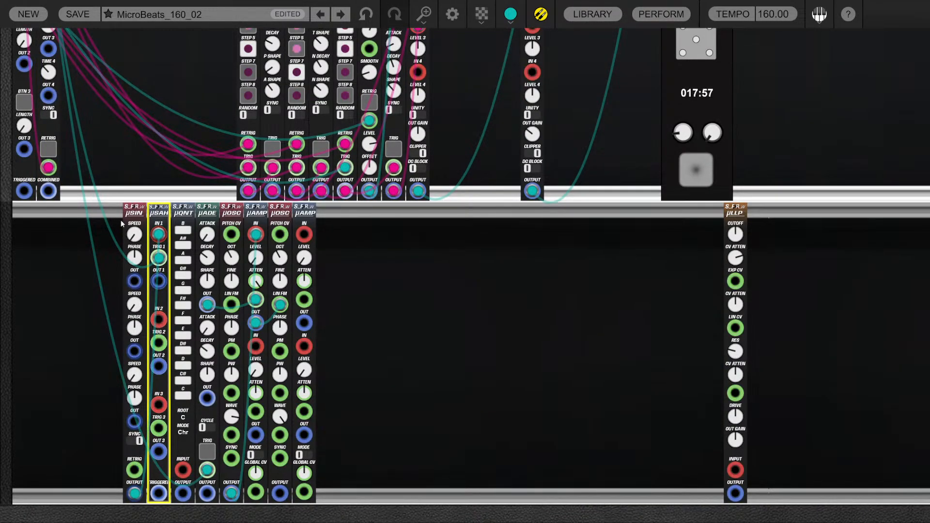
Turn off sync on the µSIN module and raise the speeds of its first and second sines
left_click(140, 442)
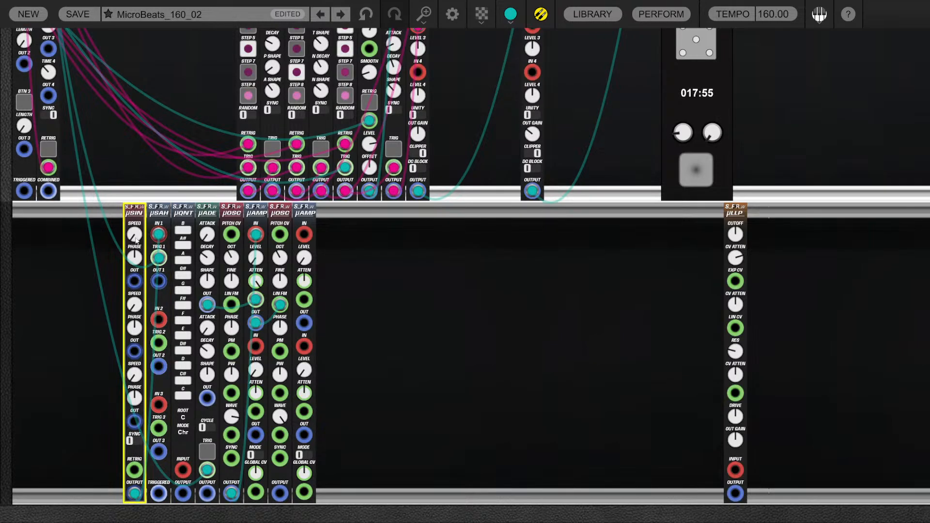
left_click_drag(135, 239, 140, 161)
left_click_drag(133, 312, 132, 305)
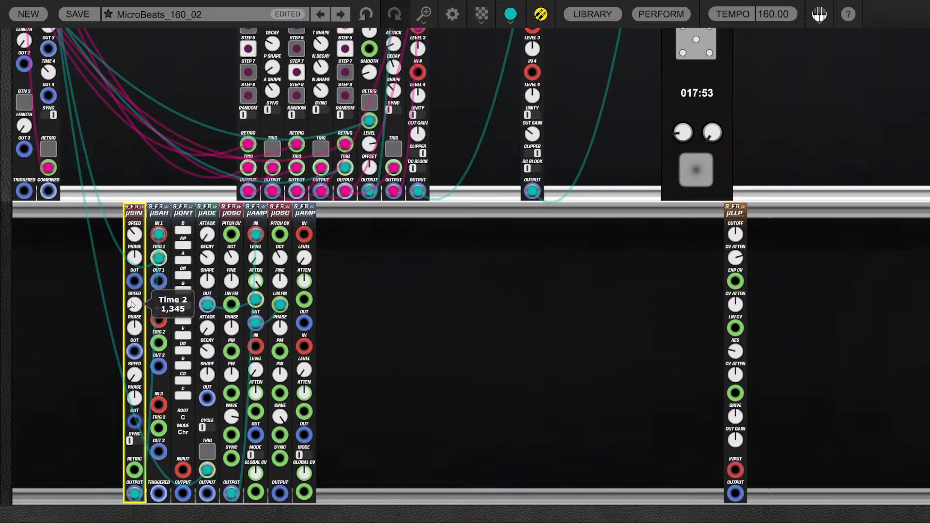
left_click_drag(133, 375, 132, 379)
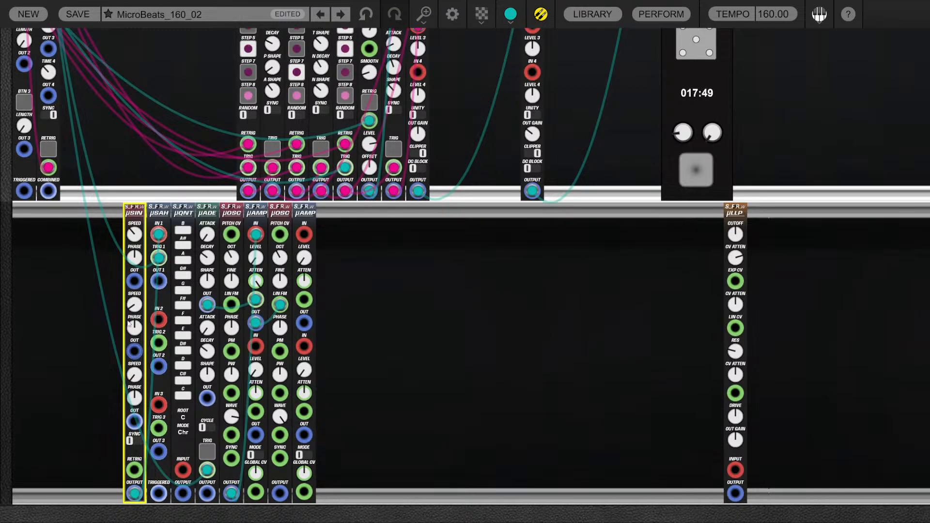
left_click(94, 228)
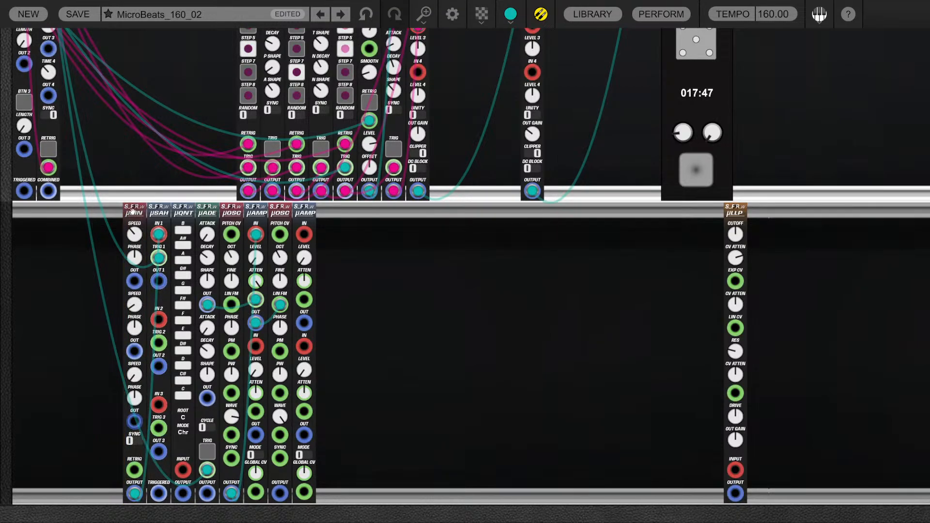
left_click(132, 209)
left_click_drag(137, 496, 135, 493)
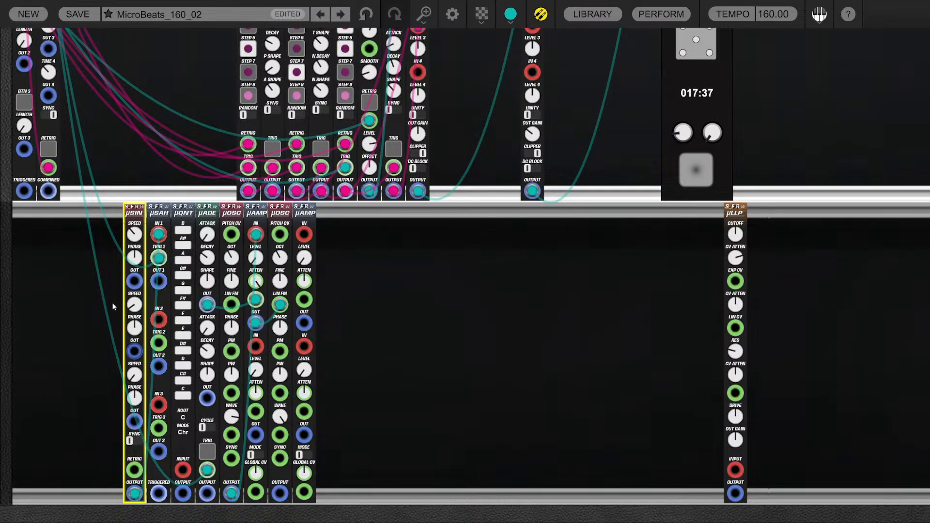
Patch the µSIN module's Retrig input to the clock's Out 3
left_click_drag(134, 470, 49, 258)
scroll(120, 421, "down", 5)
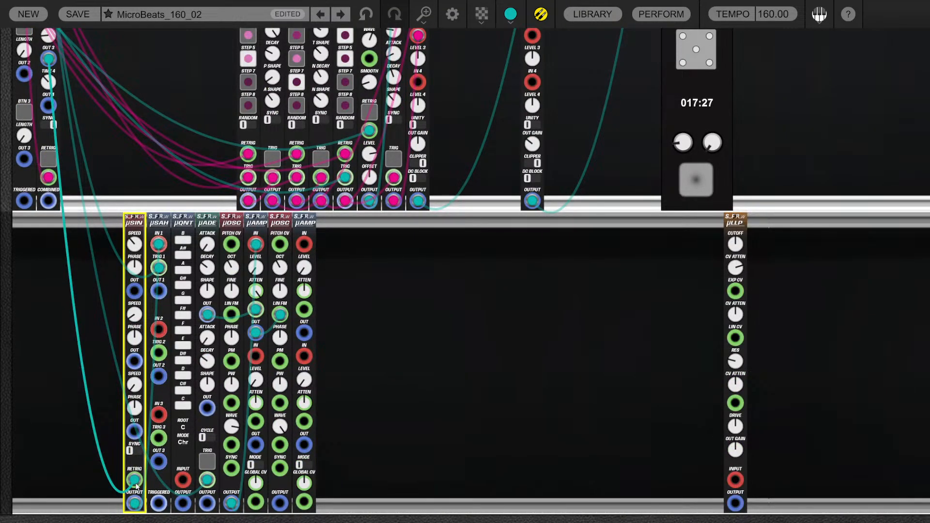
scroll(69, 386, "up", 3)
mouse_move(52, 160)
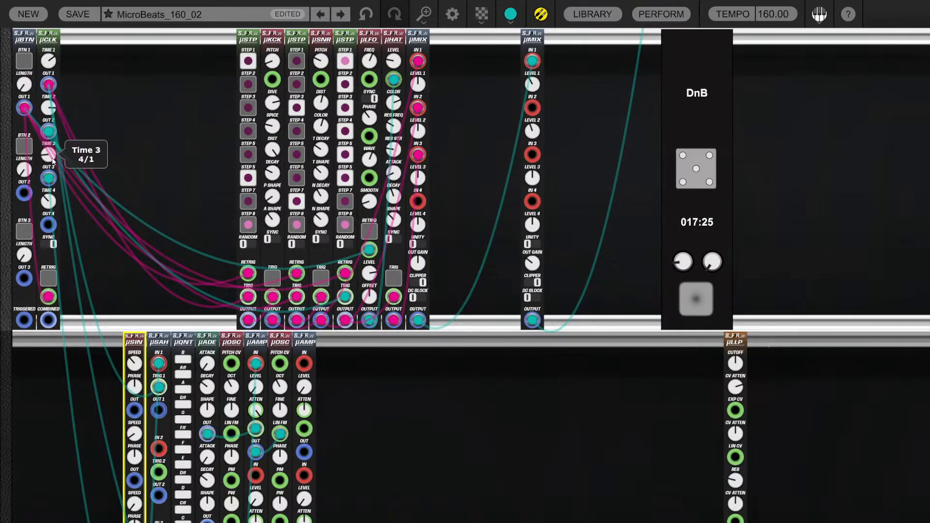
scroll(179, 187, "down", 3)
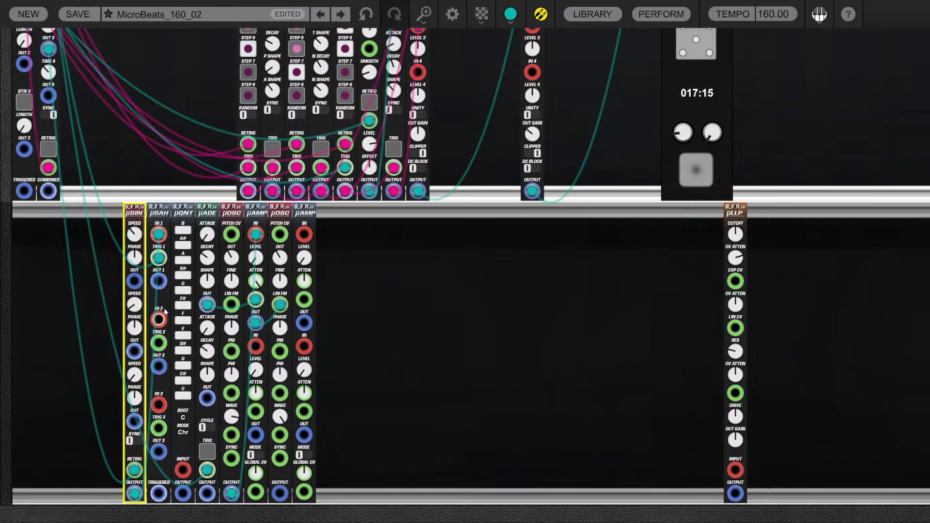
Feed both oscillators' Pitch CV inputs from the sample and hold's Triggered output through the quantizer, set to root F and mode Min
left_click(160, 493)
left_click(186, 400)
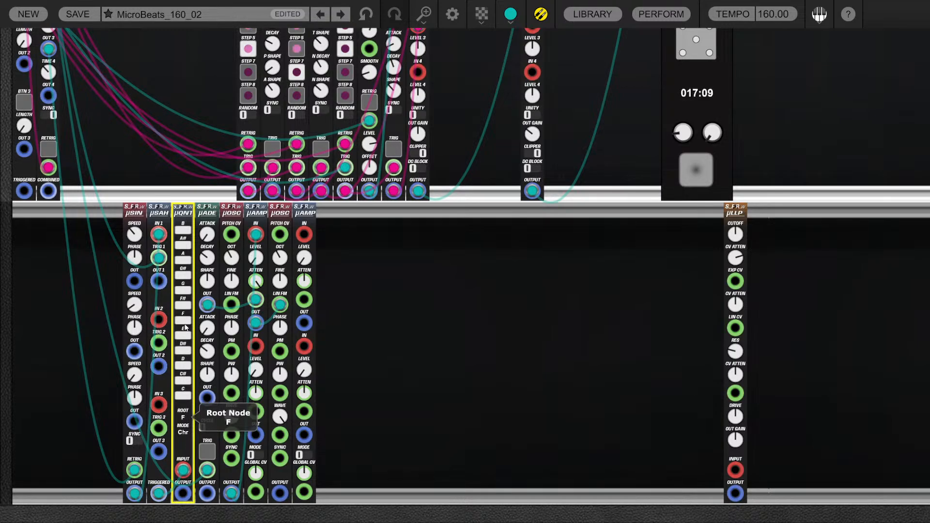
mouse_move(184, 423)
left_mouse_down()
mouse_move(185, 396)
mouse_move(184, 424)
left_mouse_up()
left_click_drag(183, 493, 279, 234)
left_click_drag(209, 497, 183, 499)
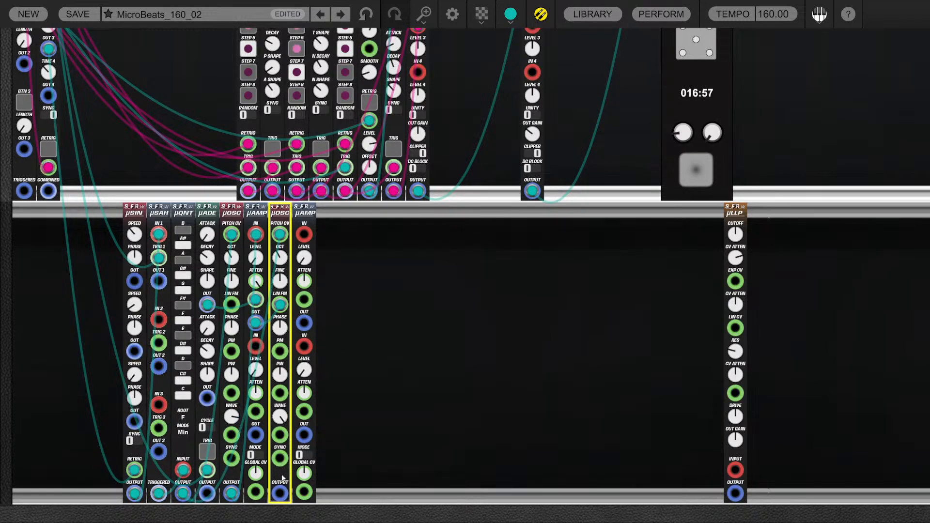
Route the second oscillator's output through the second amplifier's first channel into the output mixer's In 2
left_click_drag(280, 493, 304, 234)
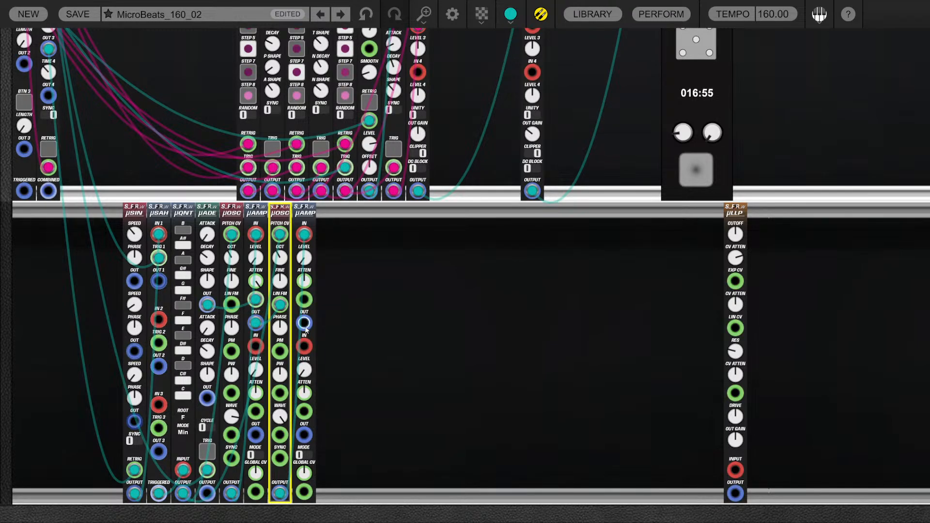
left_click_drag(306, 322, 532, 193)
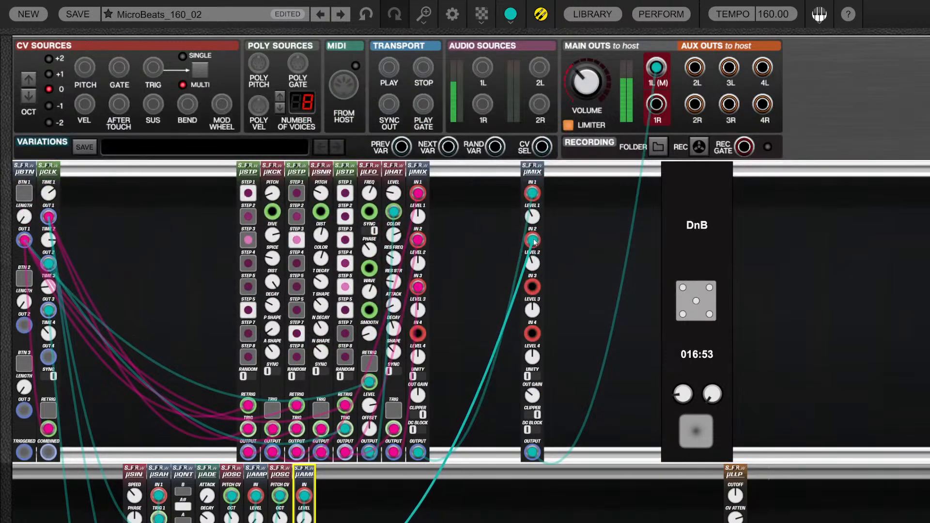
Patch the µADE envelope's second Out to the second amplifier's first CV input and turn up that input's attenuator
scroll(492, 253, "down", 5)
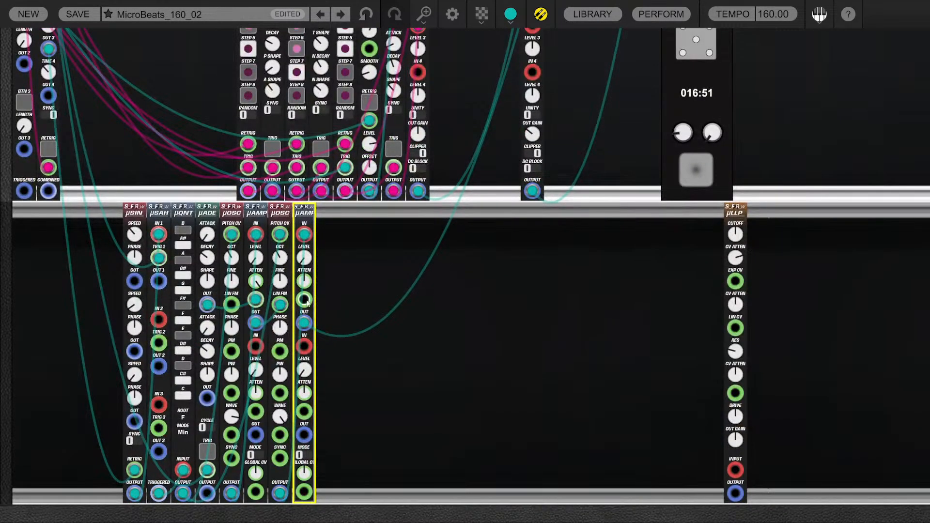
left_click_drag(304, 299, 207, 398)
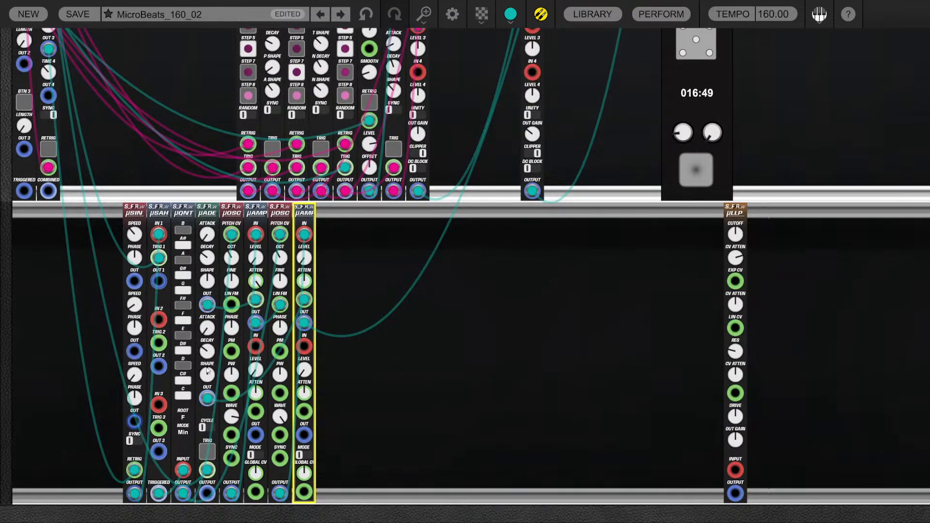
left_click(207, 352)
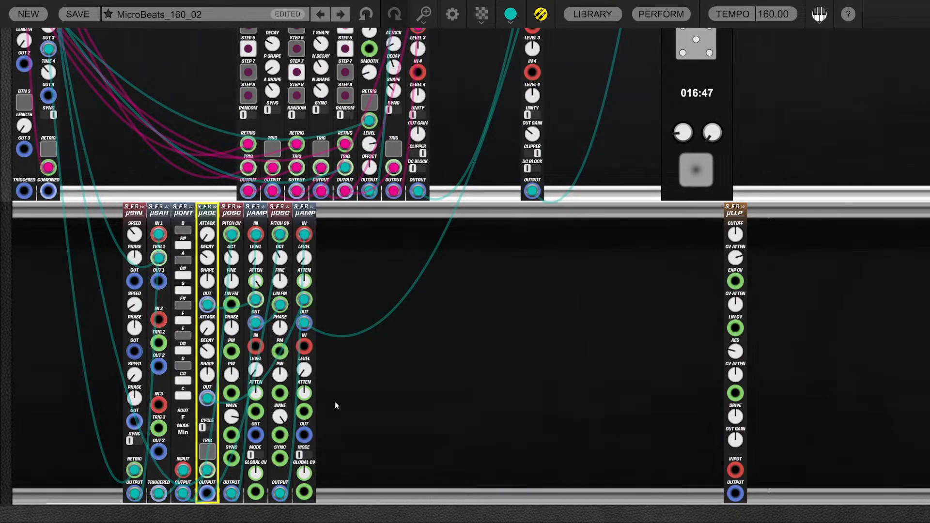
left_click(304, 281)
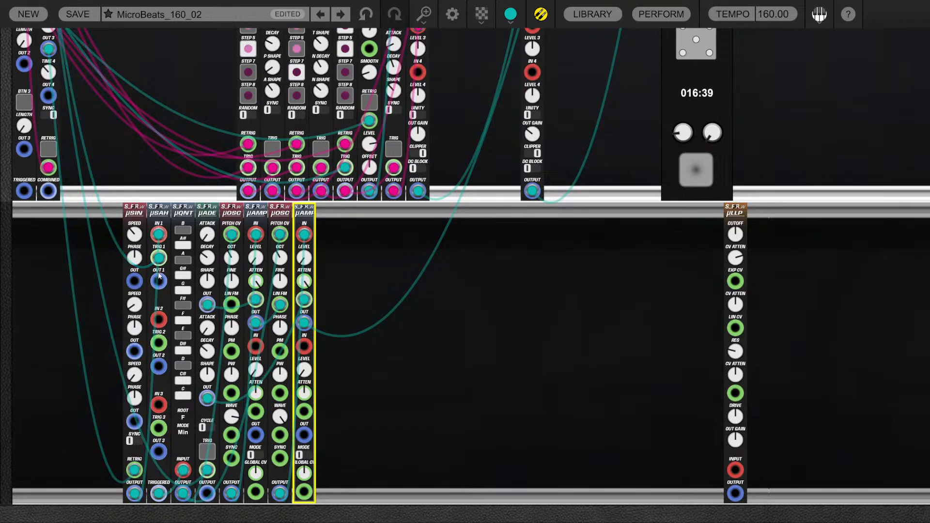
Lower Level 2 on the output mixer
scroll(409, 285, "up", 5)
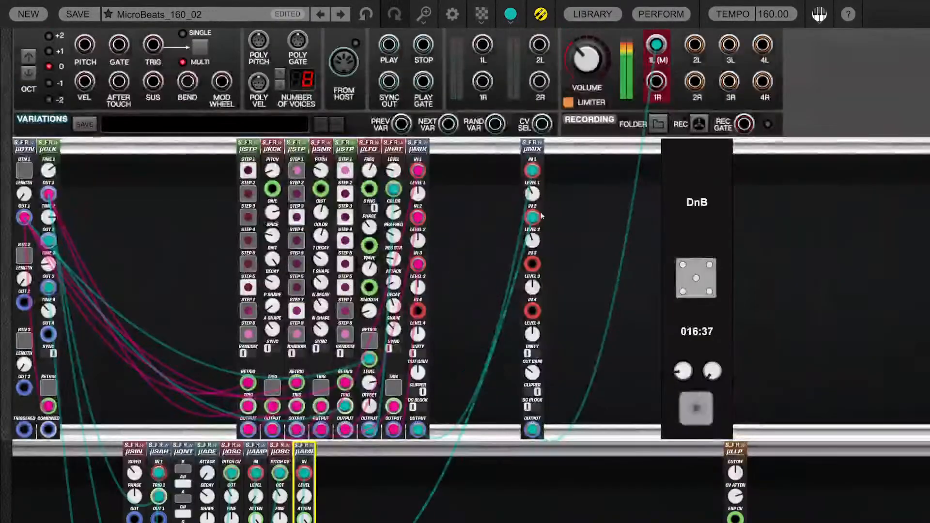
left_click(532, 221)
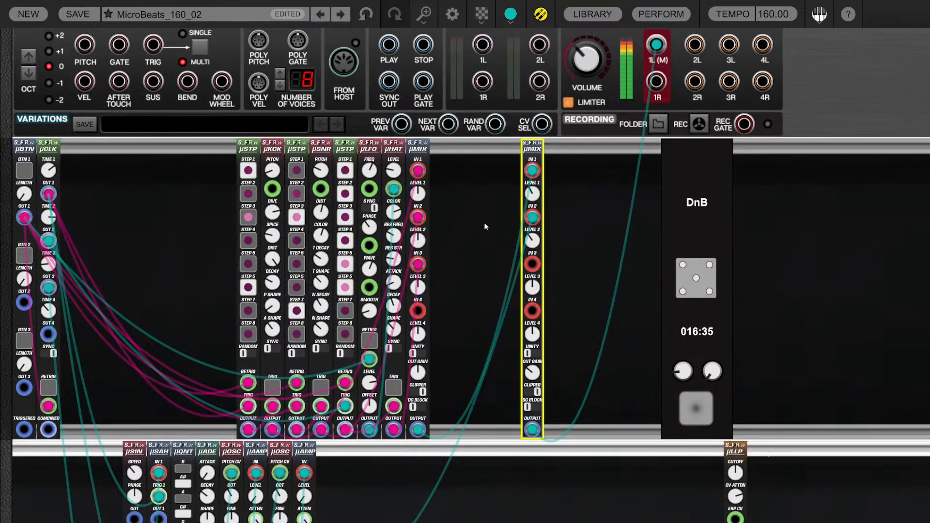
Move the quantizer's source cable from the sample and hold's Triggered output to its Out 1
scroll(483, 223, "down", 2)
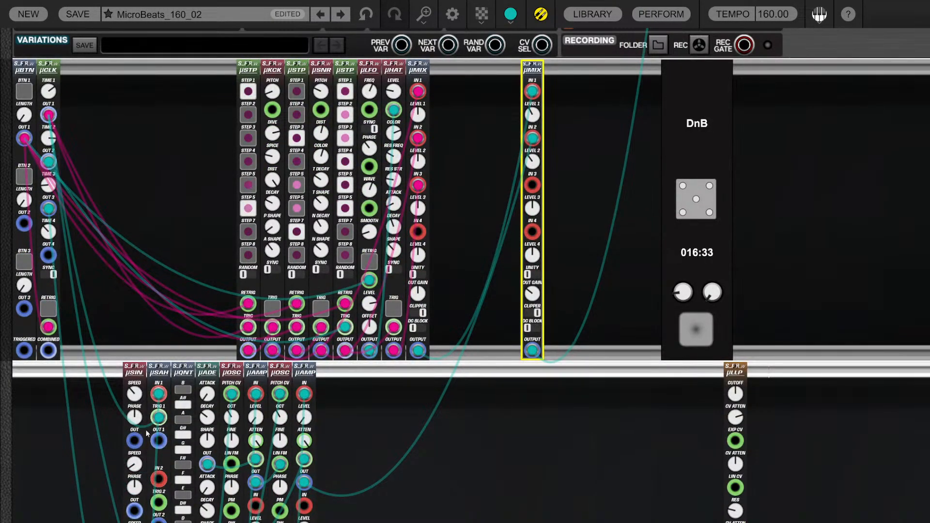
scroll(162, 281, "down", 4)
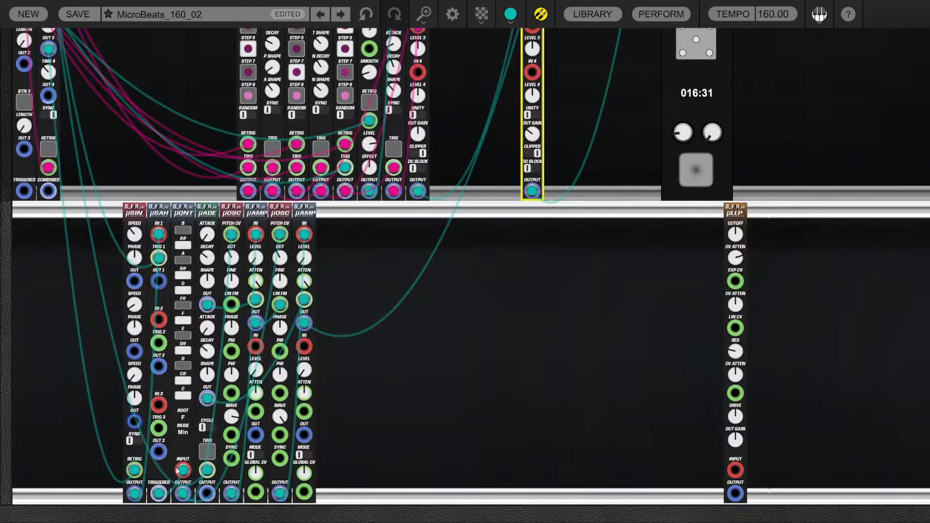
left_click_drag(159, 493, 158, 305)
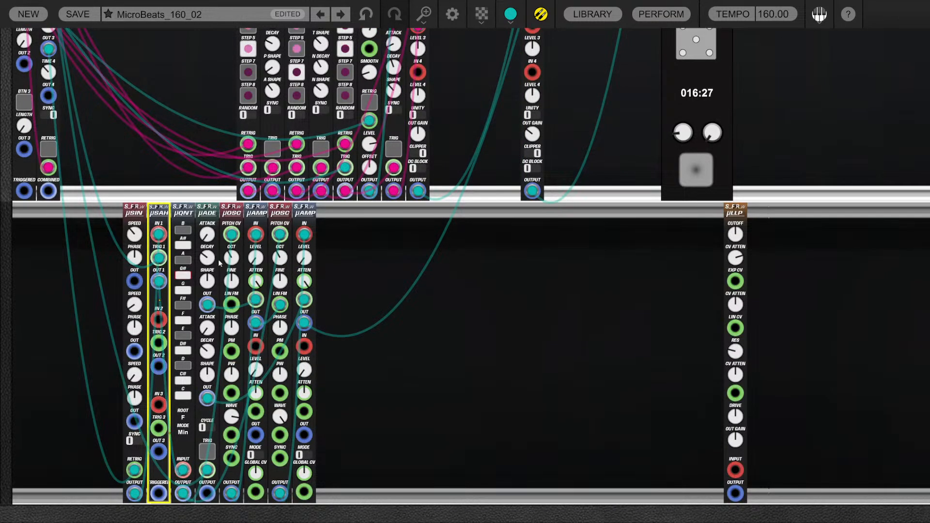
Reduce the bass channel's level further on the output mixer to balance it against the drums
scroll(445, 261, "up", 5)
left_click(537, 197)
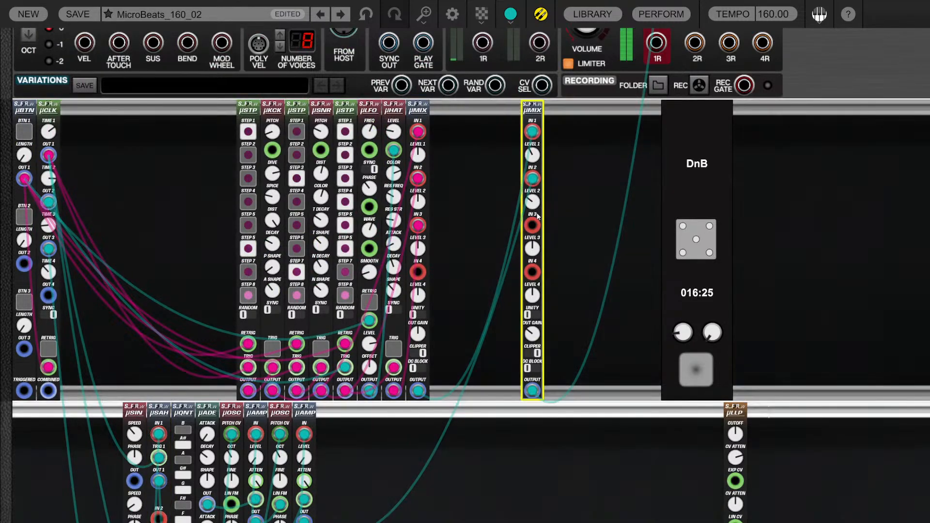
scroll(471, 195, "down", 5)
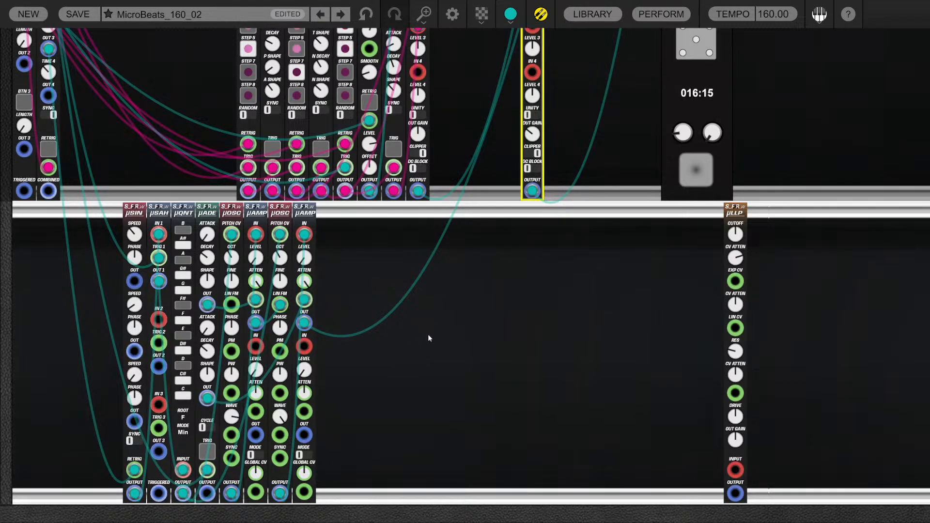
scroll(490, 379, "up", 5)
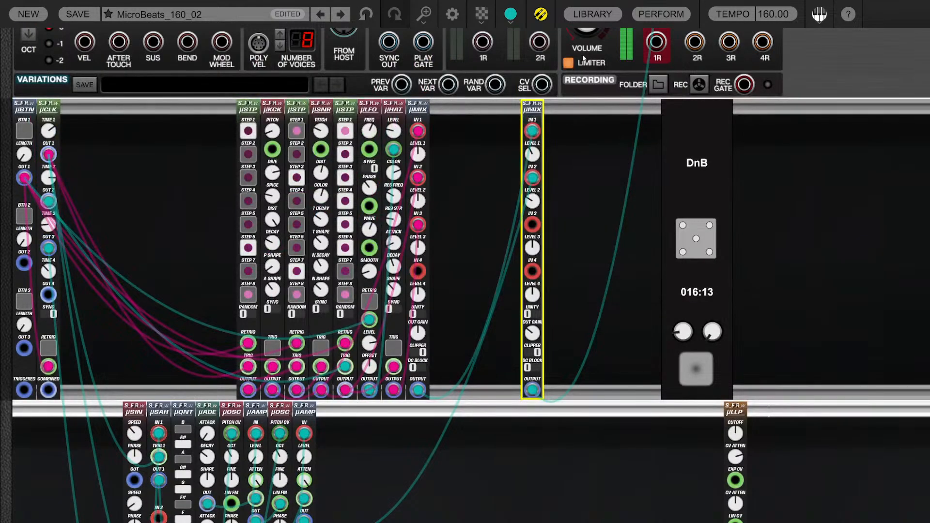
Add a Micro Attenuverter between the µSIN and sample and hold modules in the lower row
left_click(592, 14)
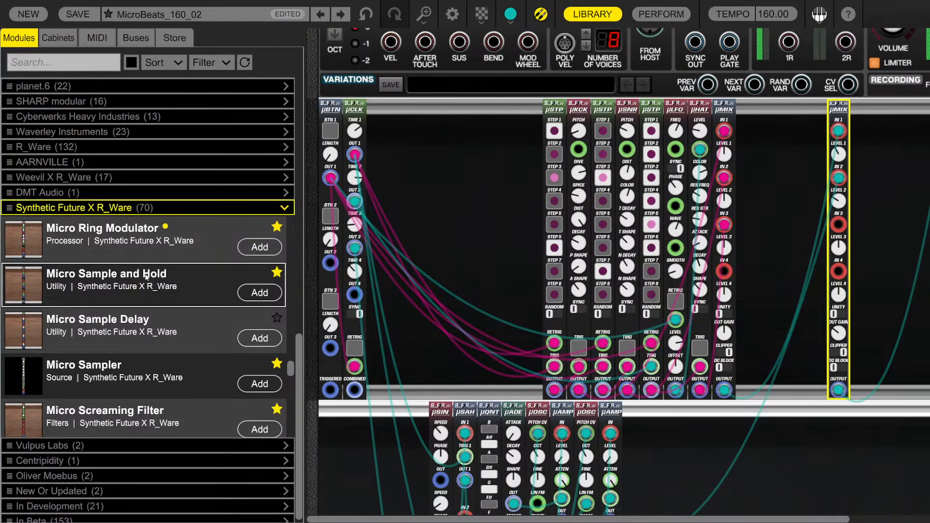
scroll(159, 276, "up", 3)
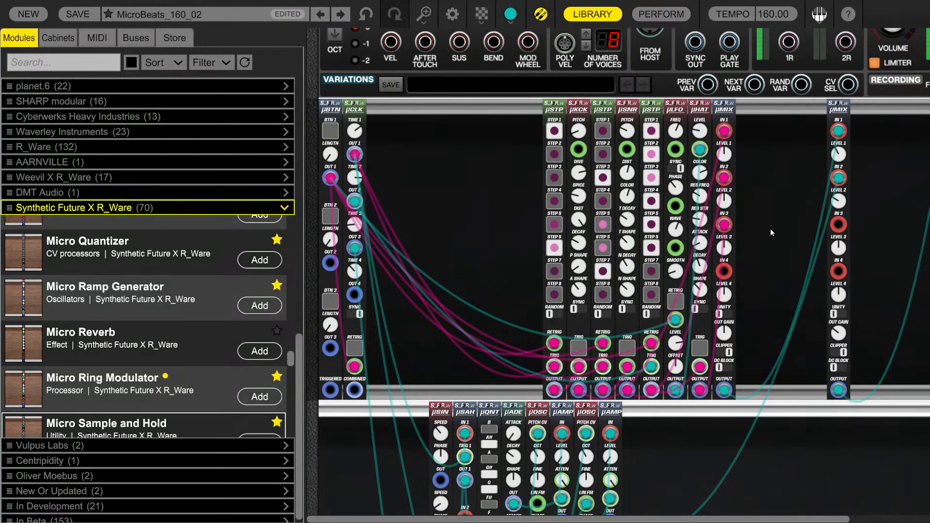
mouse_move(839, 208)
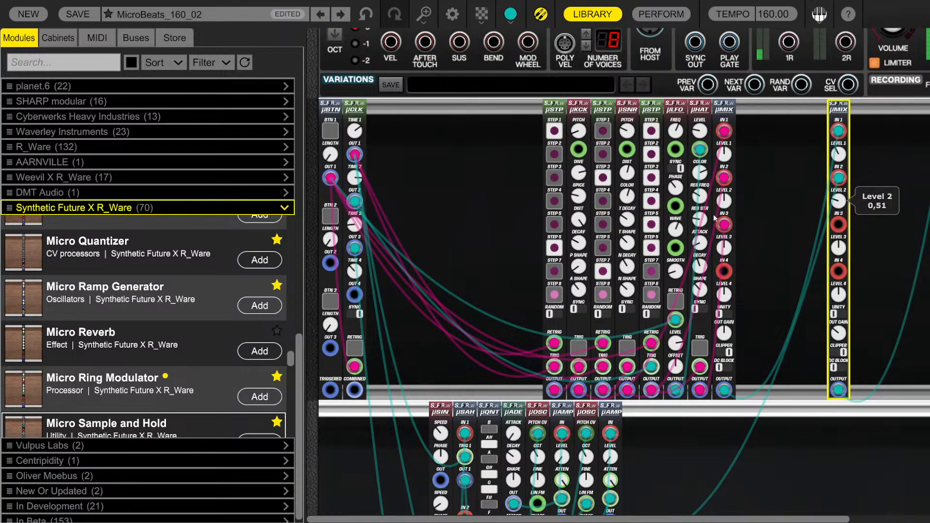
scroll(140, 302, "up", 4)
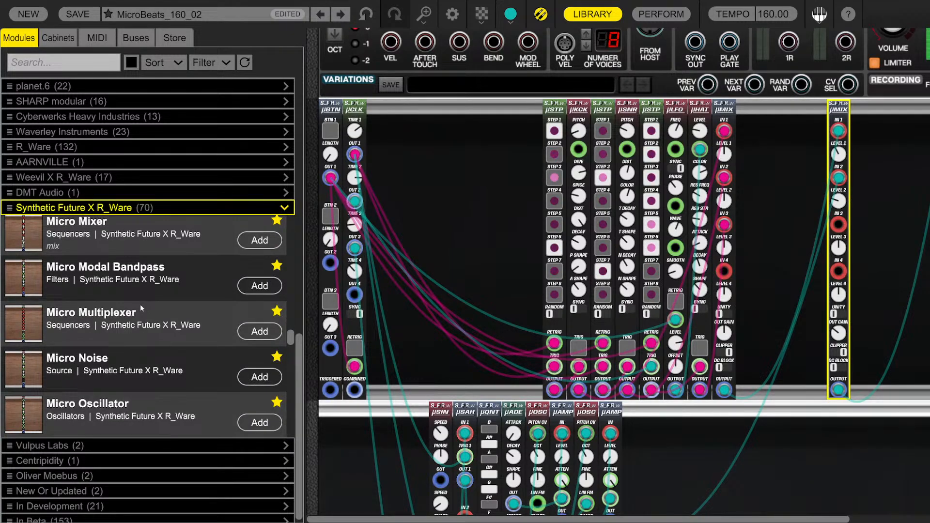
scroll(141, 309, "up", 10)
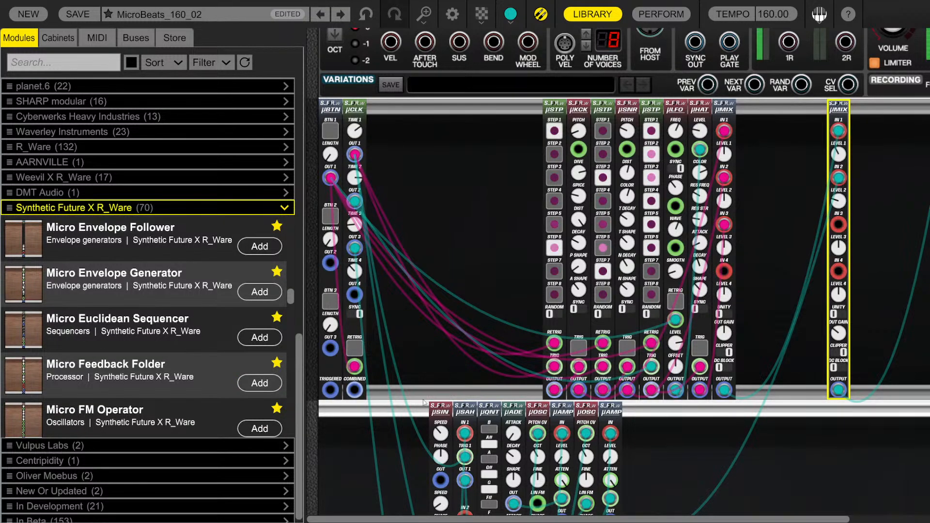
scroll(83, 342, "up", 3)
scroll(82, 342, "up", 6)
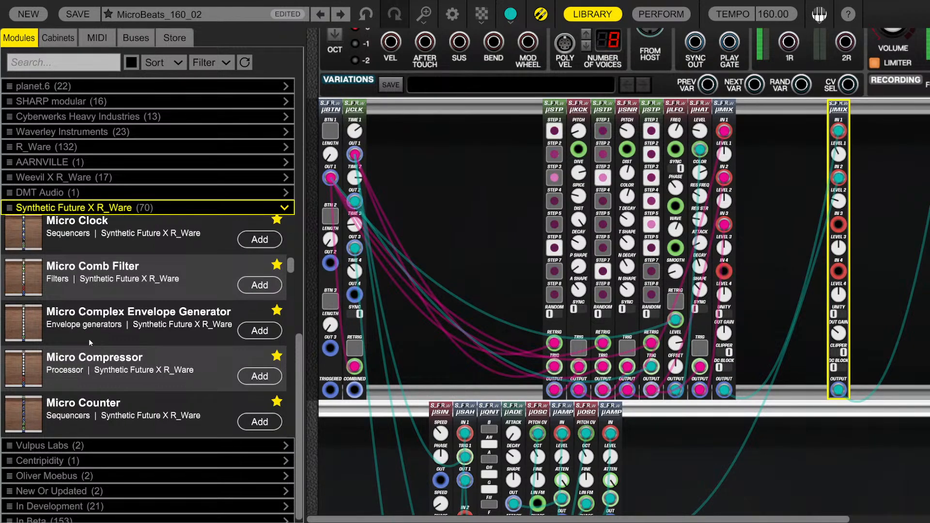
scroll(97, 334, "up", 5)
left_click_drag(149, 277, 445, 429)
scroll(472, 298, "down", 3)
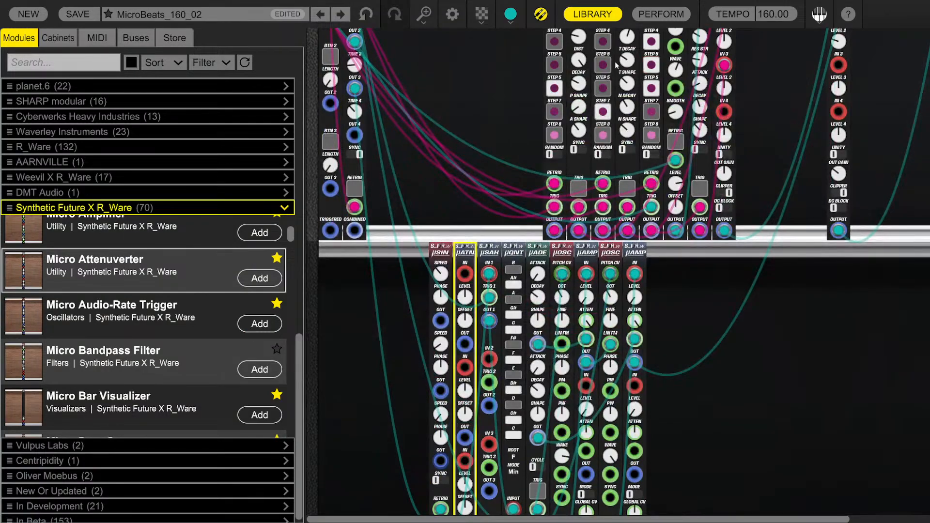
left_click(593, 15)
Route the µSIN main output through the attenuverter's first channel into the sample and hold's In 1
scroll(456, 291, "down", 2)
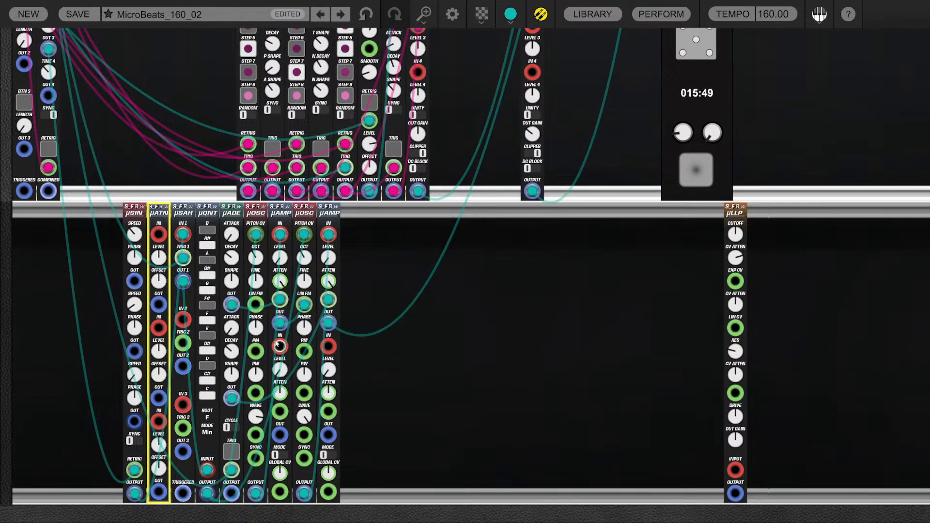
left_click_drag(183, 261, 136, 493)
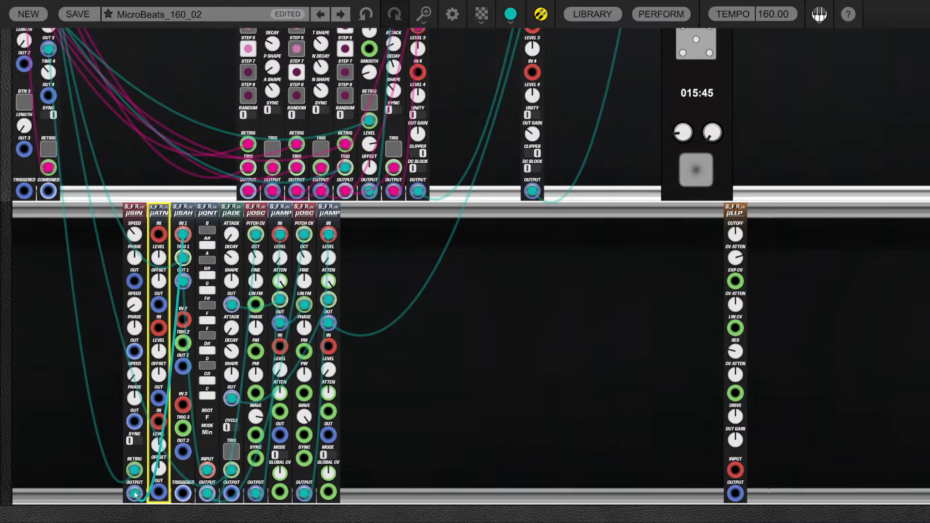
left_click_drag(207, 469, 184, 283)
left_click_drag(187, 241, 158, 234)
Turn the attenuverter's first Level up moderately and set its Offset 1 to about 1,04 to shape the bass pitch range
left_click_drag(158, 298, 161, 251)
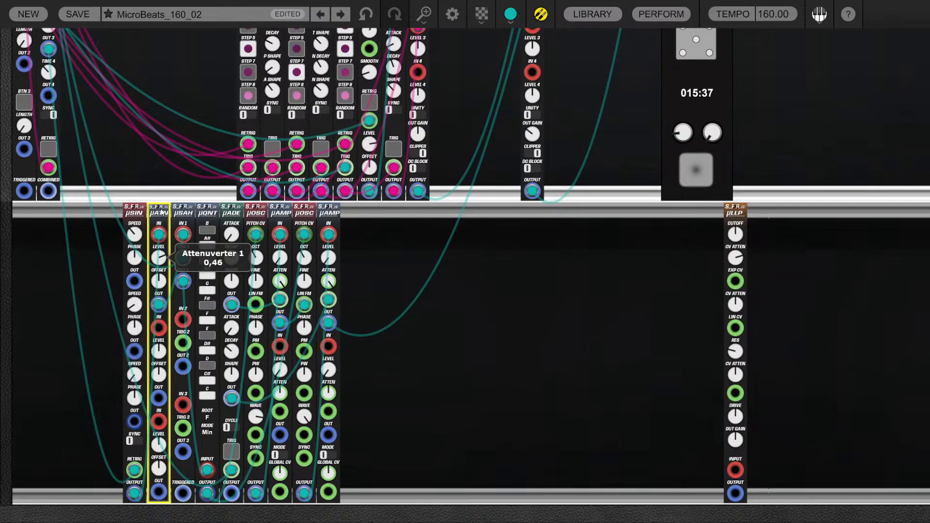
left_click_drag(167, 215, 166, 235)
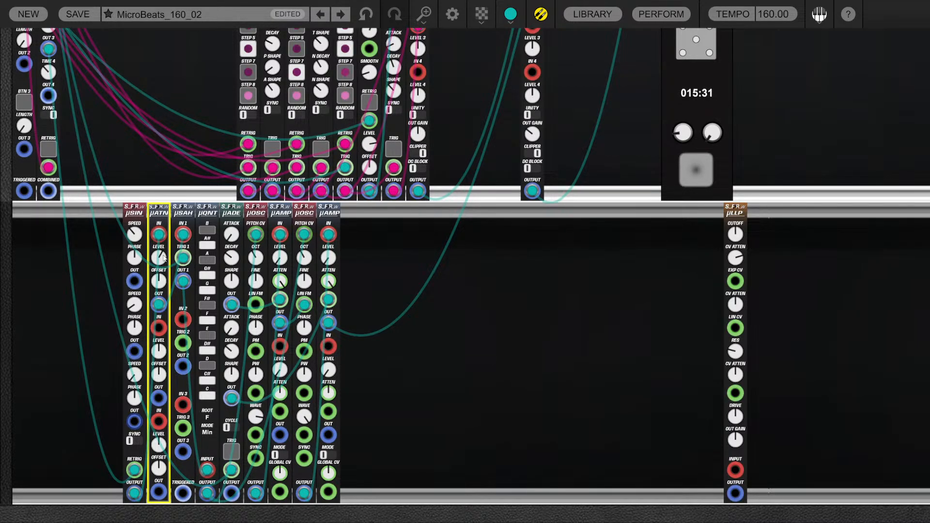
mouse_move(164, 258)
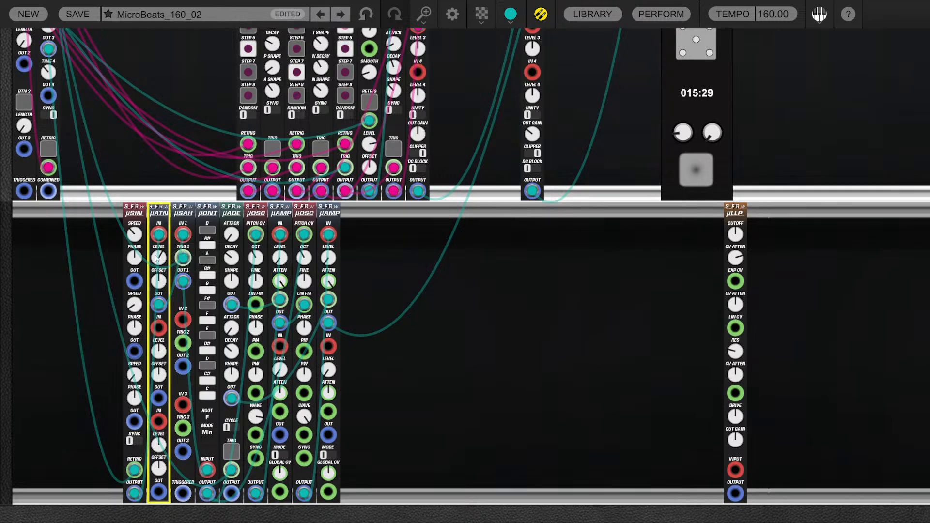
mouse_move(158, 274)
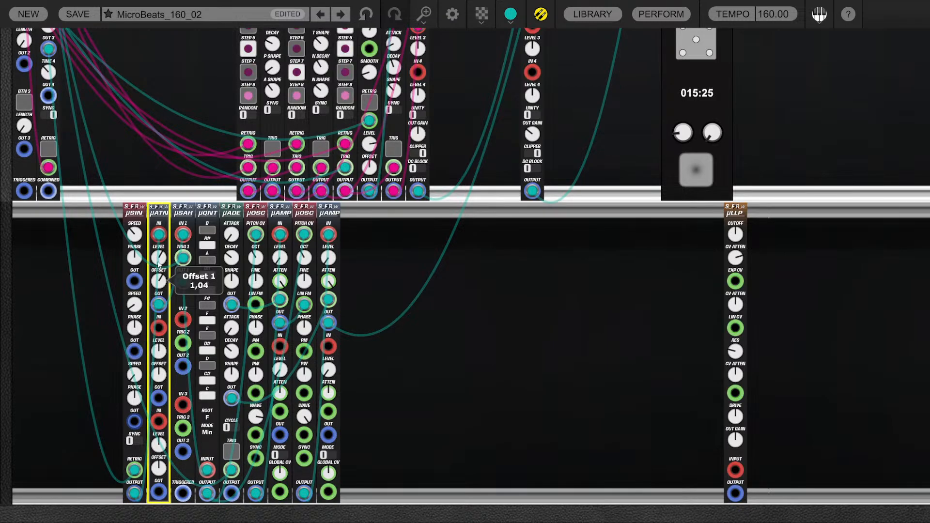
left_click(166, 168)
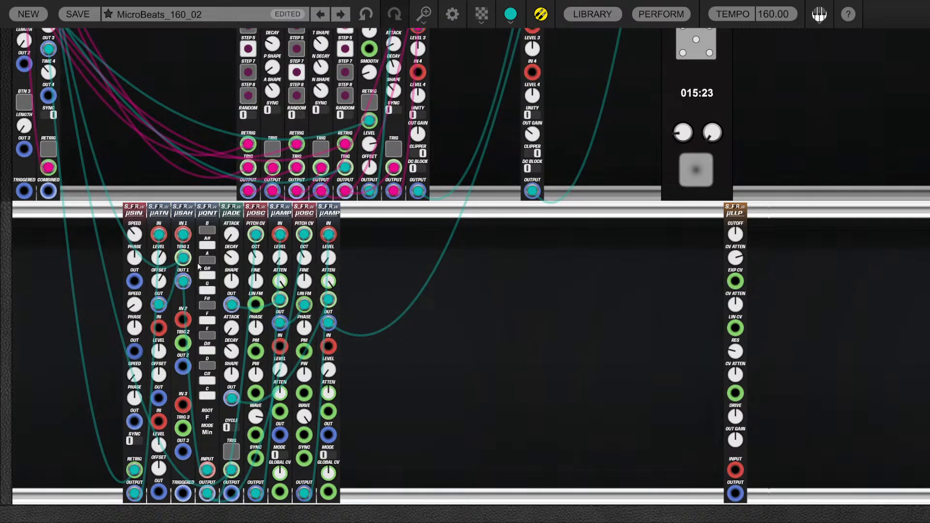
left_click(161, 283)
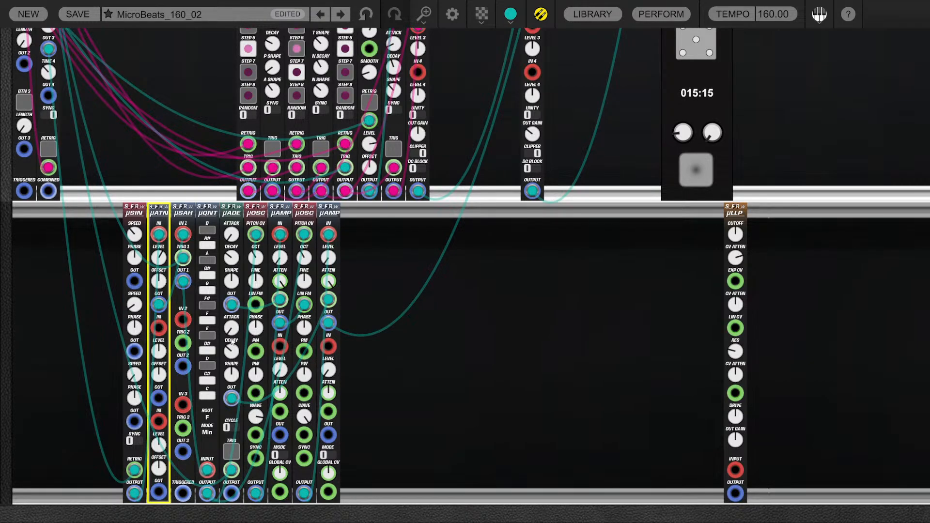
left_click(131, 334)
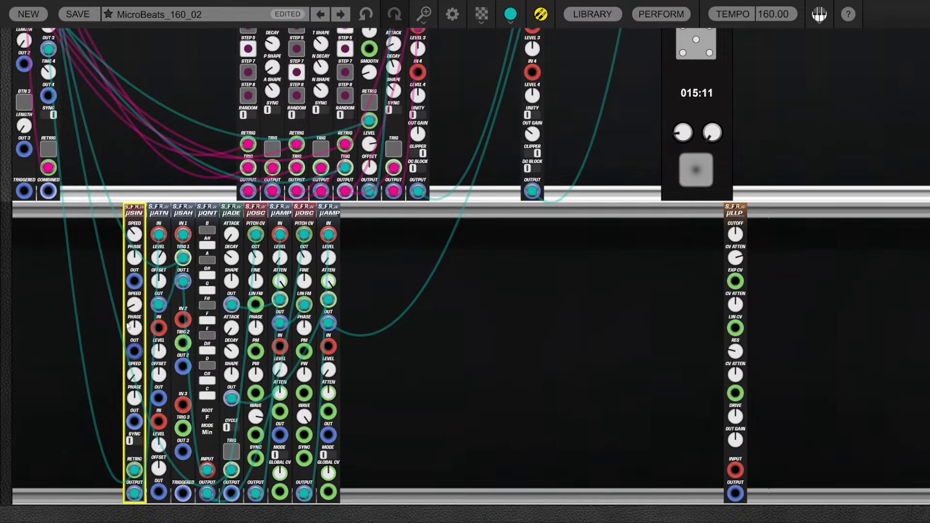
left_click(104, 321)
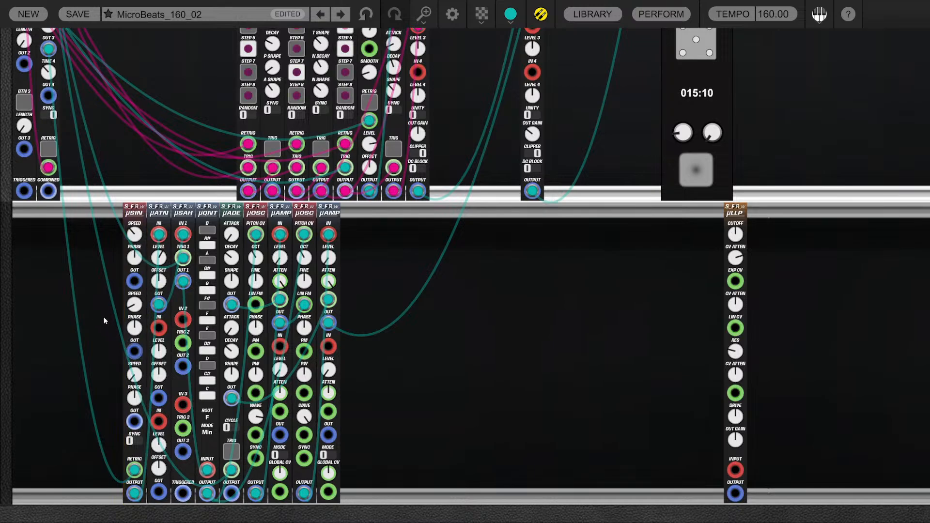
Disable the A#, G and D# notes on the quantizer
left_click(211, 248)
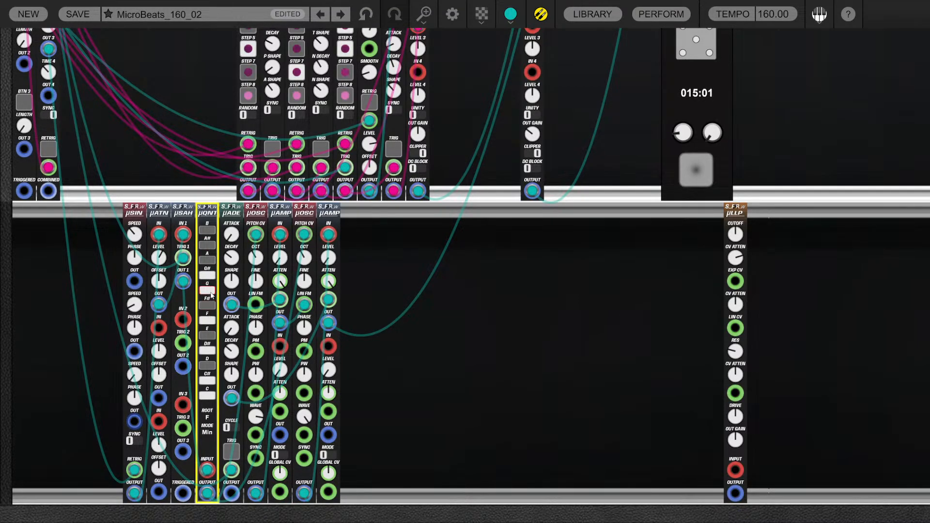
left_click(209, 290)
left_click(207, 351)
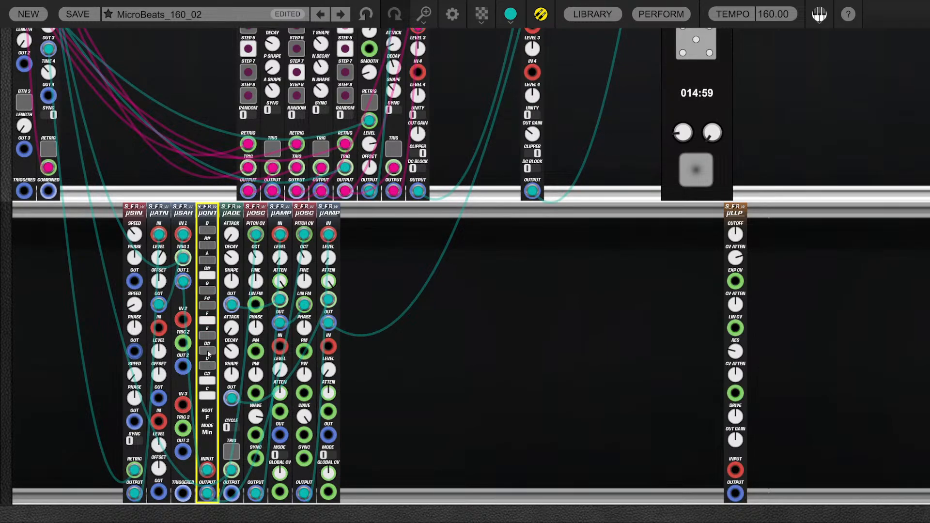
left_click(379, 359)
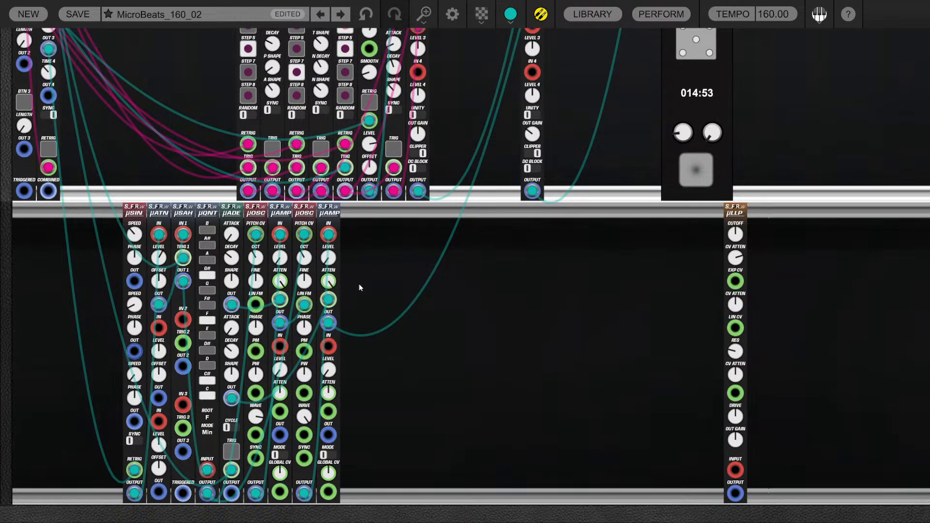
Lower the first amplifier's first CV attenuator and duplicate the first oscillator beside the original
left_click_drag(280, 282, 280, 325)
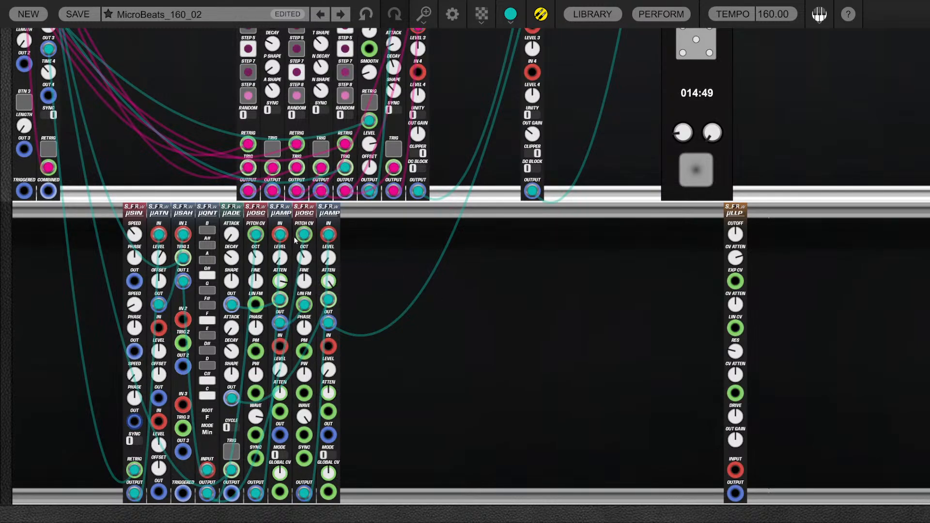
left_click(254, 210)
key("ctrl+d")
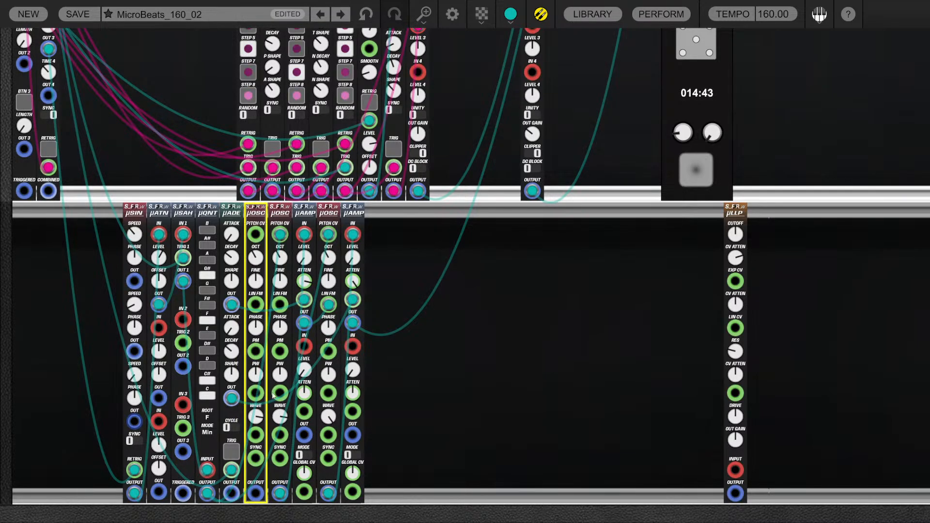
Adjust the carrier oscillator's waveform to a blend of triangle and sine
left_click_drag(329, 416, 329, 458)
left_click(391, 408)
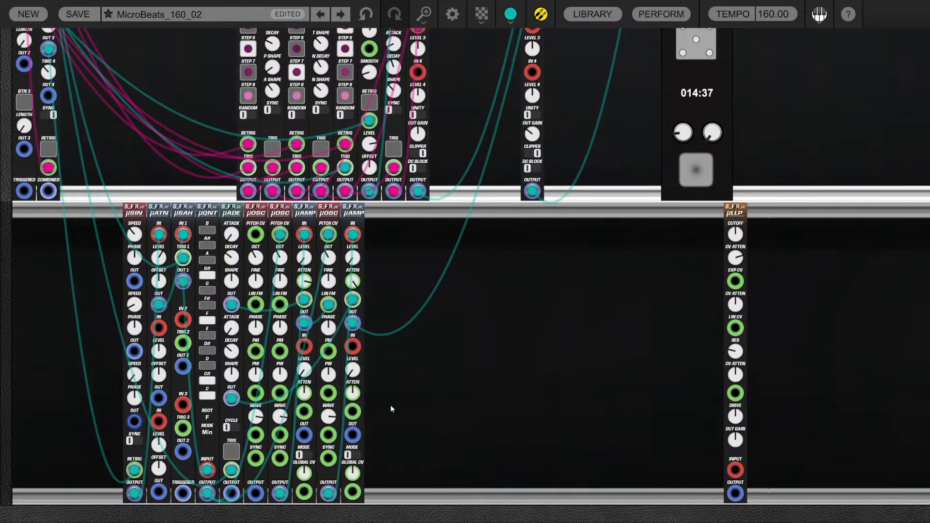
left_click(334, 420)
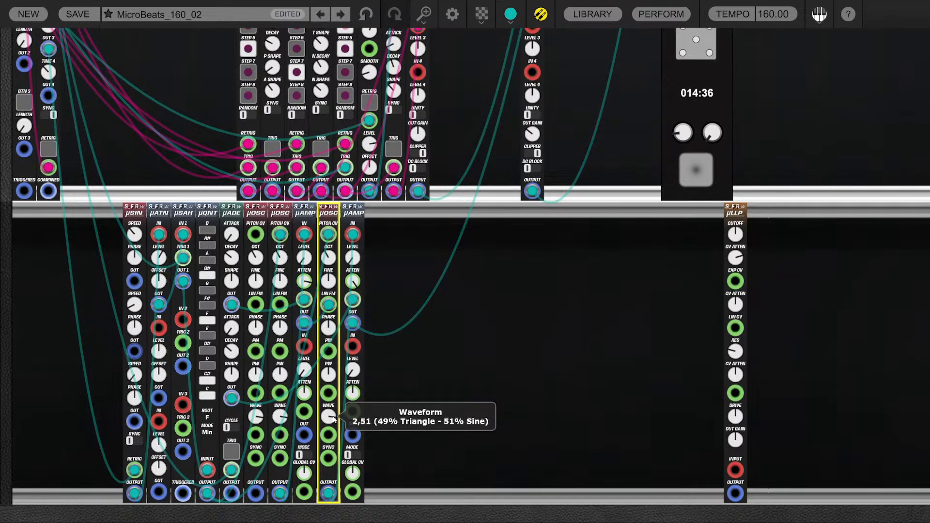
left_click_drag(334, 420, 334, 416)
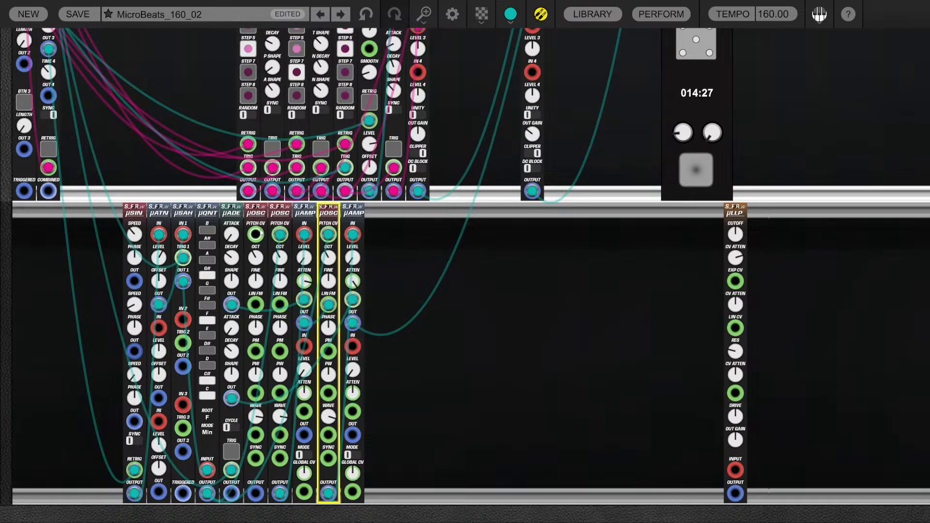
Patch the quantizer output to the duplicated oscillator's Pitch CV, and route that oscillator through the first amplifier's second channel into the next oscillator's Lin FM
left_click(258, 208)
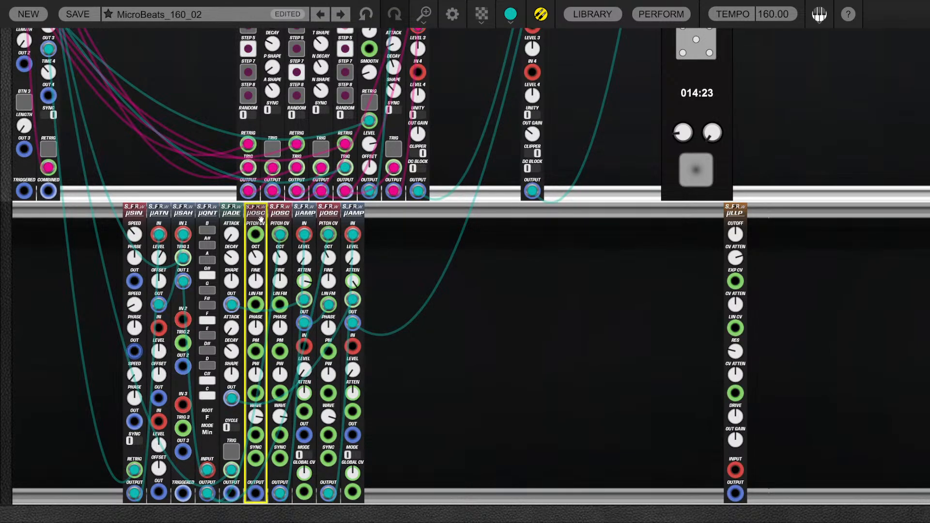
left_click_drag(255, 236, 209, 494)
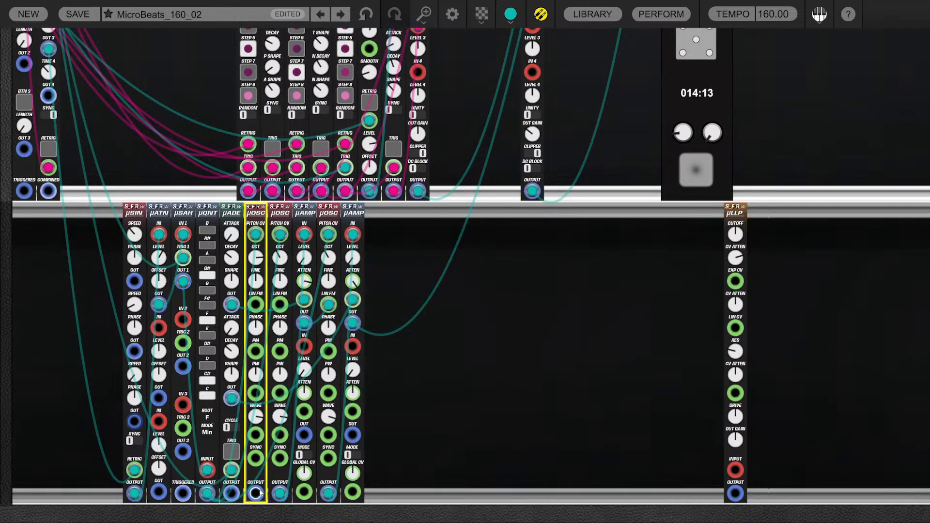
left_click_drag(255, 492, 303, 344)
left_click_drag(303, 435, 280, 305)
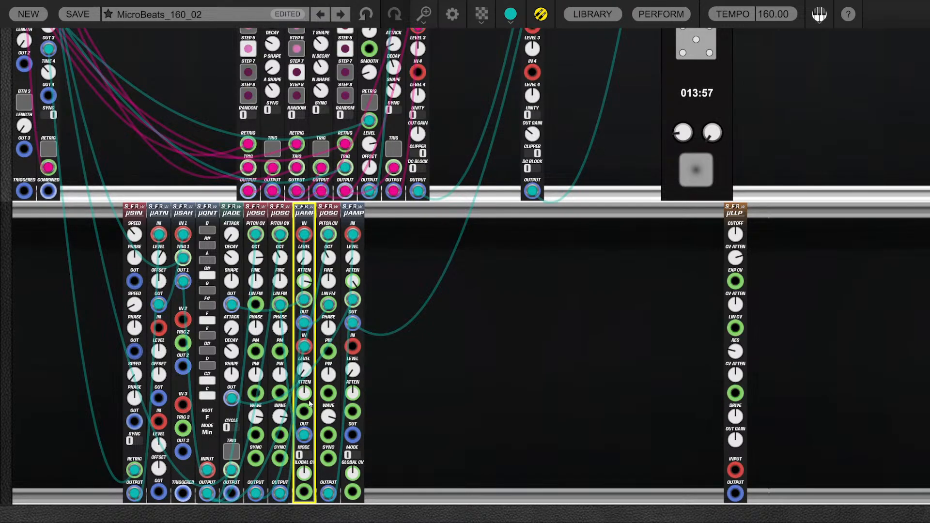
Try different octaves on the duplicated oscillator and set the first amplifier's Level 2 to 0,60
left_click_drag(304, 369, 306, 289)
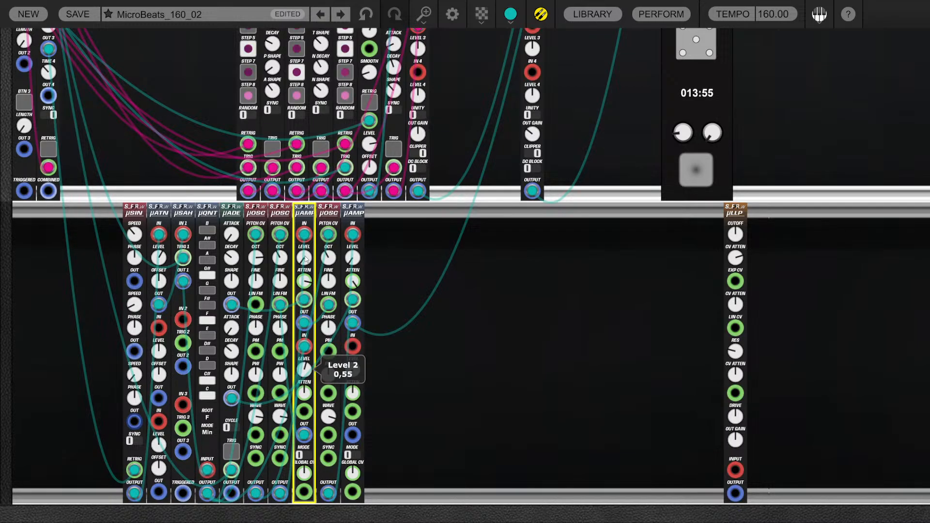
left_click_drag(304, 211, 302, 198)
left_click_drag(255, 257, 252, 221)
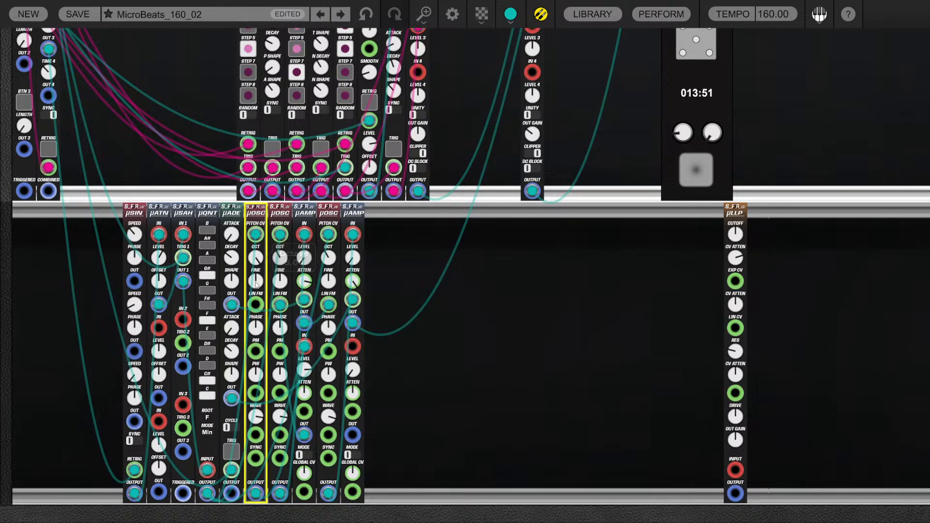
left_click_drag(256, 285, 256, 298)
mouse_move(304, 369)
left_mouse_down()
mouse_move(307, 317)
mouse_move(307, 357)
left_mouse_up()
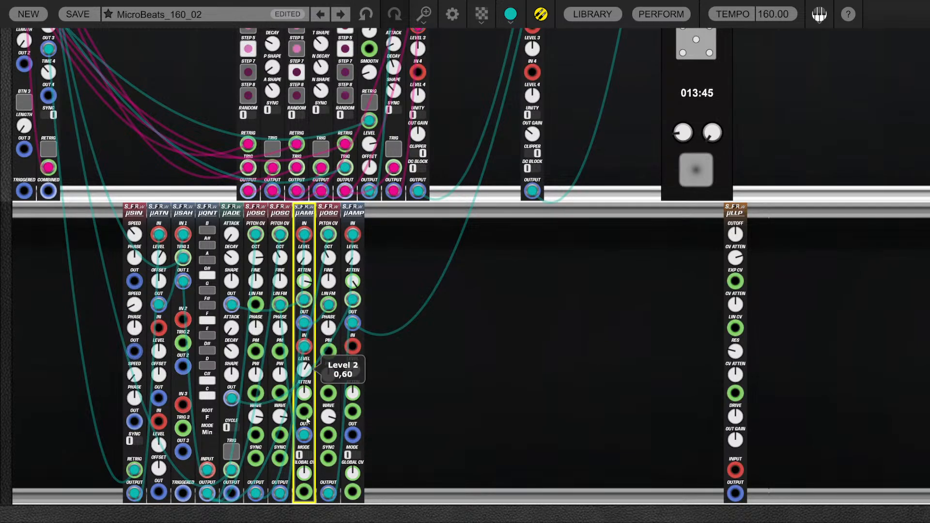
Patch the µADE envelope's first Out to the first amplifier's second CV input and turn up that input's attenuator
left_click_drag(305, 412, 232, 305)
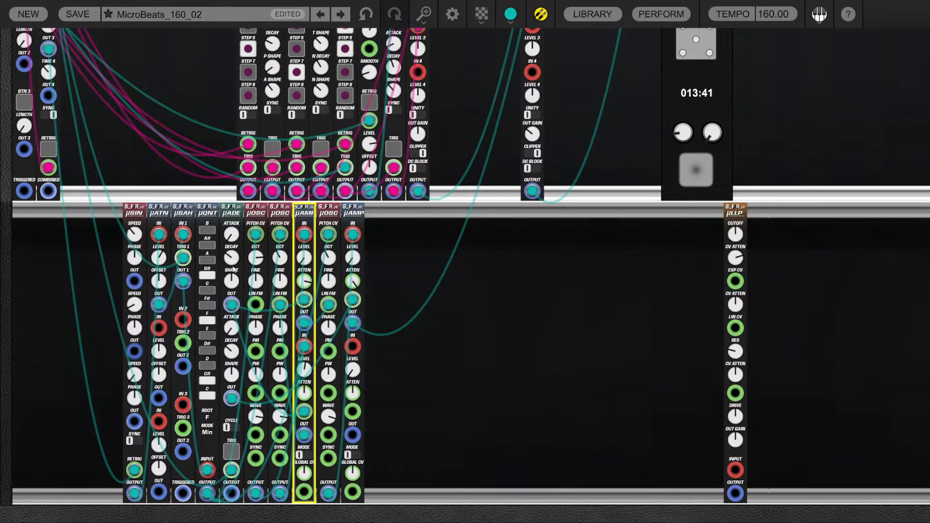
left_click_drag(305, 388, 305, 293)
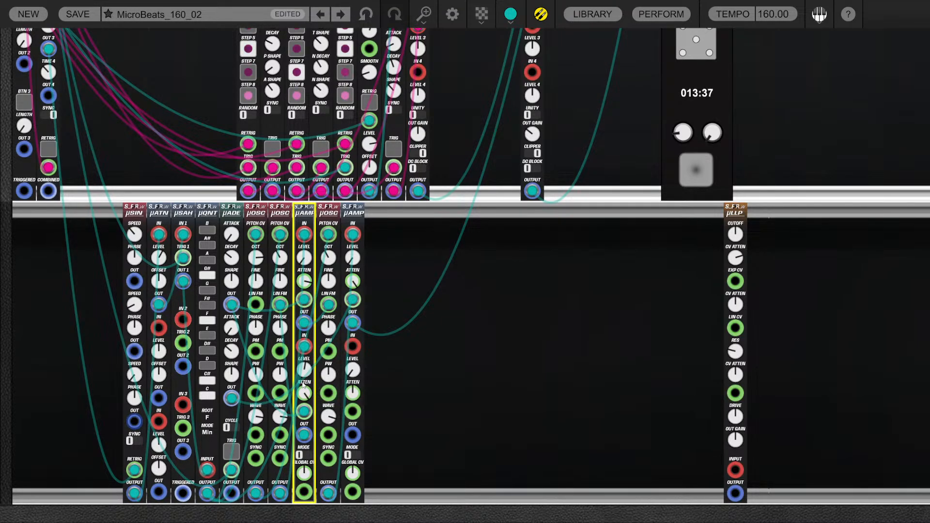
left_click(397, 372)
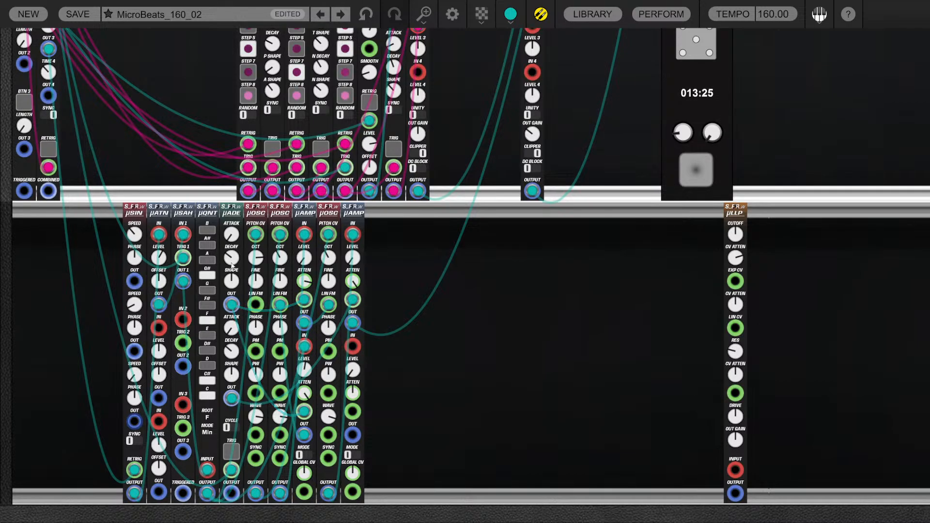
left_click(232, 212)
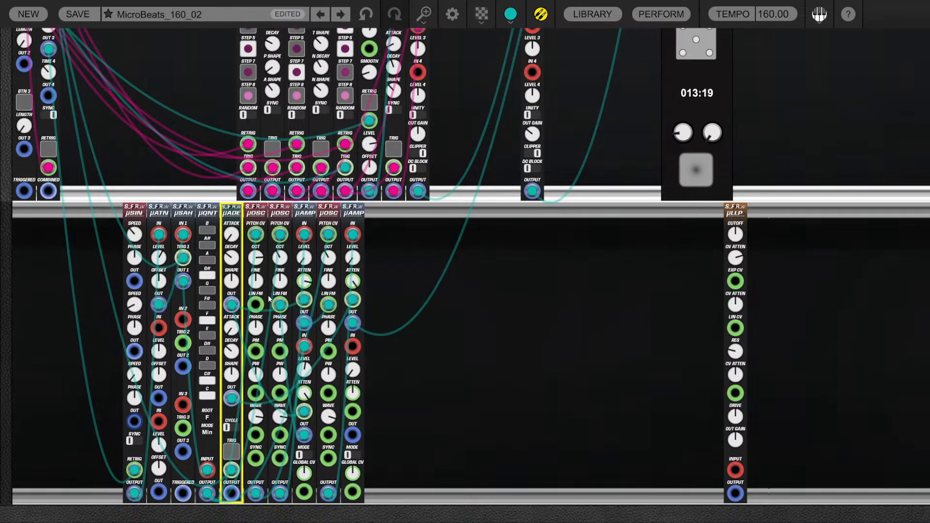
Fine-tune the µADE envelope's decays, trying short and long Decay 1 times and setting Decay 2 to 271,67 ms
mouse_move(230, 276)
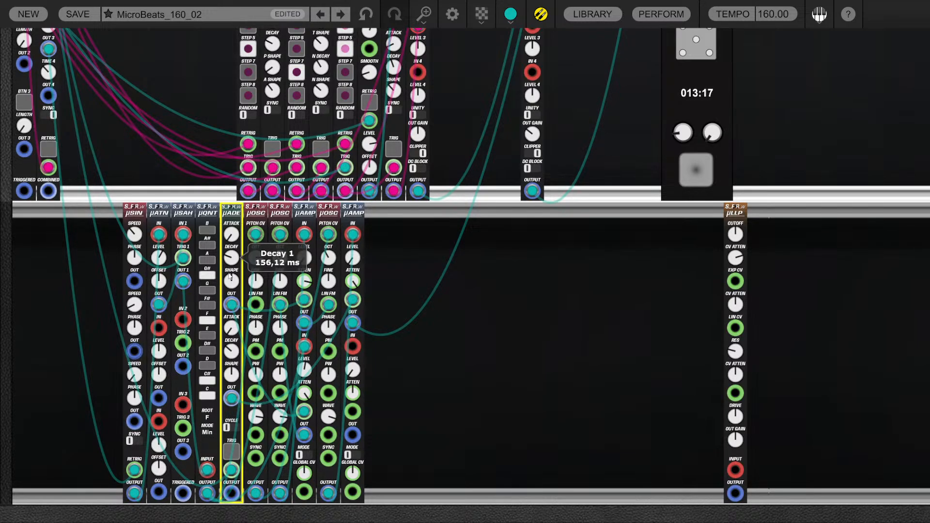
left_click_drag(228, 273, 228, 274)
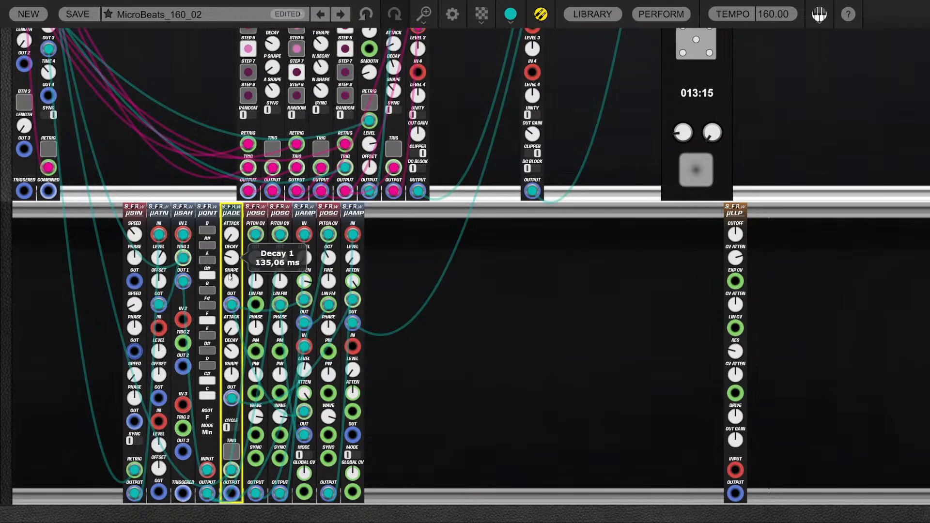
left_click_drag(230, 237, 231, 257)
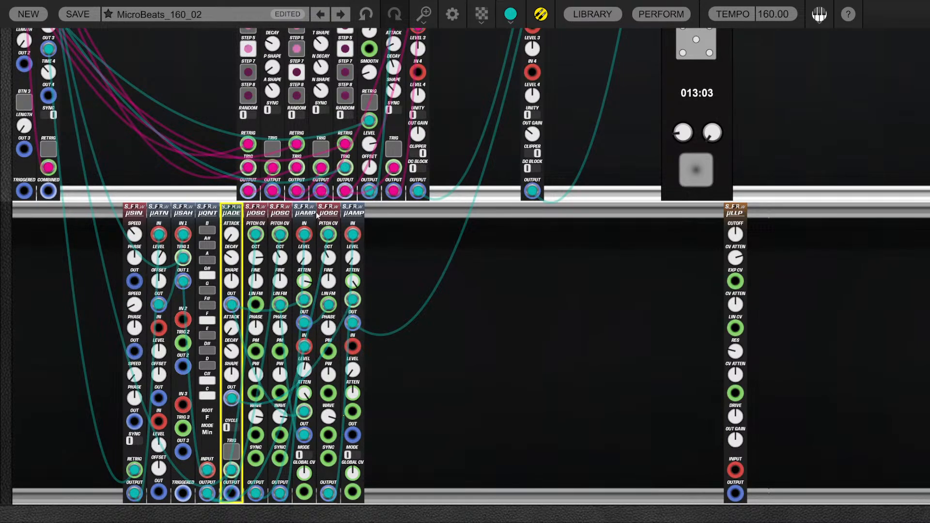
left_click(328, 224)
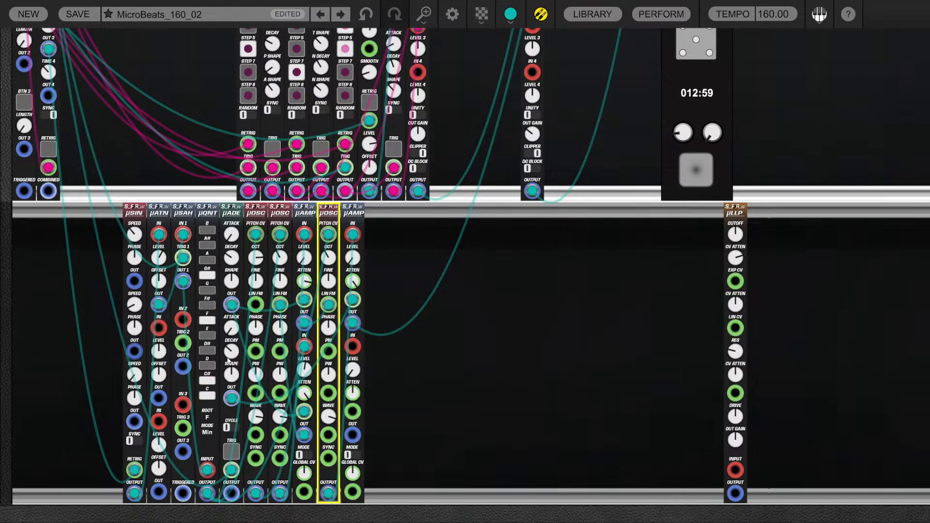
left_click(230, 362)
left_click_drag(230, 365, 231, 352)
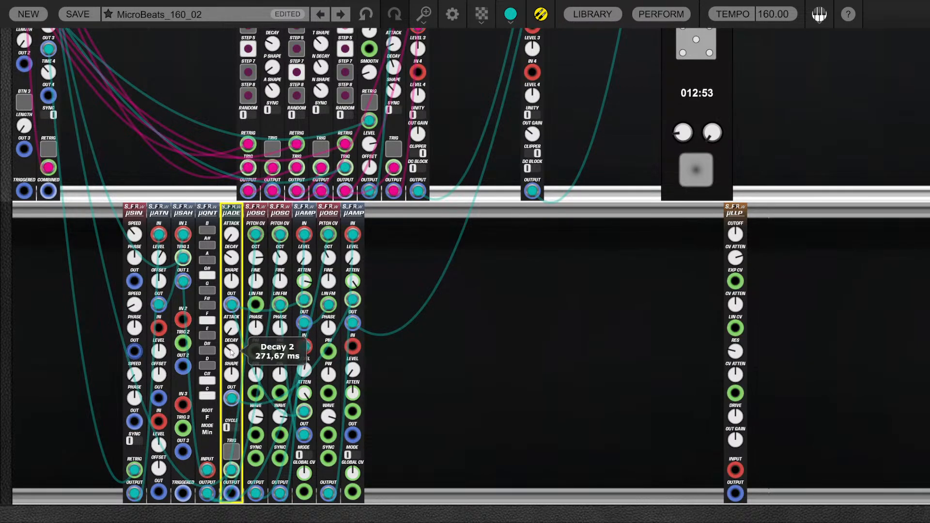
mouse_move(227, 278)
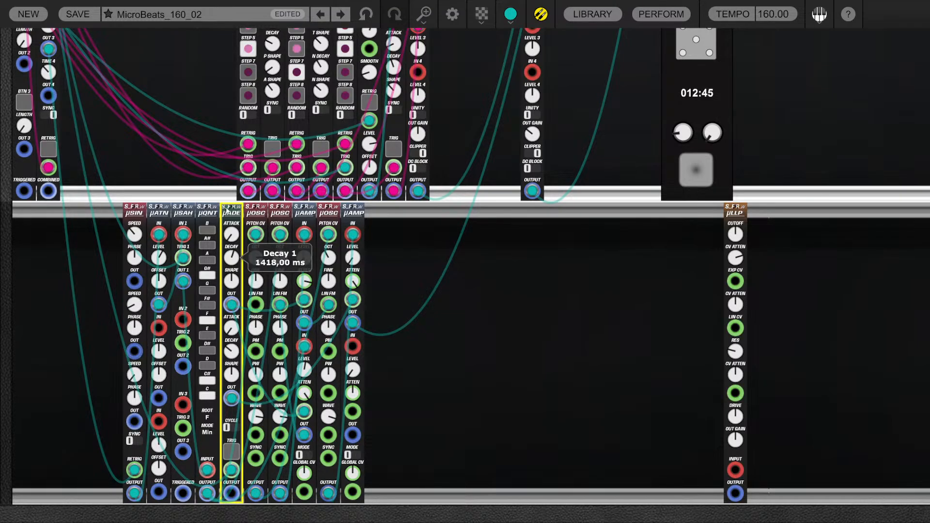
left_click_drag(226, 249, 228, 270)
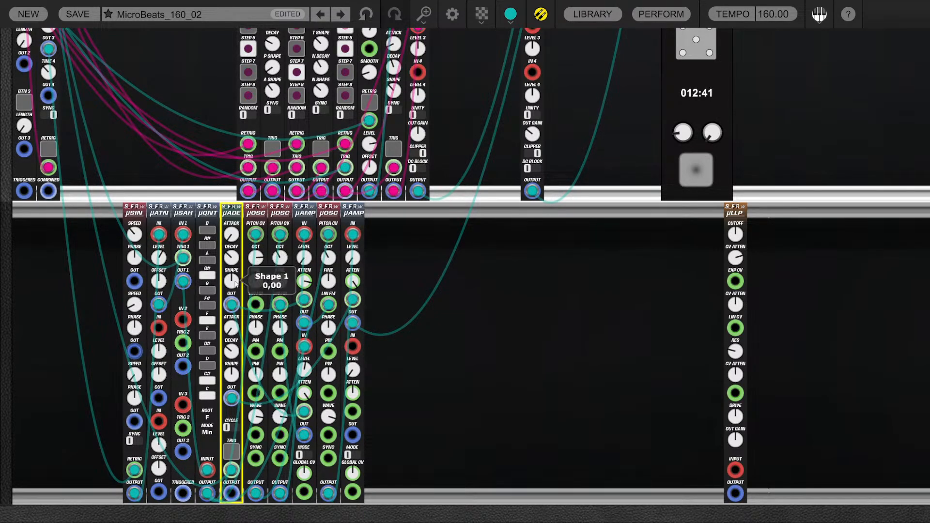
Turn the µADE envelope's Shape 1 below zero and try longer Decay 1 times with that shape
mouse_move(236, 285)
left_click_drag(237, 284, 234, 358)
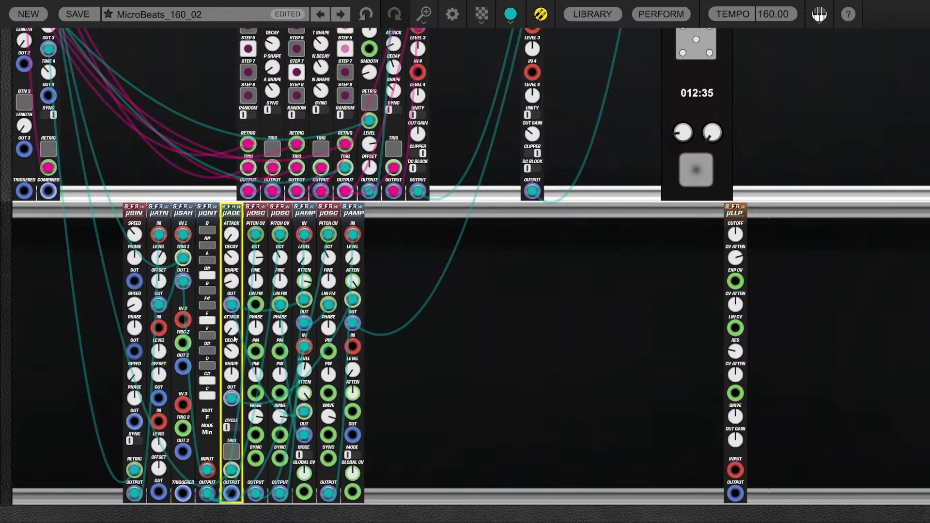
mouse_move(234, 340)
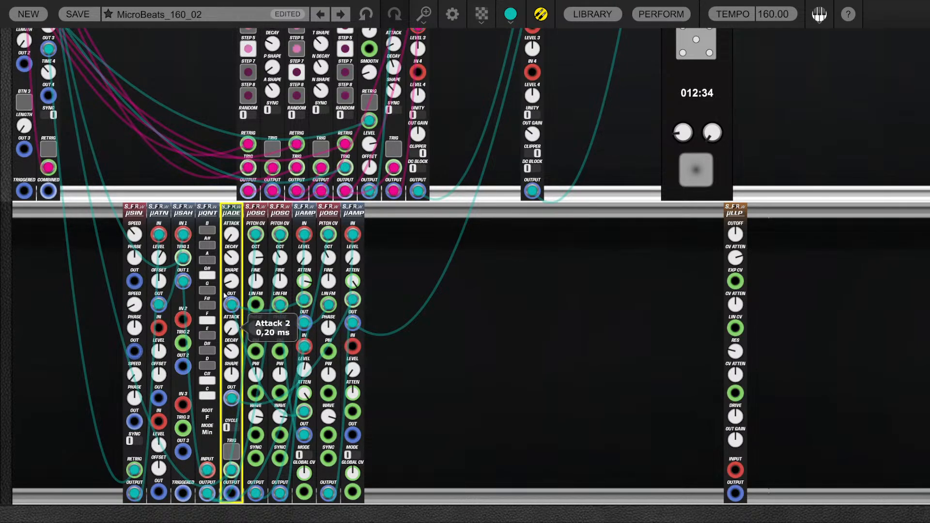
left_click_drag(228, 277, 227, 242)
left_click_drag(225, 159, 228, 265)
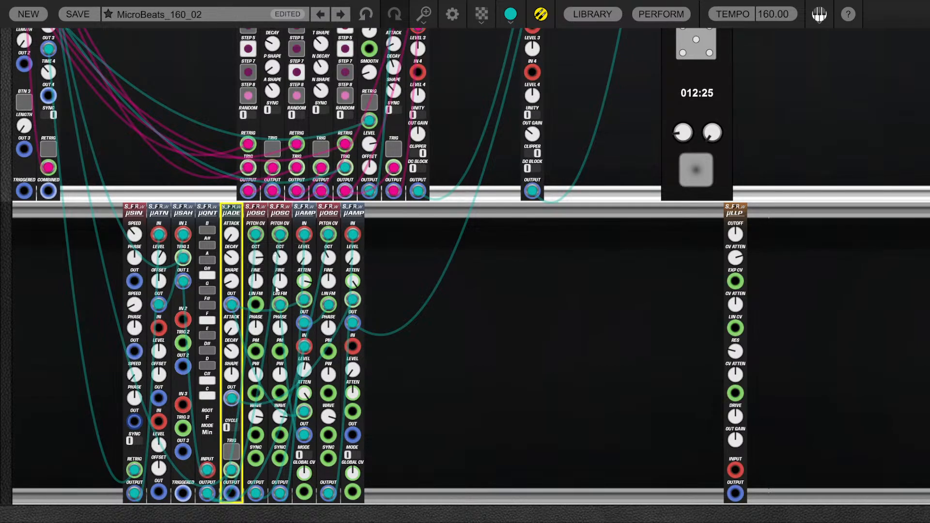
Set the µADE envelope's Shape 2 to about -0,32 and lengthen Decay 2
left_click_drag(236, 379, 238, 412)
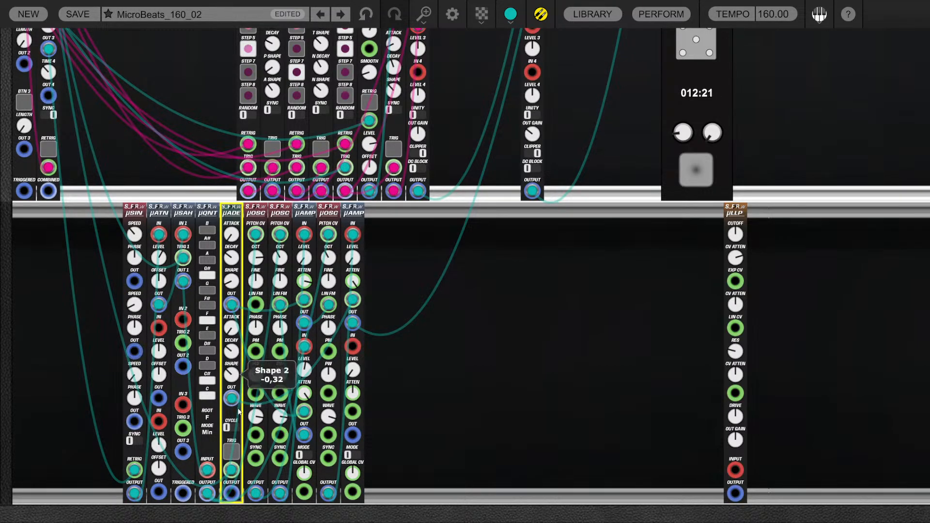
left_click_drag(230, 354, 233, 341)
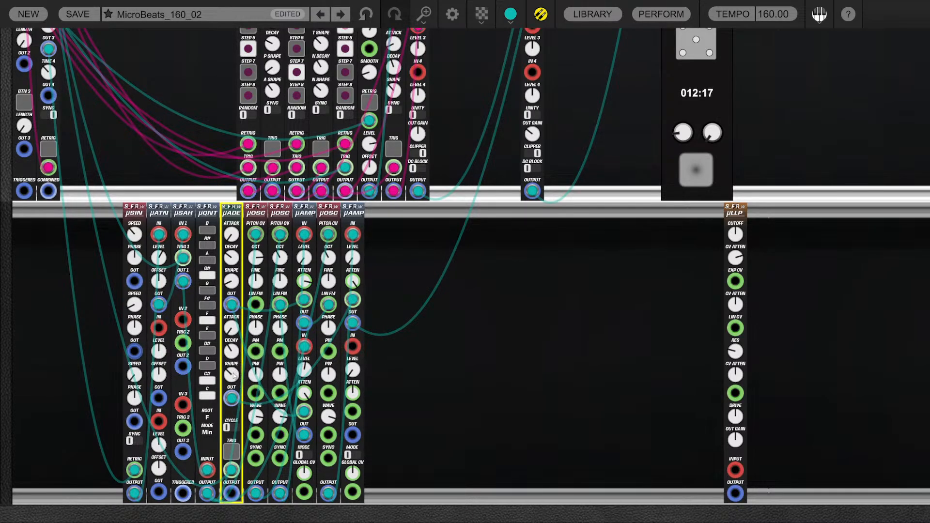
left_click_drag(233, 375, 234, 380)
left_click(432, 381)
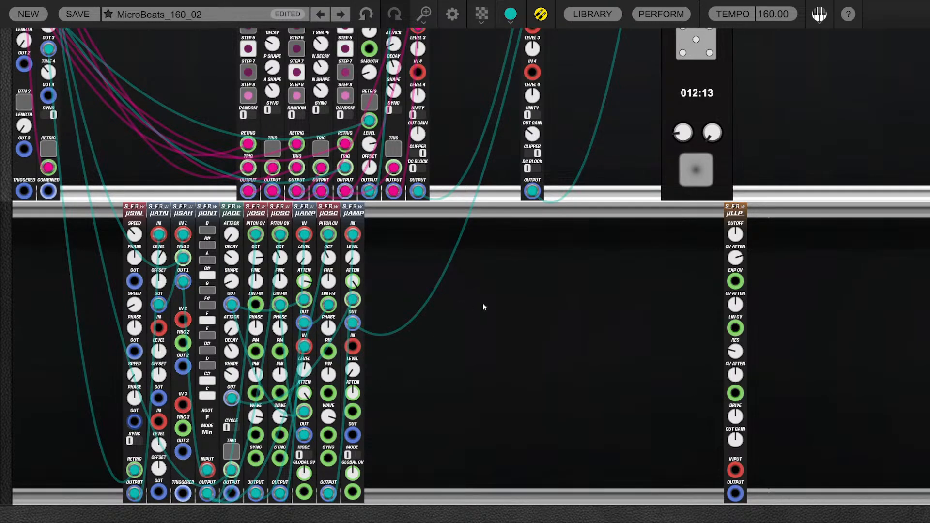
Reprogram the hi-hat's step sequencer so that only steps 1, 3 and 7 are active
scroll(508, 305, "up", 3)
scroll(492, 377, "down", 3)
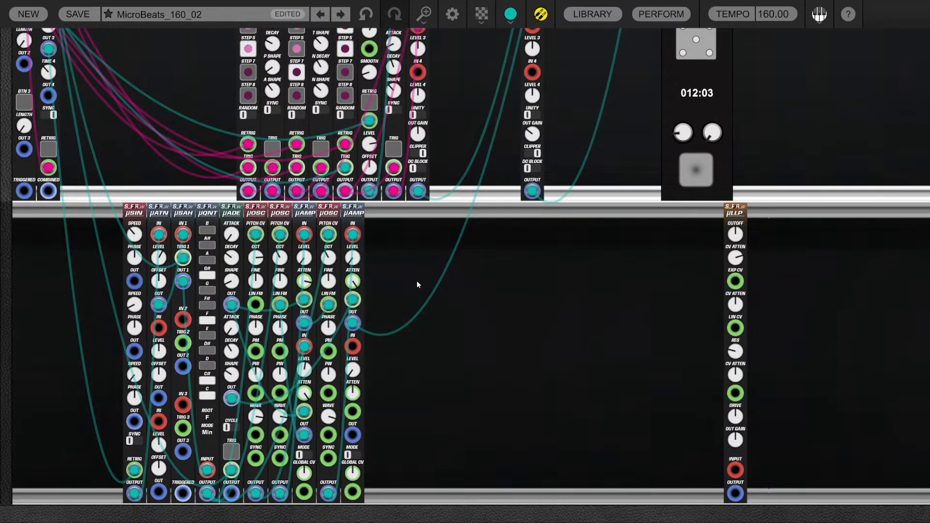
scroll(418, 283, "up", 5)
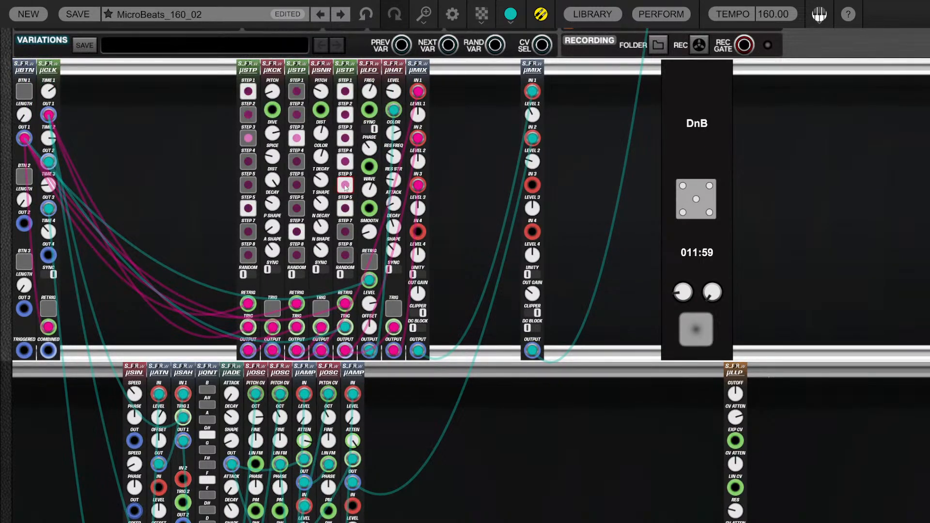
left_click(346, 163)
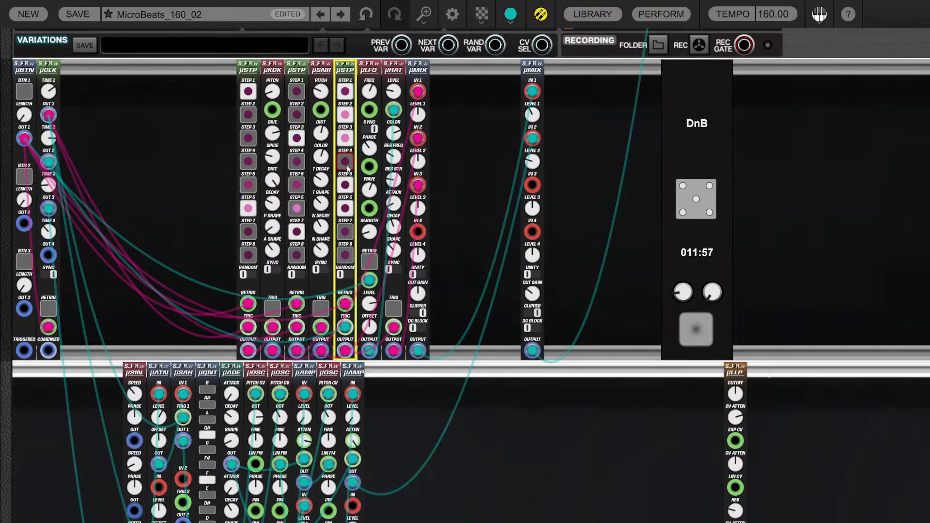
left_click(346, 184)
left_click(349, 237)
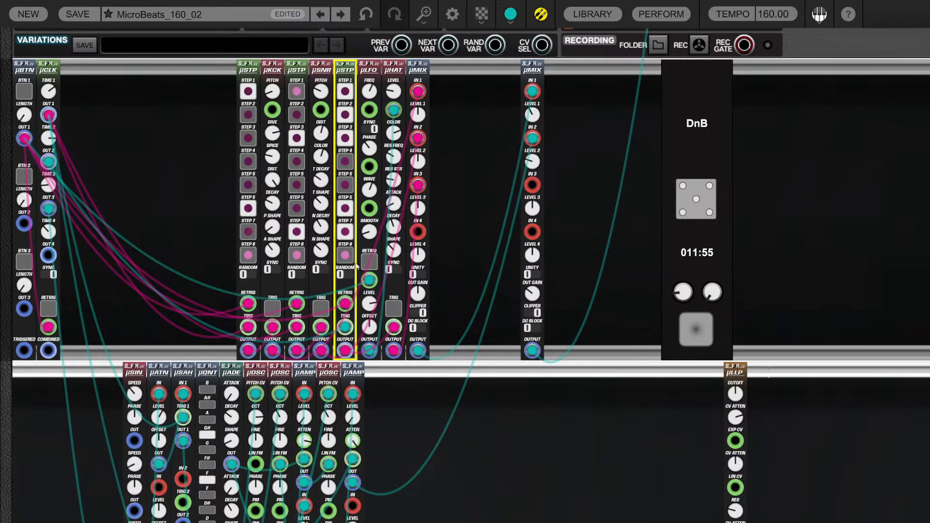
left_click(344, 212)
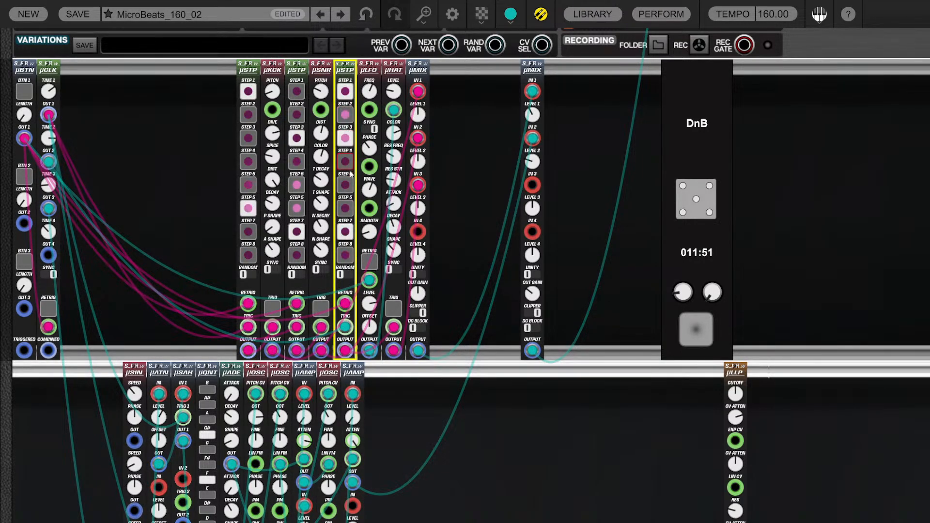
left_click(348, 185)
left_click(346, 185)
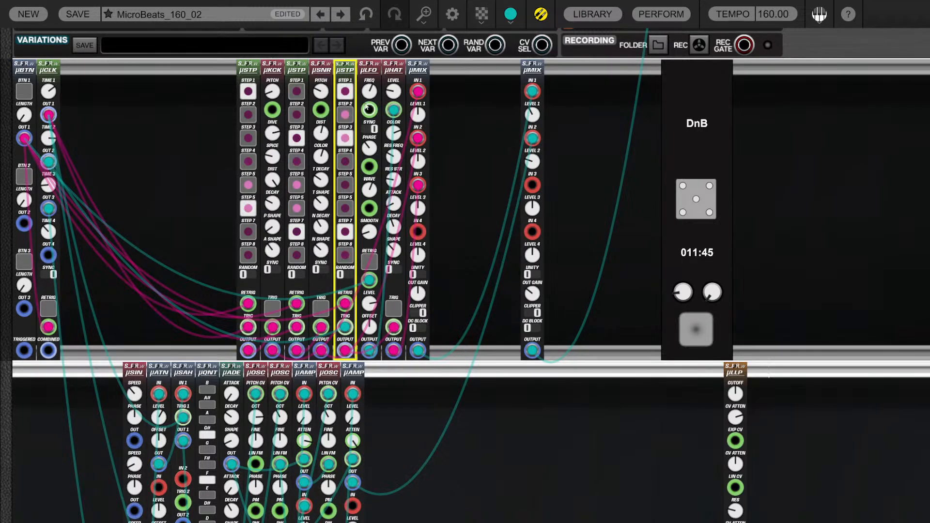
Duplicate the hi-hat sequencer with step 8 added, and patch its Trig to the clock's Out 2 and its Retrig to the µBTN's Out 1
left_click_drag(343, 64, 365, 67)
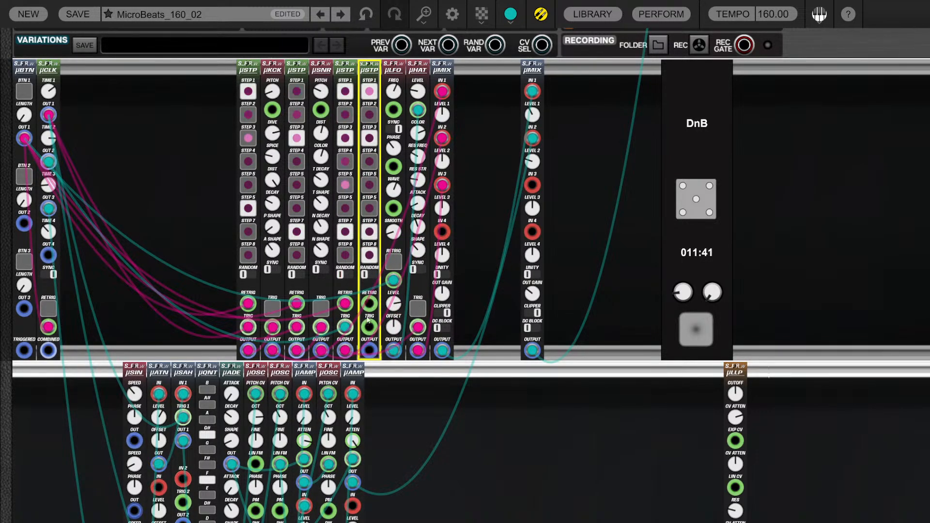
left_click_drag(369, 327, 49, 115)
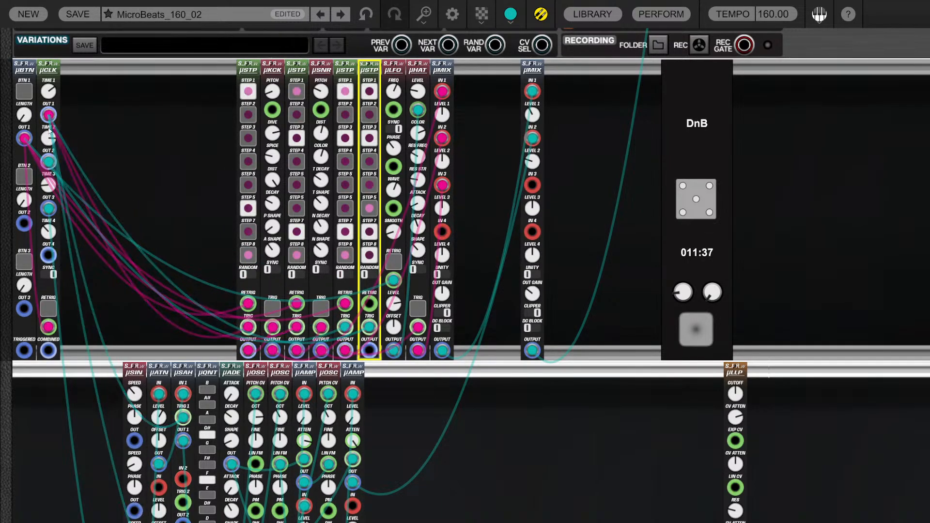
left_click_drag(48, 161, 481, 302)
left_click_drag(369, 327, 48, 162)
left_click_drag(369, 304, 24, 138)
Add a Micro Multiplexer between the duplicated hi-hat sequencer and the µLFO
left_click(593, 14)
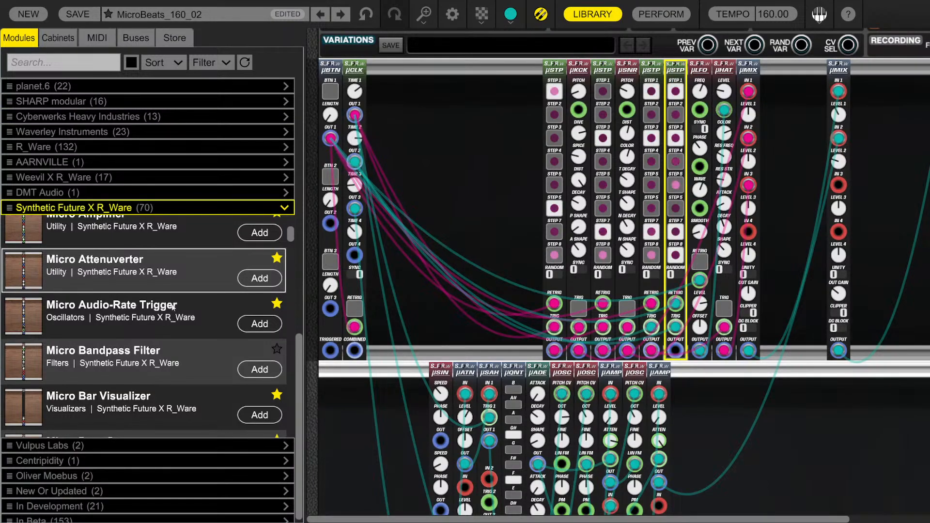
scroll(168, 315, "down", 8)
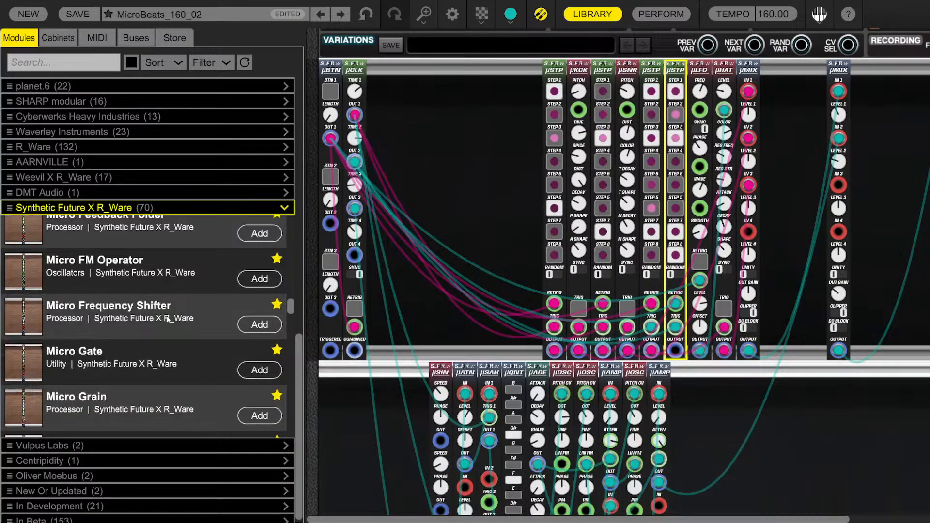
scroll(168, 319, "down", 10)
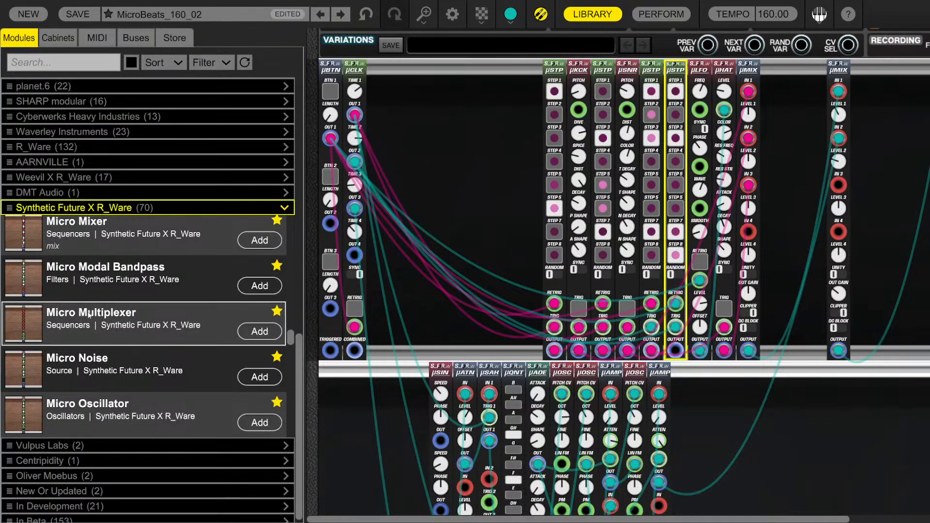
left_click_drag(88, 315, 685, 121)
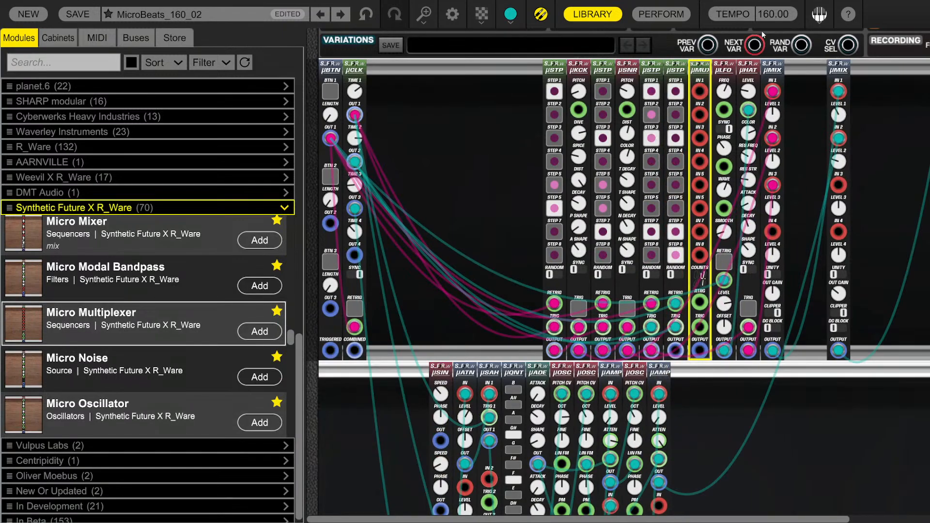
left_click(605, 8)
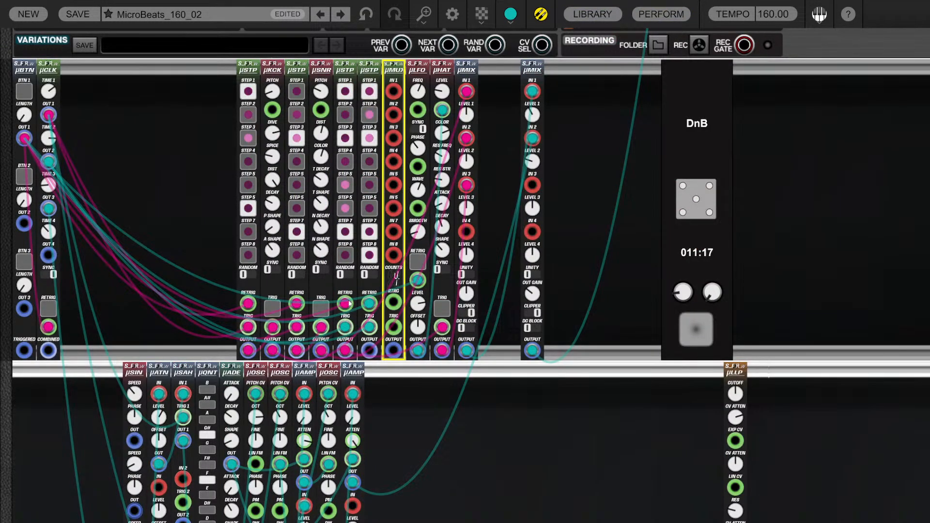
Patch the original hi-hat sequencer to the multiplexer's odd inputs and the duplicate to its even inputs, with the multiplexer output triggering the hi-hat
left_click_drag(344, 351, 394, 91)
left_click_drag(393, 91, 393, 232)
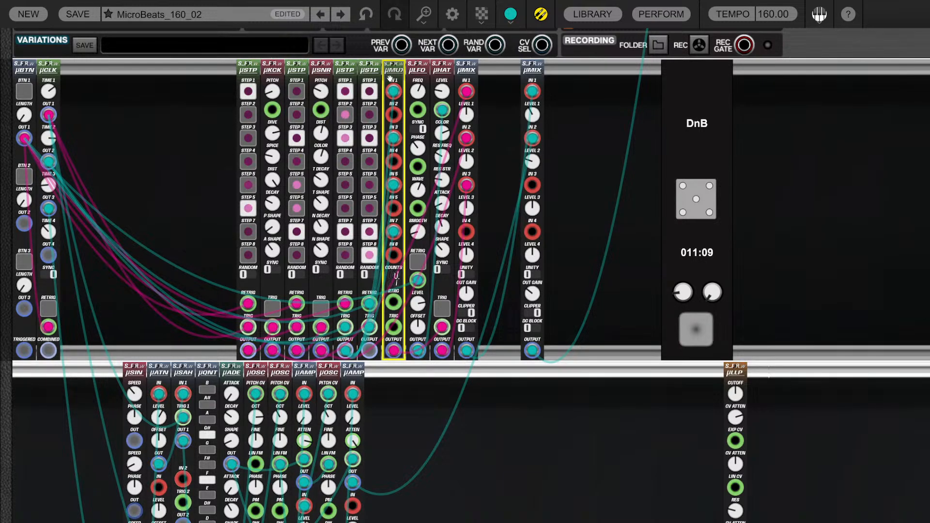
left_click(376, 363)
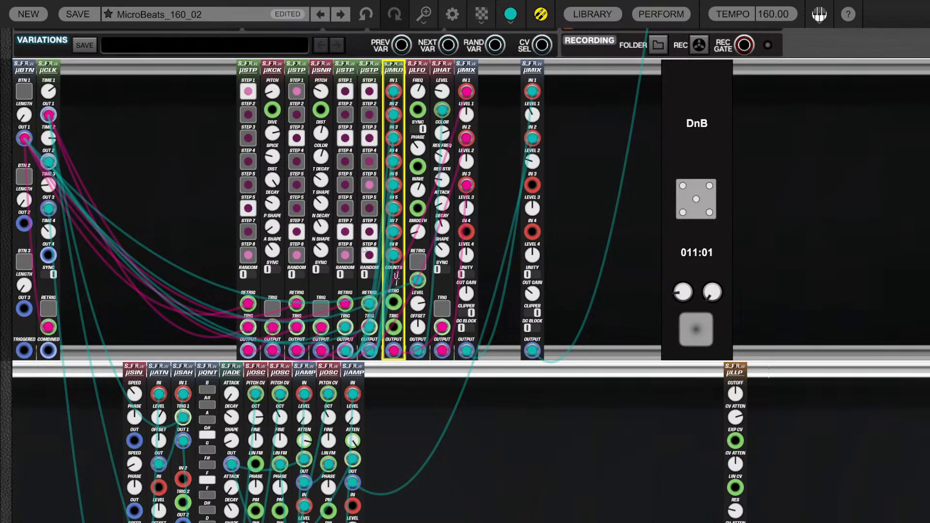
Set the multiplexer's count to 8, with its Retrig patched to the µBTN's Out 1 and its Trig to the clock's Out 2
left_click_drag(393, 304, 25, 139)
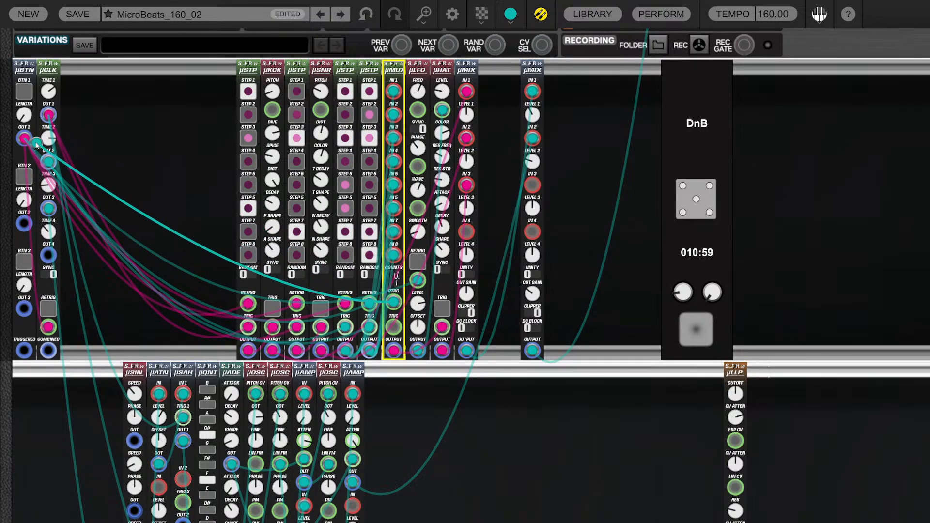
left_click_drag(397, 276, 397, 214)
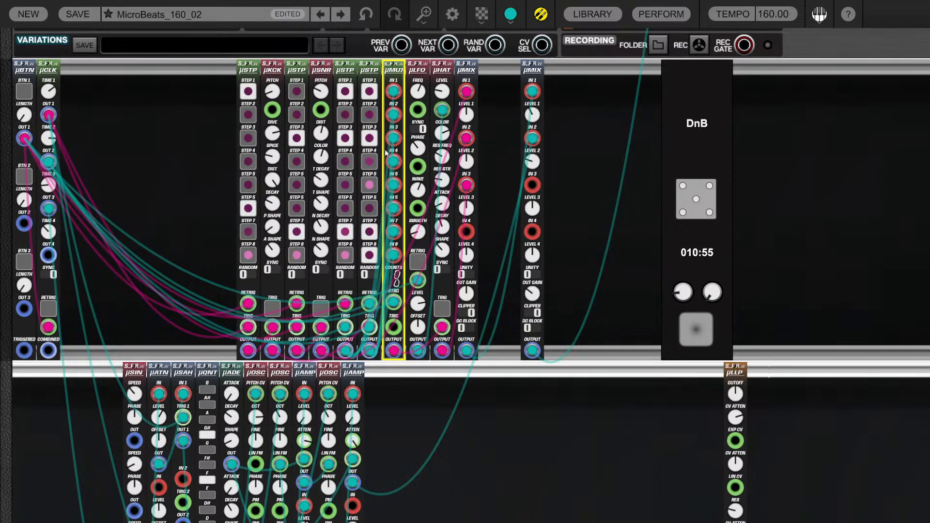
left_click_drag(394, 327, 47, 165)
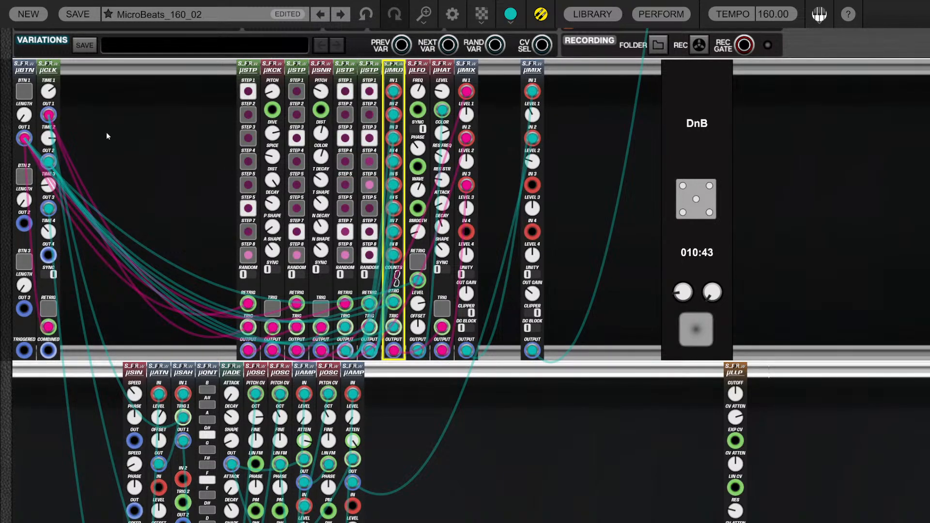
left_click(25, 96)
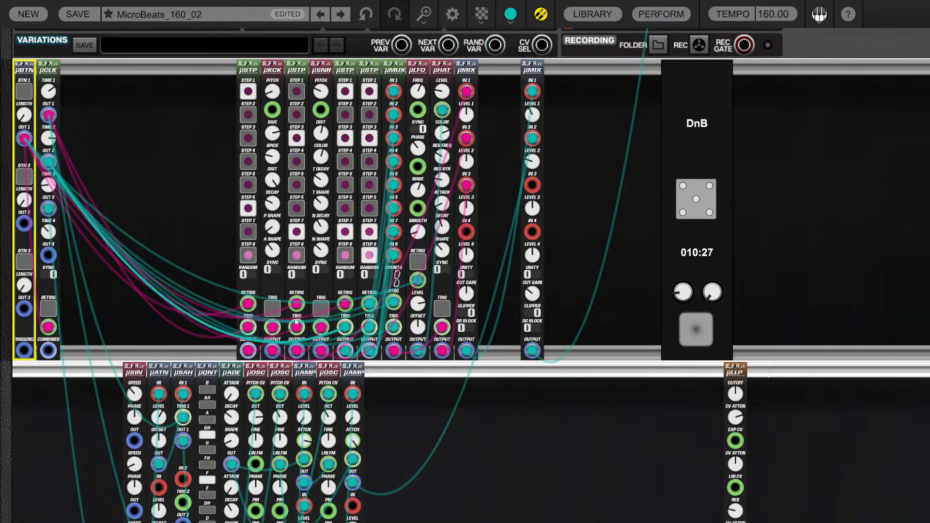
scroll(187, 205, "down", 3)
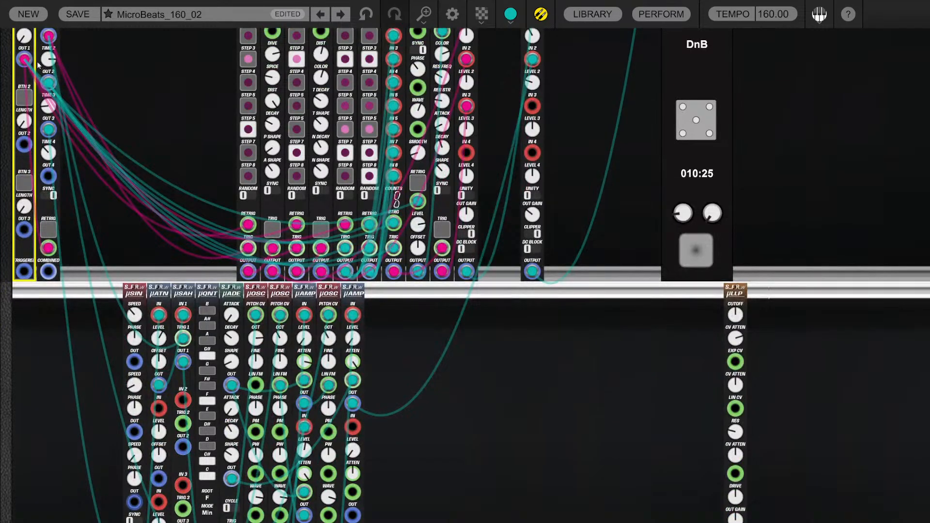
scroll(230, 177, "up", 5)
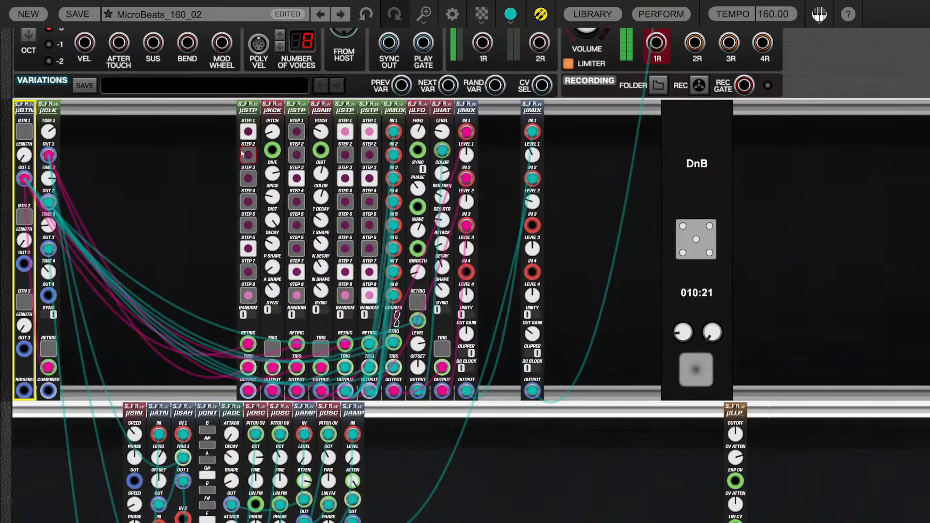
scroll(194, 131, "down", 3)
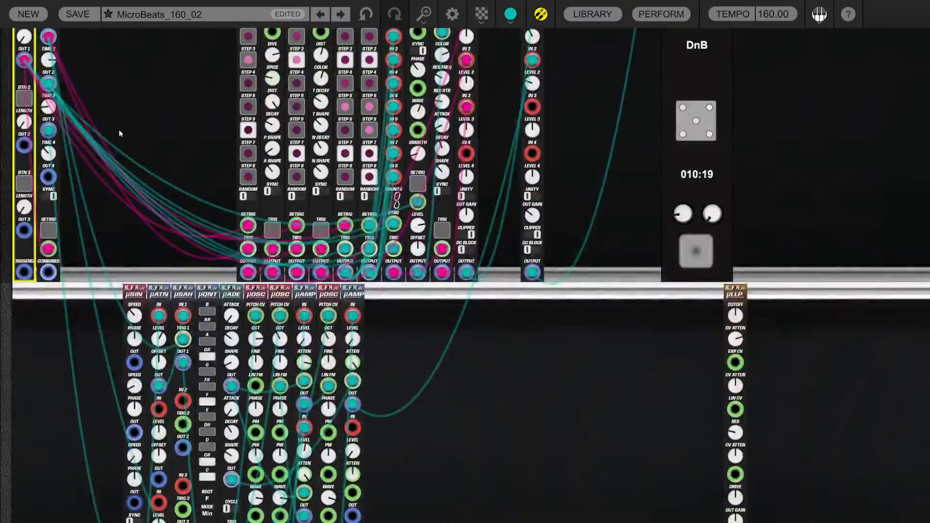
Set the kick module's Decay to 141.72 ms
scroll(118, 131, "up", 3)
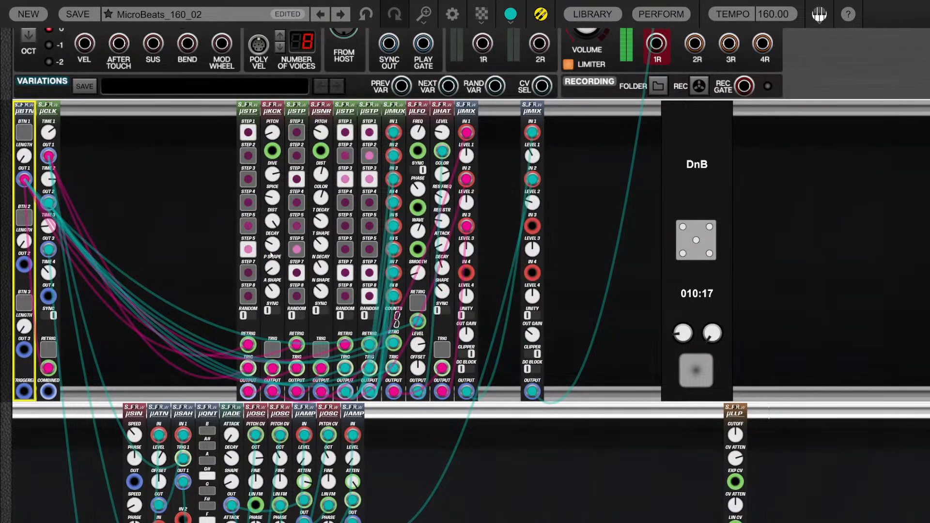
scroll(165, 224, "down", 6)
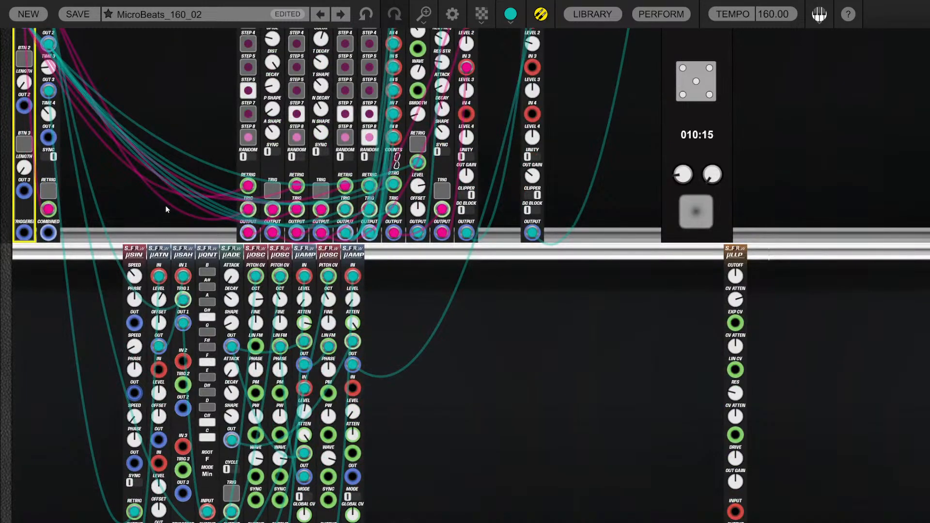
scroll(165, 206, "up", 6)
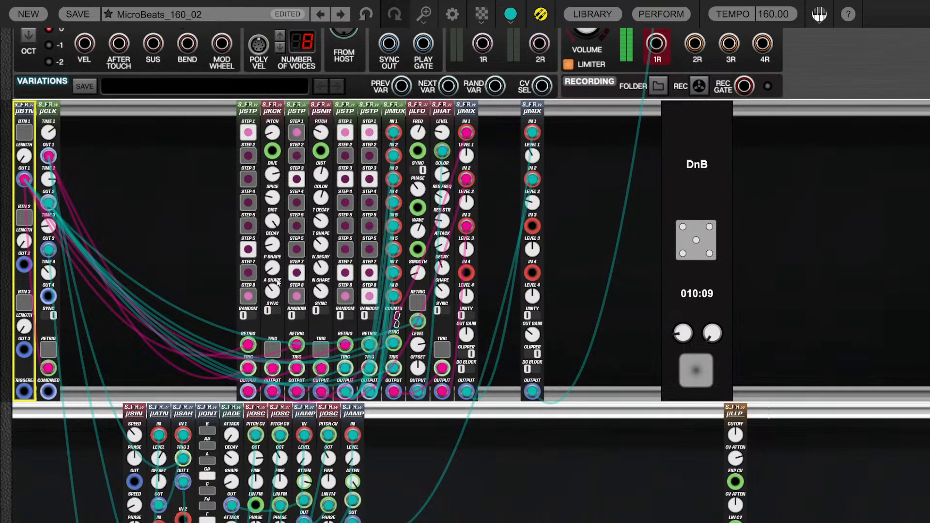
left_click(276, 243)
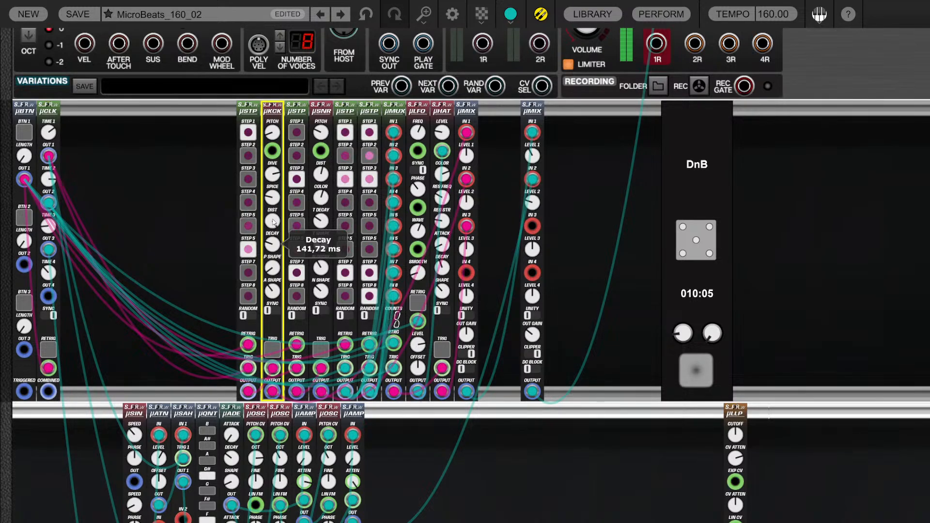
left_click(173, 222)
Patch the µBTN's Out 1 to the µSIN's Retrig, and fire the µBTN's first button
scroll(184, 195, "down", 5)
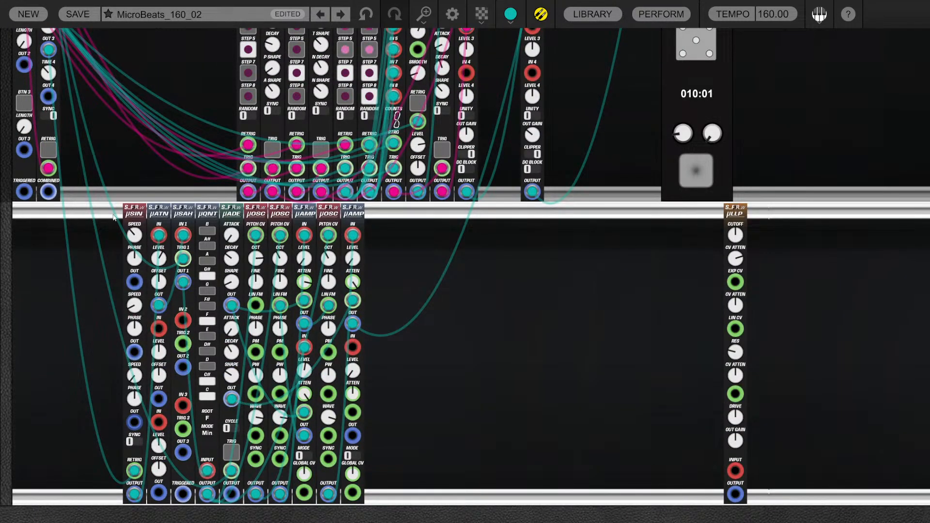
scroll(104, 404, "down", 2)
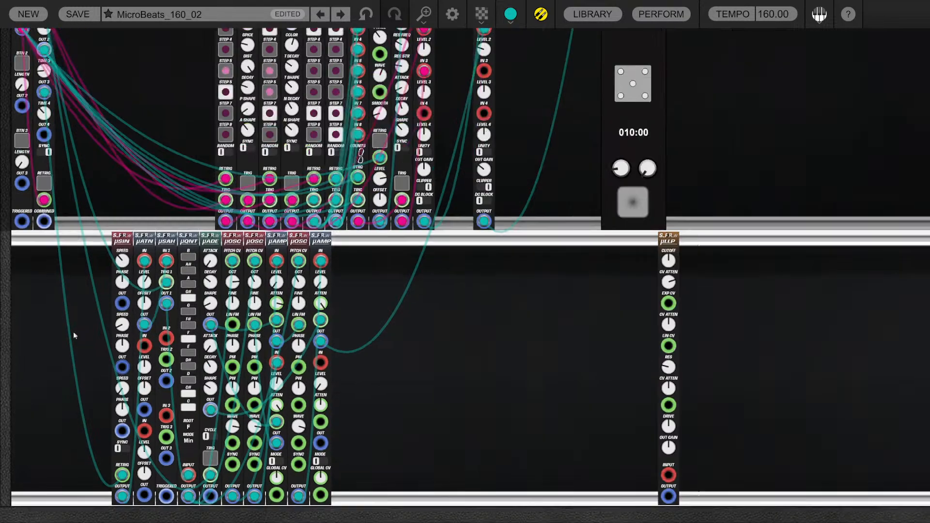
left_click(20, 75)
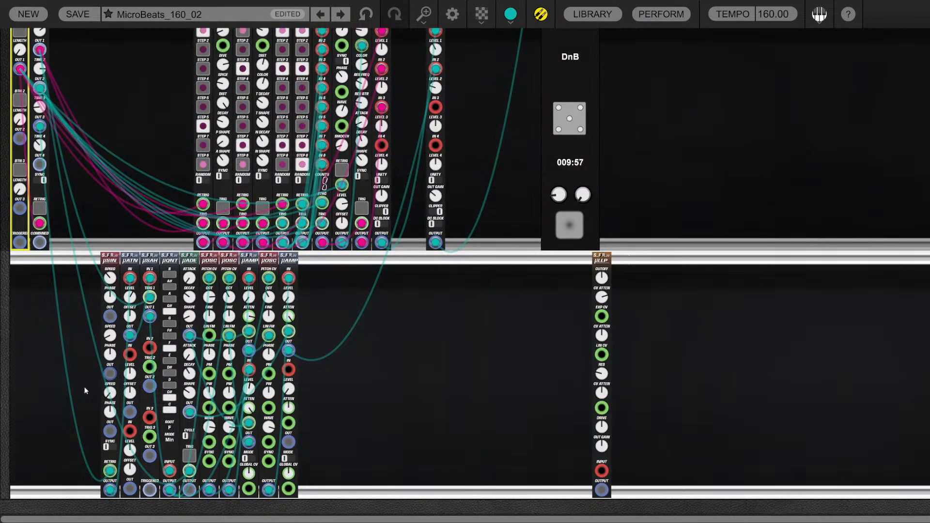
left_click(109, 277)
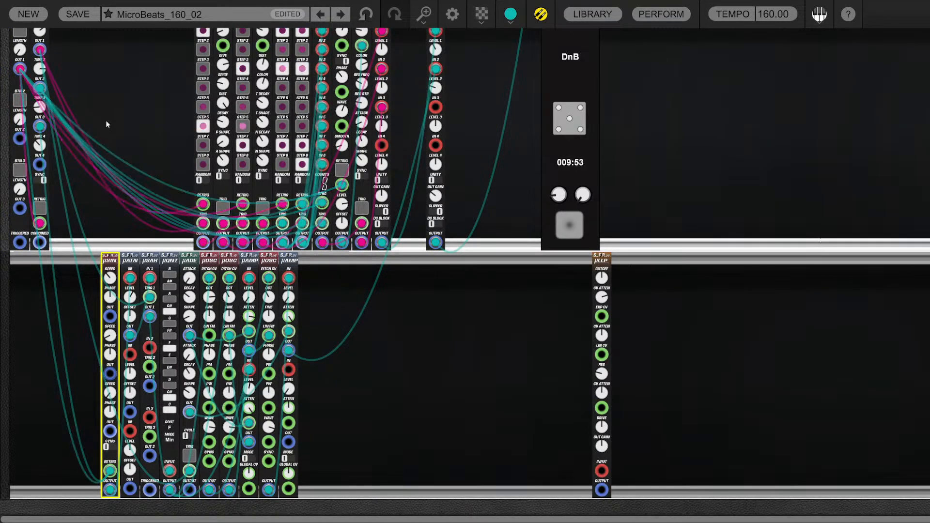
scroll(19, 73, "up", 2)
left_click(18, 112)
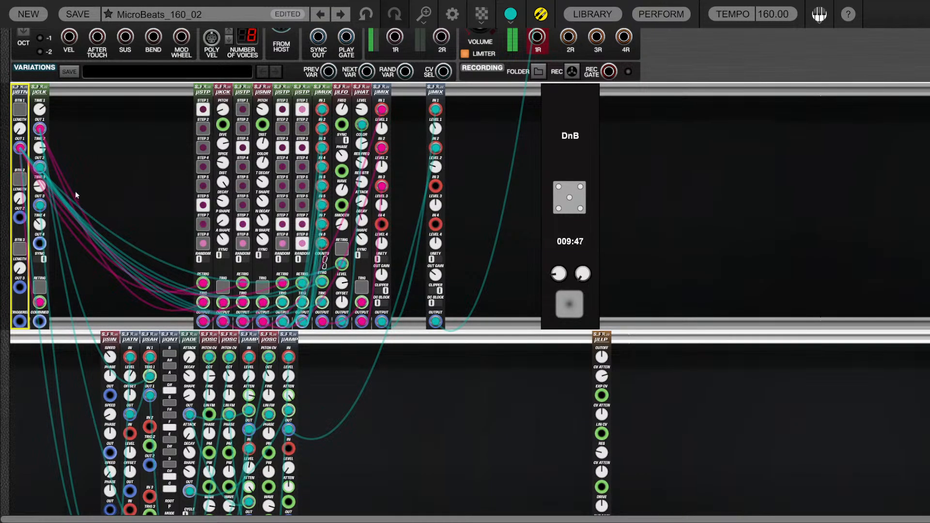
Move the bass modules from µSIN to the last µAMP nearer the start of the lower row, and shift the final µMIX one slot toward the DnB panel
scroll(78, 169, "down", 2)
scroll(99, 187, "up", 3)
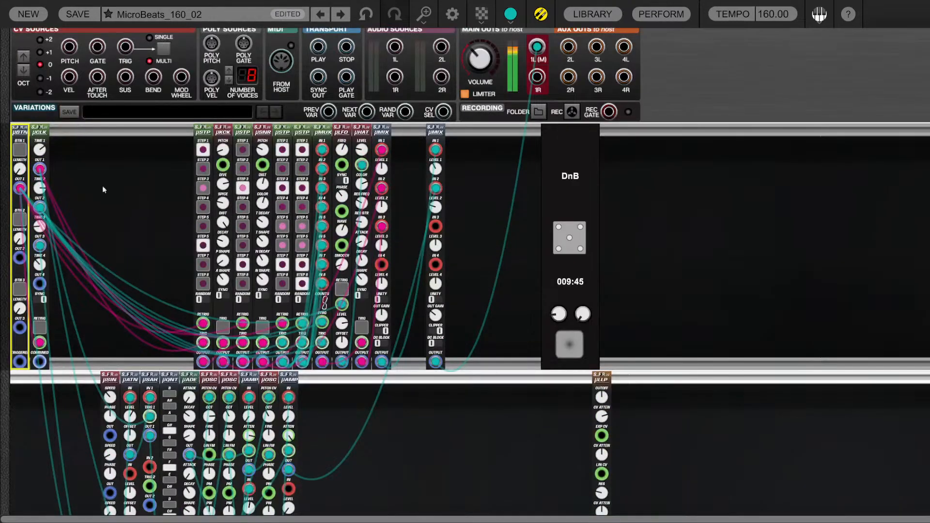
scroll(339, 434, "up", 1)
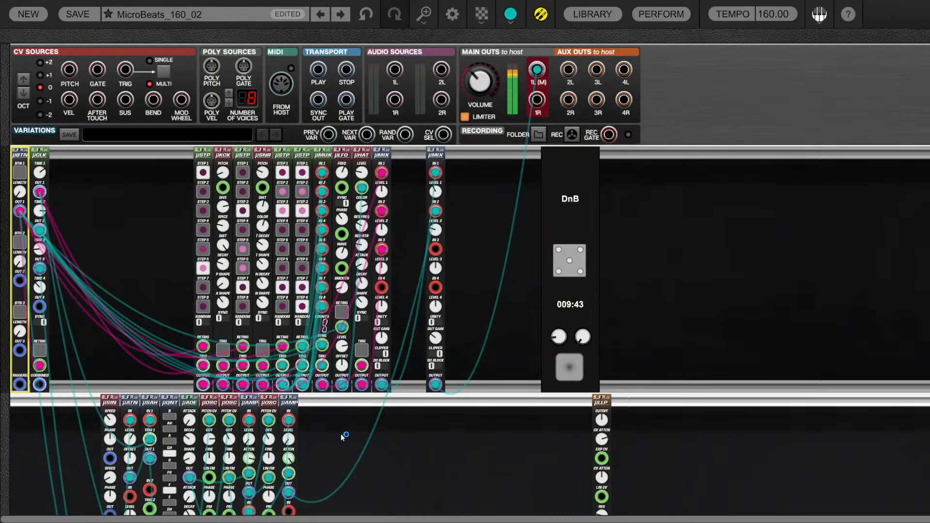
left_click_drag(340, 434, 53, 401)
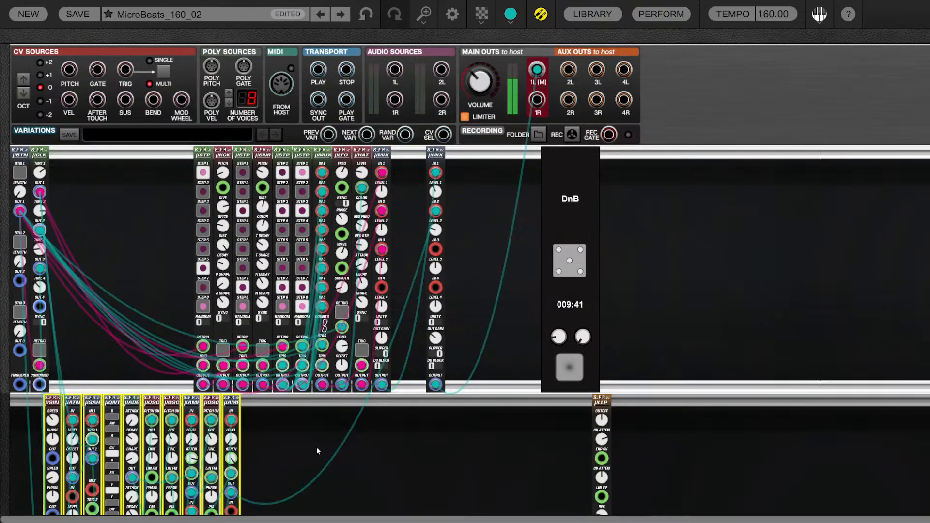
left_click(317, 451)
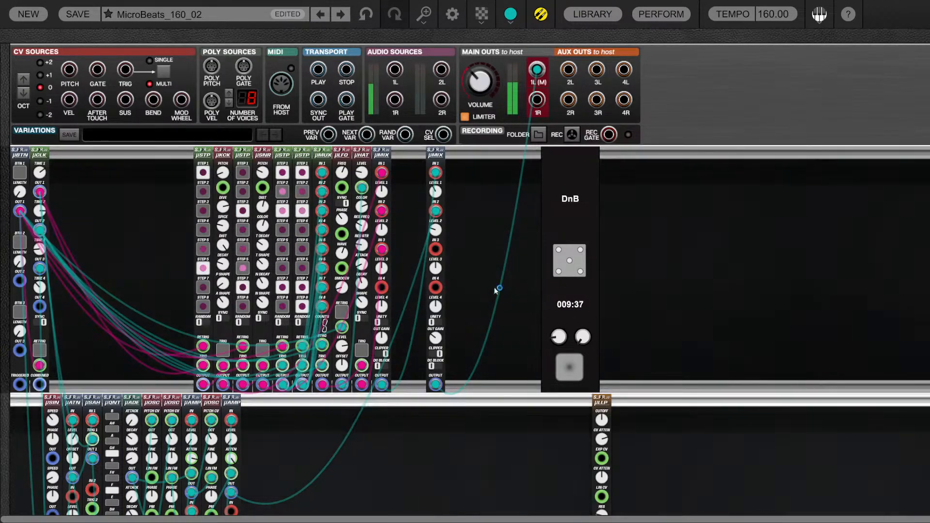
left_click_drag(439, 152, 457, 153)
left_click(508, 215)
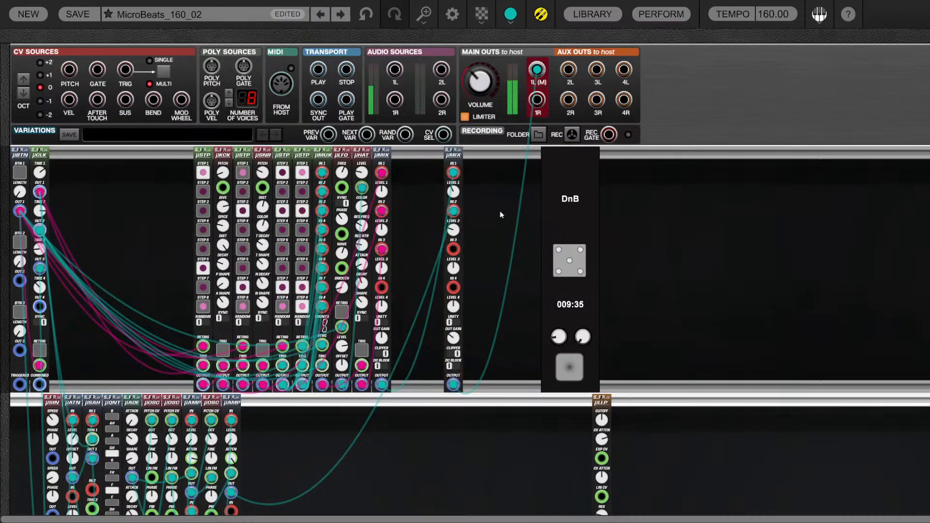
Patch the µATN's second Out to In 2 of the µSAH
scroll(504, 252, "down", 3)
scroll(363, 379, "up", 5)
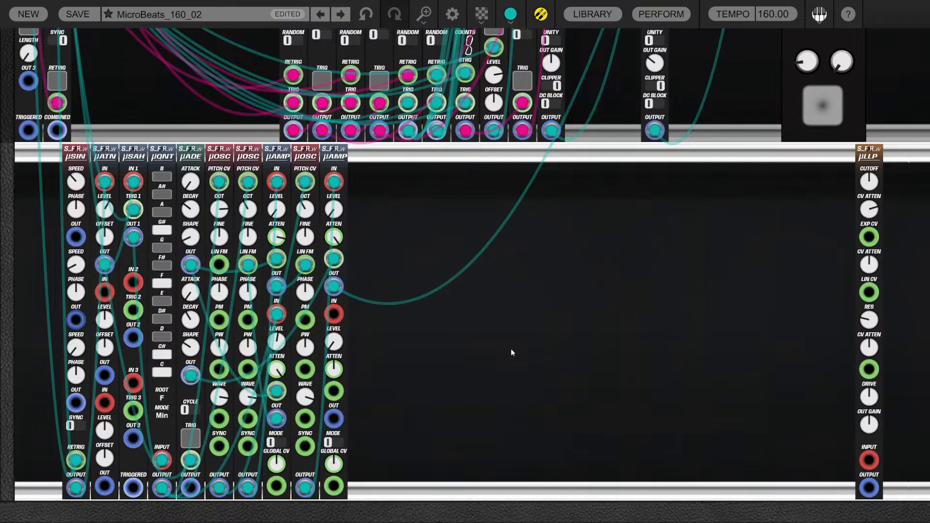
scroll(511, 348, "down", 1)
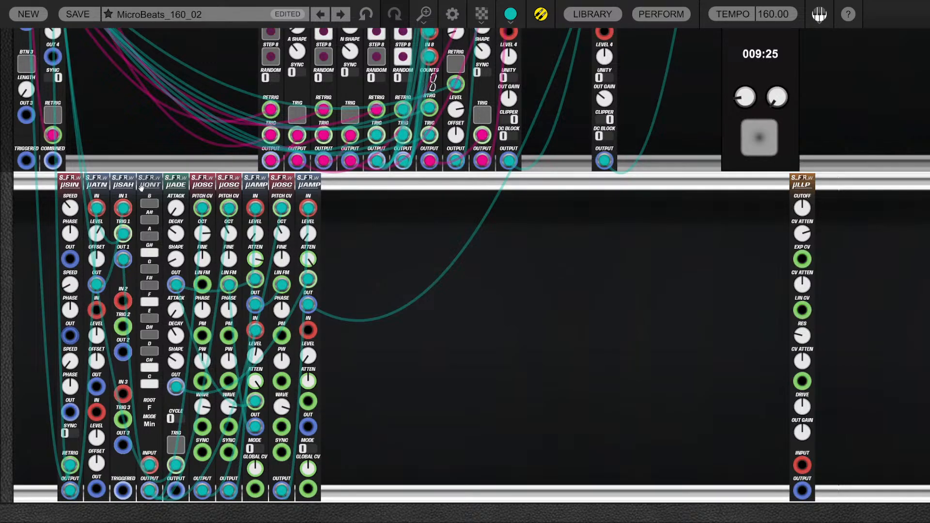
left_click(122, 305)
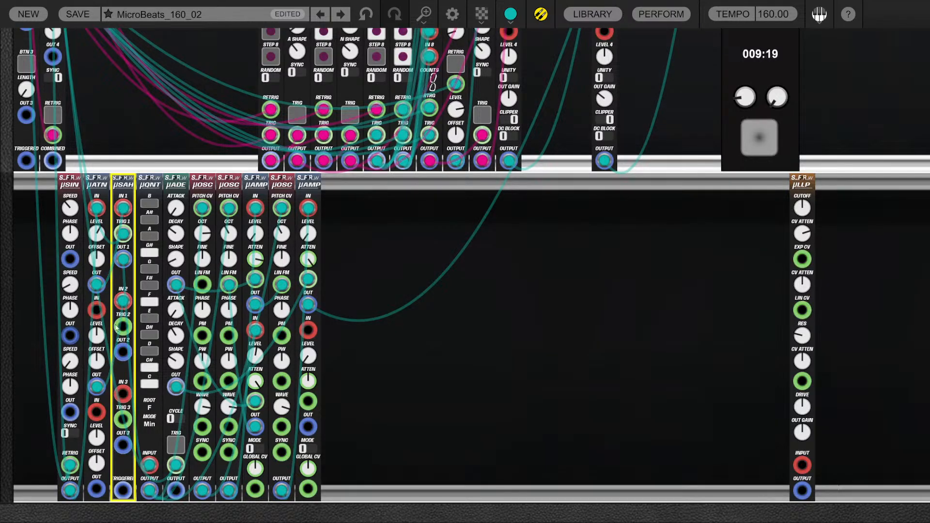
Open a gap between the µSAH and µQNT by shifting the µQNT-to-µAMP group away and moving µSIN, µATN and µSAH toward the row's start
left_click_drag(382, 213, 150, 186)
left_click_drag(167, 180, 51, 182)
left_click(134, 338)
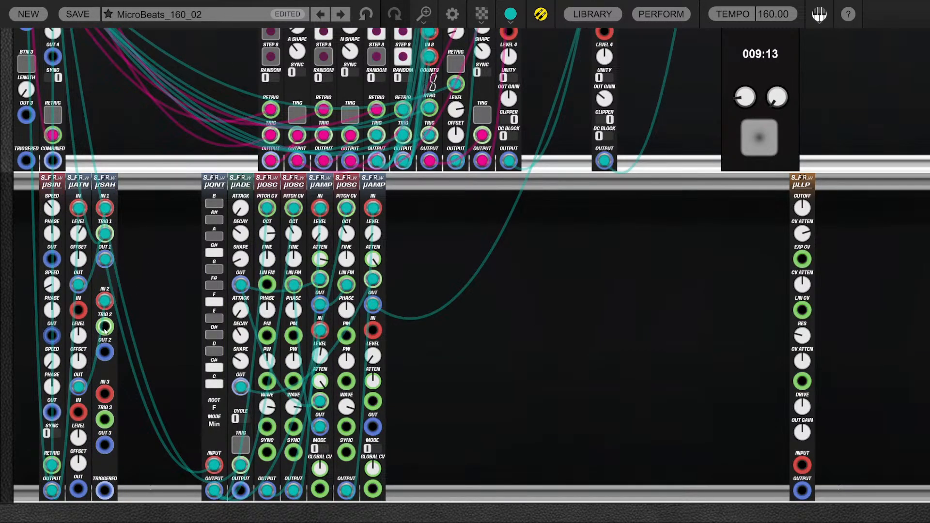
Add a Micro Counter from the Synthetic Future X R_Ware modules between the µATN and the µSAH
left_click(592, 15)
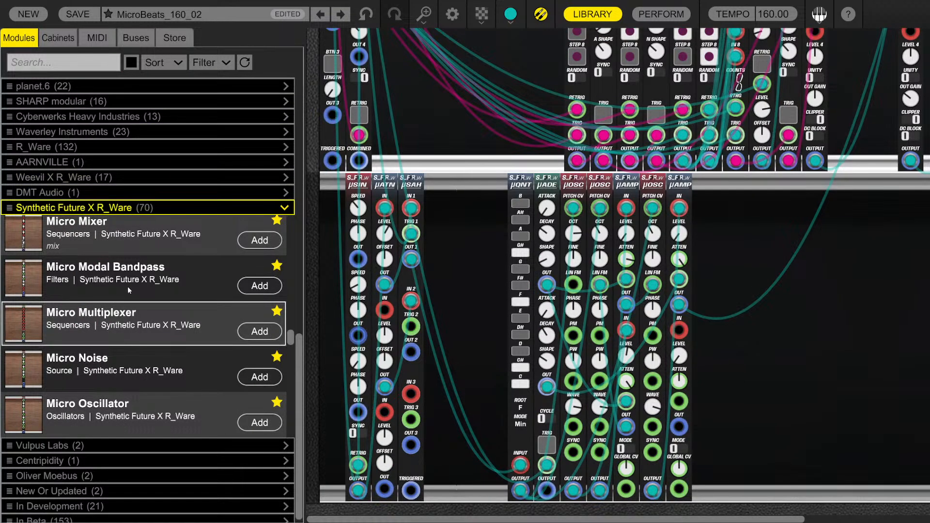
scroll(128, 289, "down", 4)
scroll(128, 288, "down", 3)
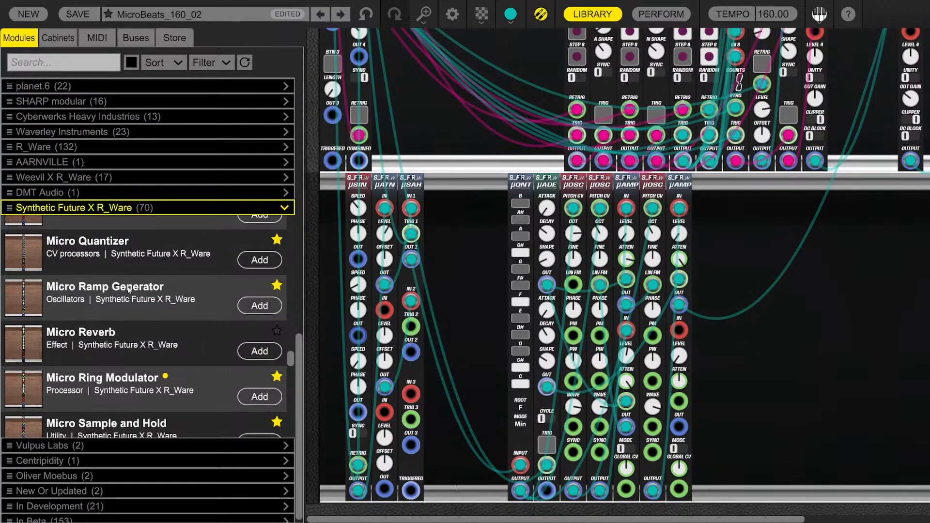
scroll(128, 289, "up", 3)
scroll(126, 286, "up", 4)
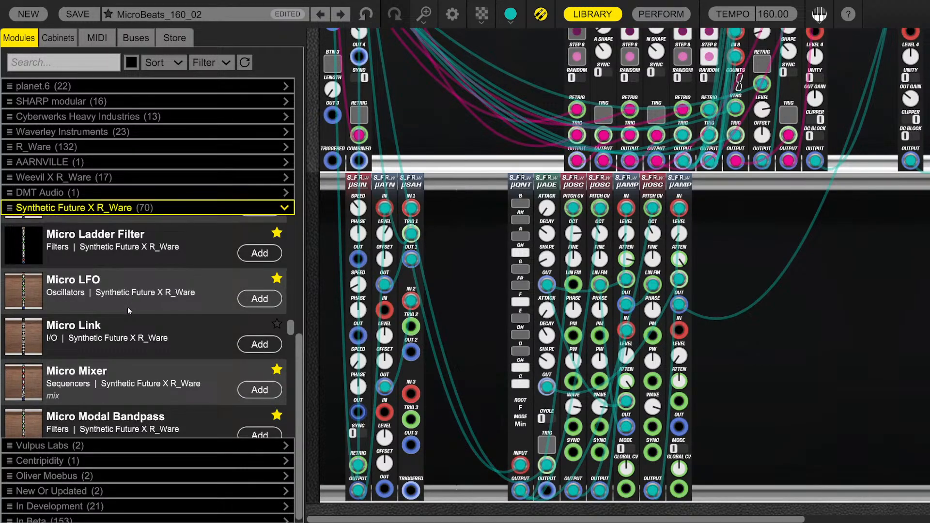
scroll(127, 307, "up", 12)
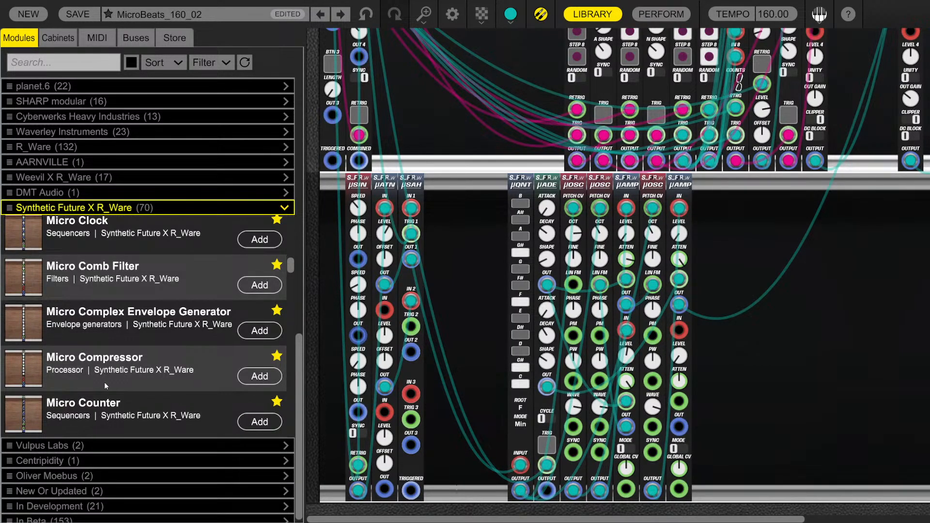
left_click_drag(127, 409, 413, 208)
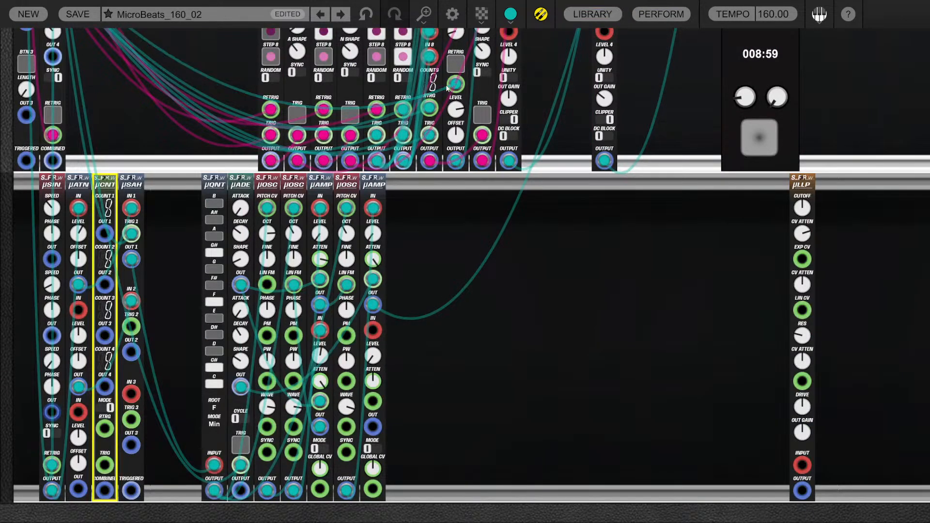
Patch the clock to the µCNT's Trig and the µBTN's Out 1 to its RTRG
scroll(135, 165, "up", 4)
scroll(126, 125, "down", 2)
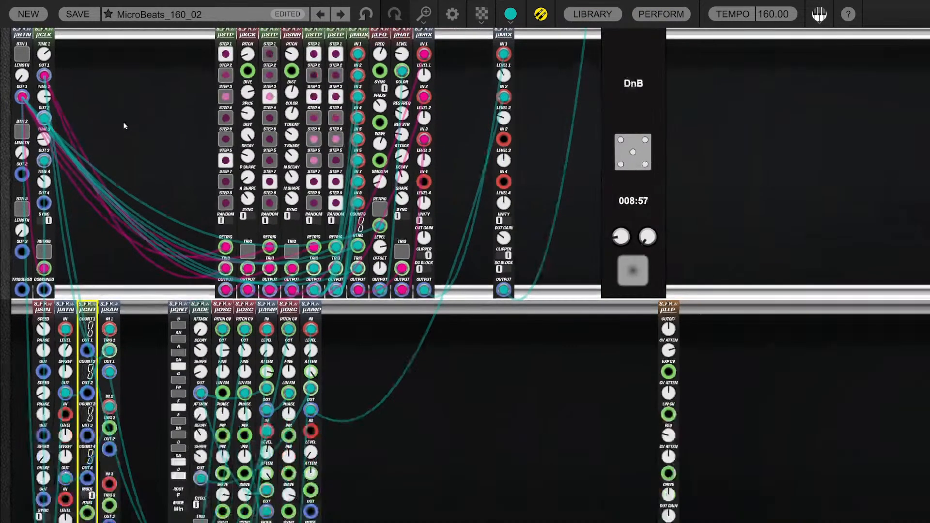
left_click(51, 85)
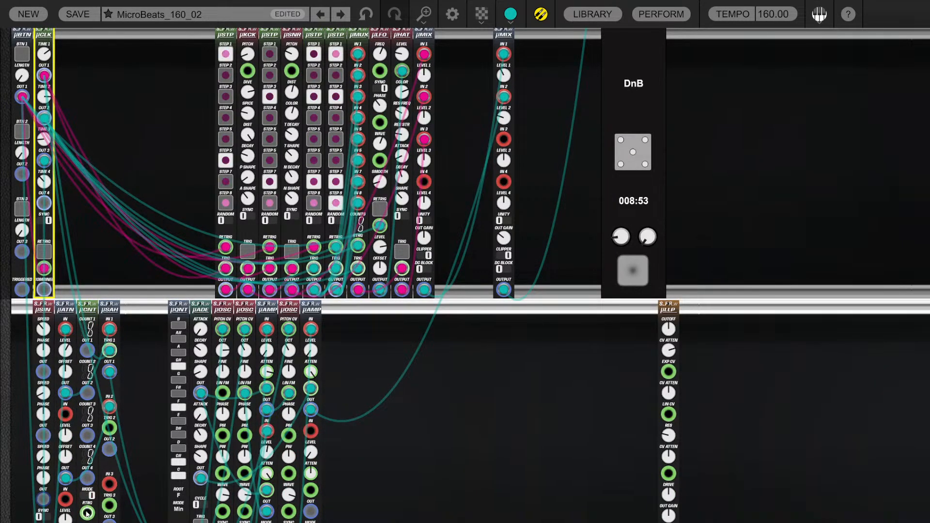
scroll(87, 513, "down", 1)
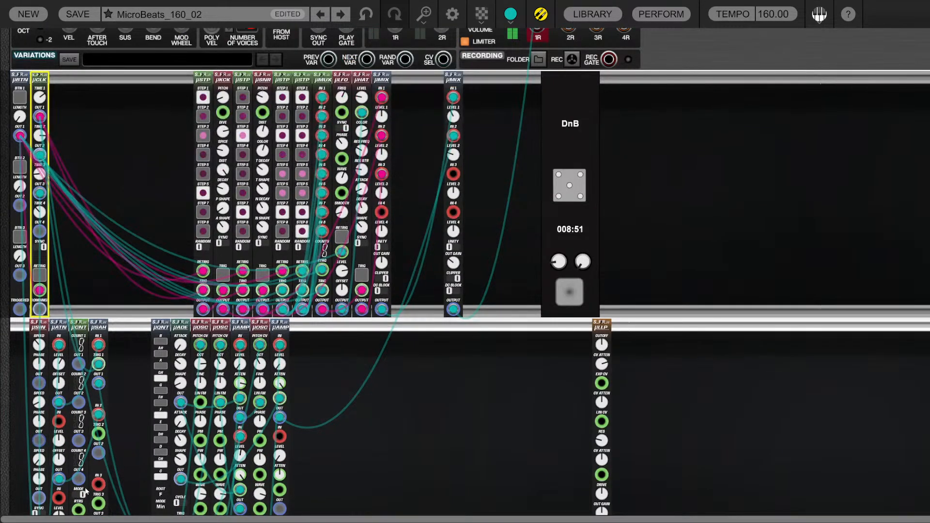
scroll(86, 492, "down", 3)
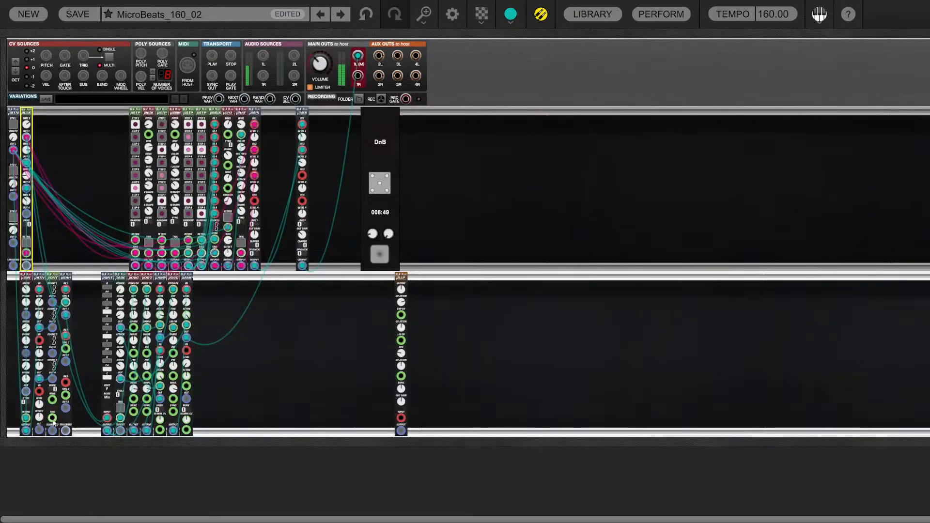
scroll(107, 418, "up", 4)
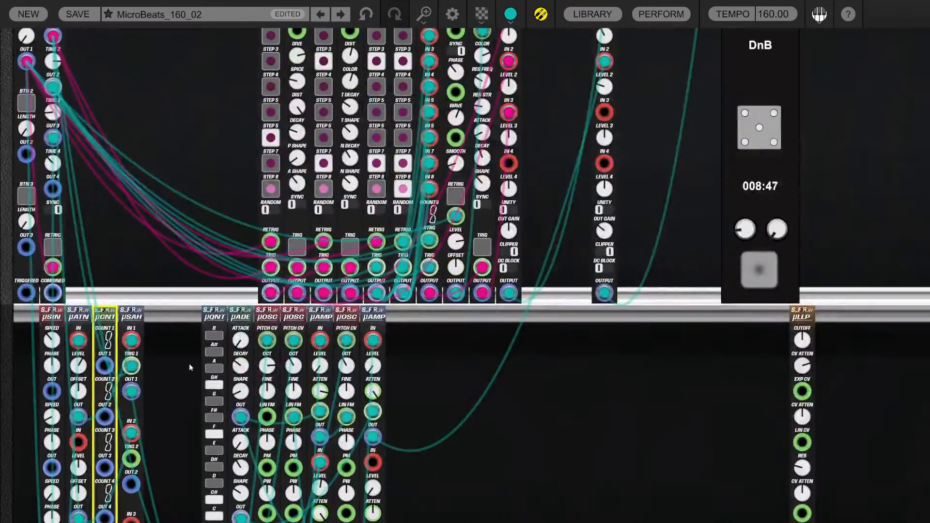
scroll(183, 366, "down", 3)
scroll(168, 325, "down", 2)
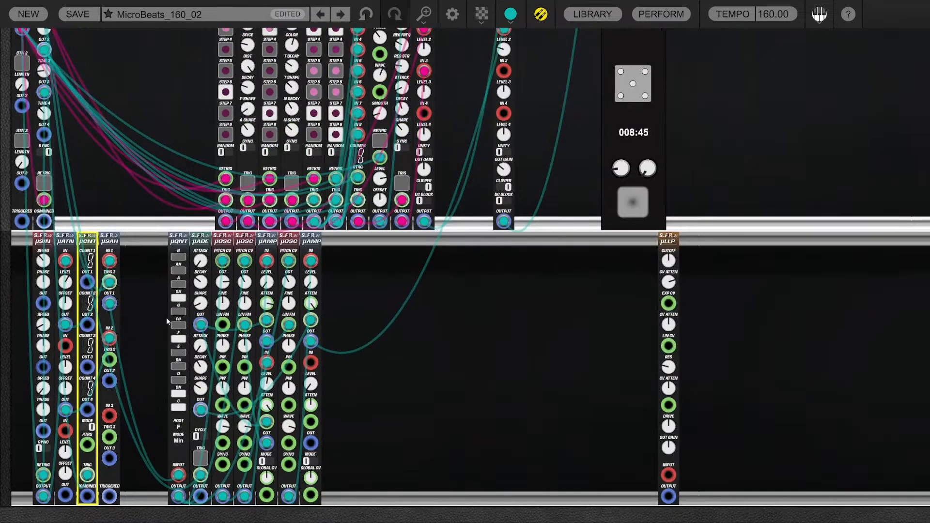
scroll(21, 125, "up", 3)
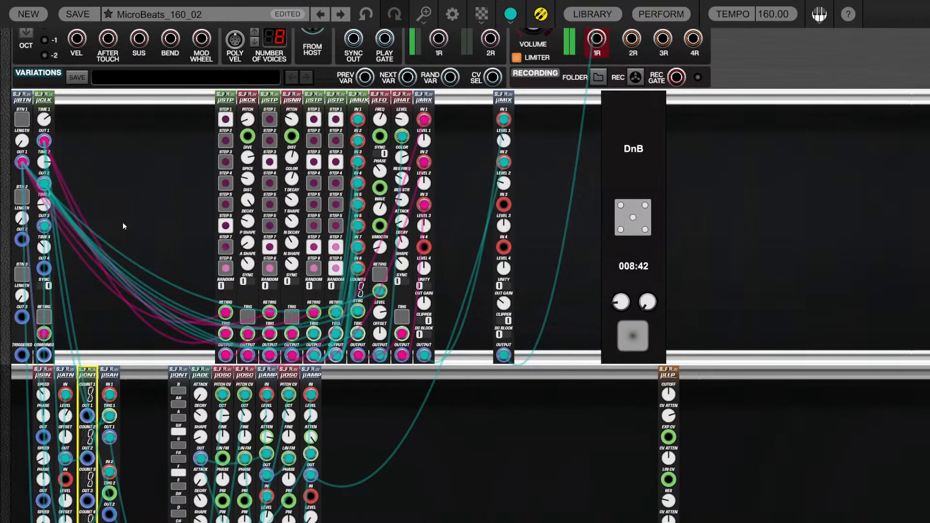
scroll(123, 223, "down", 3)
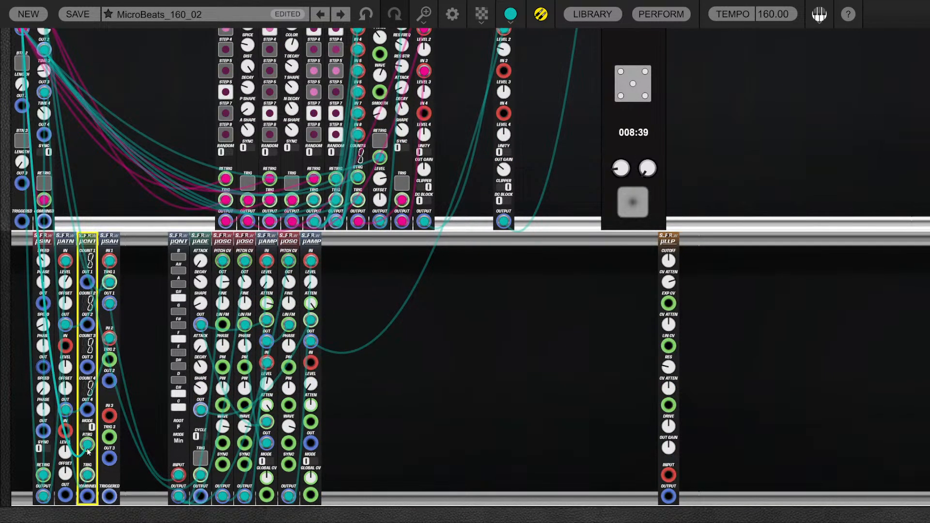
Set Count 1 on the µCNT to 3
left_click(45, 99)
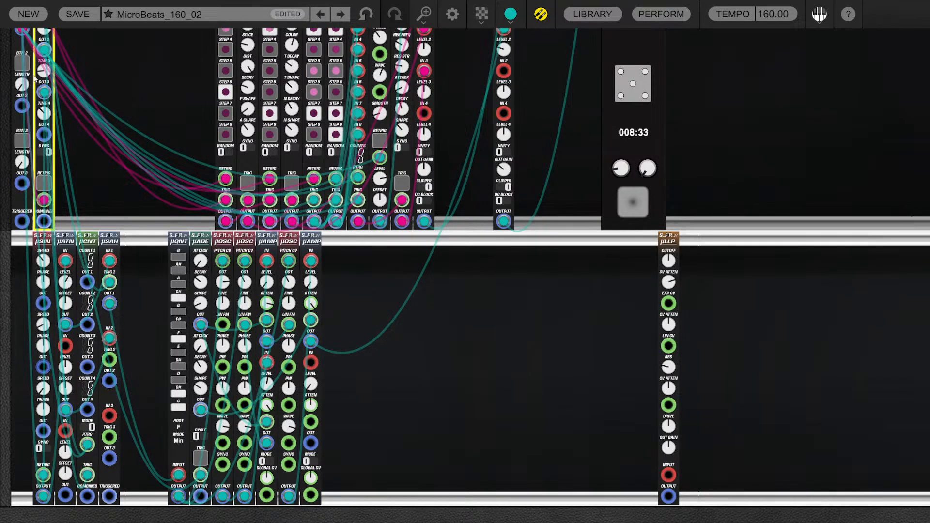
mouse_move(43, 70)
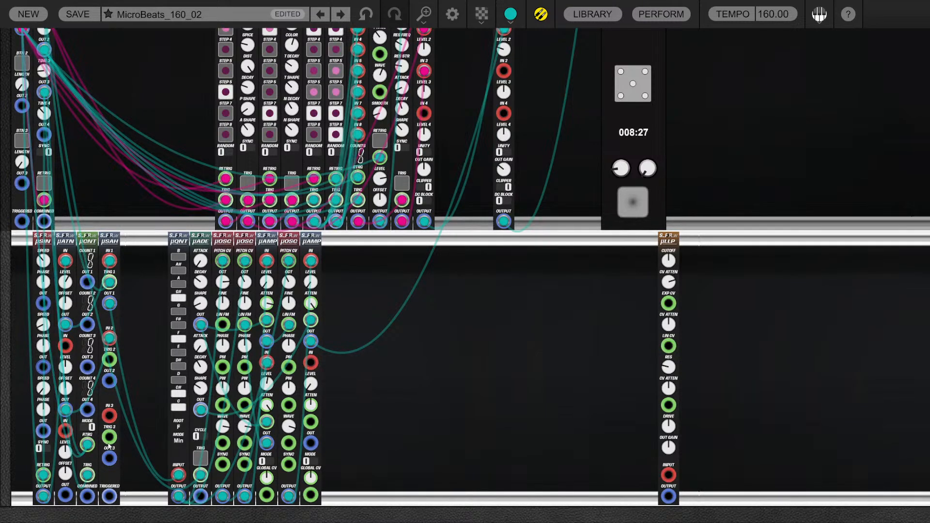
scroll(141, 344, "up", 1)
scroll(184, 316, "down", 3)
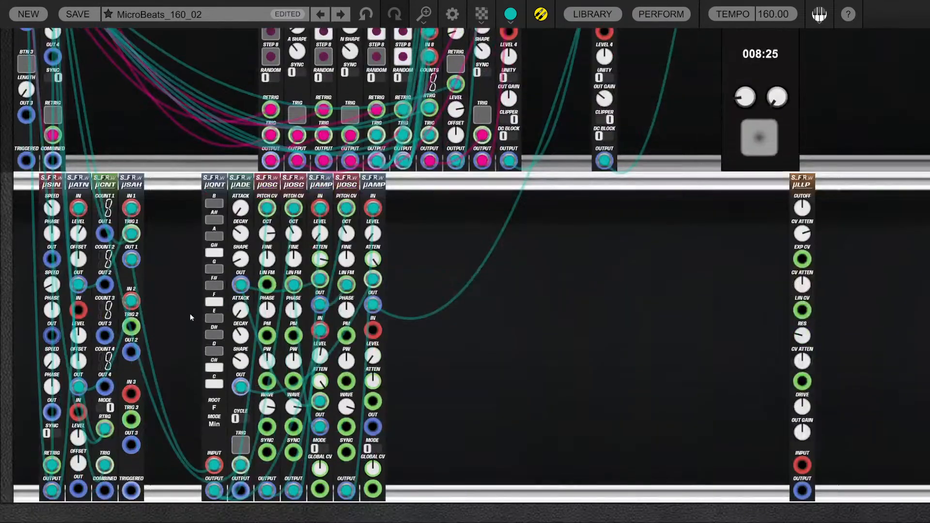
left_click_drag(110, 209, 107, 240)
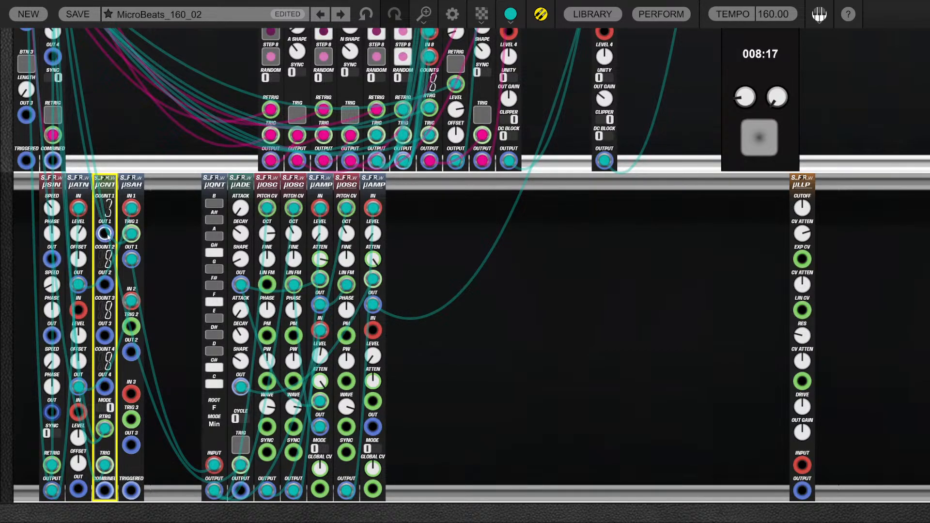
Set the µCNT's Count 2 to 5 and Count 3 to 4, and patch its Combined output to the µSAH's Trig 2
left_click_drag(109, 259, 109, 275)
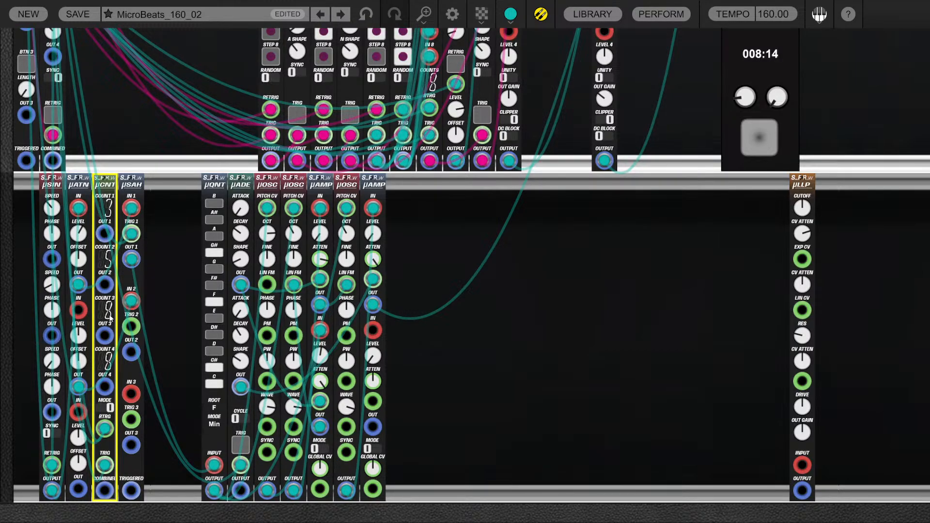
mouse_move(109, 318)
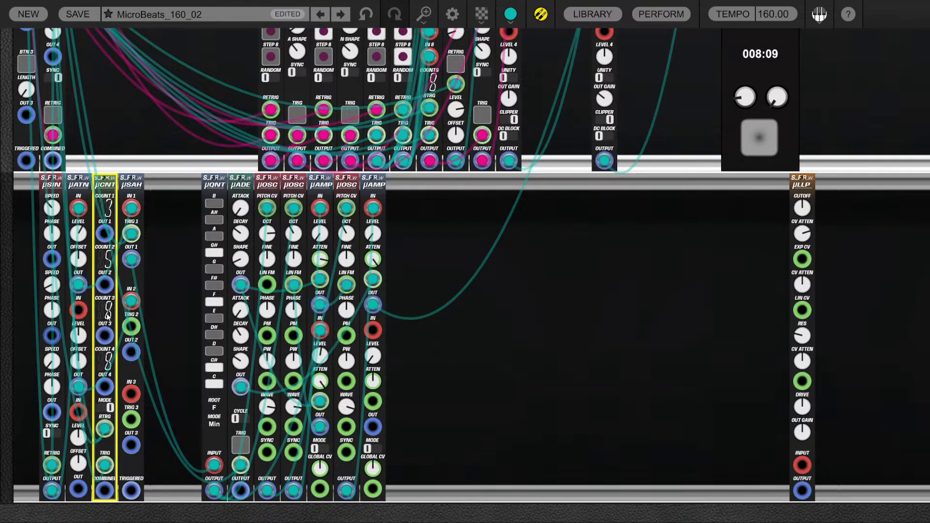
left_click_drag(108, 313, 107, 336)
left_click_drag(105, 491, 132, 329)
Duplicate the bass voice's µQNT, µADE, two µOSCs and µAMP into the empty space beside the original voice
left_click_drag(242, 186, 480, 184)
left_click(294, 179)
left_click_drag(294, 180, 534, 184)
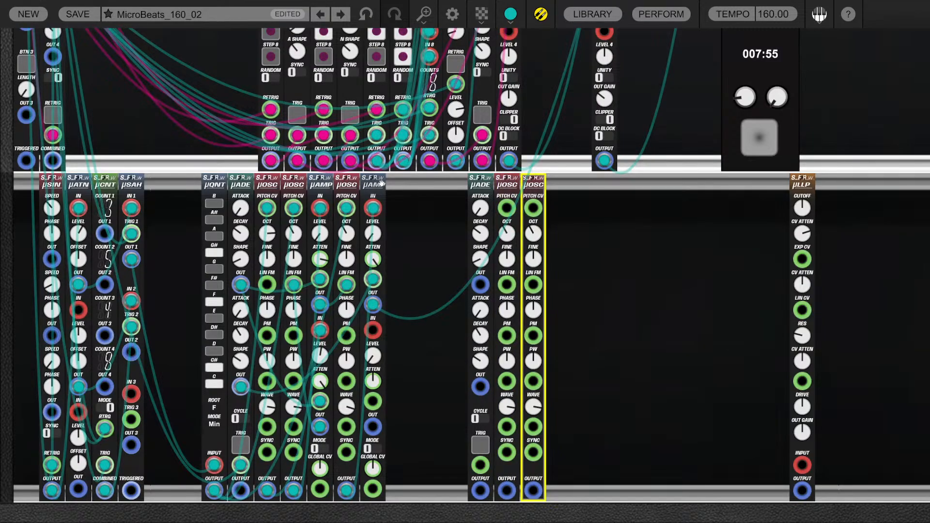
left_click_drag(381, 183, 553, 193)
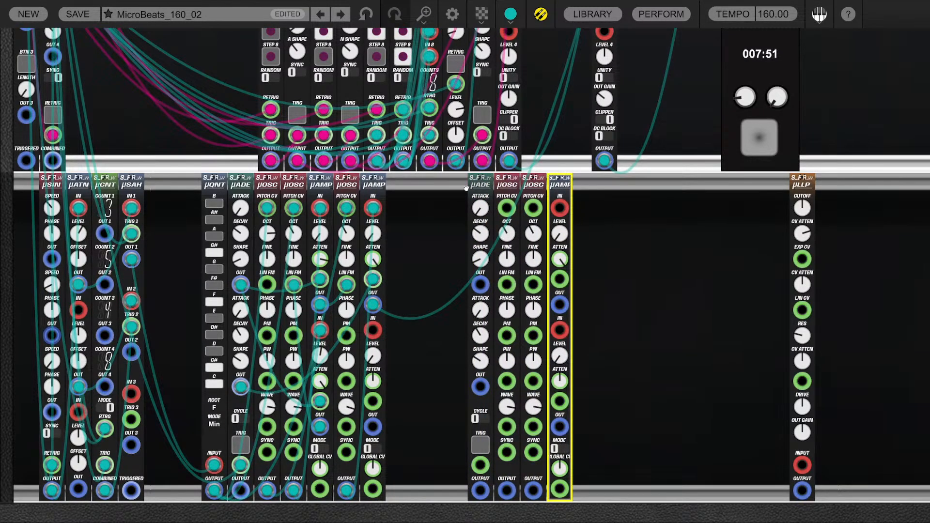
left_click(587, 233)
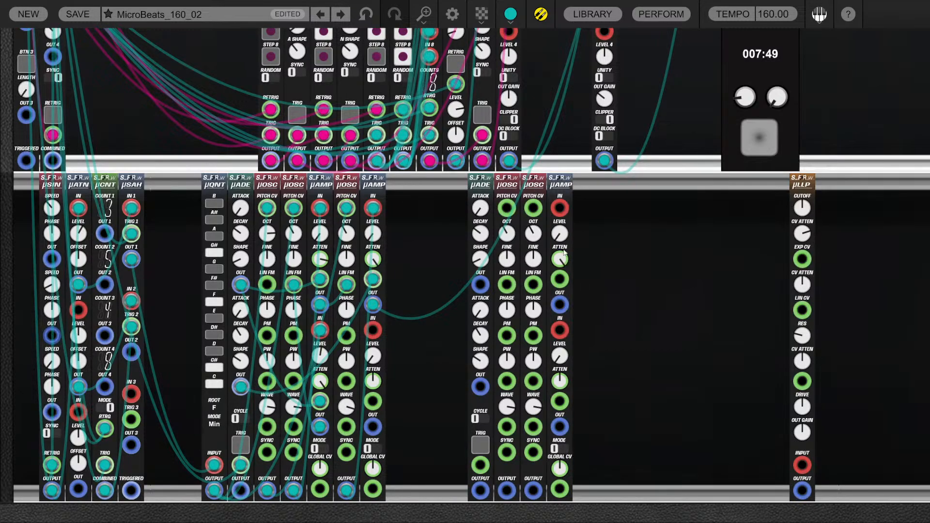
left_click_drag(131, 351, 507, 213)
left_click_drag(488, 238, 433, 242)
left_click_drag(215, 182, 458, 193)
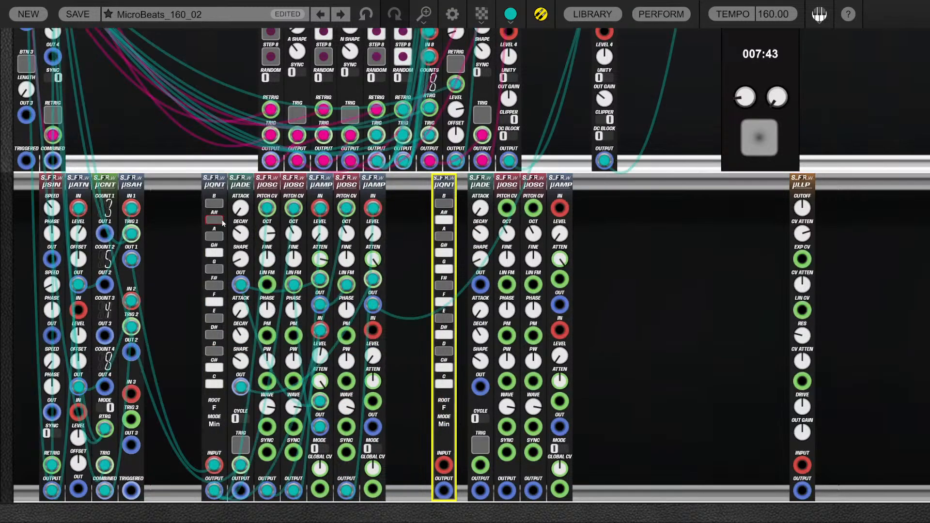
Patch the µSAH's Out 2 into the duplicated µQNT and its output to the Pitch CV of both new µOSCs
left_click(133, 359)
left_click_drag(131, 352, 533, 207)
left_click_drag(464, 381, 443, 491)
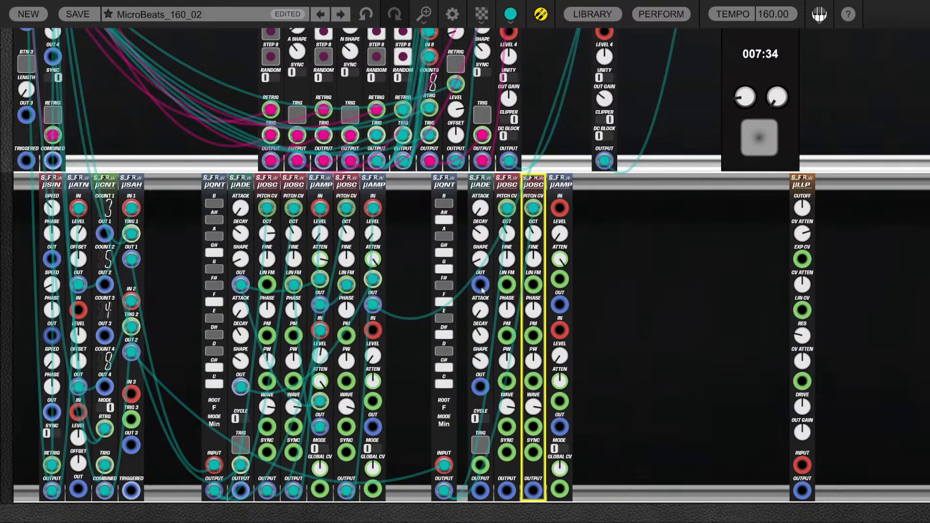
Patch the new µADE's two envelopes to the new µAMP's level CVs and the first new µOSC's output to its In 1
left_click_drag(480, 285, 560, 279)
left_click_drag(480, 387, 560, 401)
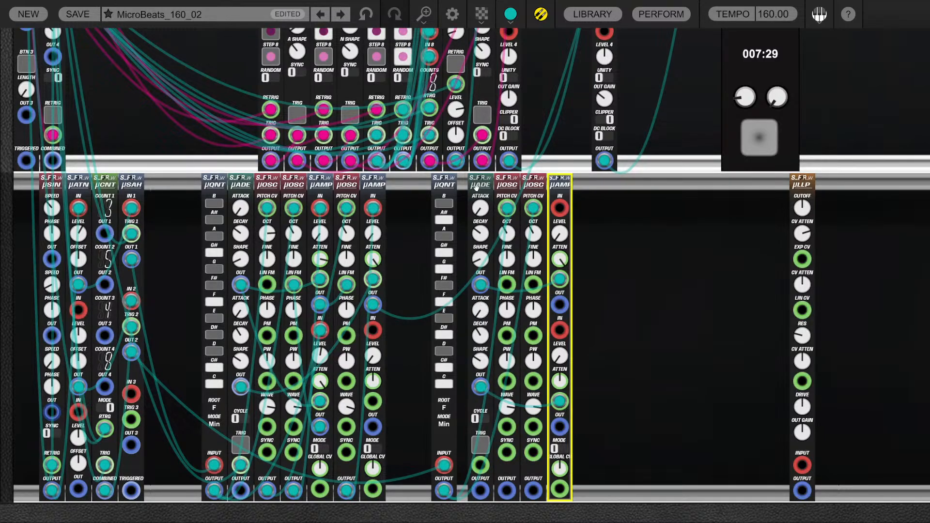
left_click_drag(481, 184, 473, 184)
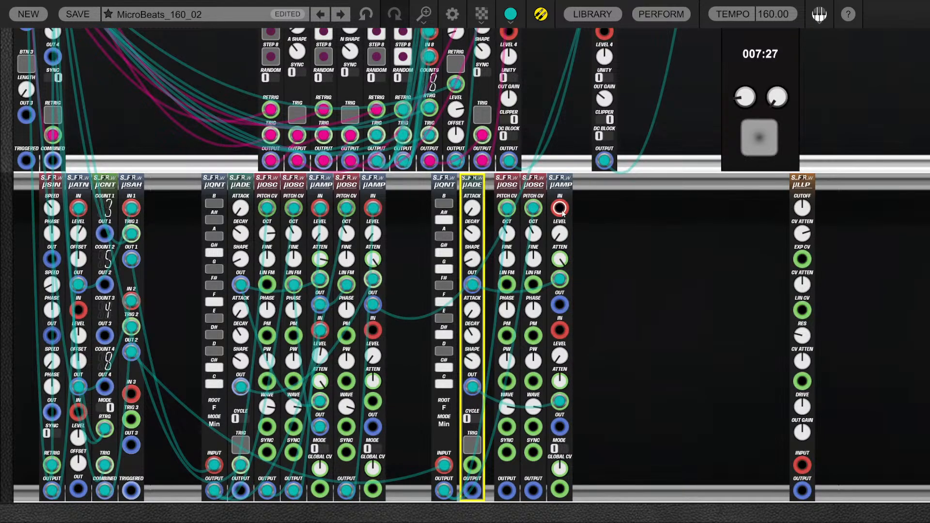
left_click_drag(559, 207, 507, 493)
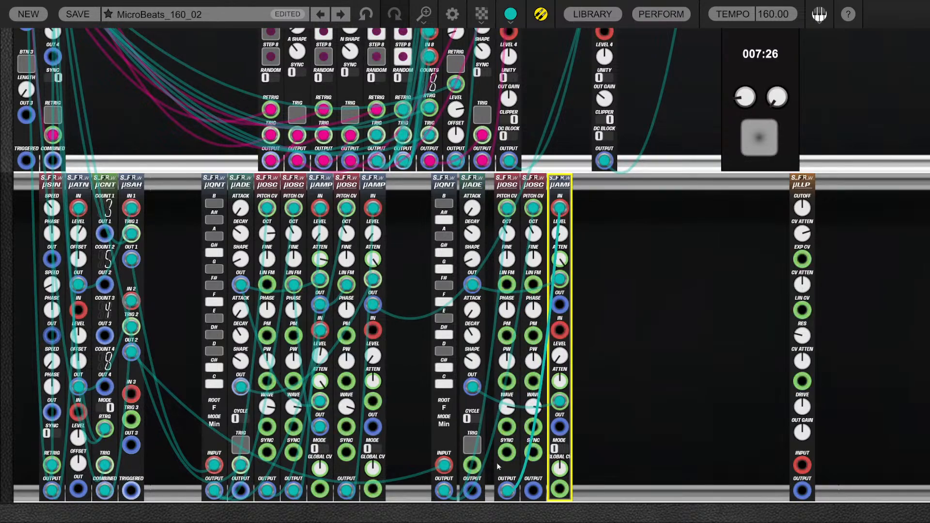
left_click_drag(514, 183, 515, 179)
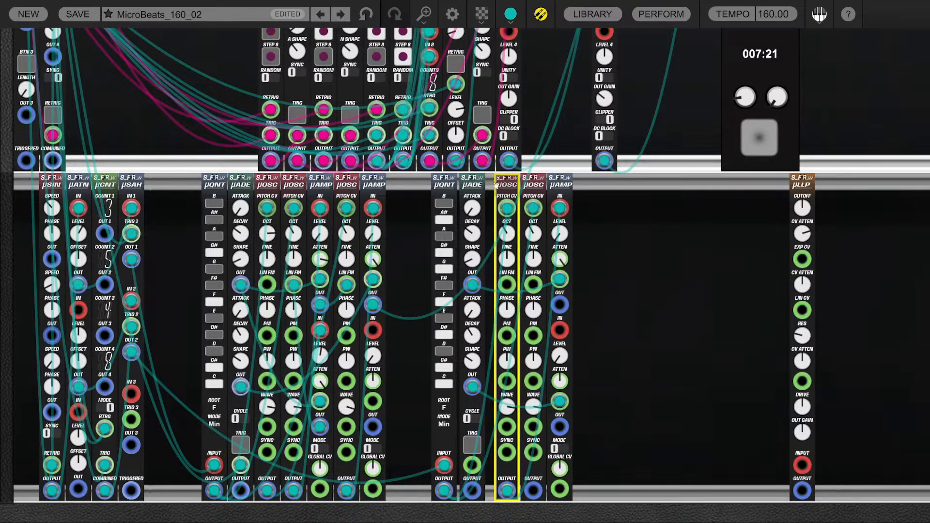
left_click(534, 184)
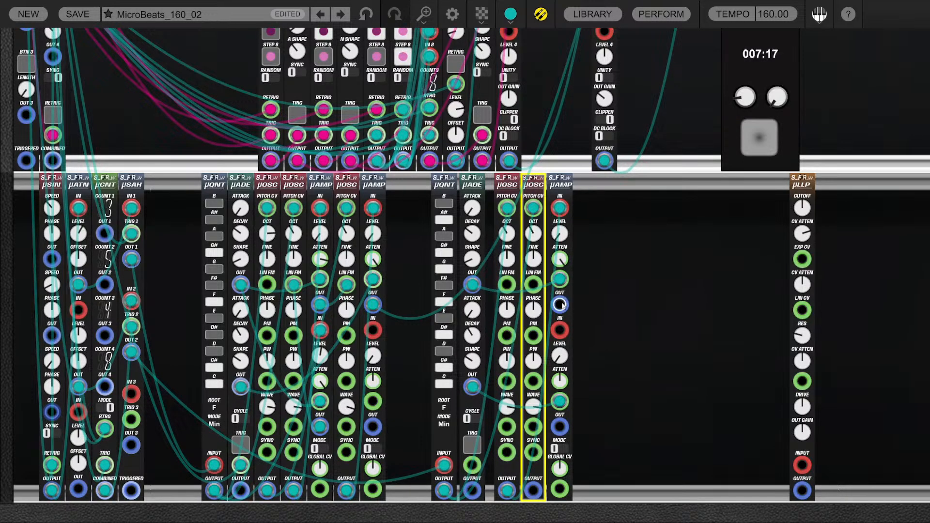
Patch the new µAMP's Out 1 to the second new µOSC's PM, and that oscillator's output to the µAMP's second input
left_click_drag(559, 305, 506, 287)
left_click_drag(505, 249, 567, 323)
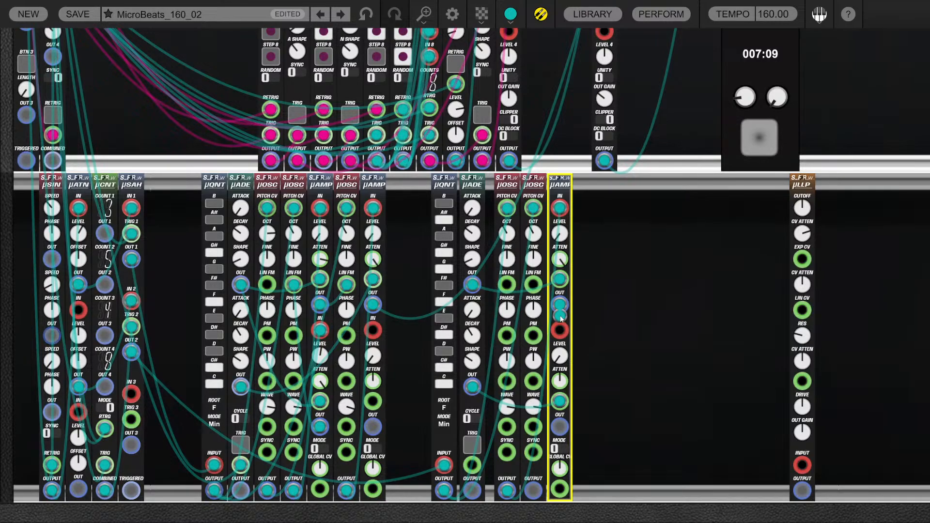
left_click_drag(561, 316, 534, 335)
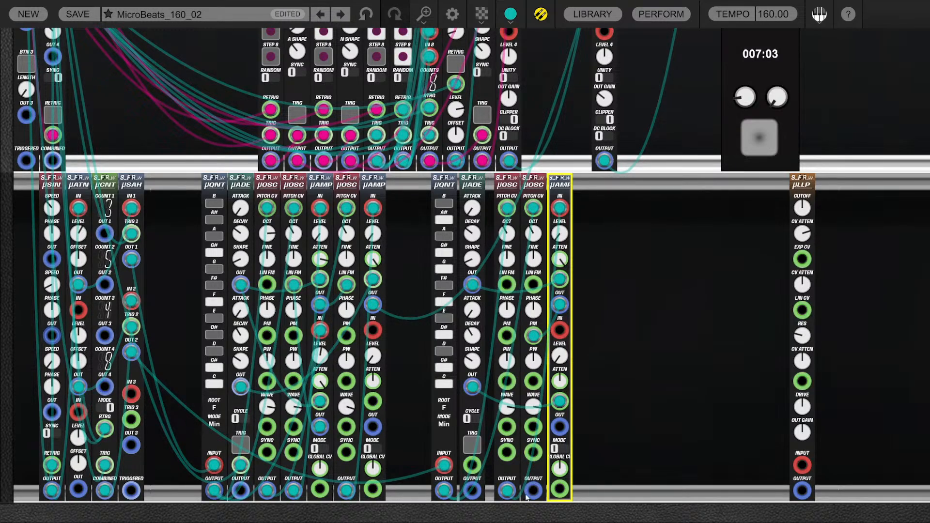
left_click_drag(531, 486, 557, 334)
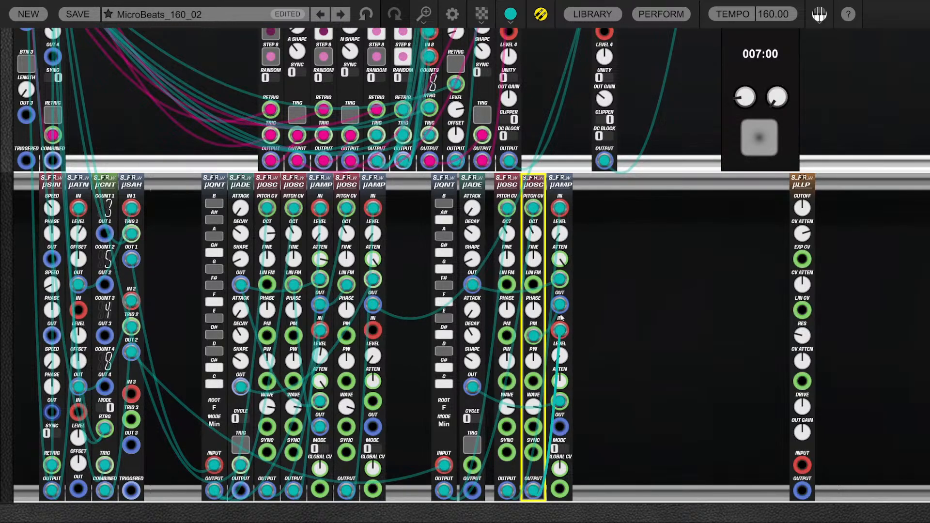
Route the new µAMP's second output to In 3 of the mixer fed by the first bass voice and adjust Level 3
left_click_drag(559, 427, 605, 120)
scroll(639, 137, "down", 3)
scroll(640, 134, "up", 3)
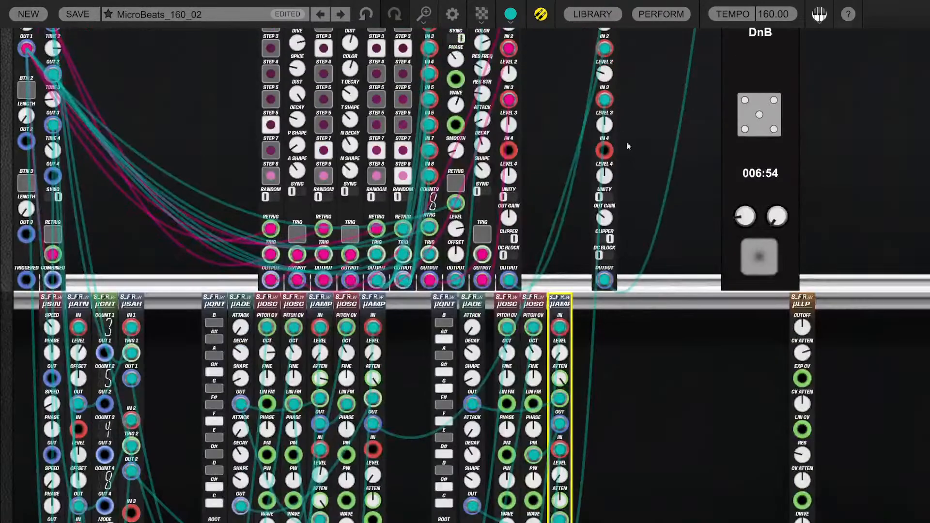
left_click(604, 125)
scroll(656, 275, "down", 3)
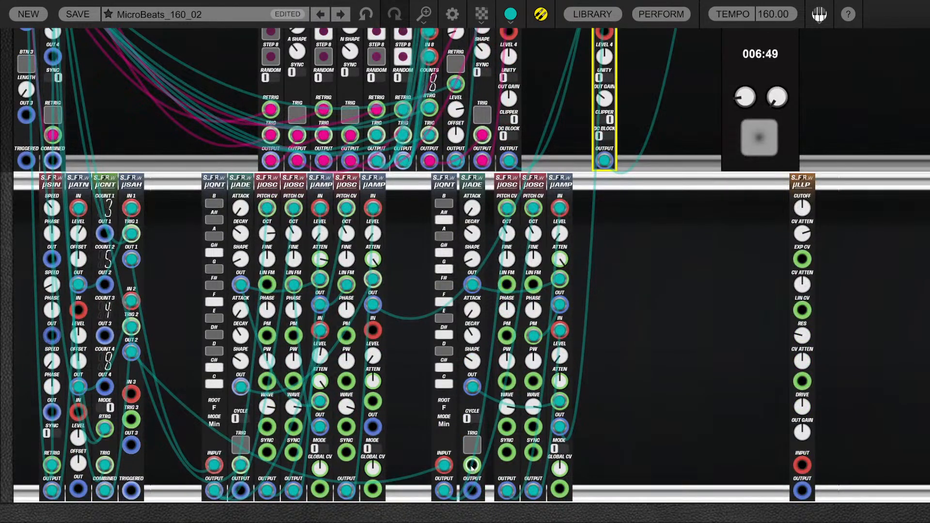
Trigger the new µADE from the µCNT's Combined output and raise the new µAMP's second level CV attenuverter
left_click_drag(472, 465, 320, 357)
left_click_drag(274, 382, 104, 495)
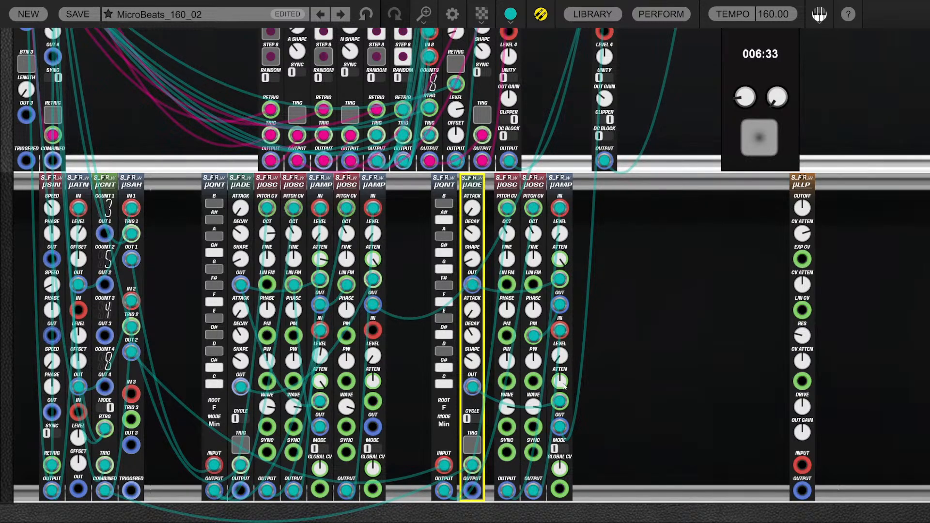
left_click_drag(562, 384, 561, 287)
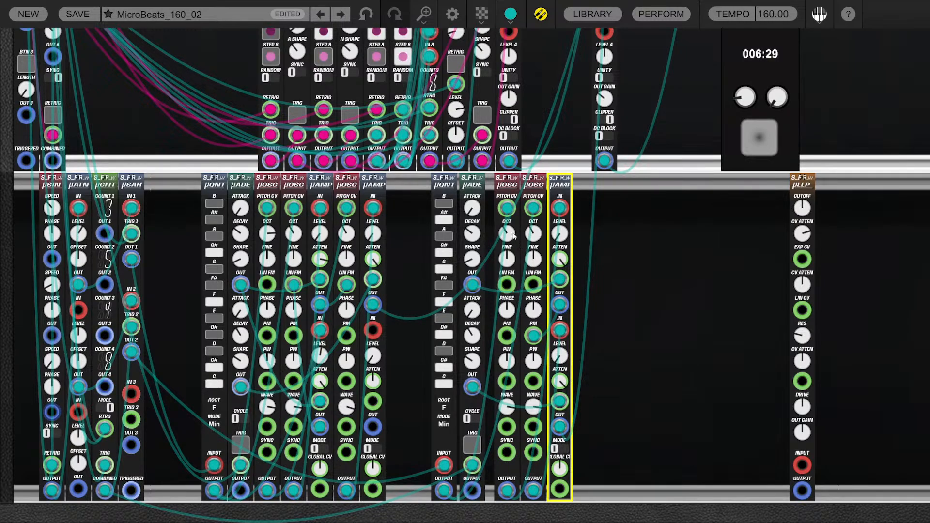
Set the second new µOSC's octave to 3 and raise the octave of the first new µOSC
left_click(539, 213)
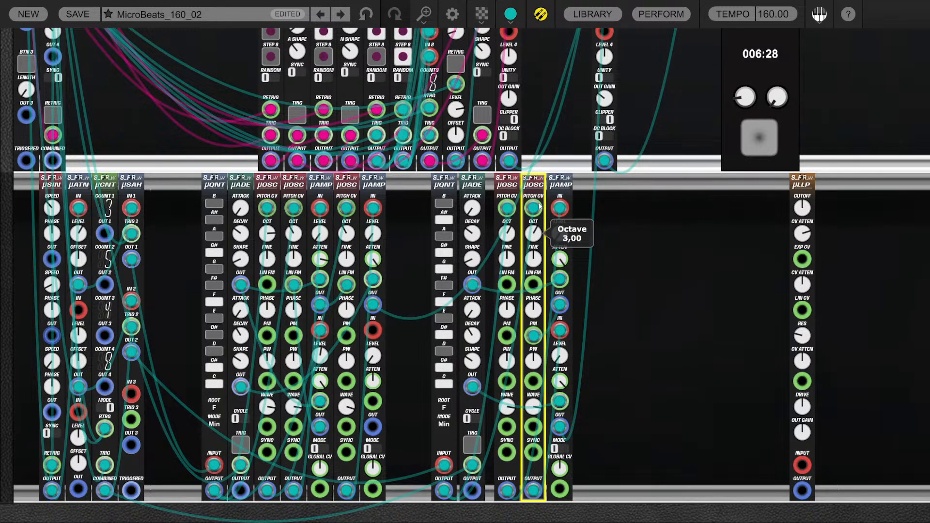
left_click(512, 219)
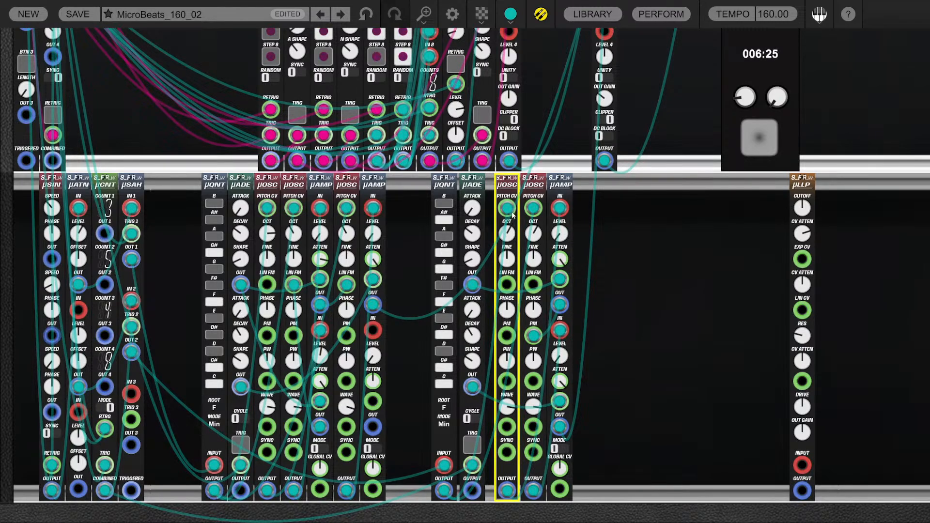
left_click_drag(509, 232, 511, 216)
Set Shape 1 on the new µADE to -0.70 and adjust its first decay
left_click(472, 245)
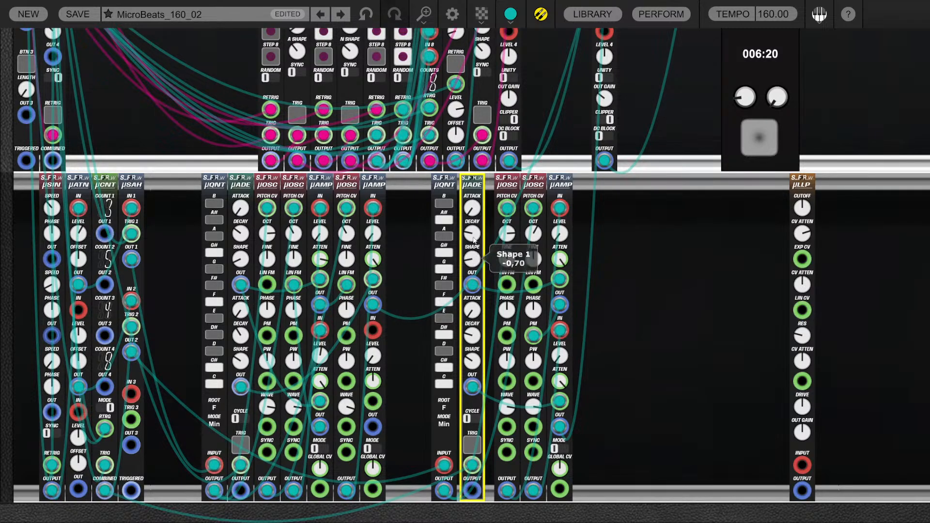
mouse_move(474, 227)
left_click(600, 272)
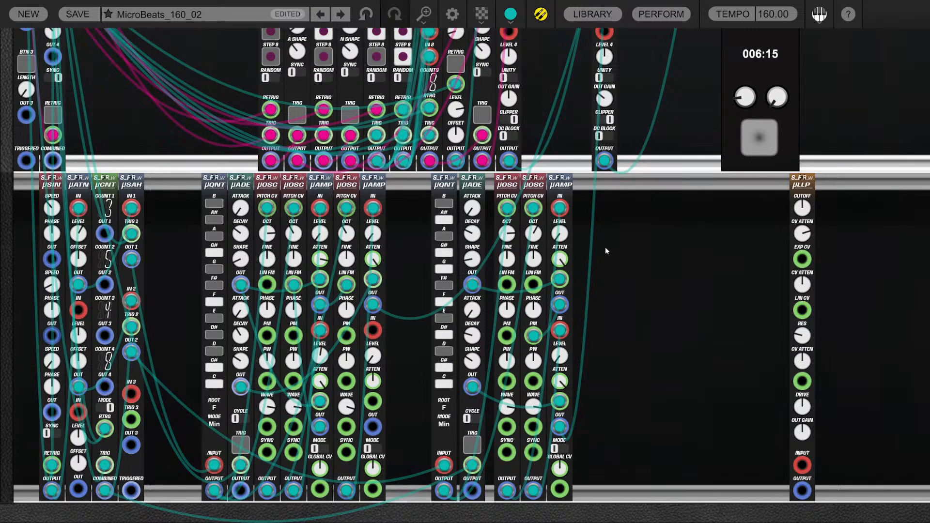
Disable the notes G#, G and D# on the second voice's µQNT
left_click(444, 252)
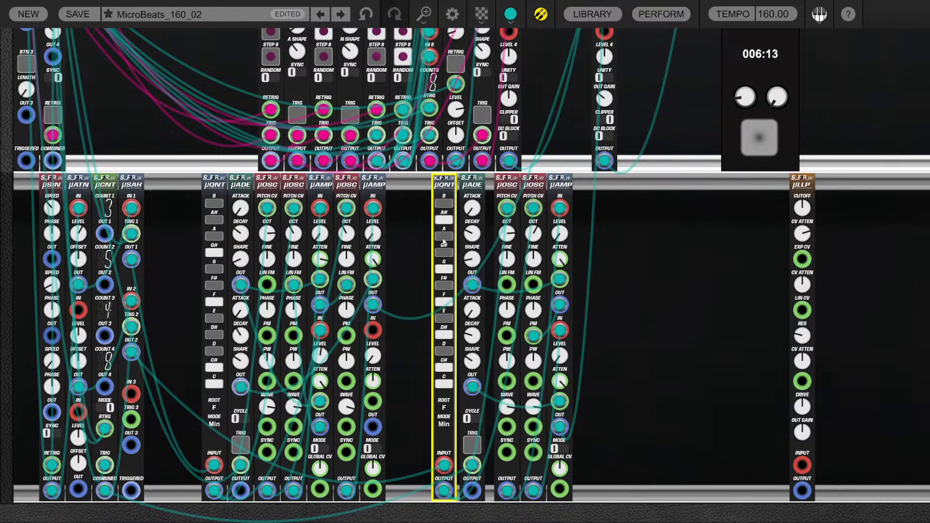
left_click(445, 270)
left_click(445, 335)
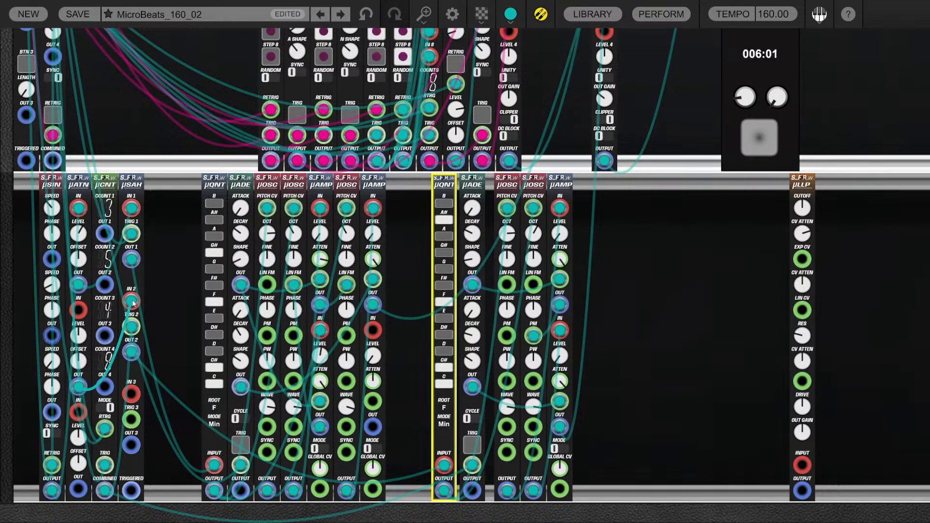
Patch the µSIN into the µATN's second input and adjust that channel's level to shape the second voice's pitch range
left_click(79, 314)
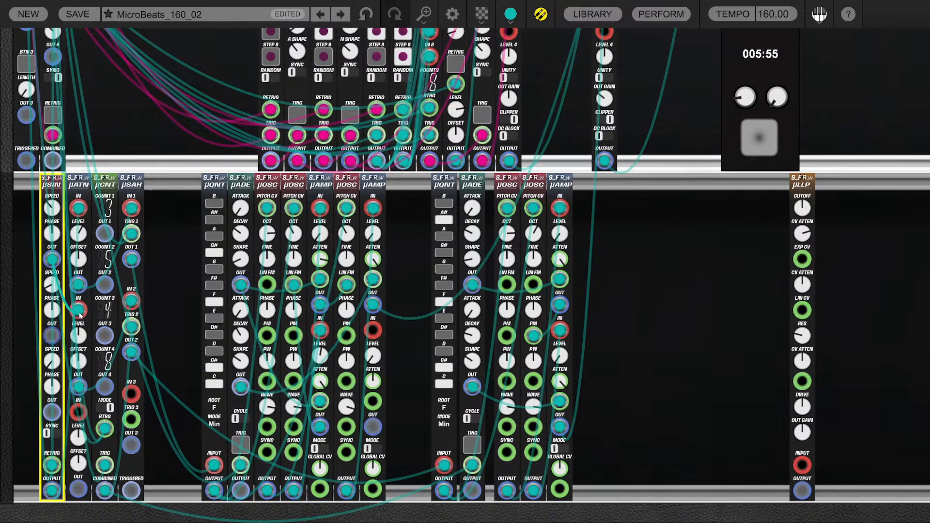
mouse_move(84, 336)
left_mouse_down()
mouse_move(84, 307)
mouse_move(83, 338)
left_mouse_up()
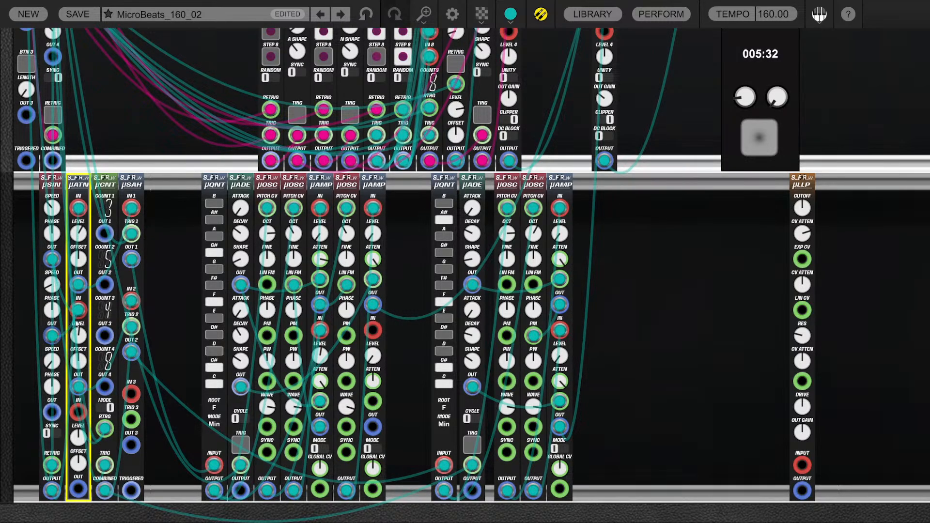
mouse_move(79, 337)
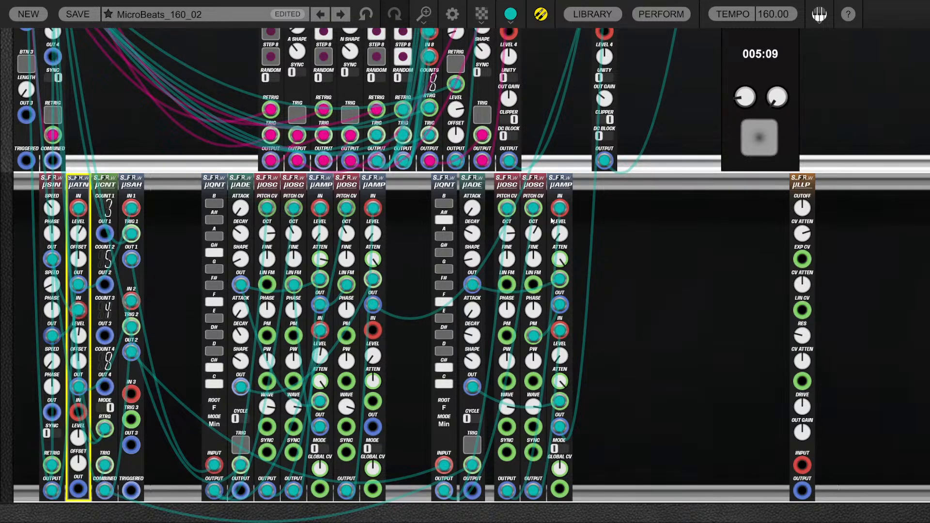
left_click(543, 234)
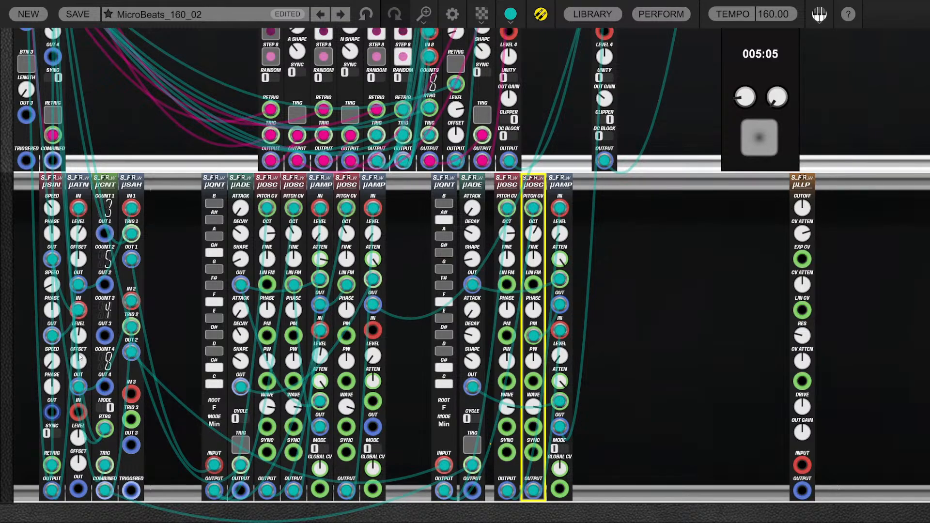
left_click(76, 345)
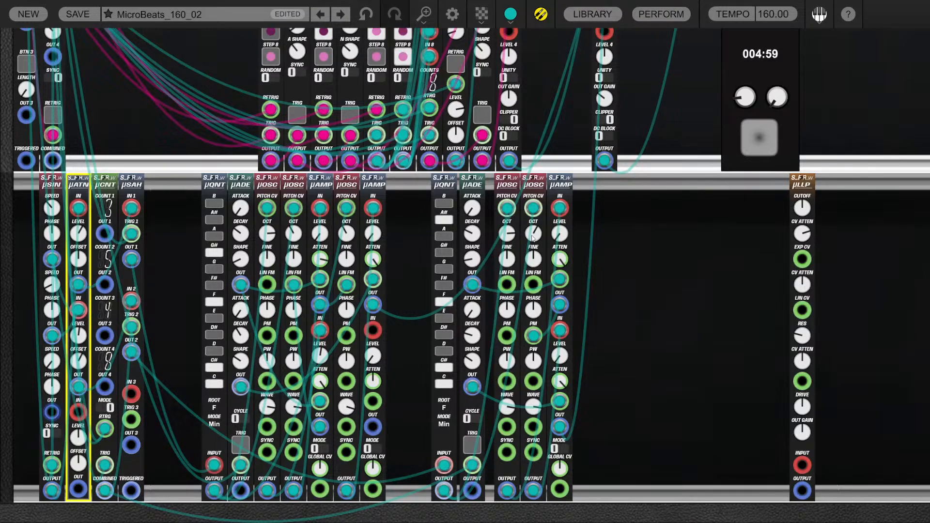
Set the new µAMP's Level CV Attenuverter 1 to 0.44 and the first new µOSC's waveform to 1.53
left_click(535, 255)
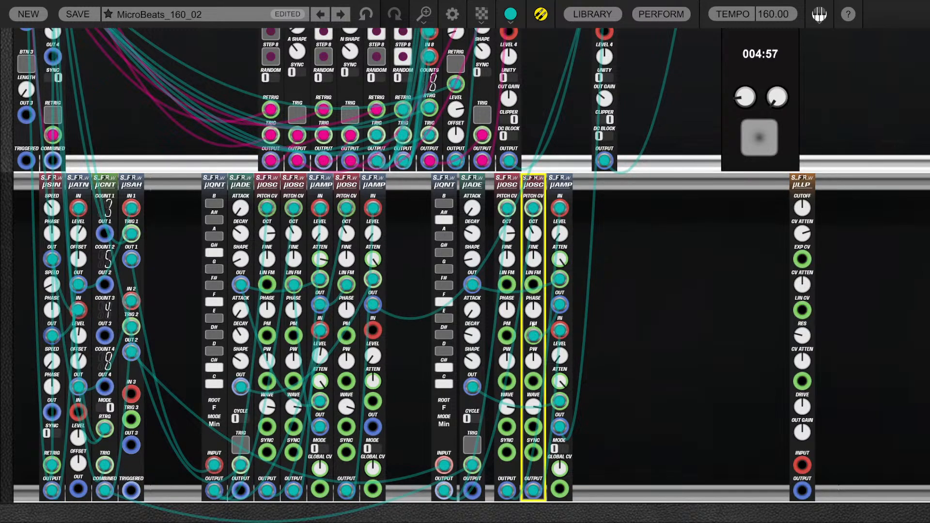
left_click(560, 259)
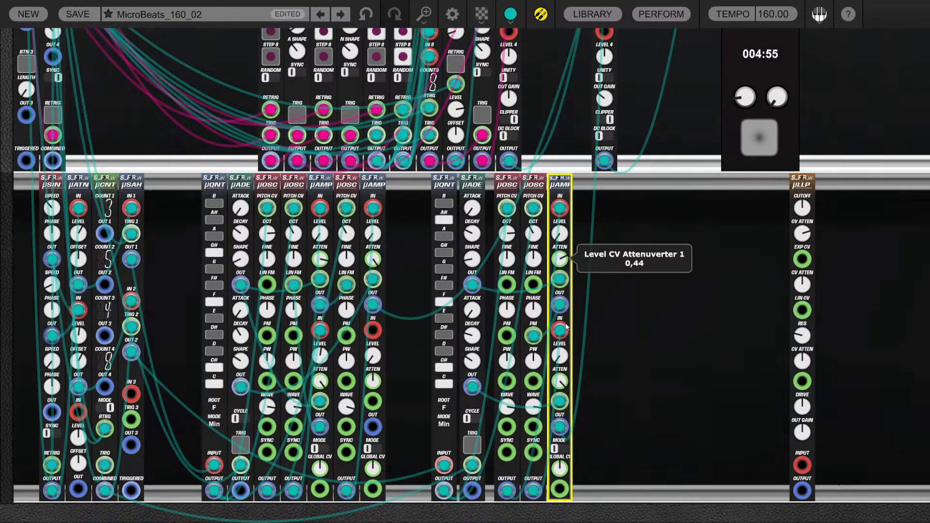
left_click(599, 377)
left_click(508, 406)
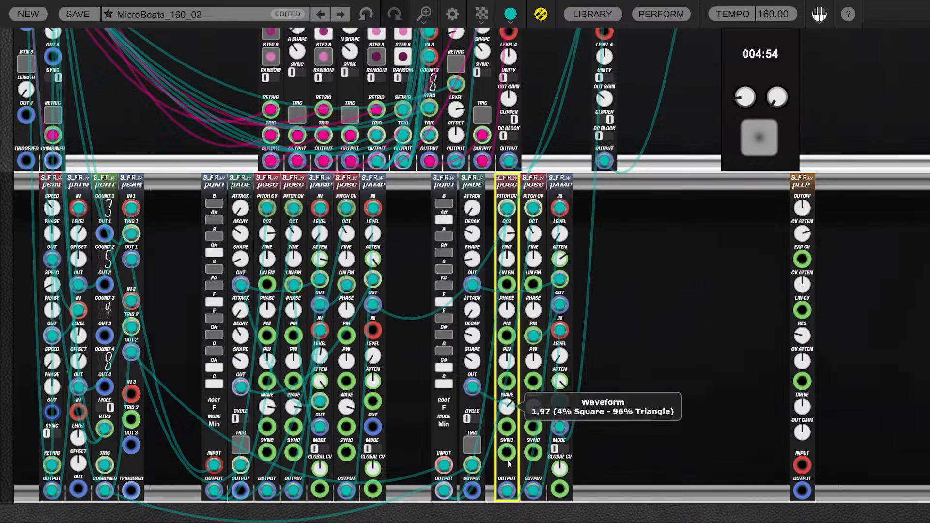
left_click_drag(508, 474, 509, 483)
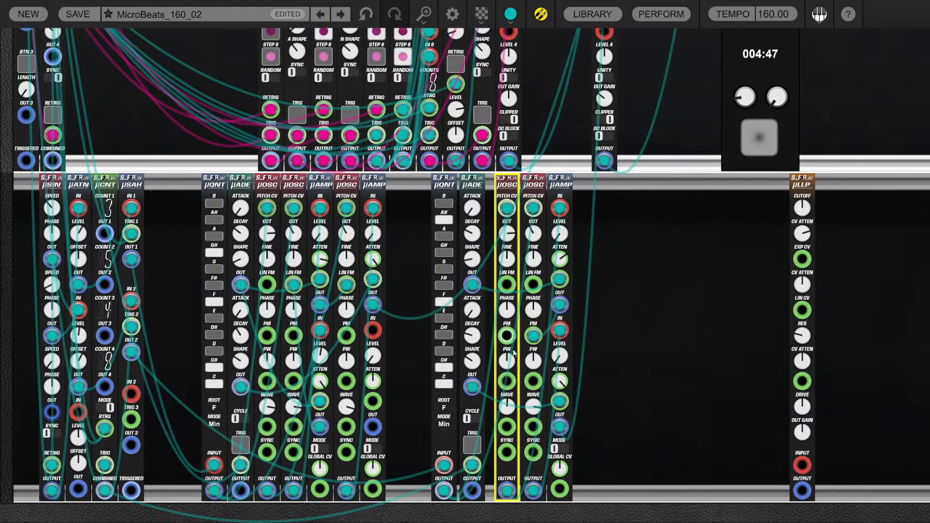
mouse_move(507, 405)
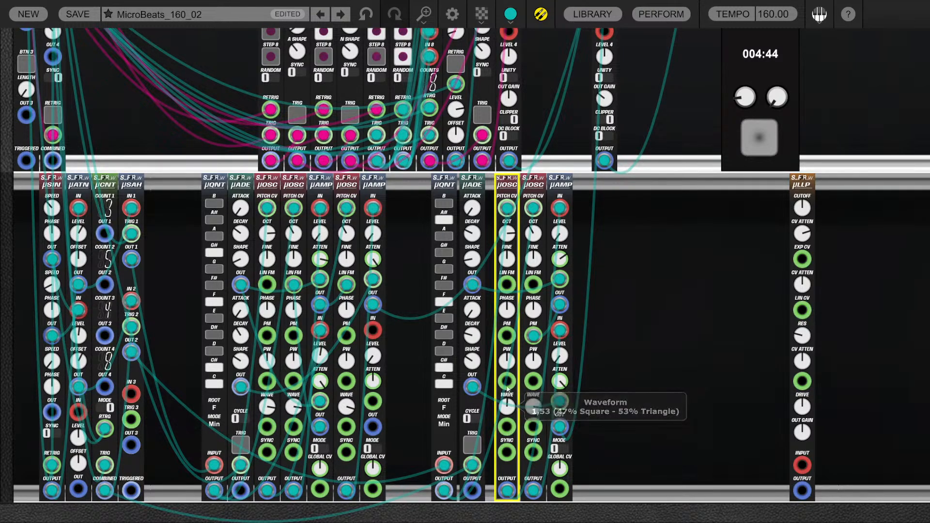
Patch µSIN's third output through µATN's third channel into the first new µOSC's pulse-width CV input and raise that channel's level
left_click_drag(508, 383, 78, 490)
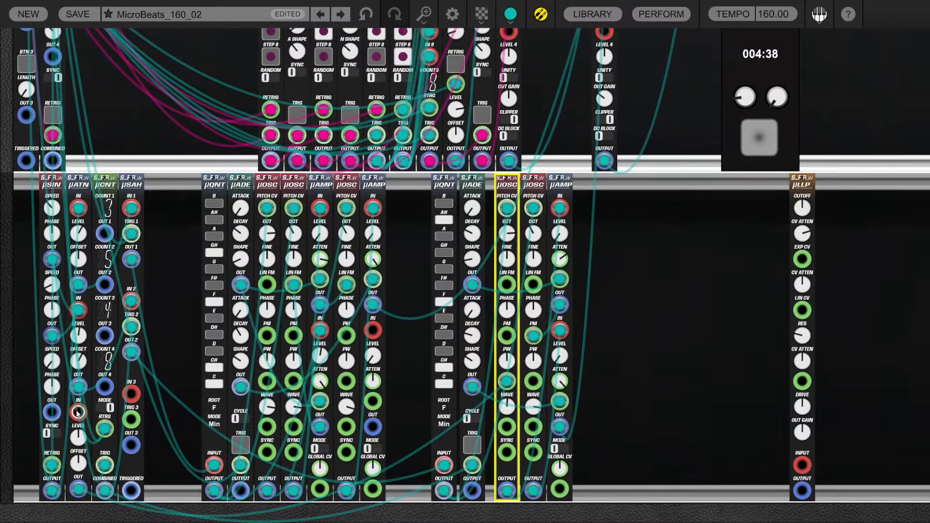
left_click_drag(77, 412, 46, 412)
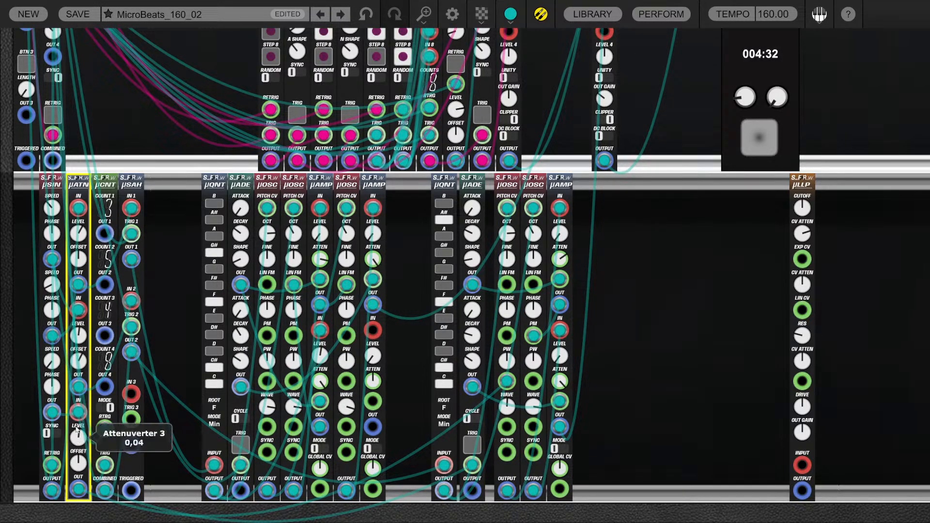
left_click_drag(76, 421, 76, 377)
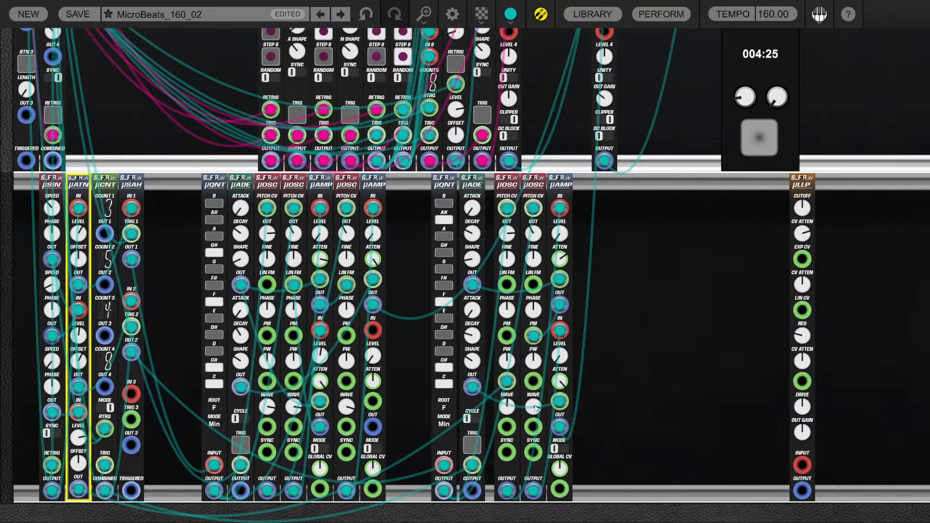
left_click(624, 377)
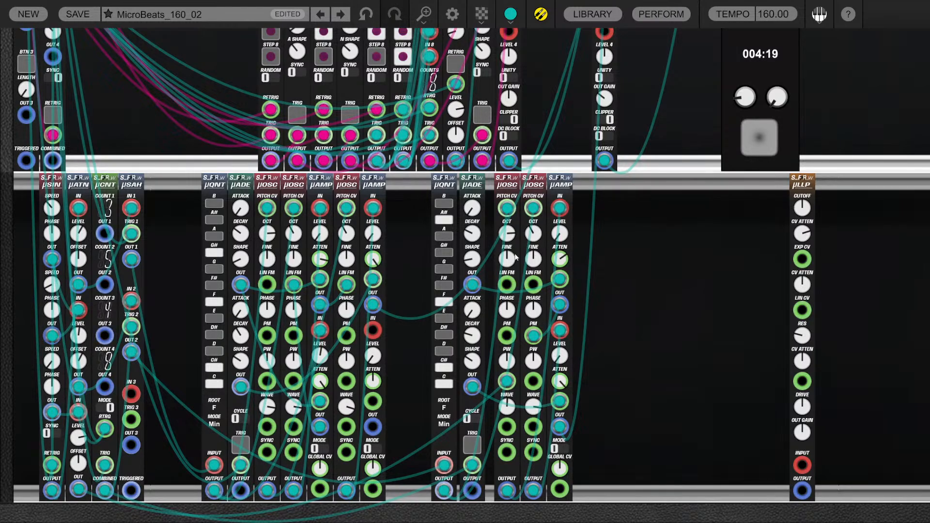
Set the Fine tuning of the second voice's first µOSC to 415.94
mouse_move(509, 261)
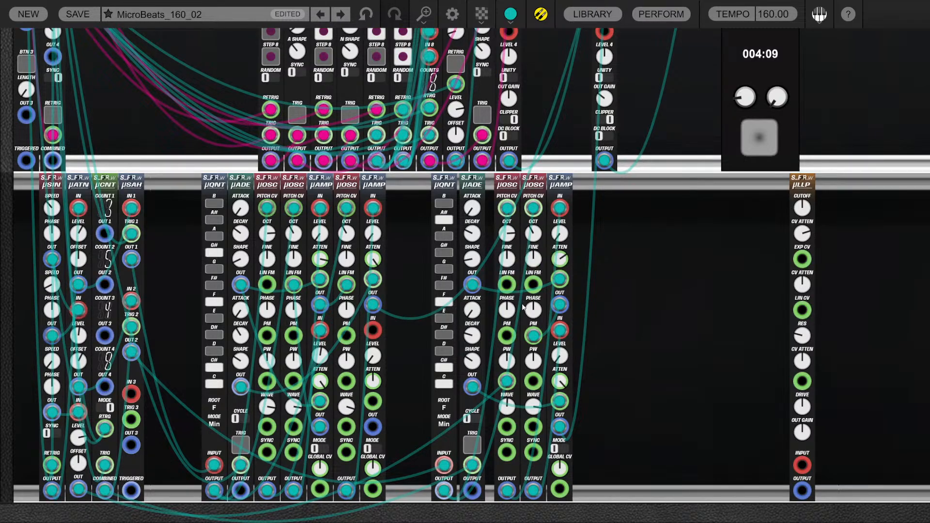
mouse_move(507, 264)
left_mouse_down()
mouse_move(512, 133)
mouse_move(510, 288)
mouse_move(509, 272)
left_mouse_up()
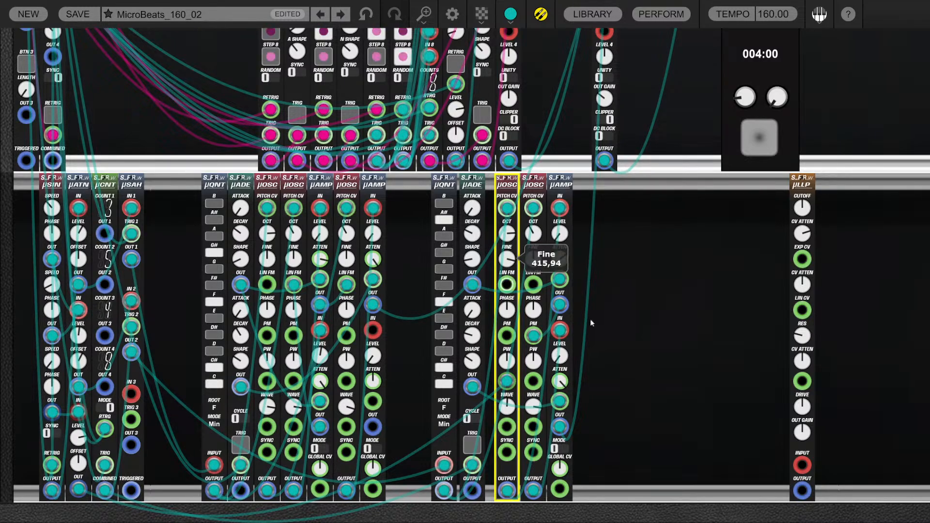
left_click(624, 316)
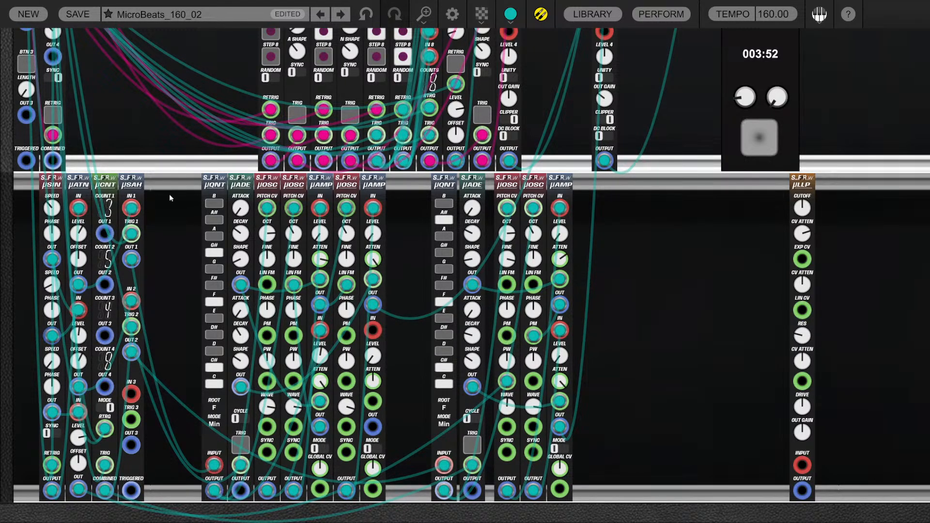
Duplicate µATN before the second voice's first µOSC and patch that oscillator's output through channel 1 back into its PM input
left_click_drag(76, 185, 498, 203)
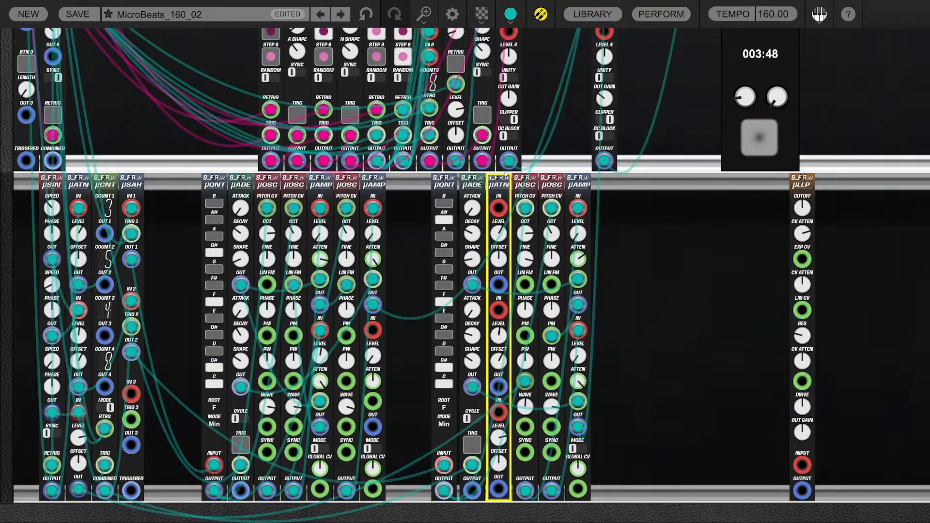
left_click(525, 189)
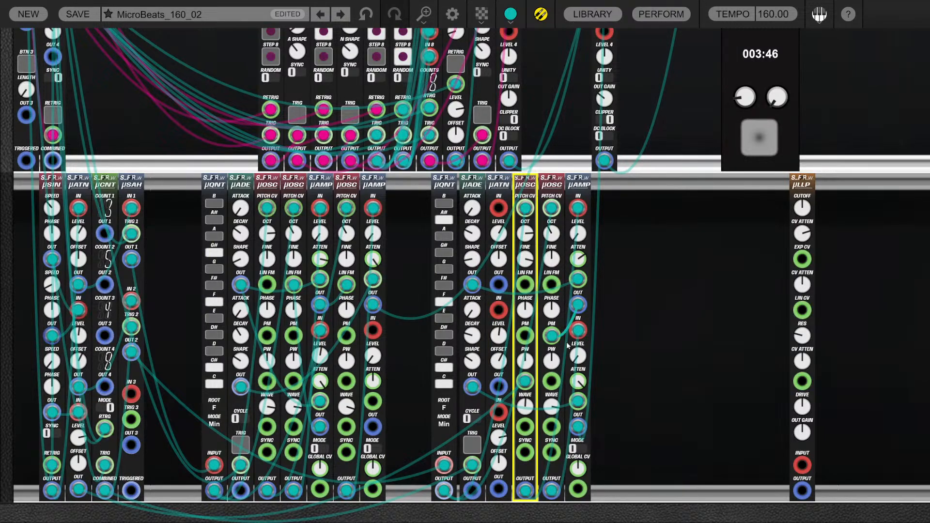
left_click_drag(526, 491, 527, 387)
left_click(496, 228)
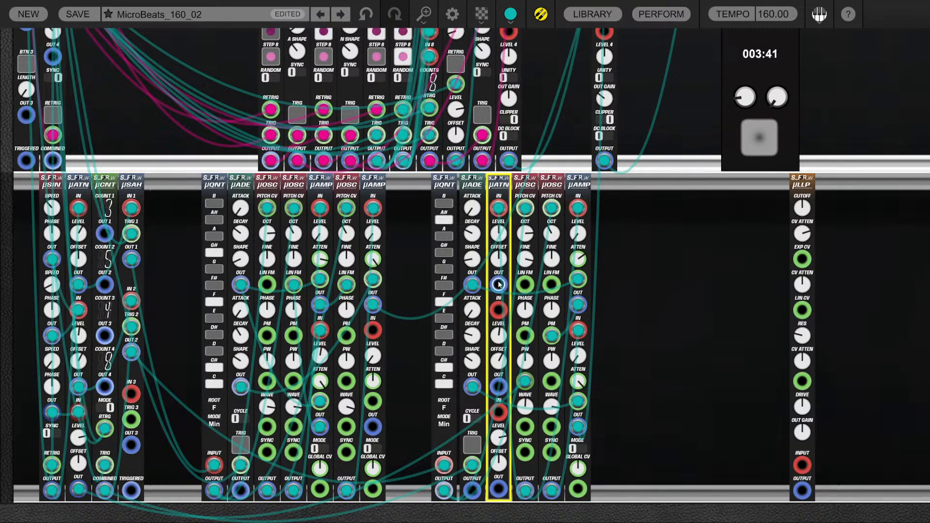
left_click_drag(498, 285, 525, 336)
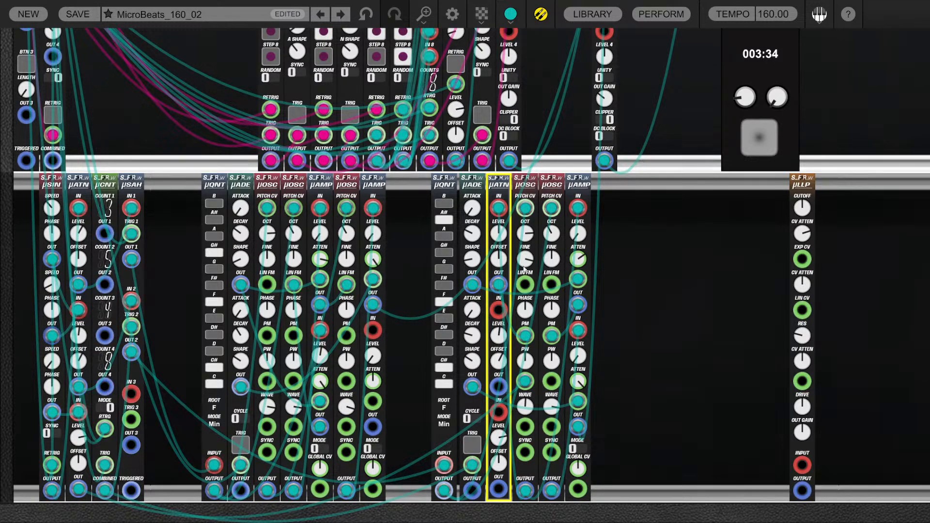
Set the new µATN's Attenuverter 1 to -0.23 and adjust the Phase of the second voice's first µOSC
mouse_move(504, 238)
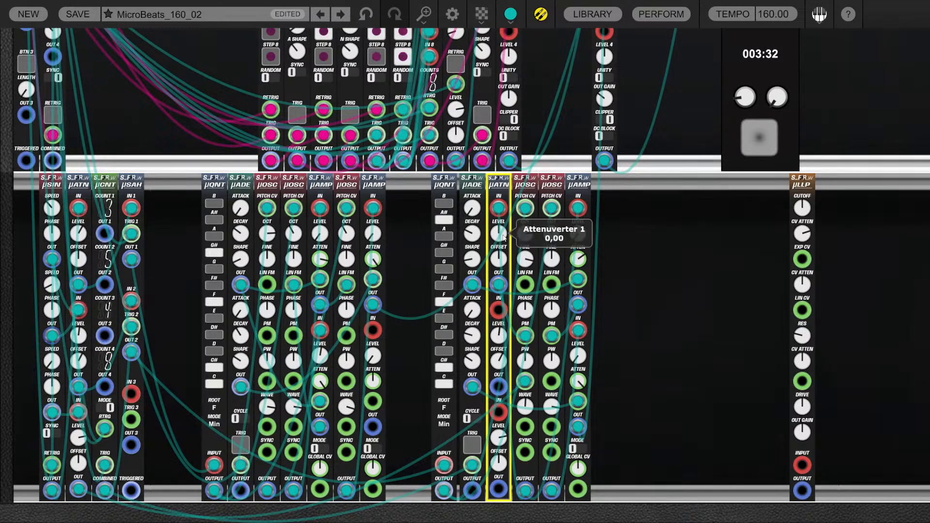
left_click_drag(504, 233, 502, 217)
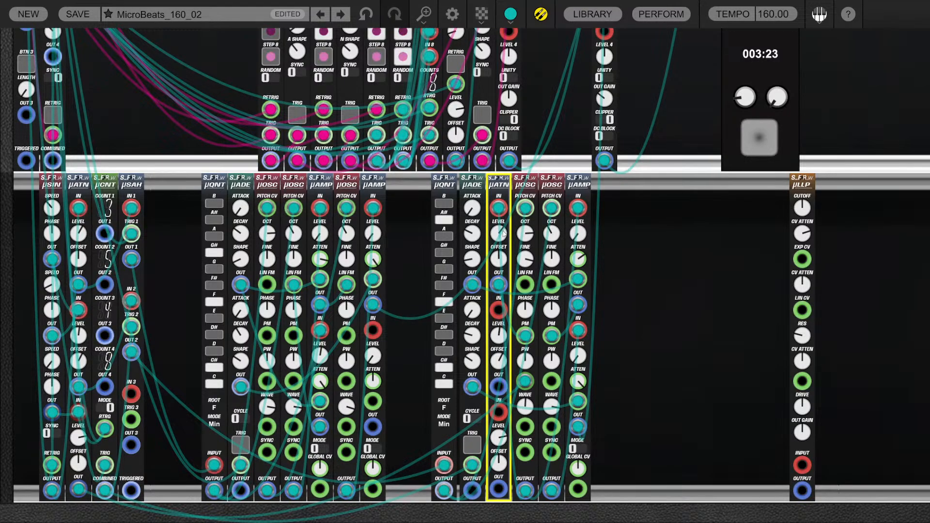
left_click(504, 233)
mouse_move(504, 225)
left_mouse_down()
mouse_move(504, 168)
mouse_move(504, 237)
left_mouse_up()
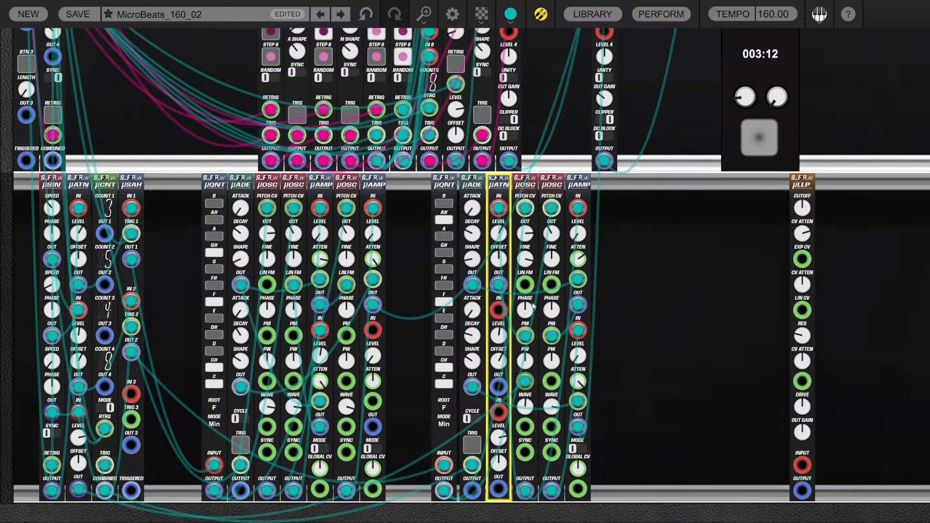
left_click_drag(525, 310, 532, 361)
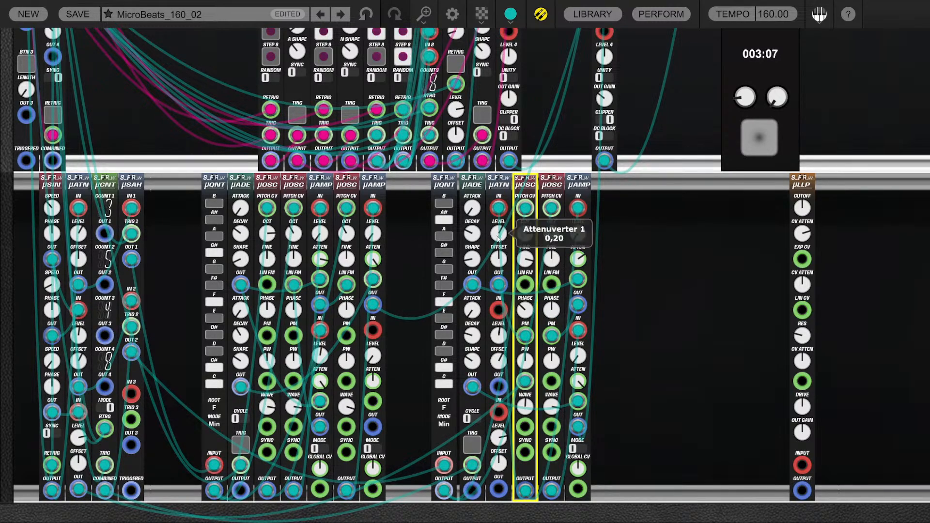
mouse_move(498, 239)
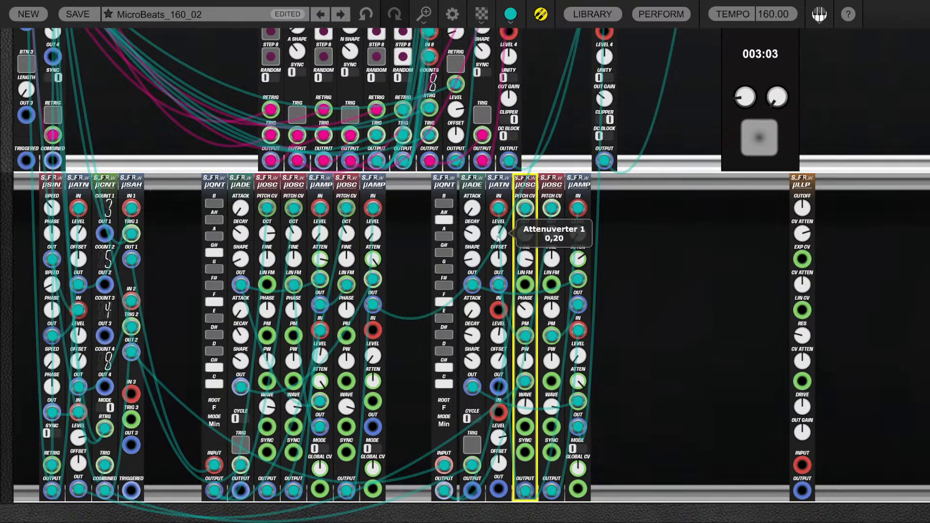
left_click_drag(498, 239, 498, 286)
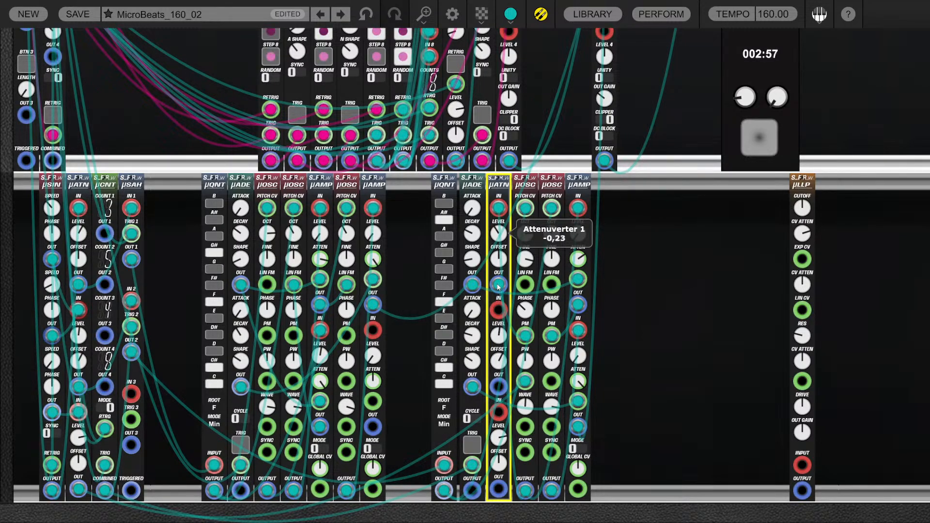
left_click(673, 330)
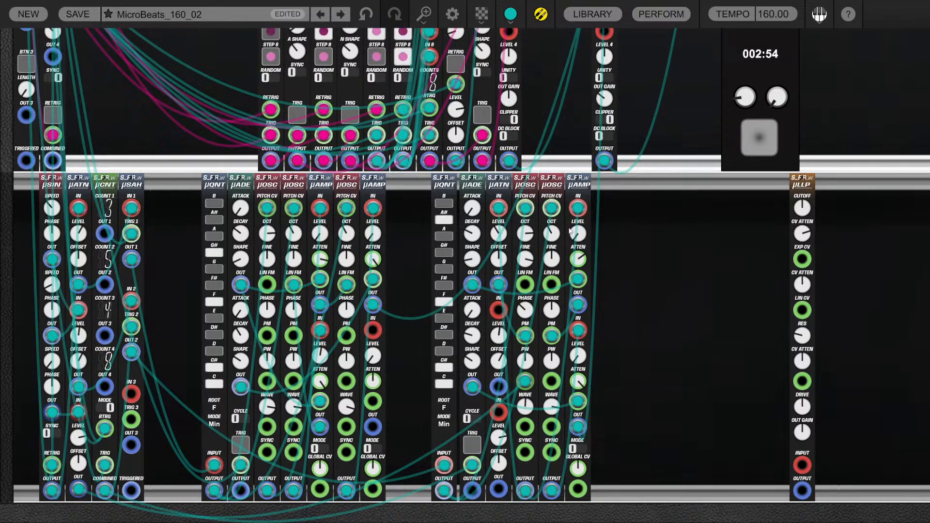
Adjust the octave of the second voice's second µOSC
left_click(551, 248)
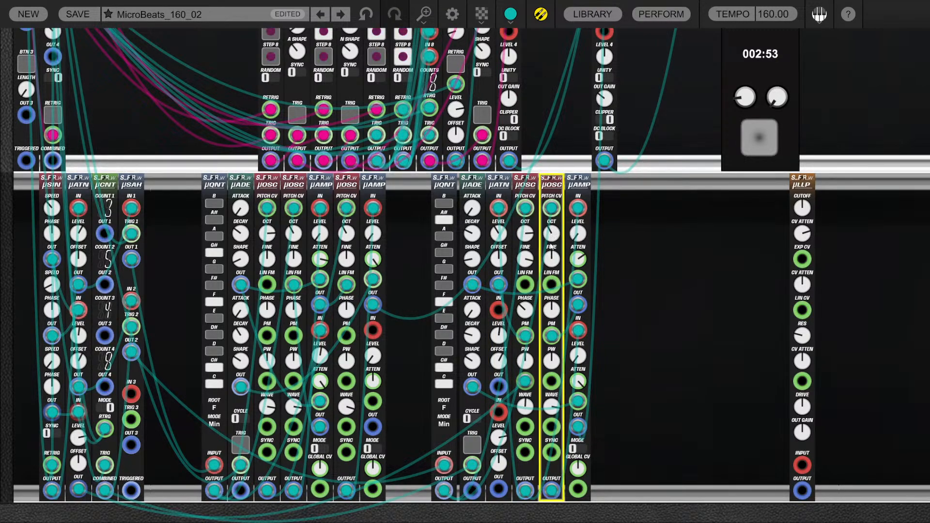
left_click(640, 299)
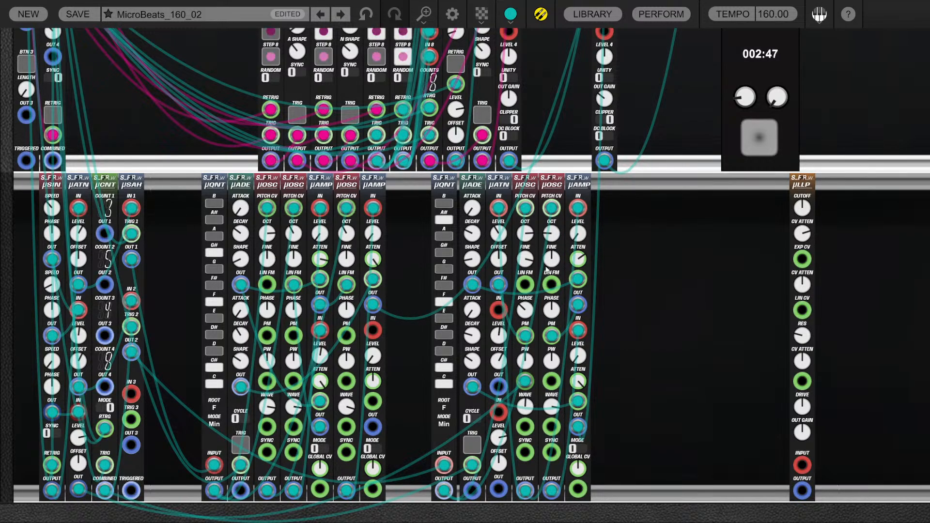
left_click_drag(554, 340, 524, 382)
mouse_move(525, 343)
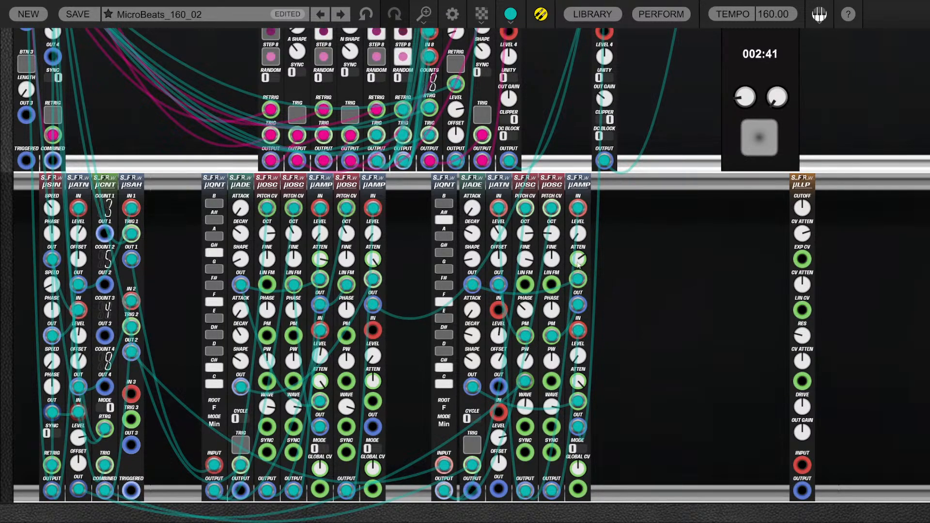
Rebalance the first channel of the second voice's µAMP by adjusting its level and CV attenuverter
mouse_move(575, 243)
left_click_drag(577, 241, 576, 276)
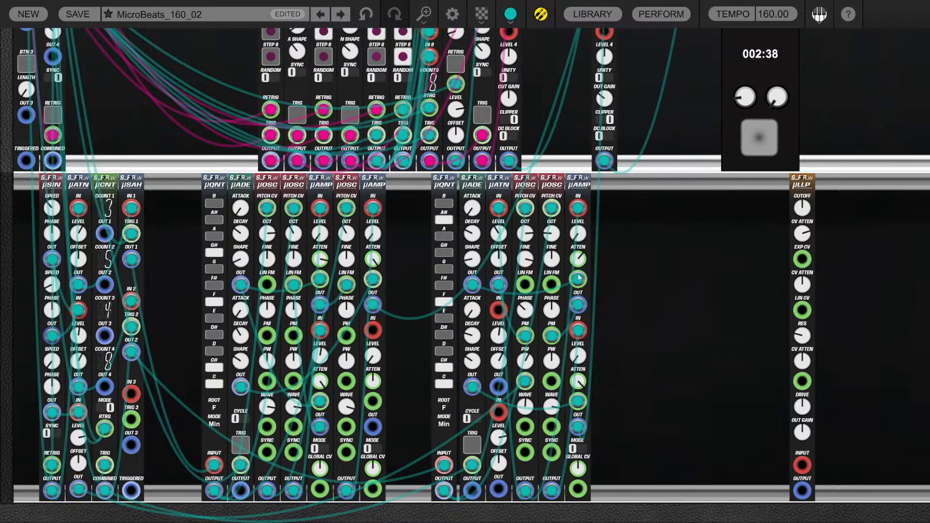
left_click_drag(578, 232, 578, 201)
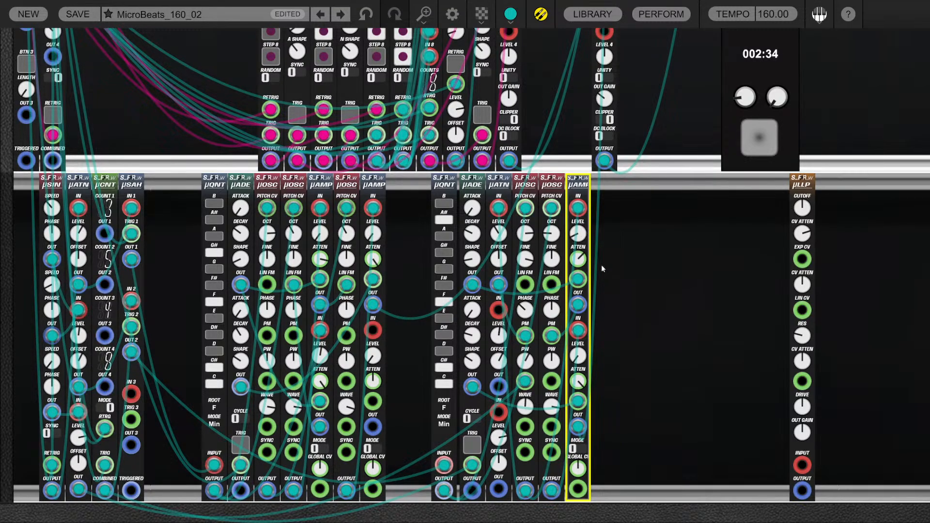
left_click(624, 304)
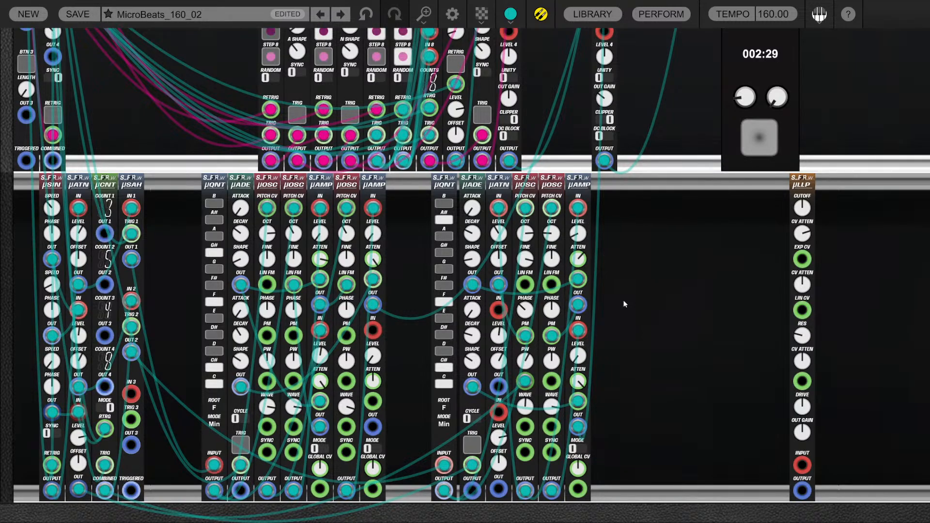
Lower Level 3 on the second µMIX to reduce the second voice's volume
scroll(631, 256, "up", 5)
left_click_drag(601, 205, 601, 261)
left_click_drag(599, 213, 599, 237)
left_click(663, 235)
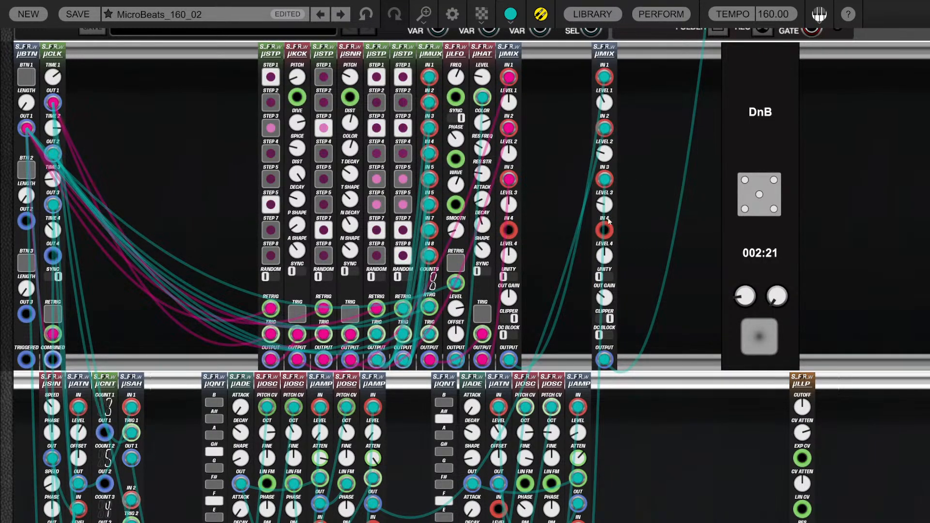
Set the second voice's µADE Decay 2 to 177.82 ms and Shape 2 to -0.77, and readjust Decay 1
scroll(615, 222, "down", 5)
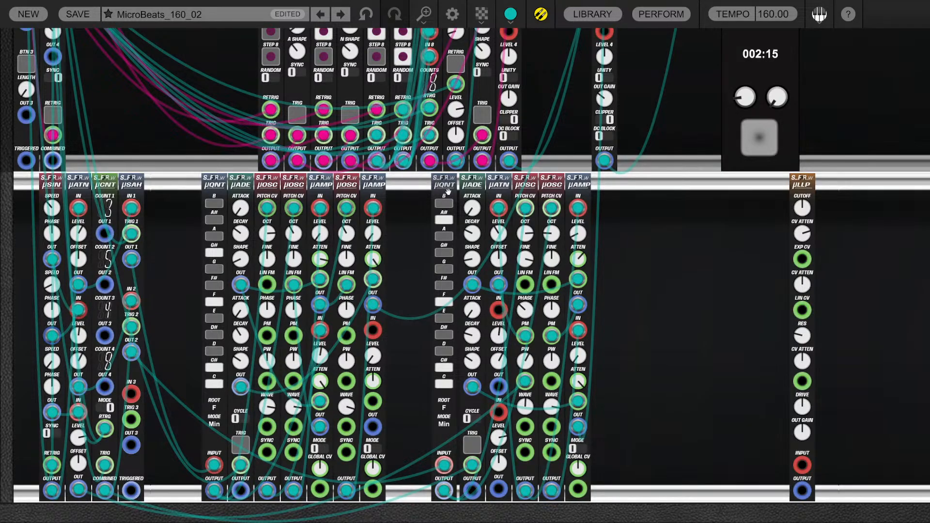
left_click_drag(474, 236, 475, 221)
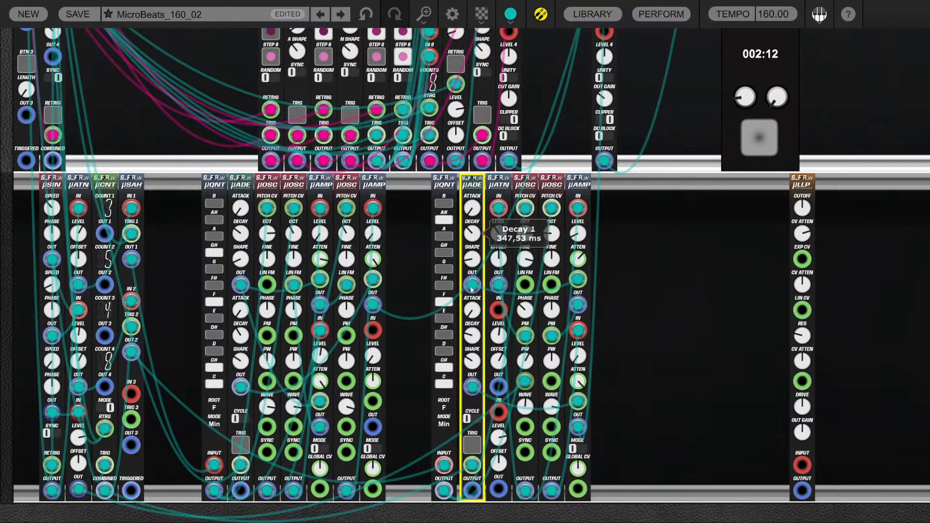
left_click_drag(473, 340, 474, 336)
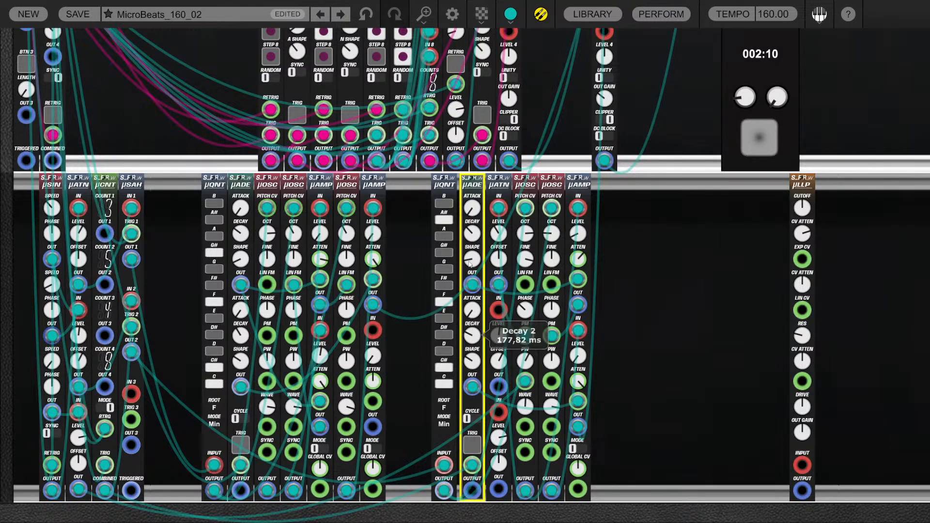
left_click_drag(474, 232, 474, 238)
left_click_drag(473, 364, 473, 408)
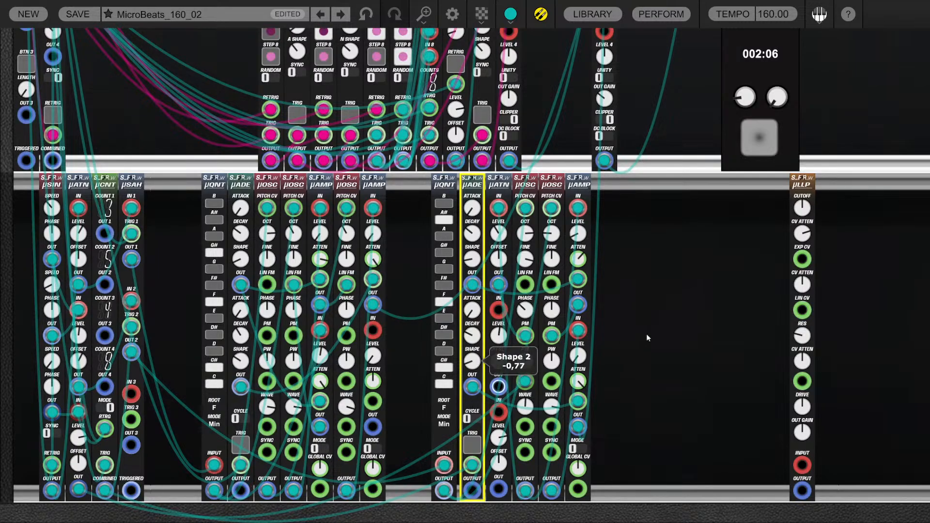
Add a Micro Delay from the Synthetic Future X R_Ware modules directly after the second voice's µAMP and close the library
left_click(592, 22)
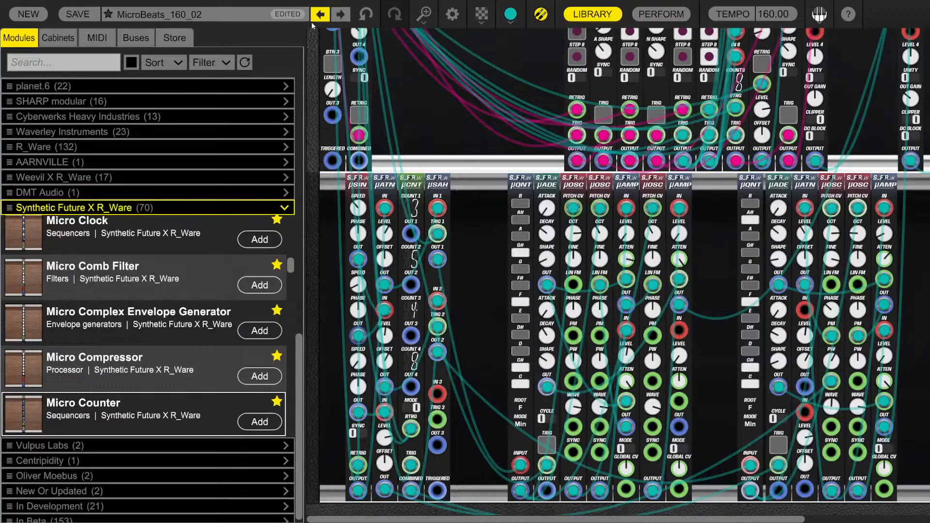
scroll(120, 339, "up", 3)
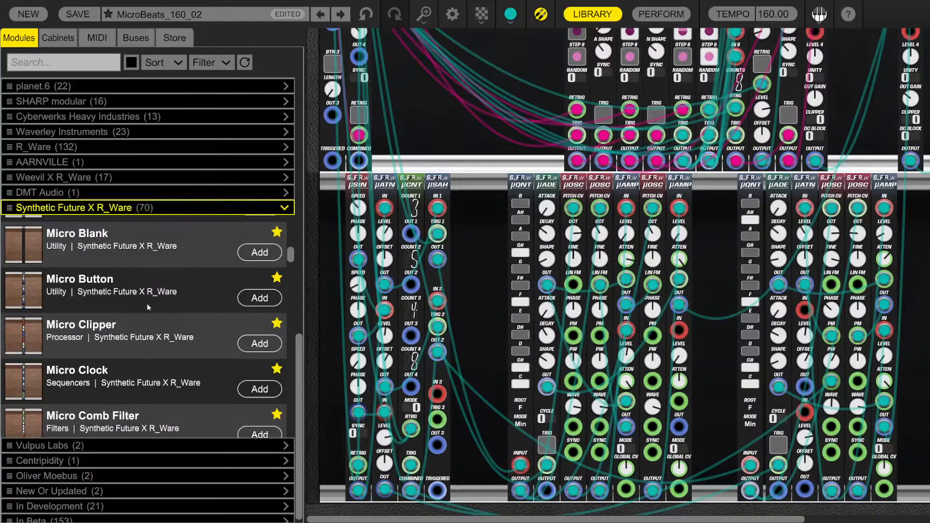
scroll(146, 304, "down", 3)
scroll(146, 304, "down", 3)
scroll(148, 307, "down", 3)
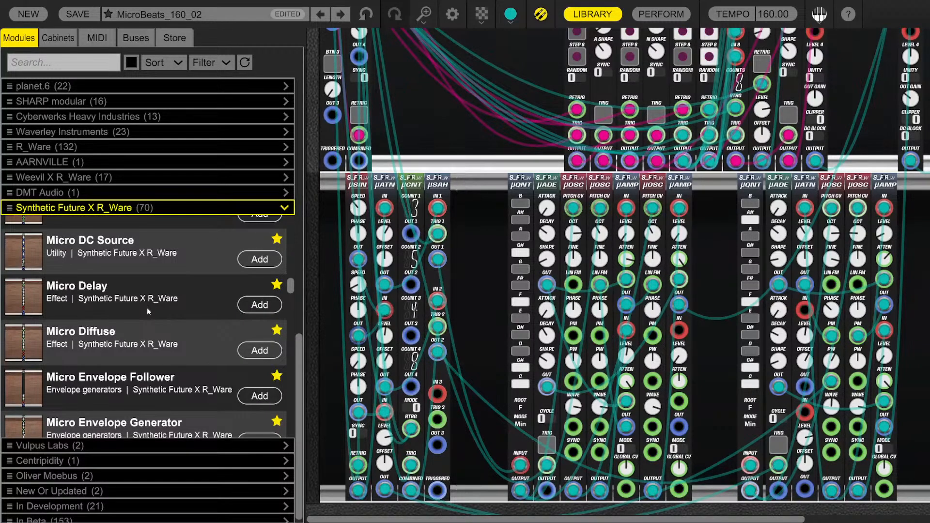
left_click_drag(90, 292, 878, 191)
scroll(871, 151, "down", 1)
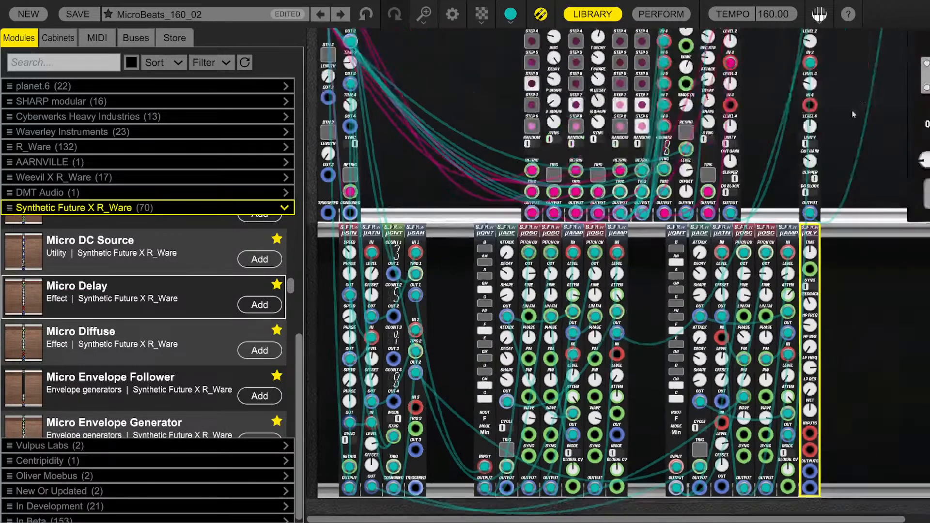
left_click(593, 14)
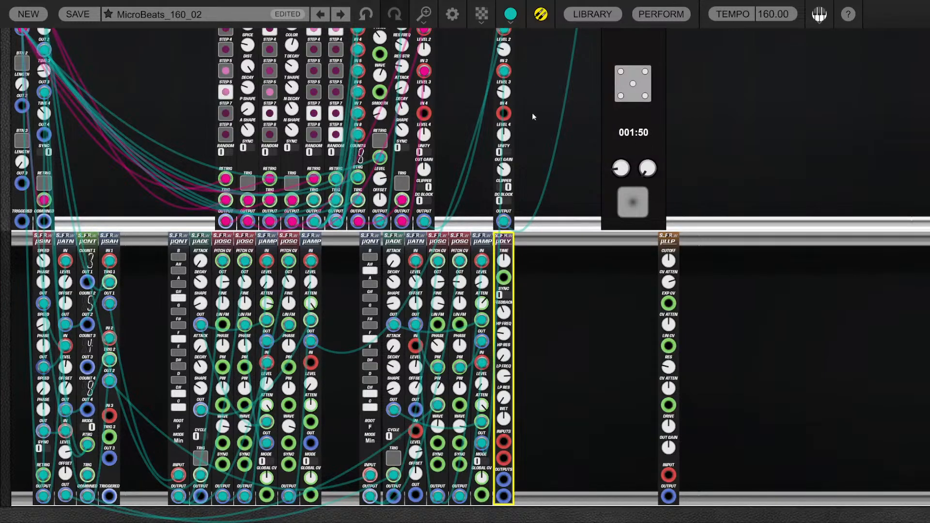
Move the second voice's cable from the second µMIX's IN 3 to the delay's first input and patch the delay's first output into IN 3
left_click_drag(503, 71, 504, 442)
left_click_drag(503, 479, 502, 73)
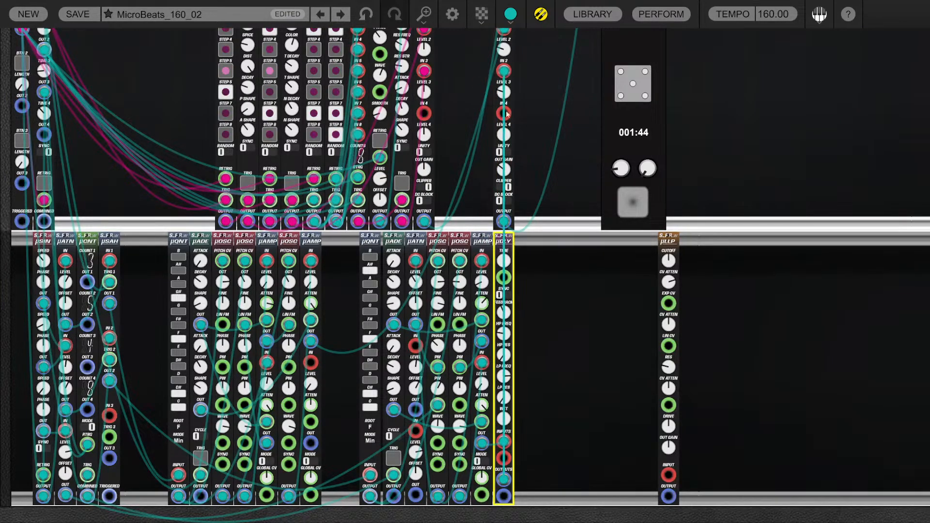
Adjust the delay's time and wet level, set its highpass frequency to about 690.97, and raise its highpass resonance
left_click_drag(504, 263, 504, 288)
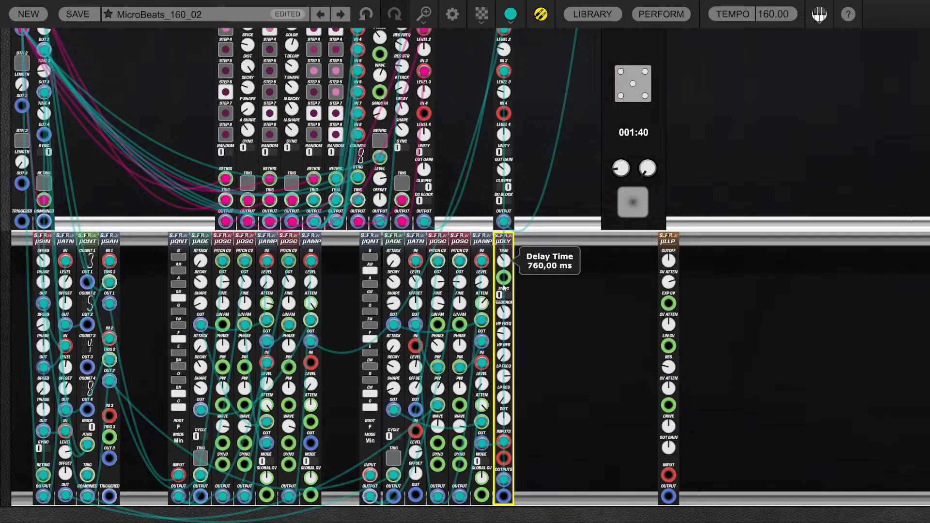
left_click(563, 330)
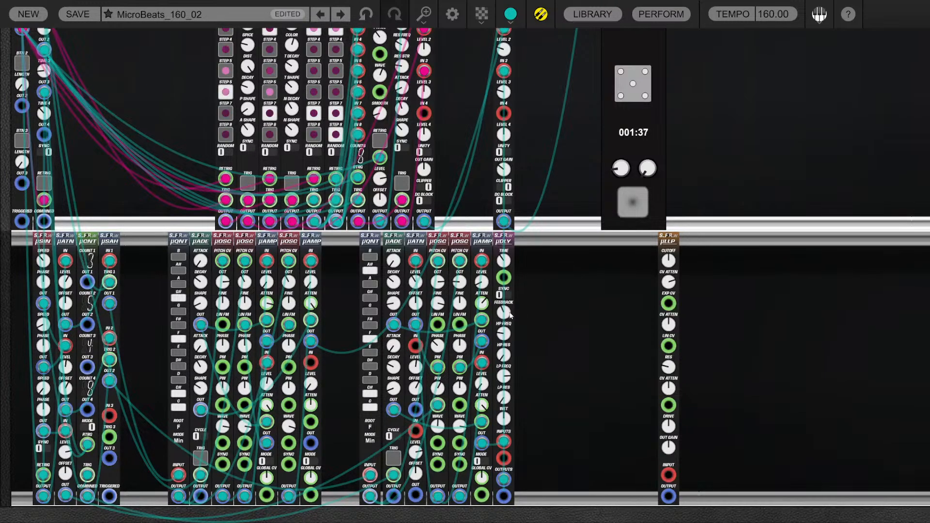
left_click_drag(506, 419, 506, 436)
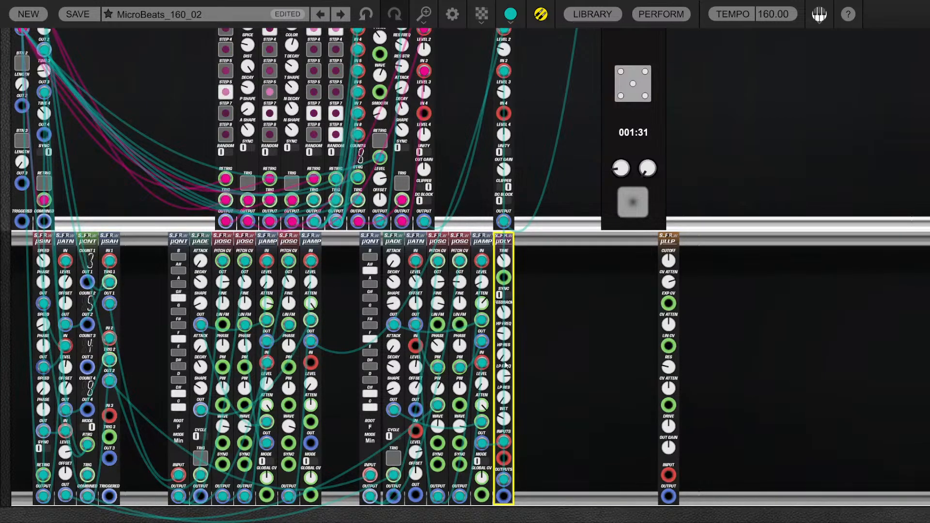
left_click_drag(505, 333, 505, 318)
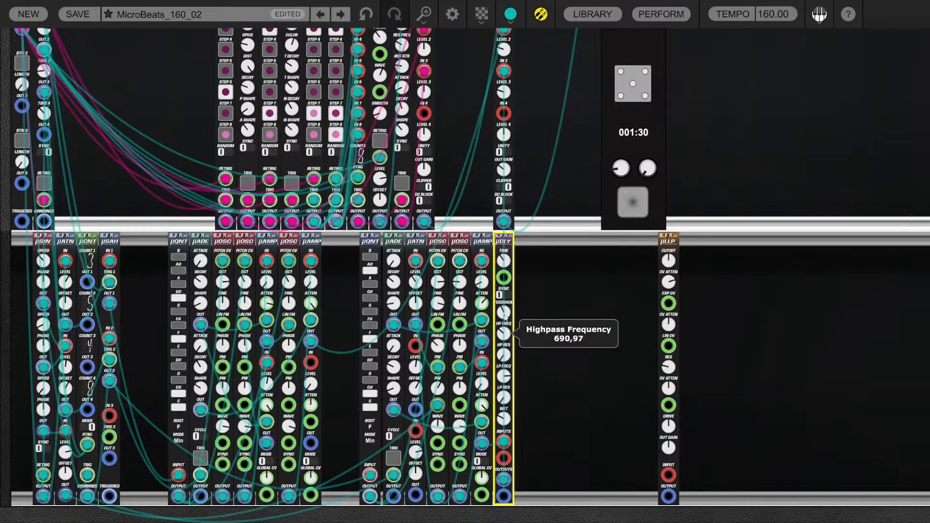
left_click_drag(503, 355, 499, 303)
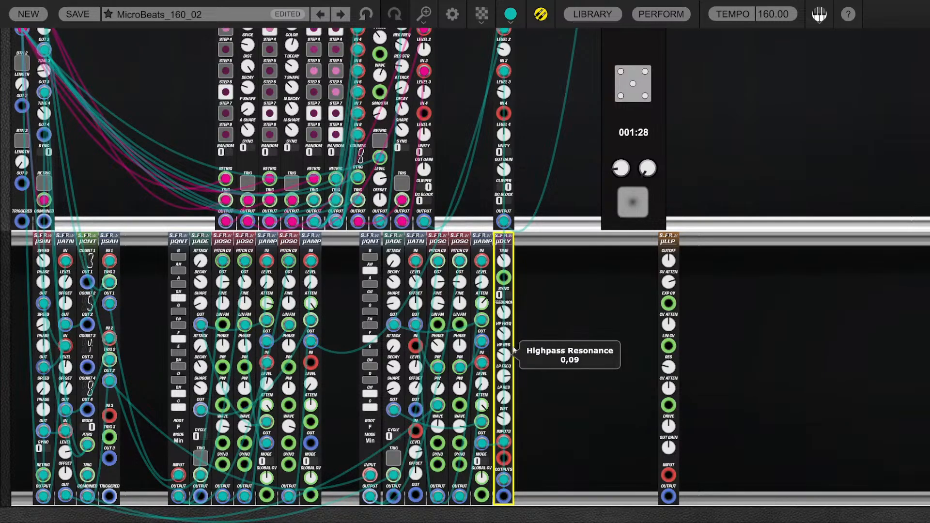
Set the Micro Delay's Delay Time to 160 ms and adjust its feedback
mouse_move(503, 250)
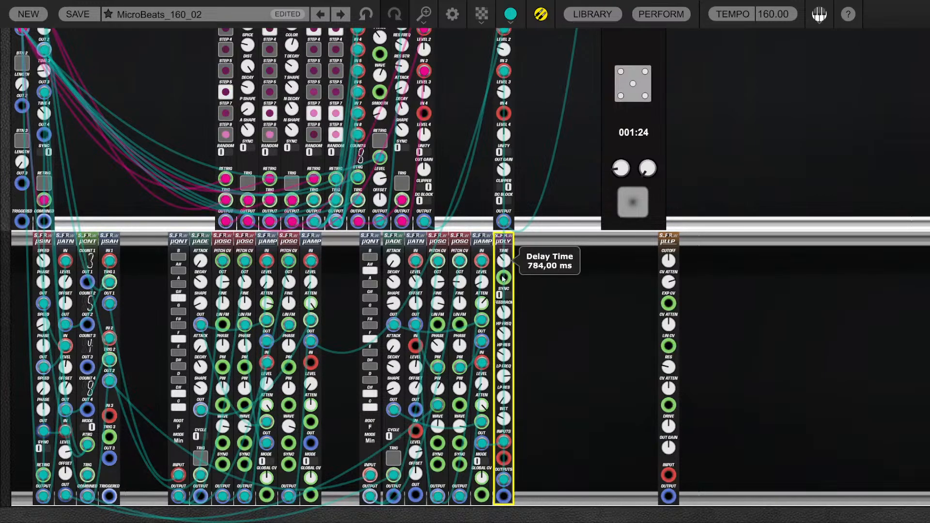
left_click_drag(503, 277, 503, 285)
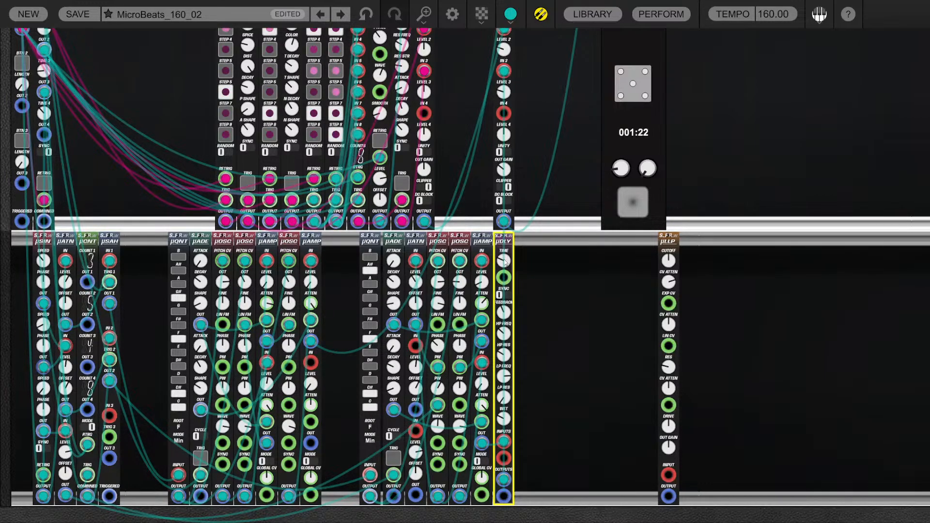
mouse_move(506, 269)
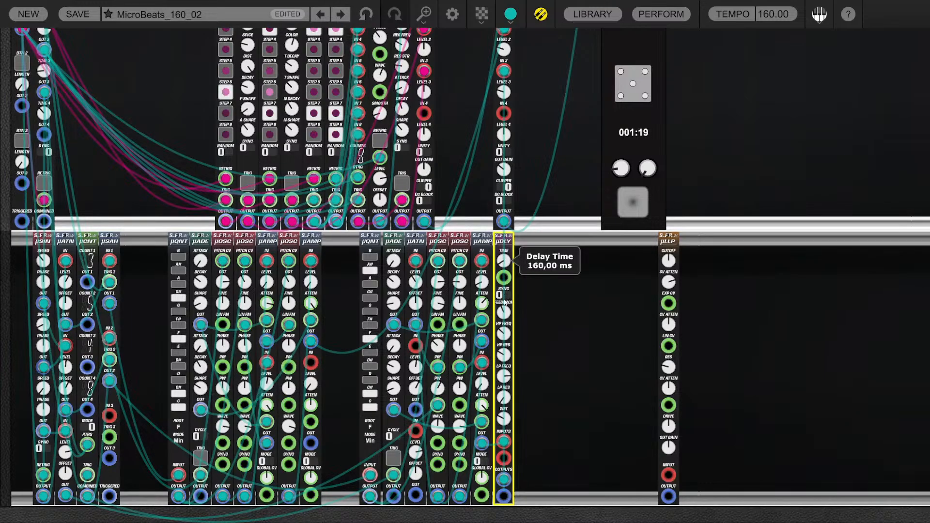
left_click_drag(506, 308, 506, 308)
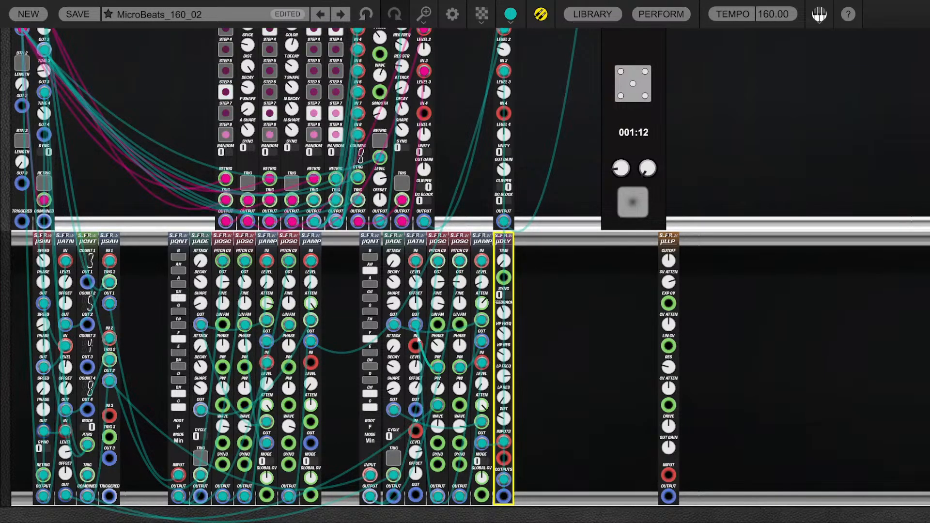
Patch the µSIN's second output into the second voice's µATN IN 2, and the attenuated signal into the delay's time CV input
left_click_drag(415, 345, 43, 371)
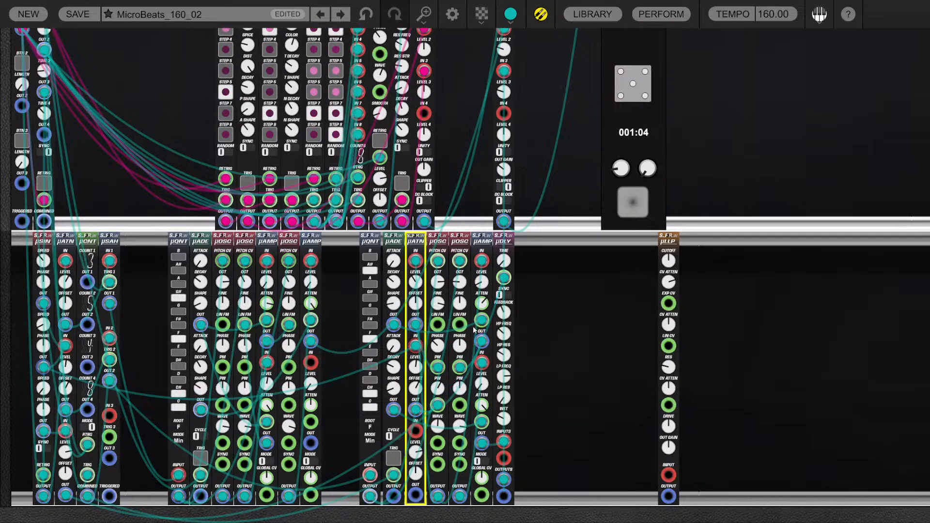
mouse_move(421, 367)
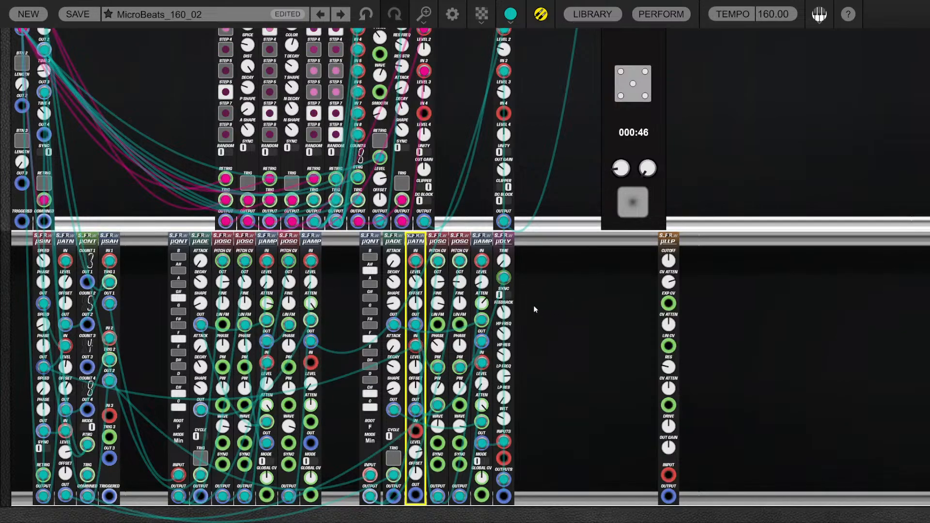
Raise the delay's feedback, set its lowpass resonance to 0.12 and fine-tune its highpass resonance
left_click_drag(504, 316, 504, 278)
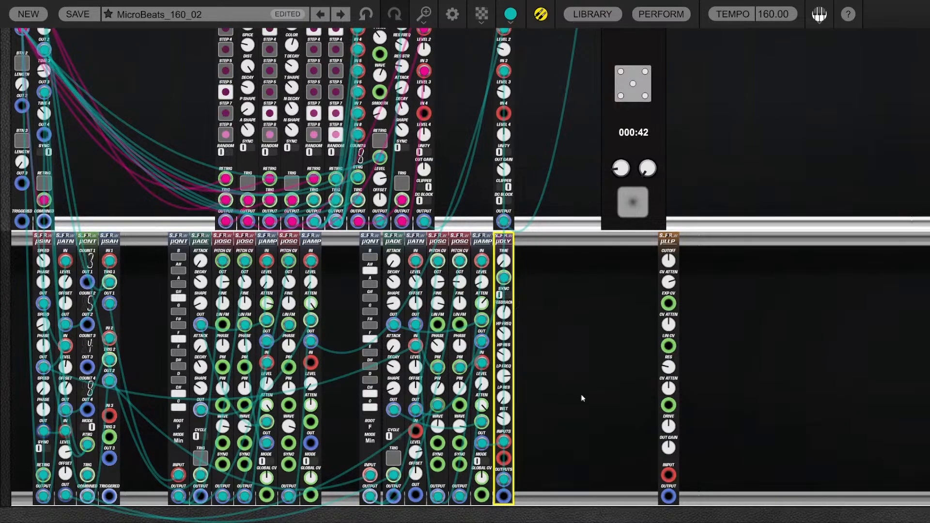
mouse_move(508, 335)
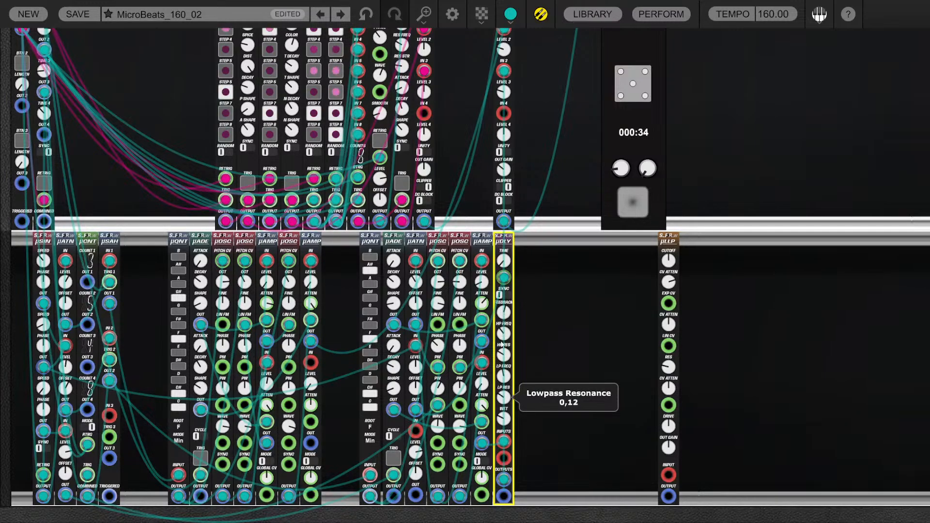
left_click_drag(502, 345, 502, 343)
mouse_move(507, 418)
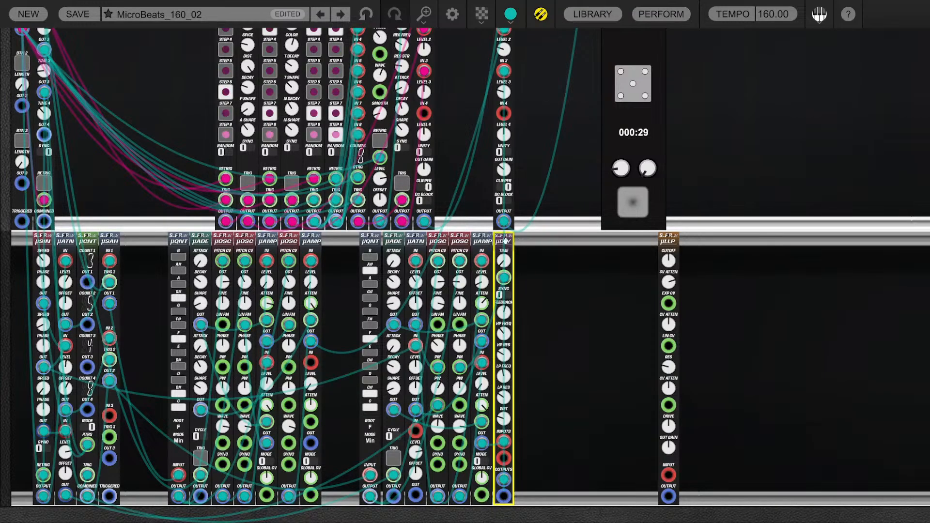
Duplicate the Micro Delay and patch the first delay's output through the copy's first input and output on the way to the mixer
key("ctrl+d")
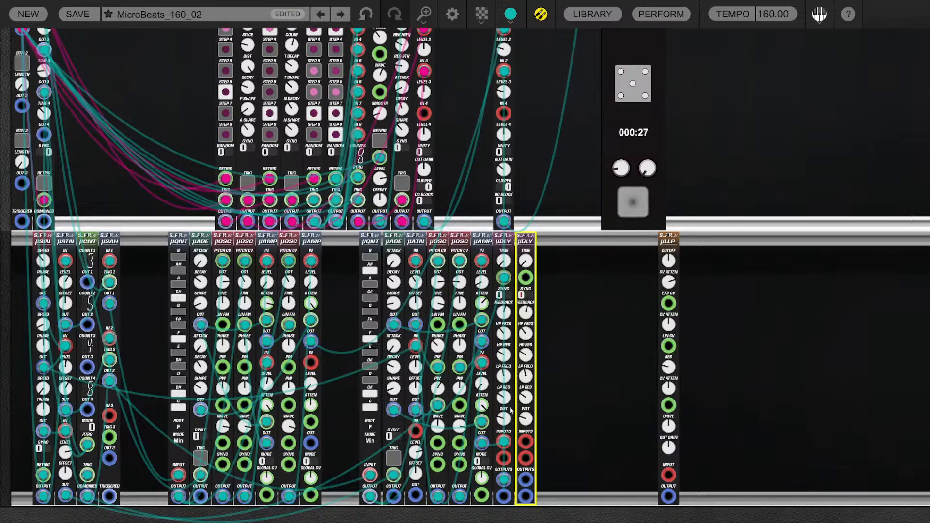
left_click_drag(507, 483, 525, 443)
Switch on Sync on the duplicated delay, and adjust its time and filter settings, including lowpass resonance
left_click(526, 294)
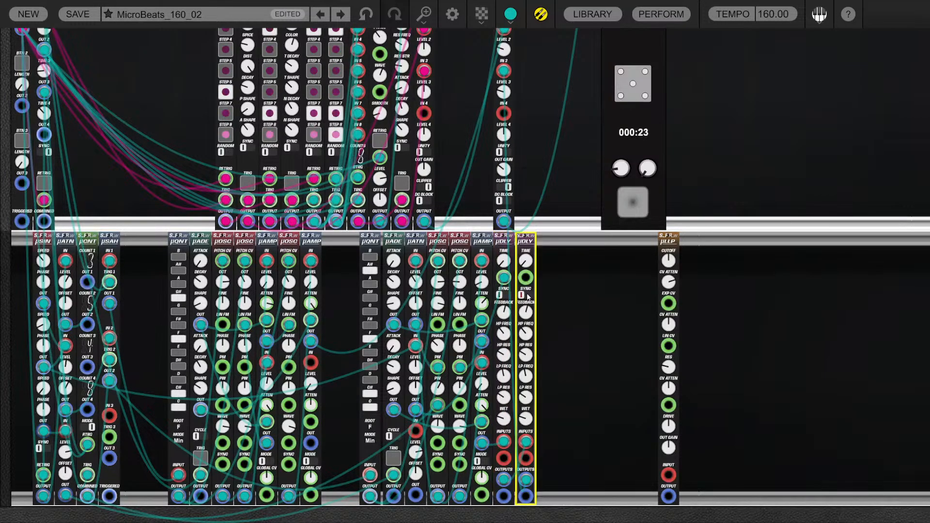
left_click_drag(527, 261, 524, 201)
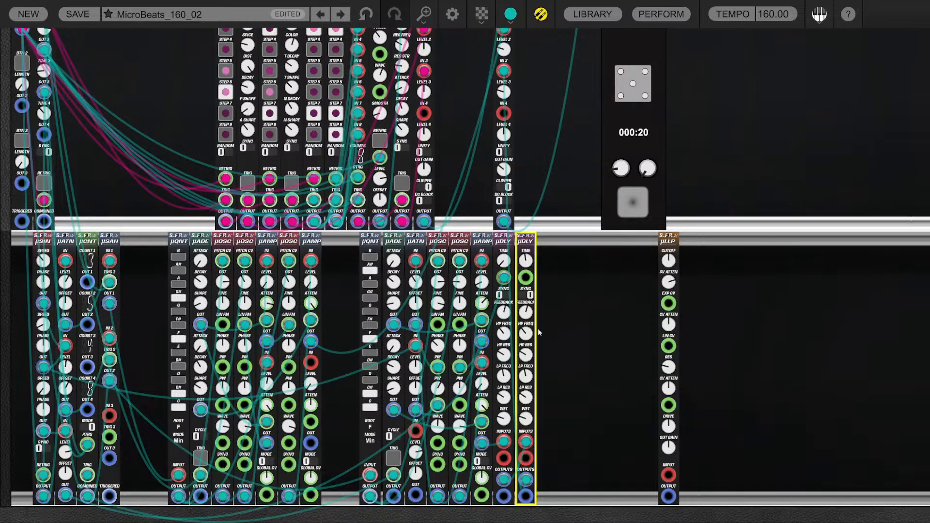
mouse_move(528, 343)
left_mouse_down()
mouse_move(529, 357)
mouse_move(528, 343)
left_mouse_up()
left_click_drag(526, 434, 571, 439)
left_click(570, 437)
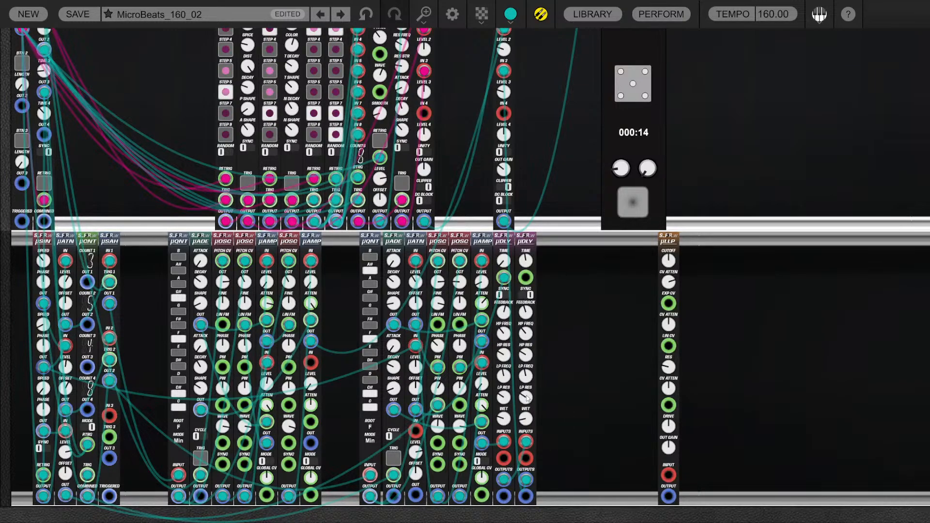
left_click_drag(528, 397, 528, 394)
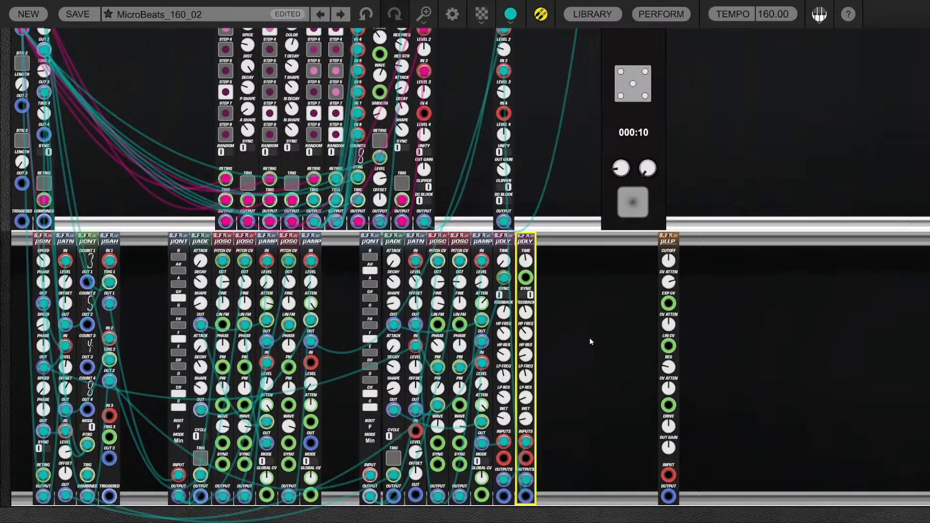
Adjust Level 3 on the second µMIX to balance the delayed voice, and raise its Out Gain slightly
scroll(550, 204, "up", 3)
left_click(503, 182)
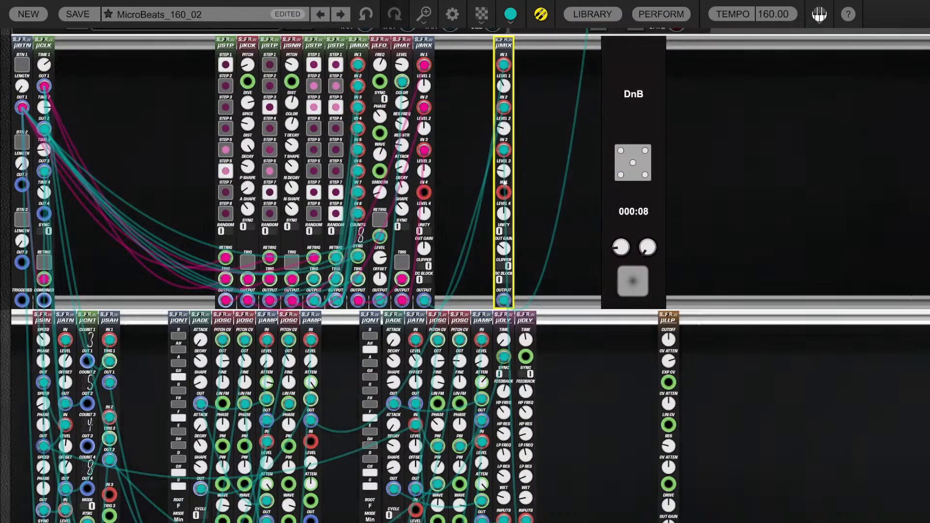
left_click_drag(504, 182, 505, 203)
left_click(560, 212)
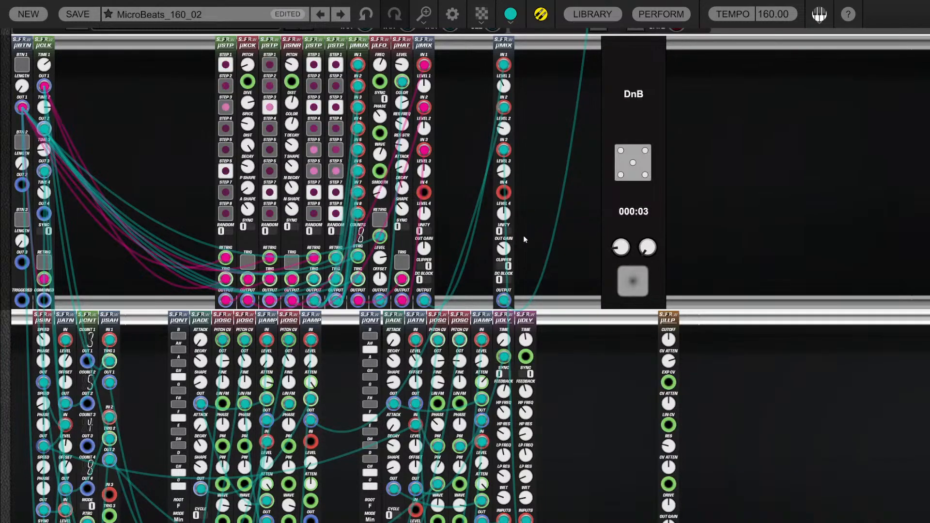
left_click_drag(503, 249, 504, 245)
left_click(545, 252)
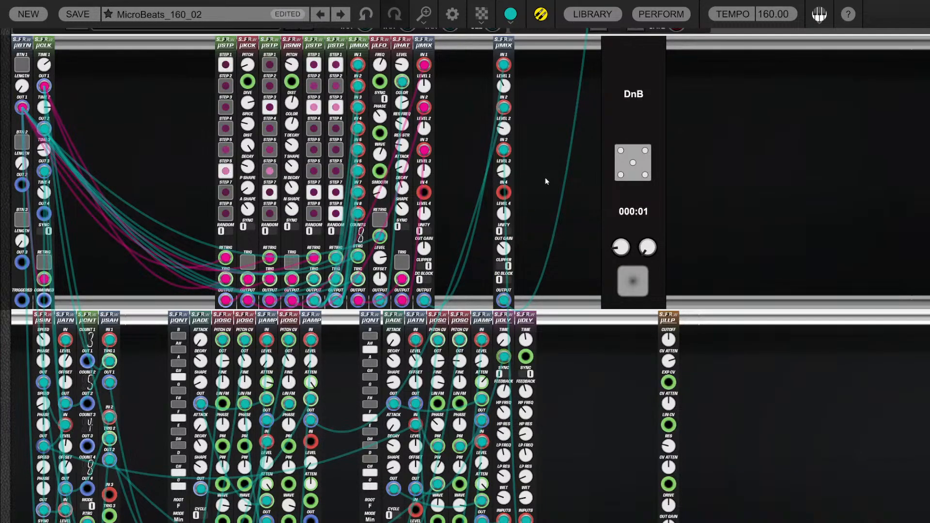
Save the patch as the instrument preset MicroBeats_160_03 in the Micro Modules category of User Presets
scroll(546, 182, "down", 1)
scroll(515, 253, "down", 1)
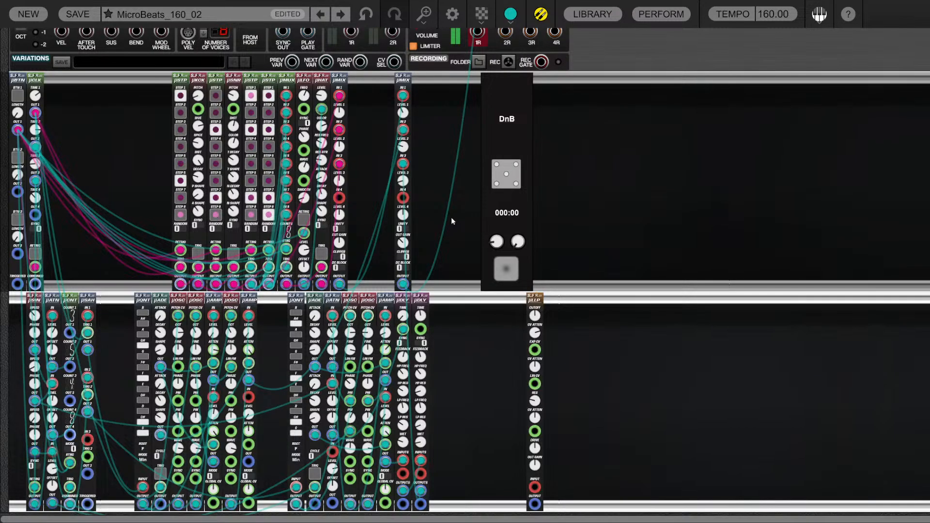
left_click(77, 14)
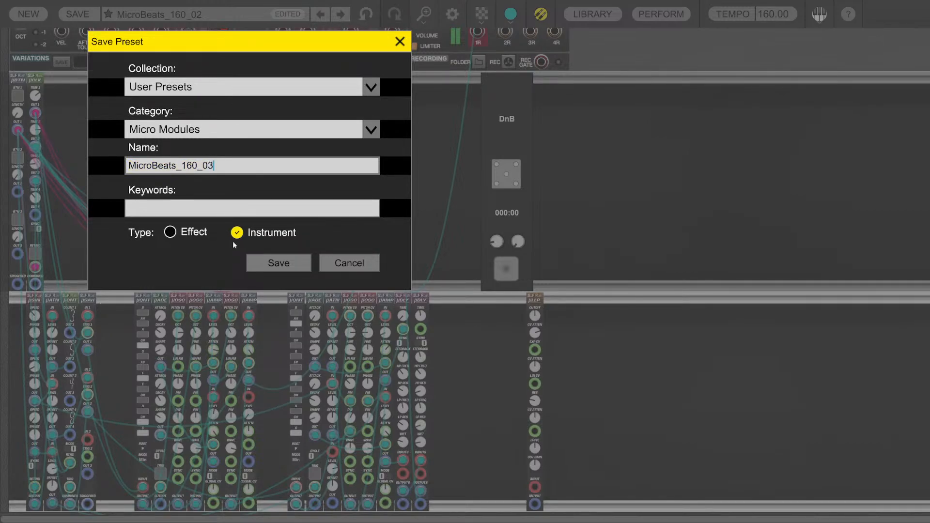
left_click(279, 263)
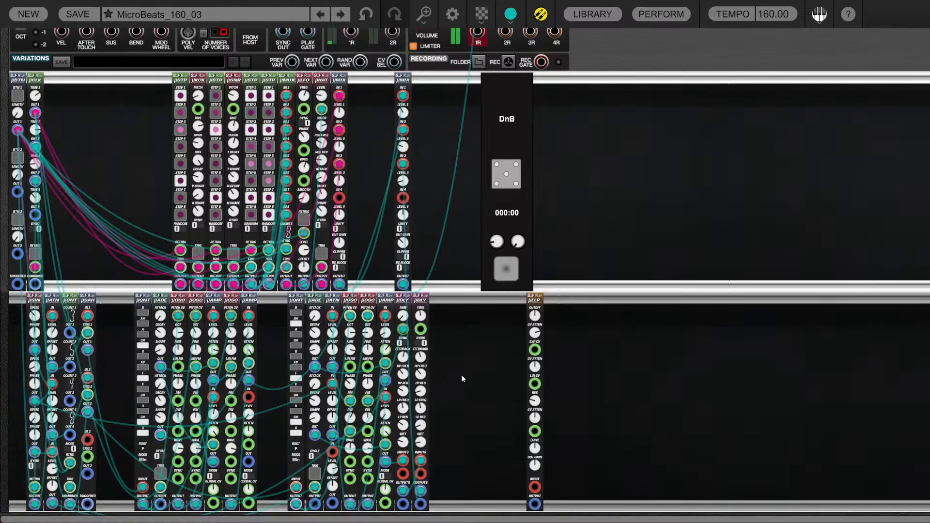
Remove the unused, unpatched filter module from the lower row and overwrite the MicroBeats_160_03 preset
right_click(533, 299)
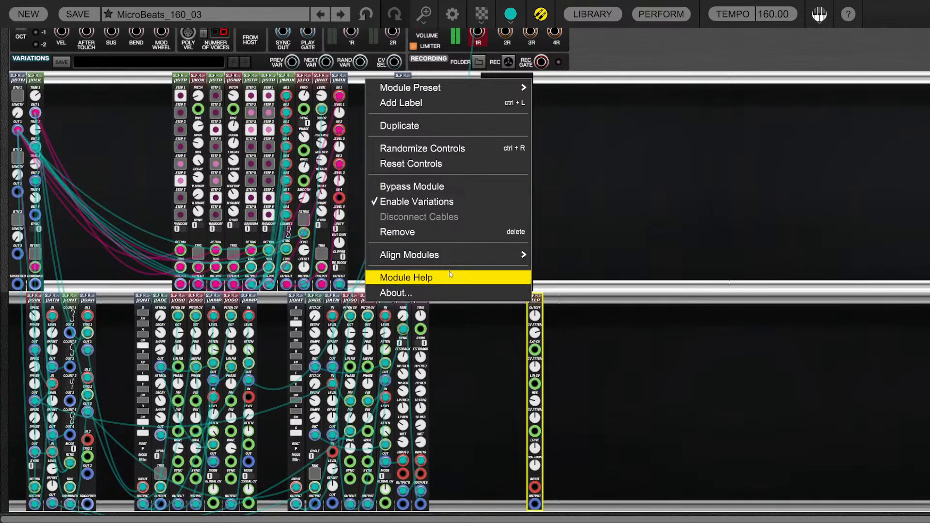
left_click(437, 233)
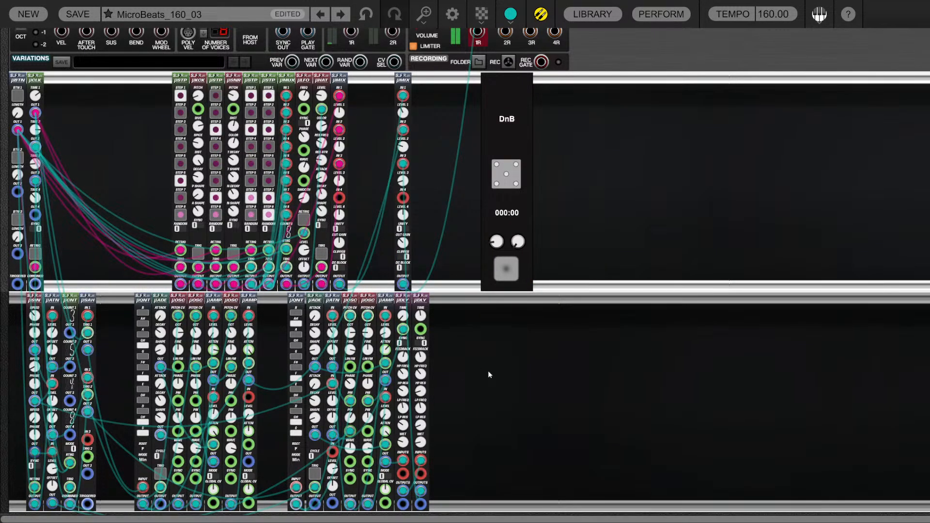
left_click(78, 14)
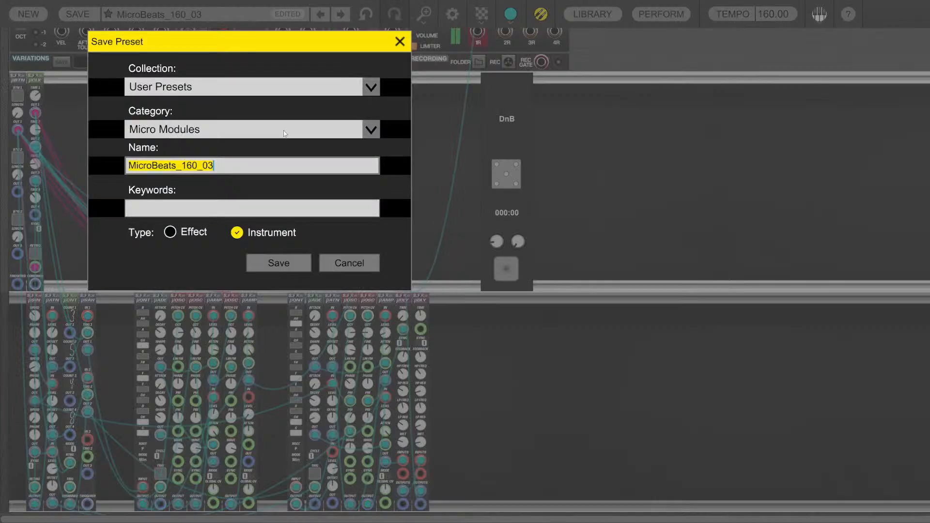
left_click(293, 265)
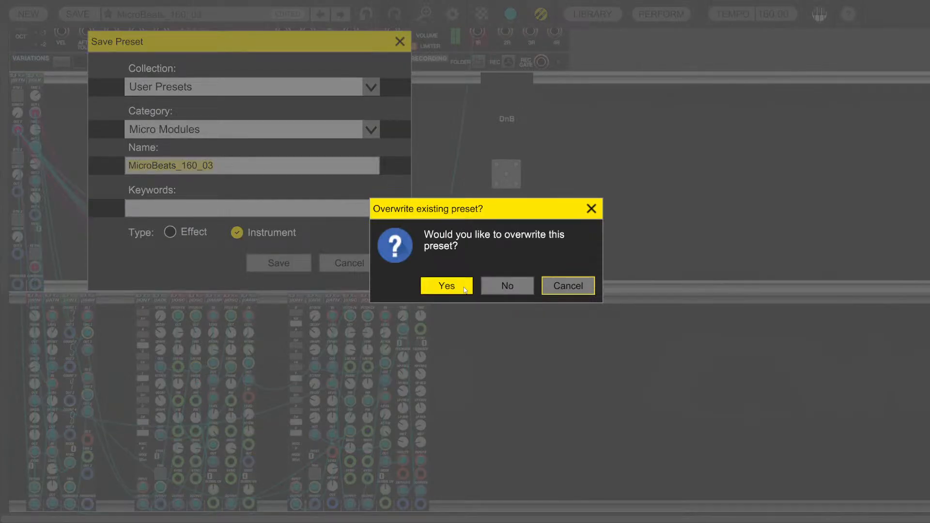
key("Return")
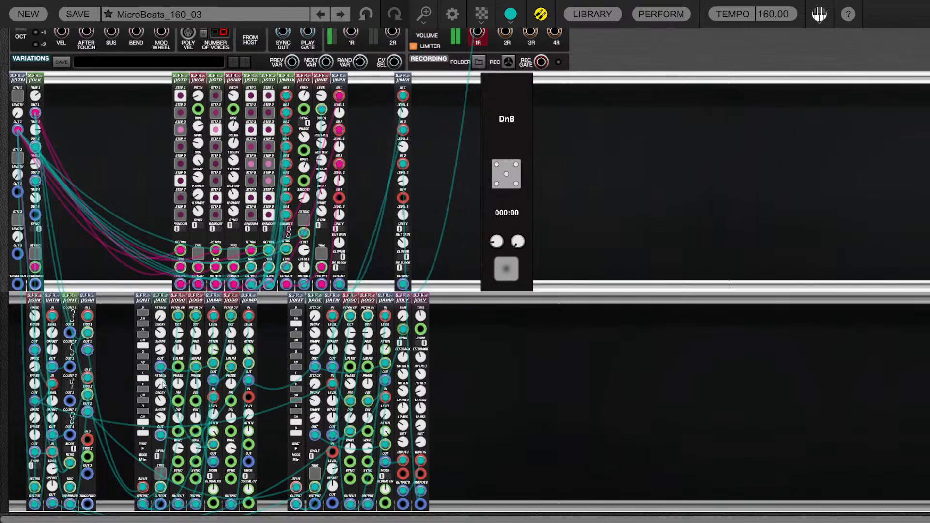
left_click_drag(123, 141, 432, 141)
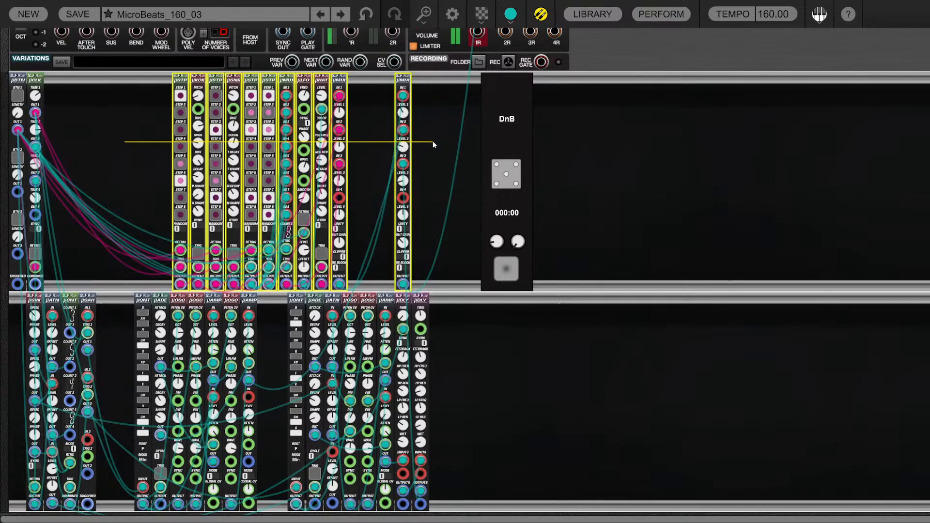
left_click(380, 143)
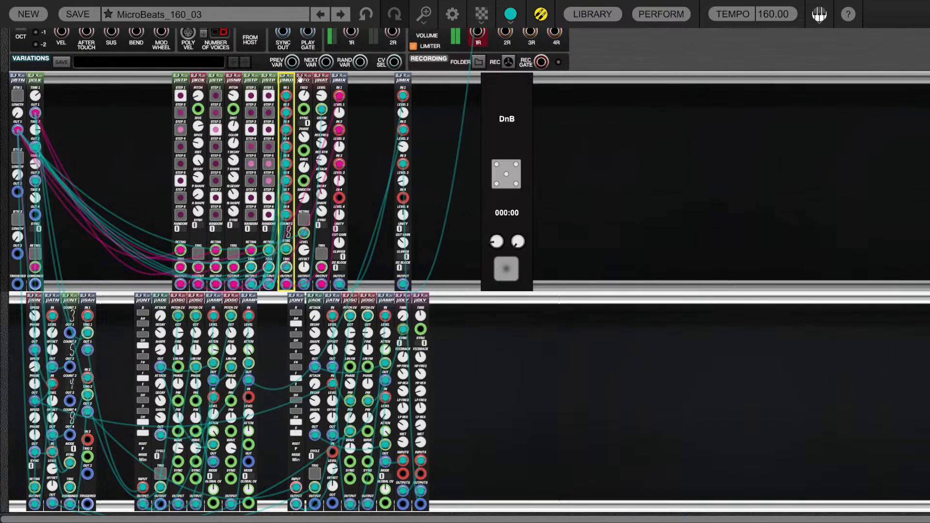
left_click(322, 79)
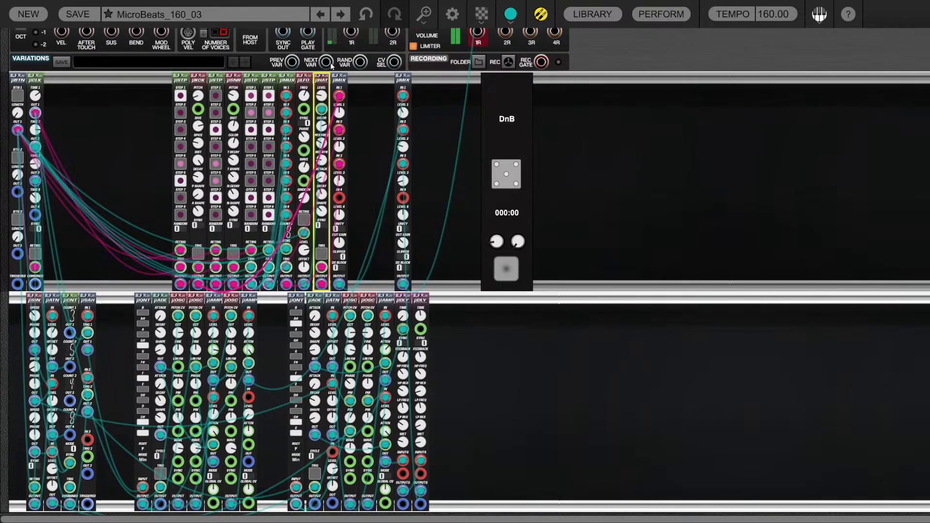
Readjust Level 2 on the second µMIX to rebalance the mix
key("ctrl+plus")
key("ctrl+plus")
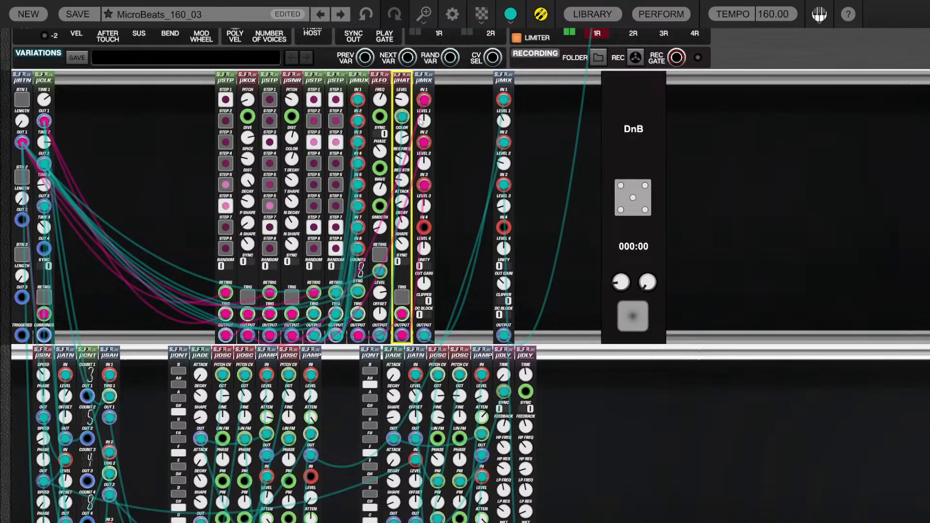
left_click(507, 159)
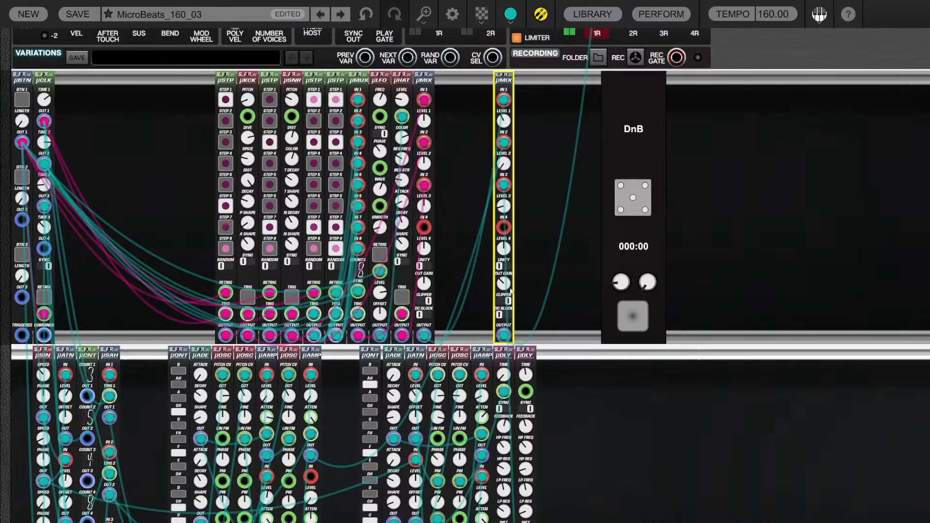
Try lower Level 1 and Level 2 settings on the drum µMIX and adjust the µHAT level to rebalance the drums
left_click(425, 121)
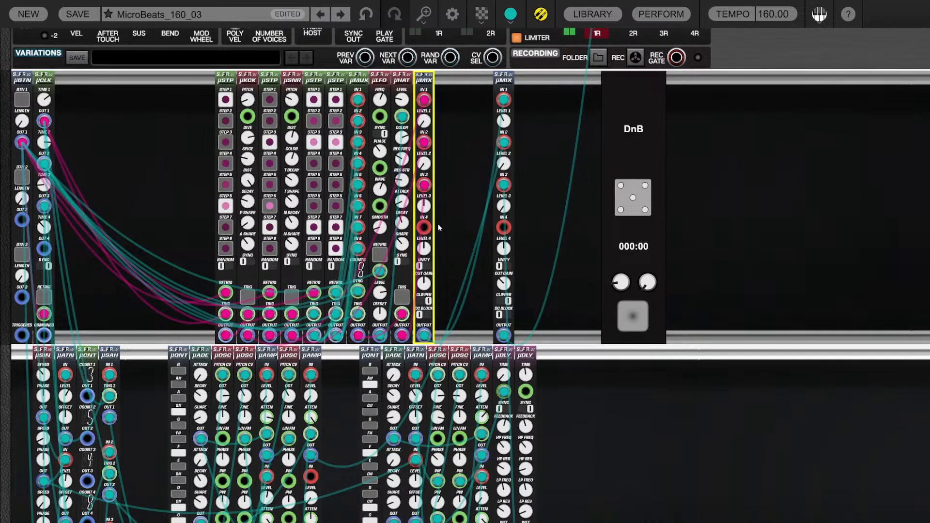
left_click(385, 238)
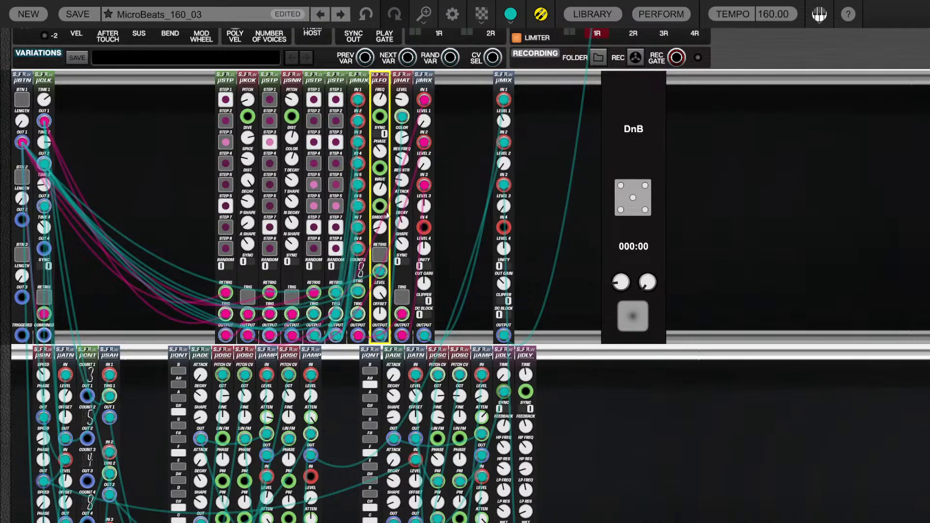
left_click_drag(402, 101, 404, 154)
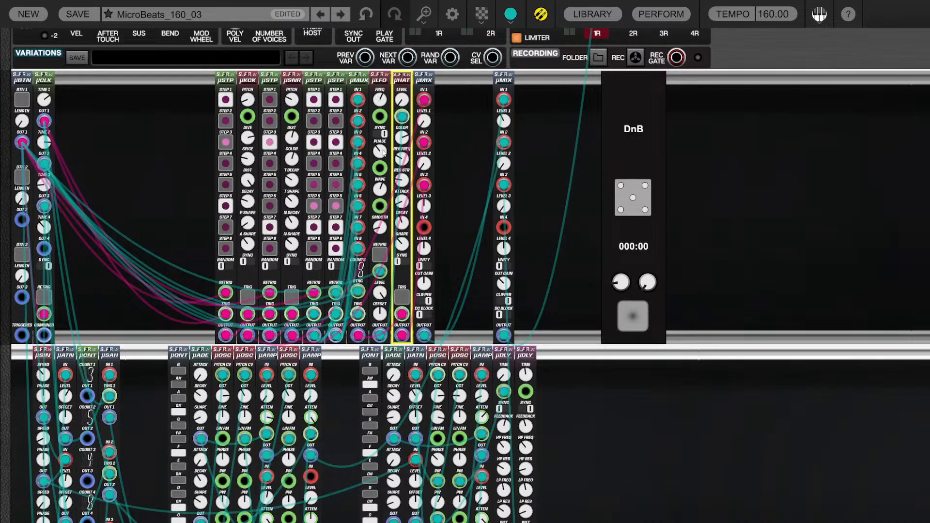
mouse_move(400, 141)
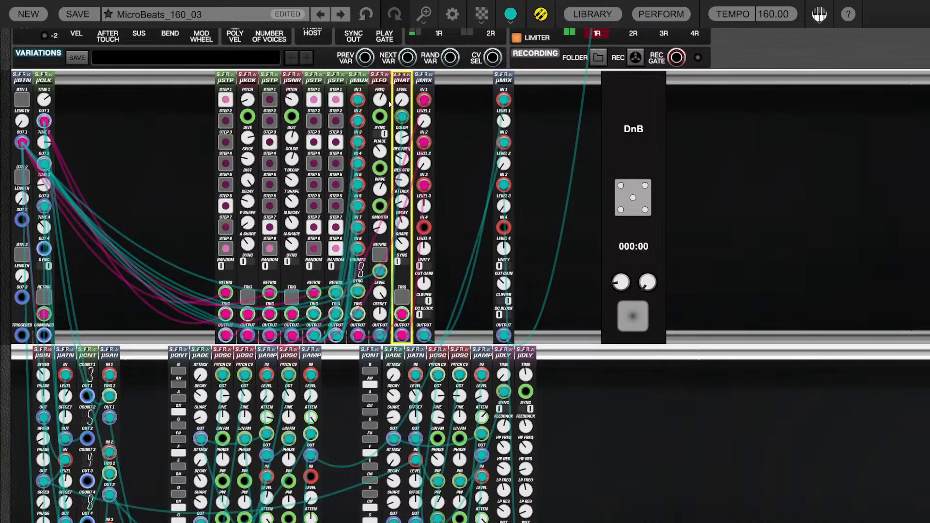
mouse_move(379, 112)
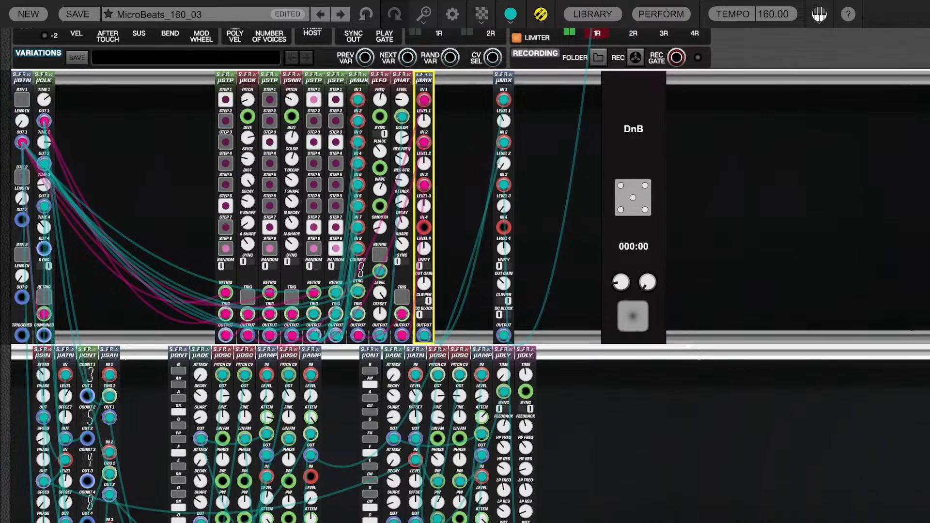
Adjust Level 2 on the second µMIX and set its Level 3 to about 0.22
left_click_drag(504, 163, 505, 127)
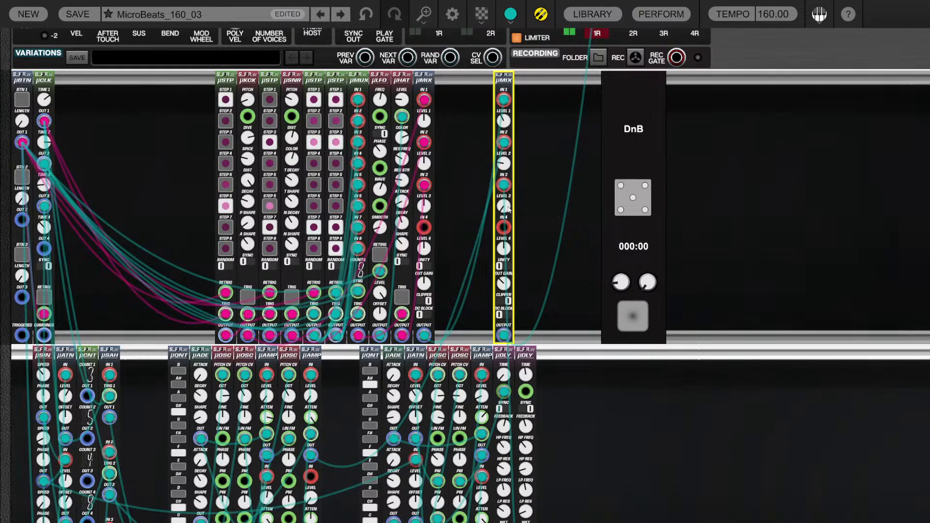
mouse_move(506, 211)
mouse_move(506, 211)
left_mouse_down()
mouse_move(505, 183)
mouse_move(505, 194)
left_mouse_up()
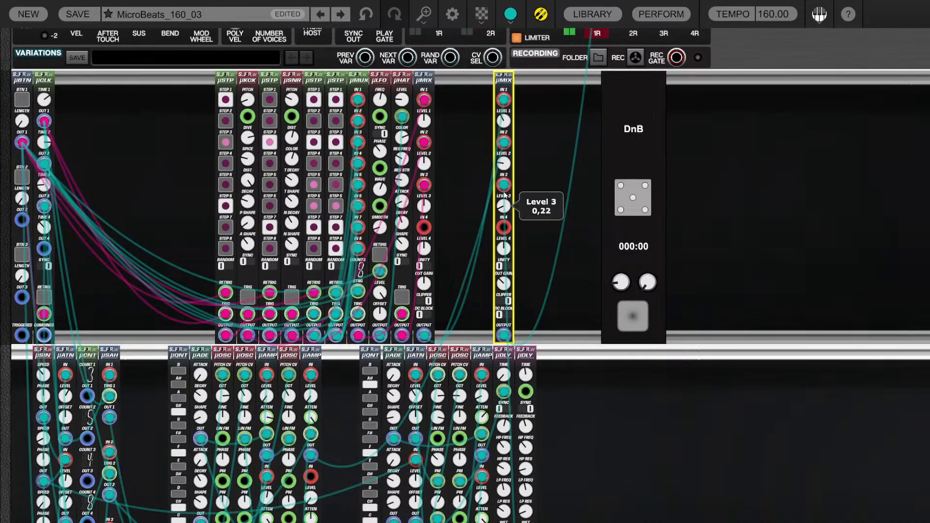
left_click(461, 177)
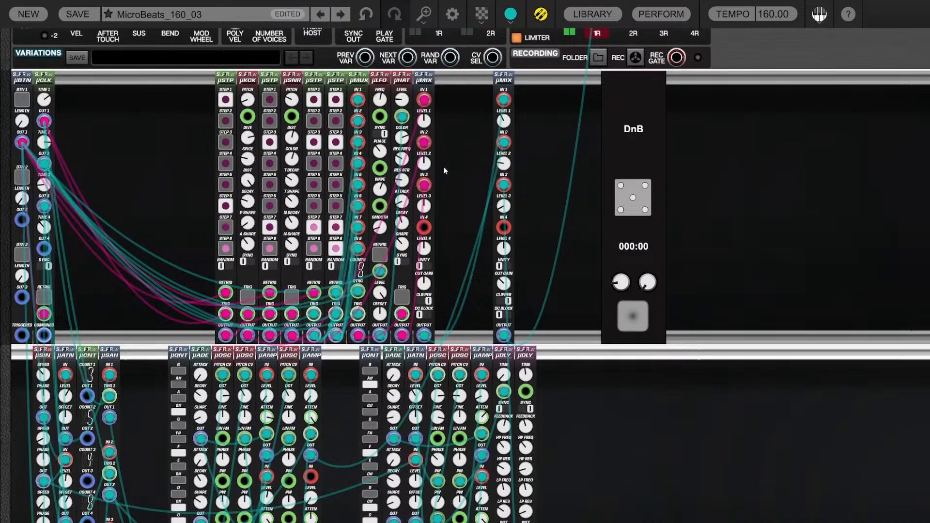
Move the lower-row µSAH module slightly away from the µCNT module
scroll(442, 146, "down", 2)
scroll(442, 146, "up", 3)
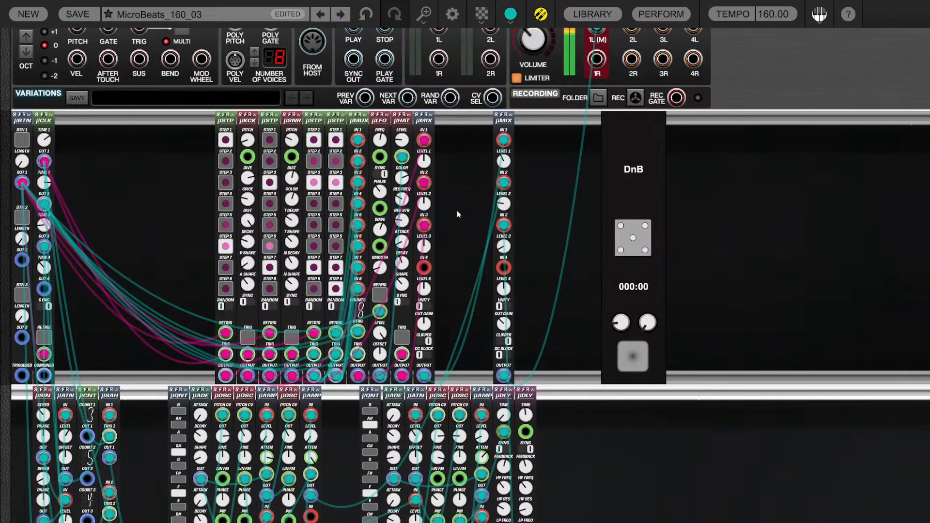
scroll(464, 230, "down", 3)
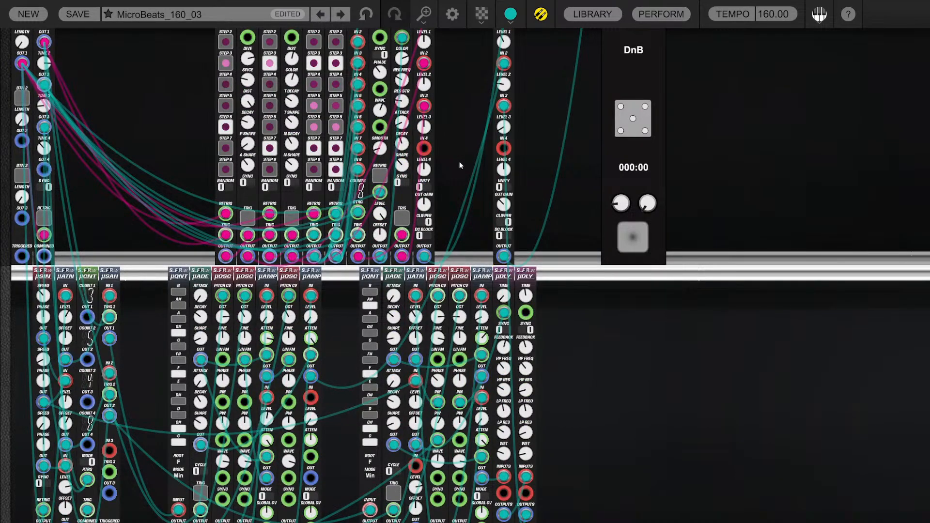
scroll(459, 161, "down", 1)
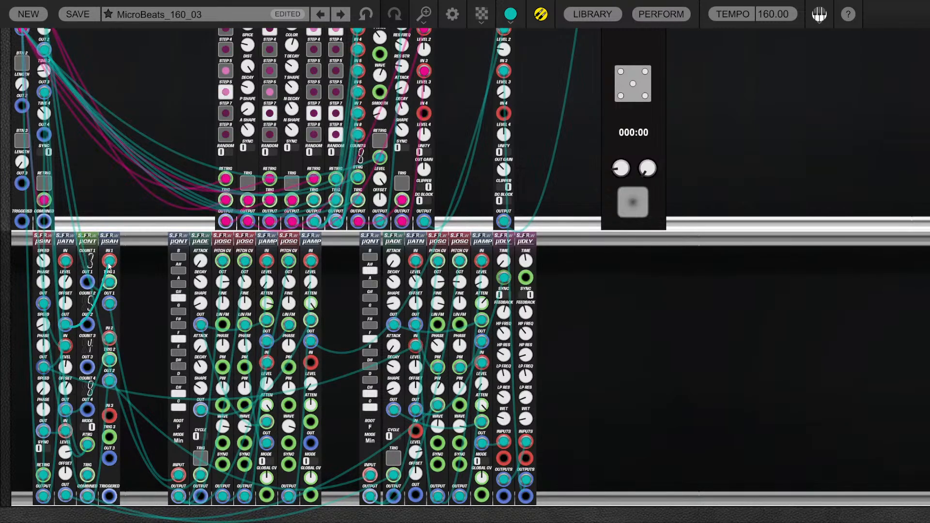
left_click(40, 242)
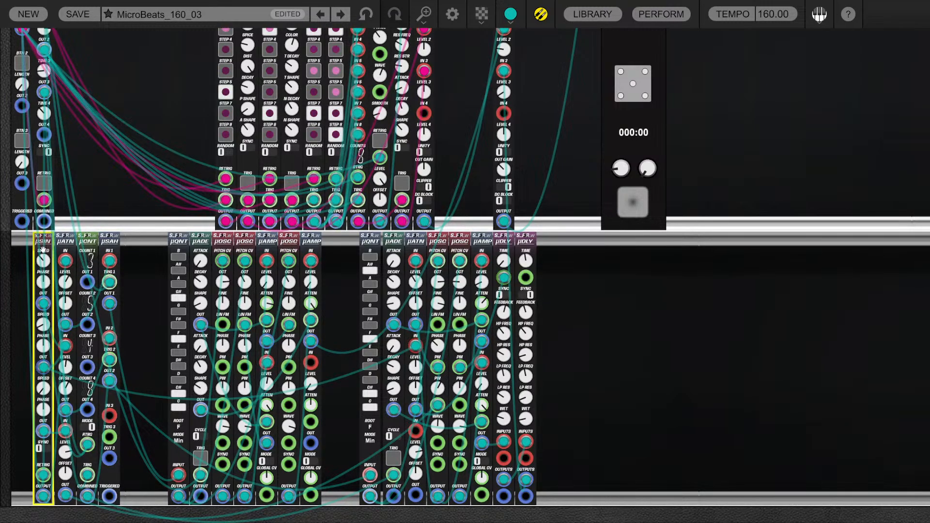
left_click_drag(101, 241, 117, 241)
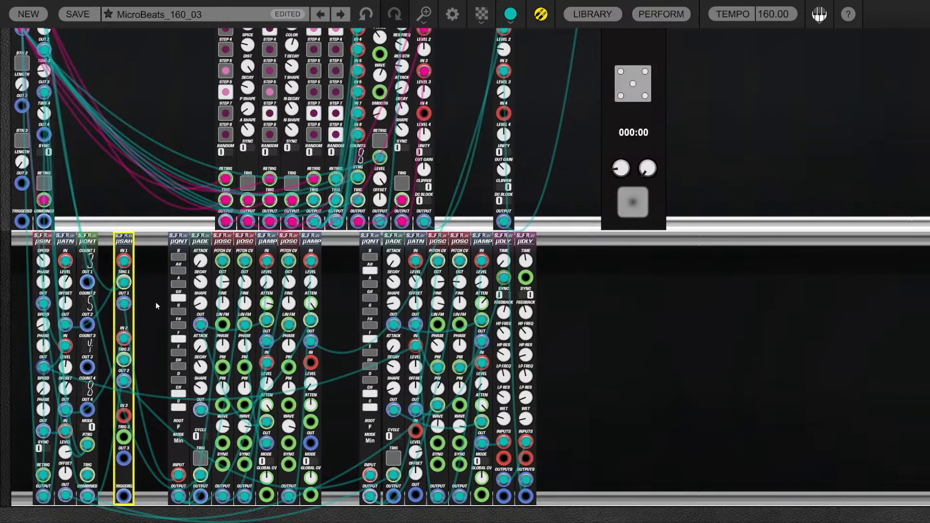
left_click(43, 239)
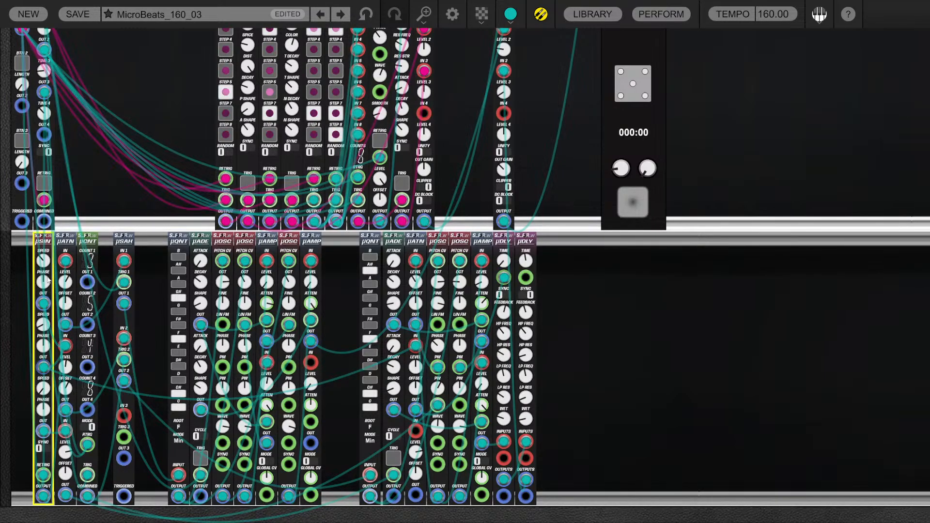
left_click(23, 360)
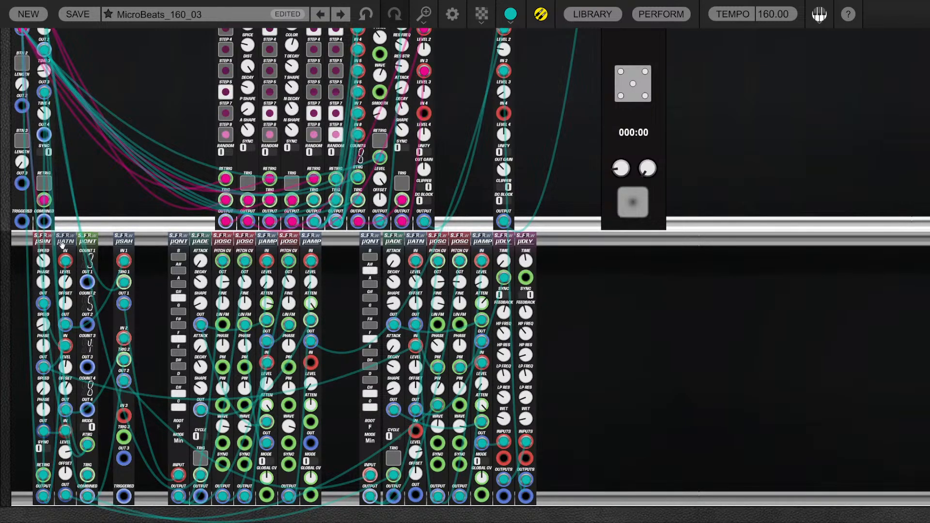
Check Attenuverter 1 on the lower-row µATN, and shift the µCNT module slightly toward the µSAH
left_click(70, 281)
mouse_move(70, 288)
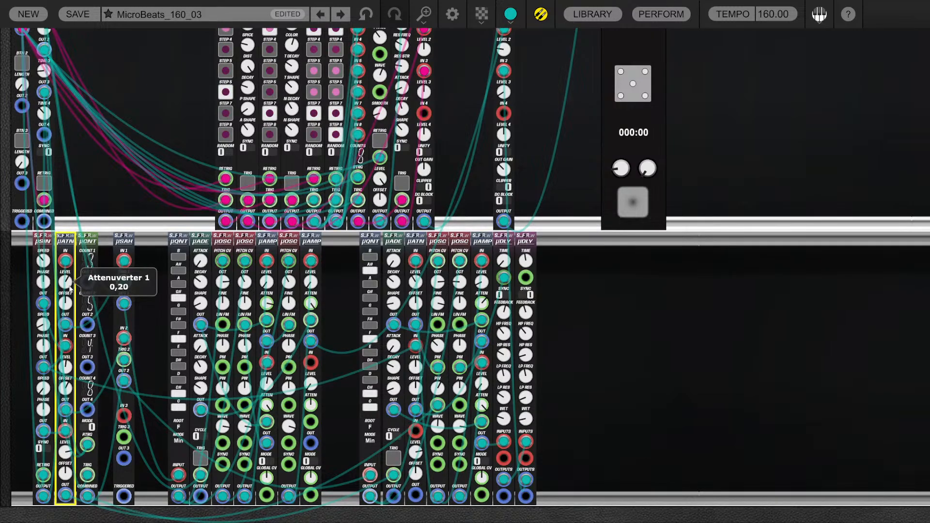
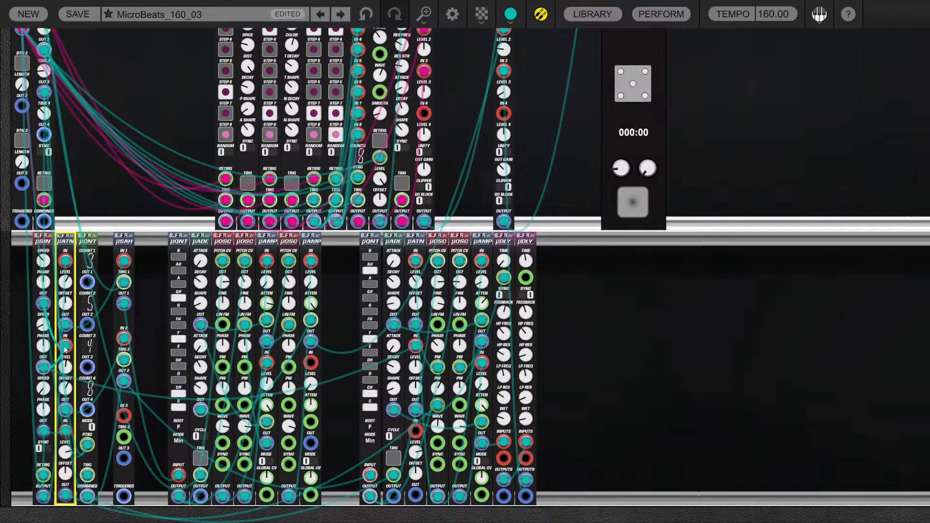
mouse_move(66, 367)
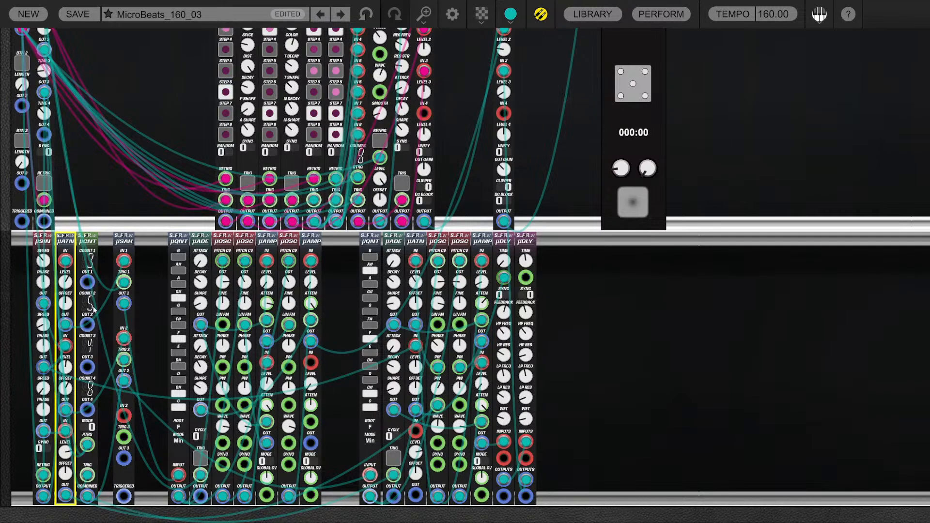
left_click_drag(83, 237, 93, 237)
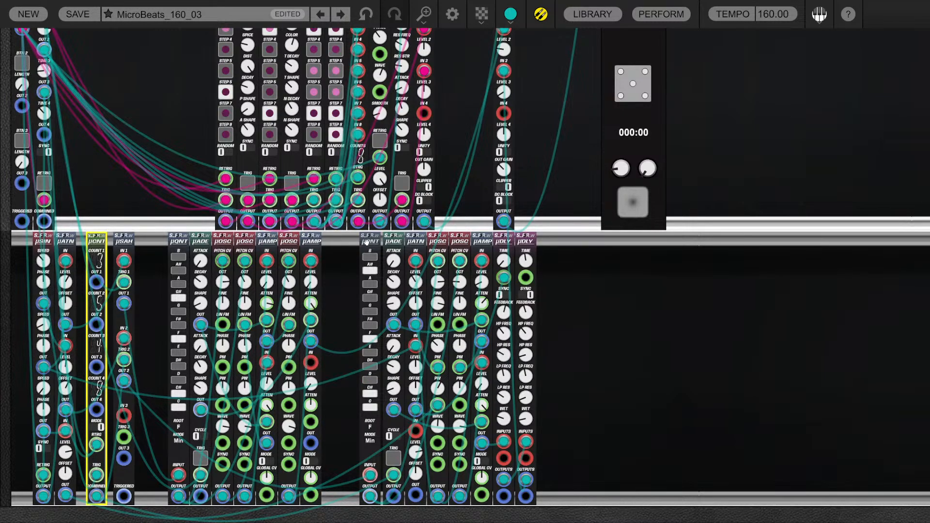
Examine the second voice's quantizer, envelope and two oscillators to review how the voice is built
left_click(367, 241)
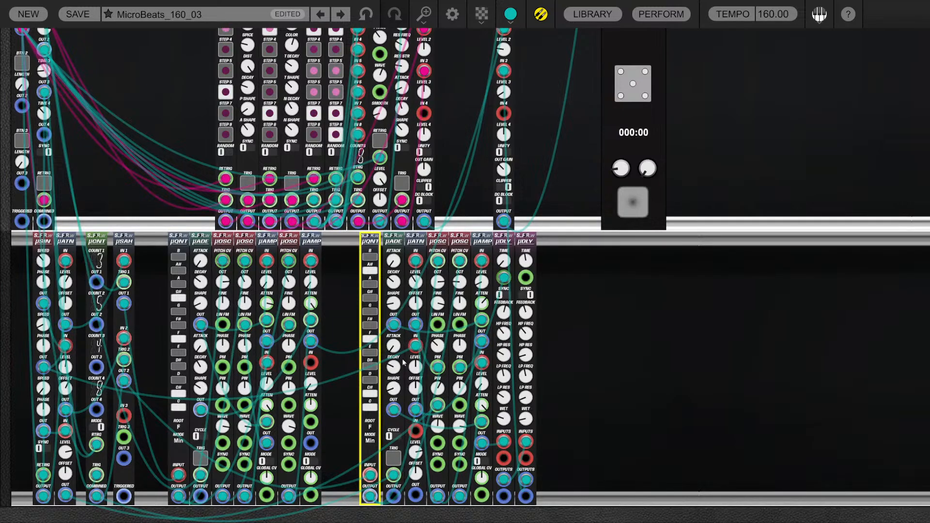
left_click(403, 251)
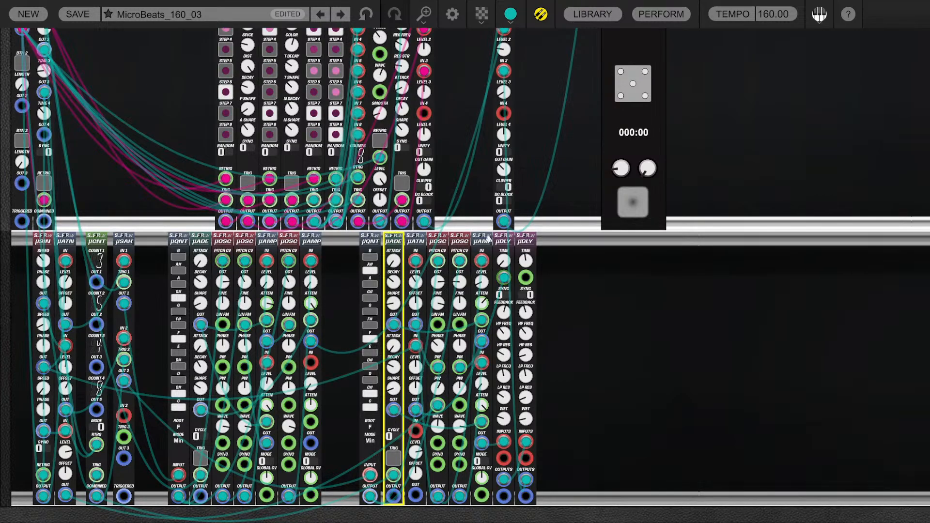
left_click(438, 242)
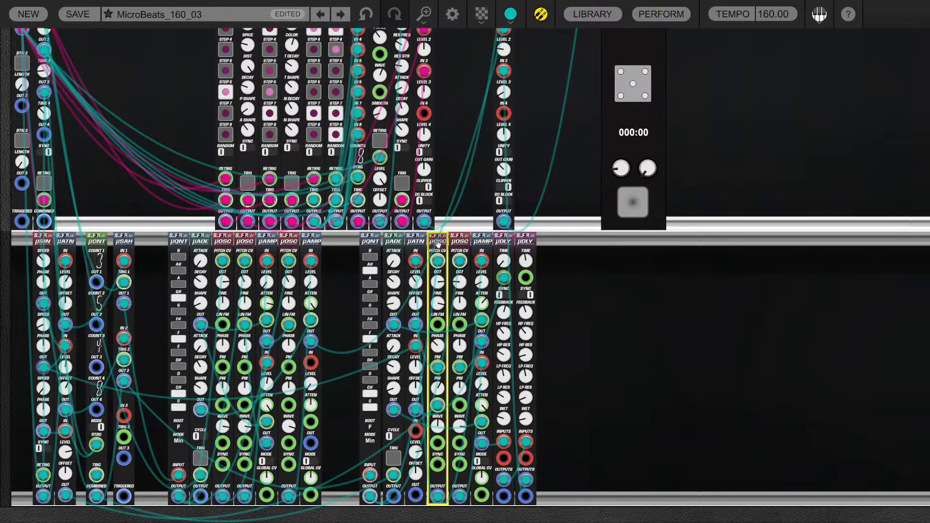
left_click(458, 265)
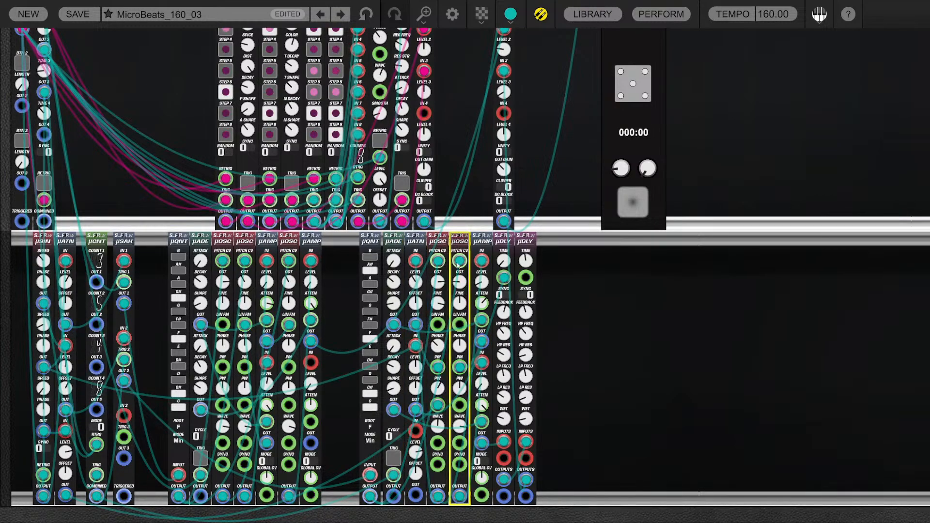
left_click(438, 242)
left_click(459, 242)
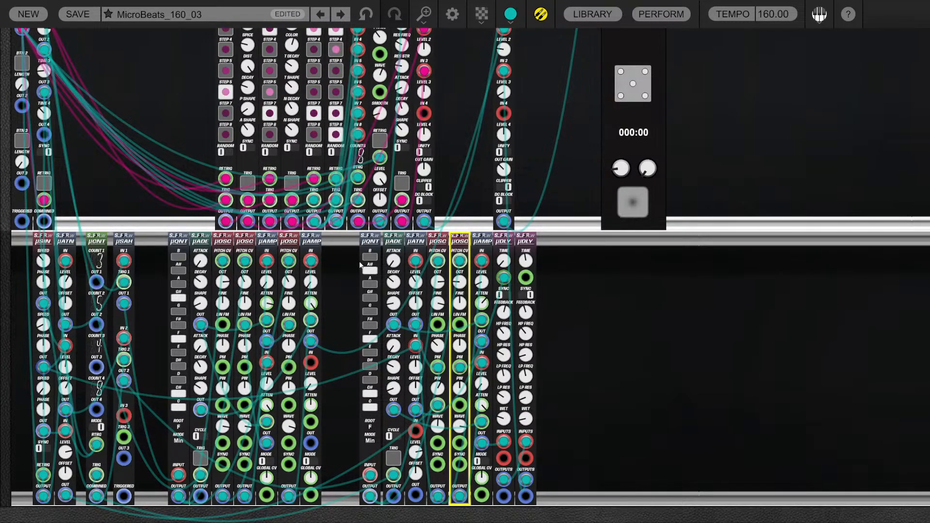
Examine the first voice's µADE envelope and its µOSC oscillators to review how they work together
left_click(224, 264)
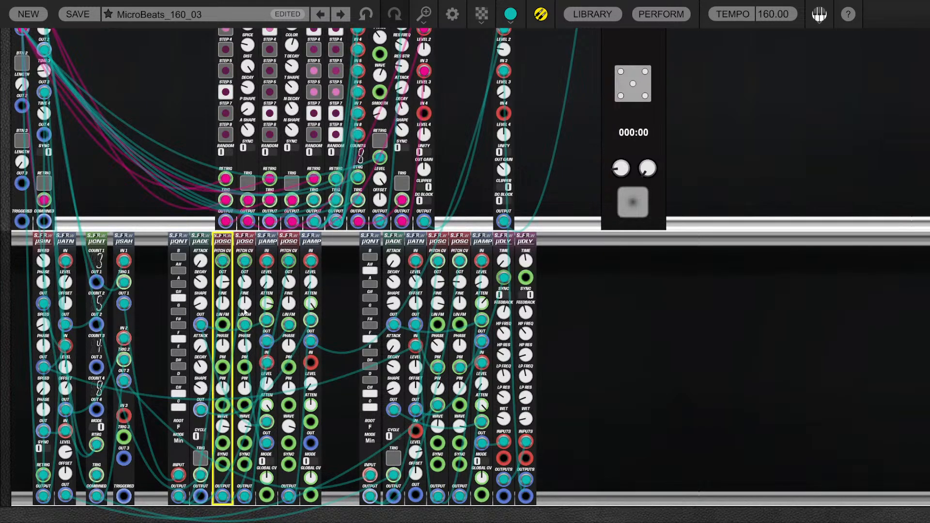
left_click(241, 242)
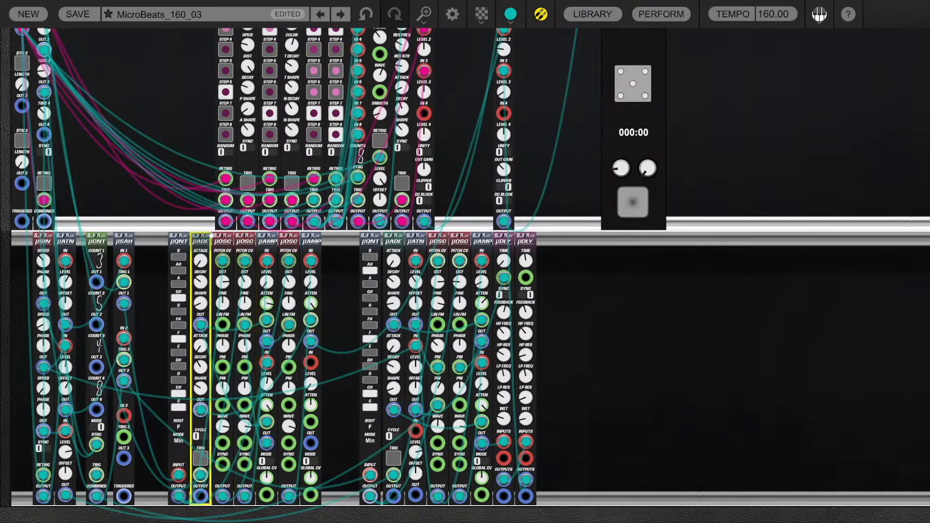
left_click(224, 243)
left_click(243, 241)
left_click(224, 242)
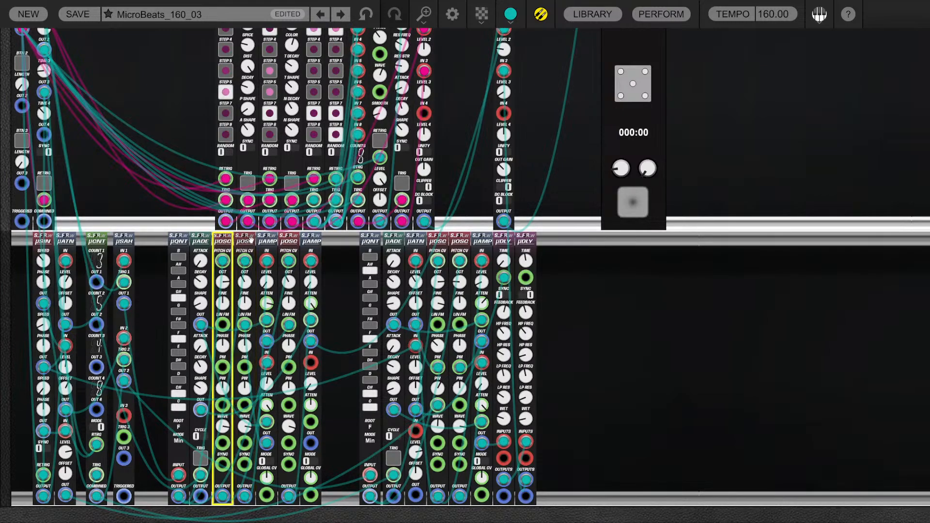
left_click(244, 240)
left_click(225, 241)
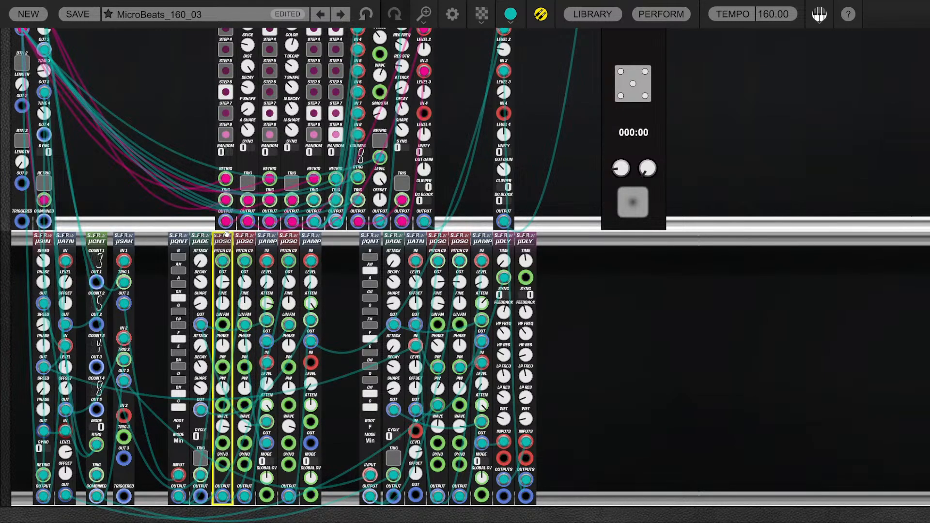
left_click(245, 251)
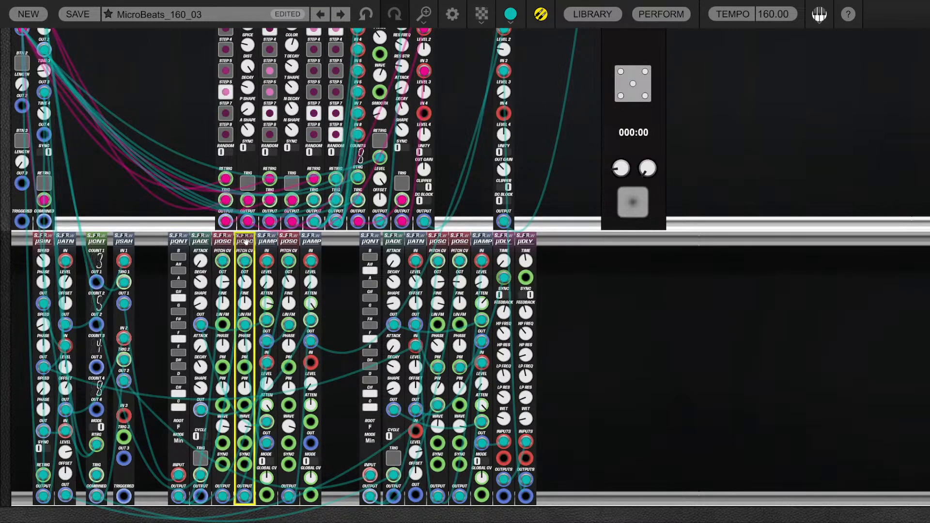
left_click(288, 238)
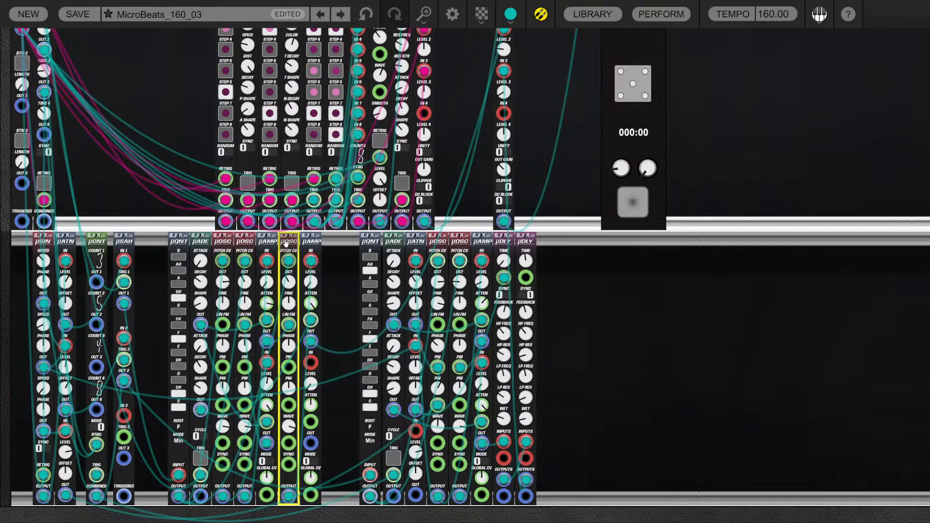
left_click(218, 243)
left_click(242, 241)
left_click(220, 241)
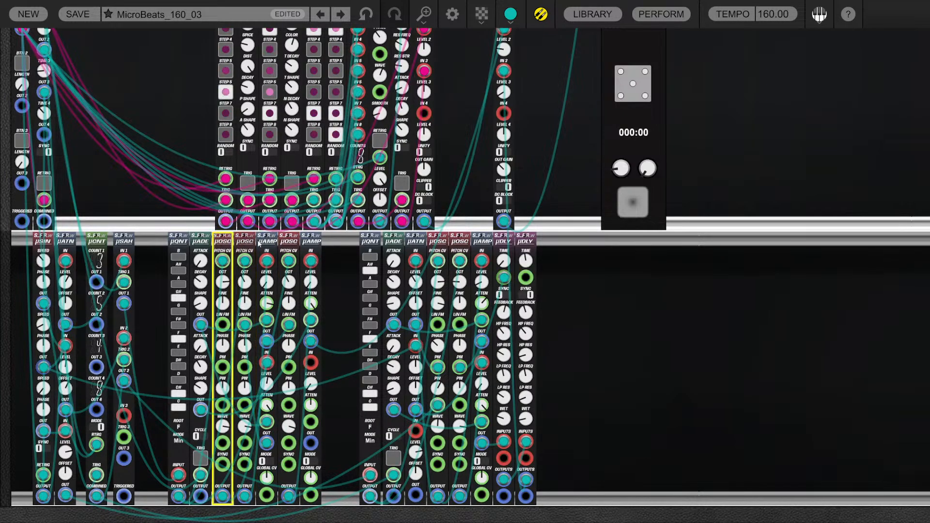
Sweep Level 1 on the first voice's first µAMP up to about 0.95, and bring it back down to readjust it
left_click(260, 238)
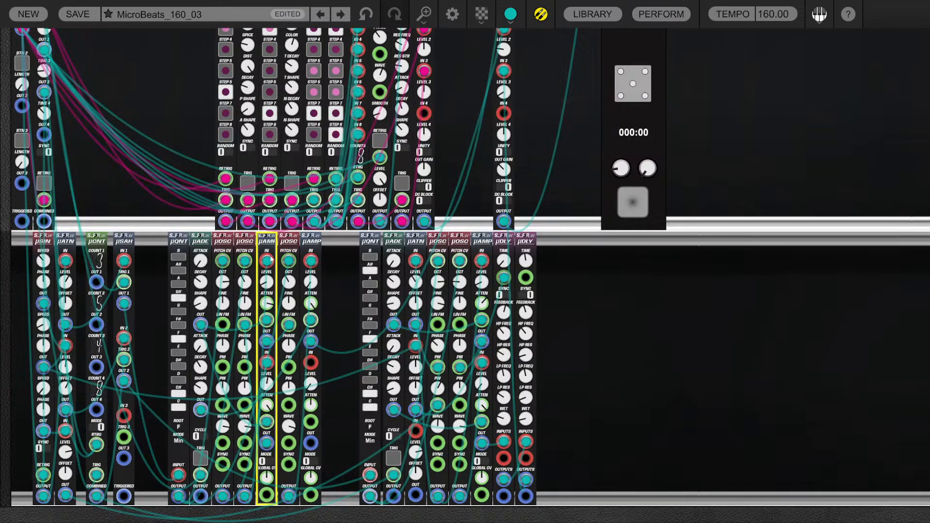
left_click_drag(267, 282, 268, 143)
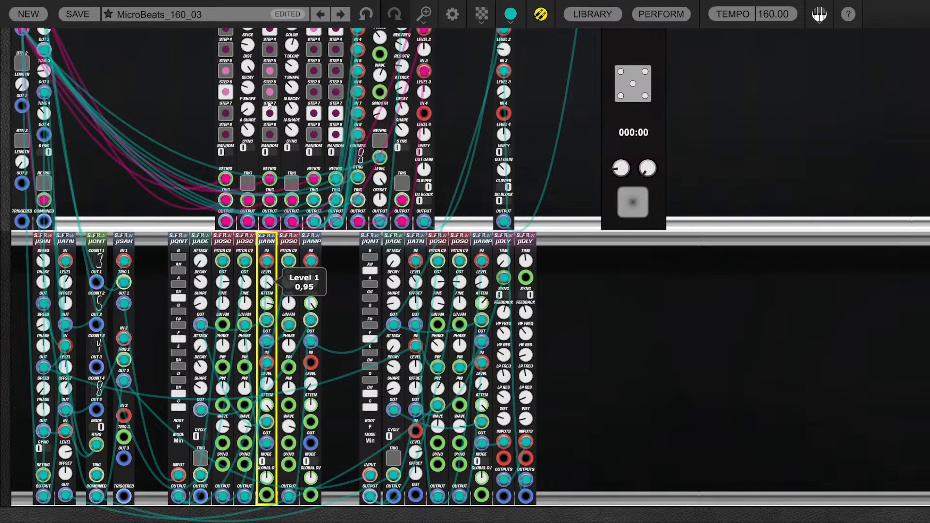
left_click_drag(272, 110, 278, 225)
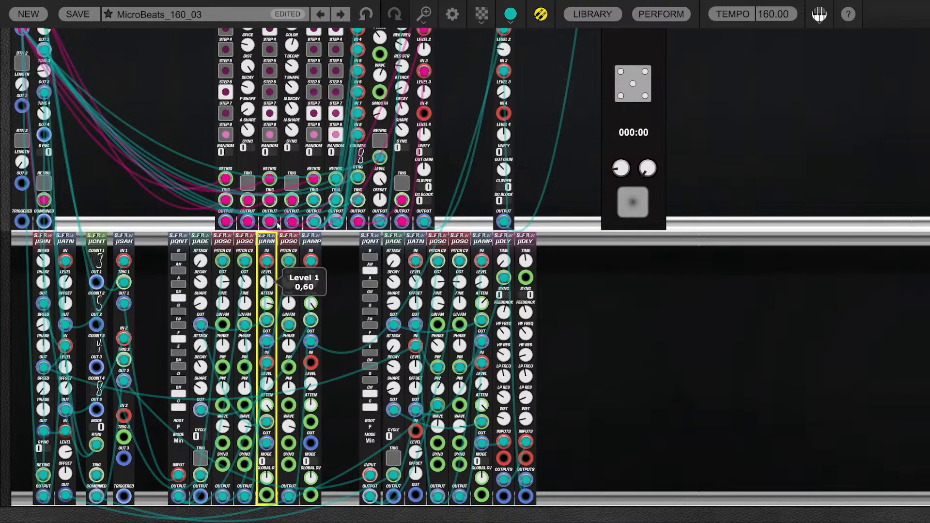
left_click_drag(277, 269, 278, 260)
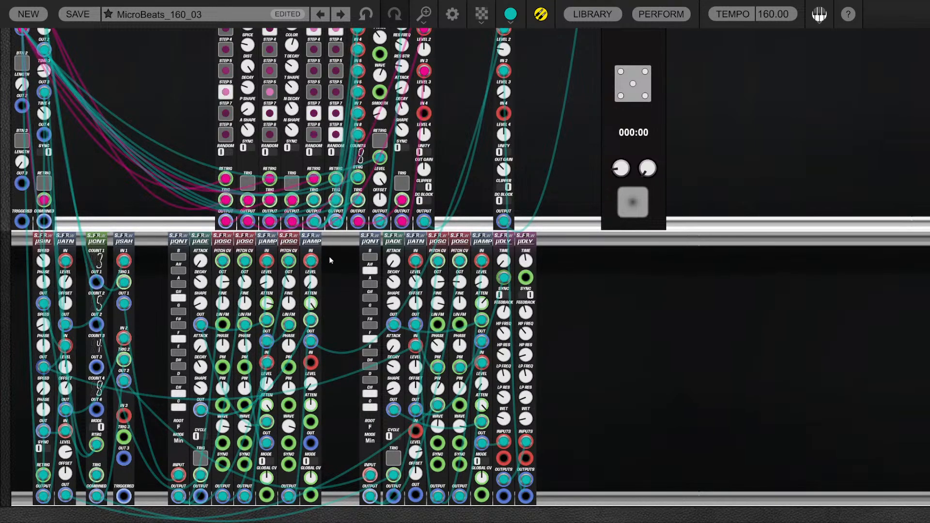
Examine the first voice's third µOSC and second µAMP to review how they are patched
left_click(293, 242)
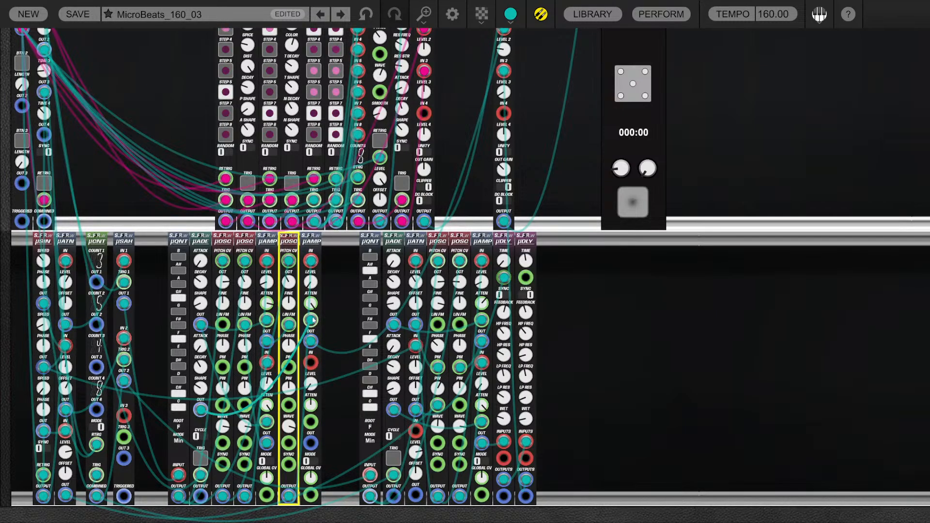
left_click(310, 282)
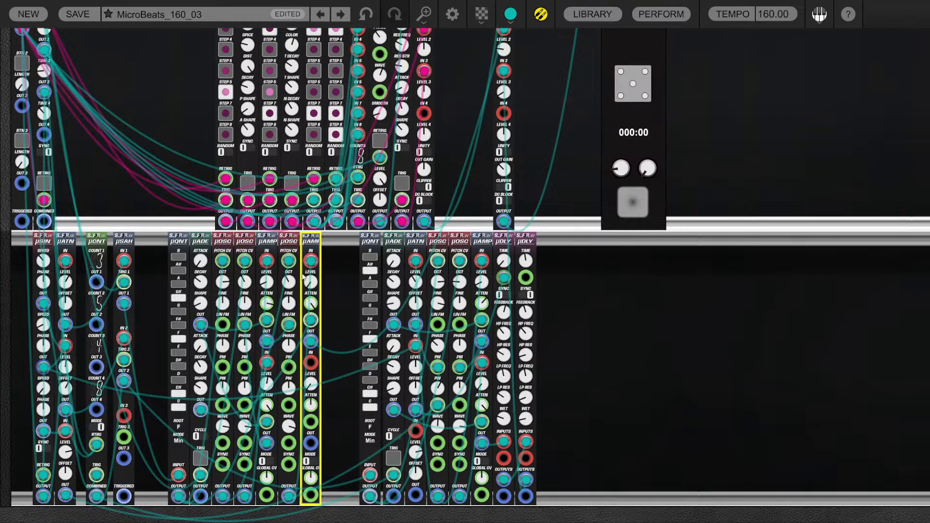
left_click(596, 259)
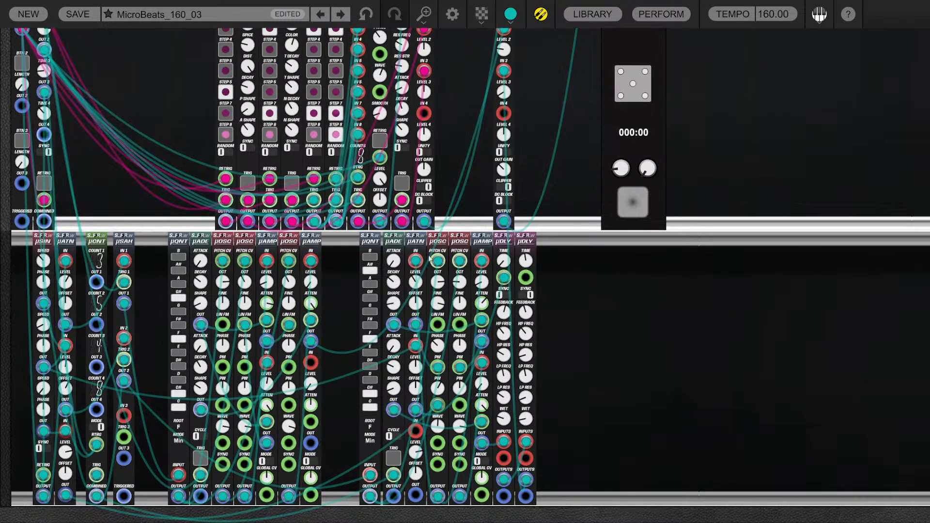
Examine the second voice's two µOSC oscillators, µAMP and first µDLY to follow their modulation and output patching
left_click(438, 239)
left_click(460, 239)
left_click(438, 240)
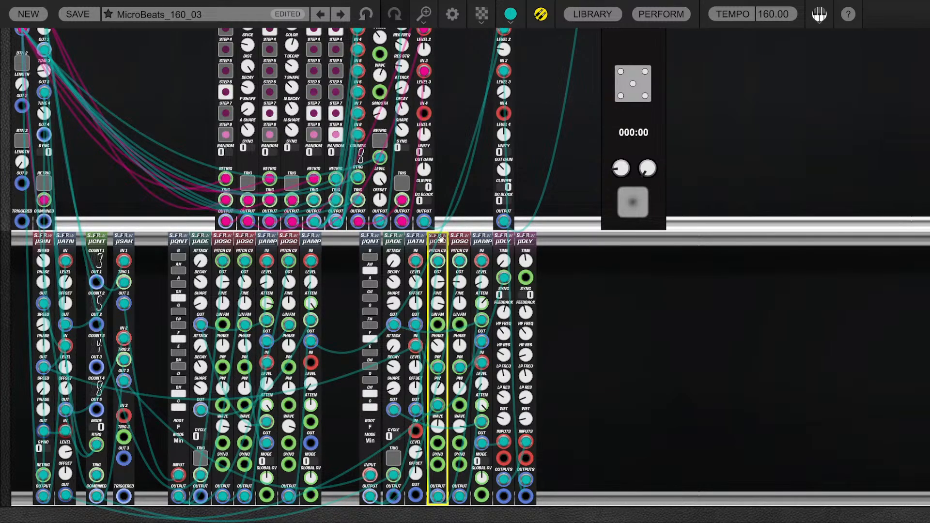
mouse_move(441, 310)
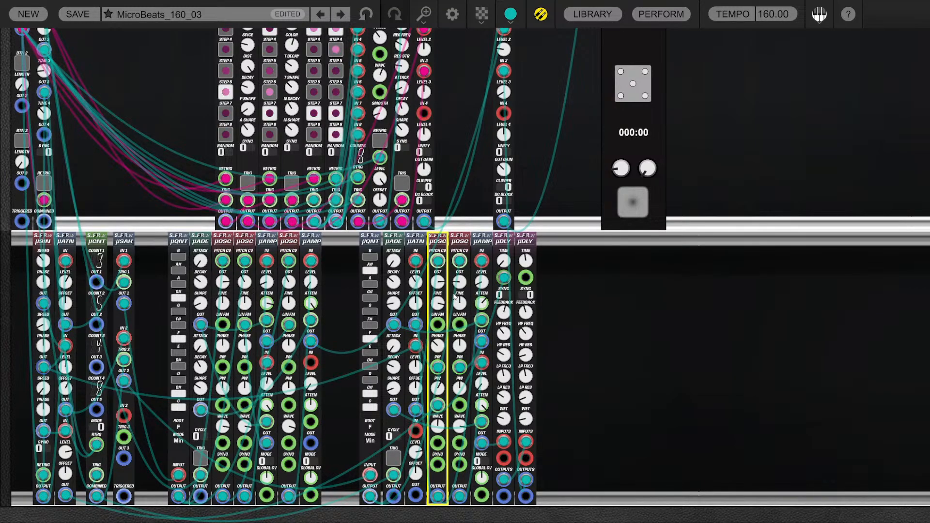
left_click(461, 241)
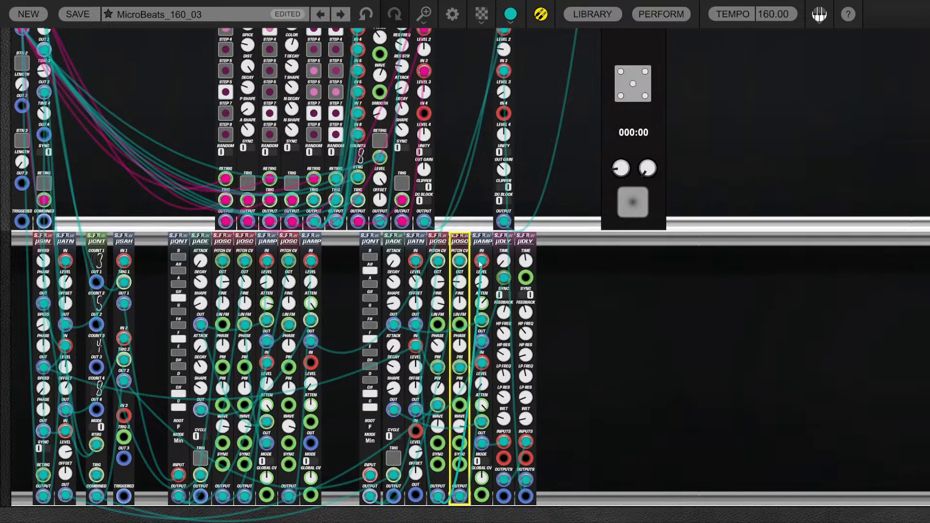
left_click(480, 238)
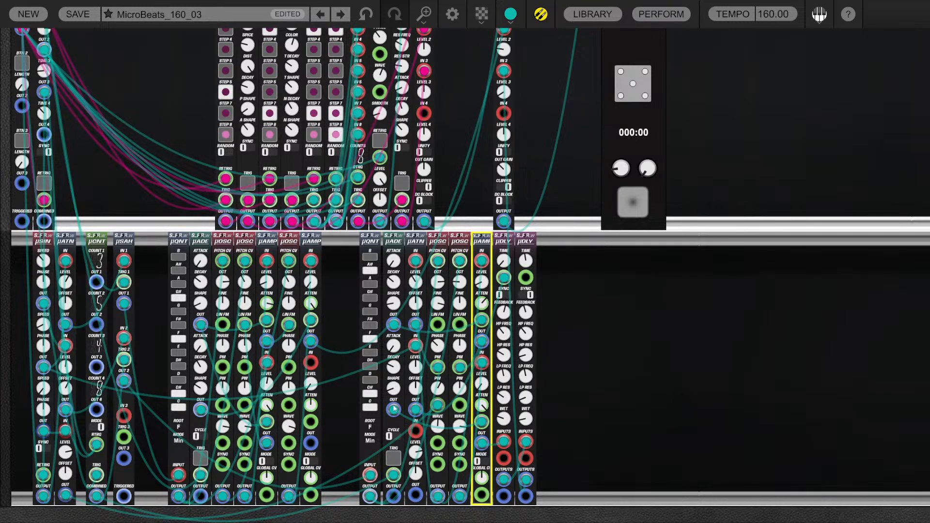
left_click(504, 242)
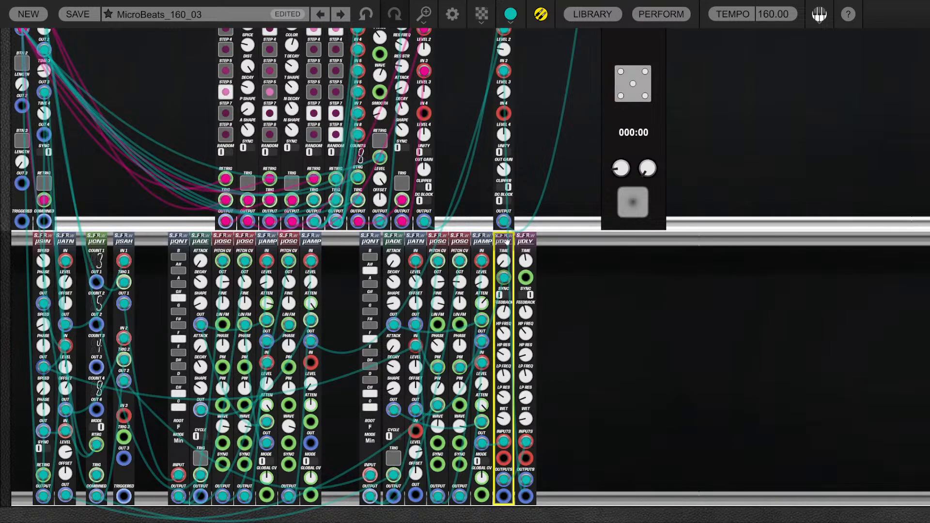
mouse_move(505, 266)
mouse_move(416, 371)
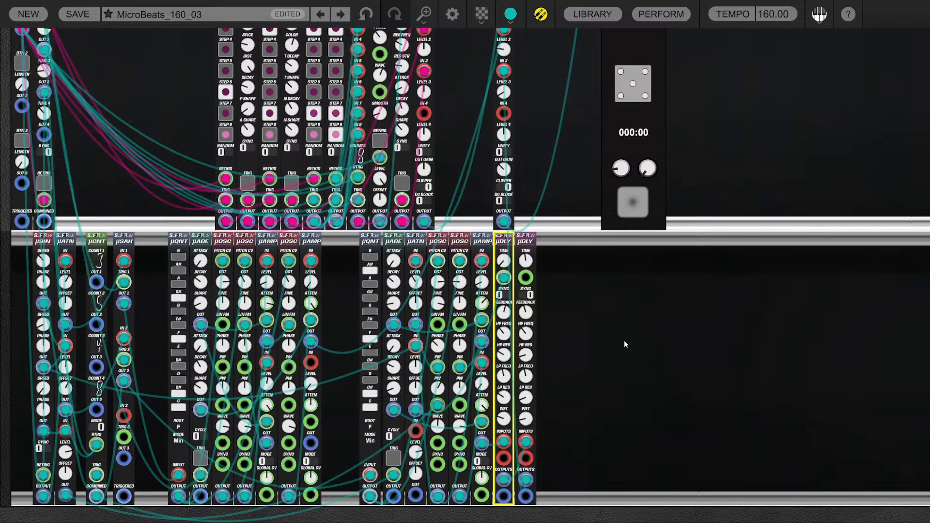
Turn Wet on the second µDLY down to 0.00, and bring it back up to about 0.18
left_click(525, 419)
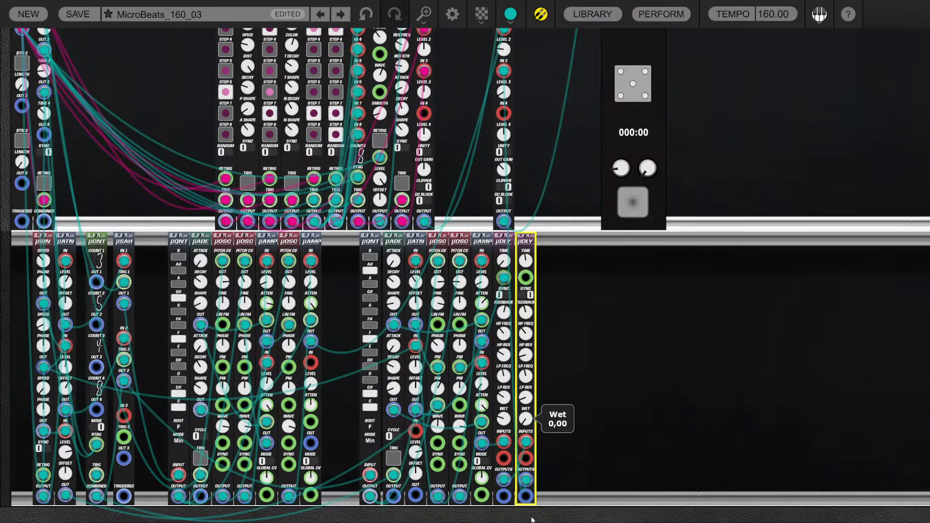
left_click_drag(531, 520, 528, 480)
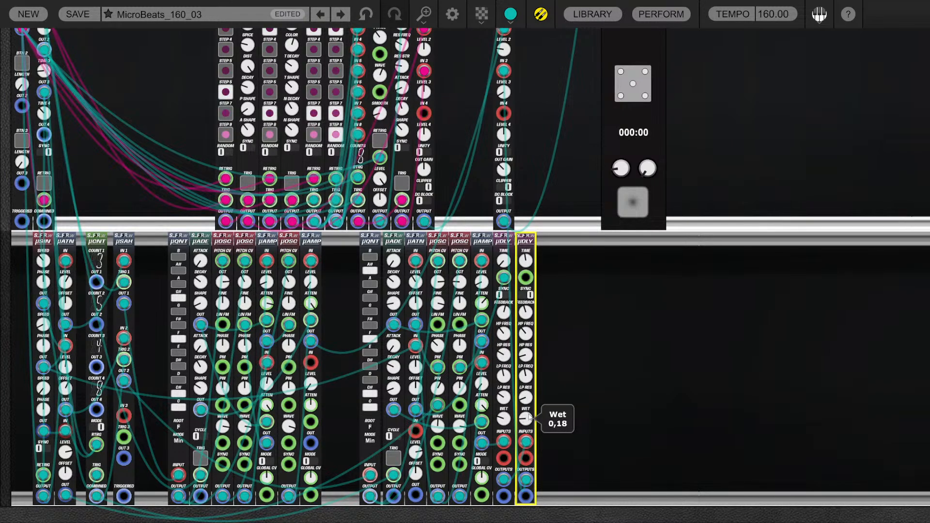
left_click(624, 428)
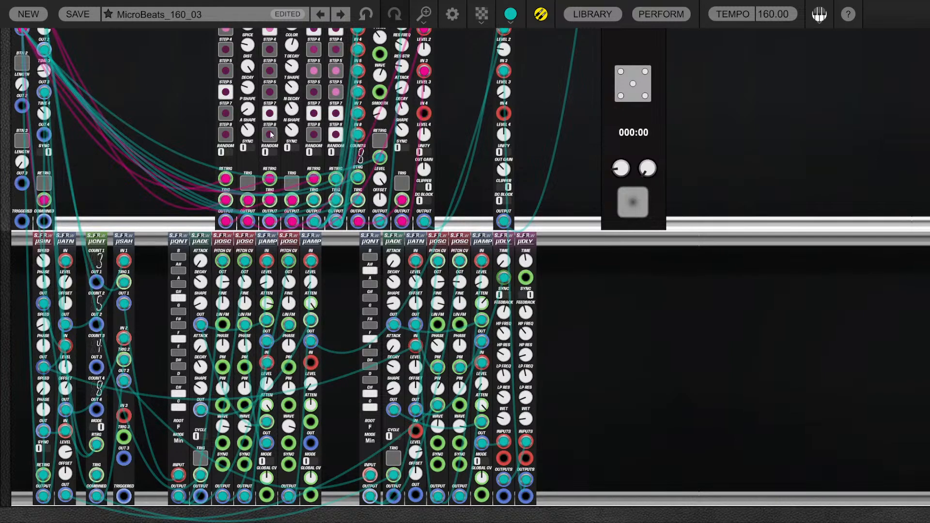
Save the preset as MicroBeats_160_03 in User Presets under the Micro Modules category, as an Instrument
left_click(77, 14)
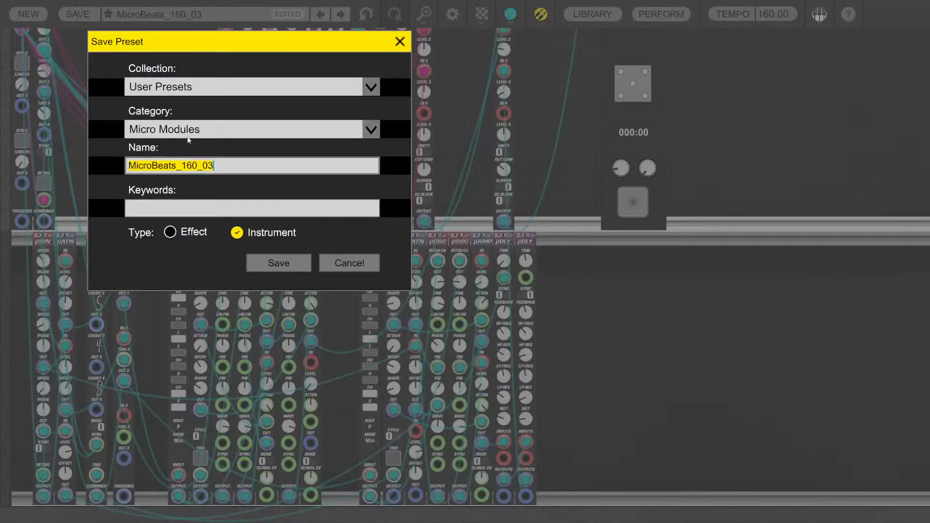
left_click(279, 267)
left_click(439, 287)
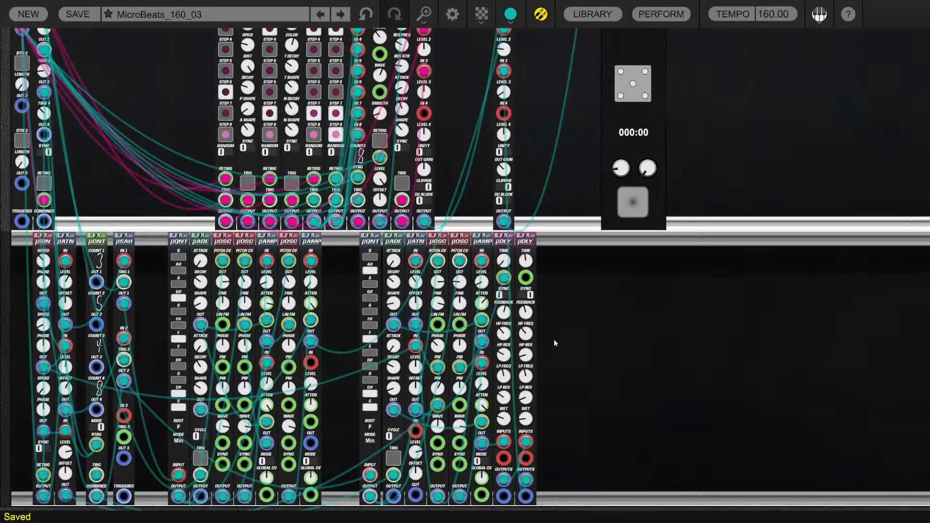
Delete all the modules in the lower row, keeping only the upper-row drum section
left_click_drag(673, 323, 1, 274)
key("Delete")
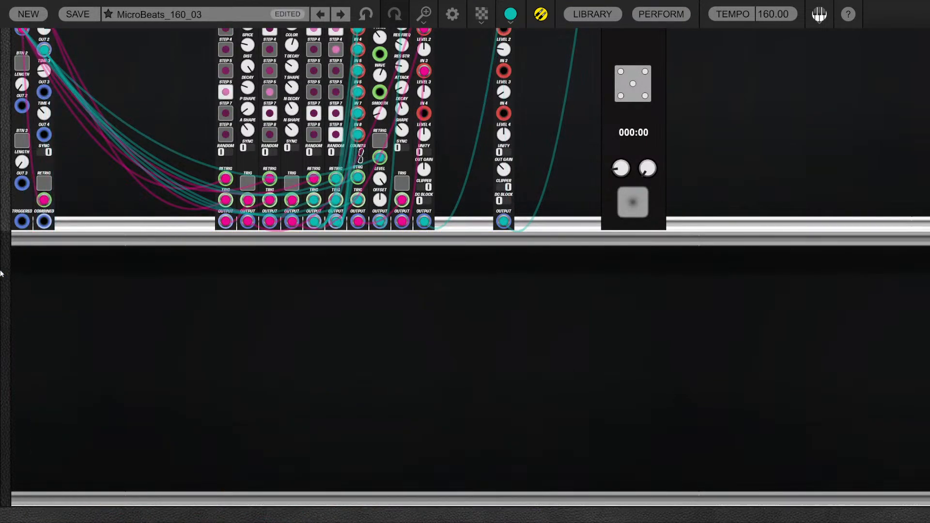
scroll(206, 292, "up", 4)
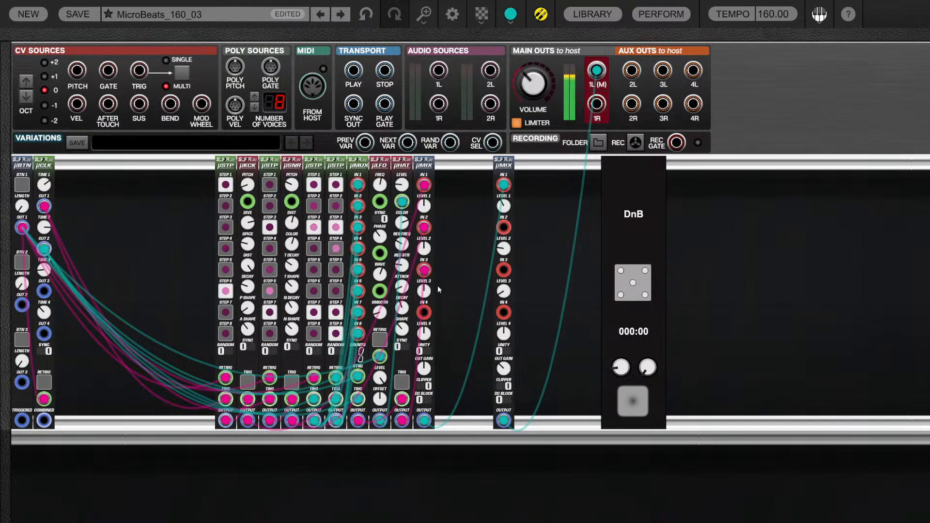
Examine the four µSTP step sequencers in the upper row to review the drum patterns
left_click(236, 294)
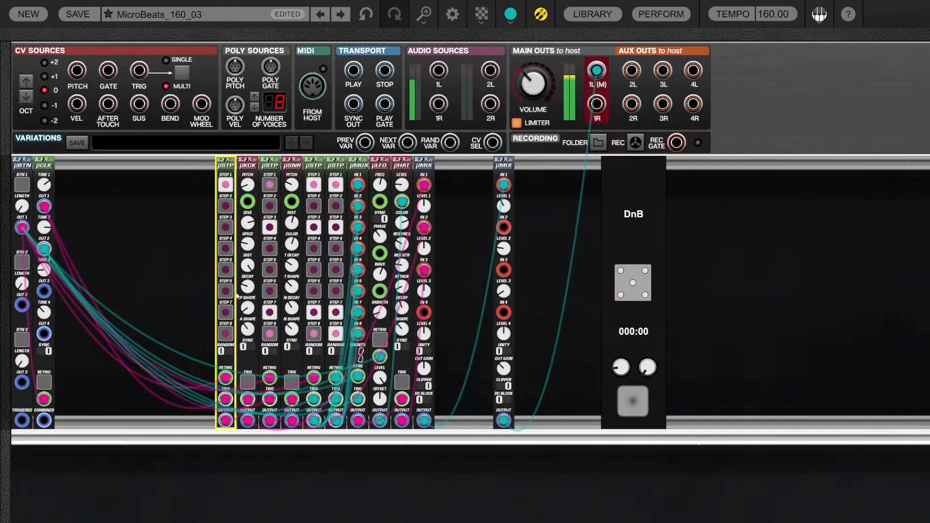
left_click(269, 274)
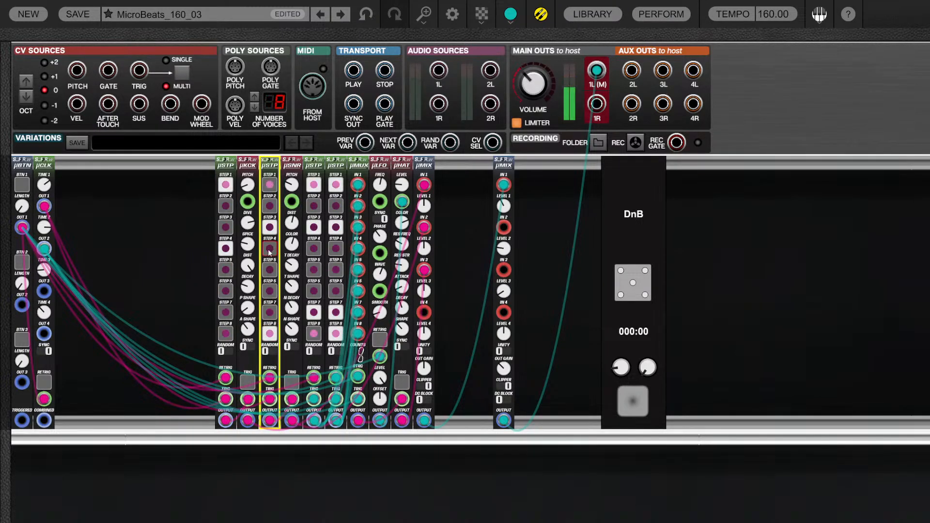
left_click(339, 270)
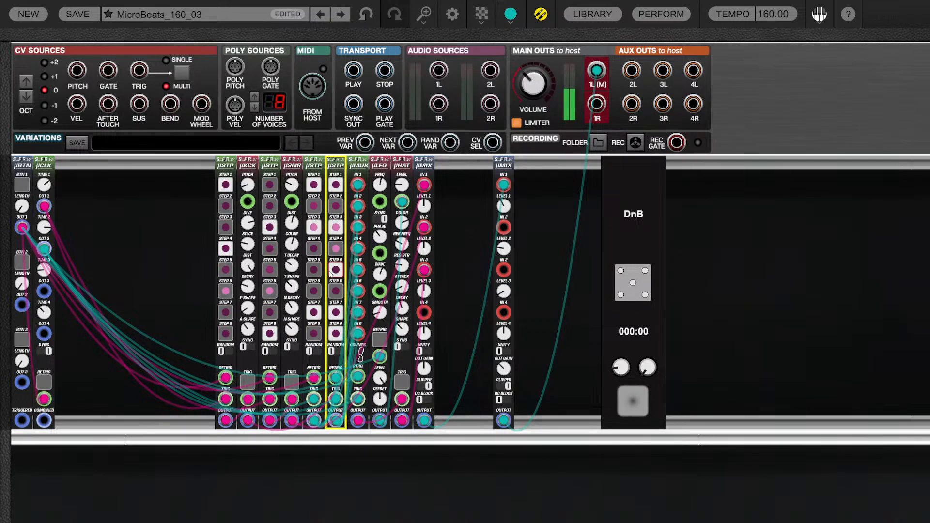
left_click(310, 313)
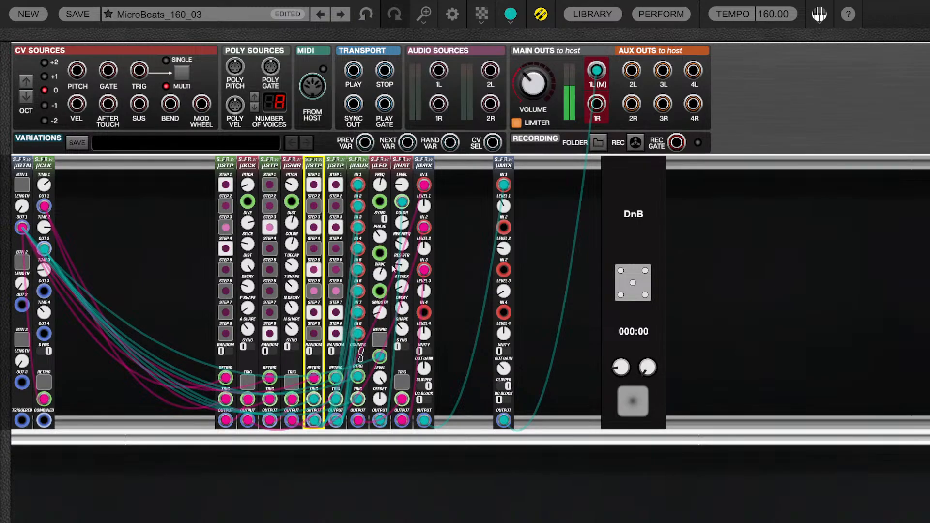
left_click(326, 213)
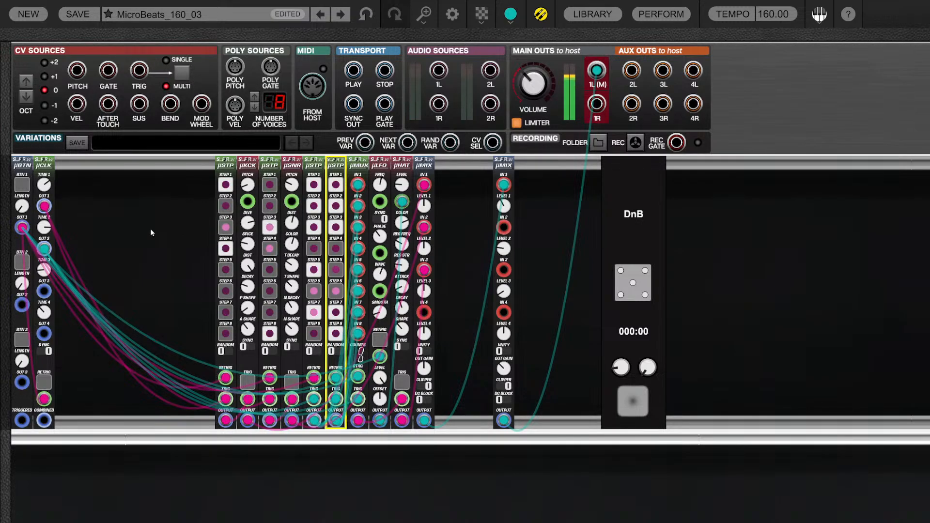
Add two Micro Oscillator modules side by side in the empty lower row, and a Micro Noise at the row's start
scroll(152, 221, "down", 1)
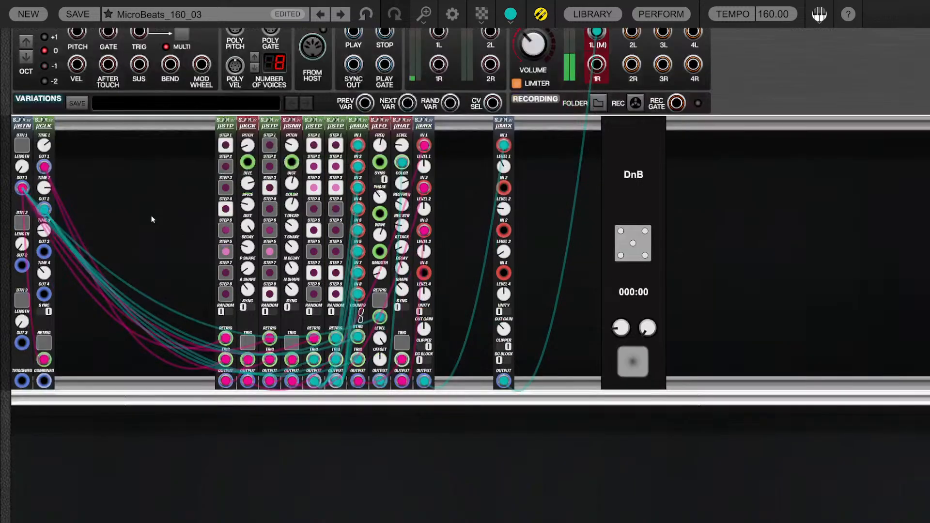
scroll(152, 219, "down", 2)
left_click(593, 14)
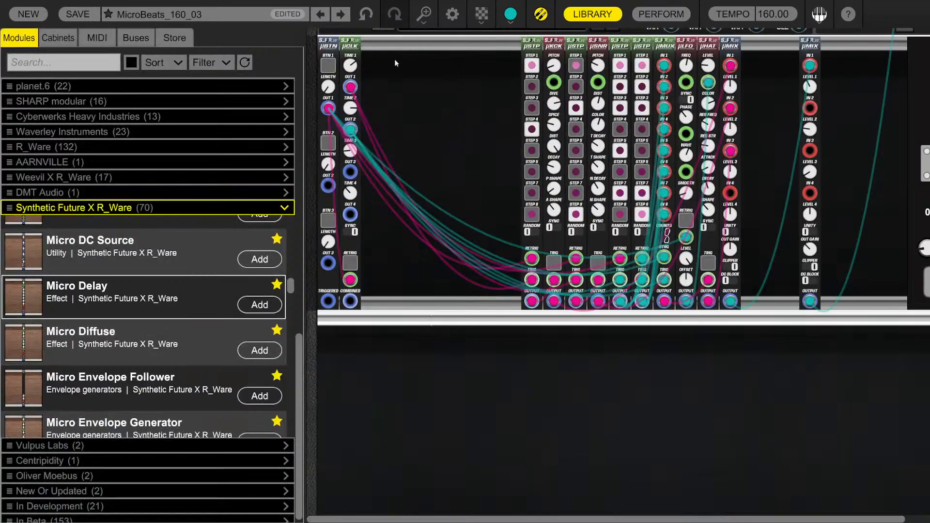
scroll(160, 345, "down", 7)
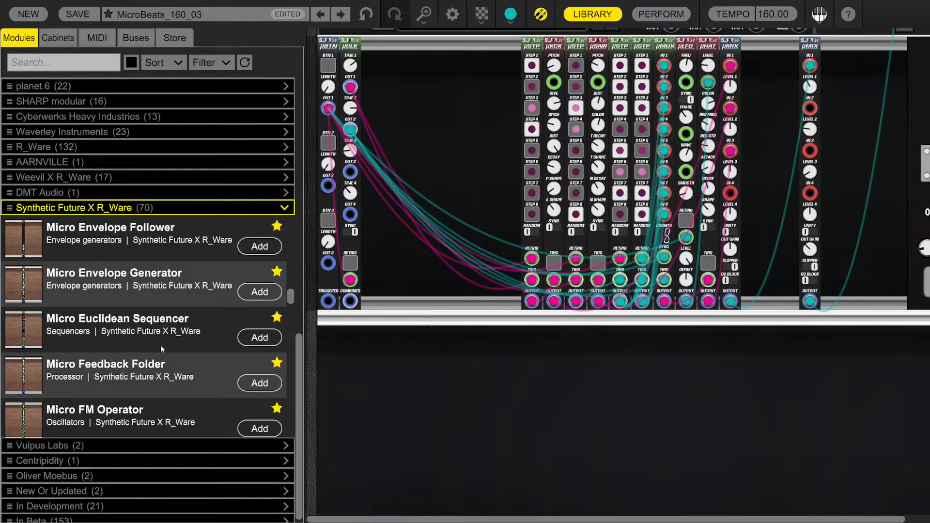
scroll(144, 344, "up", 4)
scroll(144, 344, "up", 11)
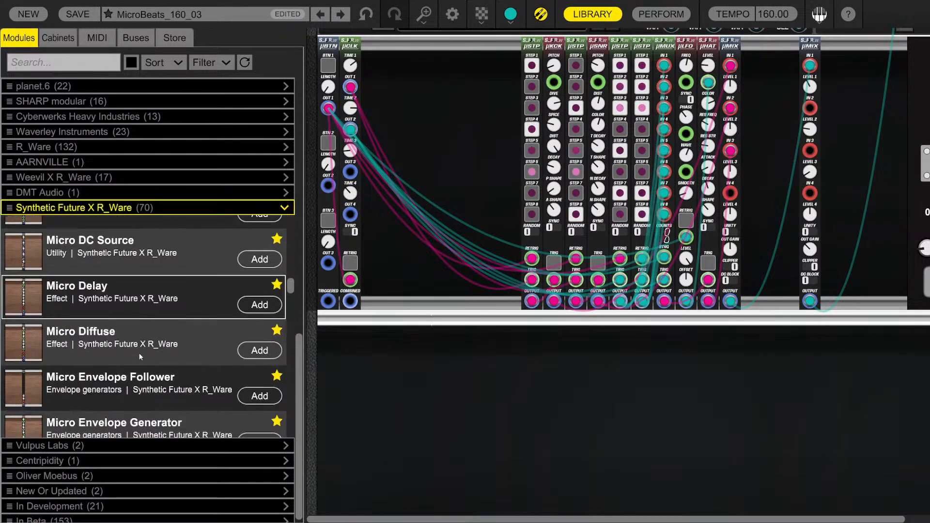
scroll(138, 353, "down", 4)
scroll(139, 356, "down", 20)
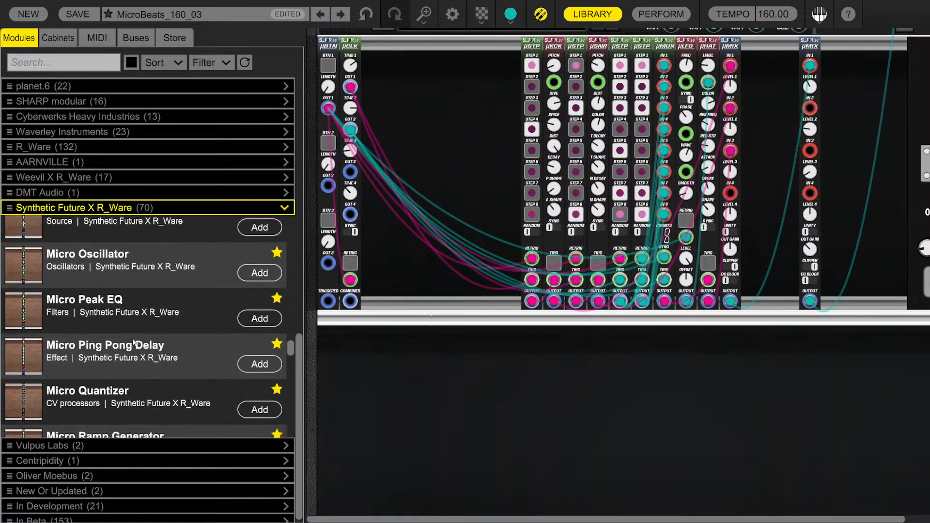
scroll(133, 341, "up", 12)
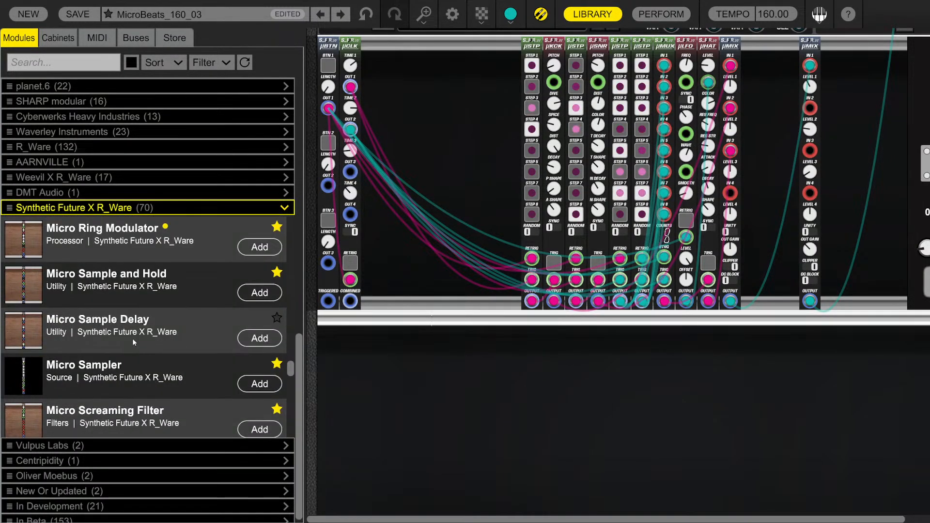
scroll(106, 312, "up", 3)
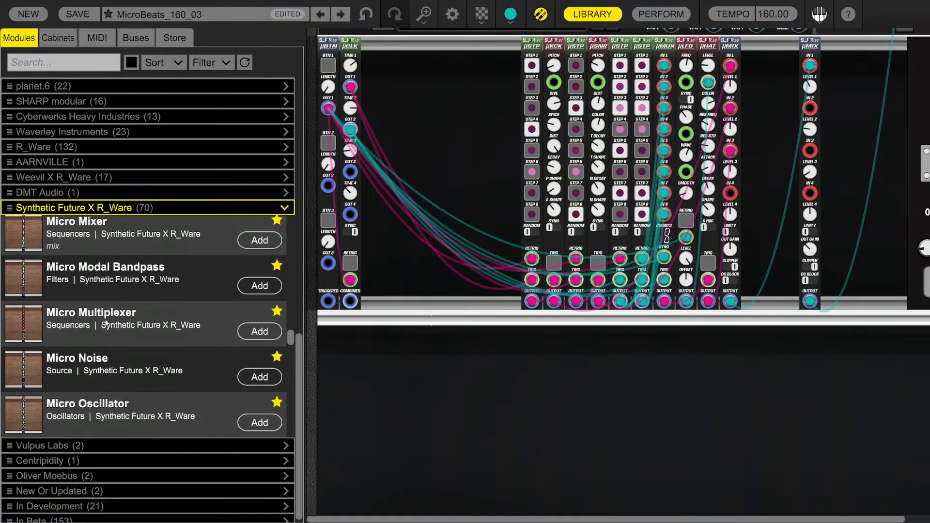
left_click_drag(77, 412, 414, 321)
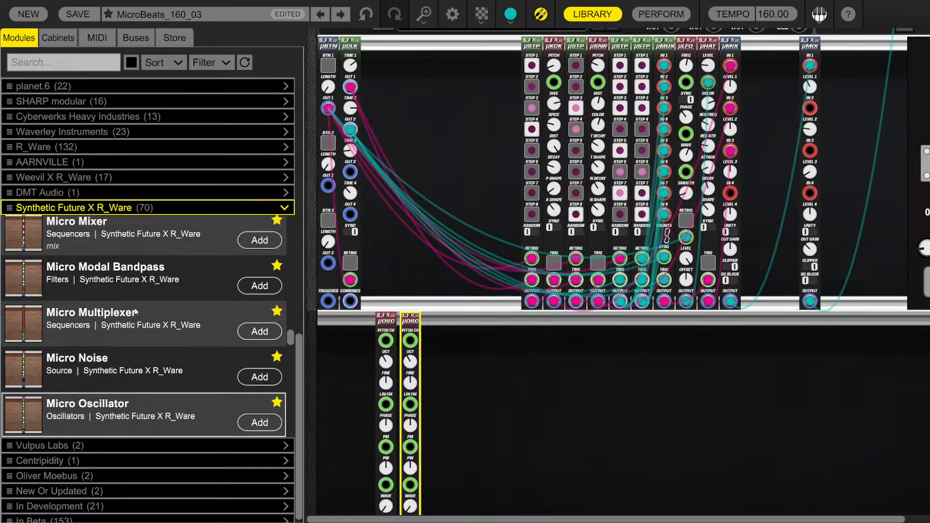
left_click_drag(130, 351, 310, 359)
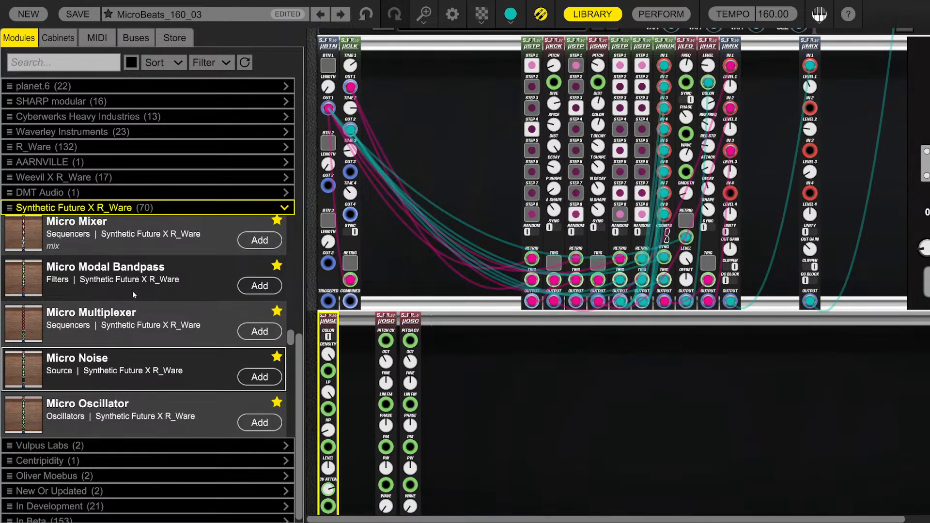
Add a Micro Amplifier after the second µOSC and a Micro AD Envelope directly beside the µNSE
scroll(156, 328, "up", 3)
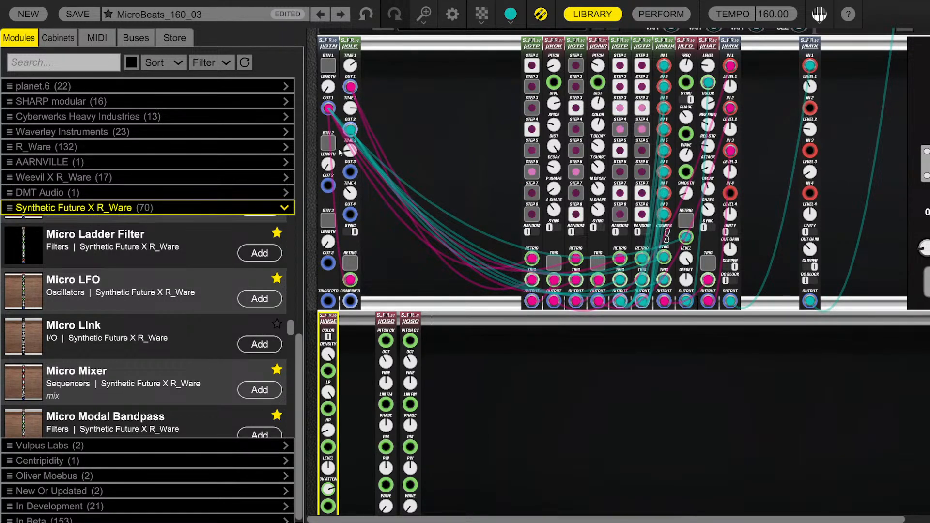
scroll(86, 249, "down", 3)
scroll(86, 263, "up", 15)
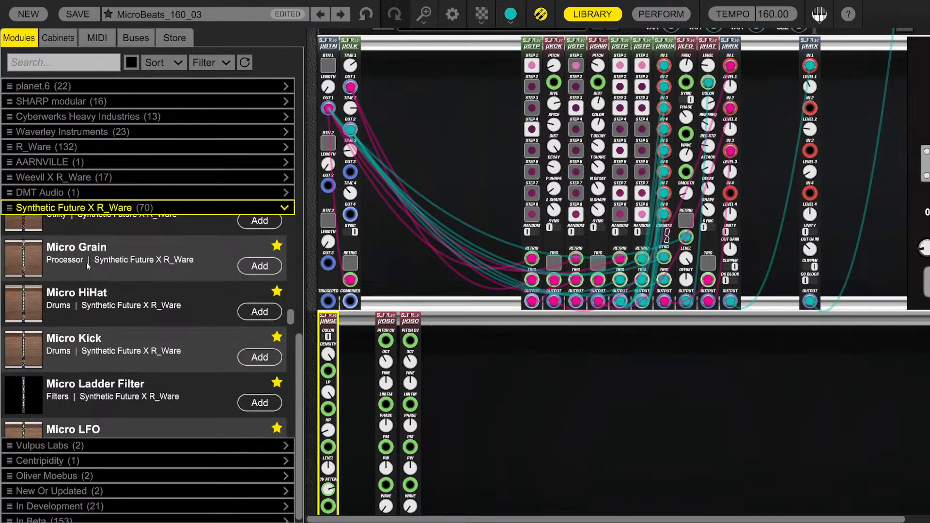
scroll(87, 281, "up", 5)
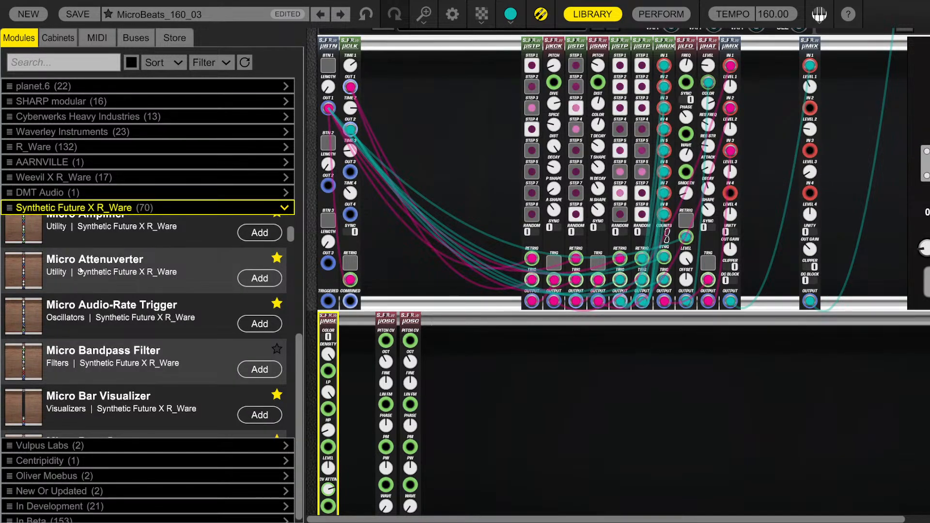
scroll(82, 286, "up", 3)
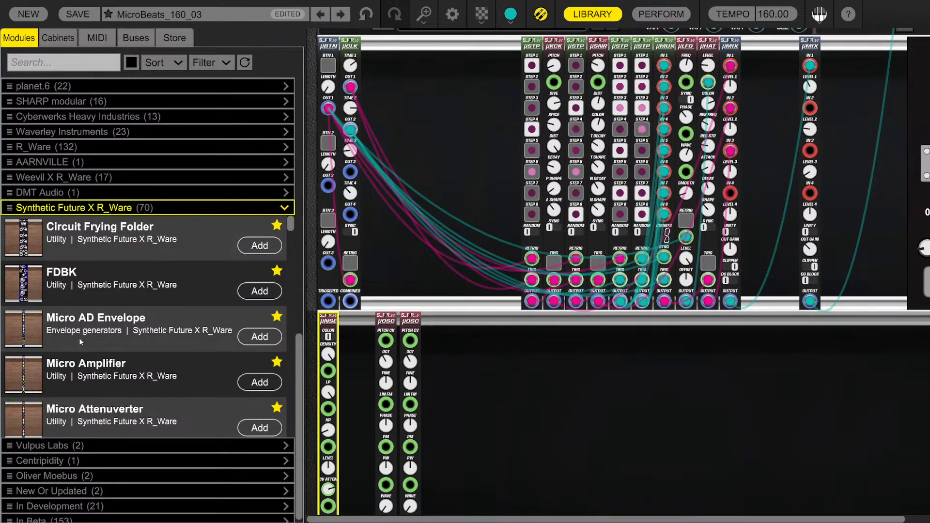
left_click_drag(80, 342, 480, 361)
left_click_drag(97, 329, 357, 323)
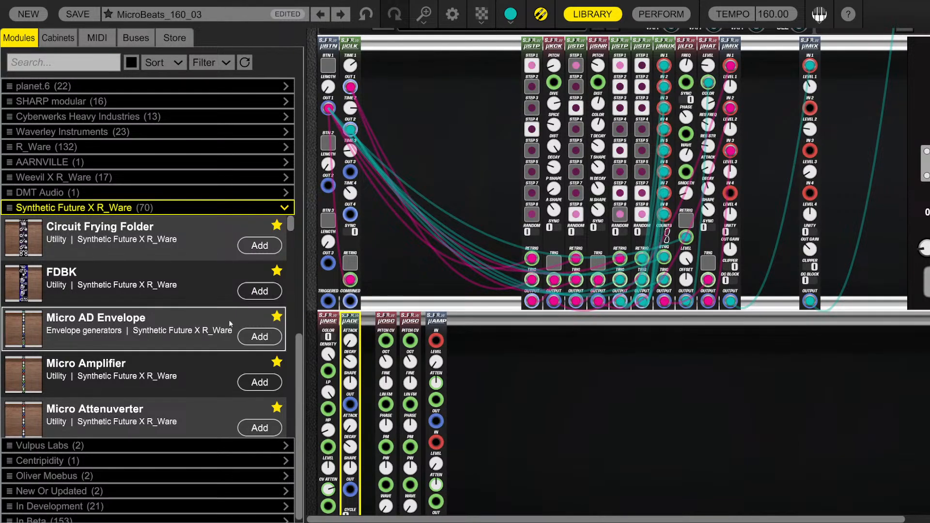
Look through the Synthetic Future X R_Ware modules for another module for the lower row
scroll(199, 324, "down", 3)
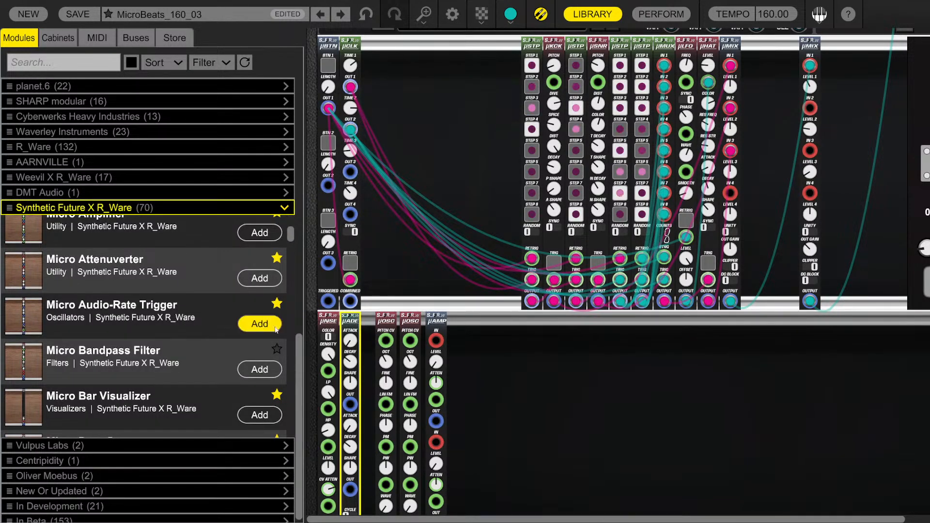
scroll(130, 297, "down", 3)
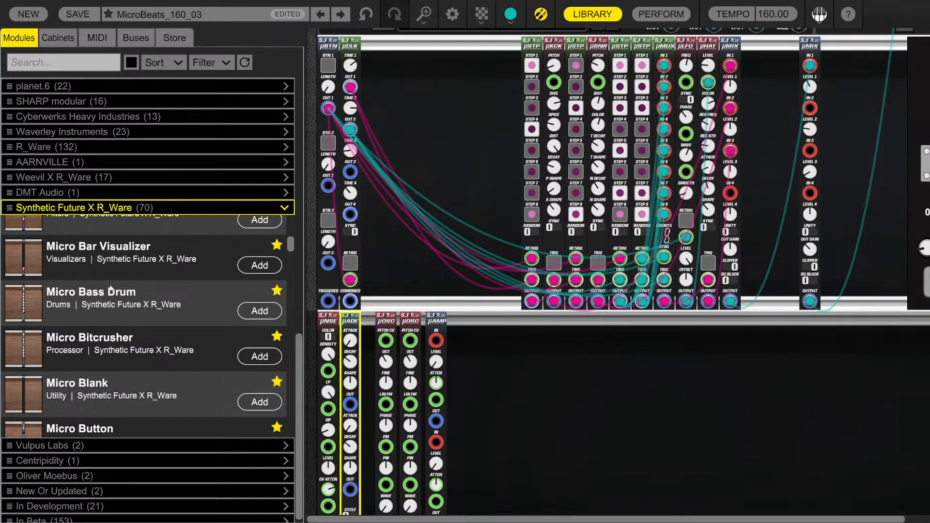
Add a Micro Envelope Generator module between the Micro AD Envelope and the first oscillator in the lower rack row
scroll(133, 324, "down", 9)
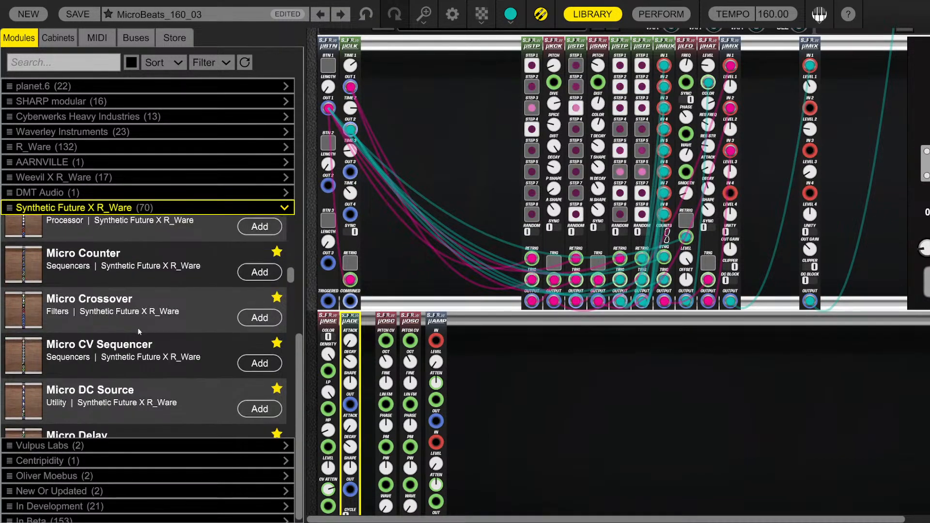
scroll(139, 299, "up", 3)
scroll(139, 298, "down", 7)
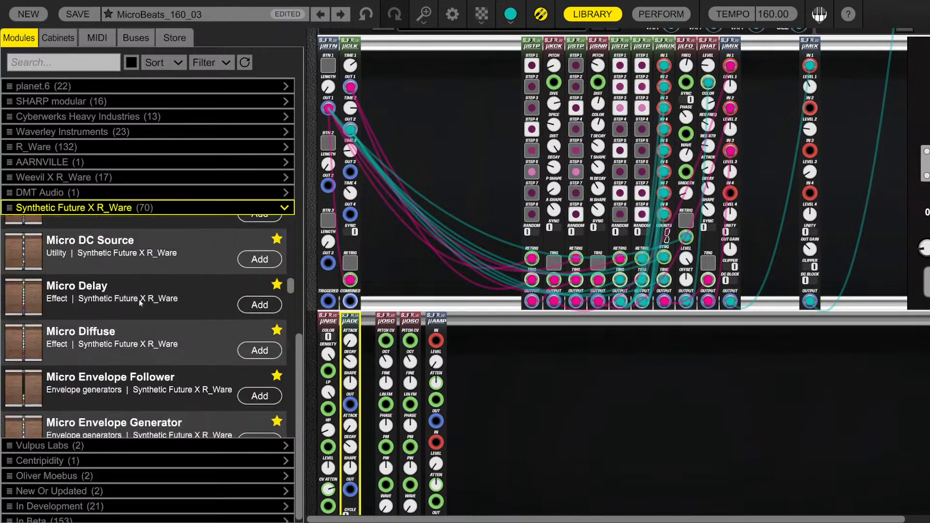
scroll(140, 301, "down", 3)
left_click_drag(281, 297, 372, 317)
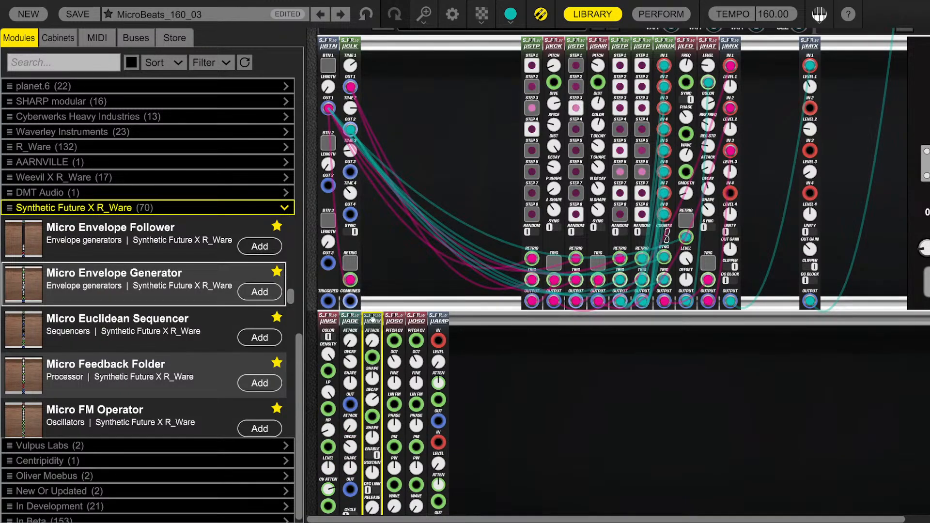
Disable the sustain stage and turn on the decay link on the Micro Envelope Generator
scroll(460, 357, "down", 3)
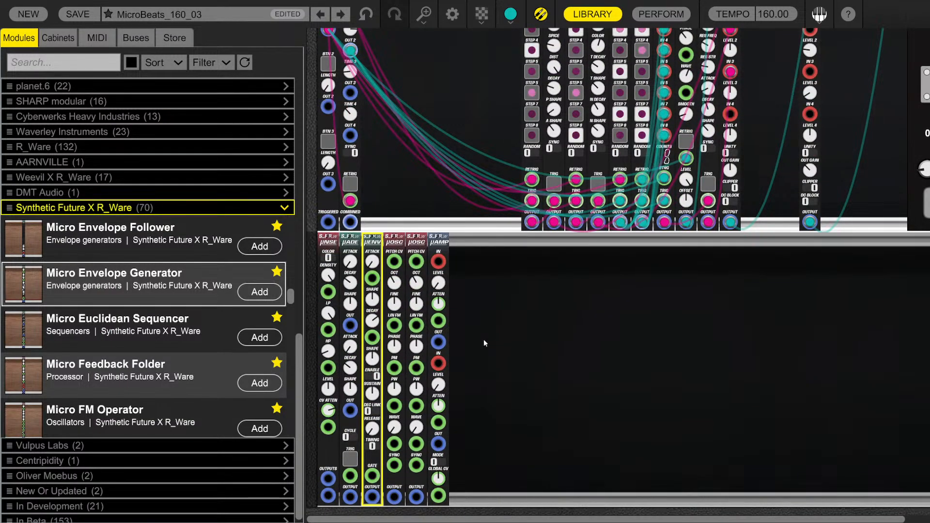
scroll(520, 361, "up", 1)
scroll(500, 356, "up", 1)
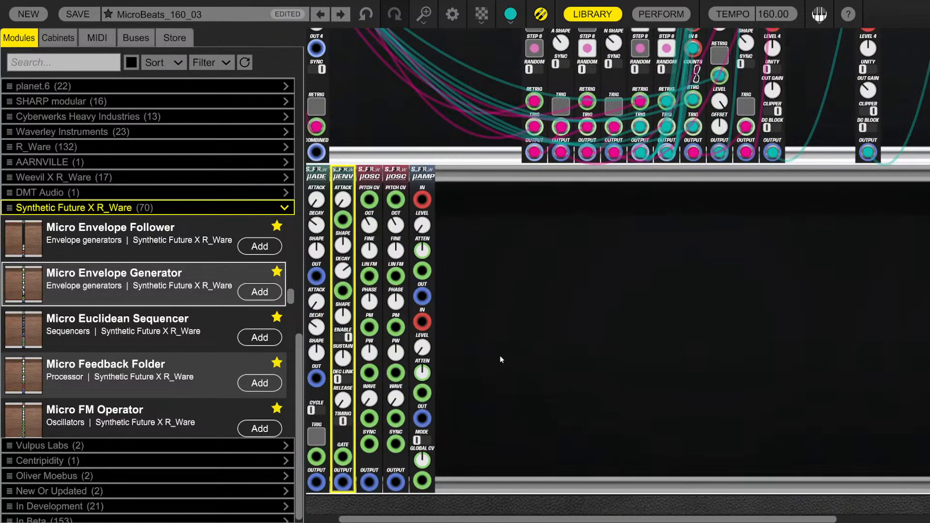
scroll(500, 356, "left", 2)
scroll(556, 354, "up", 1)
scroll(556, 354, "left", 1)
scroll(562, 355, "down", 3)
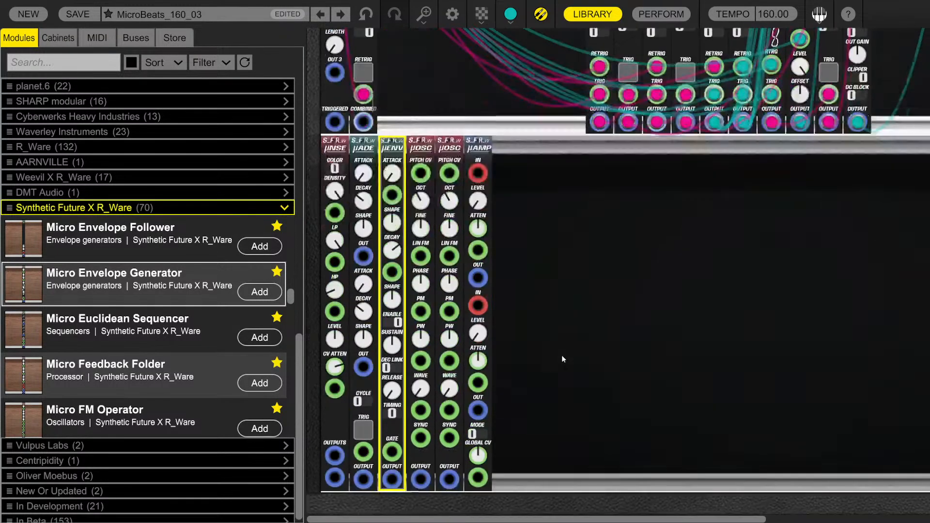
left_click(386, 322)
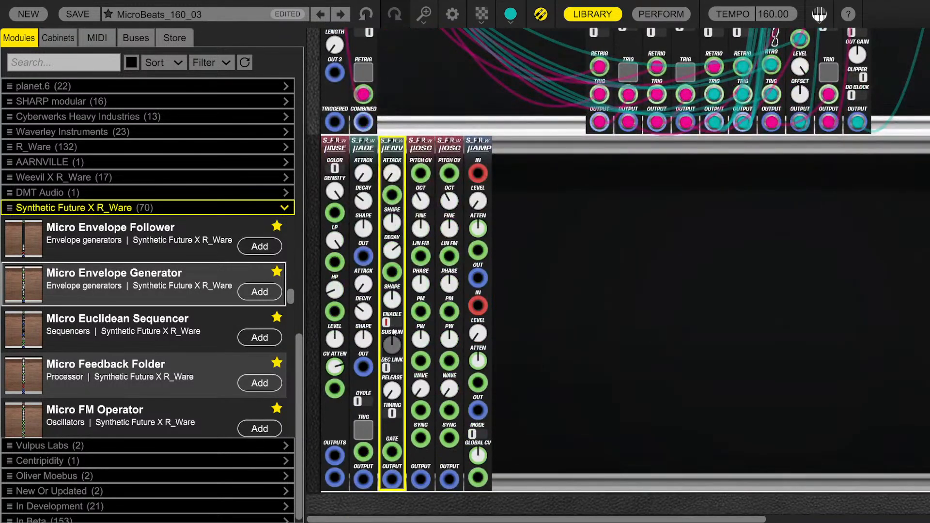
left_click(392, 368)
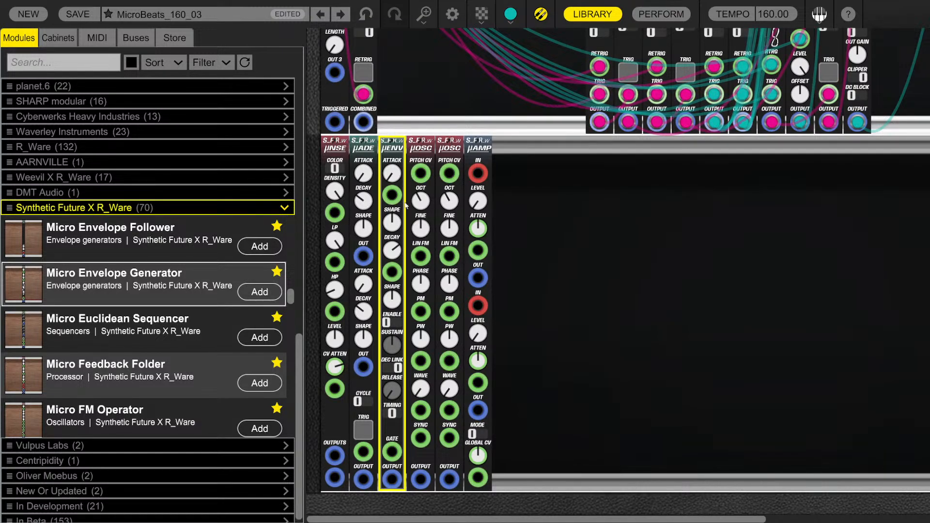
Raise the attack of the Micro Envelope Generator slightly and remove the Micro AD Envelope module
left_click(359, 145)
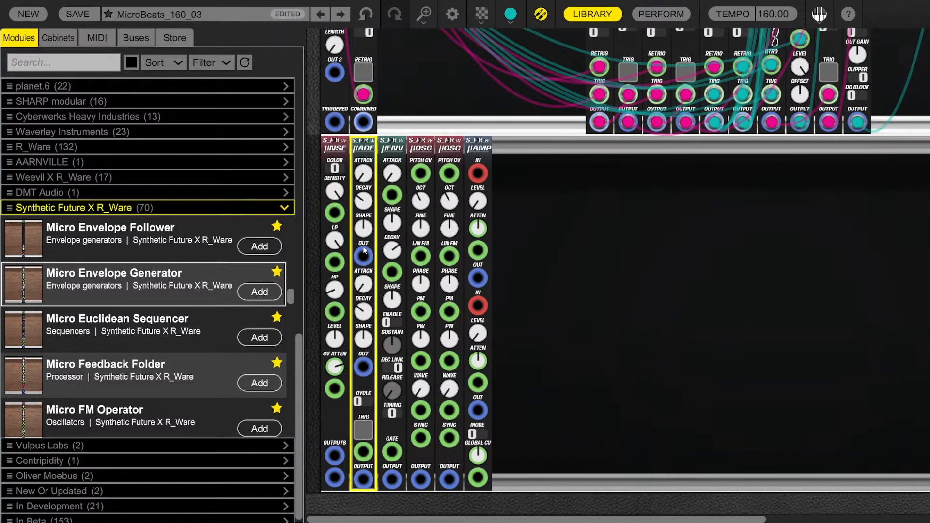
left_click(389, 147)
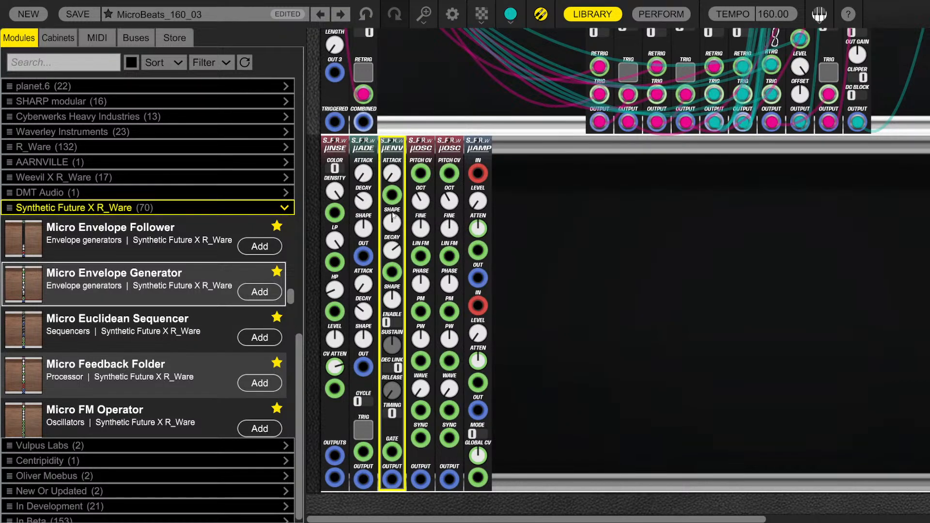
left_click_drag(393, 179, 394, 214)
right_click(367, 157)
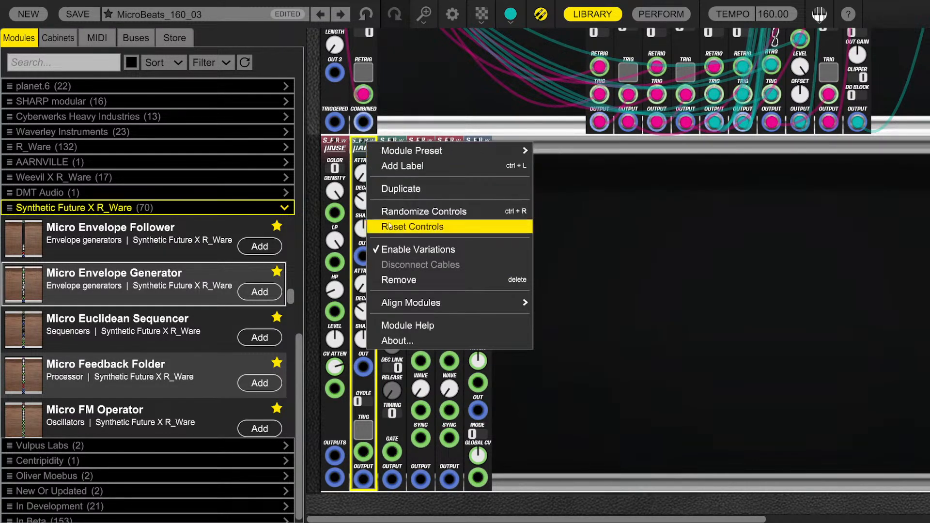
left_click(395, 280)
left_click_drag(371, 155, 440, 144)
left_click(374, 212)
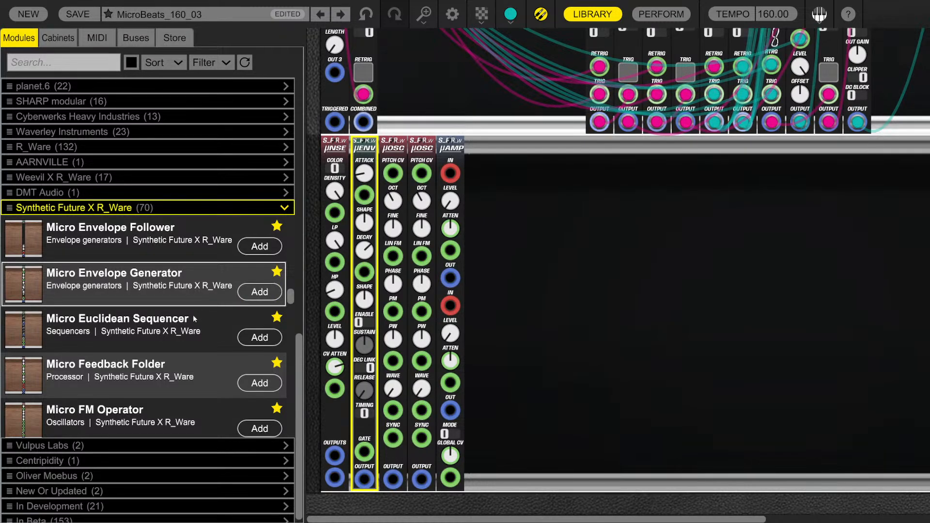
scroll(179, 312, "down", 3)
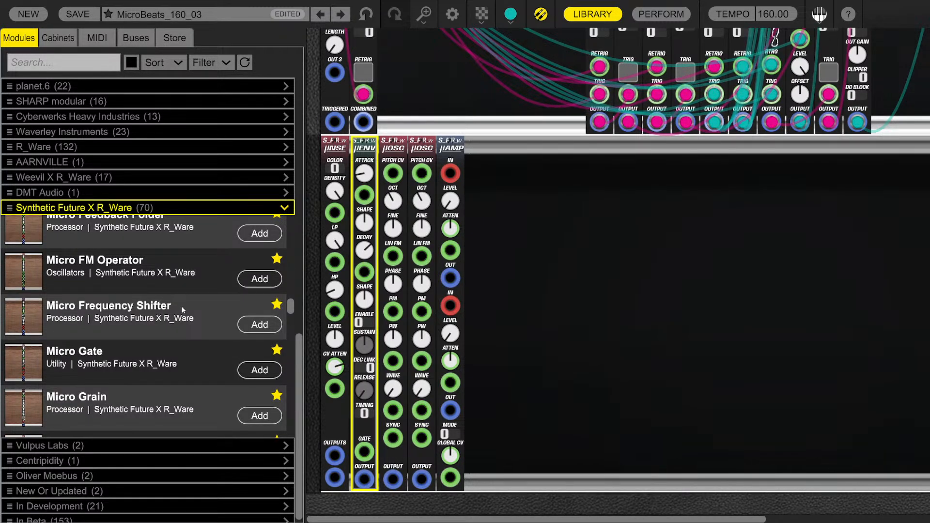
scroll(184, 310, "down", 3)
scroll(183, 310, "down", 3)
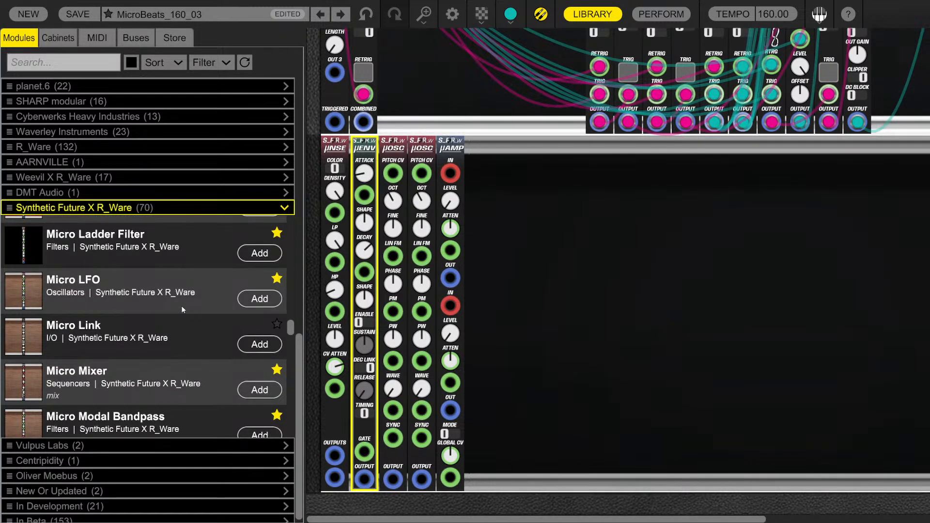
scroll(139, 326, "down", 3)
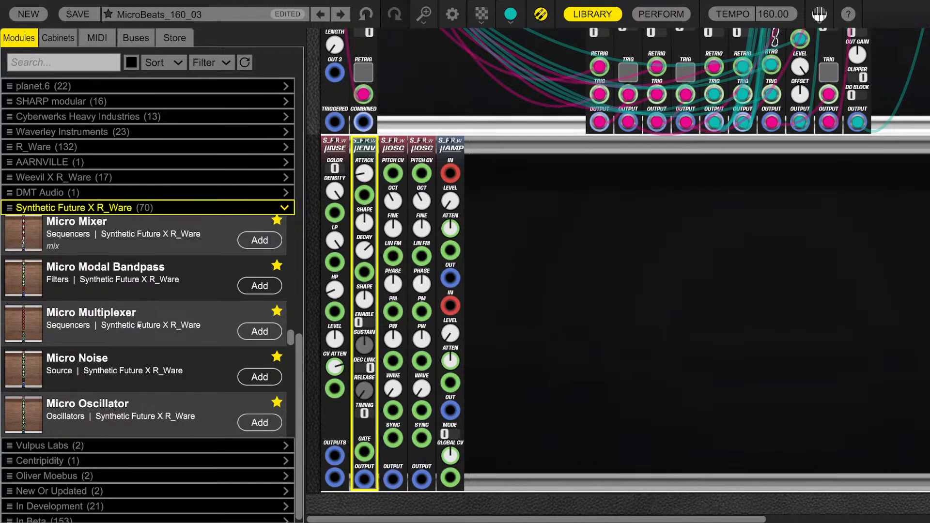
left_click(492, 187)
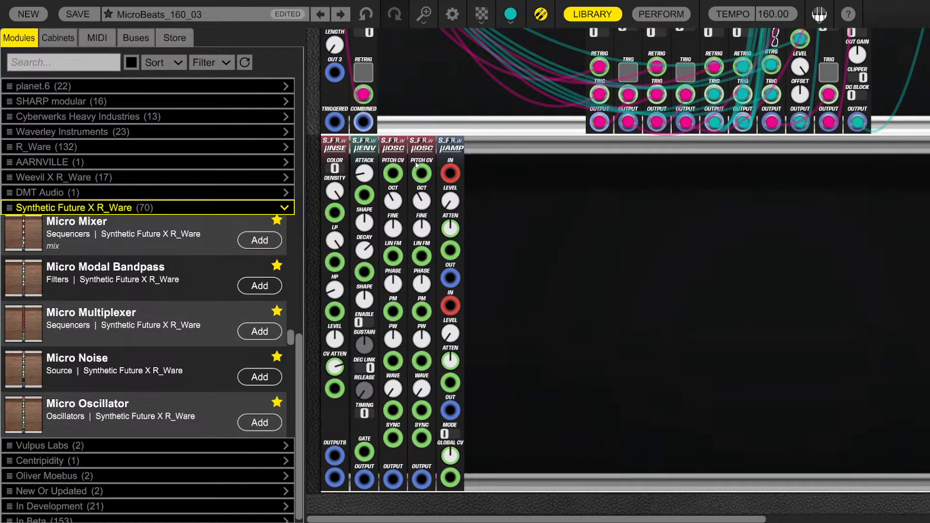
Patch the second oscillator through the Micro Amplifier's first channel into input 2 of the final mixer, with amplifier Level 1 at 0.20
scroll(487, 166, "down", 2)
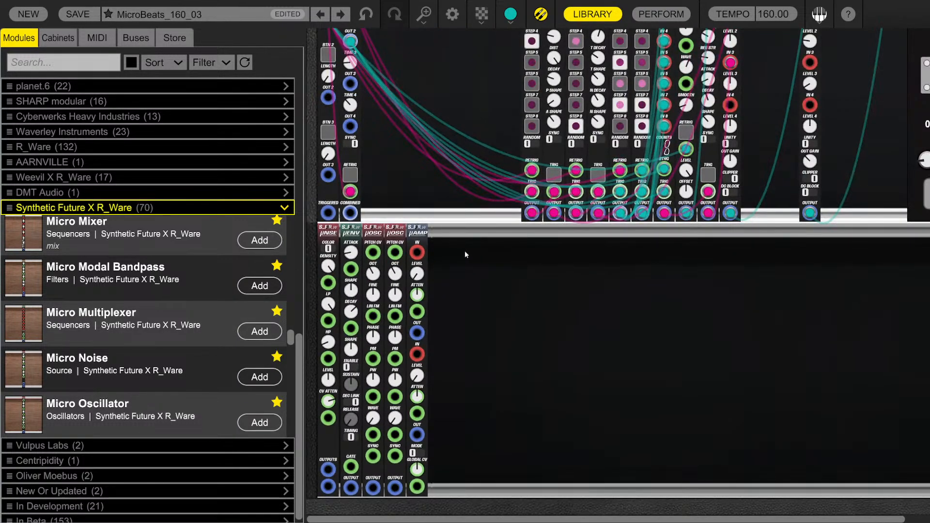
scroll(468, 259, "down", 2)
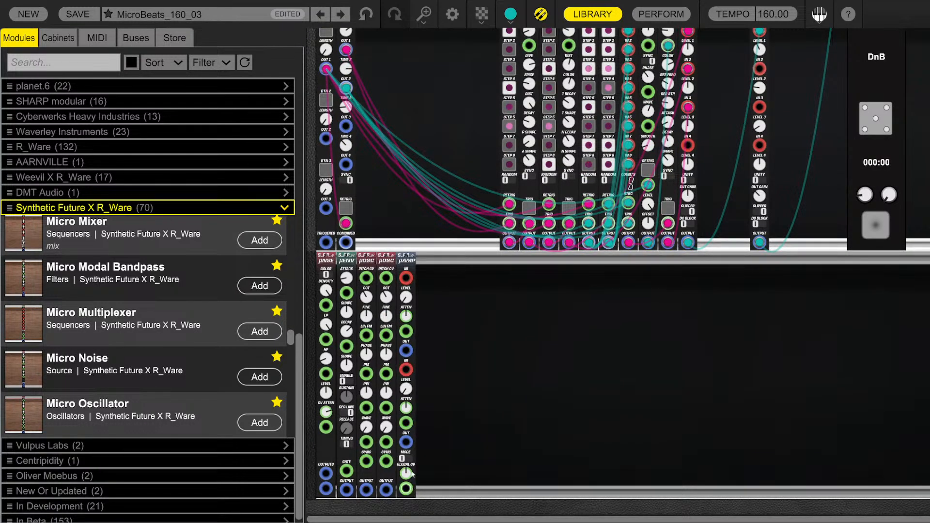
left_click_drag(406, 350, 759, 69)
left_click(759, 85)
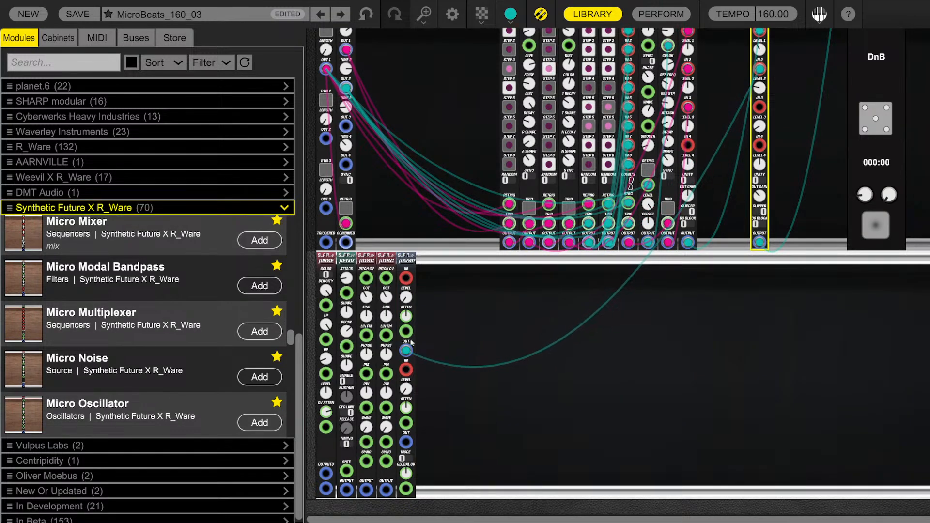
left_click_drag(406, 279, 387, 492)
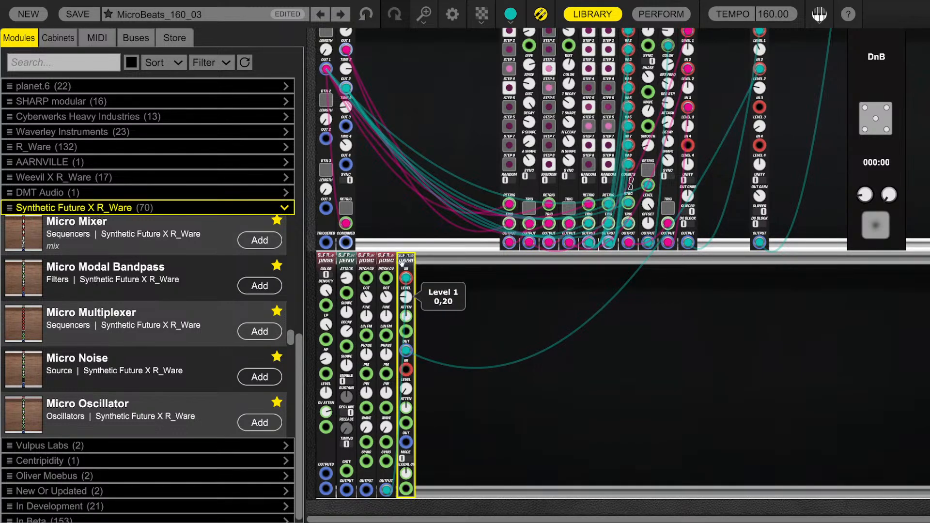
Lower the octave of both oscillators and adjust their waveforms, setting the second oscillator to 0.30 (70% Saw - 30% Square)
left_click(386, 302)
left_click_drag(386, 300, 366, 310)
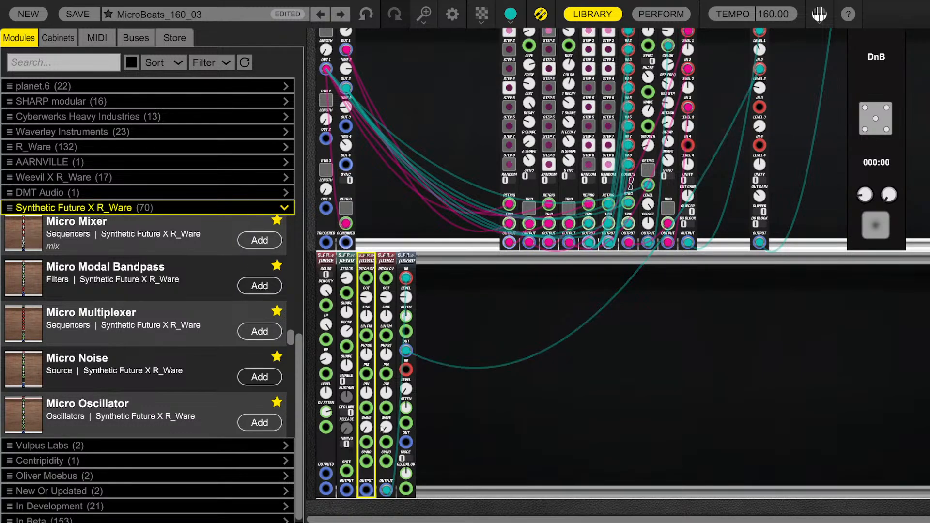
left_click_drag(391, 429, 388, 415)
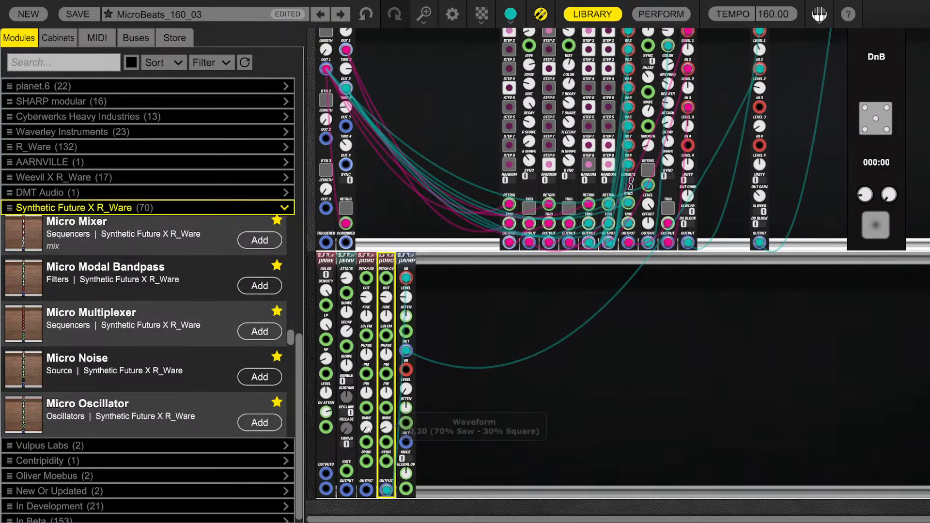
left_click_drag(369, 429, 369, 409)
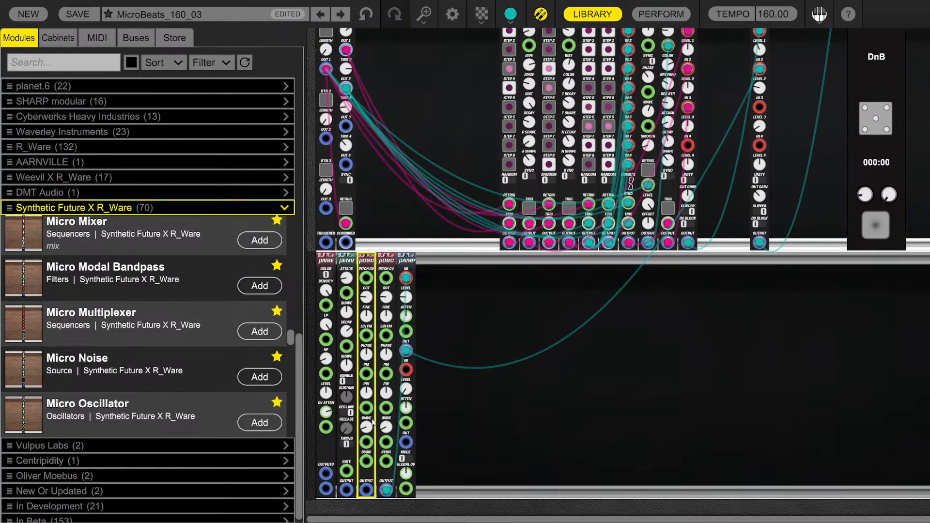
Start the countdown timer on the DnB module and readjust the first oscillator's waveform
left_click(873, 226)
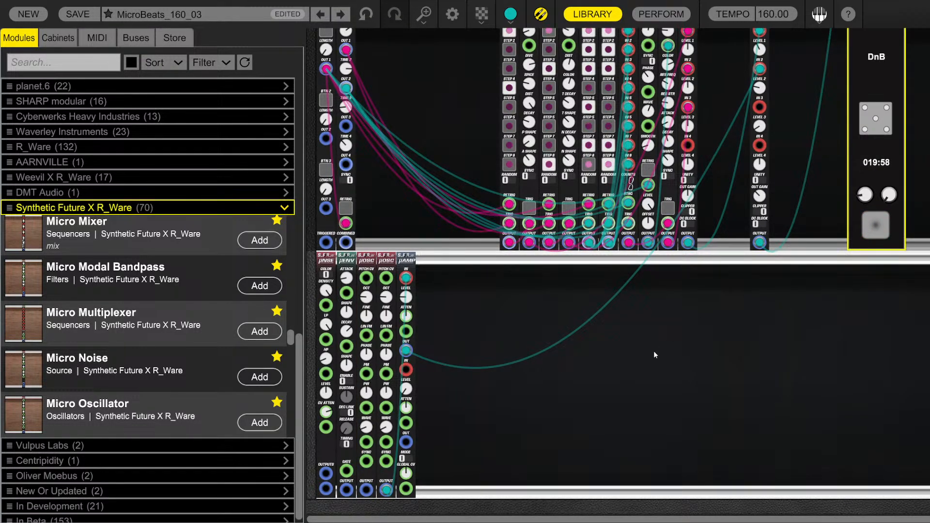
left_click(643, 329)
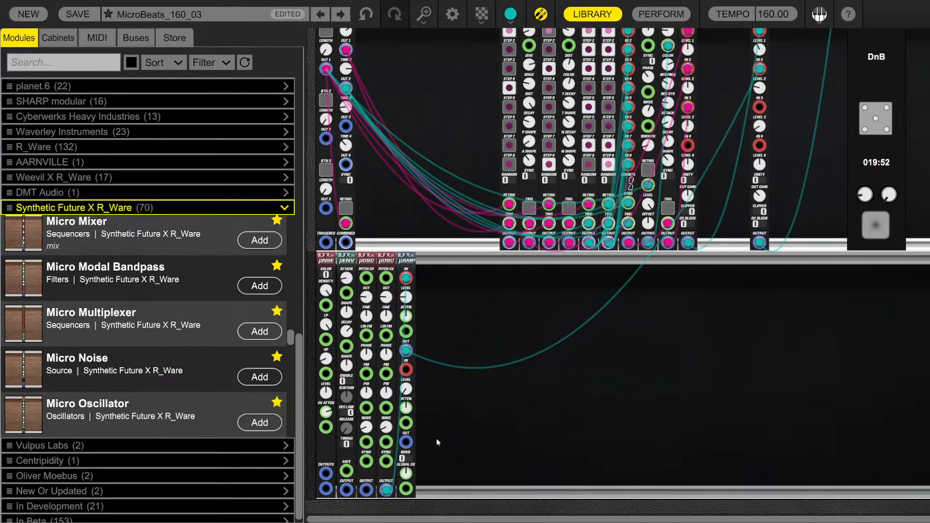
left_click_drag(360, 425, 347, 444)
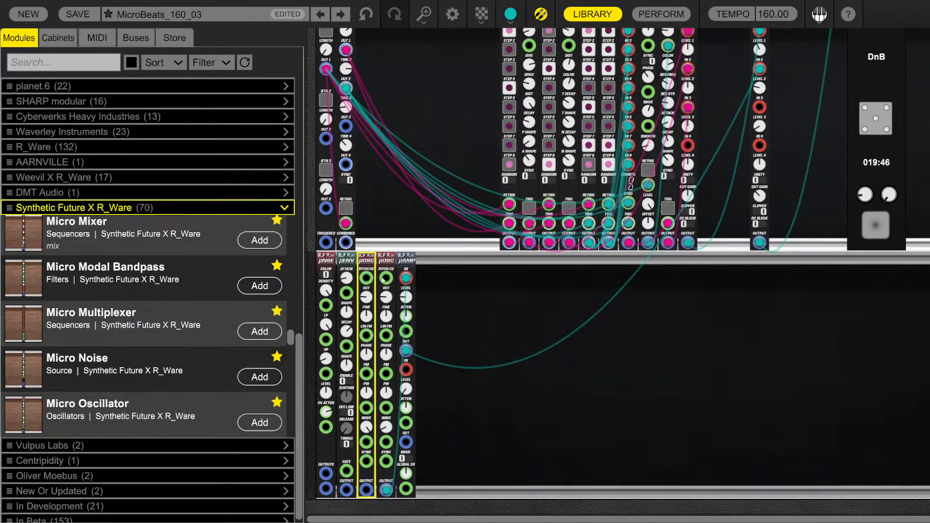
Duplicate the Micro Amplifier and place the copy between the two oscillators
scroll(153, 278, "up", 10)
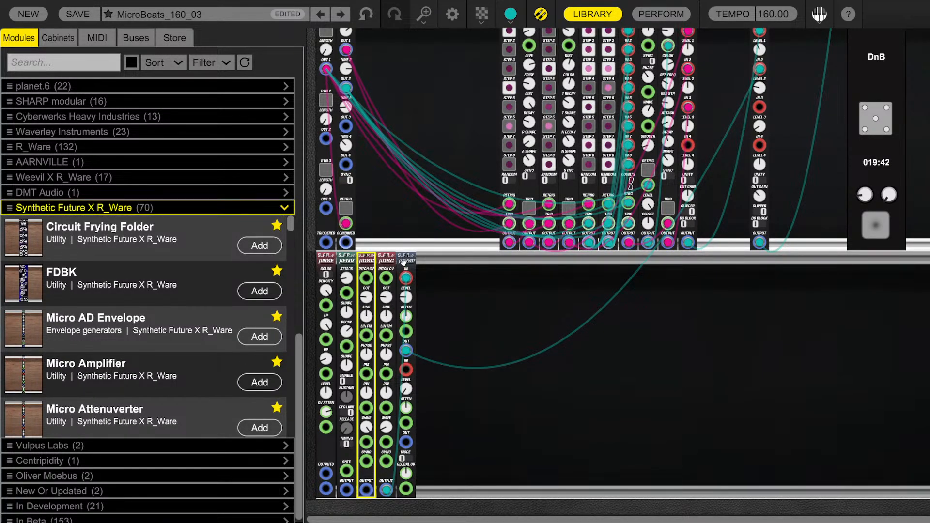
left_click_drag(406, 260, 385, 260)
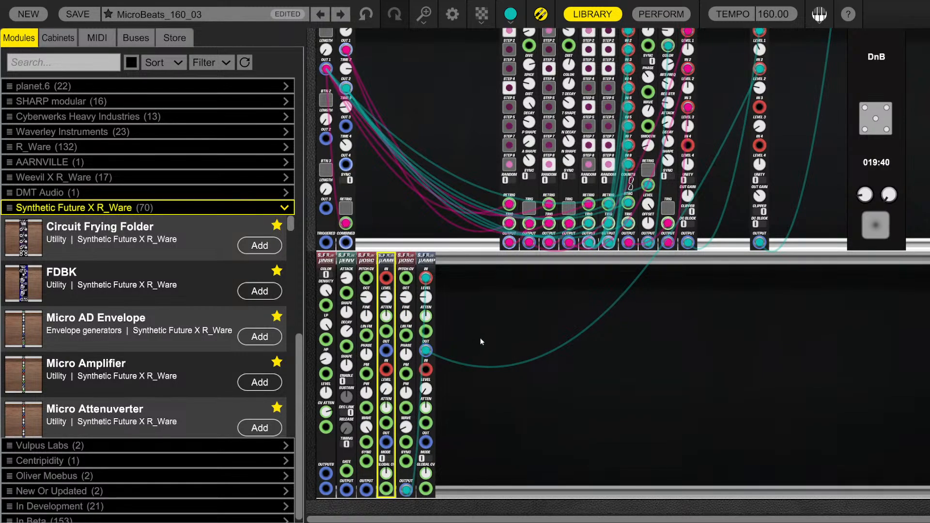
scroll(481, 339, "up", 1)
left_click_drag(573, 1, 244, 9)
left_click(243, 8)
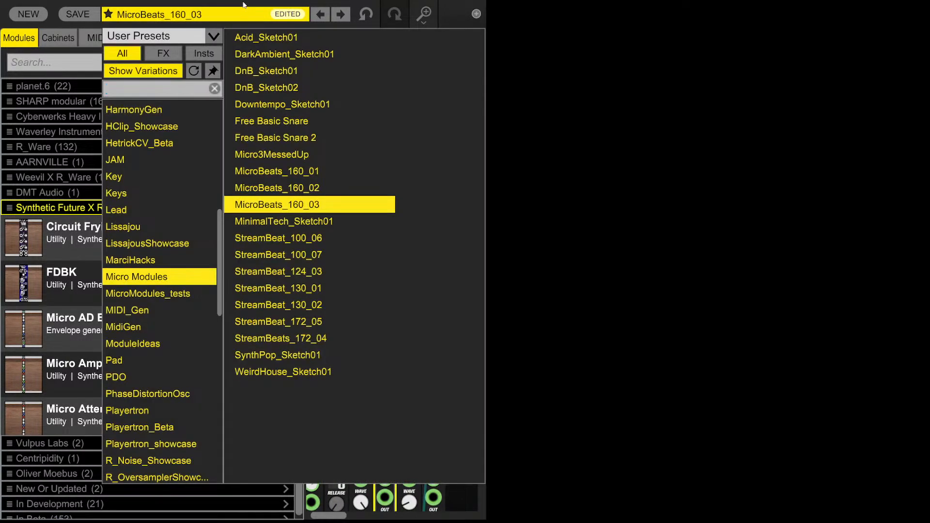
left_click(244, 3)
double_click(215, 0)
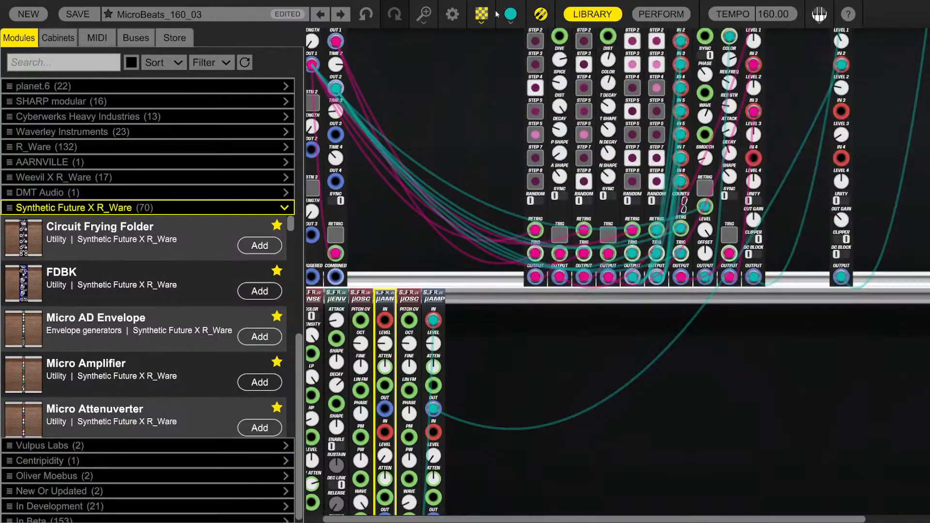
Hide the module library and patch the first oscillator through the inserted amplifier's first channel into the second oscillator's PM input
left_click(593, 14)
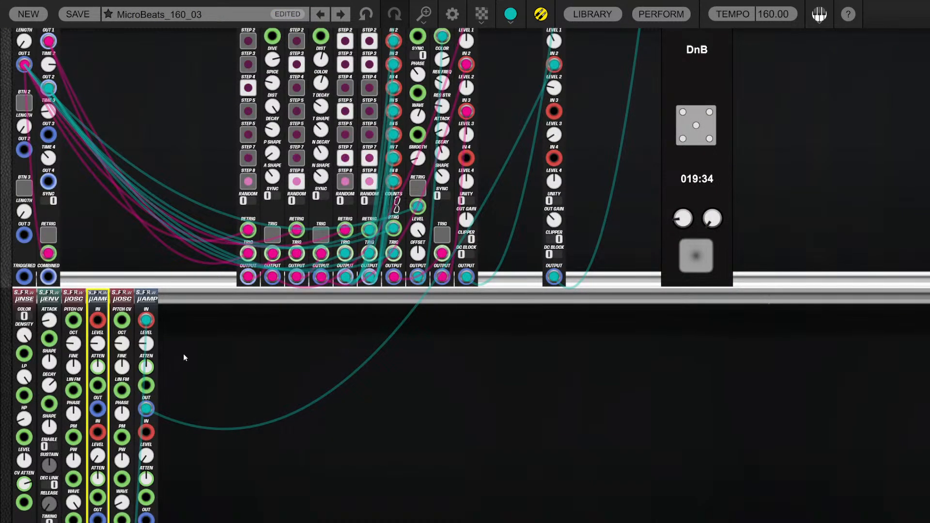
scroll(180, 347, "down", 1)
scroll(207, 348, "up", 2)
scroll(241, 342, "down", 4)
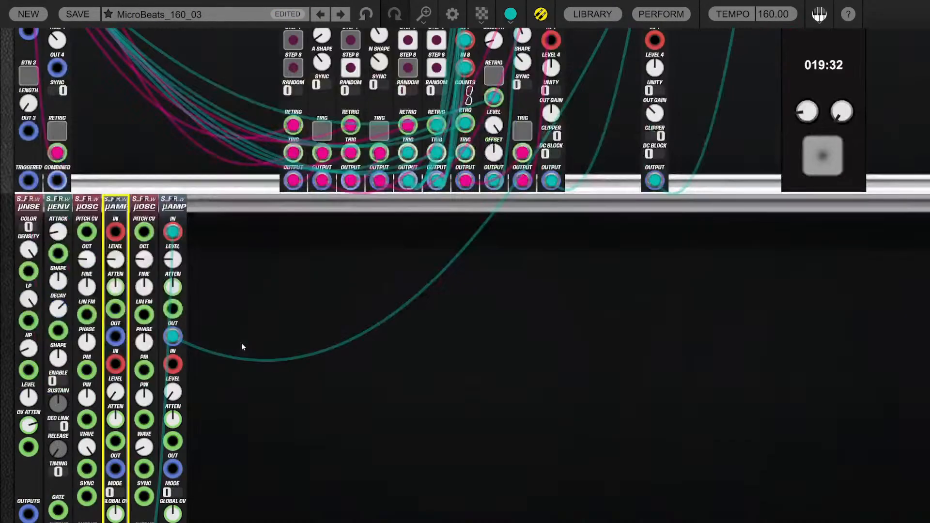
left_click_drag(87, 488, 115, 175)
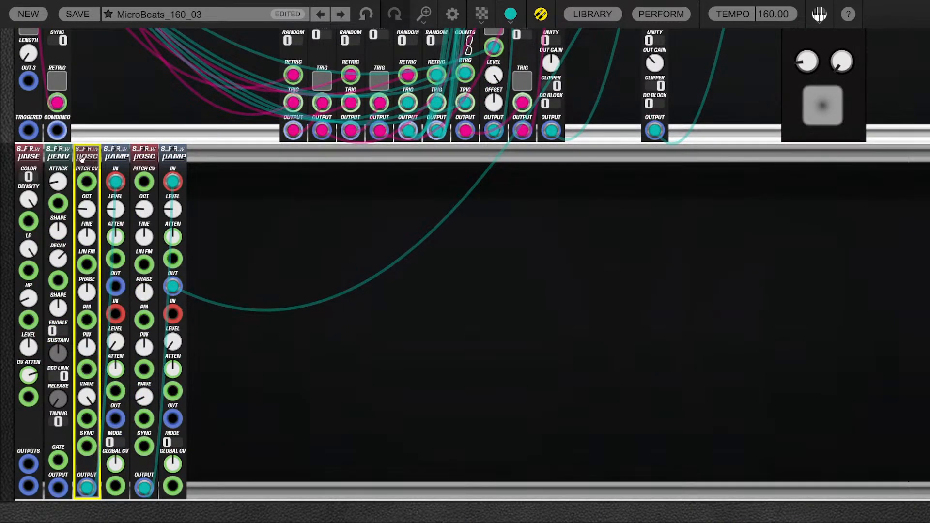
left_click(115, 154)
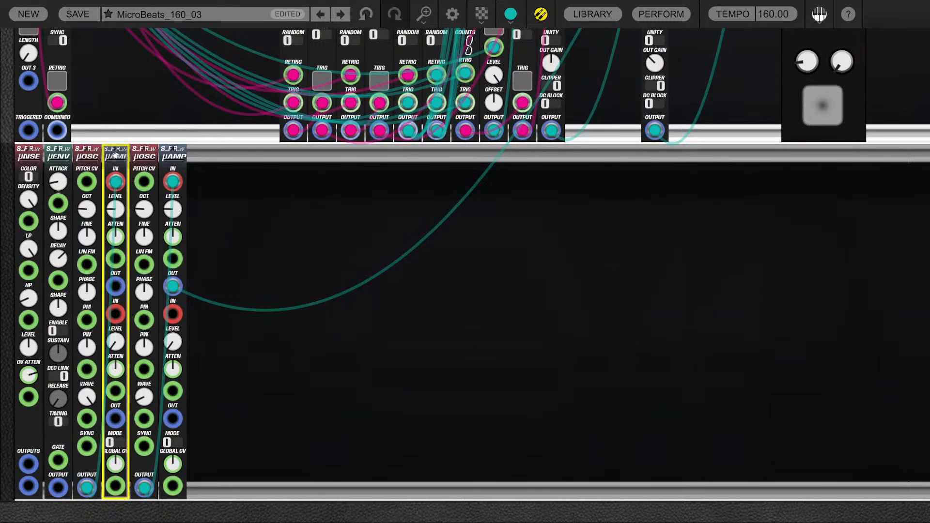
left_click_drag(119, 285, 148, 323)
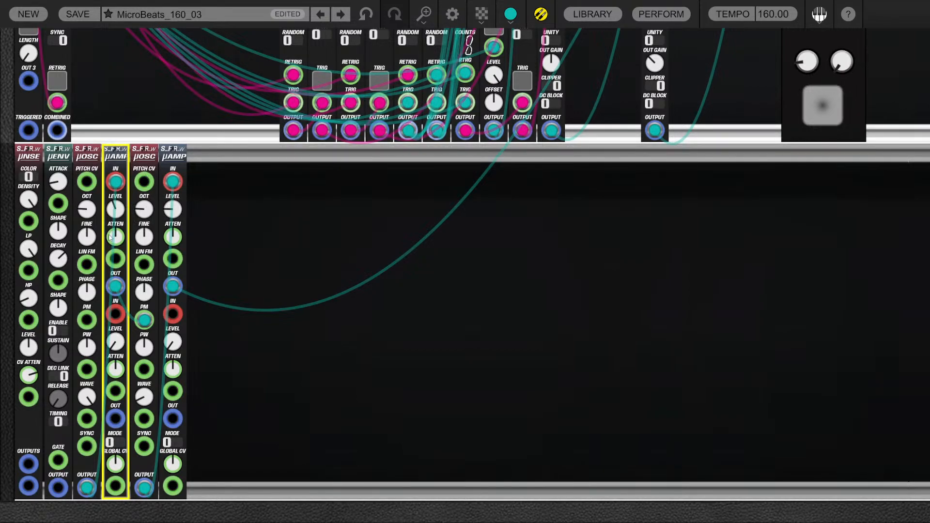
Detune the first oscillator to a fine value of about 97.43 and raise the inserted amplifier's first-channel level
mouse_move(110, 237)
left_click(87, 238)
left_click_drag(86, 237, 86, 235)
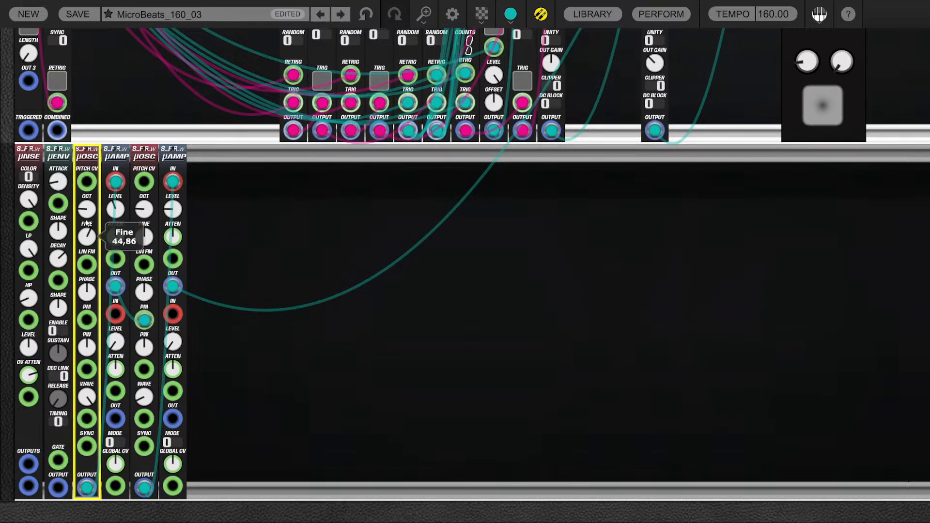
left_click(114, 153)
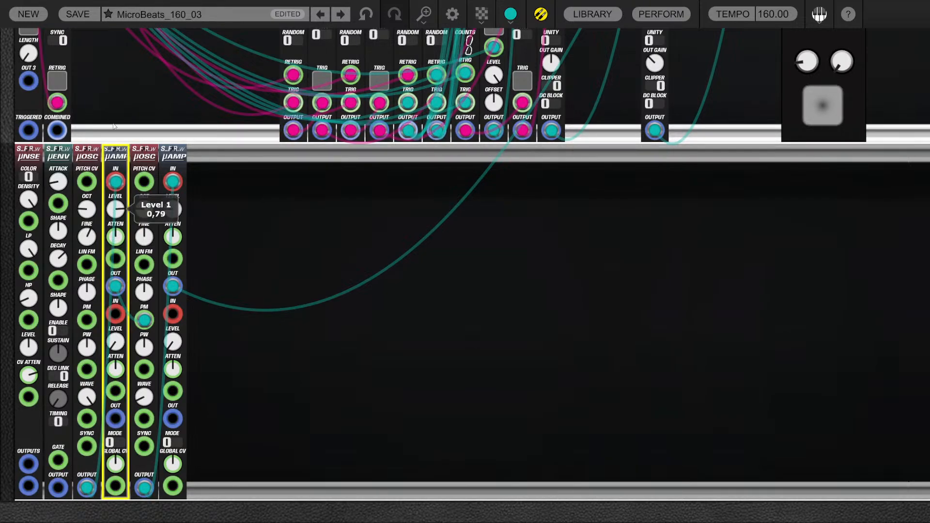
left_click(95, 227)
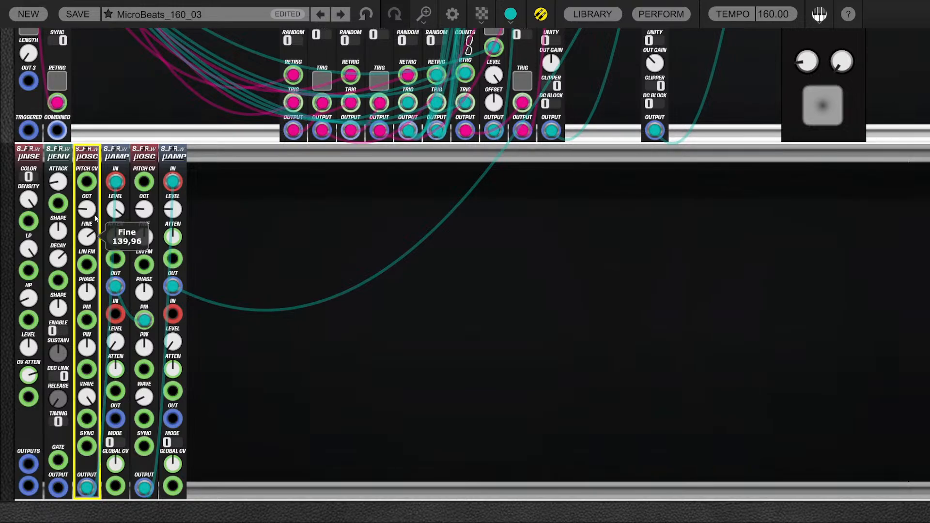
left_click_drag(96, 220, 96, 226)
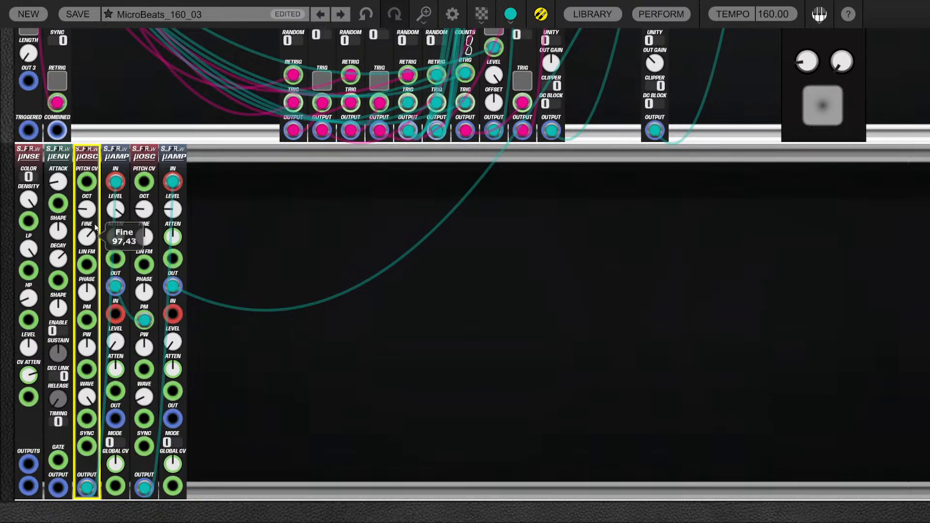
Readjust the inserted amplifier's first-channel level and set the first oscillator's octave to 2
left_click(118, 210)
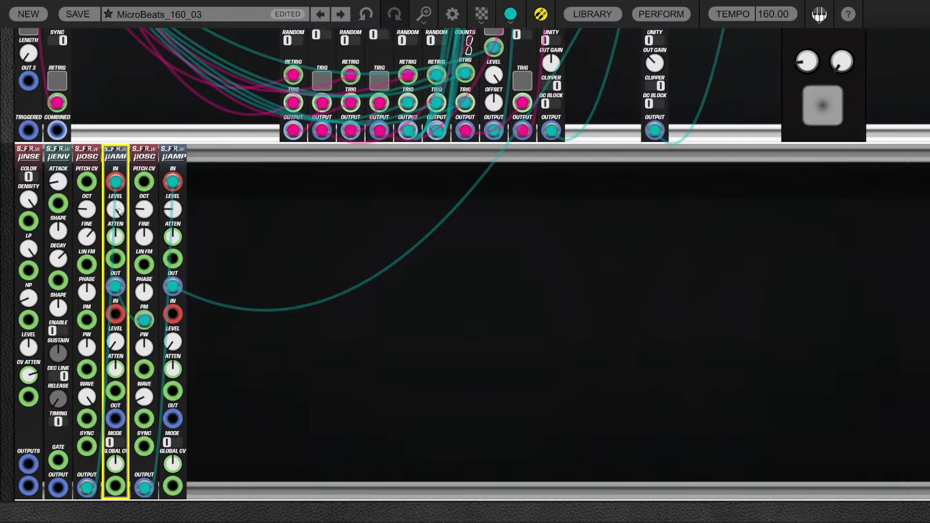
left_click_drag(119, 211, 118, 224)
left_click_drag(88, 210, 88, 179)
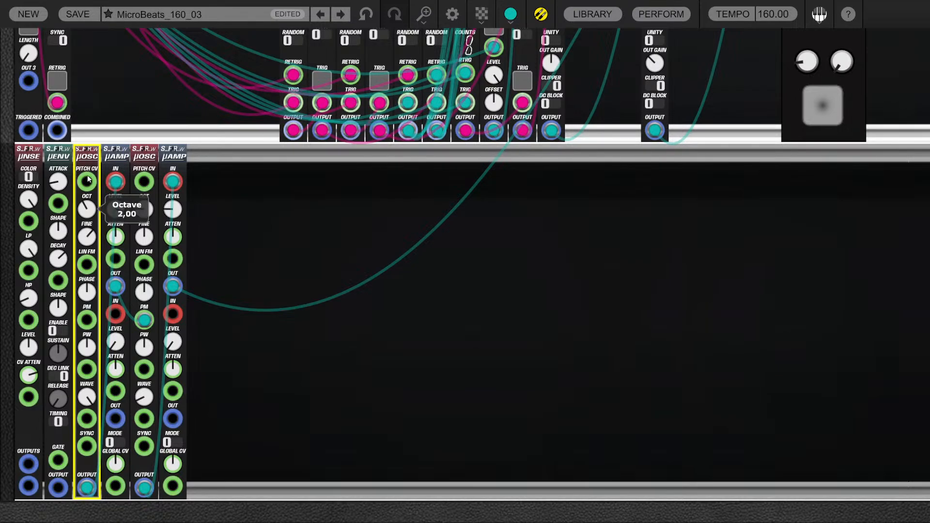
left_click(295, 279)
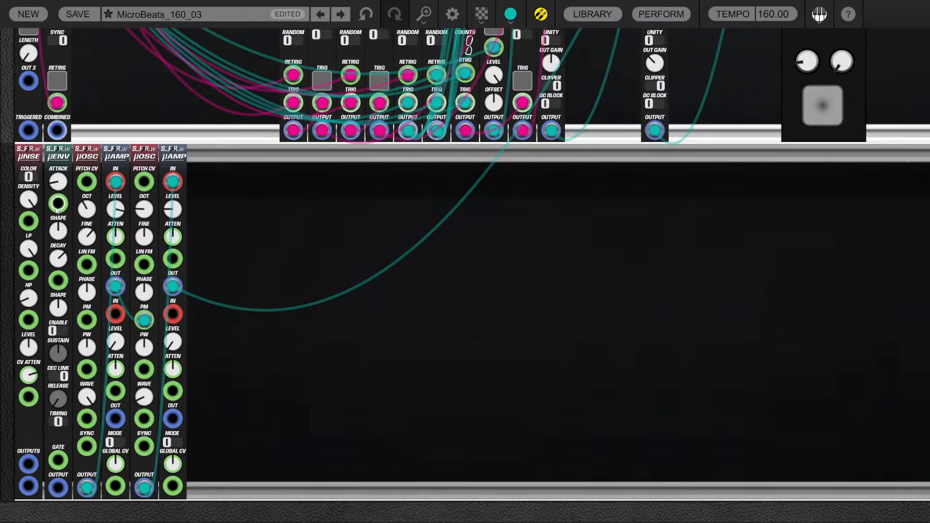
Add a Micro Ladder Filter to the rack after the final amplifier and hide the module library
left_click(618, 19)
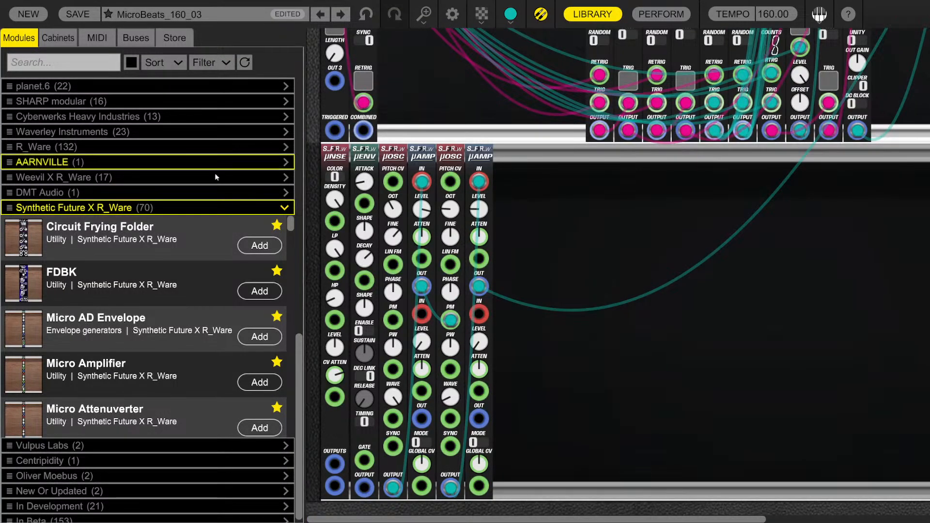
scroll(122, 267, "down", 10)
scroll(132, 273, "down", 10)
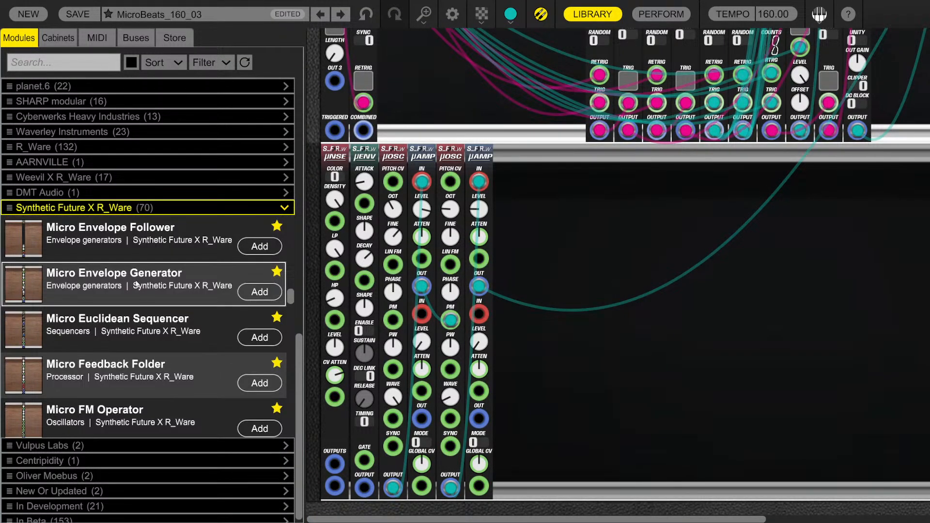
left_click_drag(104, 393, 521, 252)
left_click(592, 14)
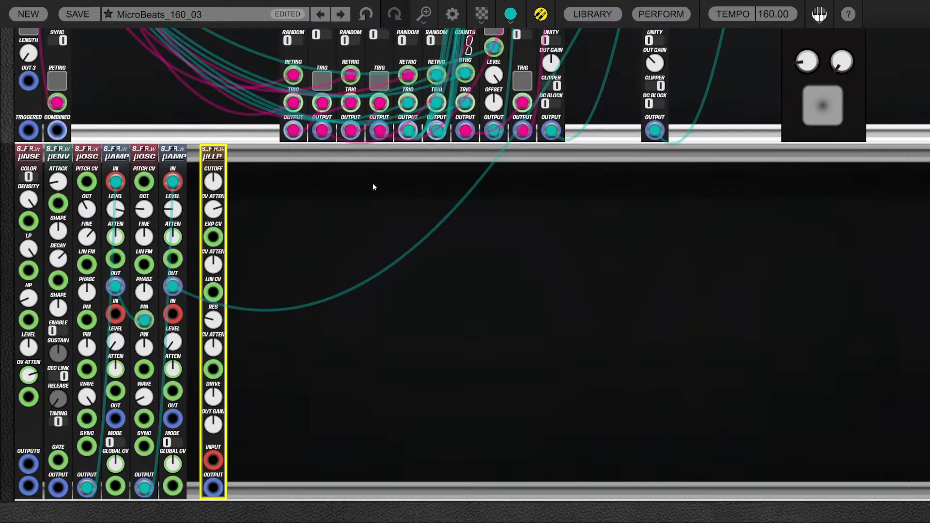
Route the final amplifier's first output through the ladder filter to the mixer and lower the filter's cutoff
mouse_move(172, 286)
left_mouse_down()
mouse_move(217, 343)
mouse_move(212, 484)
mouse_move(174, 287)
left_mouse_up()
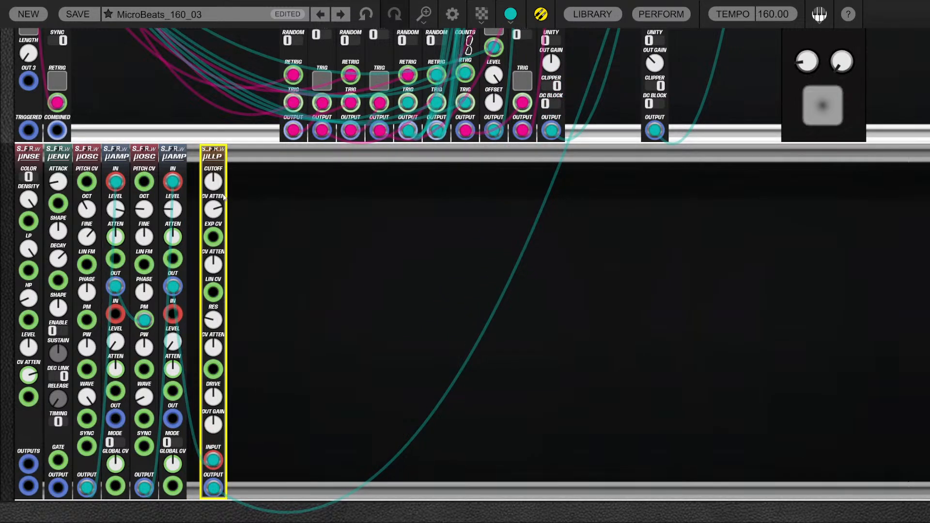
left_click_drag(213, 181, 220, 224)
left_click_drag(219, 268, 209, 168)
Insert a Micro Sine LFO from the module library between the final amplifier and the ladder filter
left_click(592, 13)
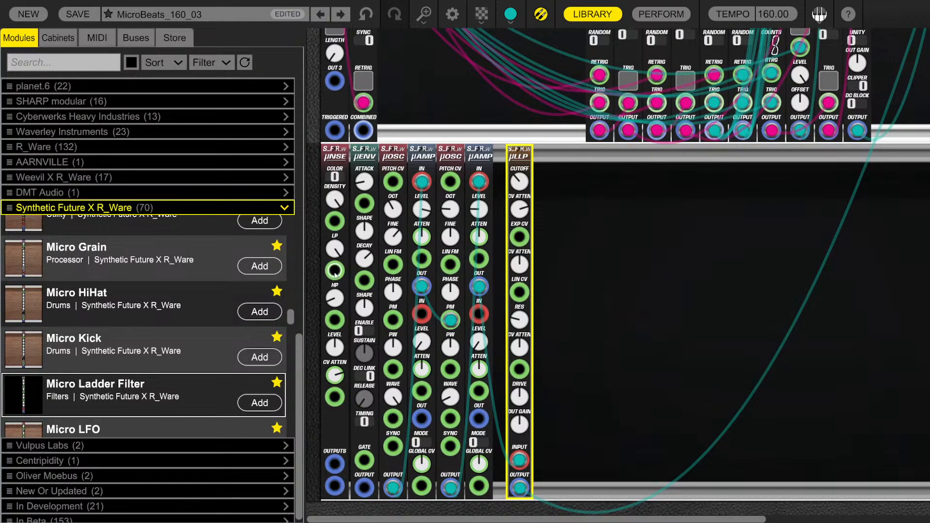
scroll(127, 369, "down", 3)
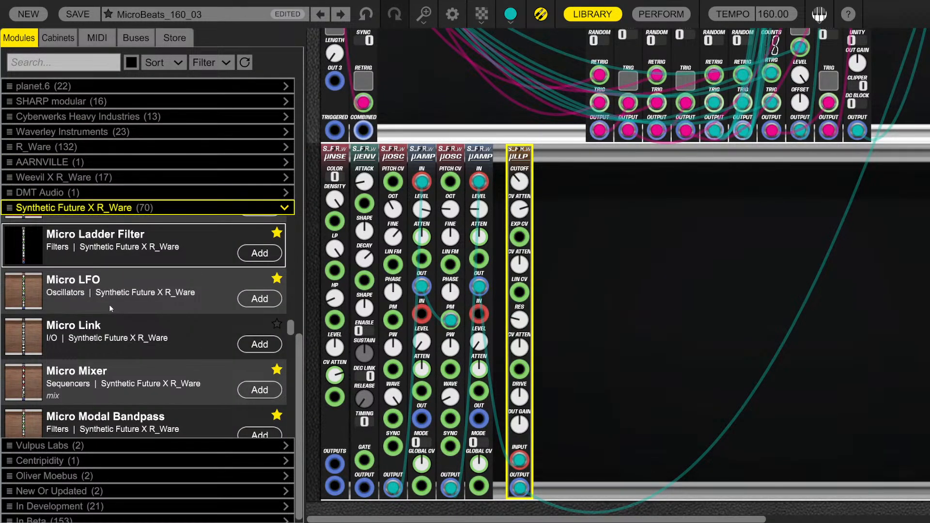
scroll(211, 296, "down", 3)
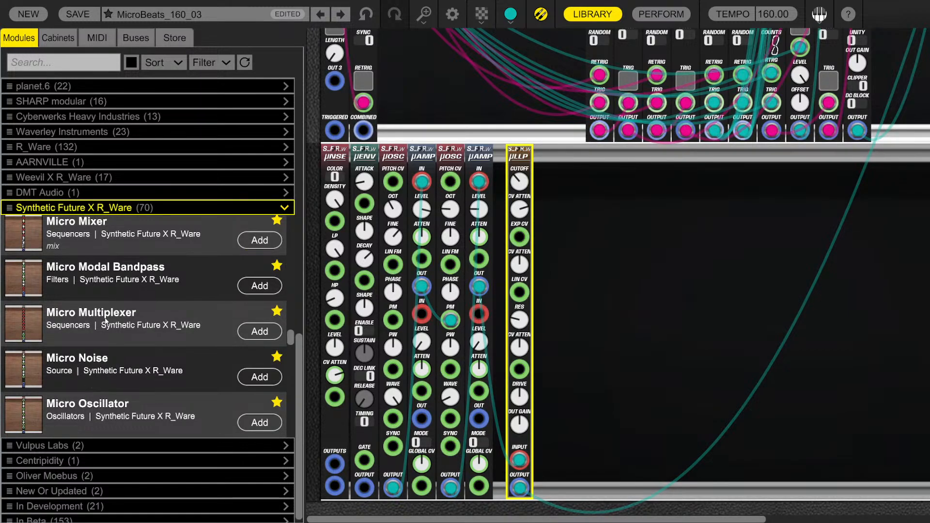
scroll(109, 330, "up", 7)
scroll(112, 338, "down", 7)
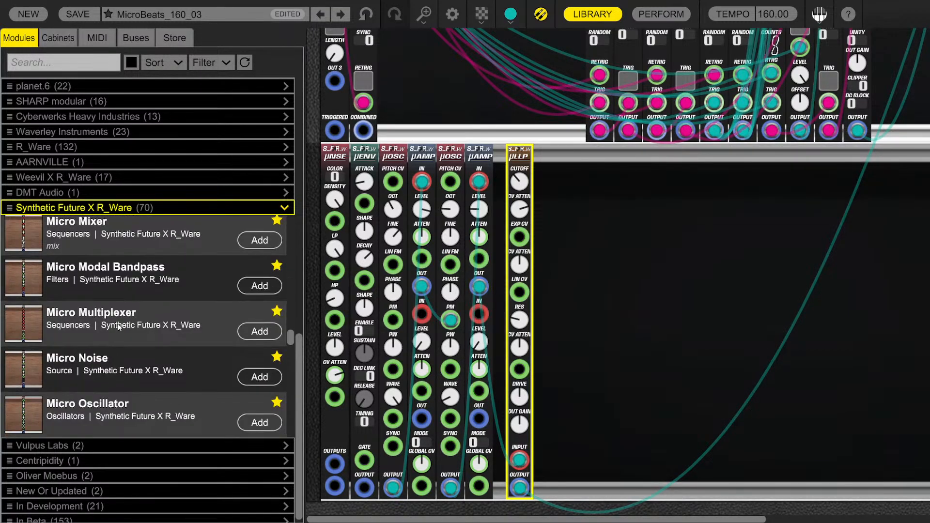
scroll(118, 315, "down", 10)
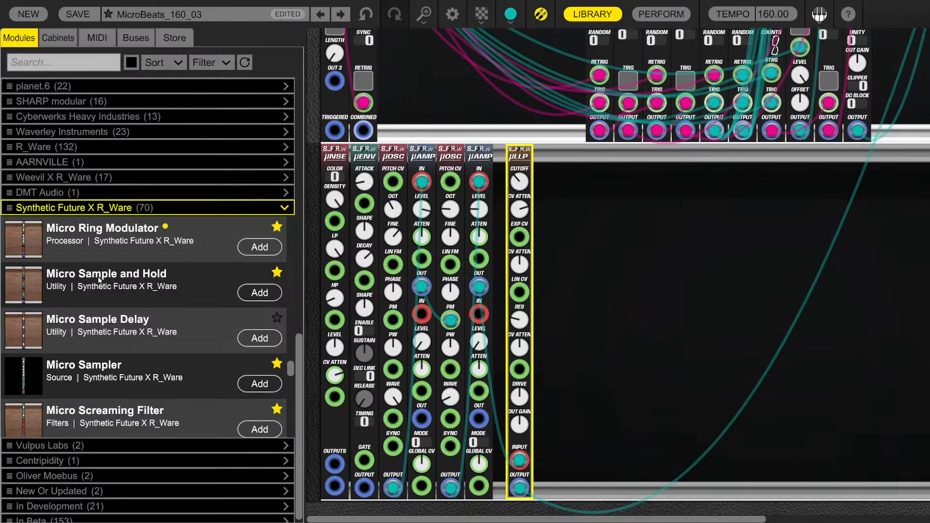
scroll(99, 280, "up", 3)
scroll(107, 339, "down", 3)
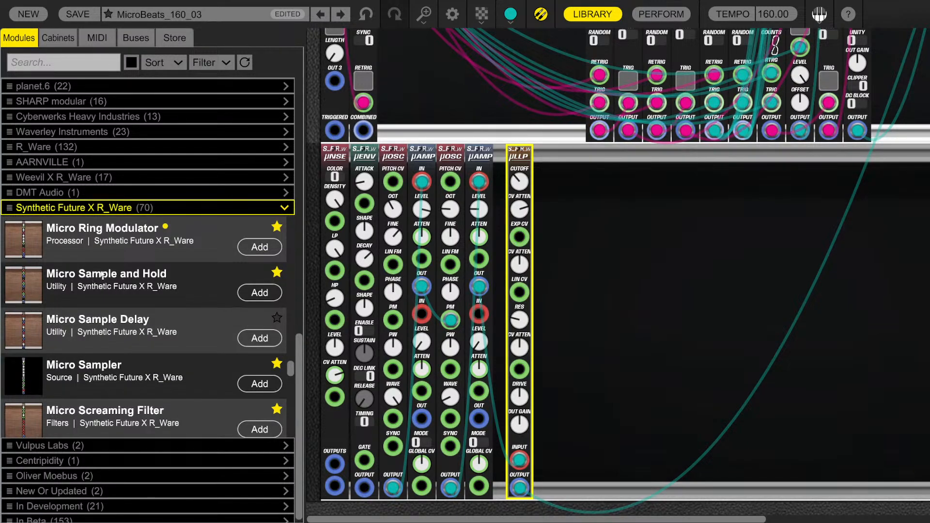
scroll(119, 359, "down", 3)
left_click_drag(102, 317, 519, 194)
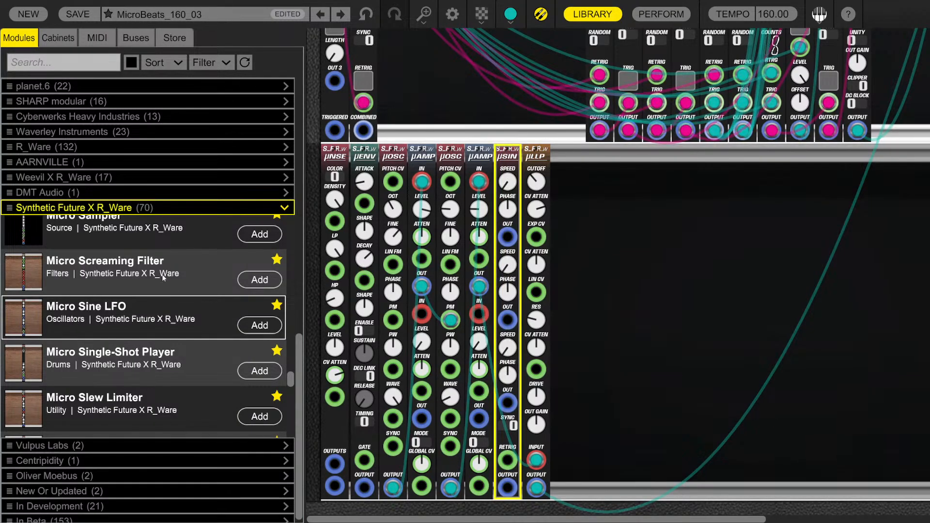
Insert a Micro Attenuverter between the Sine LFO and the ladder filter, and hide the module library
scroll(104, 312, "up", 20)
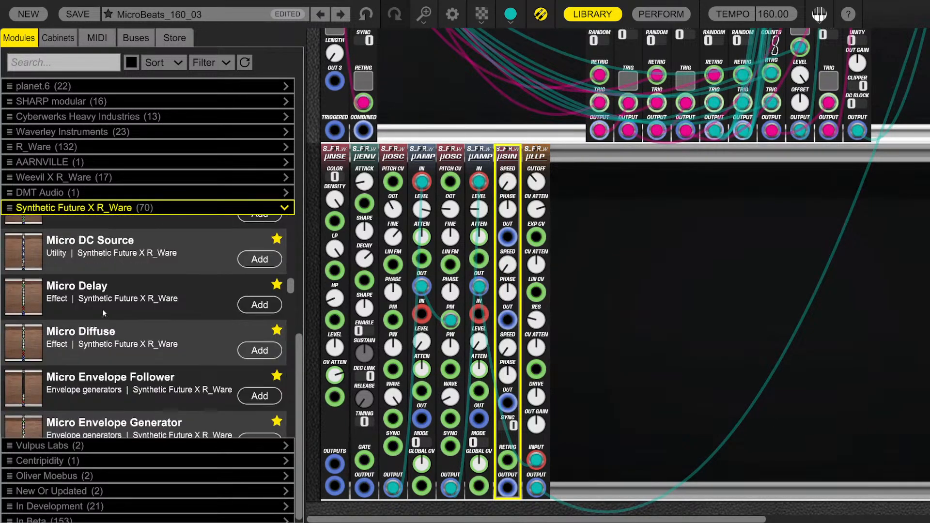
scroll(104, 312, "up", 12)
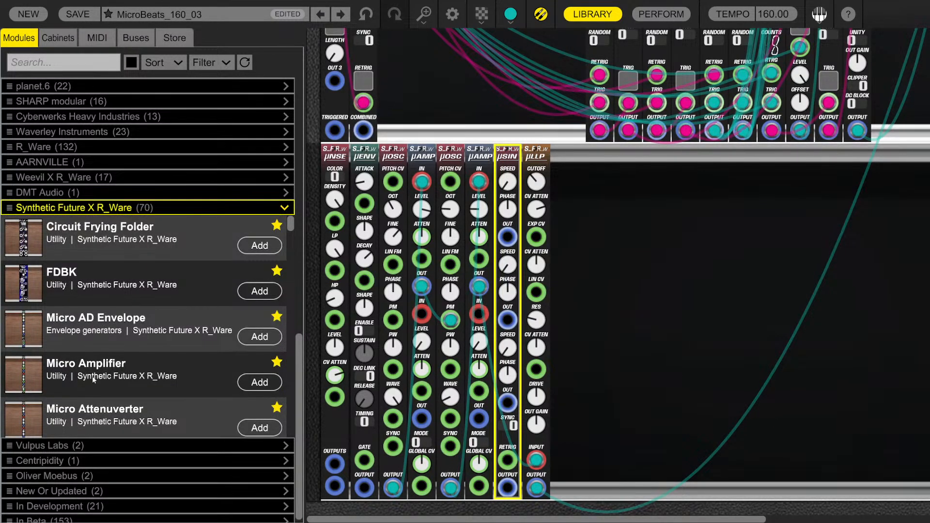
left_click_drag(96, 418, 532, 193)
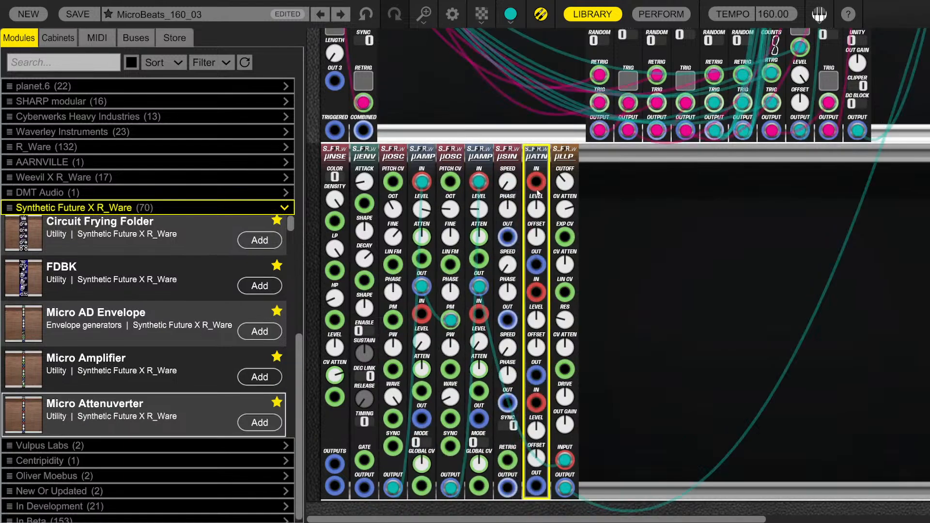
left_click(617, 19)
left_click(342, 238)
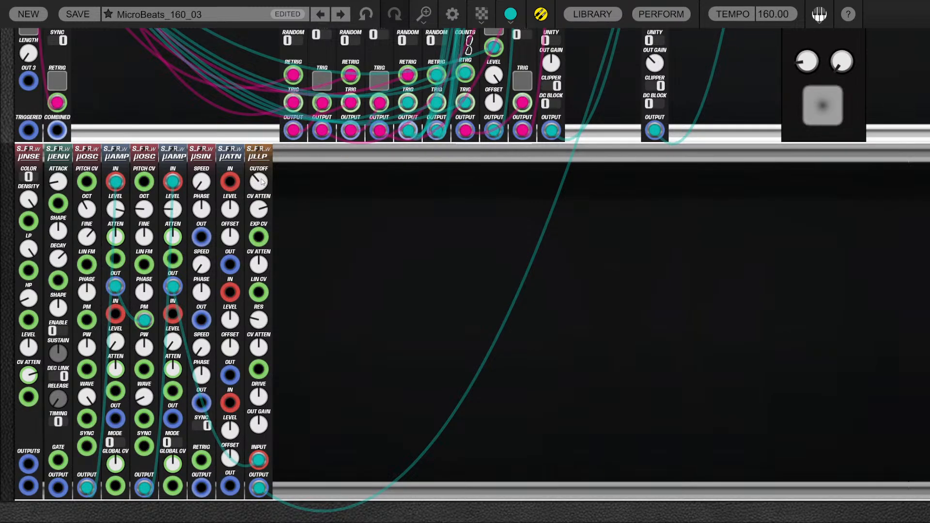
Patch the Sine LFO's combined output into the attenuverter's first input, switch the LFO's sync, and adjust its speeds and phases
left_click_drag(236, 182, 199, 493)
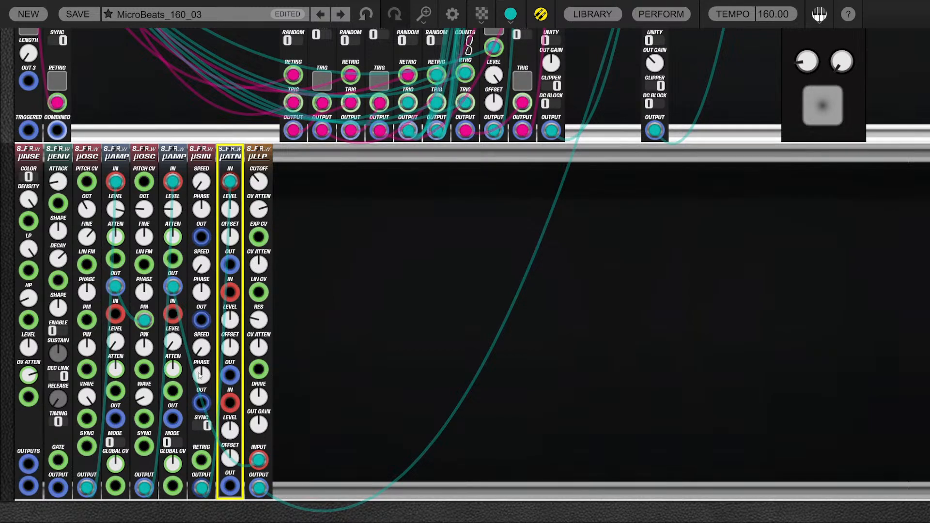
left_click_drag(197, 186, 198, 162)
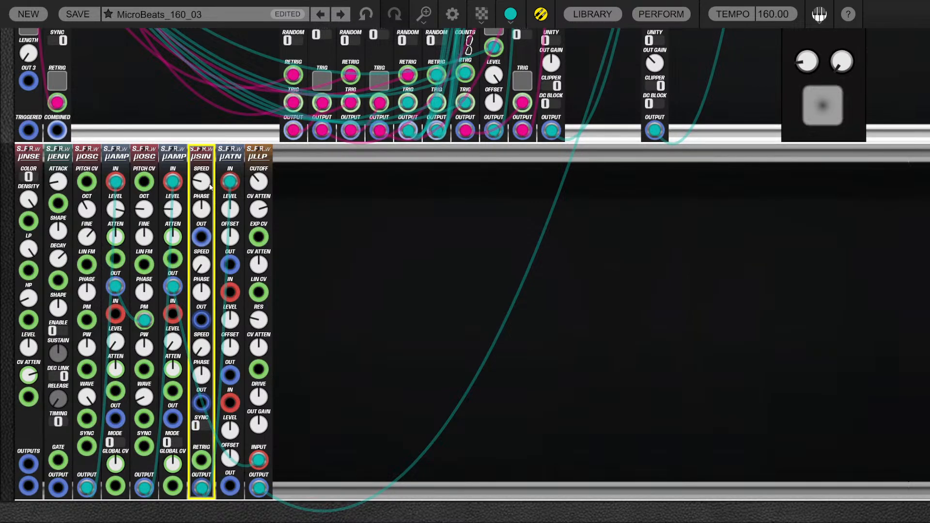
left_click_drag(203, 271, 204, 264)
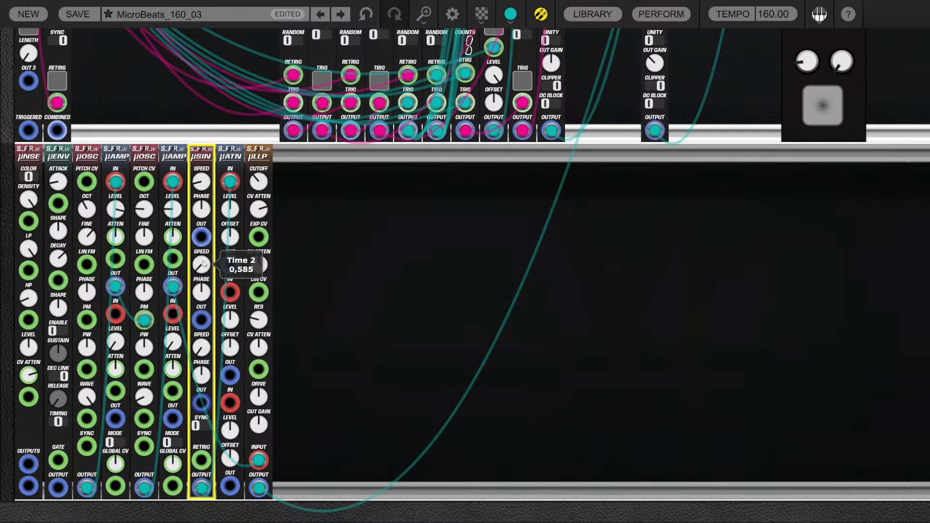
left_click_drag(203, 352, 202, 338)
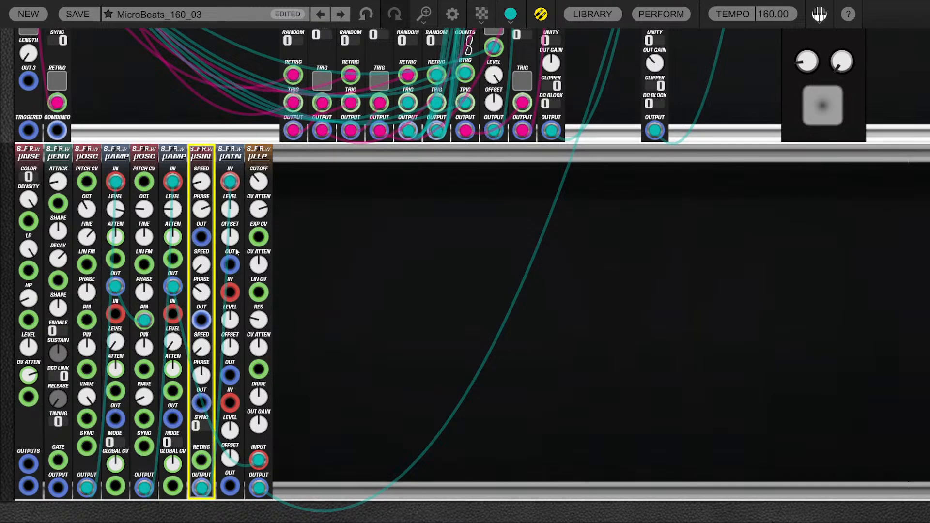
Patch the attenuverter's first output into the filter's Exp CV at a level of about 0.64, and set the LFO's first speed to about 1.846
left_click_drag(230, 264, 259, 237)
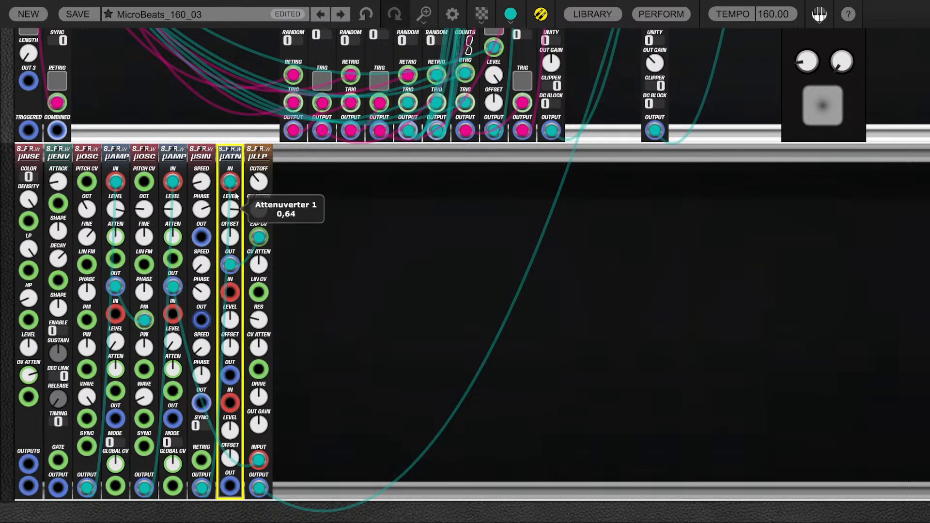
left_click(202, 188)
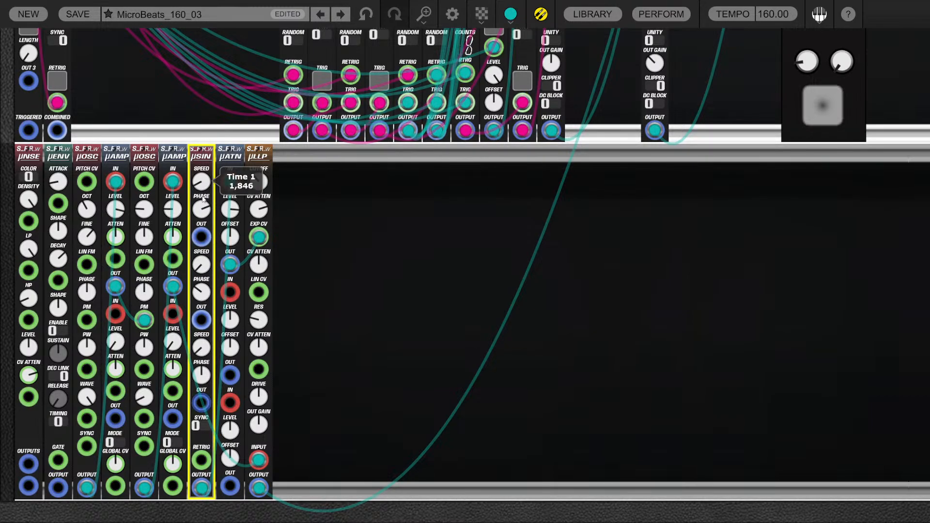
left_click(324, 308)
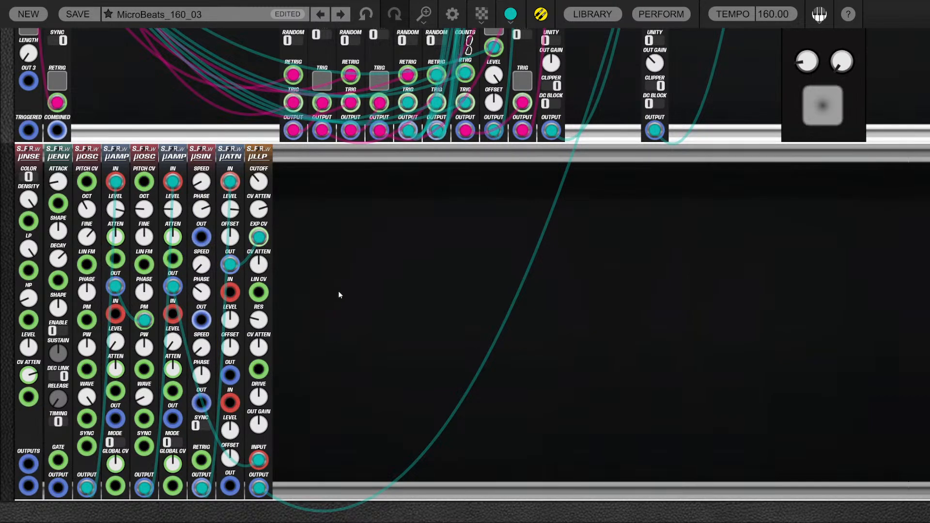
Patch output 3 of the upper row's four-time clock module into the Sine LFO's retrig input
scroll(345, 283, "down", 3)
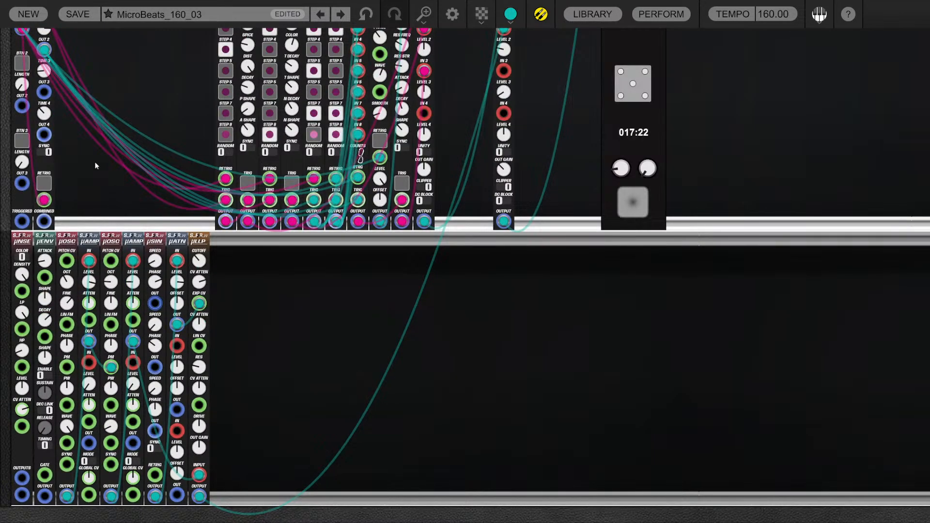
left_click_drag(44, 92, 154, 476)
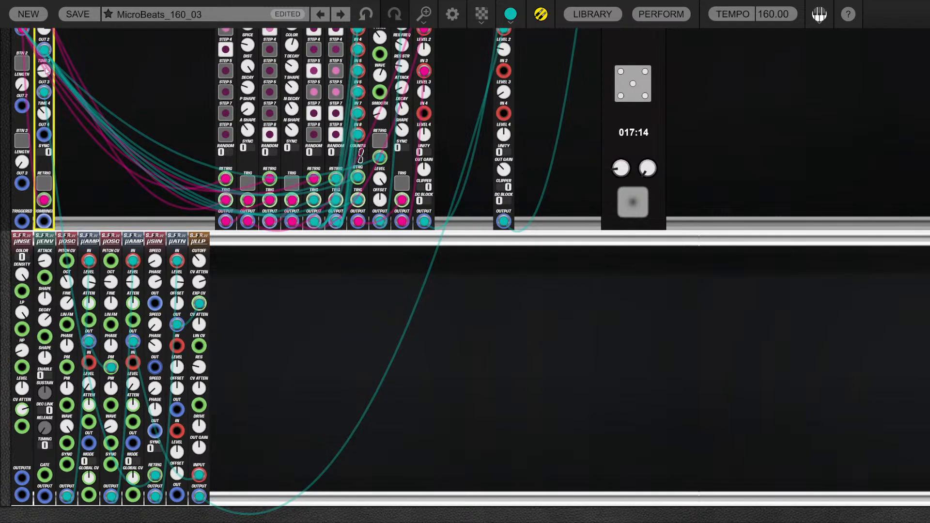
left_click(164, 437)
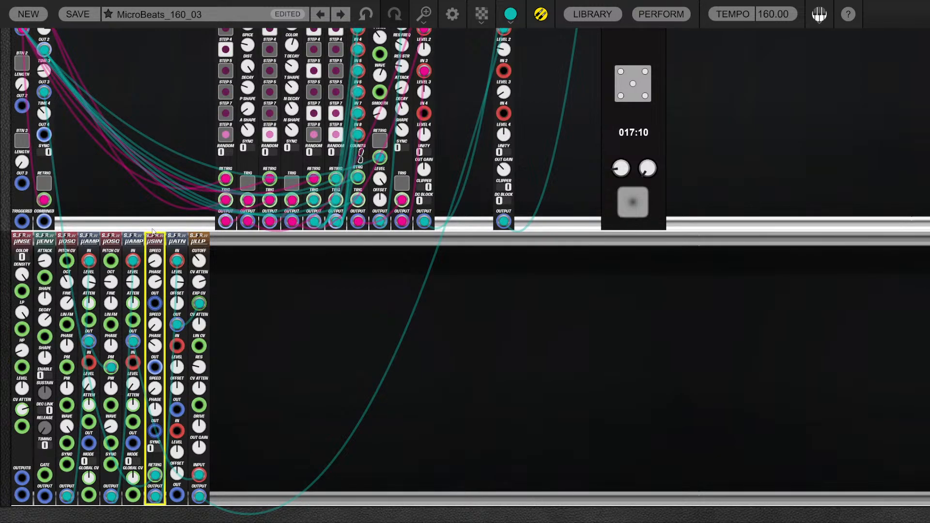
Raise the ladder filter's Exp CV attenuation and drive, and adjust its resonance
scroll(256, 369, "up", 1)
scroll(308, 373, "down", 4)
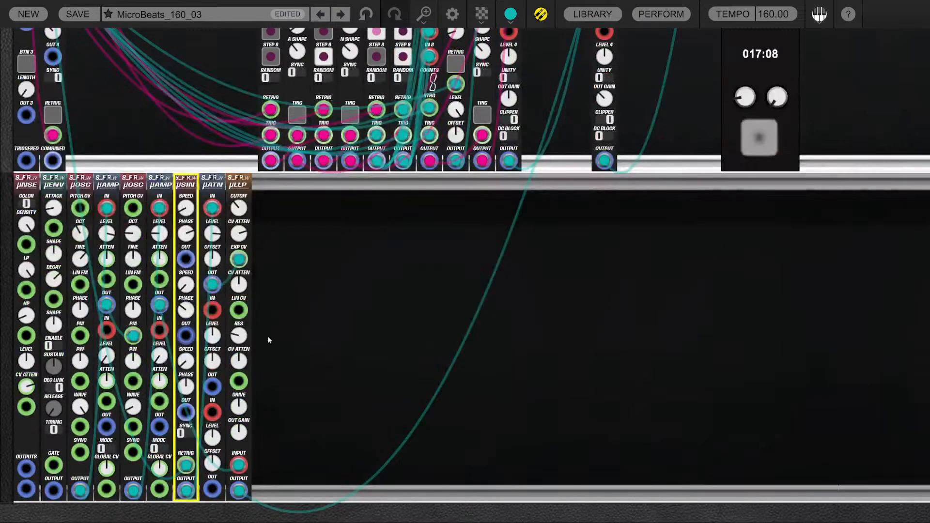
mouse_move(241, 336)
left_mouse_down()
mouse_move(244, 307)
mouse_move(244, 326)
left_mouse_up()
left_click_drag(242, 234, 242, 162)
left_click_drag(239, 407, 231, 362)
left_click(357, 418)
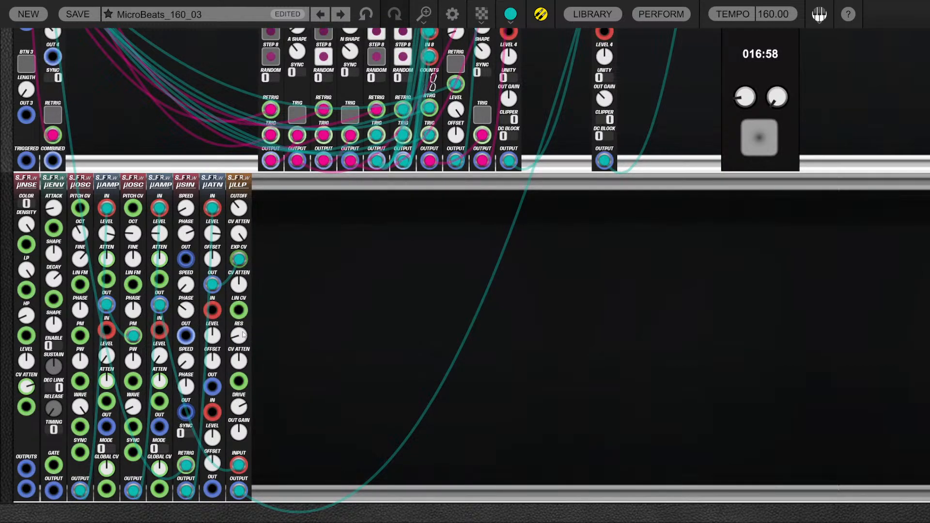
left_click_drag(240, 336, 243, 299)
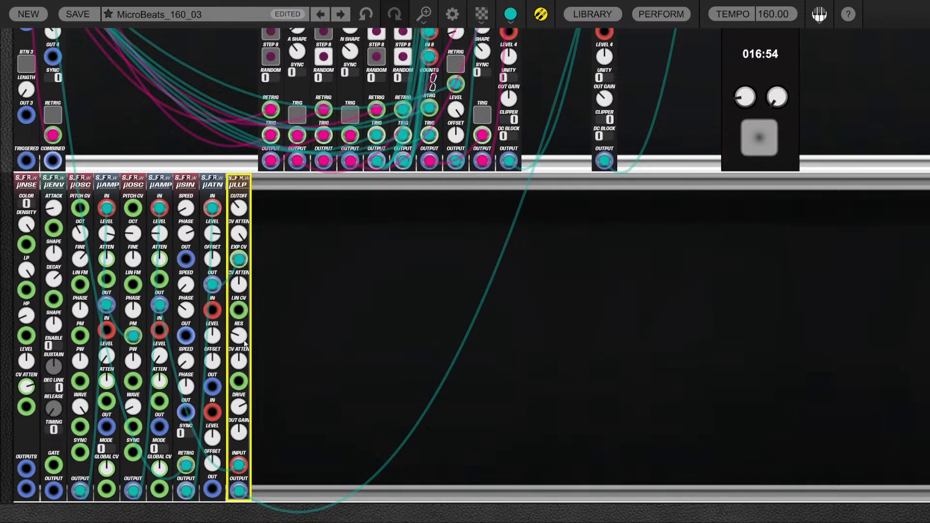
Lower the ladder filter's resonance and raise its drive
left_click_drag(239, 336, 240, 371)
left_click_drag(240, 405, 240, 385)
left_click(319, 342)
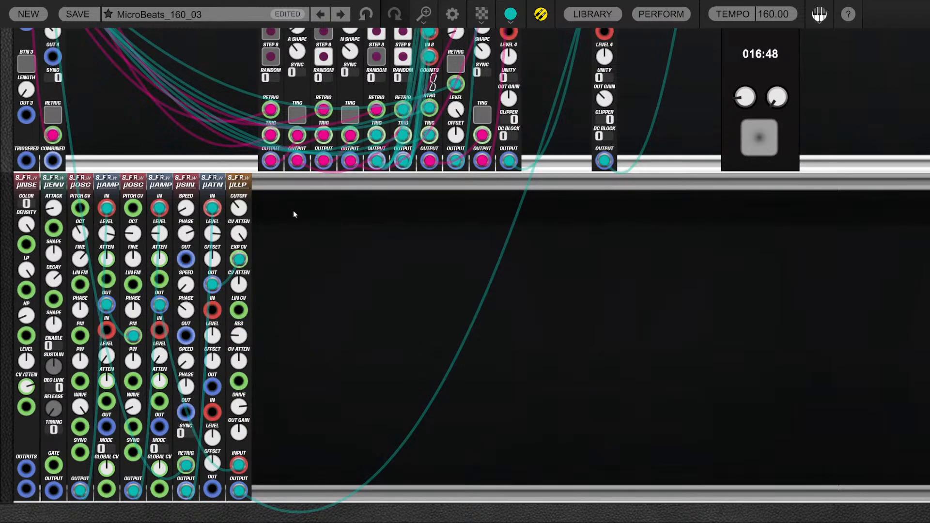
Patch the envelope's output into the second amplifier's first CV input, and output 1 of the four-time clock module into the envelope's gate
scroll(303, 233, "down", 2)
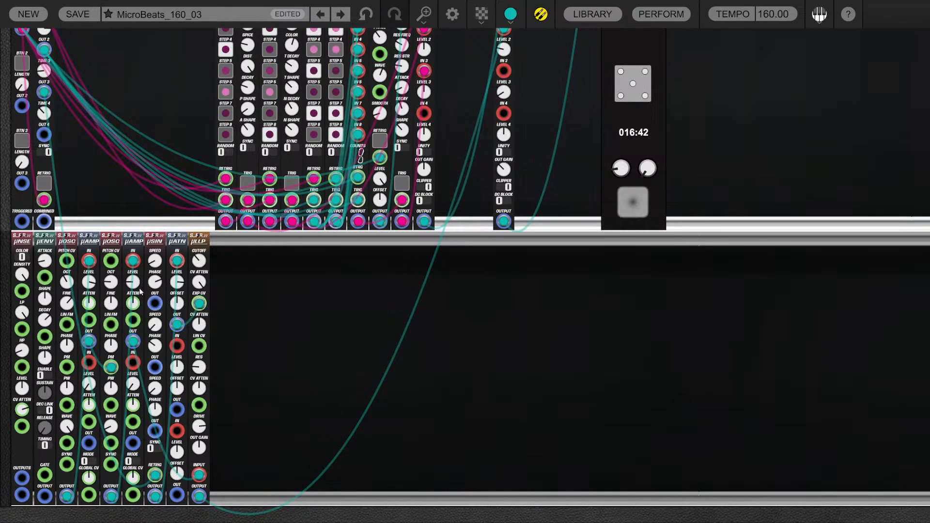
left_click_drag(133, 319, 54, 486)
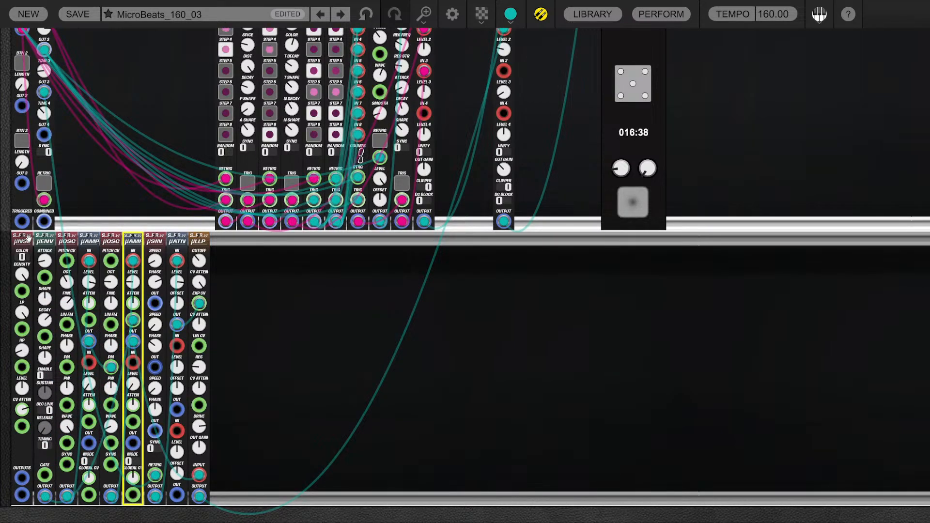
left_click(606, 16)
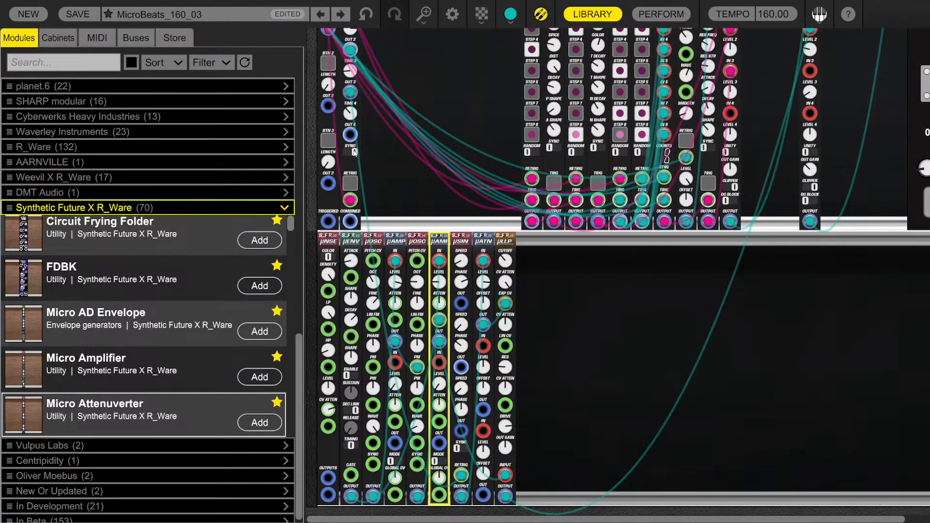
scroll(359, 64, "up", 3)
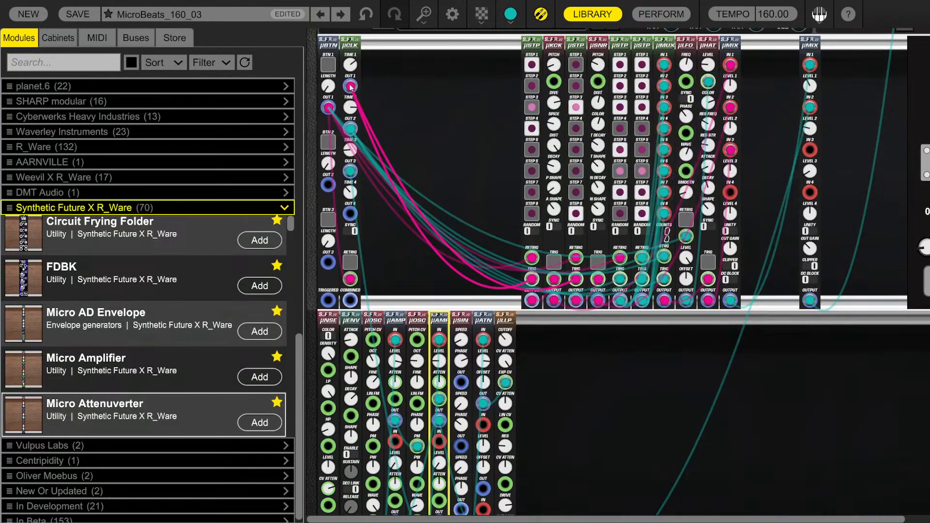
scroll(339, 382, "down", 2)
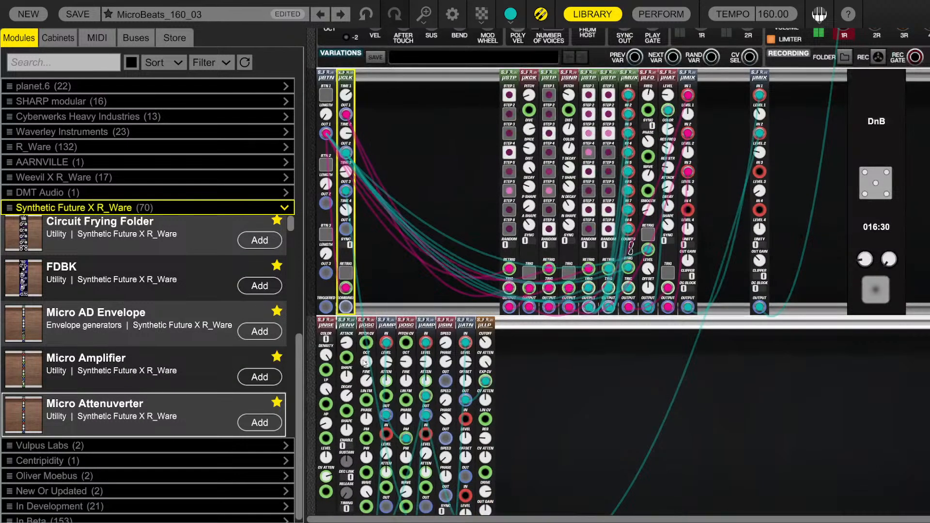
left_click(368, 371)
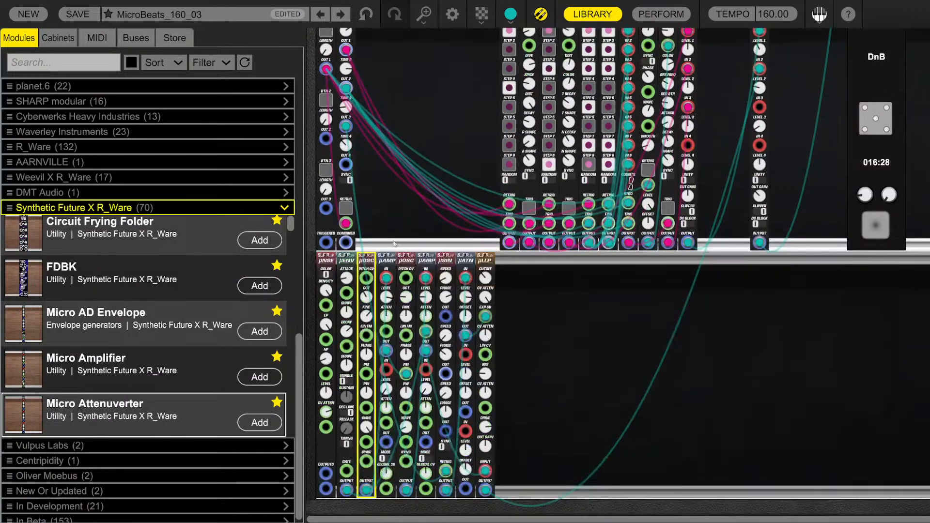
scroll(382, 271, "down", 2)
left_click(349, 52)
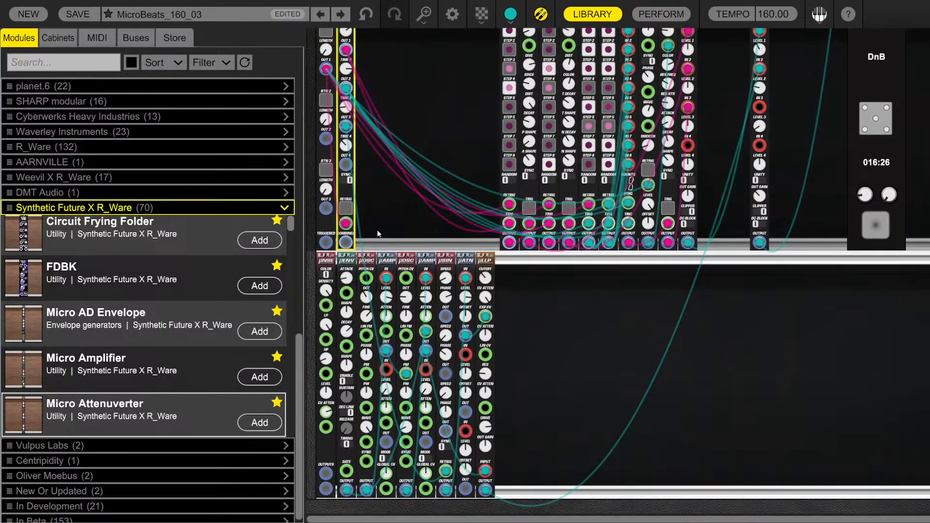
left_click_drag(344, 470, 346, 50)
scroll(565, 418, "up", 3)
scroll(615, 400, "down", 4)
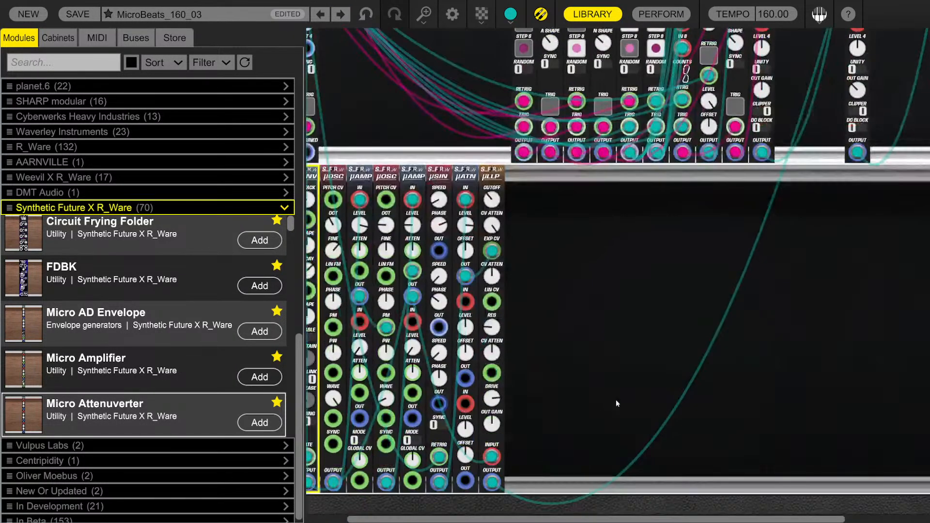
Lower the second amplifier's first level, raise its CV attenuation, and adjust the envelope's decay
left_click_drag(406, 519, 363, 477)
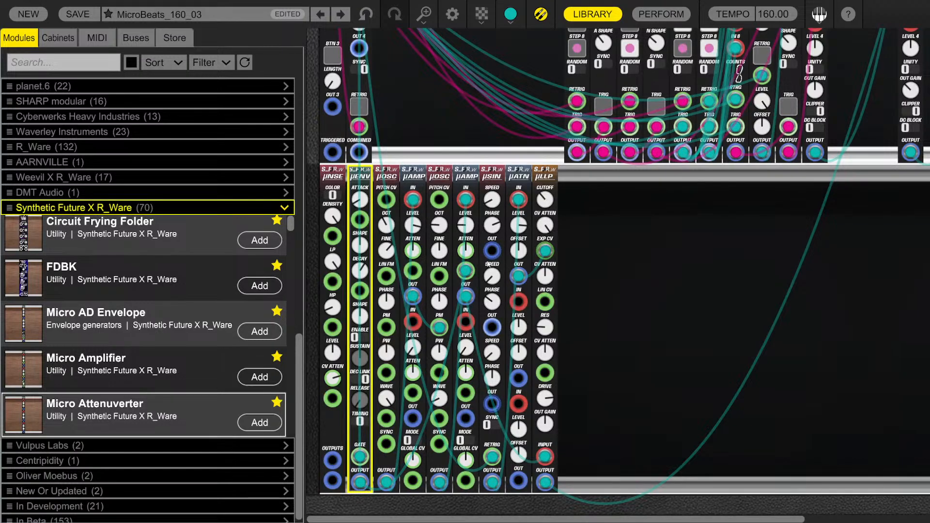
left_click(465, 251)
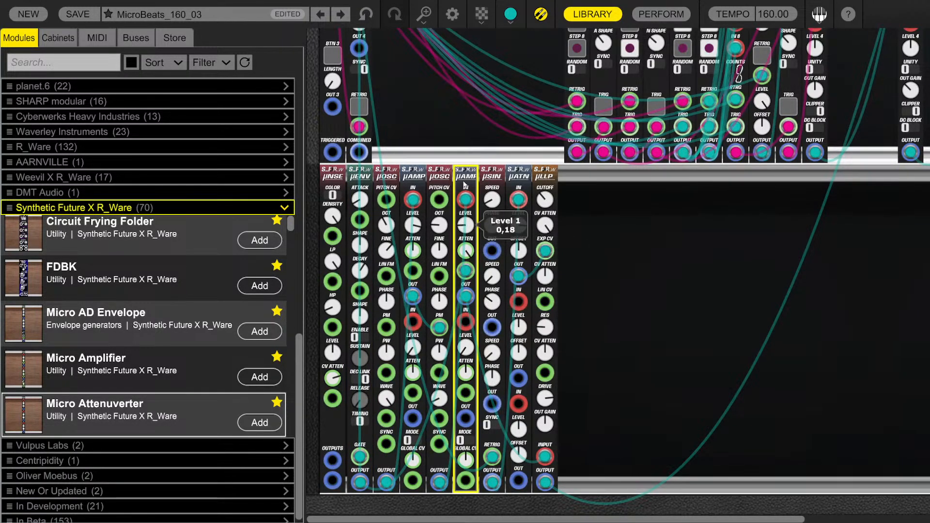
left_click(364, 289)
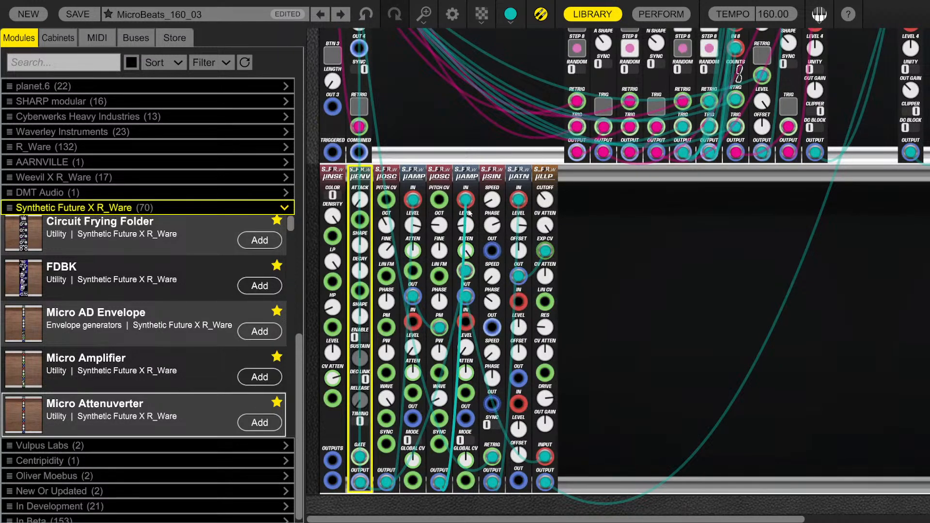
left_click(468, 249)
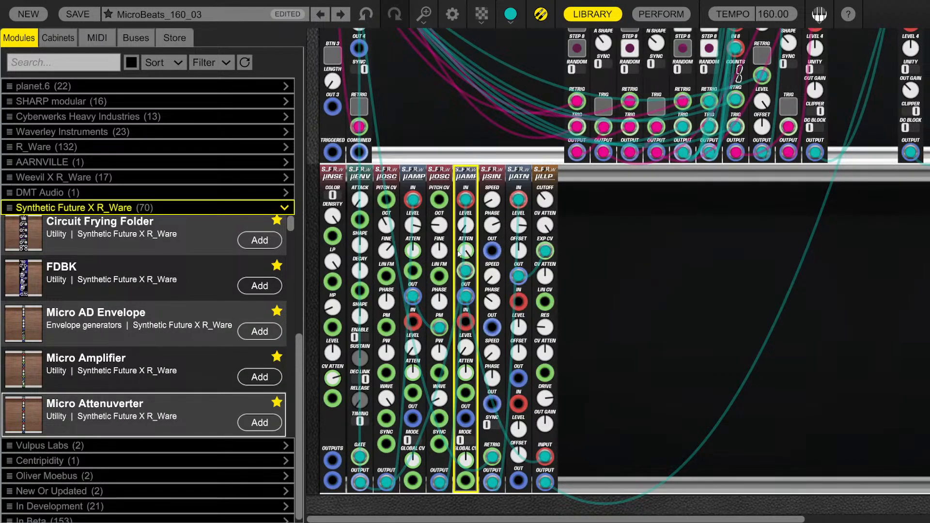
left_click_drag(459, 252, 463, 274)
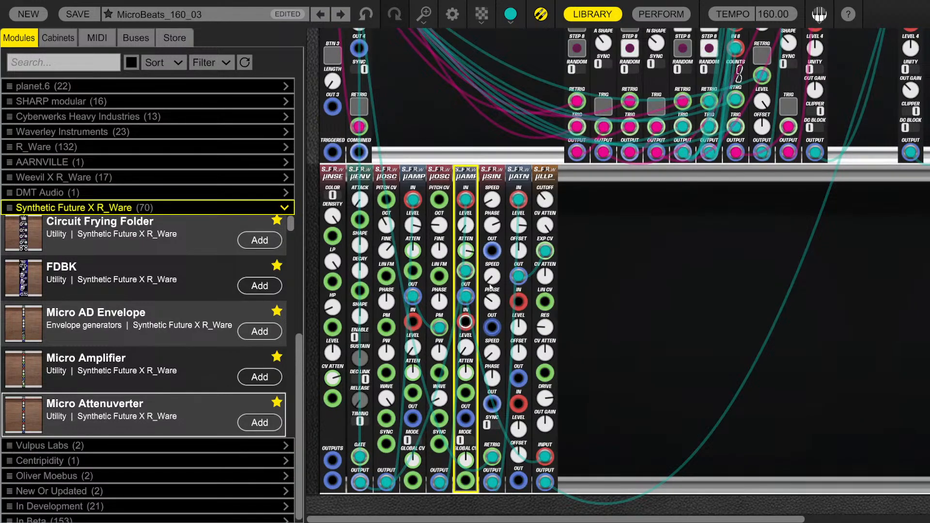
Route the envelope's output through the attenuverter's second channel to the ladder filter's Exp CV, and adjust the channel's level and the envelope's decay
left_click_drag(521, 289, 520, 301)
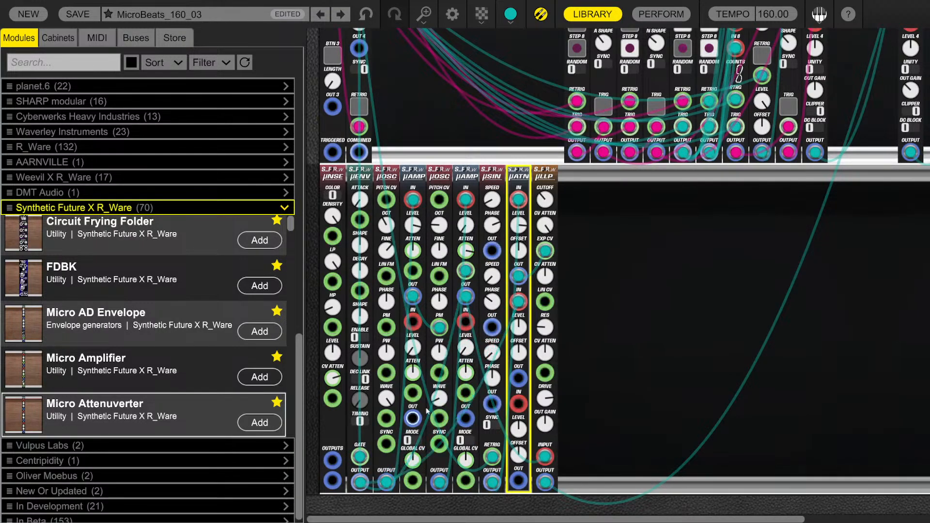
mouse_move(520, 341)
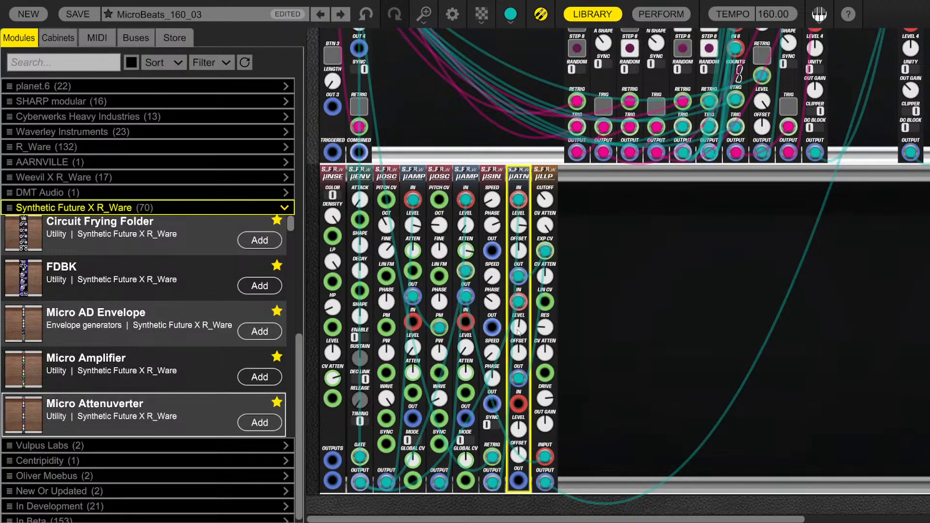
left_click_drag(362, 269, 359, 332)
left_click(642, 307)
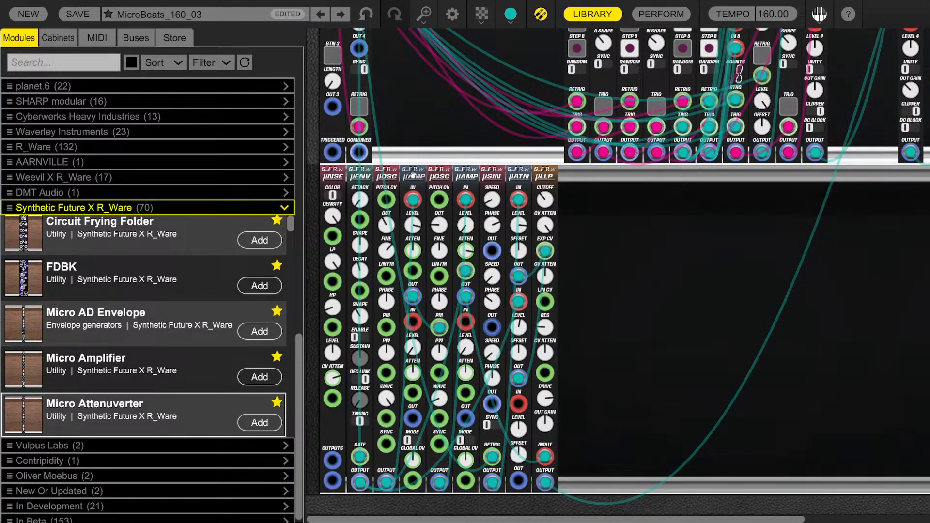
Shift the second oscillator's saw-square waveform blend further toward square, and adjust the first oscillator's octave
left_click(435, 179)
mouse_move(441, 398)
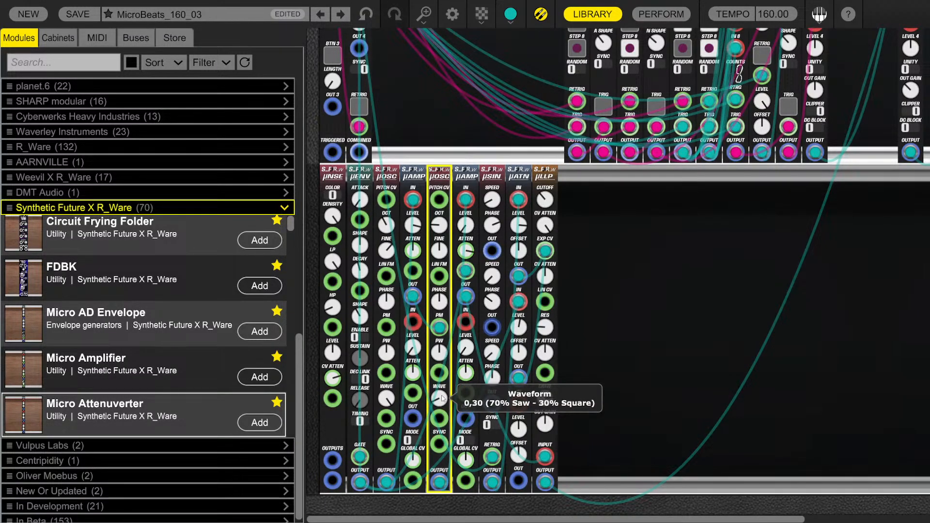
left_click_drag(442, 398, 442, 364)
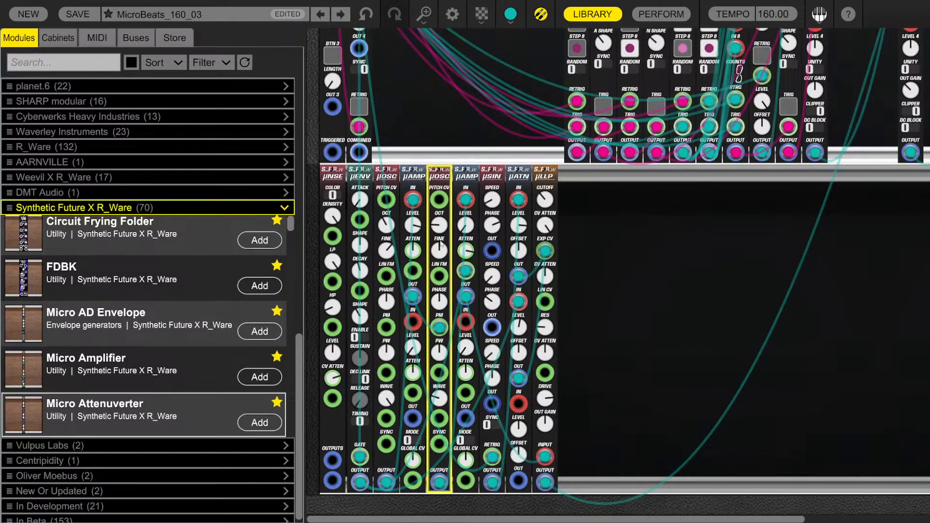
left_click(386, 225)
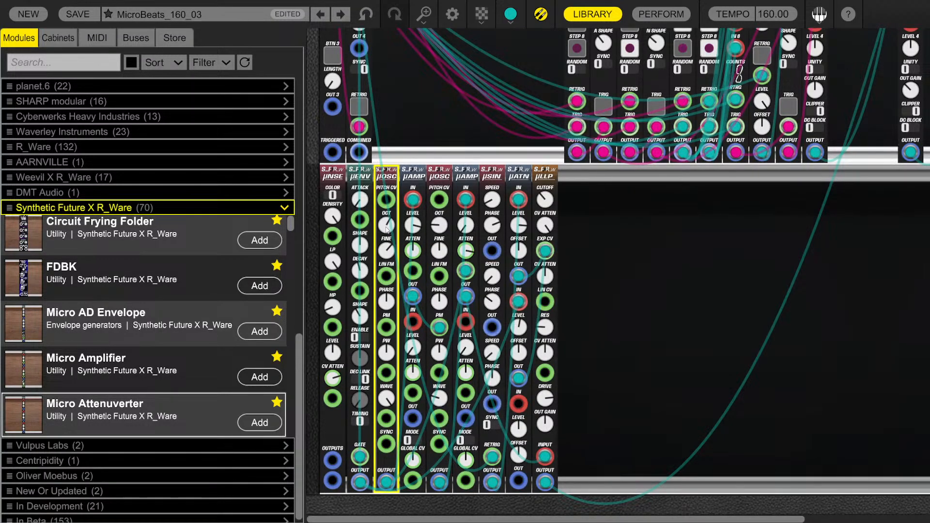
left_click(635, 252)
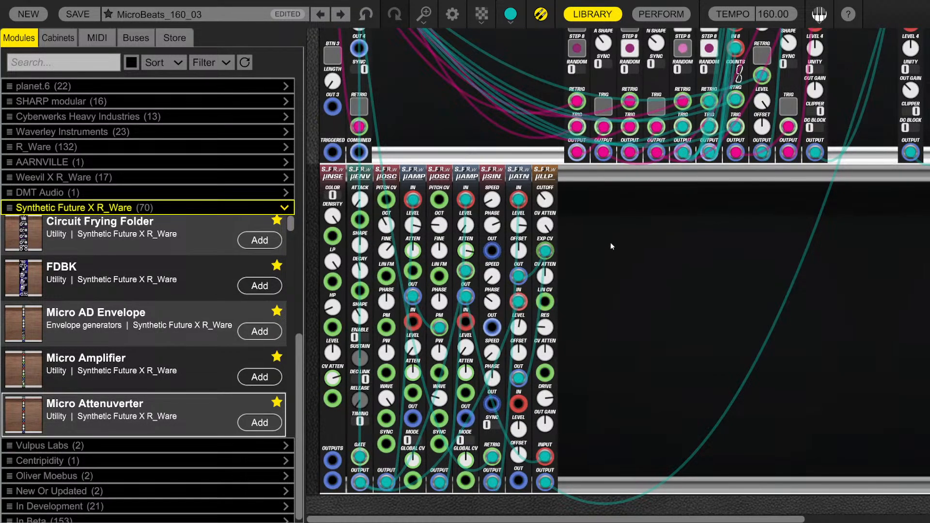
Close the module library and duplicate the ladder filter directly beside the original in the lower row
scroll(611, 242, "down", 2)
scroll(606, 314, "down", 1)
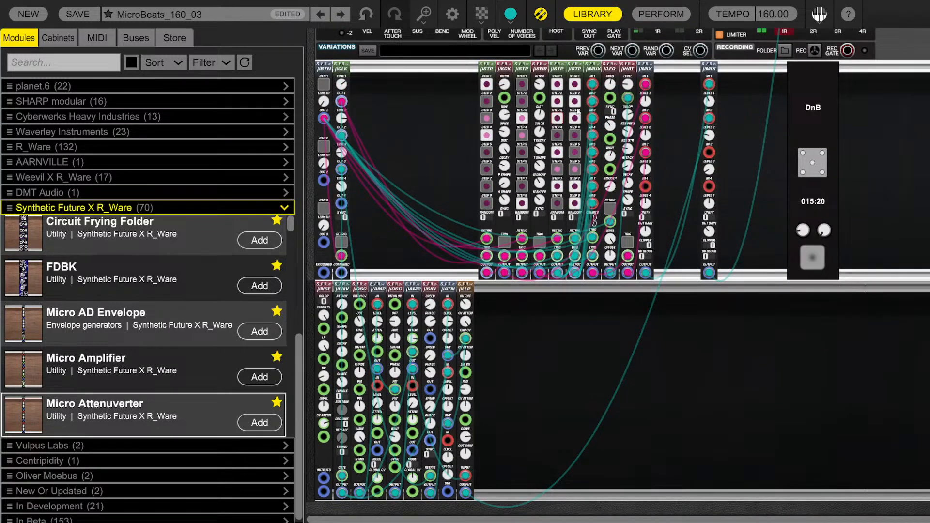
left_click(593, 14)
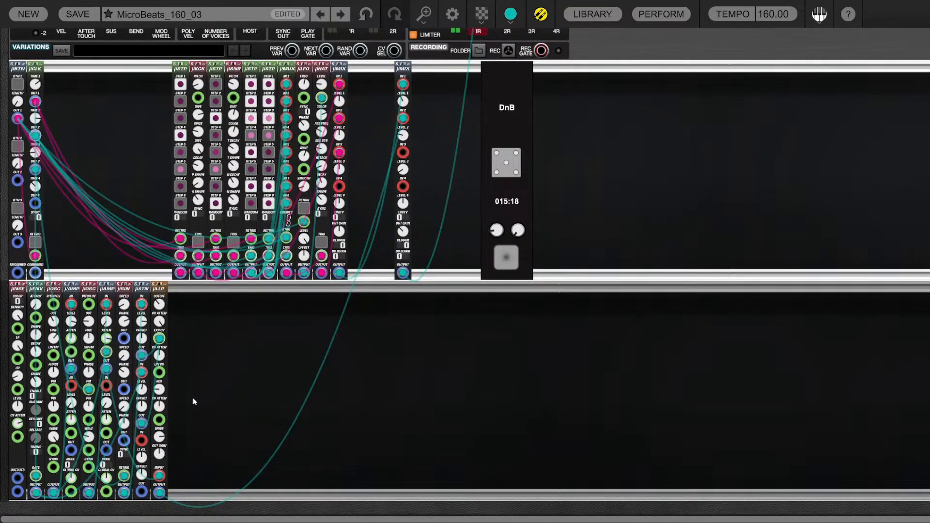
left_click(159, 288)
left_click_drag(159, 287, 176, 288)
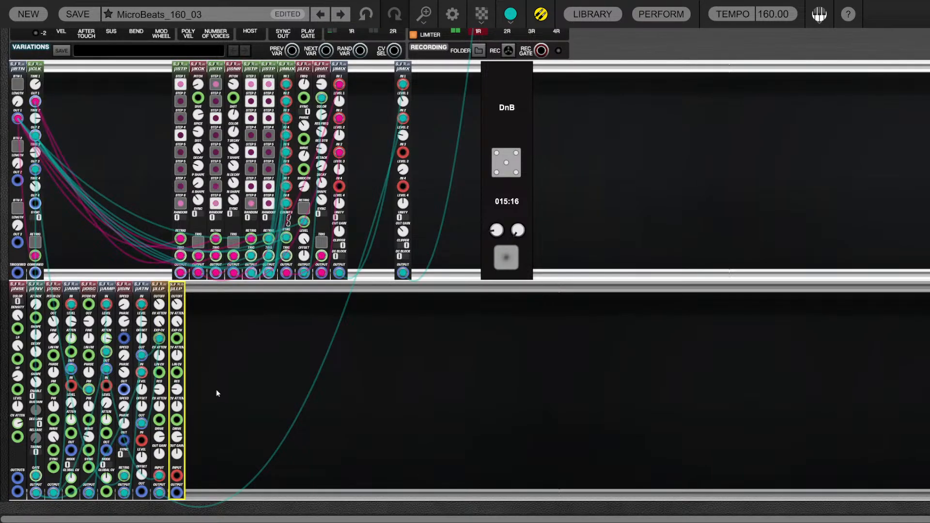
Insert the duplicated ladder filter in series by patching the first filter's output into its input, ahead of the mixer
scroll(243, 392, "up", 1)
scroll(284, 373, "down", 1)
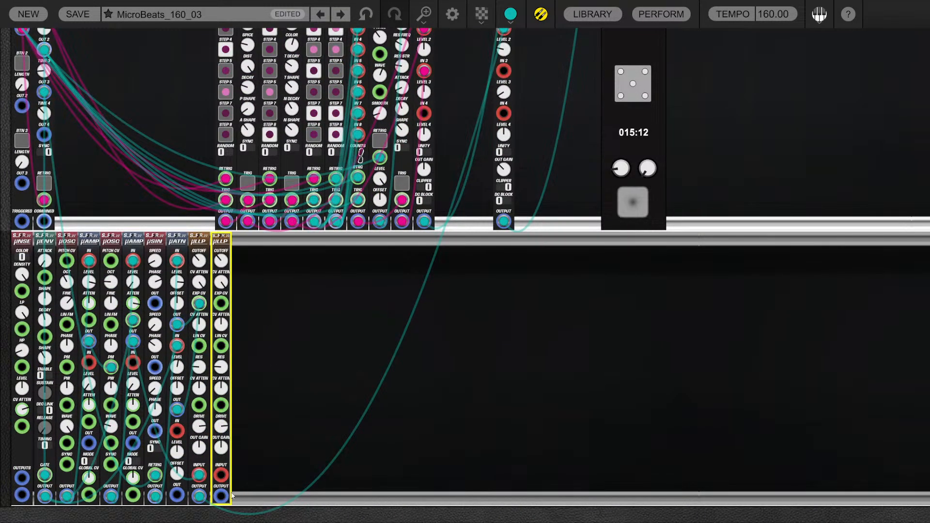
left_click_drag(200, 496, 221, 475)
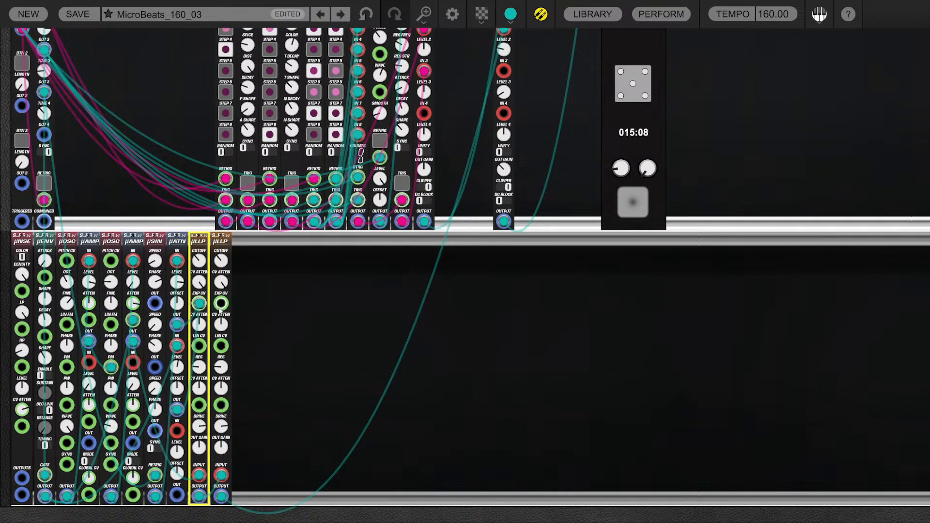
Patch the attenuverter's third output into the second ladder filter's Exp CV, and feed its third input from the Sine LFO's first output
left_click_drag(221, 304, 177, 495)
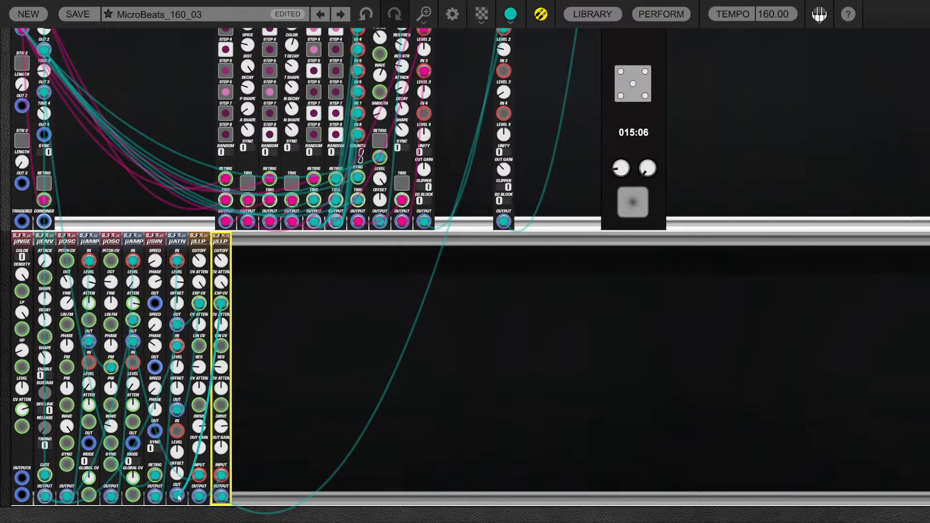
mouse_move(178, 430)
left_mouse_down()
mouse_move(160, 416)
mouse_move(155, 304)
mouse_move(156, 430)
mouse_move(177, 431)
left_mouse_up()
left_click(177, 458)
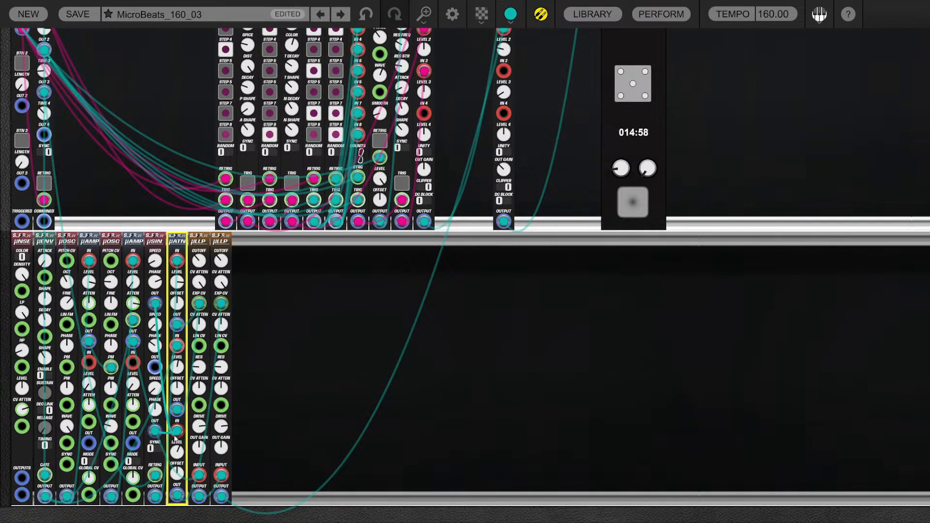
left_click_drag(156, 432, 272, 389)
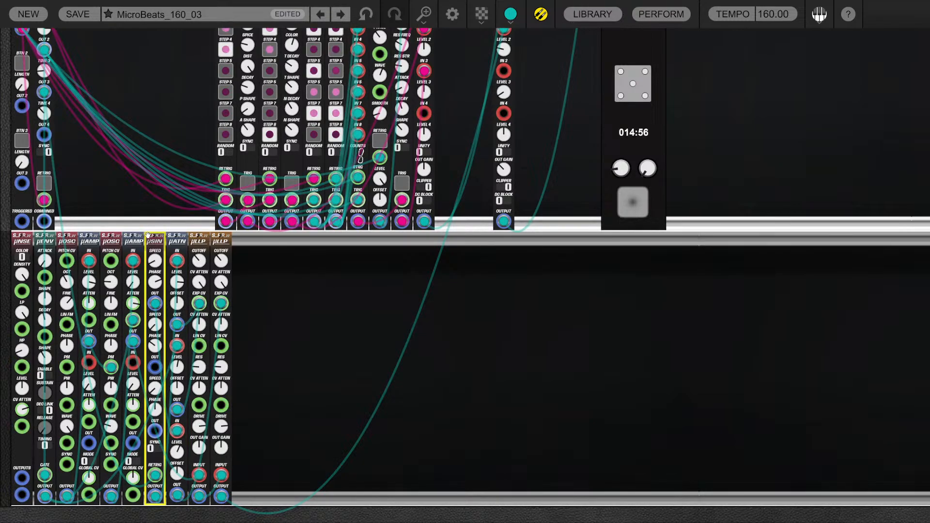
Duplicate the Sine LFO and set the copy's first phase to 0.20 and second phase to -0.31
key("ctrl+d")
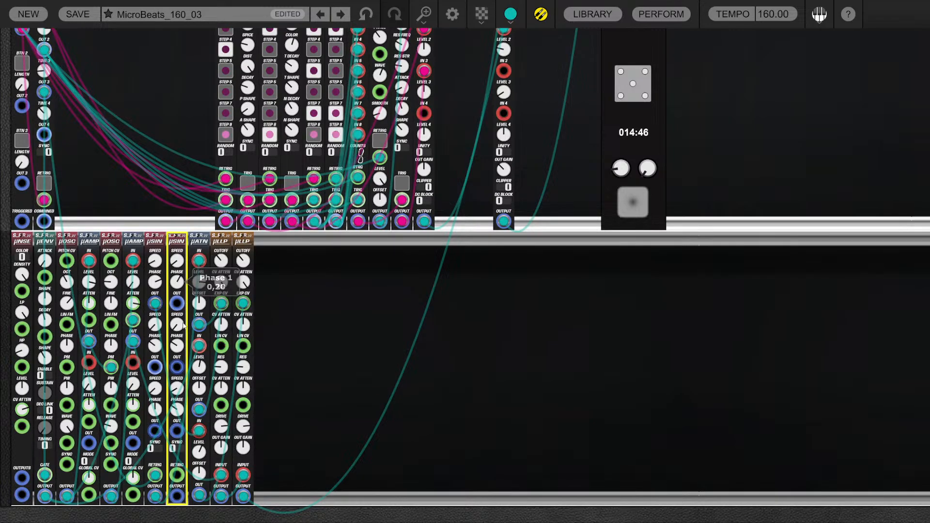
mouse_move(183, 326)
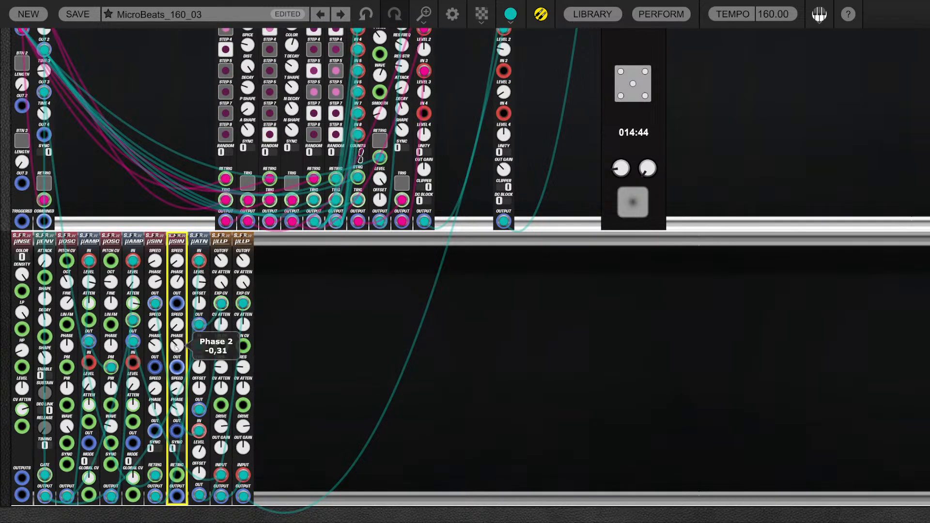
Patch the second Sine LFO's combined output into the attenuverter's third input at a level of about 0.19, and clock output 3 into its retrig
left_click_drag(178, 496, 202, 436)
left_click(198, 456)
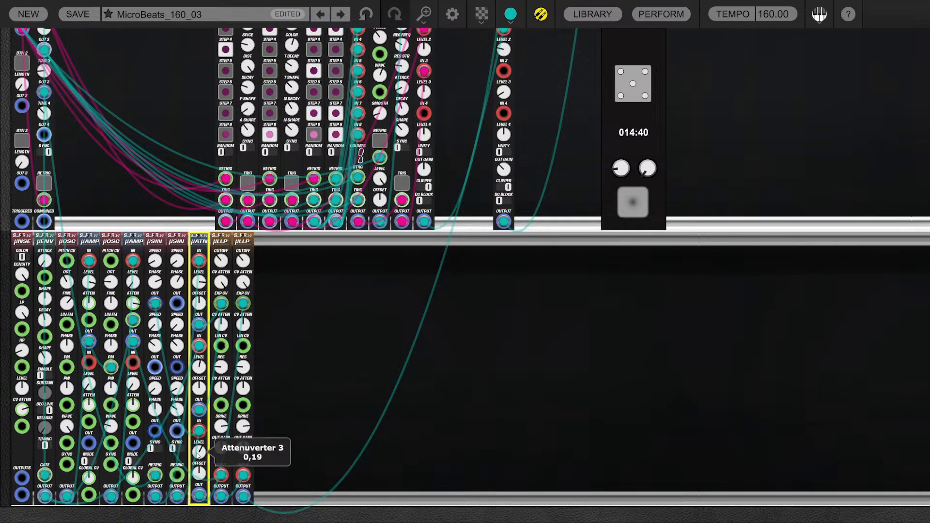
left_click_drag(177, 475, 44, 92)
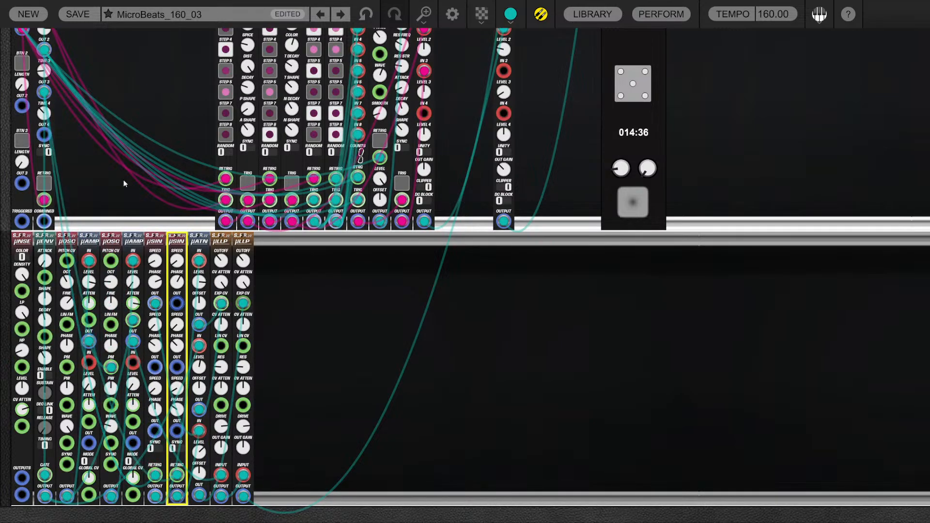
Patch the envelope's output into the second ladder filter's Lin CV input
left_click(327, 384)
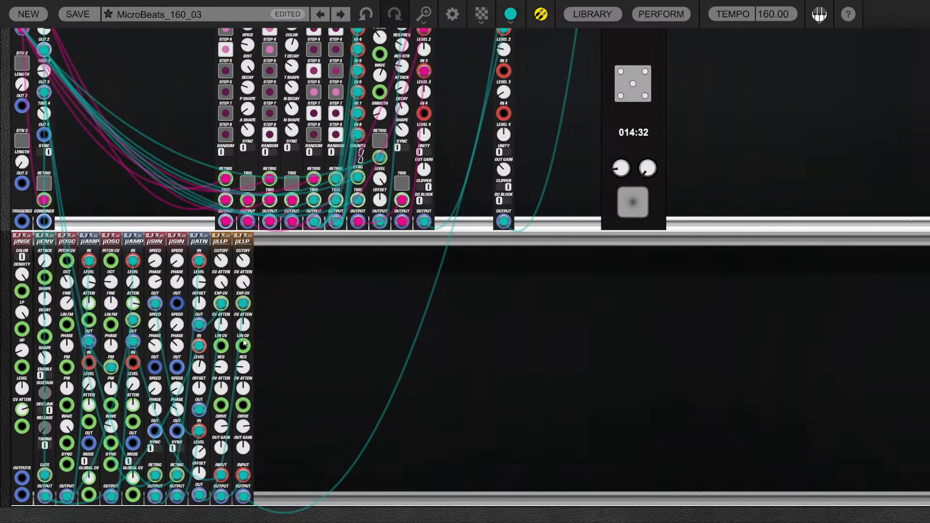
left_click_drag(243, 347, 53, 500)
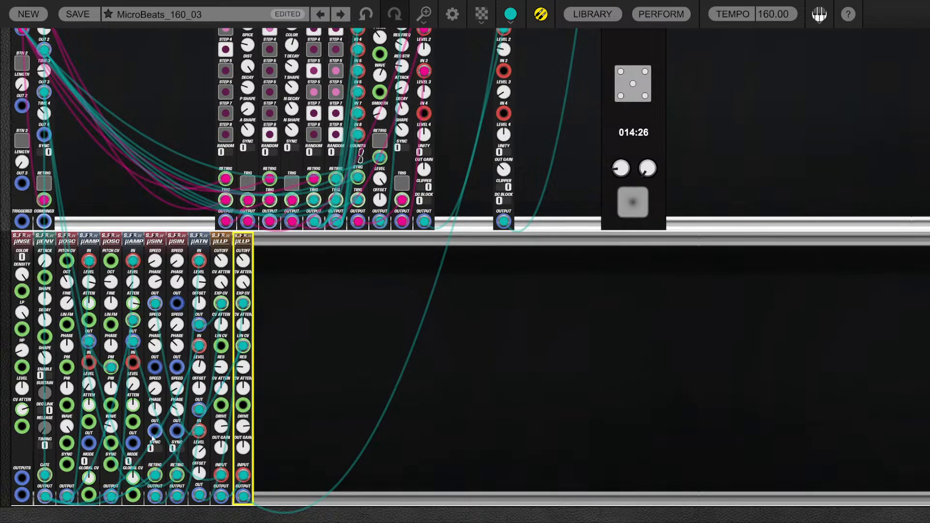
Raise the hi-hat's decay, lower its level slightly, and reduce the level of the LFO next to it
mouse_move(242, 320)
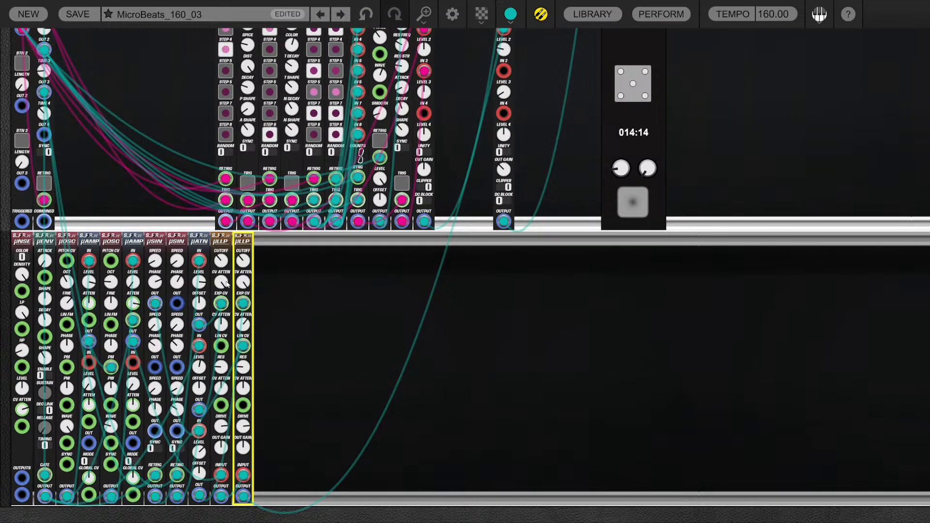
mouse_move(227, 284)
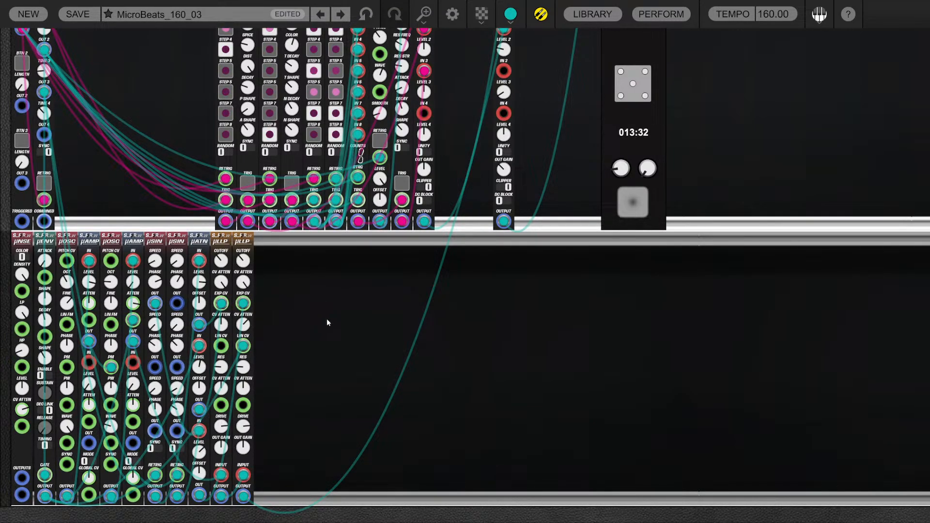
scroll(326, 318, "down", 2)
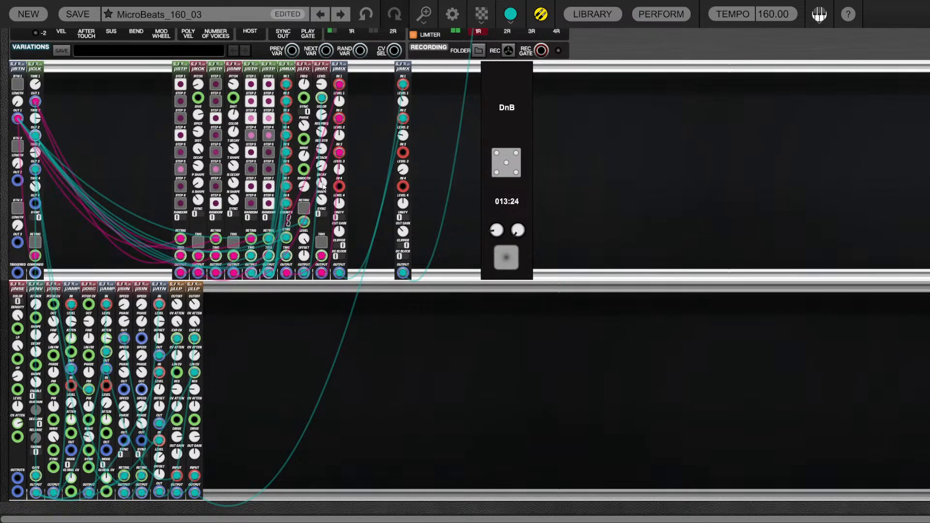
left_click_drag(324, 186, 324, 174)
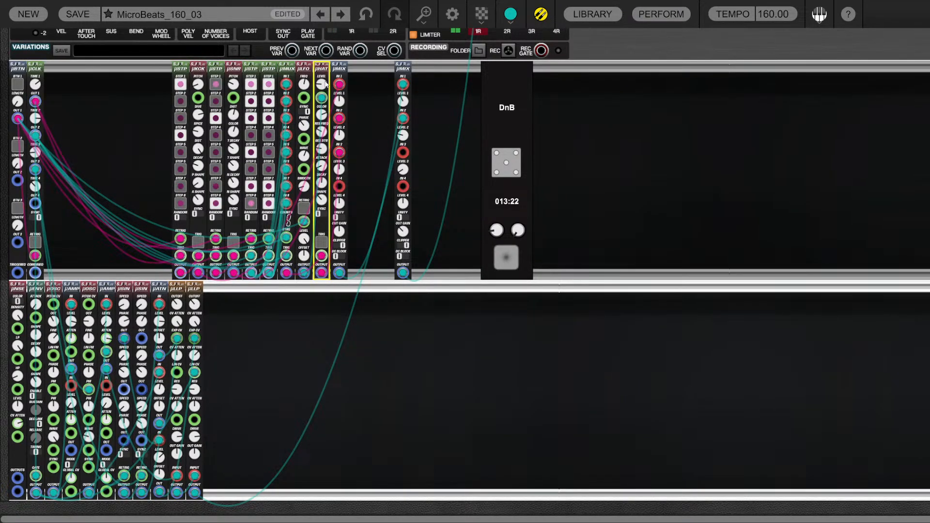
left_click_drag(324, 83, 325, 89)
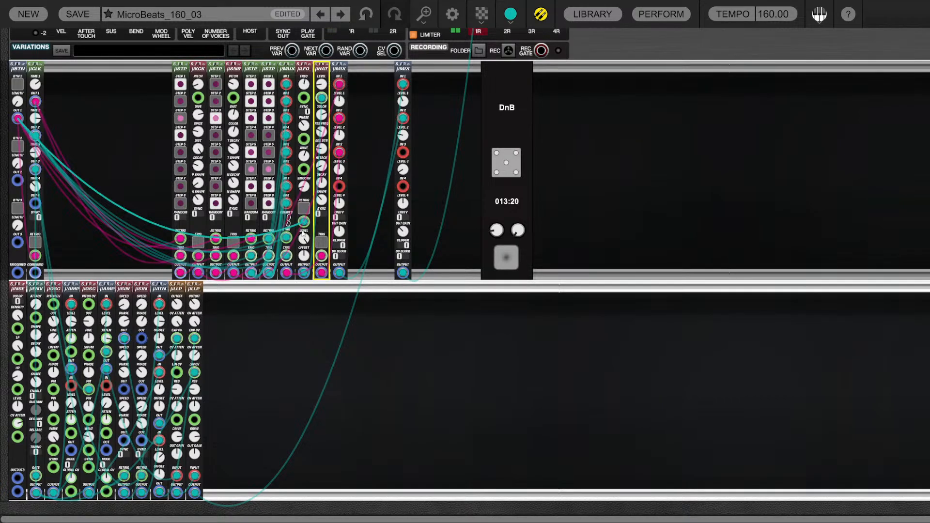
left_click_drag(304, 238, 302, 262)
left_click(313, 321)
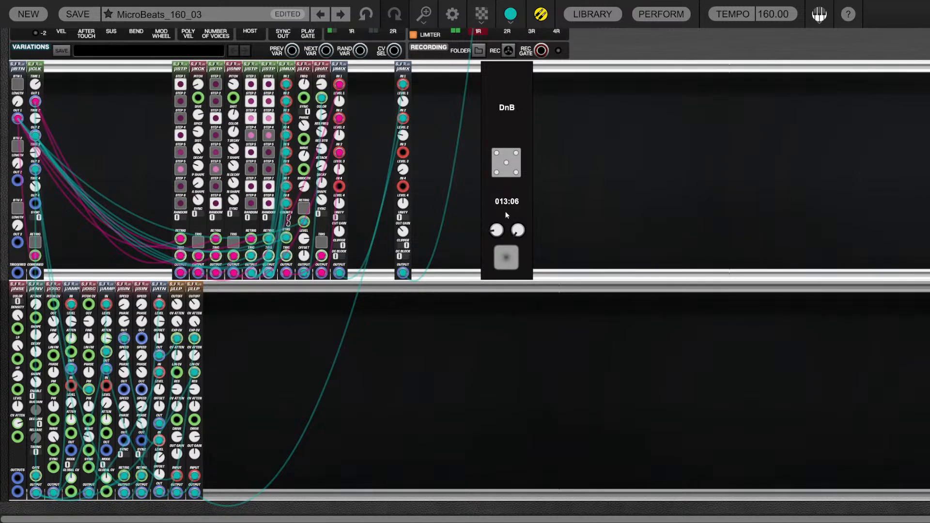
Add a Micro Feedback Folder to the lower row, set apart from the finished synth voice
left_click(592, 13)
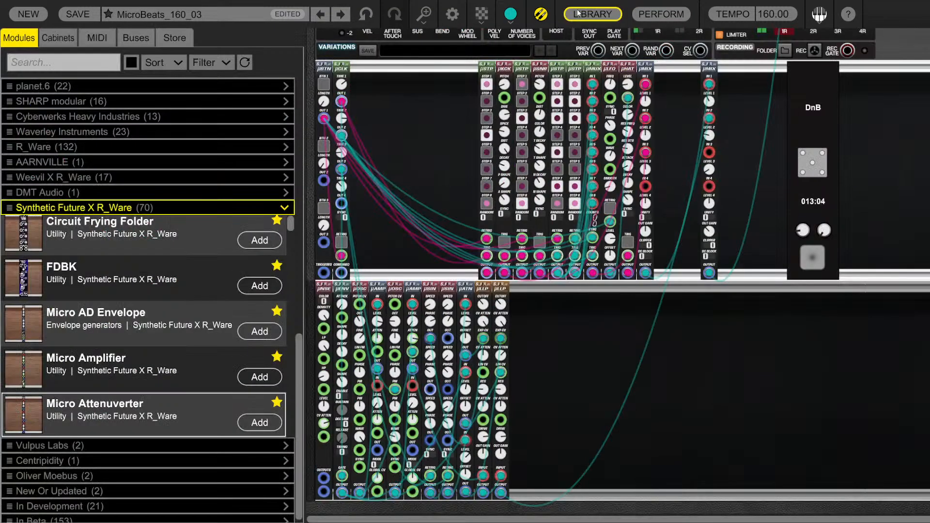
scroll(116, 344, "down", 7)
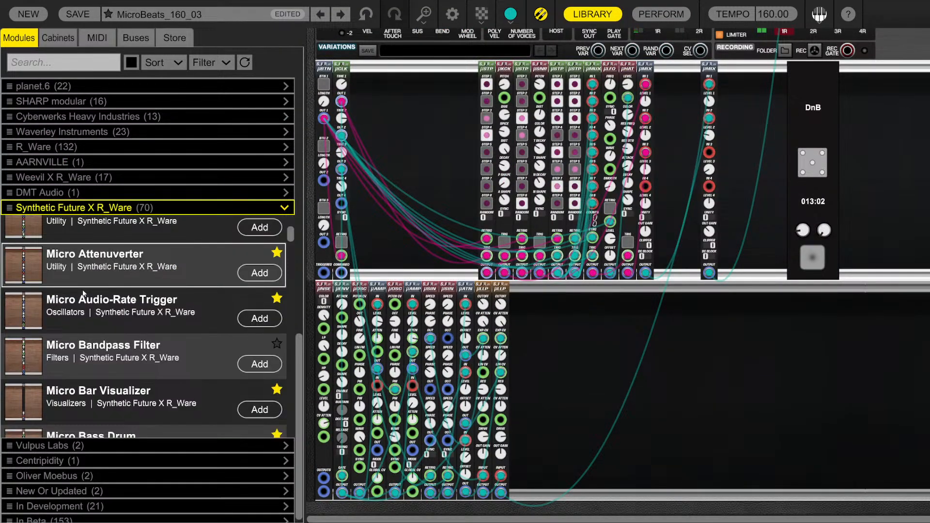
scroll(117, 344, "down", 3)
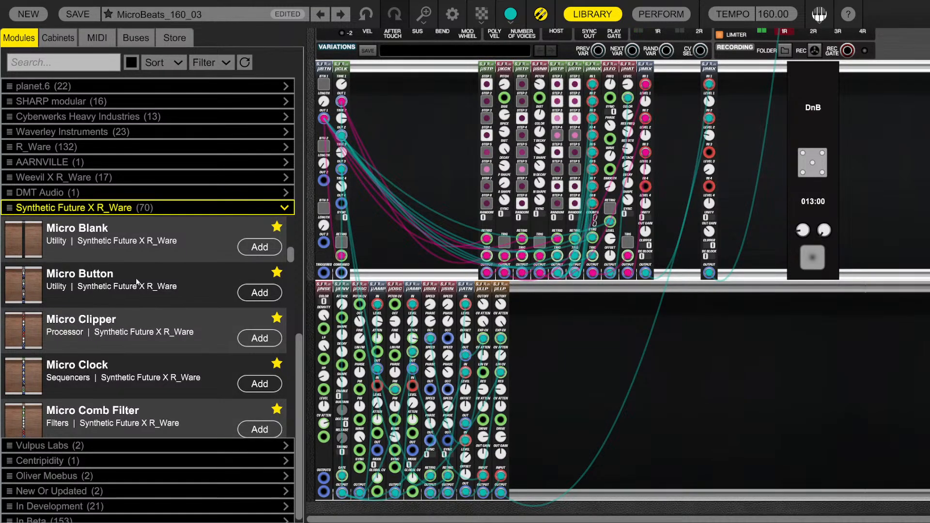
scroll(130, 397, "down", 3)
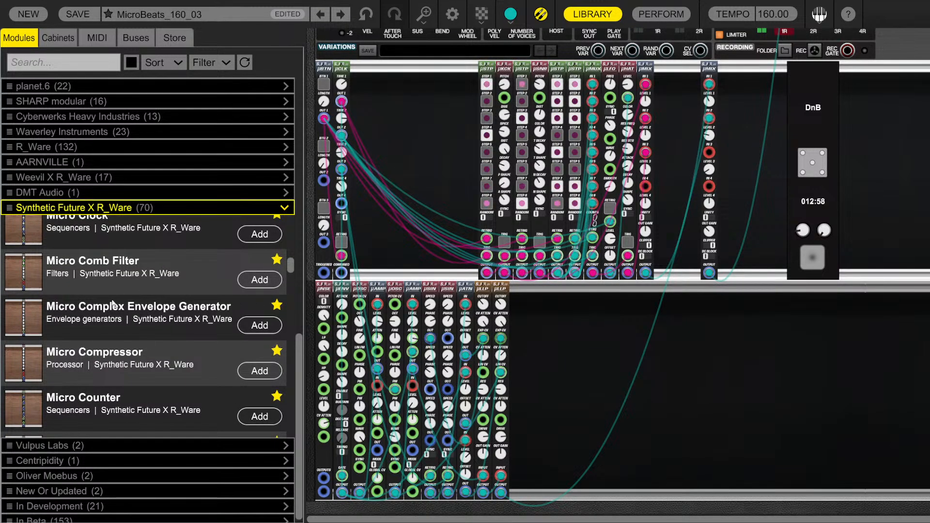
scroll(150, 307, "down", 3)
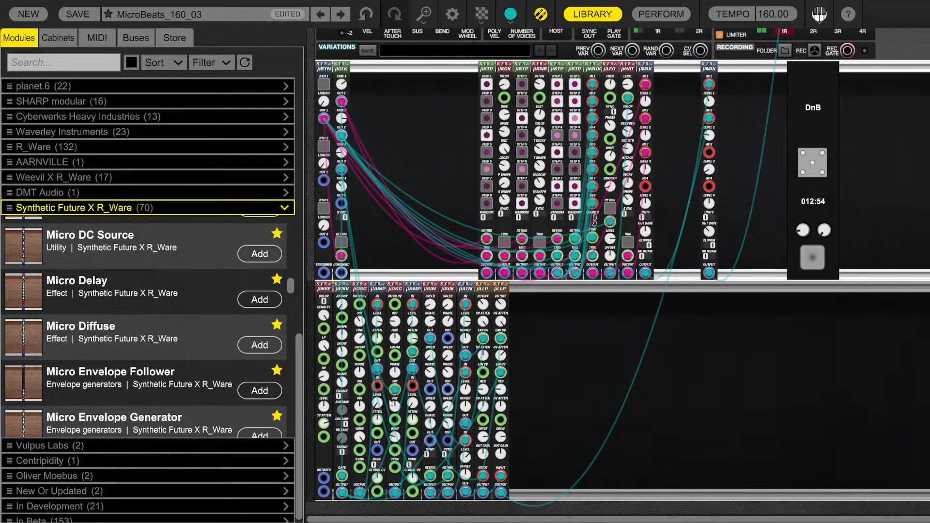
scroll(109, 290, "down", 3)
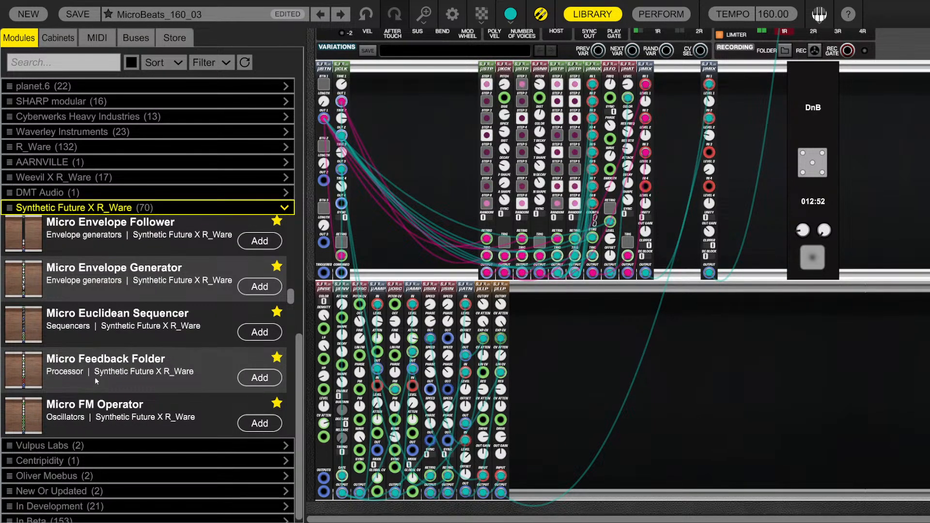
left_click_drag(95, 376, 620, 289)
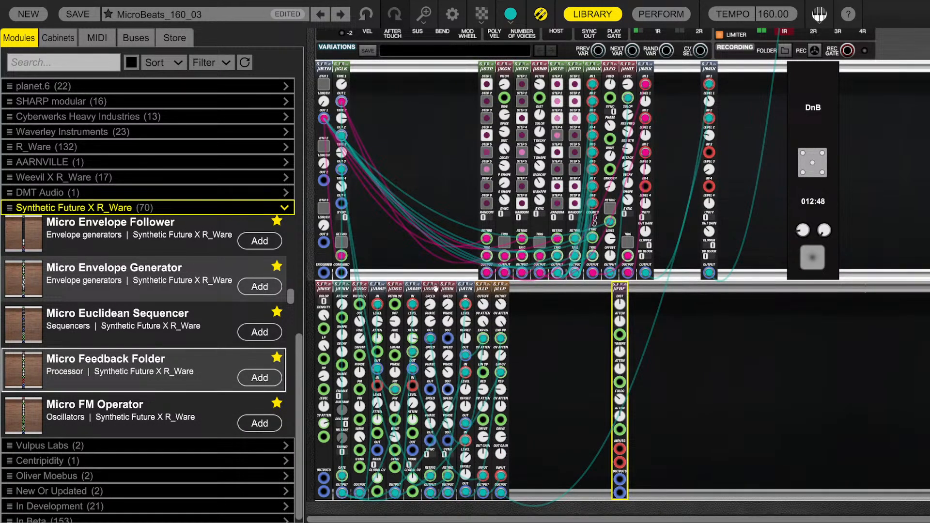
Add a Micro Oscillator directly before the Feedback Folder
scroll(147, 344, "down", 2)
scroll(131, 327, "down", 3)
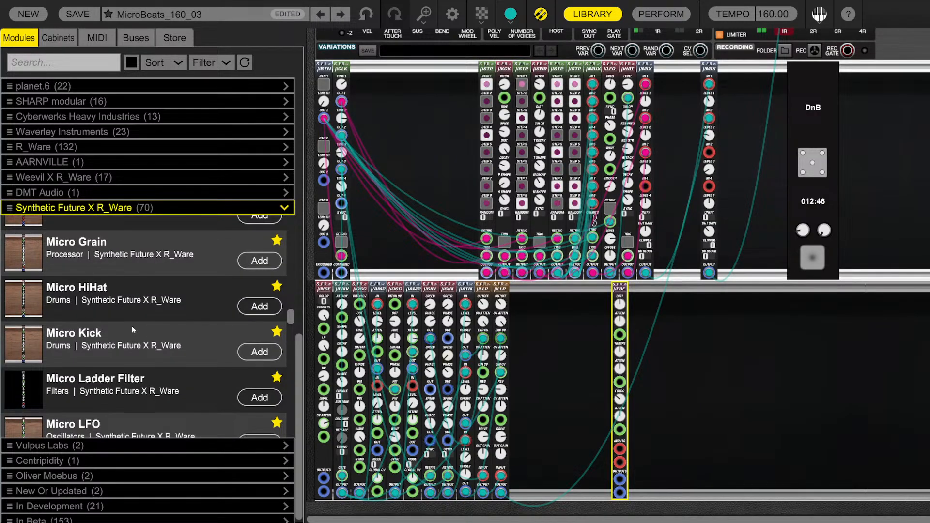
scroll(132, 327, "down", 6)
scroll(129, 327, "up", 3)
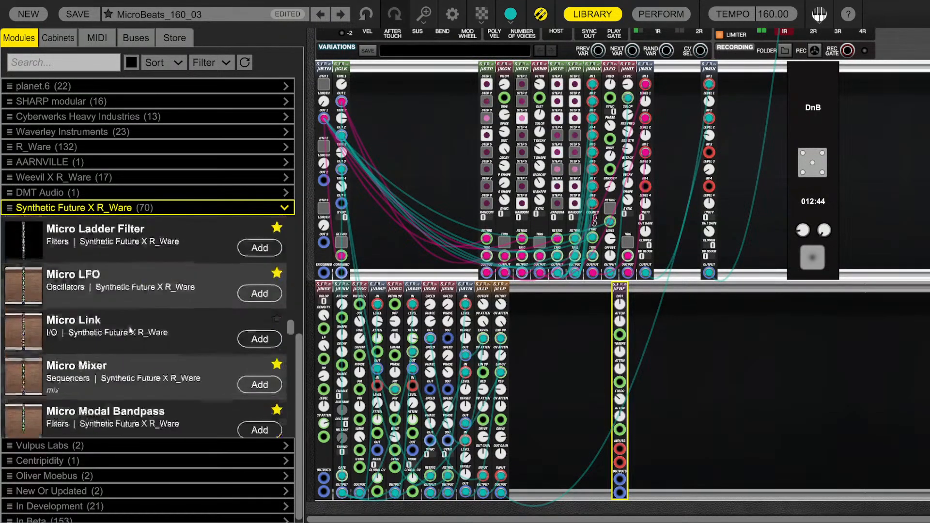
scroll(129, 326, "down", 3)
scroll(128, 327, "down", 3)
scroll(127, 263, "up", 3)
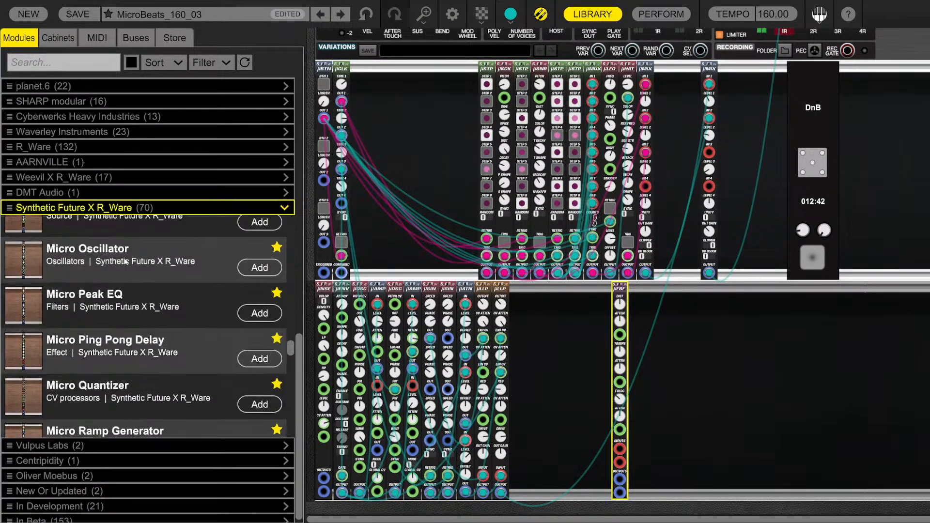
left_click_drag(97, 264, 597, 325)
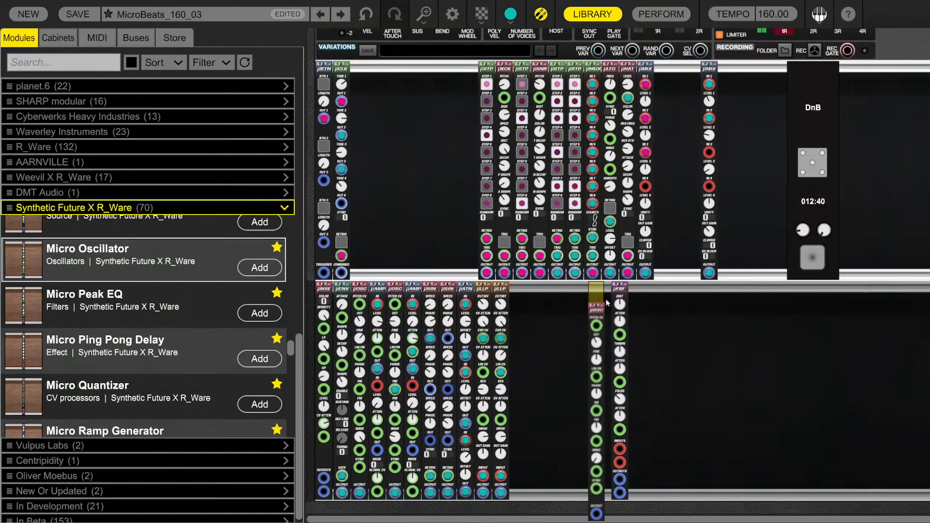
Add a Micro Diffuse and a Micro Delay after the Feedback Folder
scroll(115, 310, "up", 10)
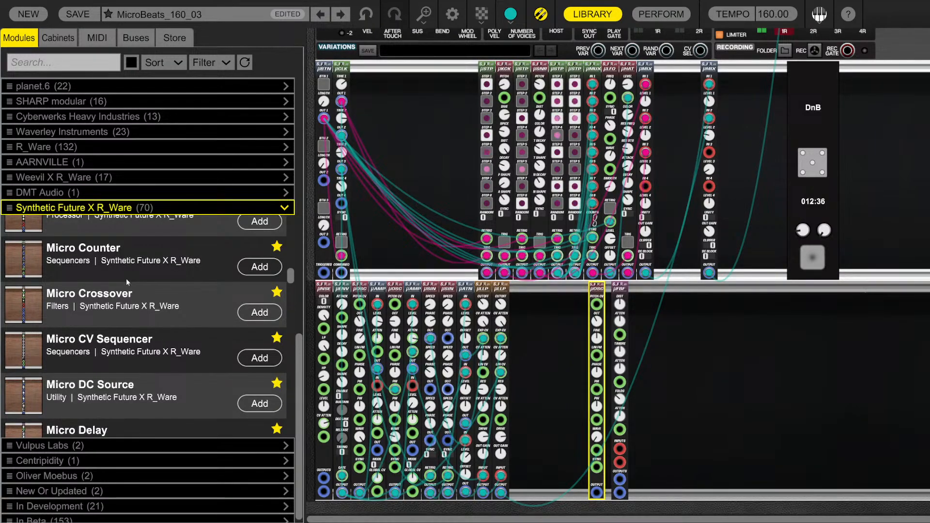
scroll(126, 281, "down", 3)
left_click_drag(184, 324, 644, 301)
left_click_drag(123, 295, 648, 289)
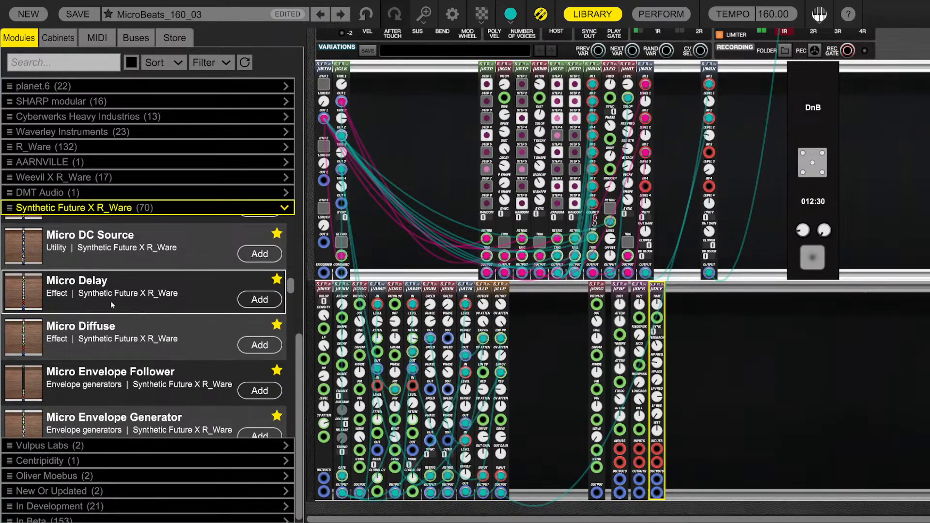
Move the Micro Noise module beside the new oscillator and close the gap it leaves in the synth voice
scroll(95, 309, "down", 3)
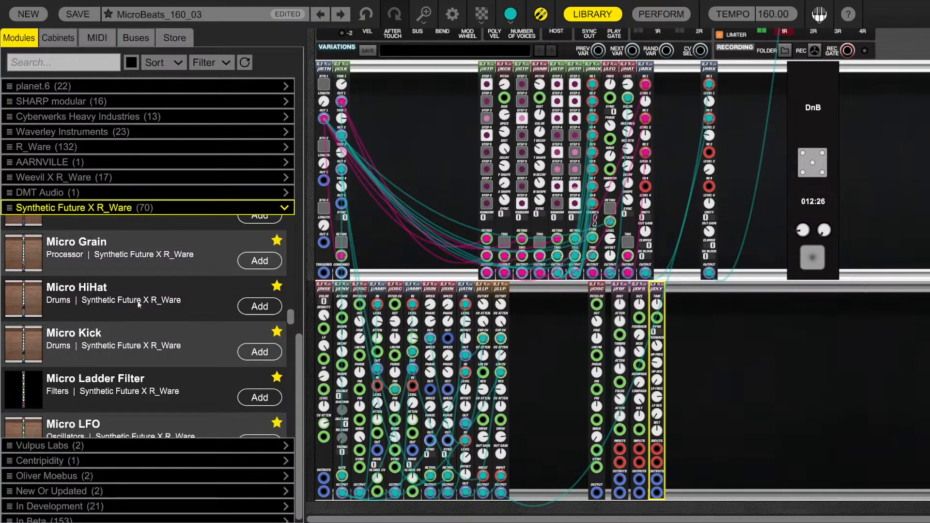
scroll(139, 304, "down", 3)
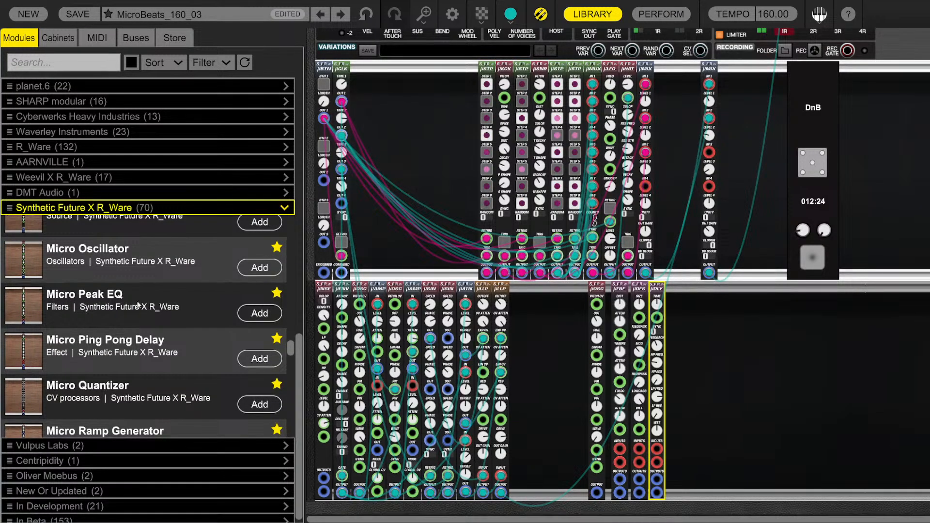
scroll(138, 305, "up", 3)
mouse_move(317, 289)
left_mouse_down()
mouse_move(575, 296)
mouse_move(540, 304)
mouse_move(322, 290)
left_mouse_up()
left_click(507, 320)
Insert a Micro Peak EQ between the new oscillator and the Feedback Folder, then close the module library
scroll(121, 315, "down", 3)
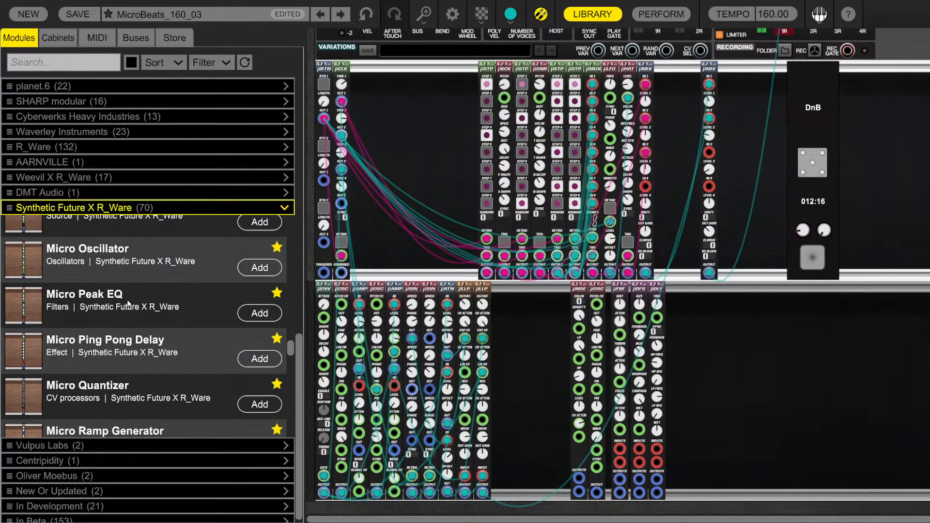
left_click_drag(124, 310, 621, 298)
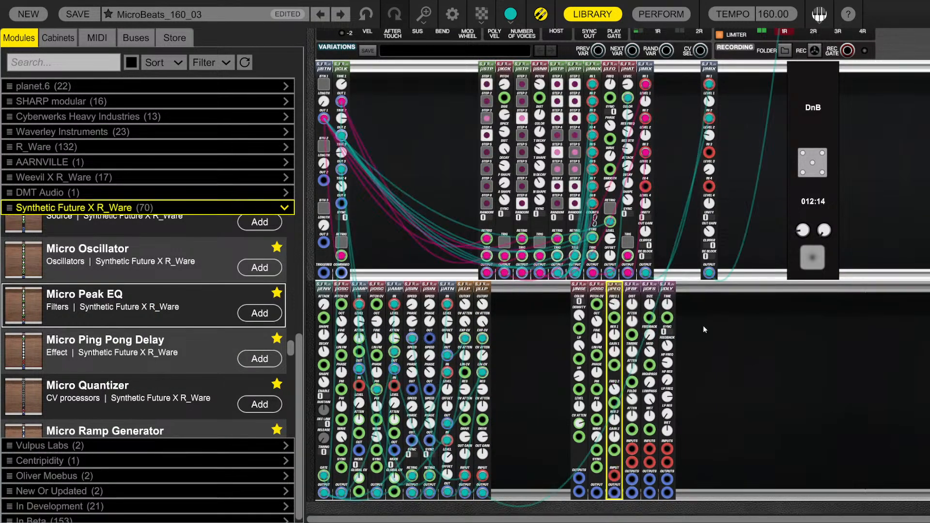
left_click(705, 328)
key("ctrl+plus")
left_click(609, 20)
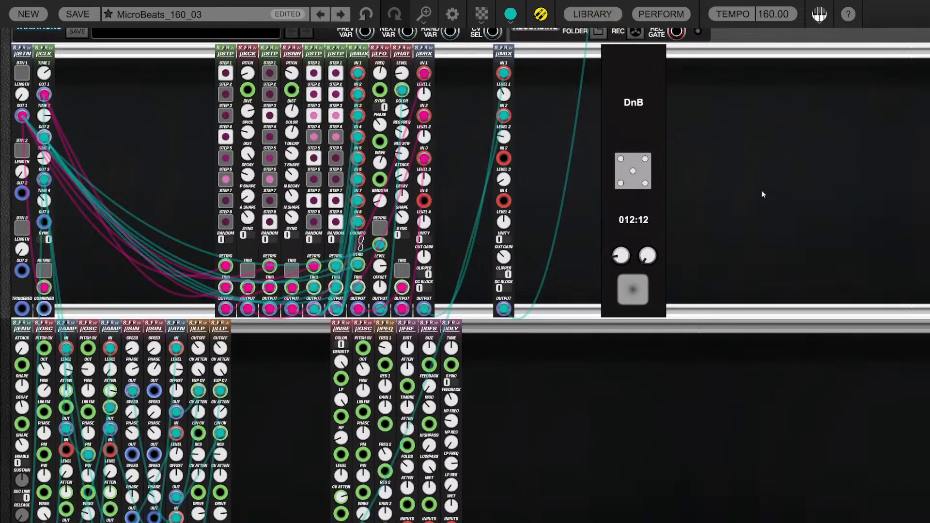
Adjust the Peak EQ's first band by raising its Freq 1 setting
scroll(569, 386, "down", 3)
key("ctrl+plus")
scroll(546, 383, "down", 2)
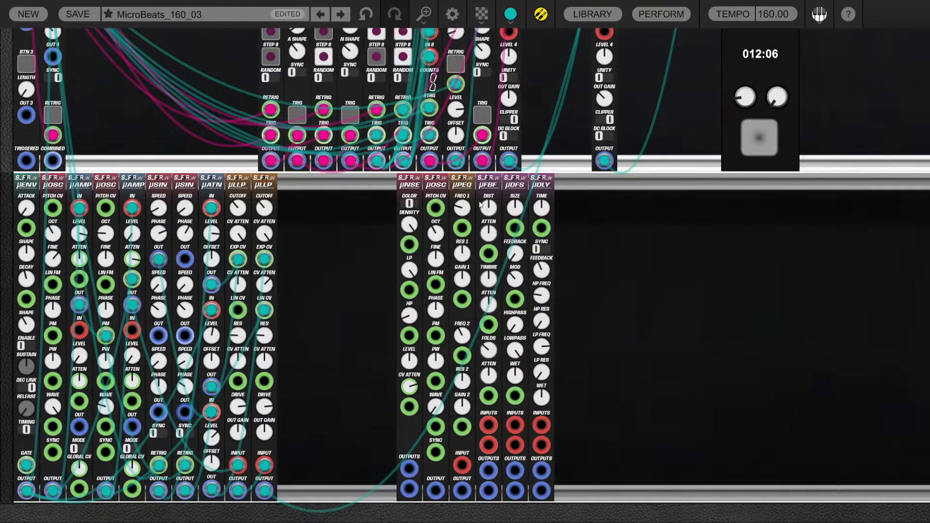
left_click(461, 186)
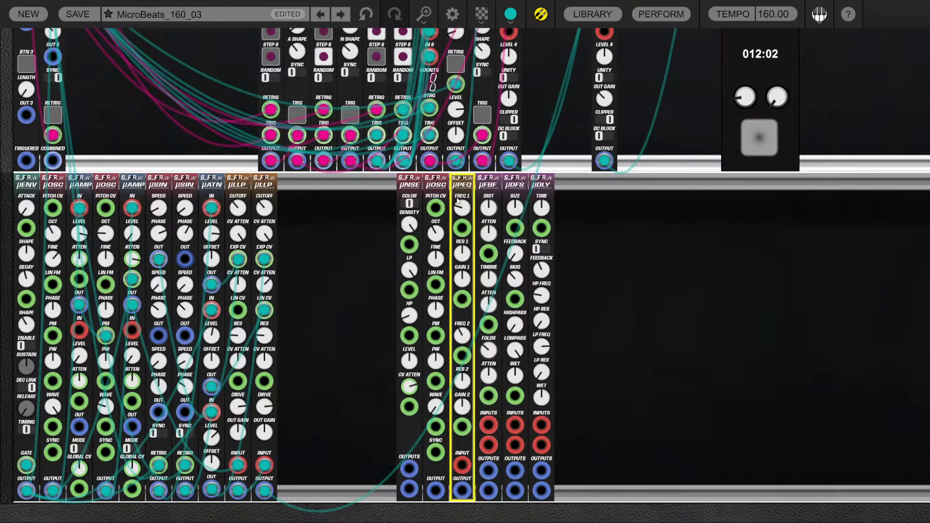
mouse_move(458, 200)
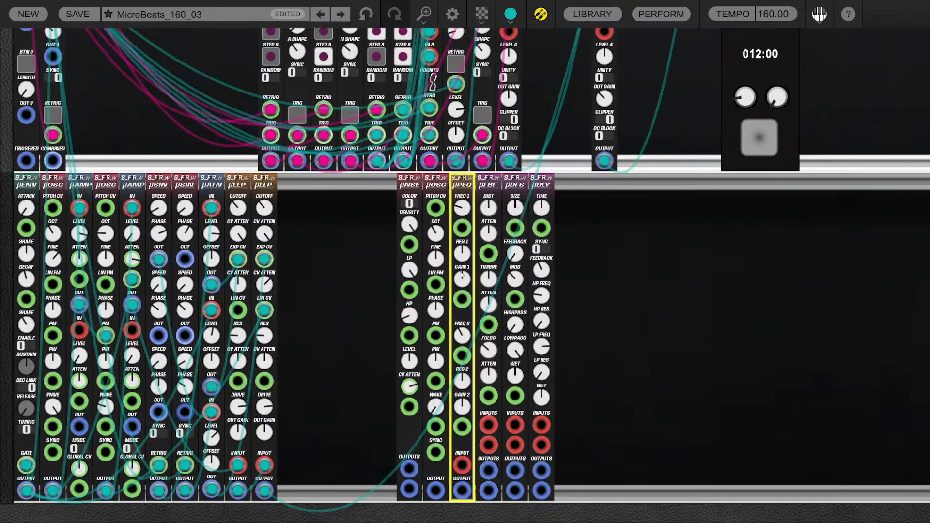
left_click_drag(461, 254, 459, 165)
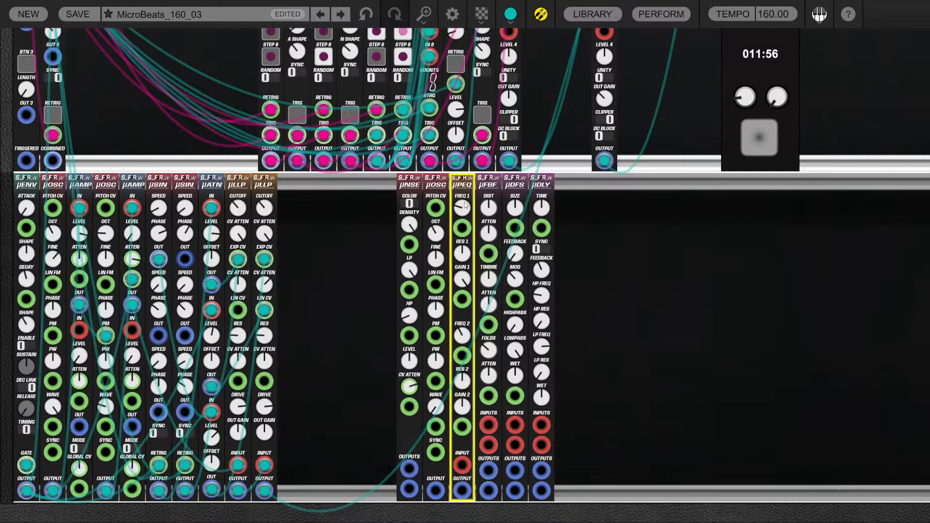
left_click_drag(465, 205, 457, 167)
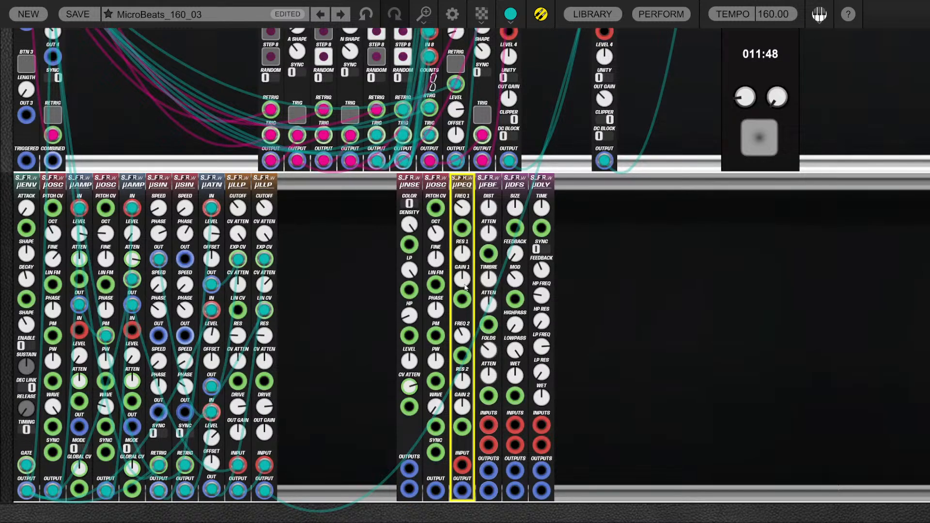
left_click(598, 308)
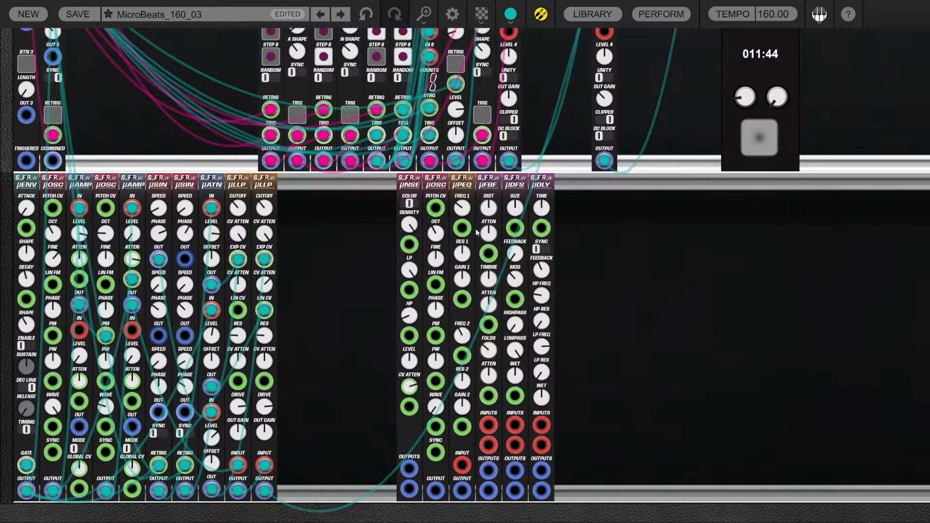
Patch the new oscillator's output through the Peak EQ into the Feedback Folder's first input
left_click(439, 398)
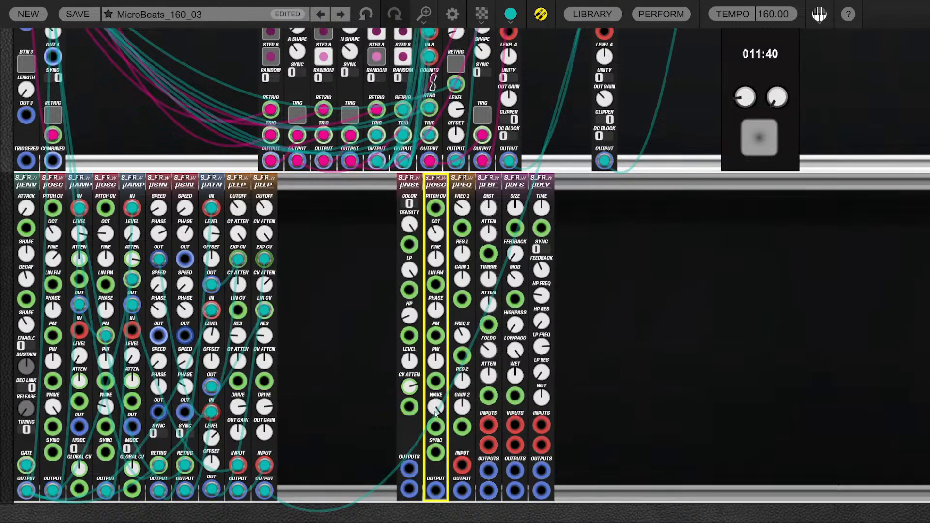
mouse_move(435, 412)
left_click_drag(435, 491, 489, 425)
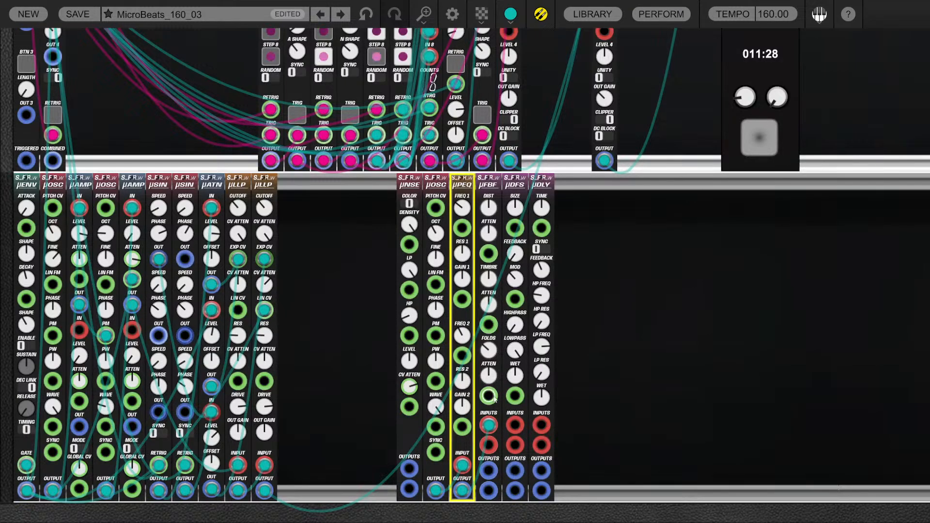
Chain the Feedback Folder's first output through the Diffuse and Delay, and patch the Delay's first output into the final mixer's In 3
left_click_drag(488, 470, 515, 427)
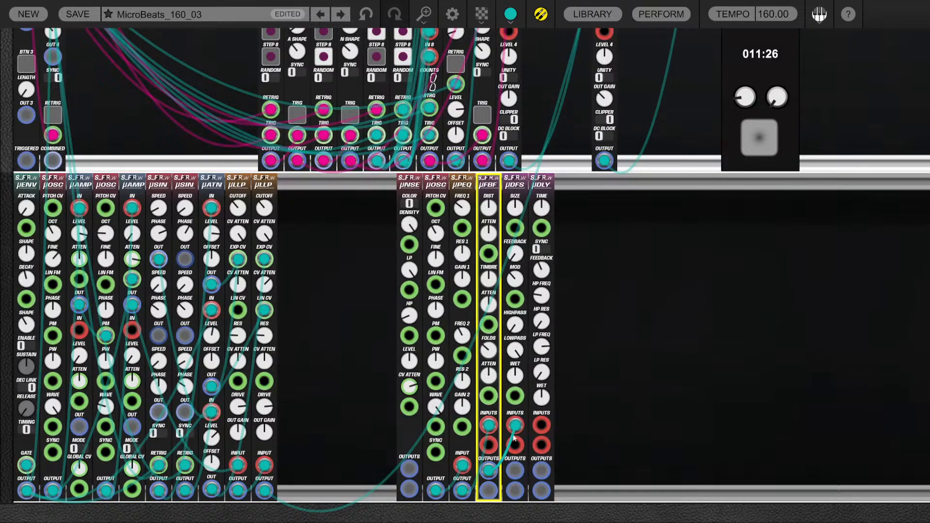
left_click_drag(515, 469, 541, 425)
left_click(541, 470)
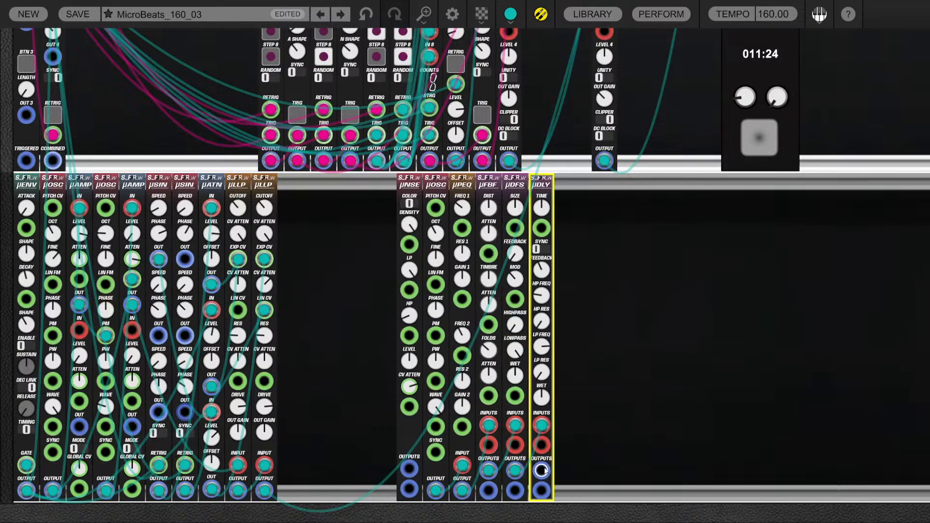
left_click_drag(542, 470, 613, 253)
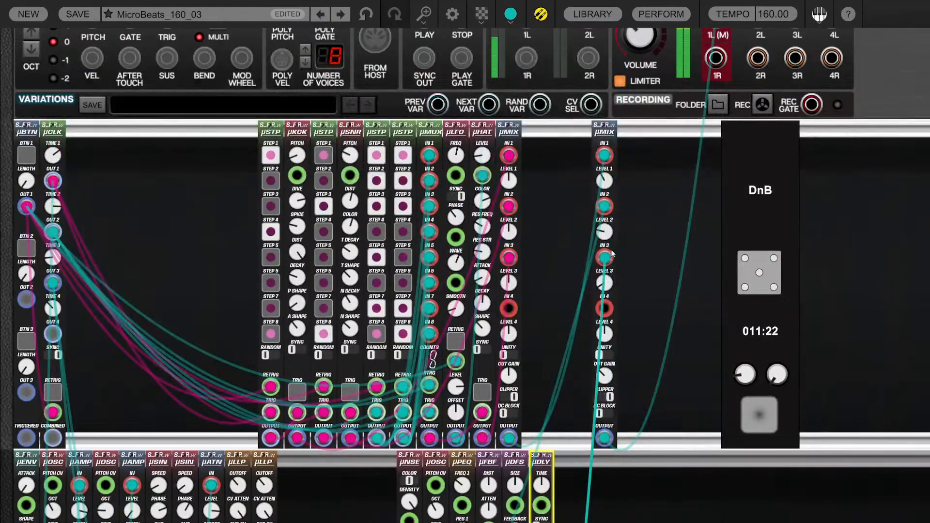
Adjust the second voice's level in the final mixer and the Diffuse's Size setting
left_click(606, 223)
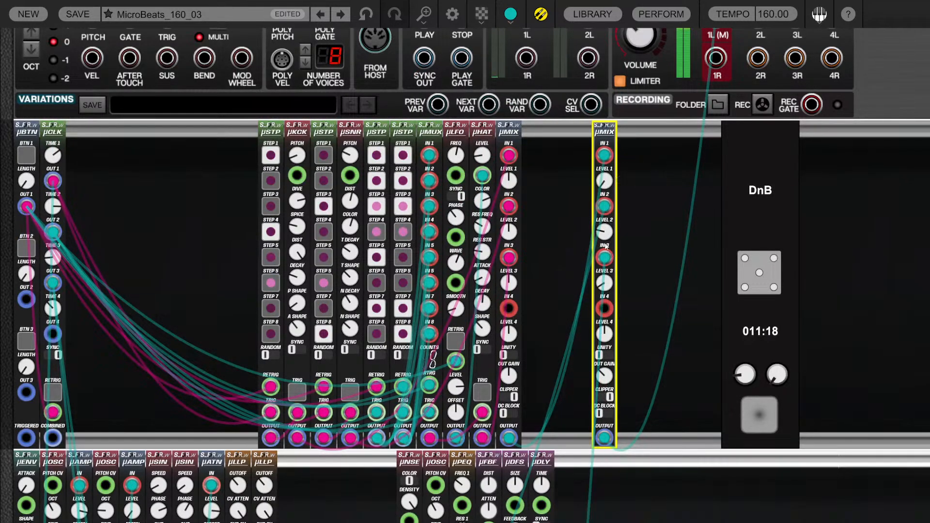
scroll(635, 359, "down", 5)
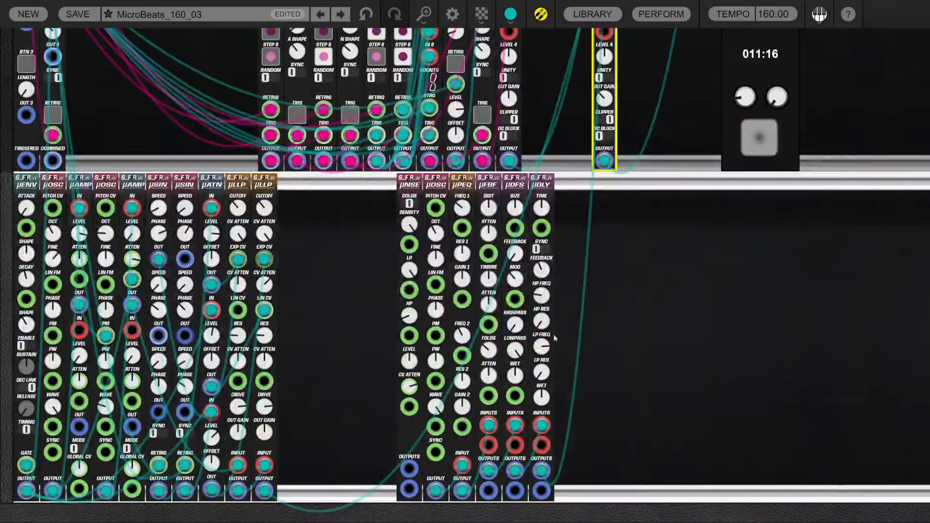
left_click(516, 204)
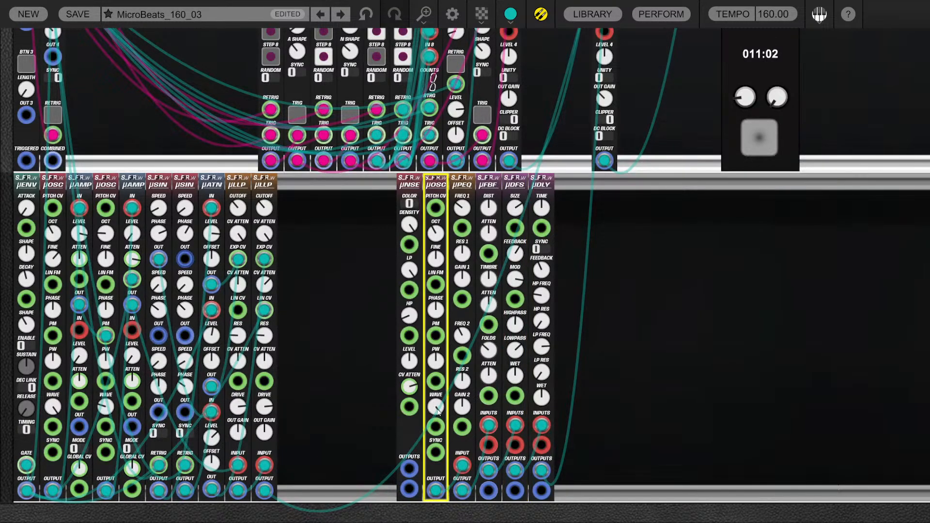
Sweep the new oscillator's Wave setting and return it to 3,00 (100% Sine)
left_click_drag(434, 408, 430, 374)
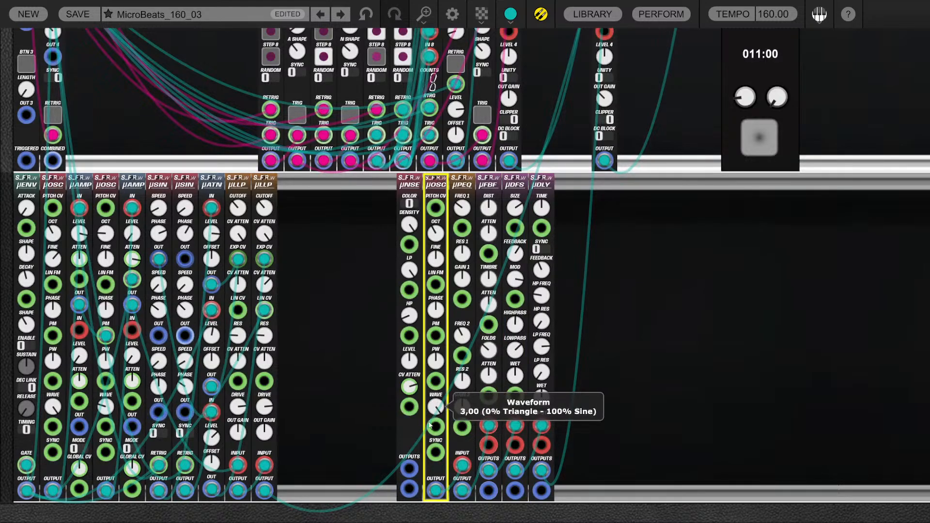
left_click_drag(428, 425, 429, 421)
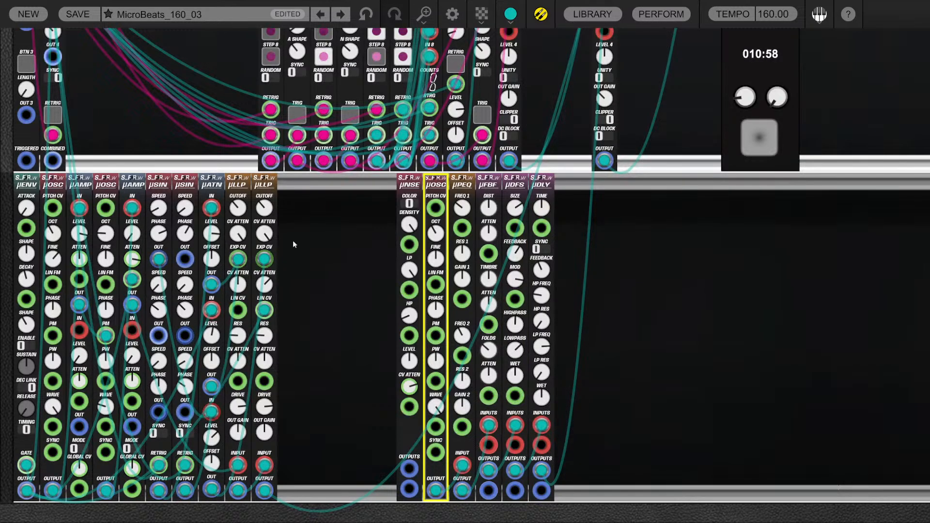
Duplicate the first voice's second µSIN and place the copy directly before the Noise module
left_click(196, 186)
left_click(192, 187, "shift")
key("ctrl+c")
key("ctrl+v")
left_click_drag(363, 191, 377, 193)
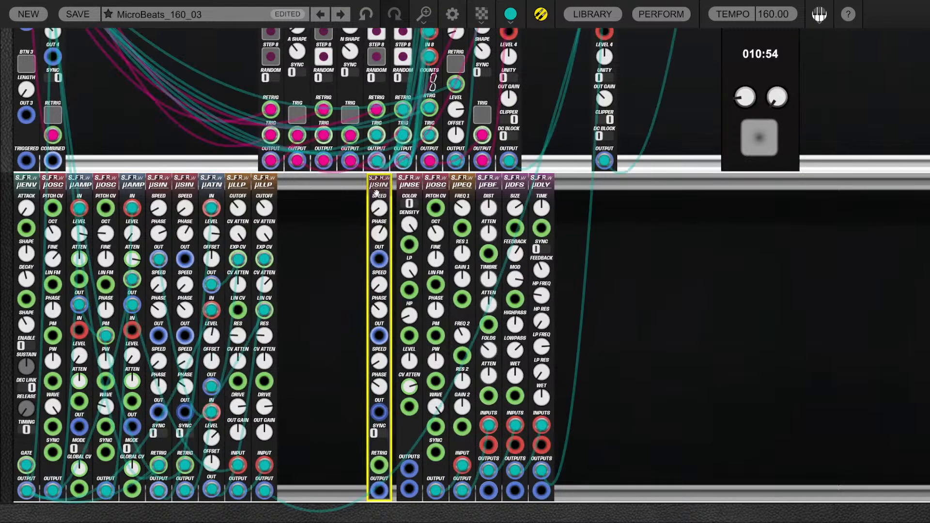
Patch the clock's Out 4 into the copied µSIN's Retrig, with Time 4 set to 4/1, and trigger Button 1
left_click_drag(379, 465, 57, 277)
left_click_drag(55, 250, 57, 296)
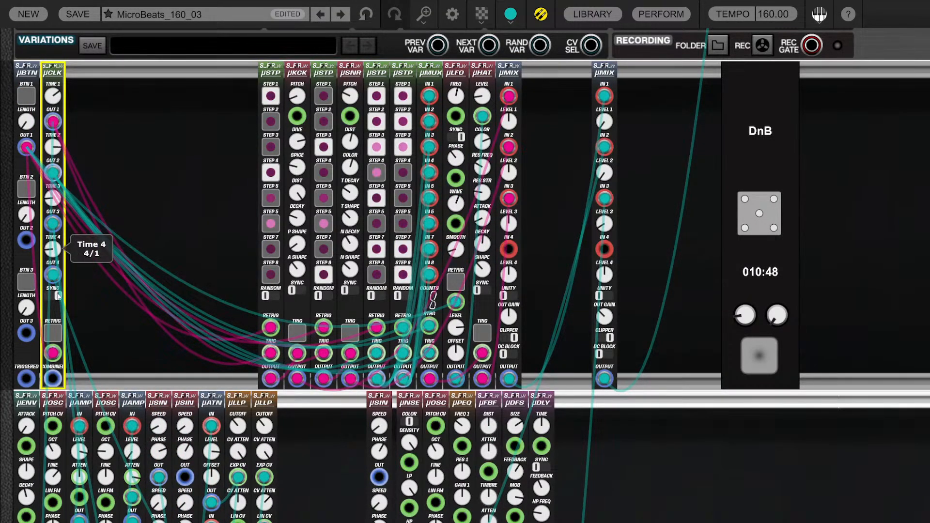
left_click(25, 99)
scroll(194, 174, "down", 5)
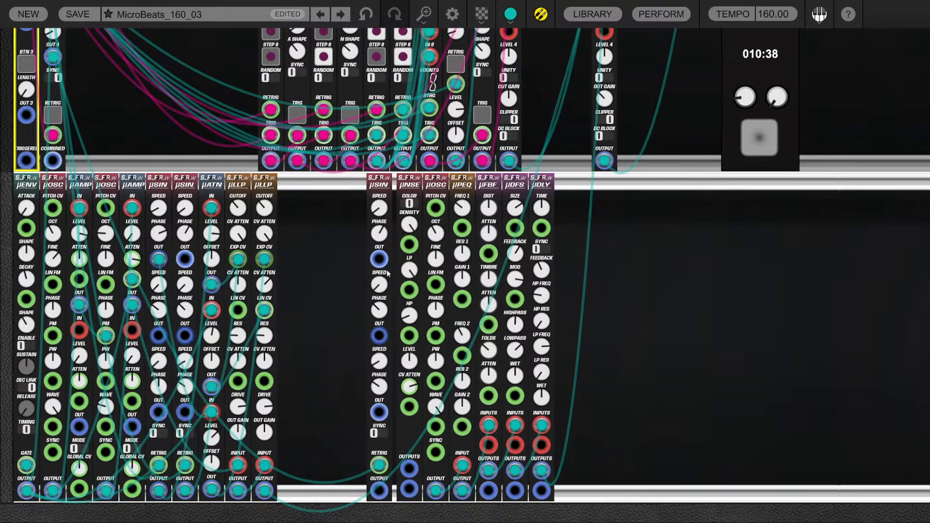
Set the copied µSIN's Time 1 to 0,766 and patch its first output into a duplicated µATN placed beside it
left_click(379, 236)
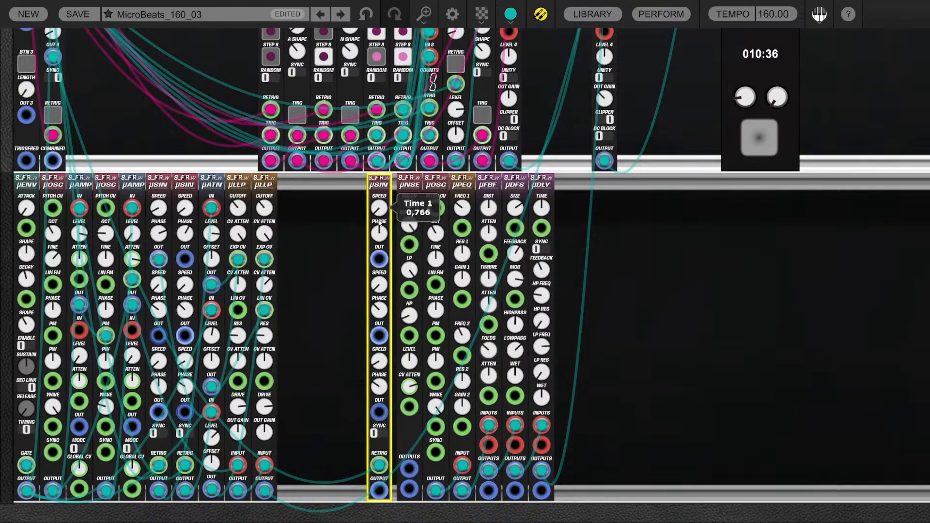
left_click_drag(379, 260, 353, 190)
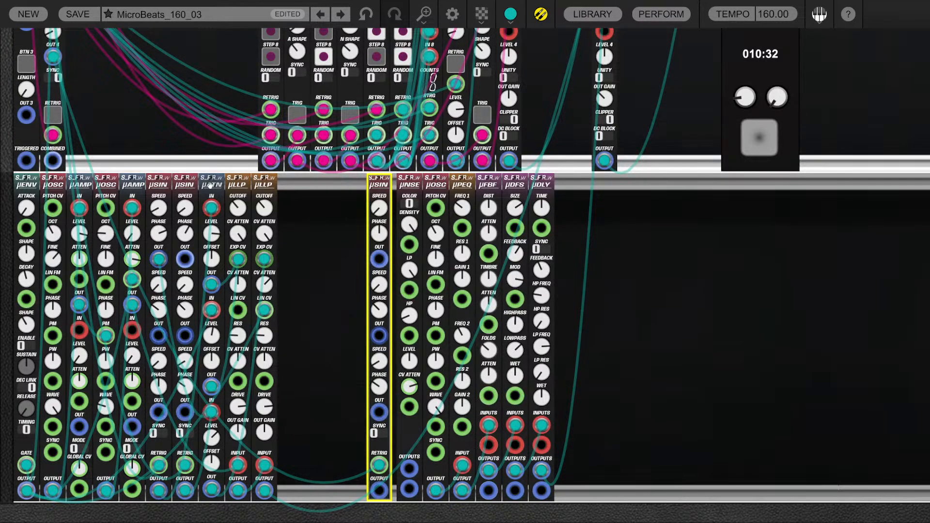
left_click_drag(210, 186, 405, 208)
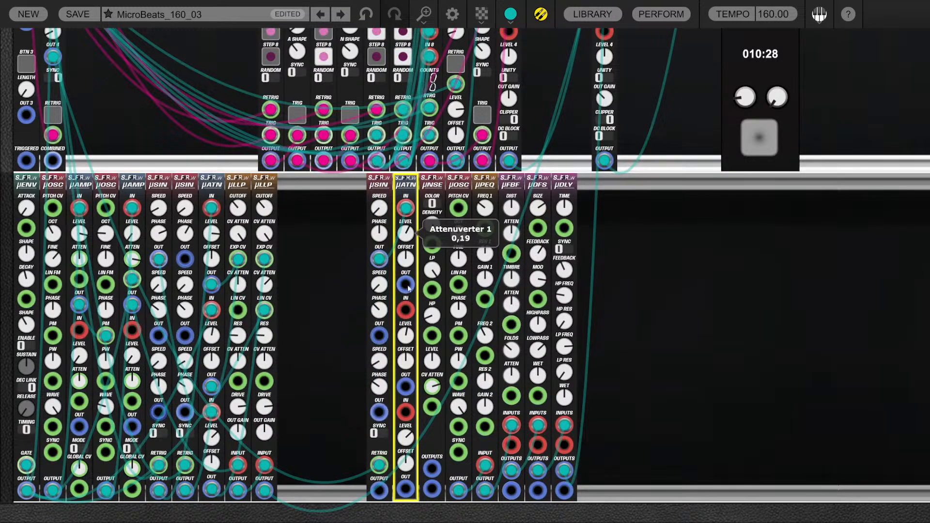
Patch the duplicated µATN's first output into the new oscillator's Wave CV input and set Attenuverter 1 to 0,38
left_click_drag(407, 288, 459, 426)
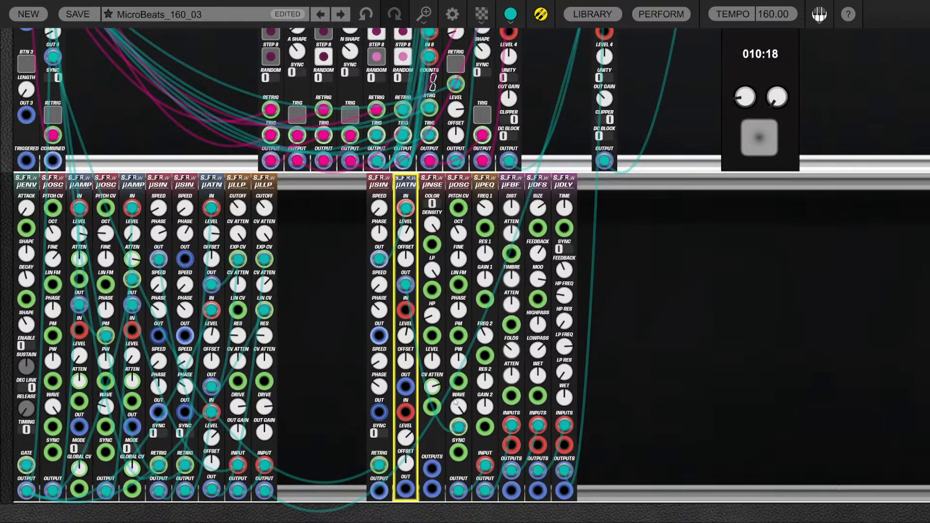
mouse_move(406, 226)
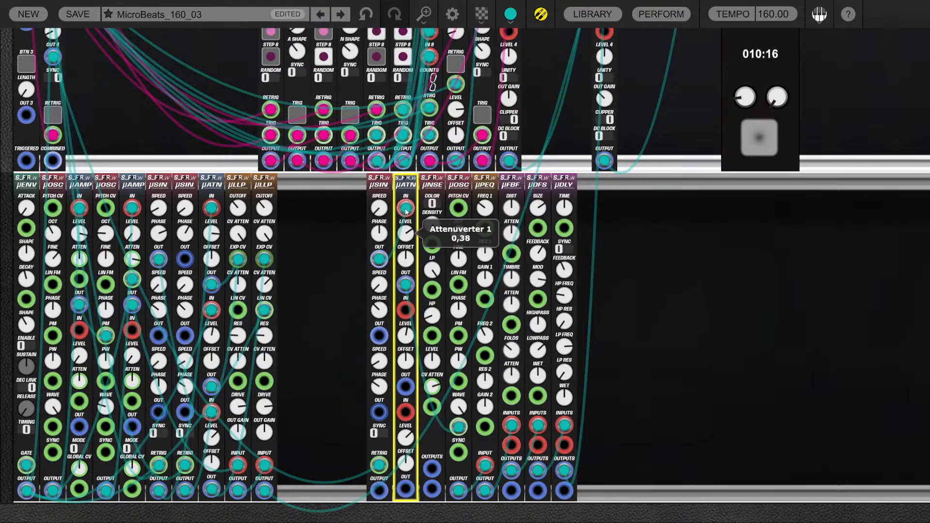
left_click_drag(406, 212, 406, 211)
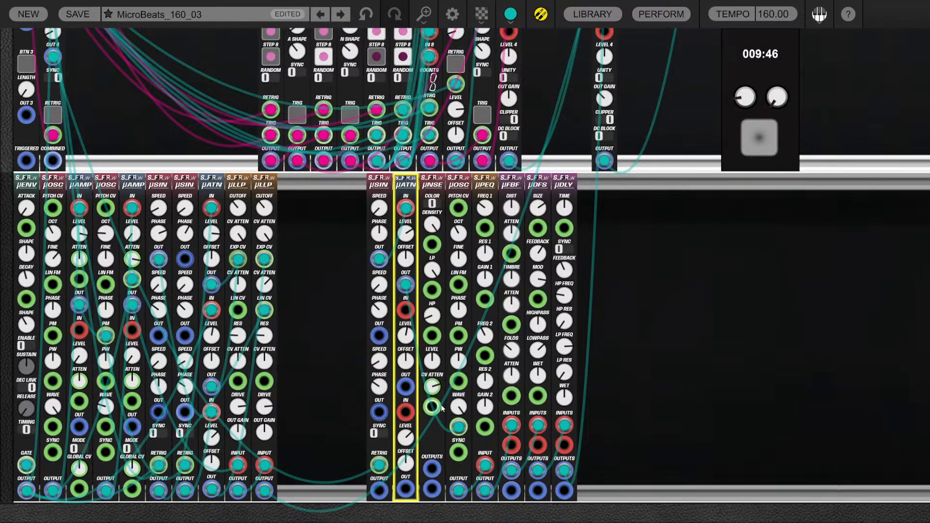
mouse_move(403, 258)
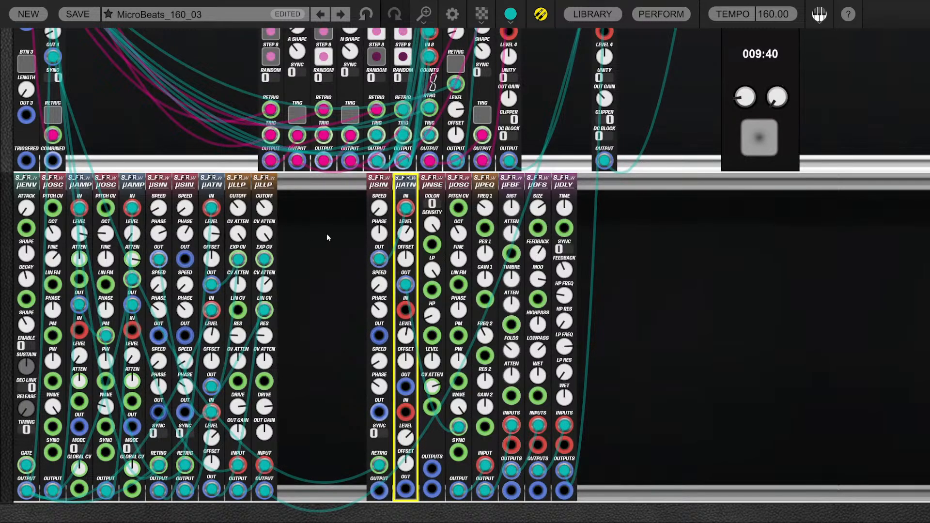
scroll(326, 237, "up", 3)
scroll(326, 395, "up", 2)
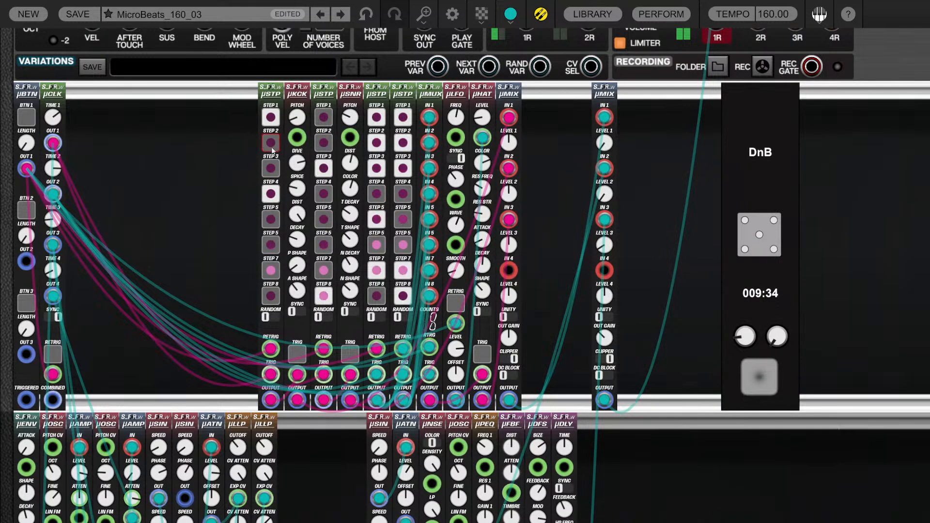
scroll(245, 165, "down", 5)
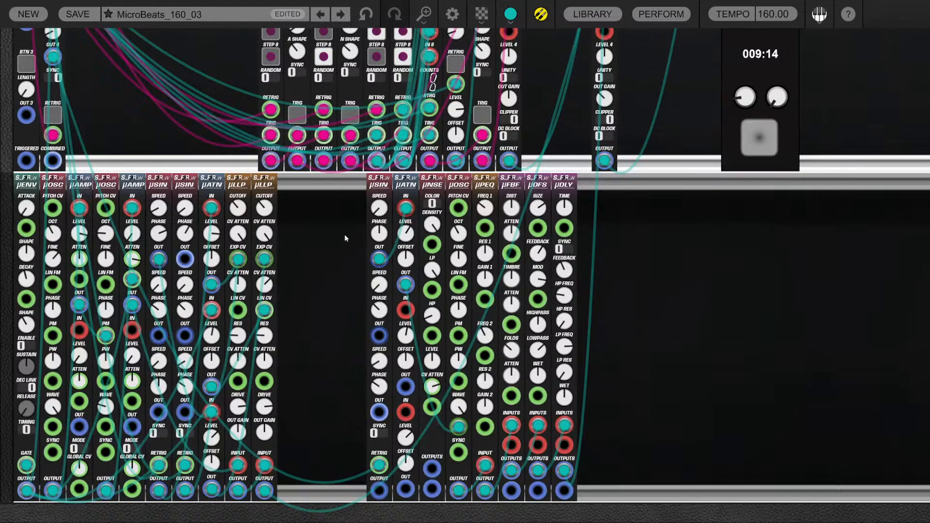
scroll(342, 234, "up", 3)
scroll(229, 192, "down", 3)
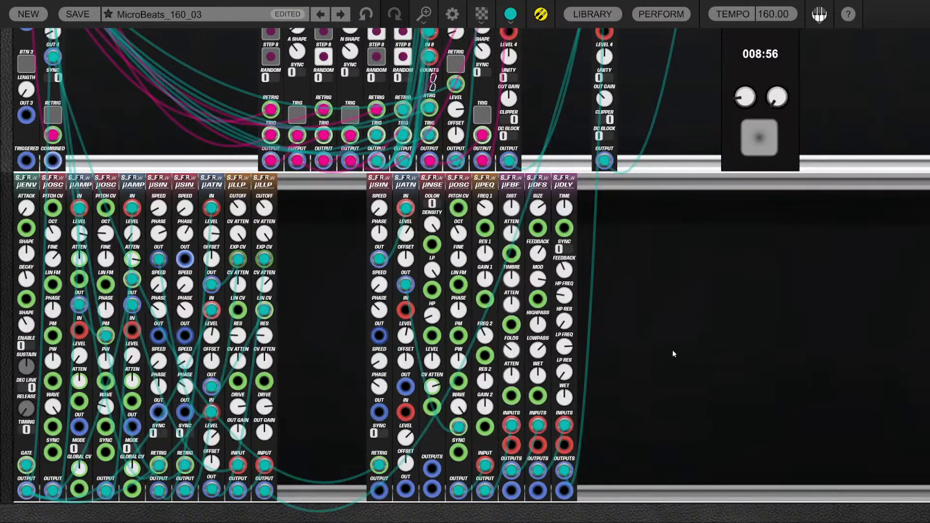
Add a Micro CV Sequencer from Synthetic Future X R_Ware directly before the copied µSIN, then close the module library
left_click(596, 19)
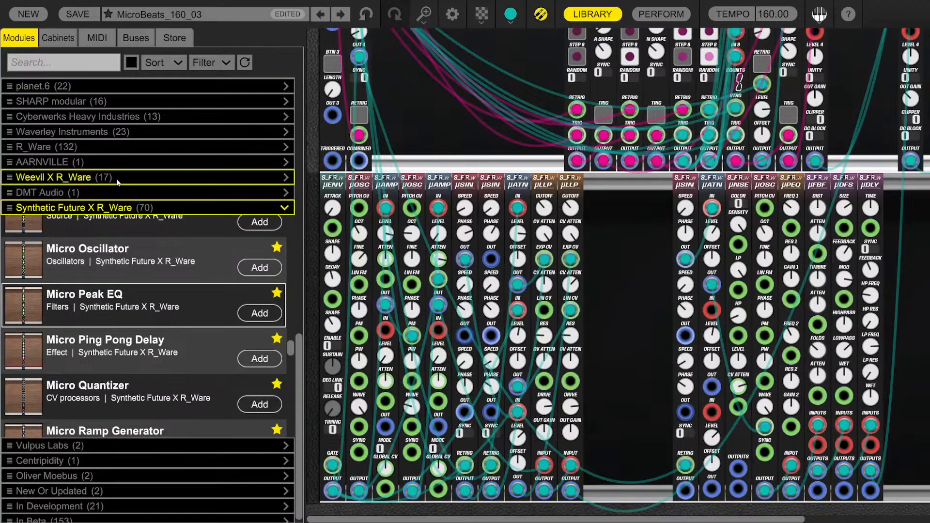
scroll(158, 301, "up", 10)
scroll(156, 304, "up", 10)
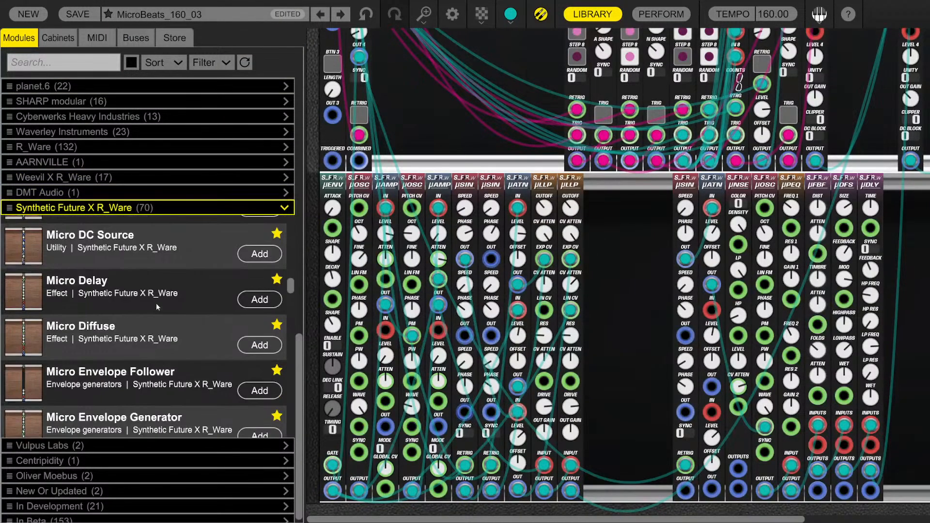
scroll(112, 347, "up", 3)
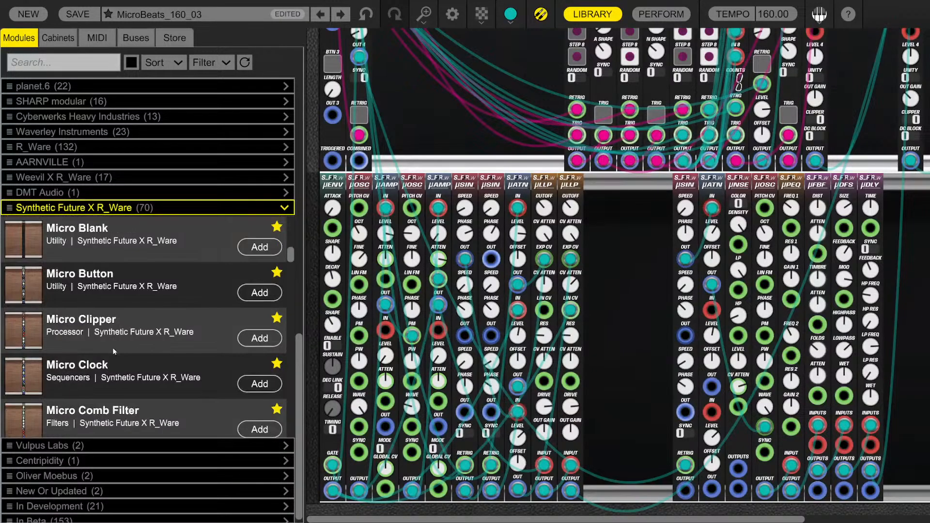
scroll(114, 370, "down", 3)
scroll(115, 370, "down", 3)
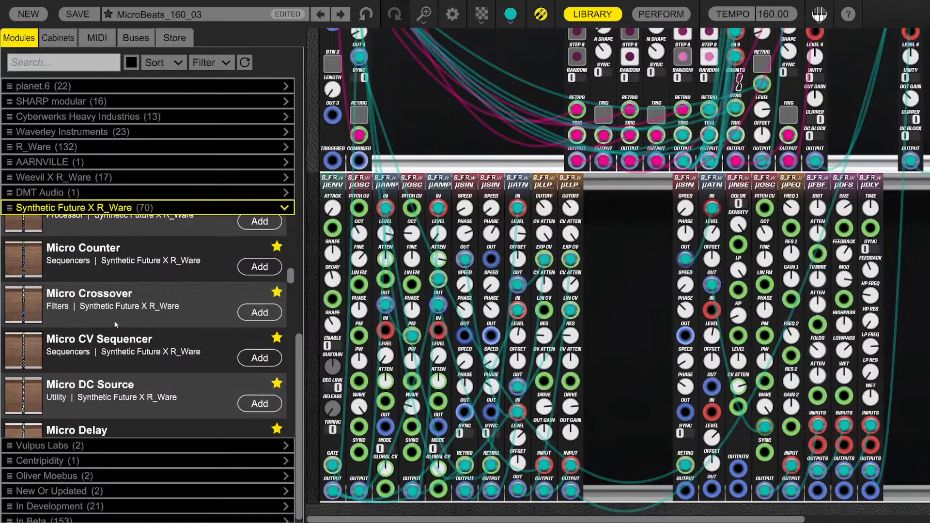
left_click_drag(114, 344, 667, 223)
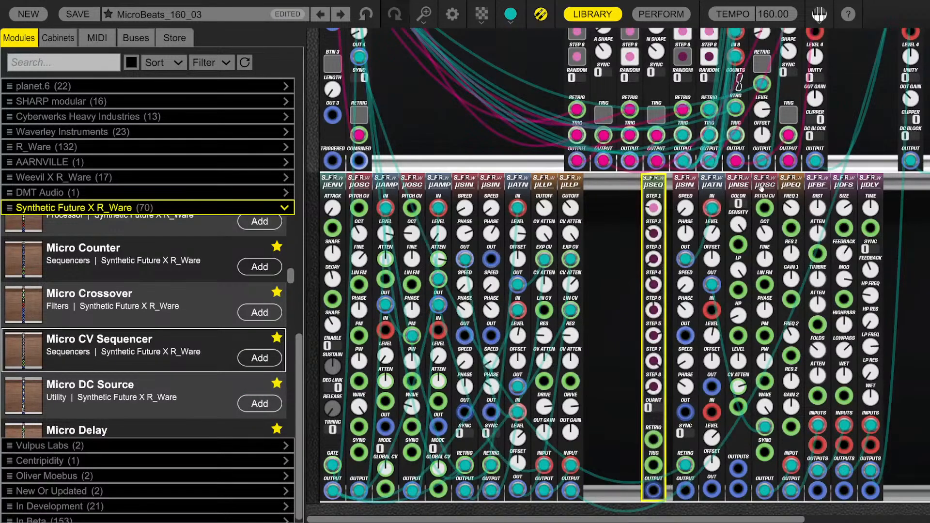
left_click(592, 13)
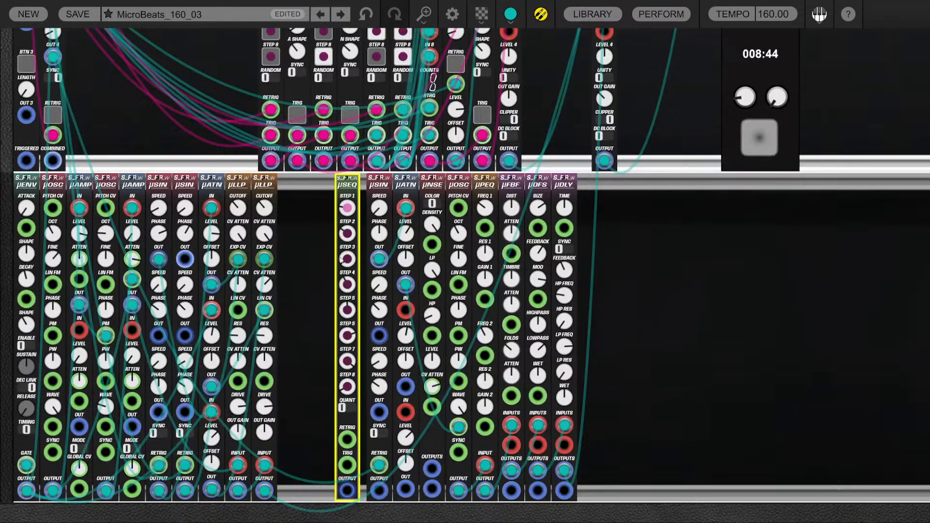
left_click_drag(339, 187, 345, 188)
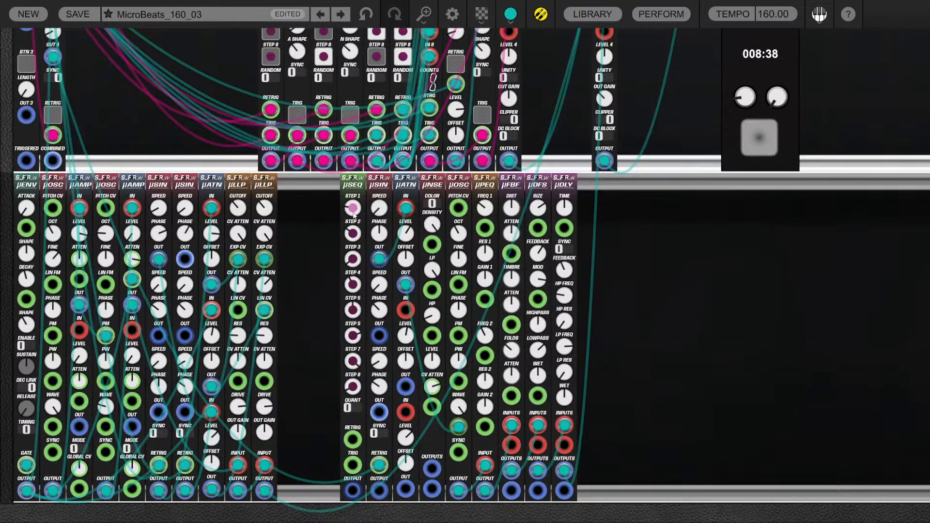
Vary the CV sequencer's Step 1 value while switching its Quant control through the Two_Volt range to the third position
left_click_drag(353, 209, 356, 139)
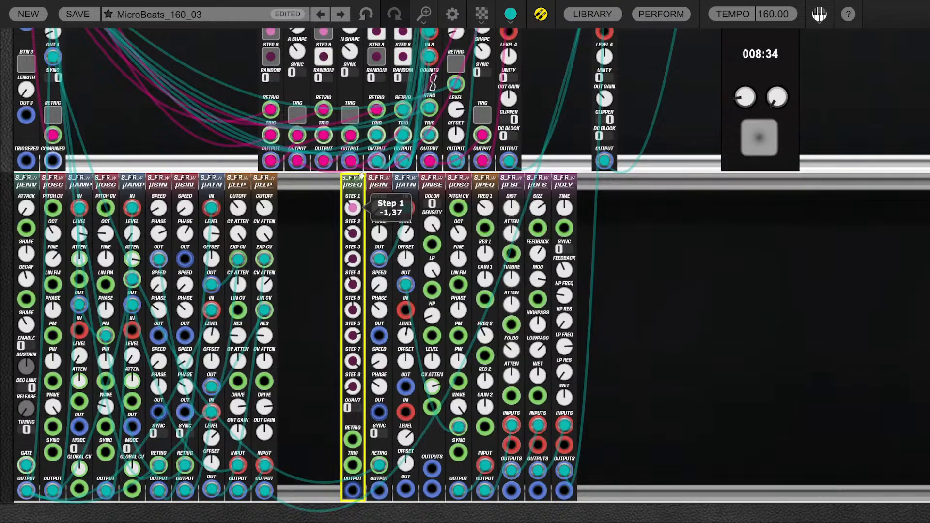
left_click(348, 408)
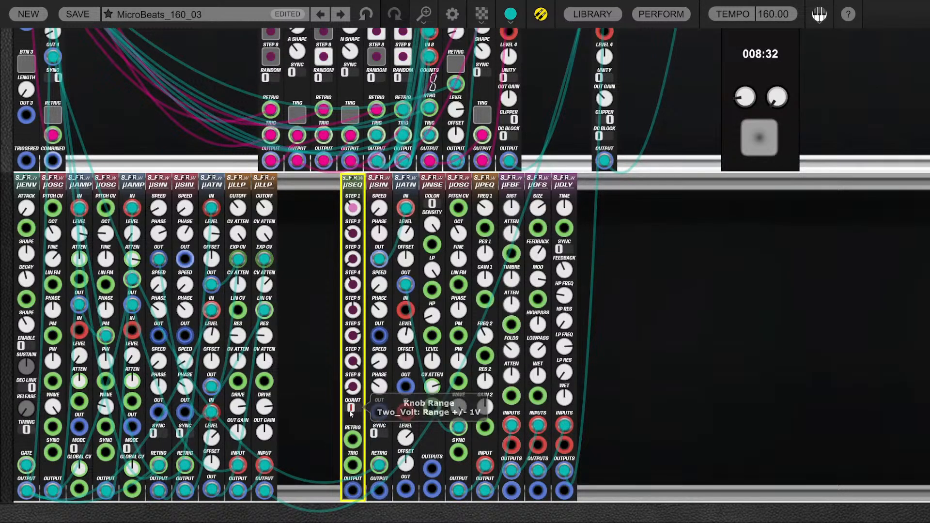
left_click(350, 411)
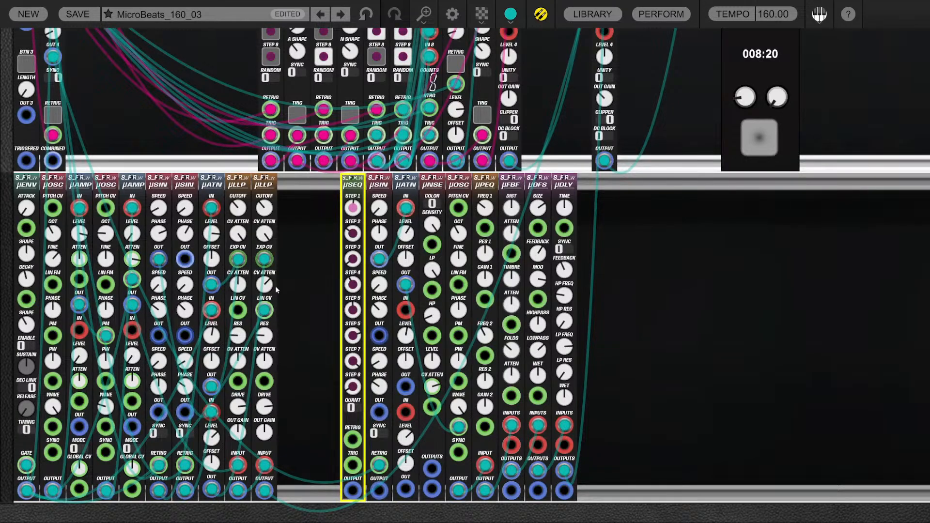
left_click_drag(360, 210, 361, 185)
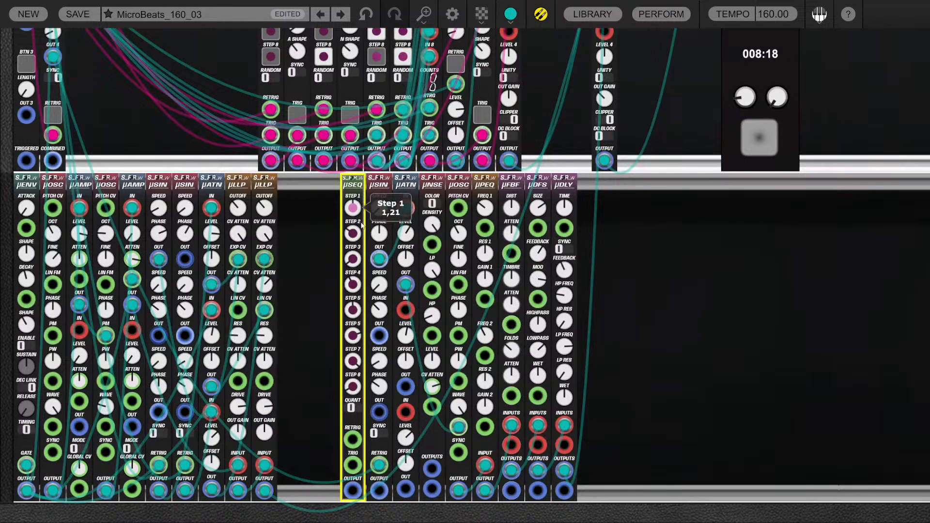
left_click_drag(364, 154, 366, 145)
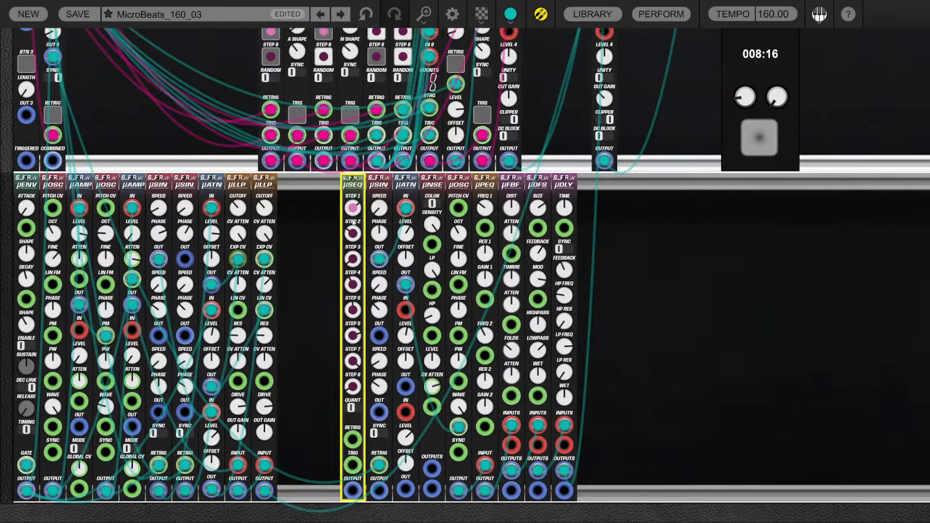
left_click(354, 409)
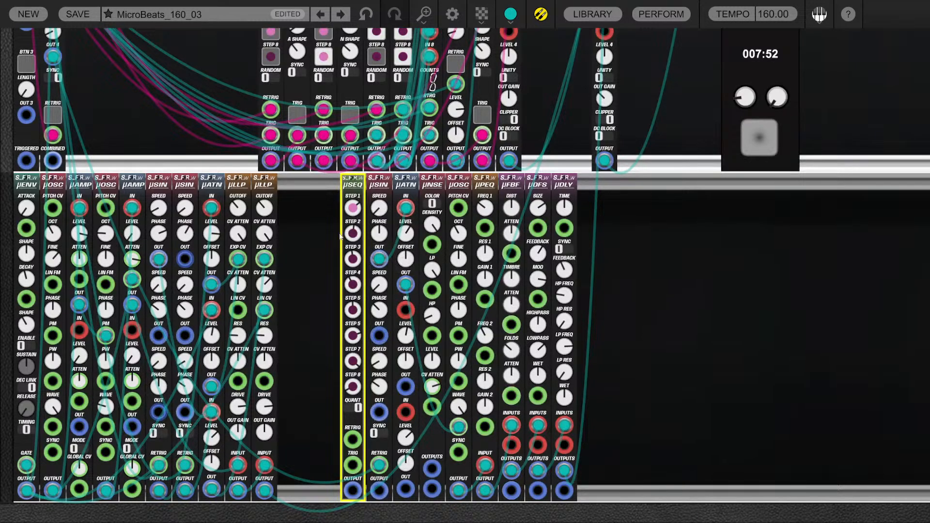
Move the CV sequencer away from the copied µSIN to make room, then duplicate the sequencer beside itself
left_click_drag(347, 236, 335, 219)
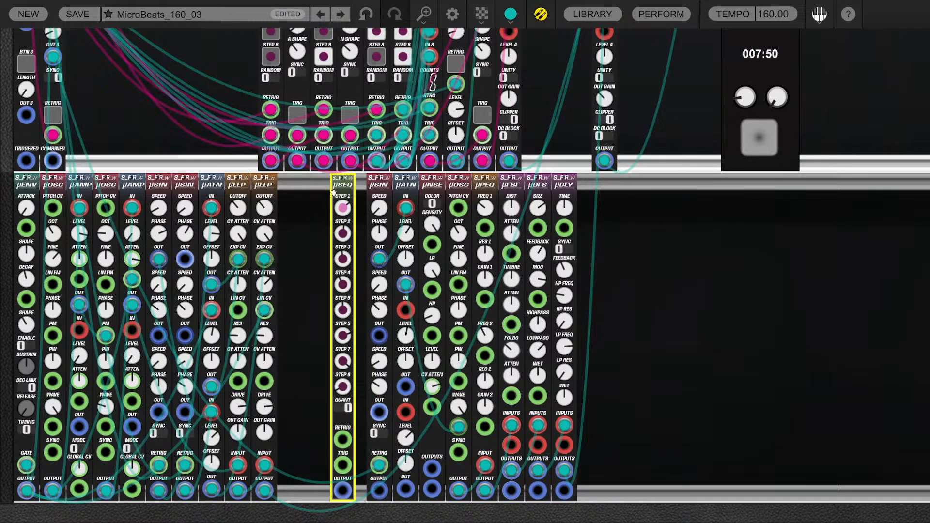
left_click_drag(341, 184, 328, 192)
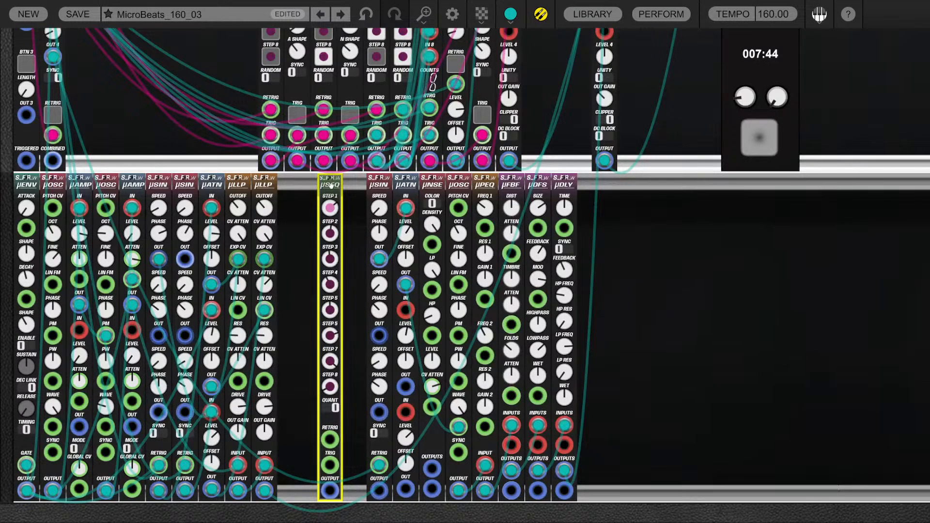
key("ctrl+d")
Duplicate the drum section's µMUX and place the copy between the second CV sequencer and the copied µSIN
scroll(314, 202, "up", 3)
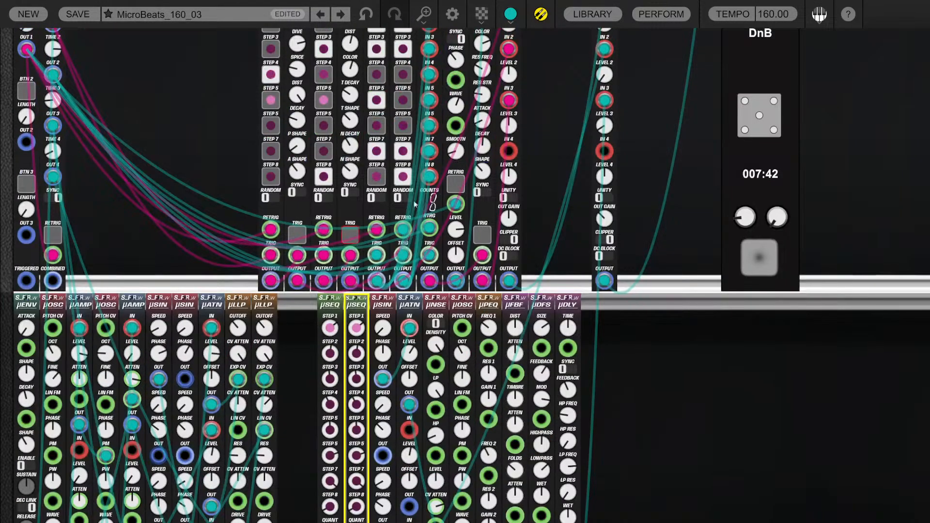
scroll(555, 152, "up", 5)
left_click_drag(433, 170, 382, 499)
scroll(605, 377, "down", 5)
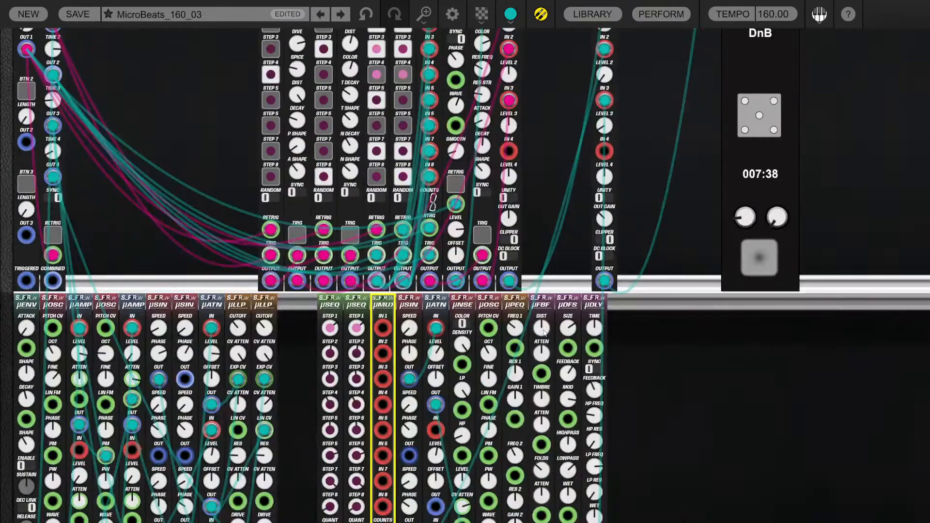
Patch the first CV sequencer's output into inputs 1, 3, 5 and 7 of the copied µMUX
scroll(644, 382, "down", 3)
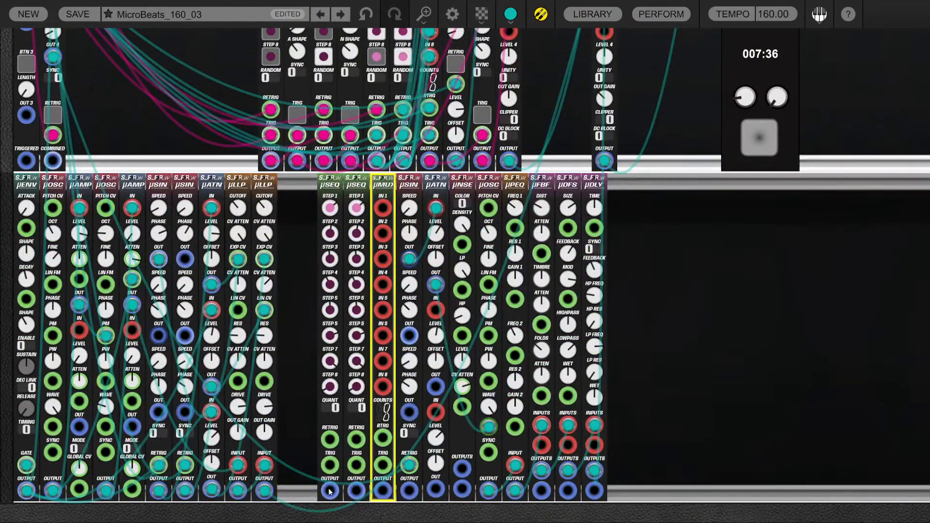
left_click_drag(330, 490, 412, 221)
left_click(383, 208, "shift")
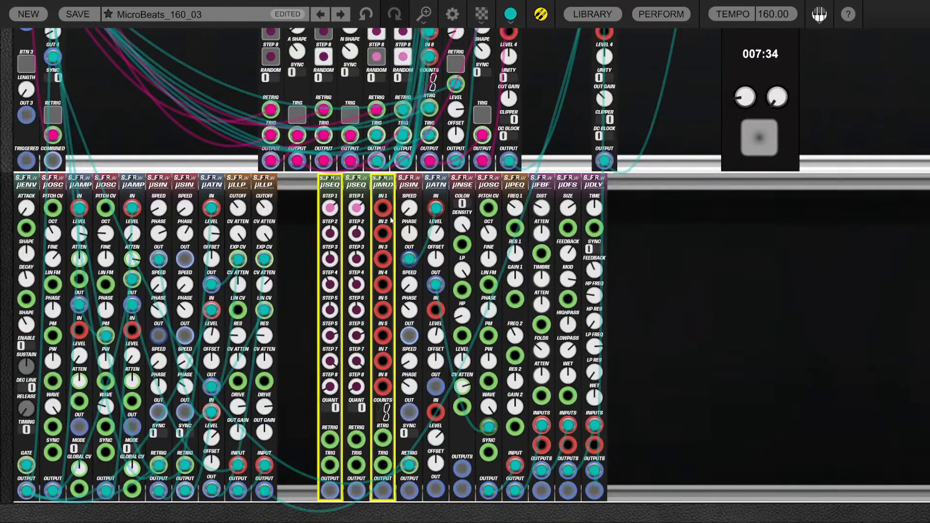
left_click(383, 260, "shift")
left_click(383, 310, "shift")
left_click(383, 361)
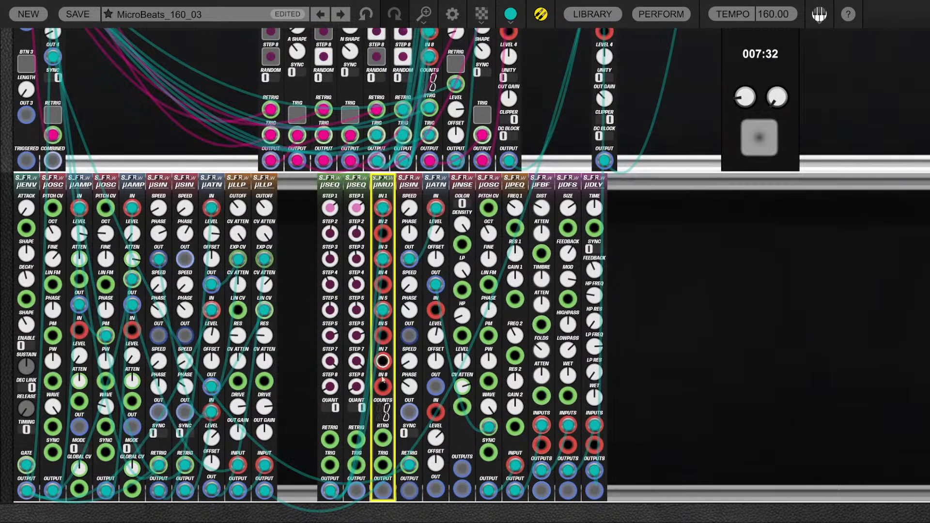
Patch the second CV sequencer's output into inputs 2, 4, 6 and 8 of the copied µMUX
left_click(358, 491)
left_click(383, 233, "shift")
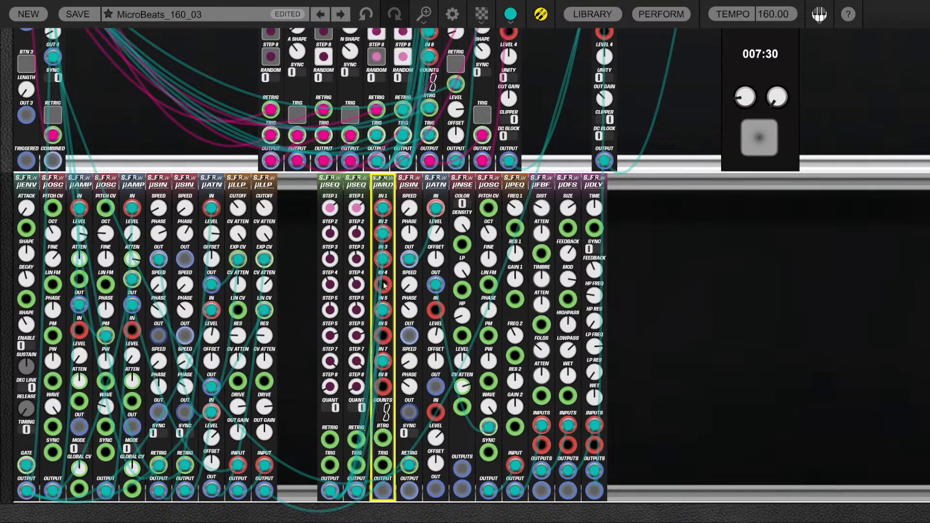
left_click(382, 284, "shift")
left_click(383, 335, "shift")
left_click(383, 386)
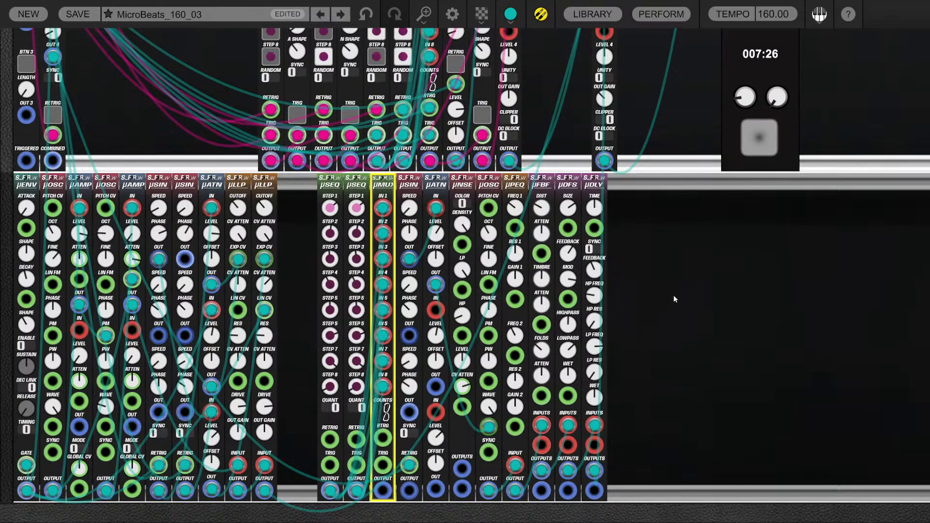
Duplicate the two CV sequencers and place the copies directly before the copied µMUX
scroll(673, 296, "up", 4)
scroll(698, 265, "down", 4)
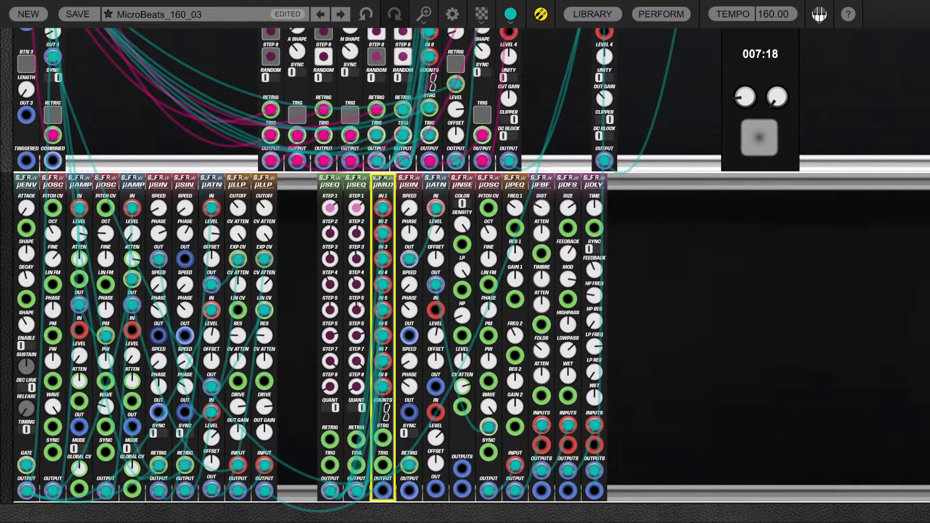
left_click(356, 260)
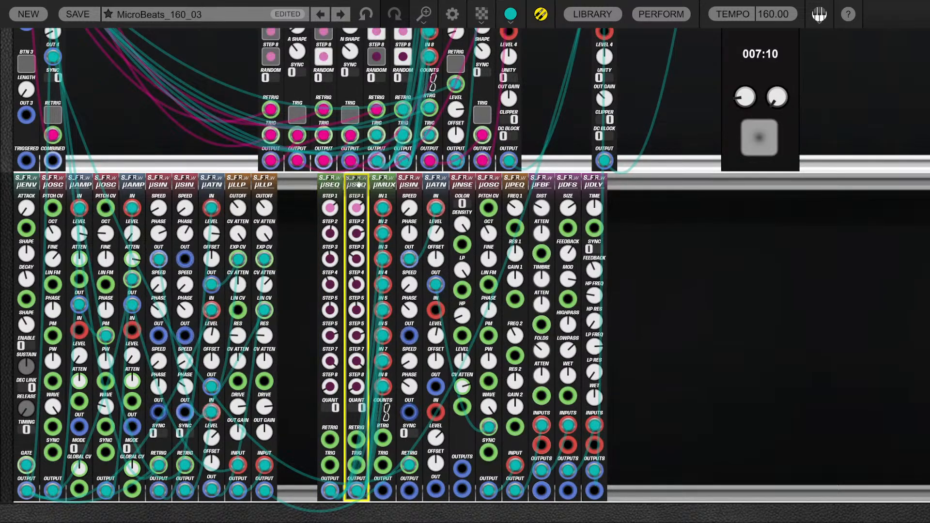
left_click_drag(328, 185, 407, 184)
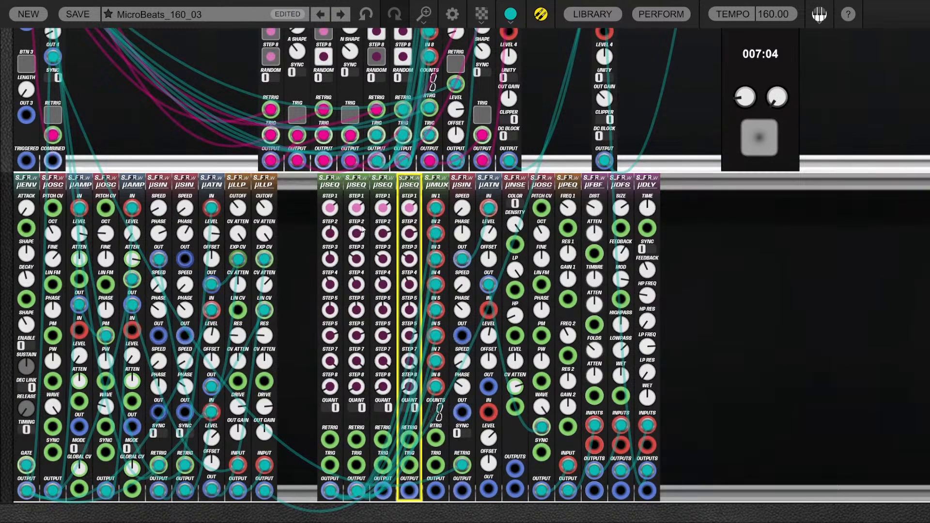
Try to redistribute the µMUX input cables among the CV sequencer outputs, bringing in the third sequencer
left_click_drag(436, 259, 315, 260)
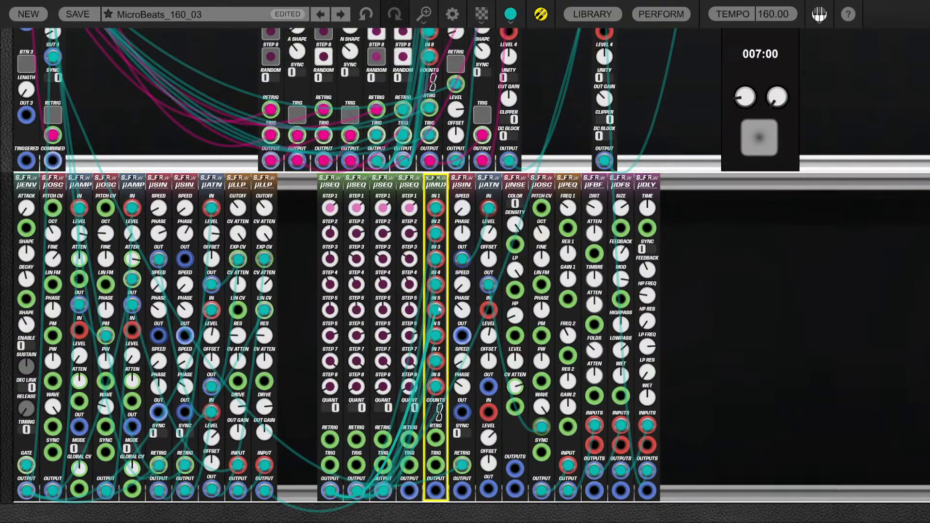
mouse_move(436, 234)
left_mouse_down()
mouse_move(397, 242)
mouse_move(436, 234)
left_mouse_up()
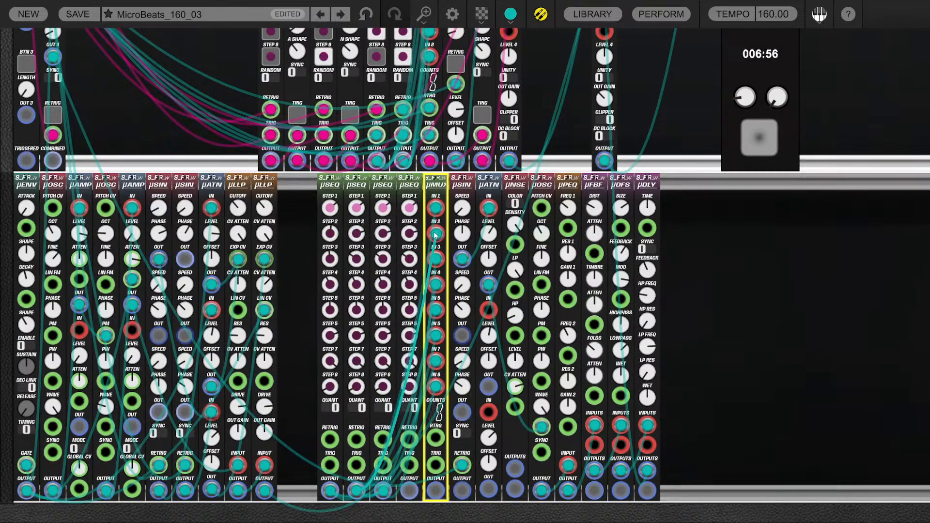
mouse_move(434, 284)
left_mouse_down()
mouse_move(382, 285)
mouse_move(436, 285)
left_mouse_up()
mouse_move(357, 490)
left_mouse_down()
mouse_move(370, 478)
mouse_move(366, 493)
left_mouse_up()
left_click_drag(435, 310, 414, 379)
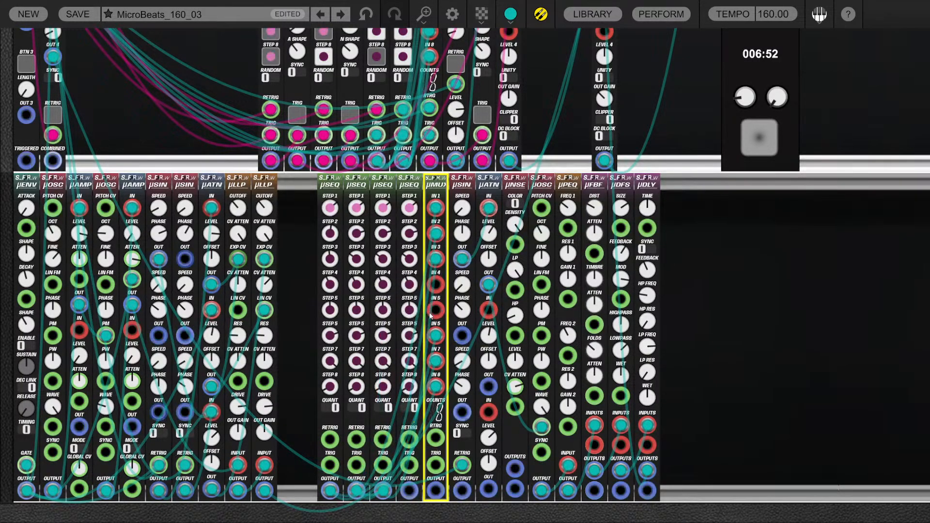
left_click_drag(358, 505, 356, 491)
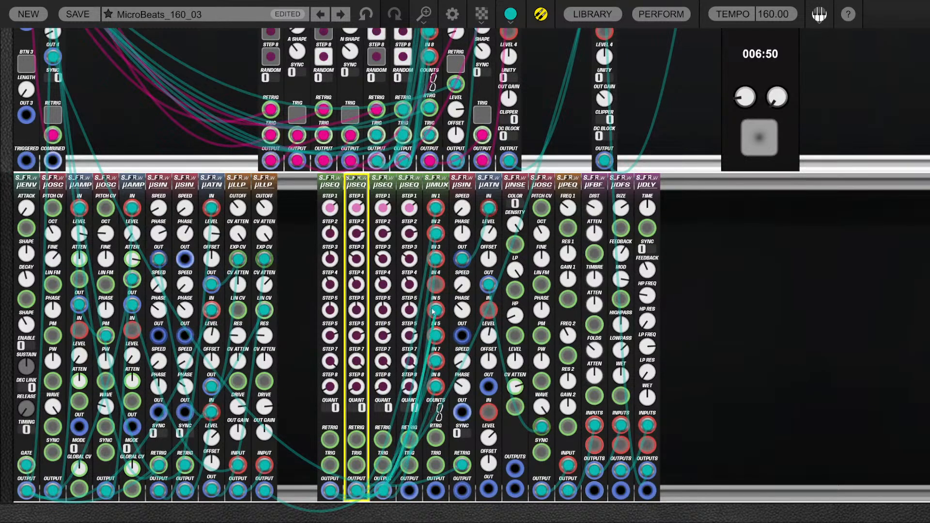
left_click(311, 377)
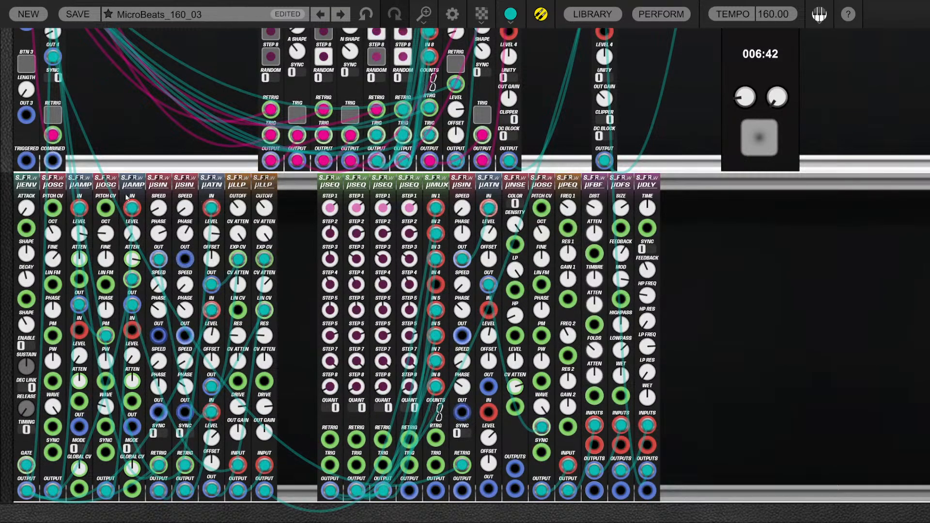
Add a Micro Counter from Synthetic Future X R_Ware directly before the first CV sequencer, then close the module library
left_click(592, 14)
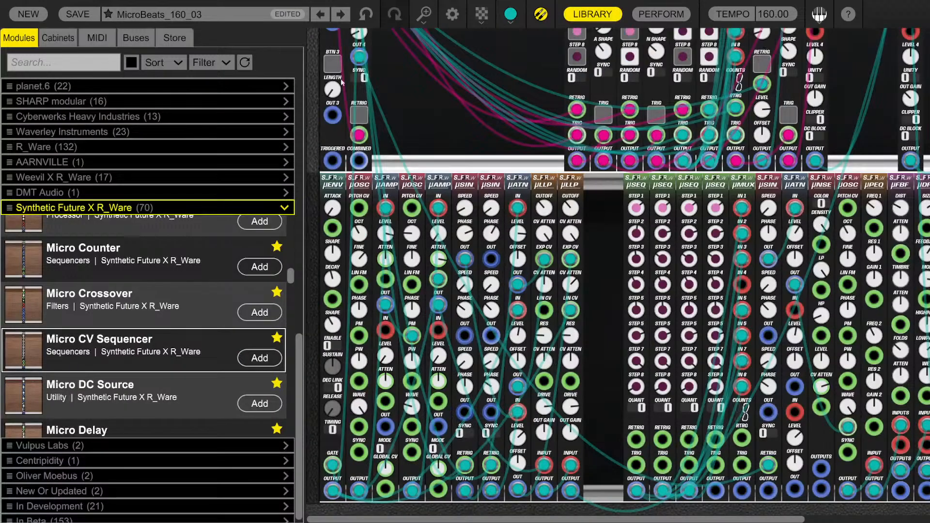
left_click(247, 267)
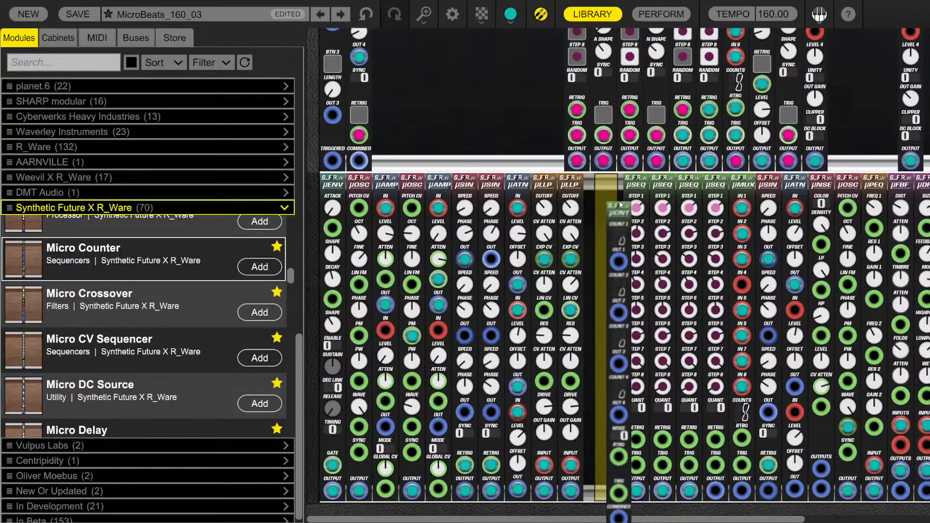
left_click(592, 14)
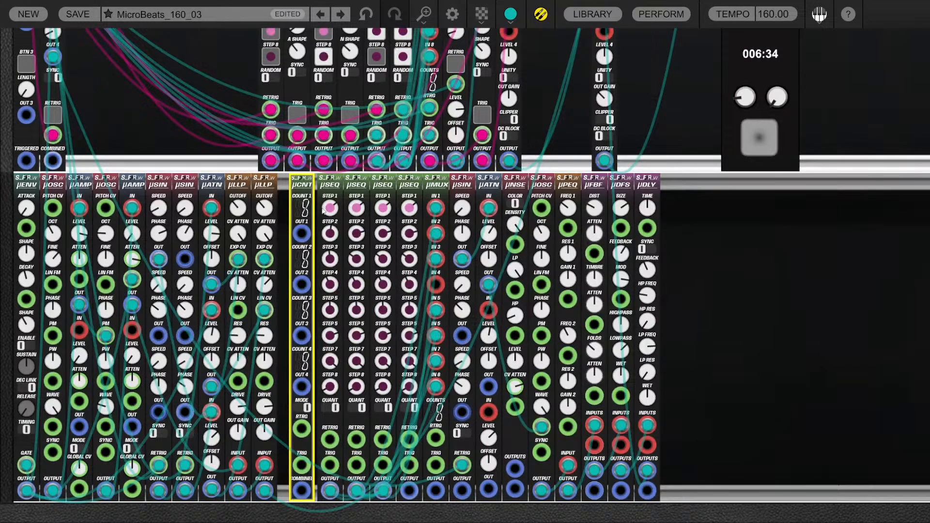
Set the counter's Count 1 to 3 and patch its Out 1 into the first CV sequencer's Retrig input
left_click_drag(305, 208, 304, 233)
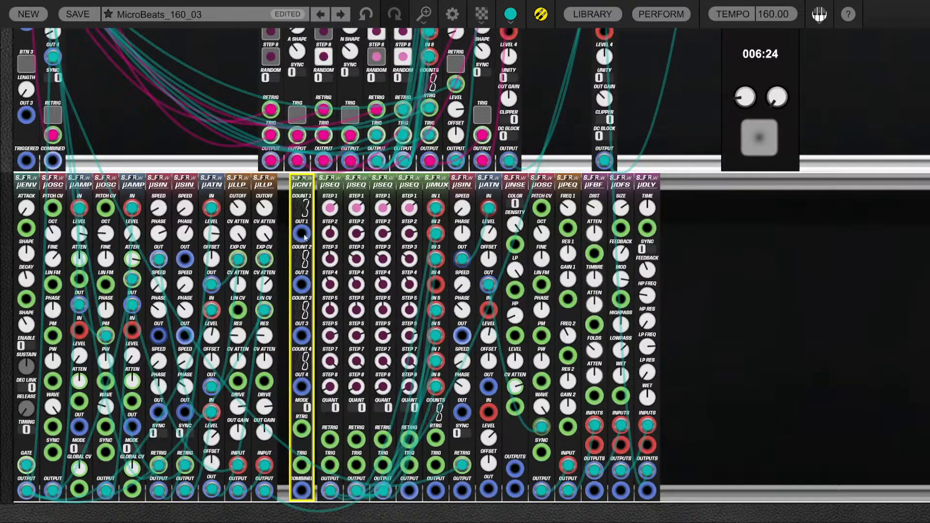
left_click_drag(302, 234, 330, 439)
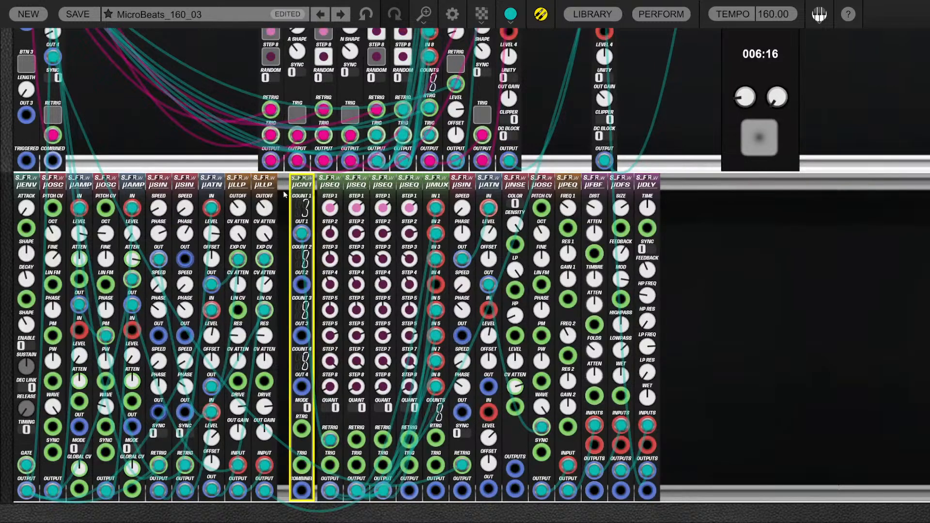
Move the whole second voice, from the counter through the µDLY, further away from the first voice's filters
left_click_drag(285, 195, 696, 180)
left_click(739, 270)
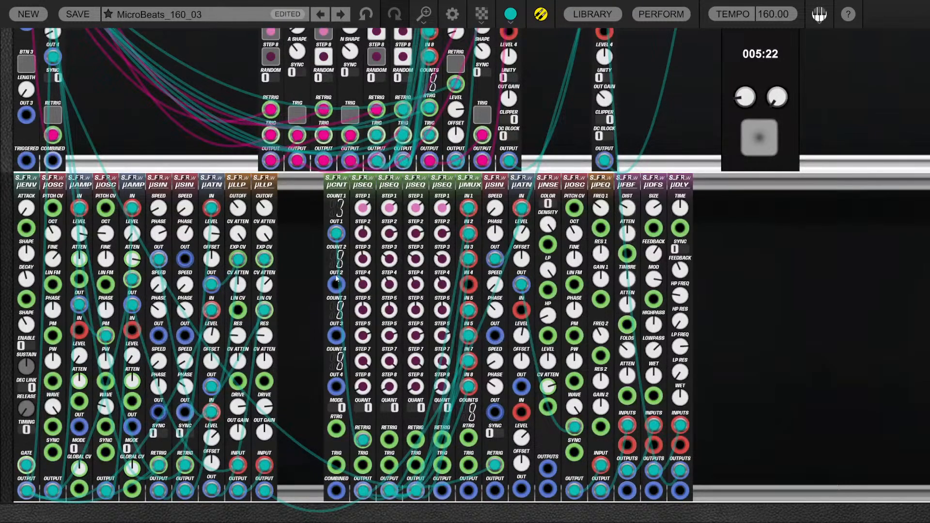
left_click_drag(314, 234, 698, 183)
left_click(747, 215)
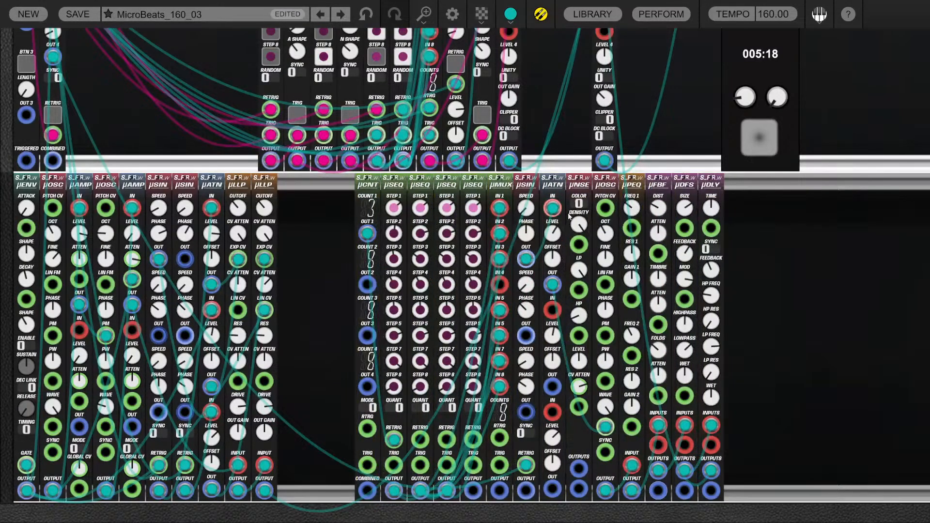
left_click(398, 183)
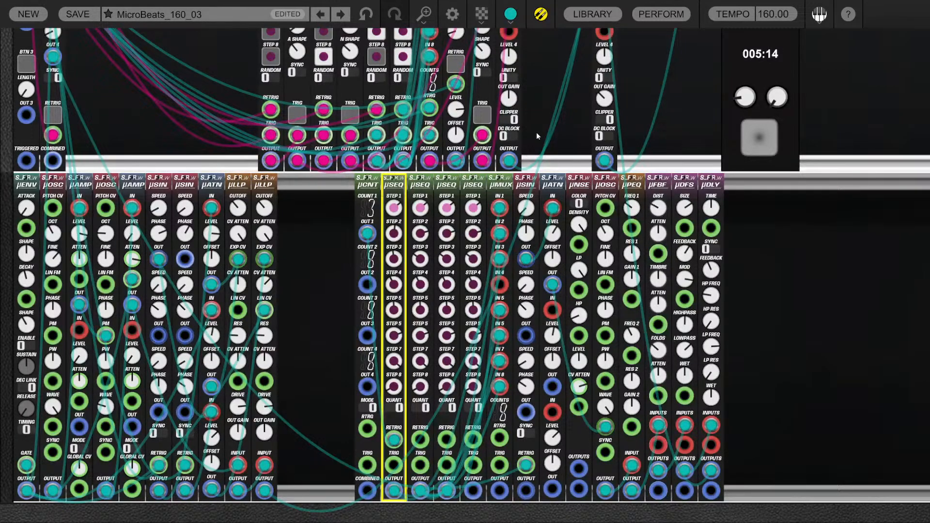
scroll(540, 131, "up", 3)
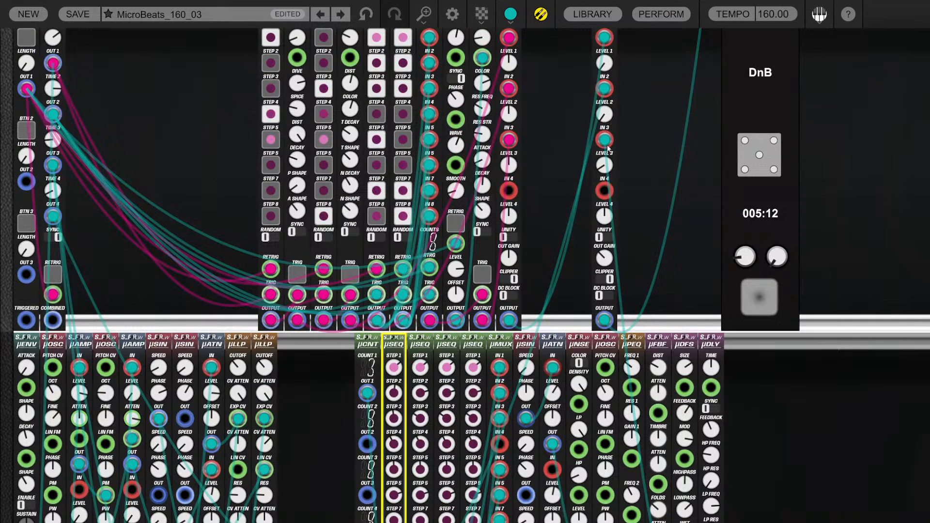
left_click(607, 153)
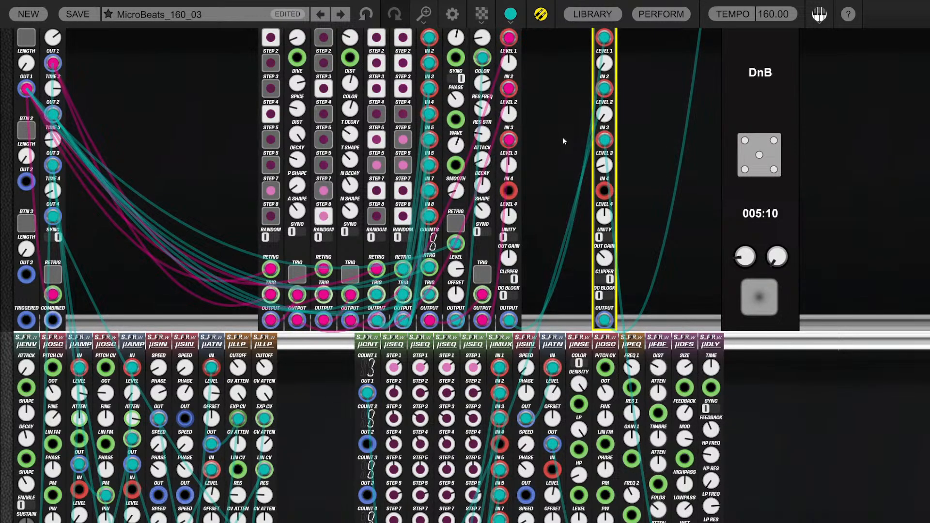
scroll(563, 138, "down", 3)
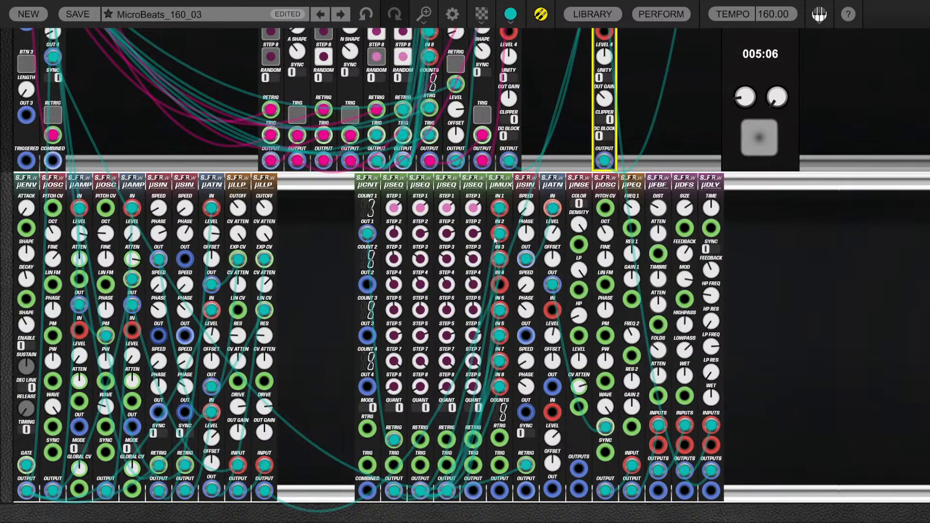
Remove the copied µMUX and the three extra CV sequencers, then move the counter and remaining sequencer closer to the copied µSIN
right_click(502, 200)
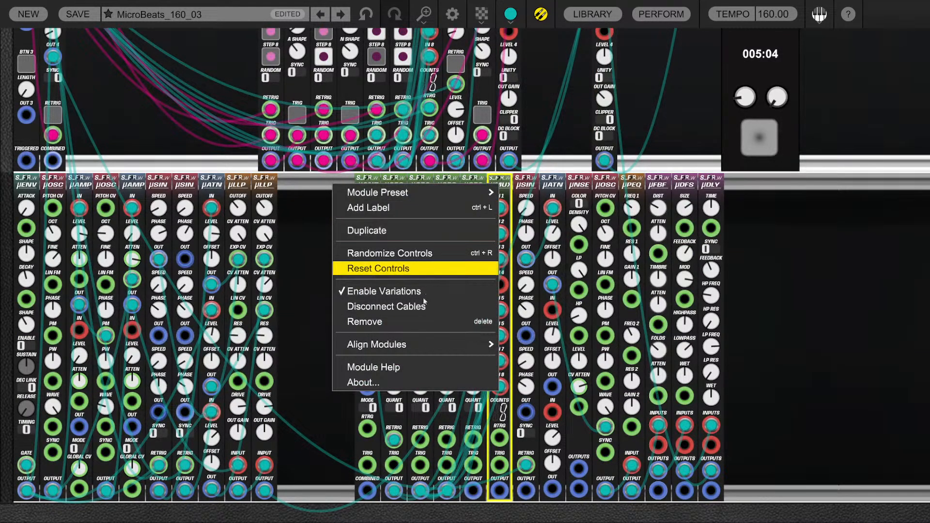
left_click(400, 322)
left_click_drag(496, 211, 424, 185)
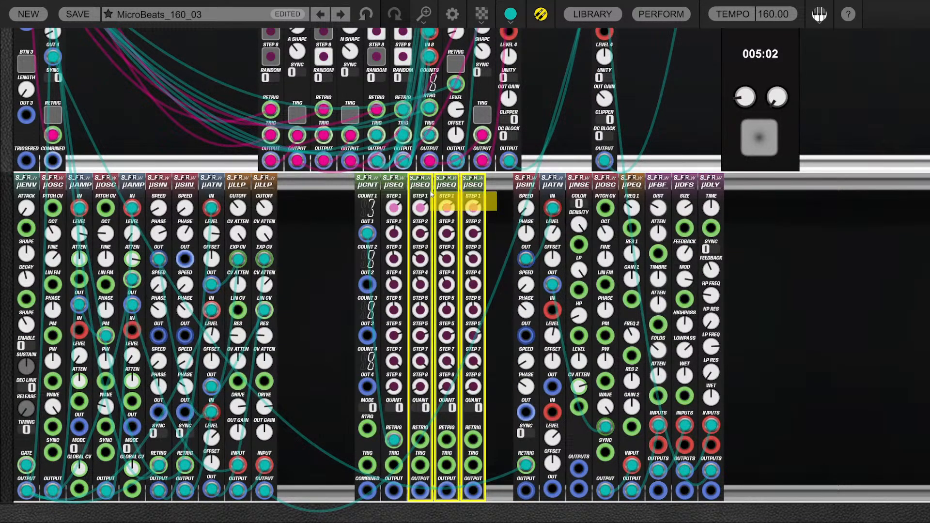
right_click(424, 185)
left_click(434, 322)
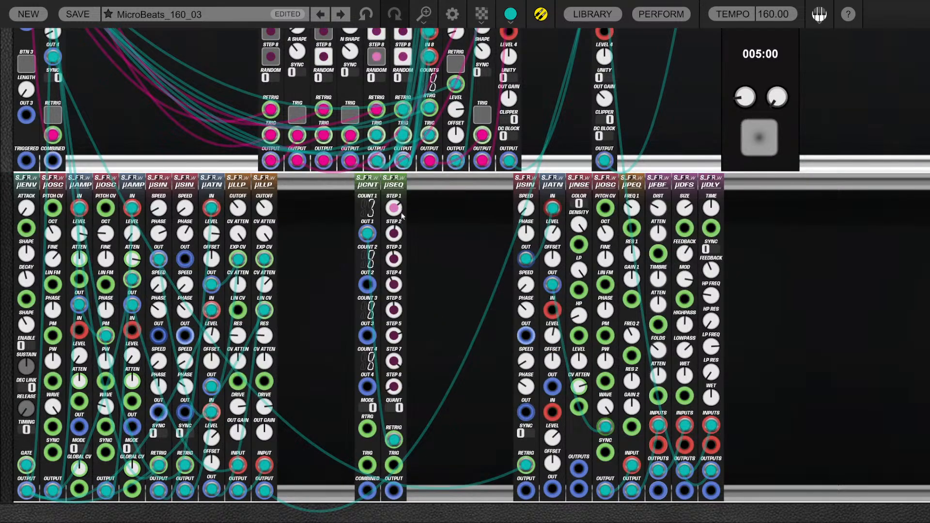
left_click_drag(350, 190, 436, 183)
left_click(464, 194)
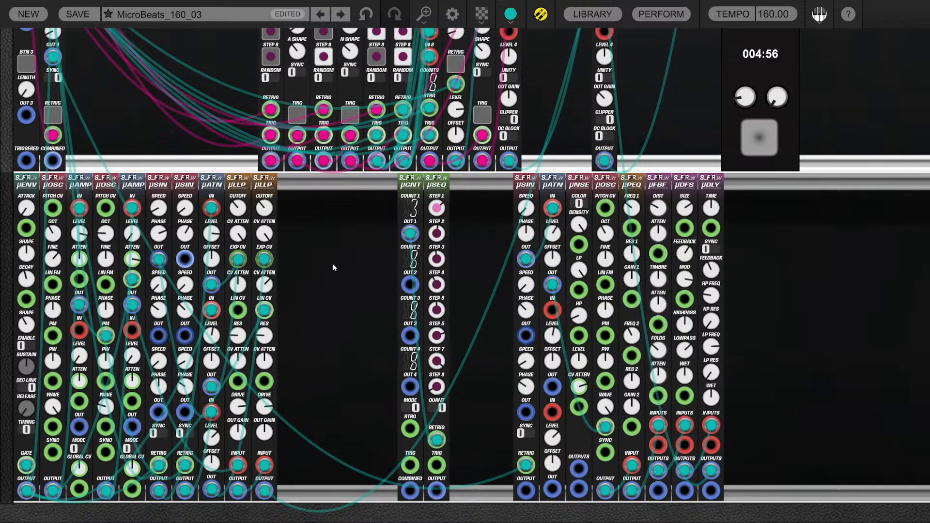
Check the clock's time divisions and patch its 1/8 output into the Trig inputs of the counter and the CV sequencer
scroll(188, 110, "up", 3)
scroll(188, 110, "up", 1)
left_click(65, 100)
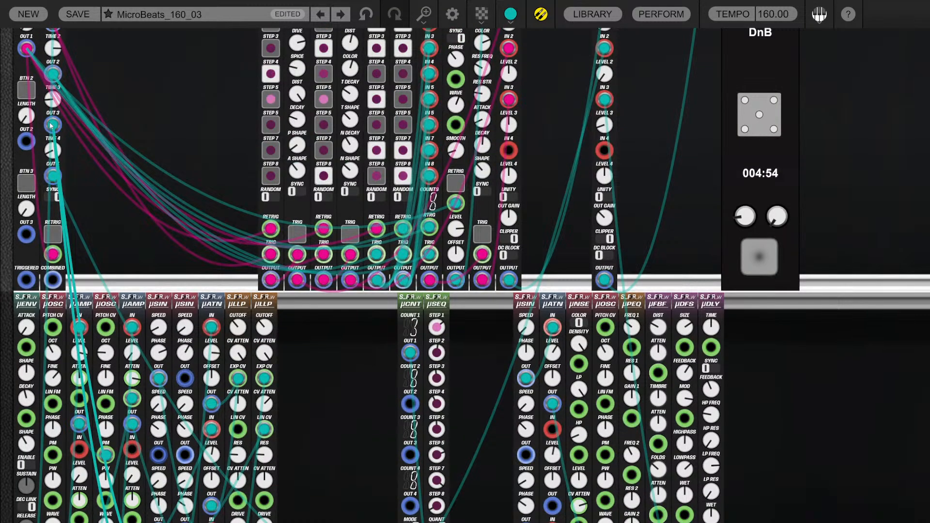
scroll(329, 365, "down", 3)
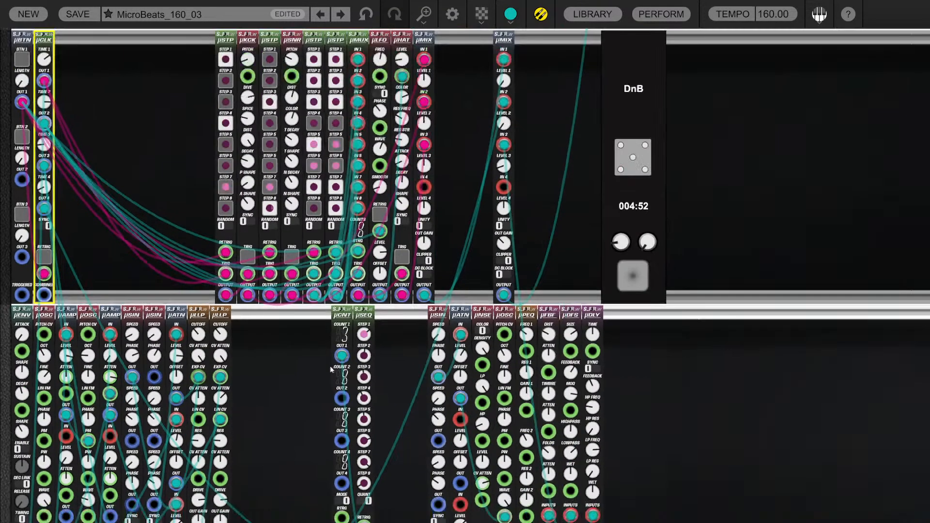
scroll(239, 339, "down", 2)
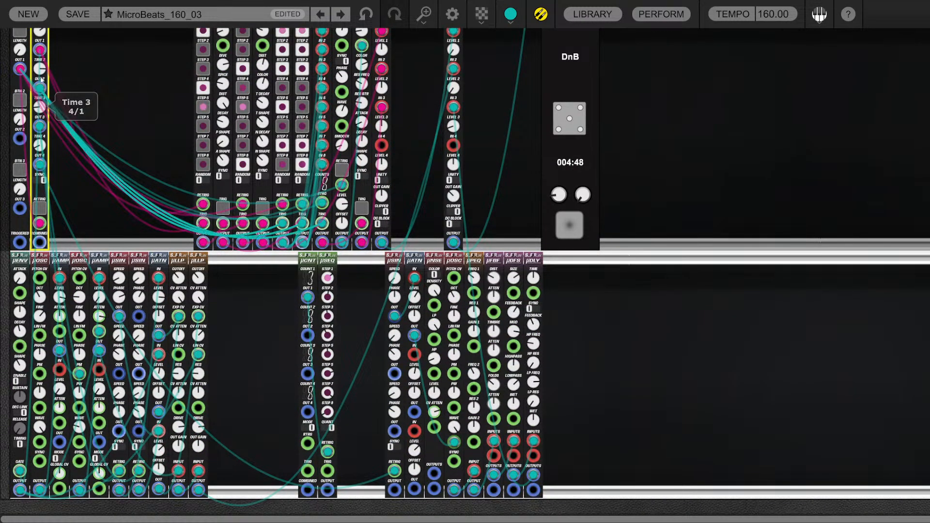
left_click_drag(42, 74, 40, 70)
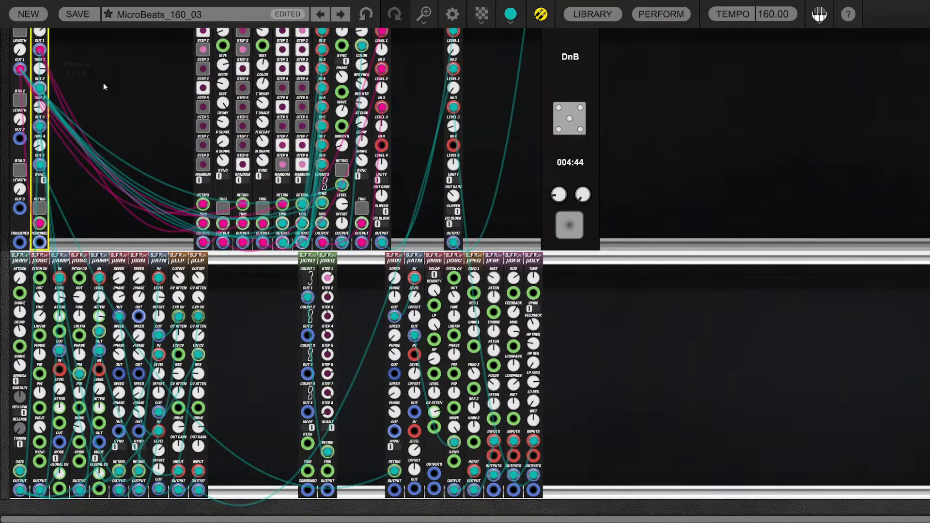
scroll(103, 83, "up", 3)
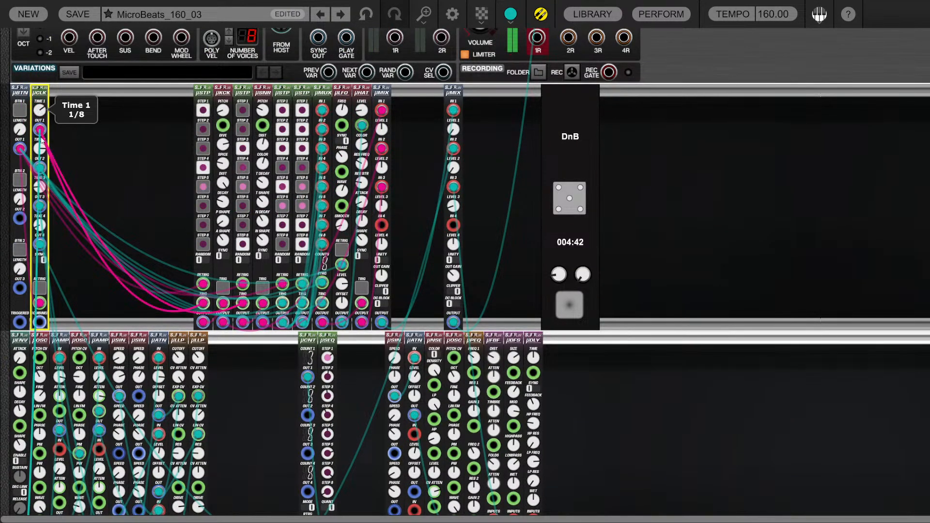
scroll(47, 142, "down", 2)
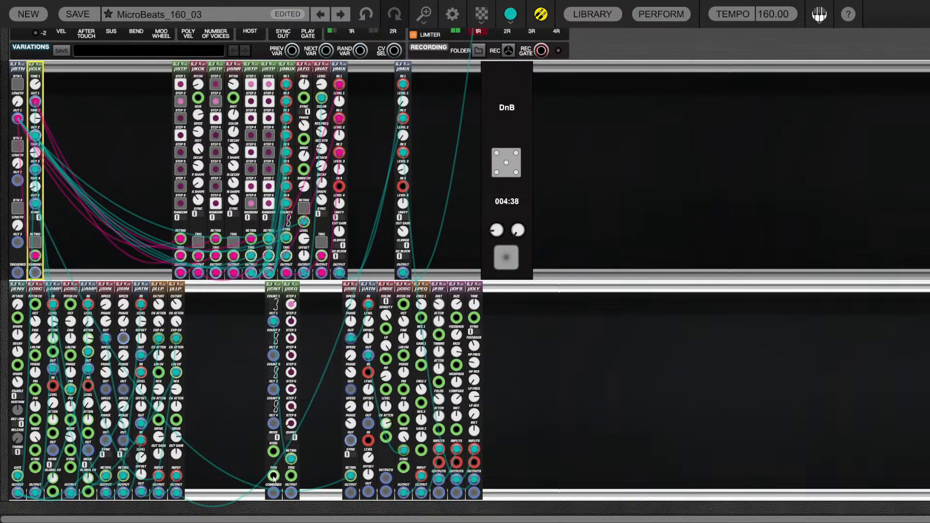
left_click_drag(273, 478, 290, 475)
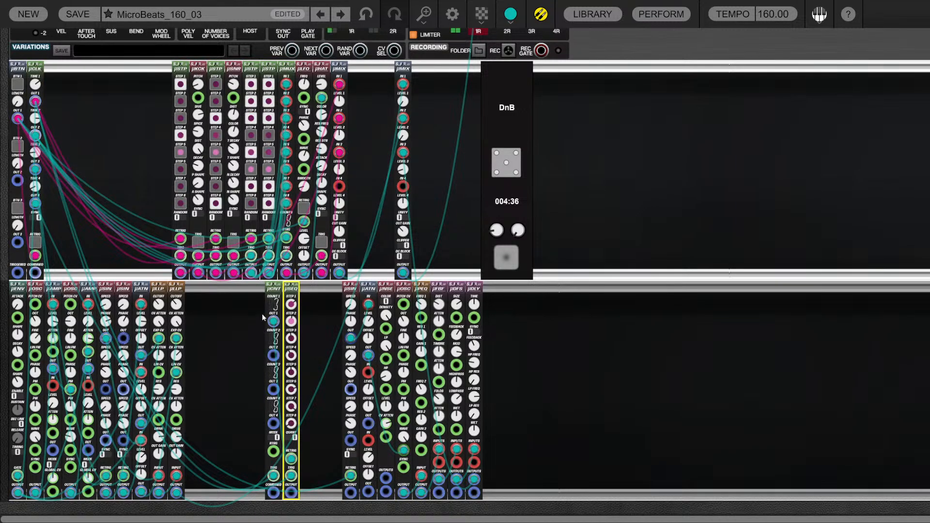
Duplicate the counter and place the copy between the original counter and the CV sequencer
left_click_drag(275, 289, 257, 289)
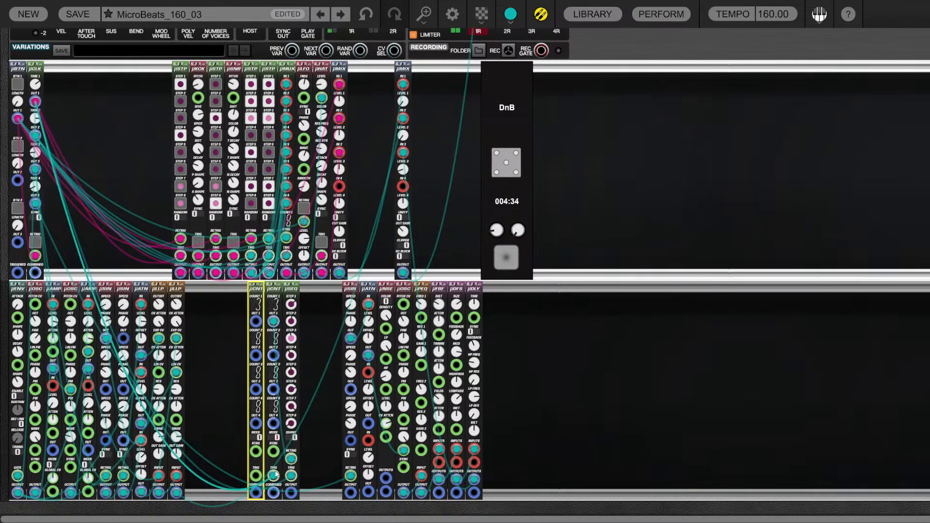
left_click_drag(257, 476, 35, 103)
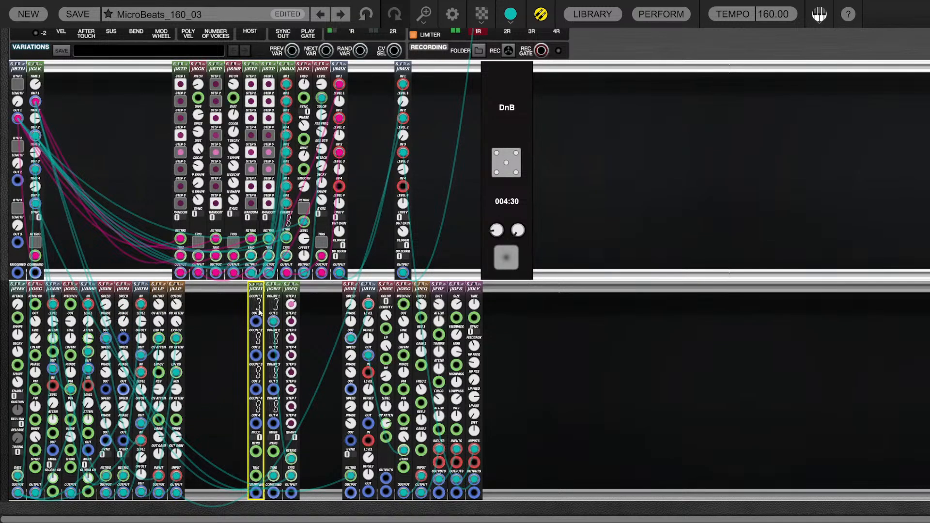
mouse_move(272, 285)
left_mouse_down()
mouse_move(237, 288)
mouse_move(276, 287)
left_mouse_up()
left_click(324, 371)
key("ctrl+equal")
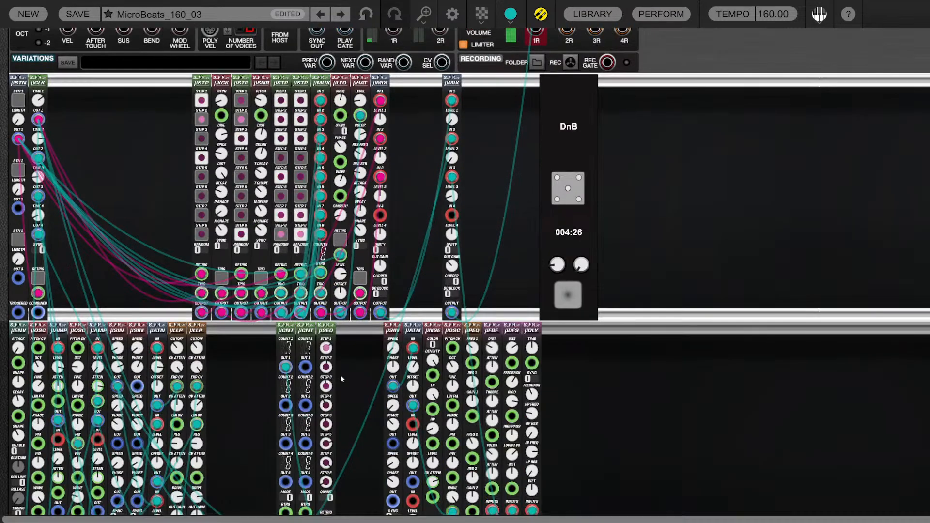
key("ctrl+equal")
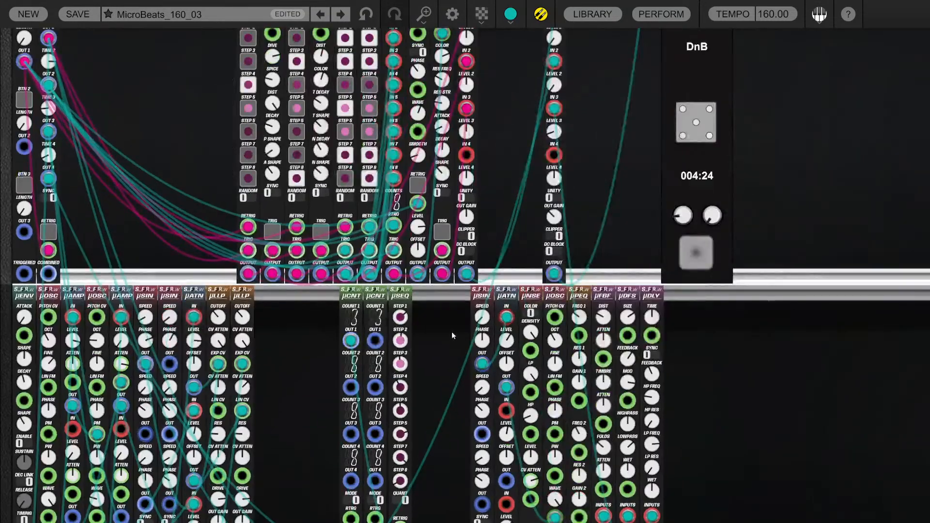
key("ctrl+equal")
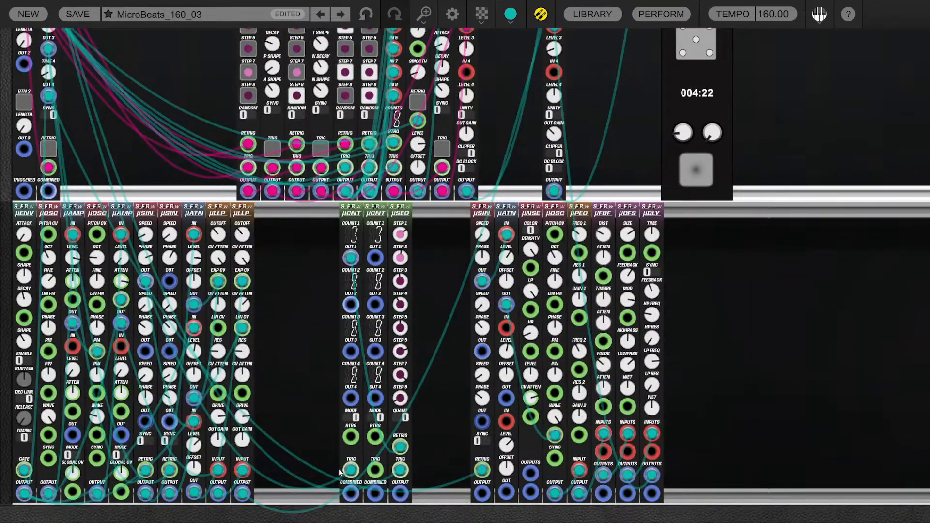
Unpatch the original counter's Out 1 from the CV sequencer's Retrig and set that counter's Count 1 to 12
left_click(350, 242)
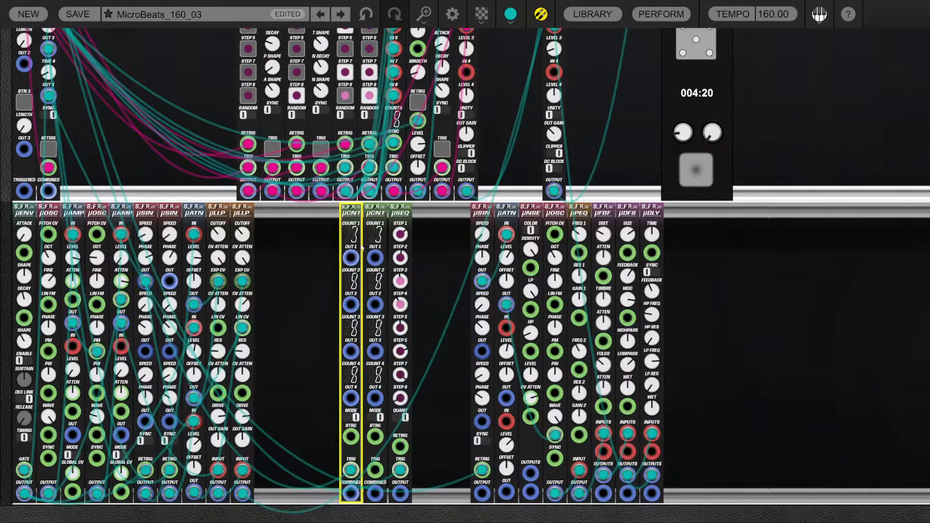
mouse_move(350, 242)
left_mouse_down()
mouse_move(361, 217)
mouse_move(355, 236)
left_mouse_up()
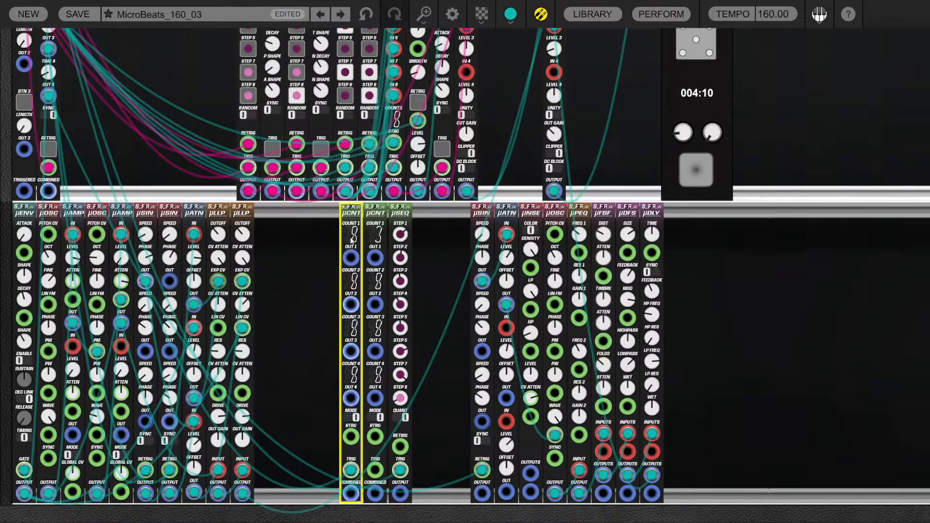
left_click_drag(353, 241, 352, 232)
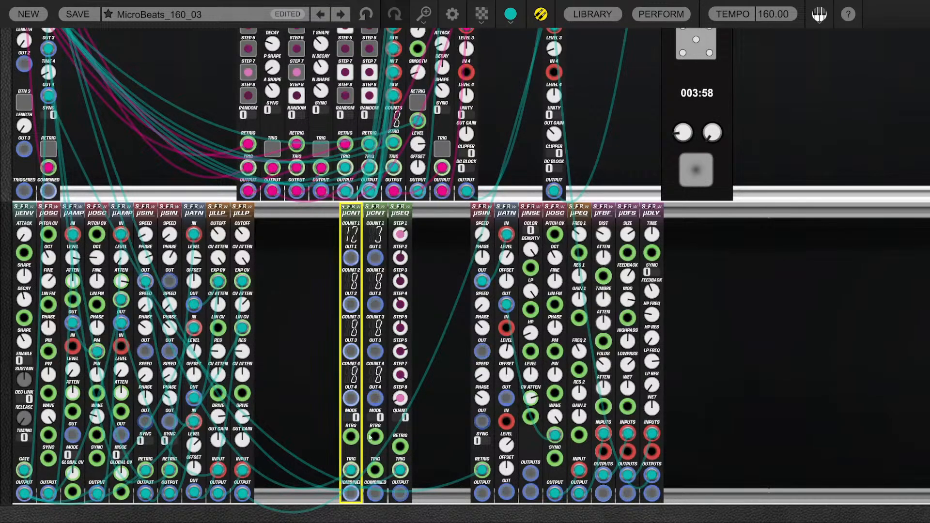
Patch the 12-count counter's Out 1 into the copied counter's and CV sequencer's Trig inputs, and the copy's Out 1 into the sequencer's Retrig
left_click_drag(352, 259, 321, 418)
mouse_move(400, 471)
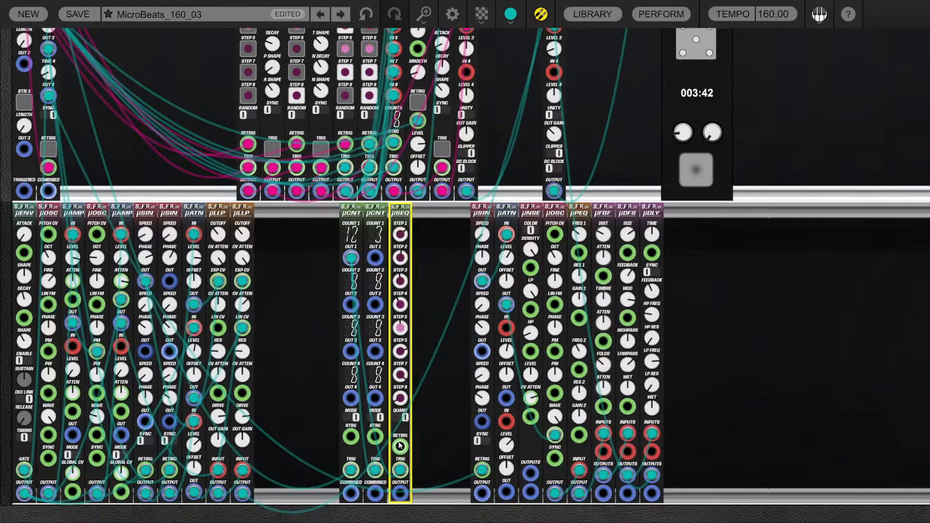
left_click_drag(400, 446, 374, 255)
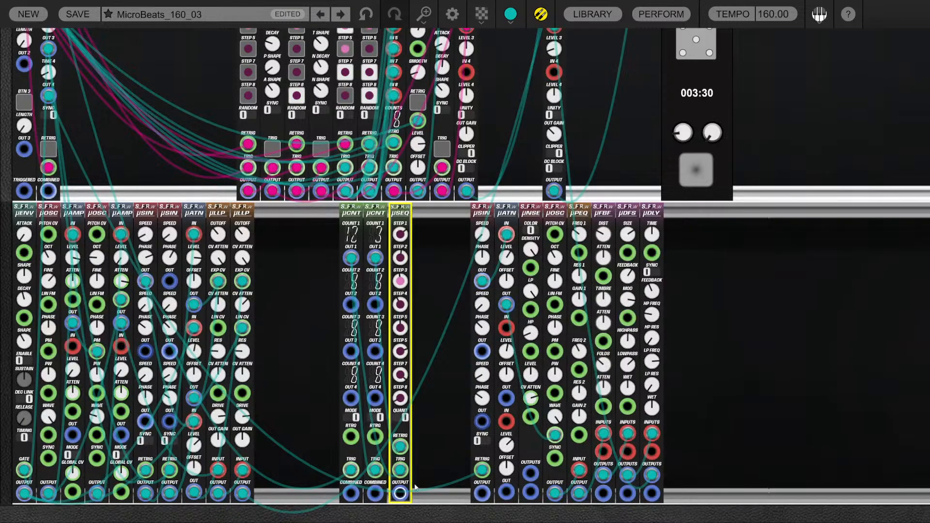
Patch the CV sequencer's output into the second voice's µOSC Pitch CV, and move both counters and the sequencer closer to that voice
left_click_drag(400, 494, 555, 304)
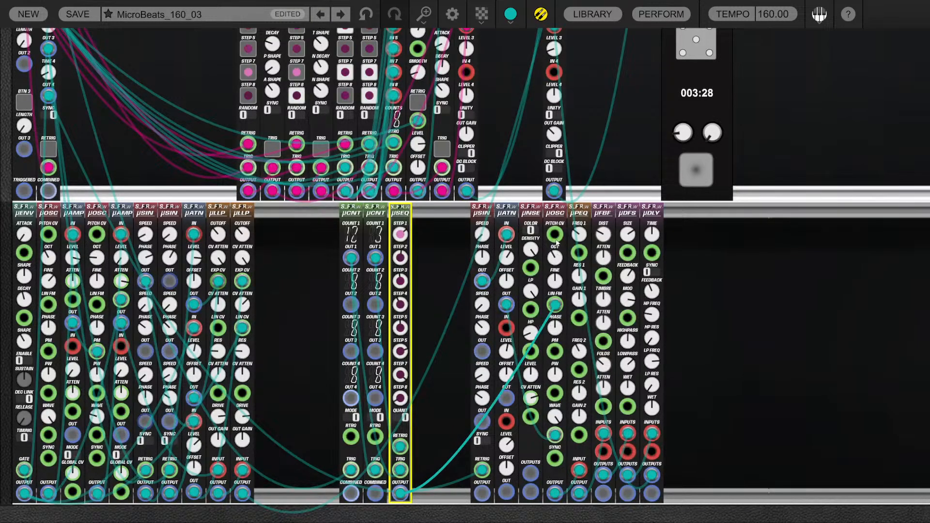
left_click_drag(556, 243, 555, 235)
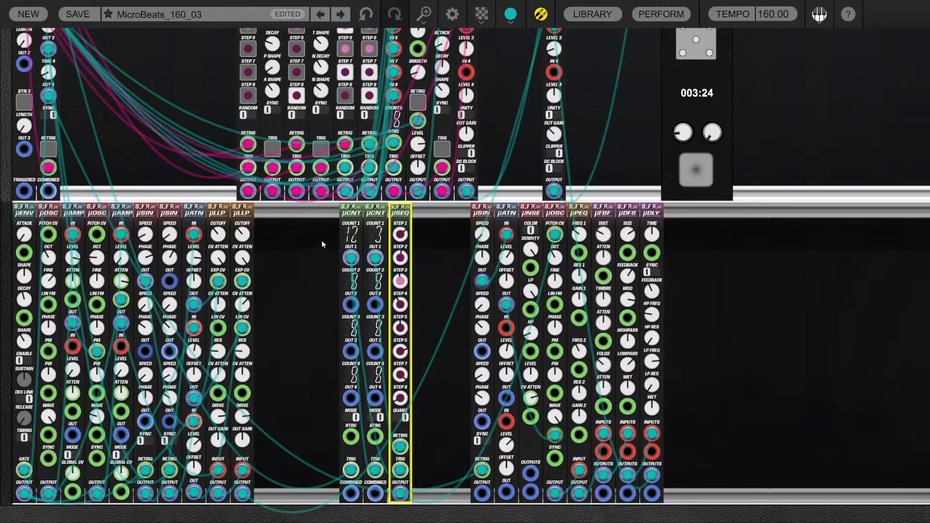
left_click_drag(318, 237, 351, 225)
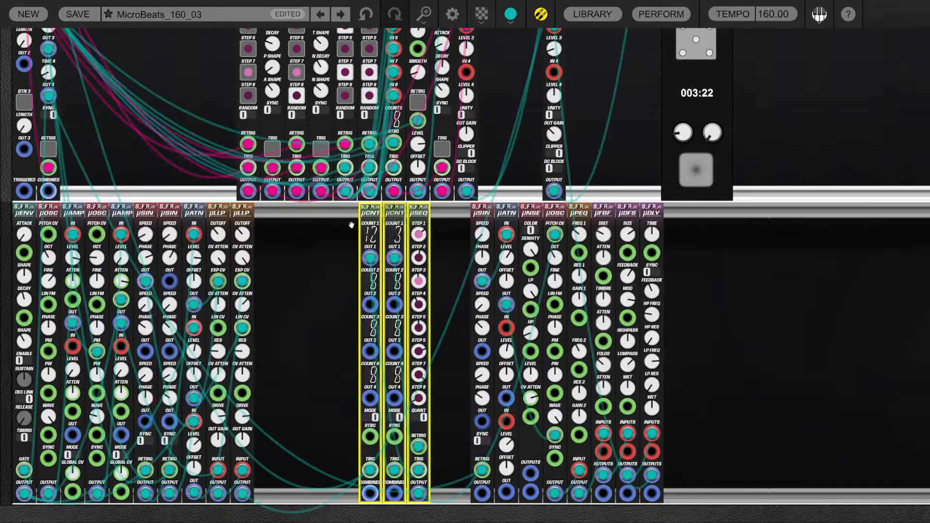
left_click(352, 225)
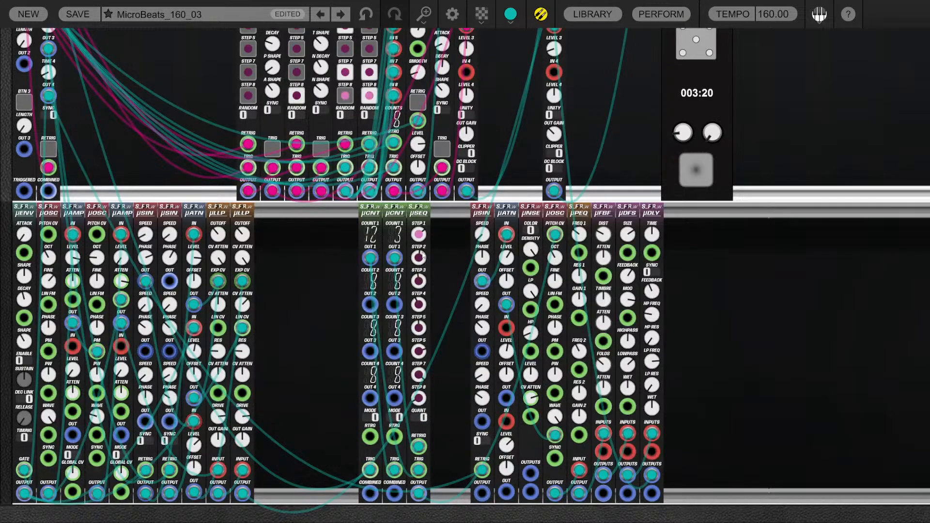
Fine-tune the pitch values of steps 2 and 3 on the second voice's CV sequencer
left_click(421, 235)
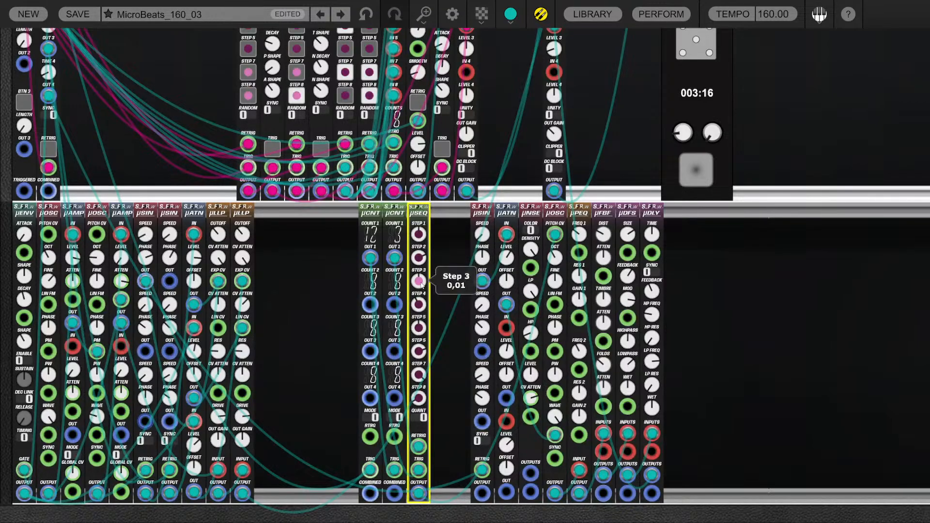
left_click_drag(420, 283, 421, 287)
left_click(444, 276)
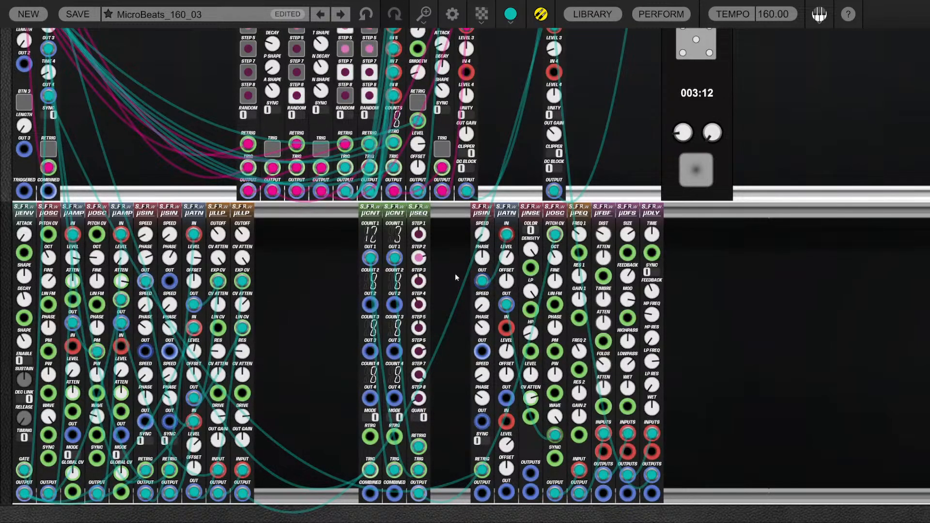
left_click_drag(420, 259, 420, 253)
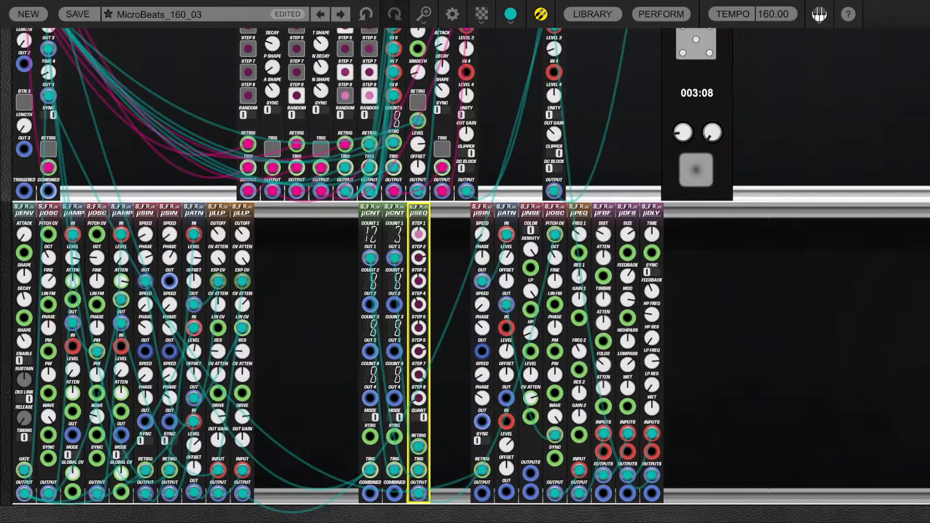
Enable sync on the µDLY, set its delay time to 1/4, and adjust its feedback and HP frequency upward
left_click(577, 238)
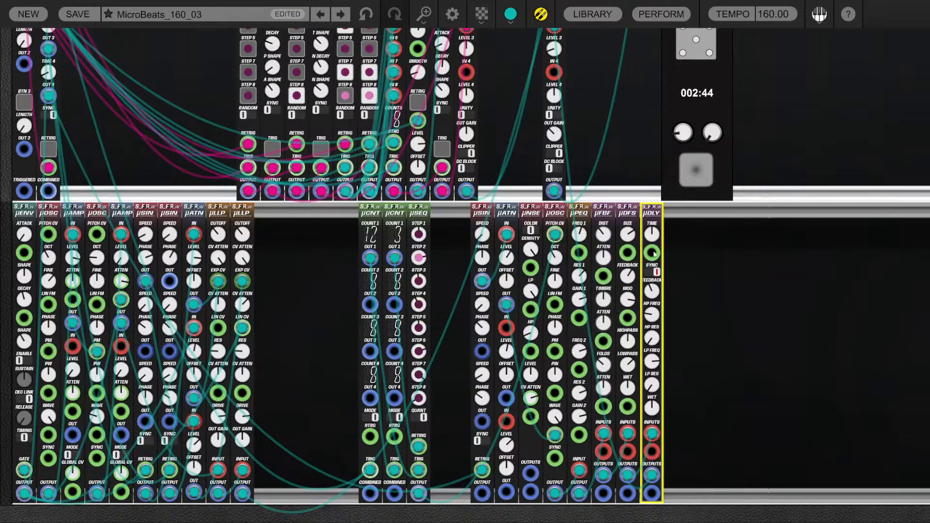
mouse_move(655, 247)
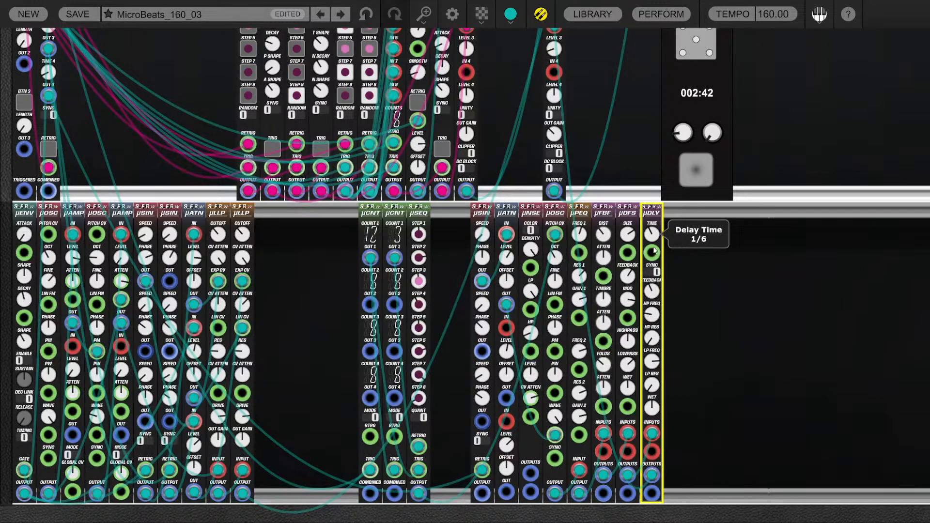
scroll(655, 233, "up", 1)
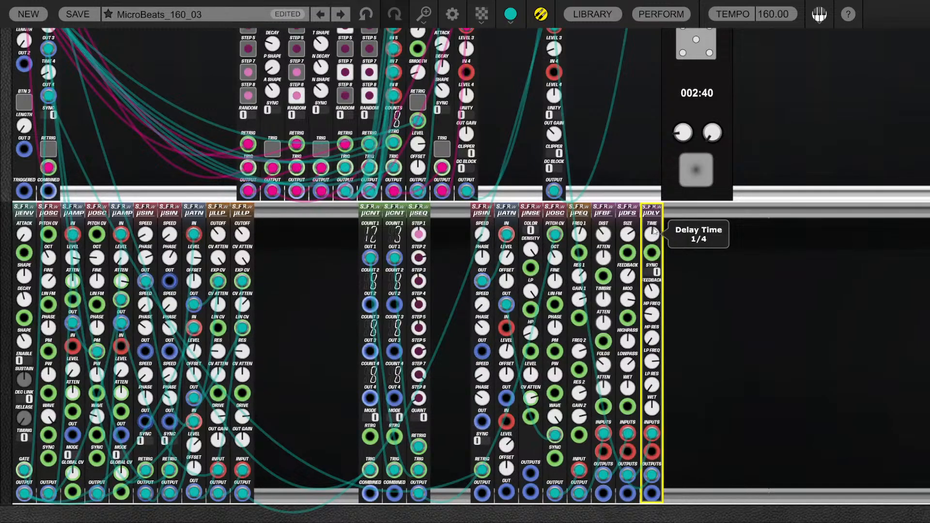
left_click_drag(654, 293, 655, 259)
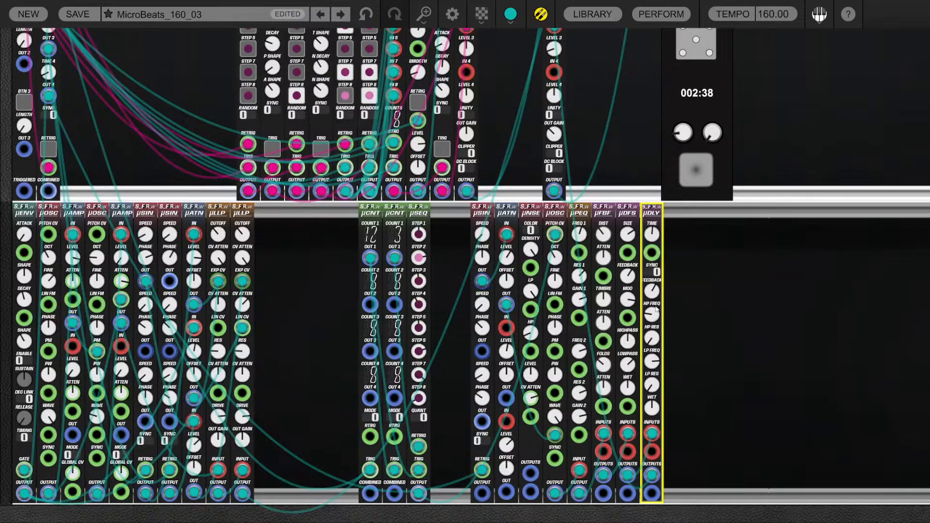
left_click_drag(655, 316, 657, 296)
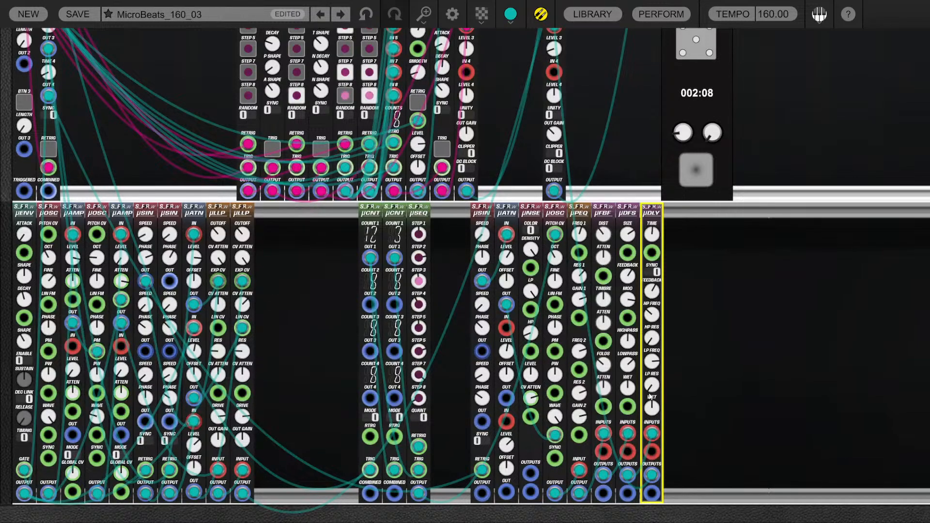
Add a Micro Screaming Filter directly after the µDLY at the end of the second voice
left_click(617, 17)
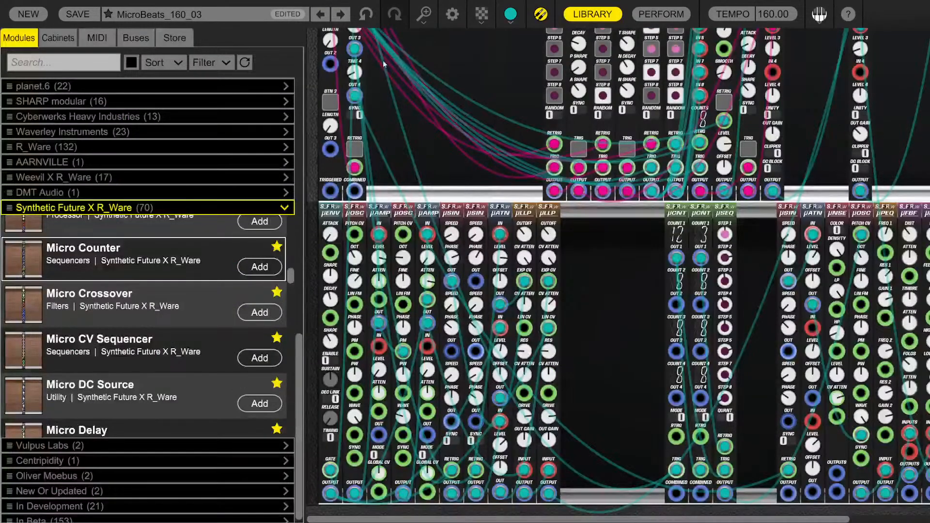
scroll(126, 312, "up", 5)
scroll(126, 313, "down", 20)
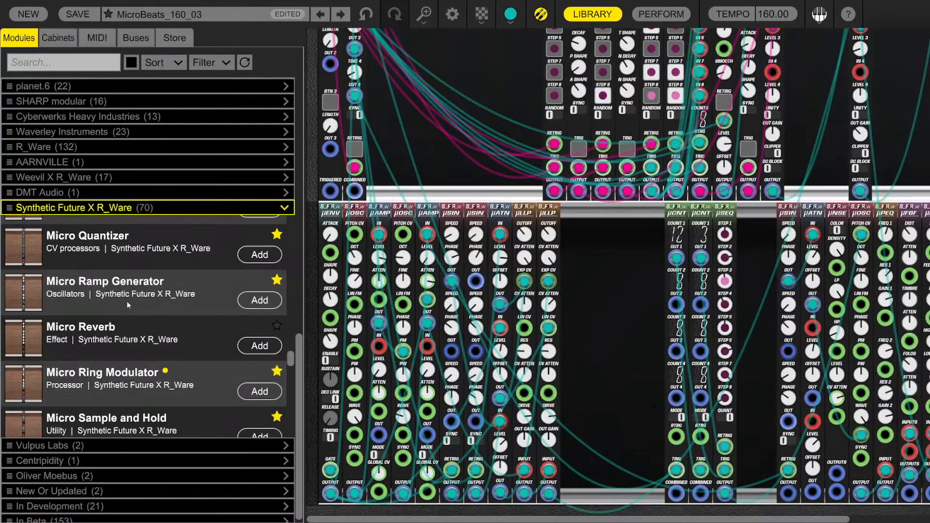
scroll(128, 329, "down", 6)
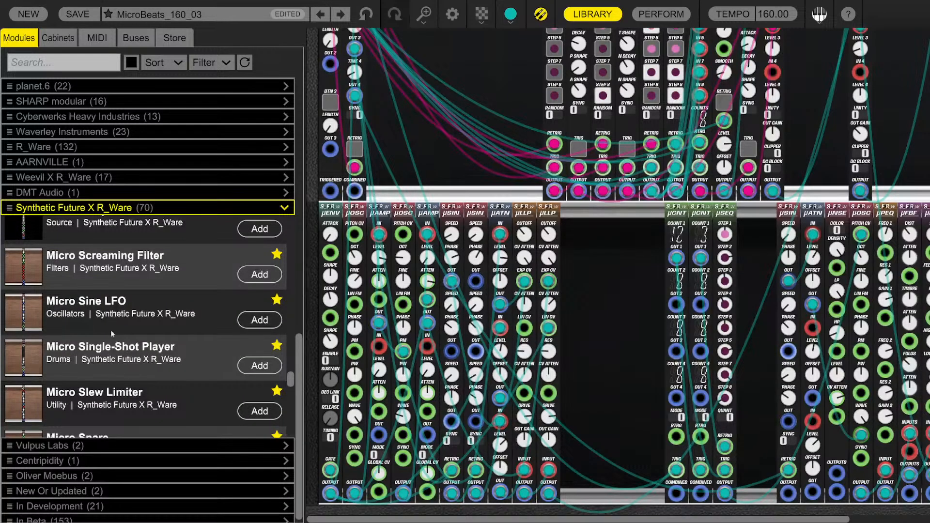
left_click_drag(112, 271, 857, 249)
left_click(619, 15)
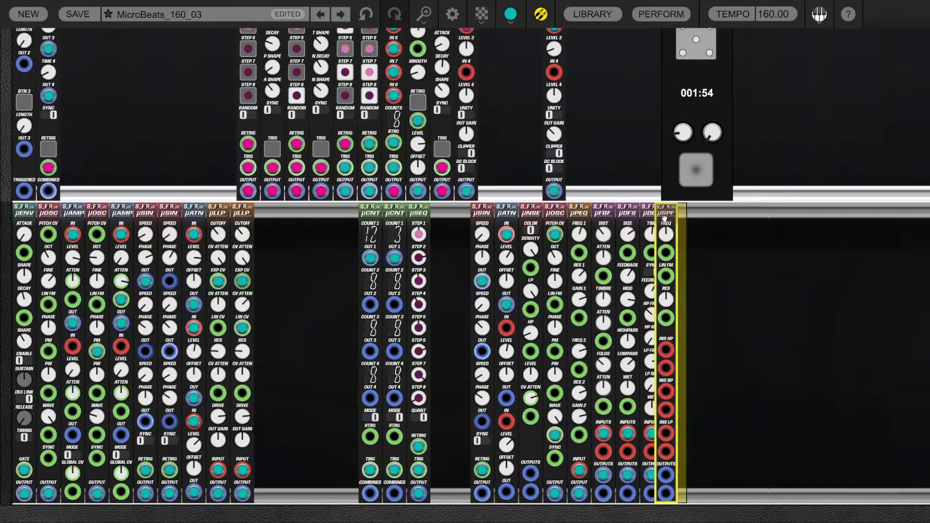
Route the µDLY output through the new filter, adjust its frequency, and compare its HP, BP and LP inputs, keeping HP
left_click_drag(655, 477, 673, 353)
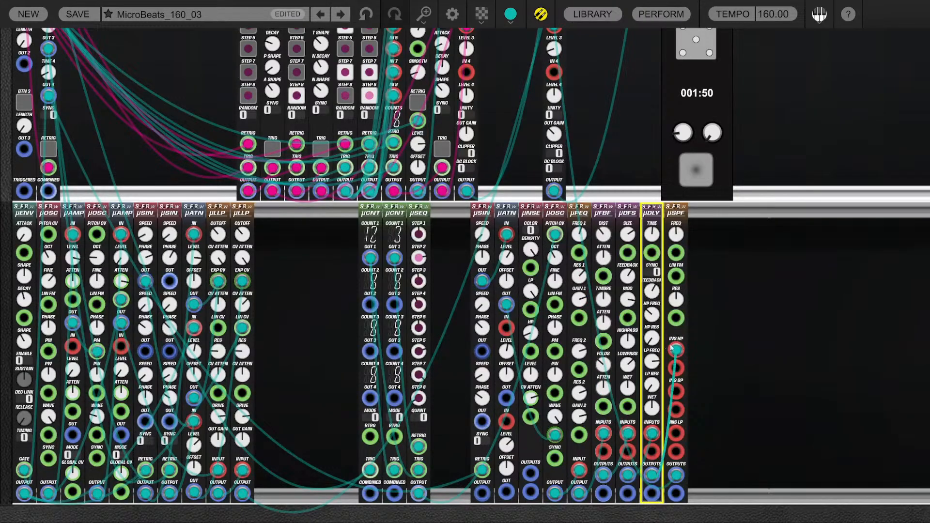
left_click_drag(675, 234, 674, 252)
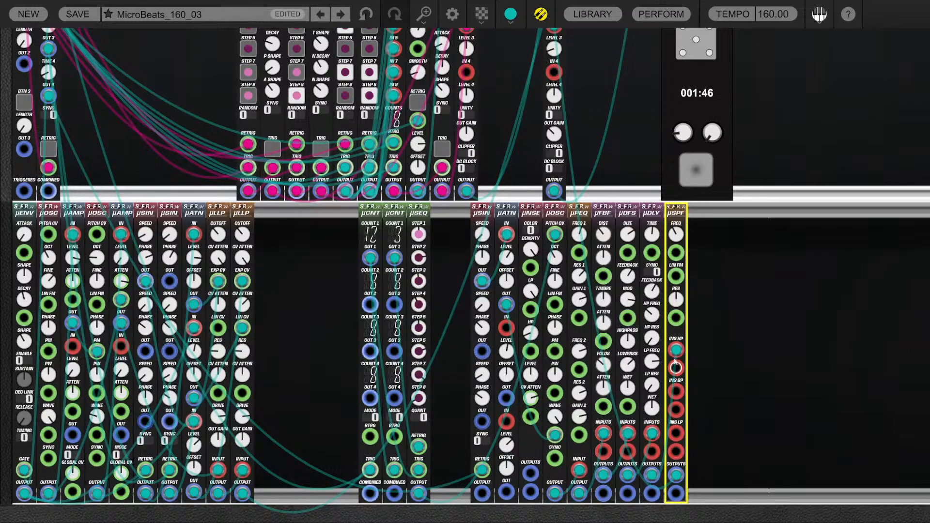
left_click_drag(676, 351, 677, 392)
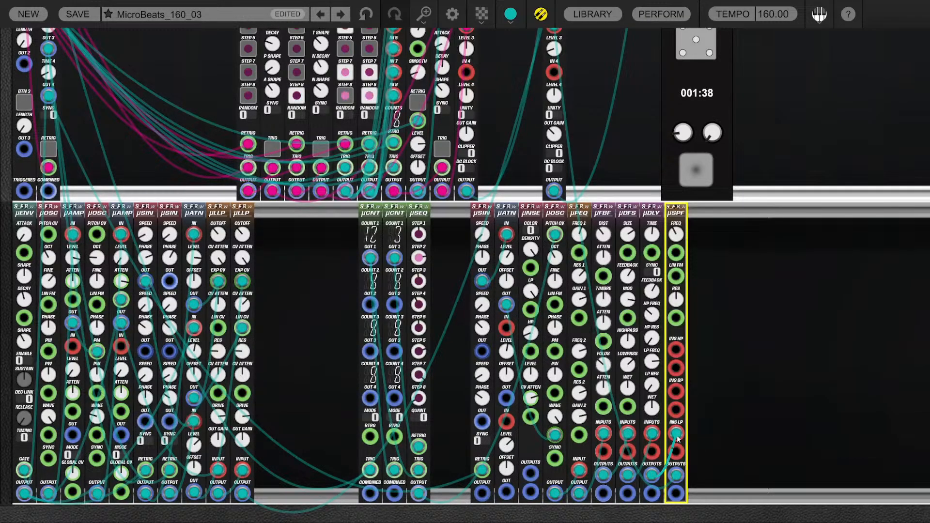
left_click_drag(678, 439, 677, 387)
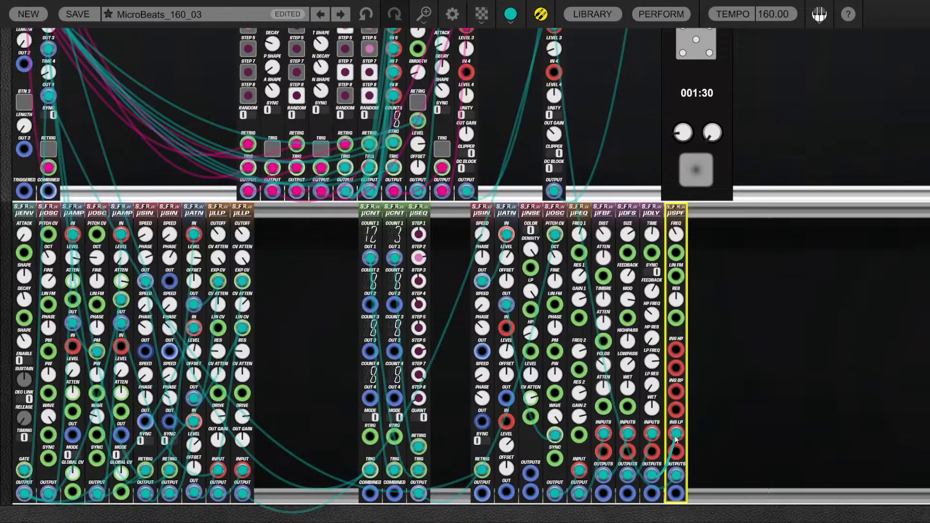
left_click(676, 351)
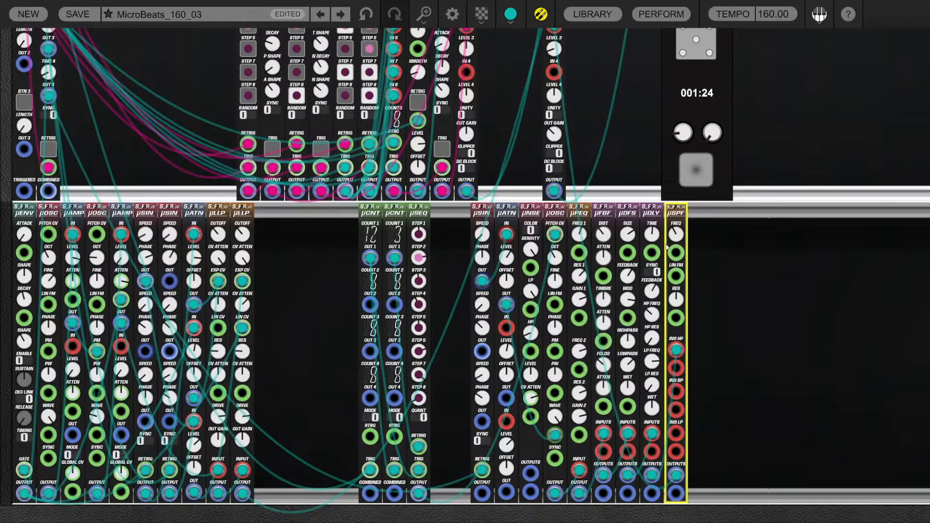
Modulate the µDFS Size from the second voice's µSIN Out 2 through the second µATN channel, with Attenuverter 2 at 0.02
left_click(627, 233)
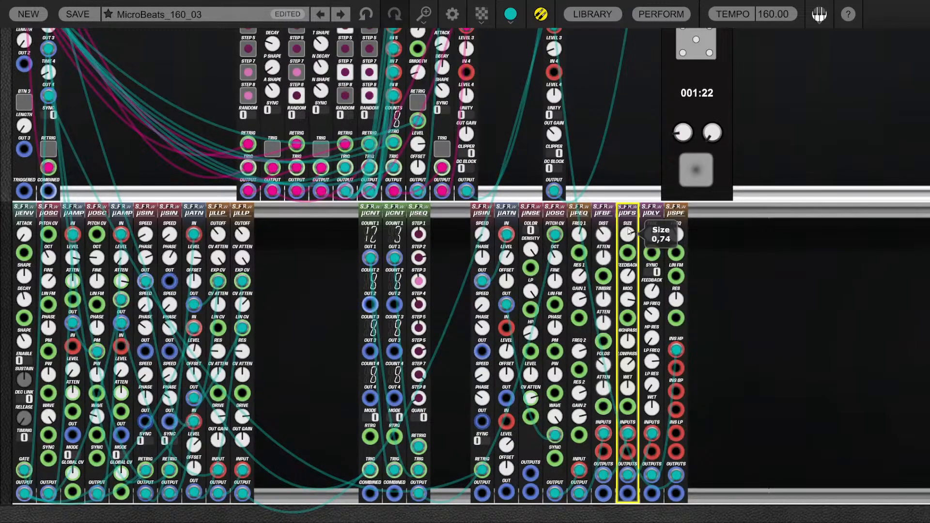
left_click_drag(627, 252, 506, 397)
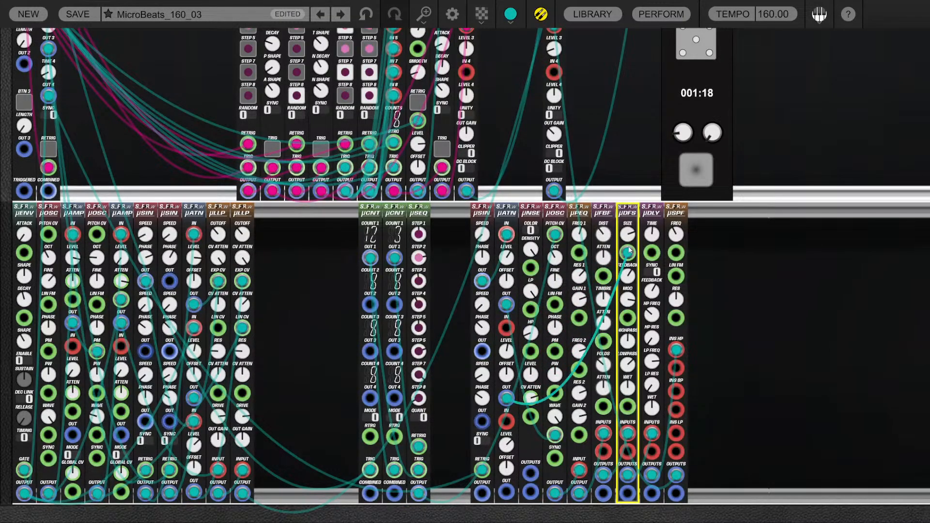
left_click_drag(507, 328, 482, 351)
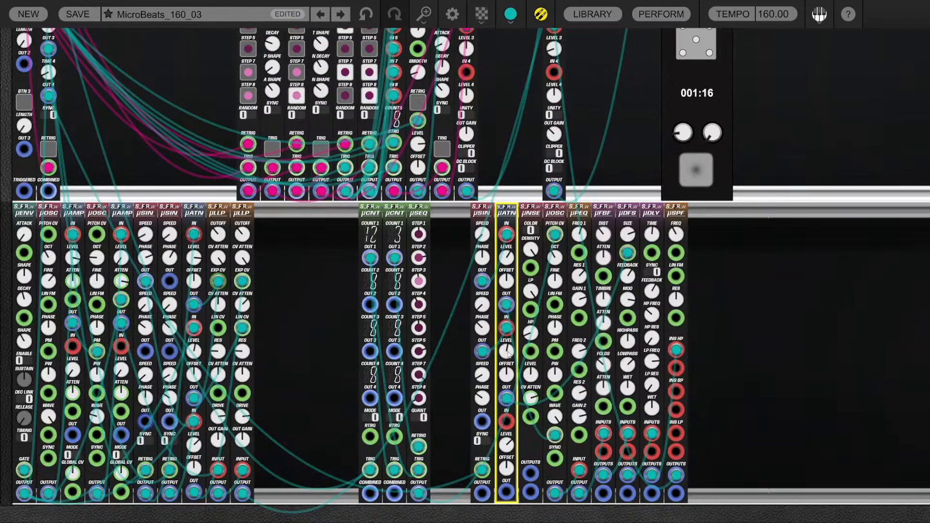
mouse_move(508, 355)
scroll(509, 357, "down", 2)
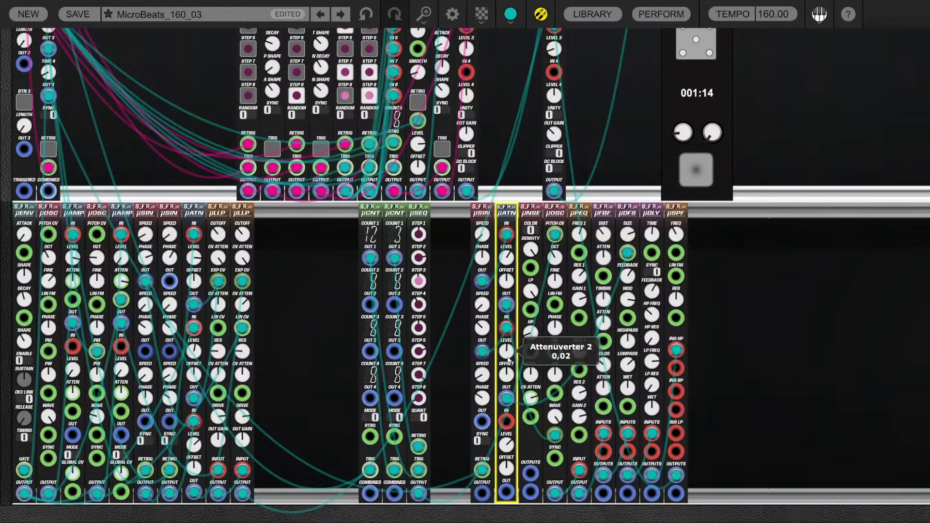
Patch the µNSE noise output into the PM input of the second voice's µOSC
scroll(508, 358, "down", 1)
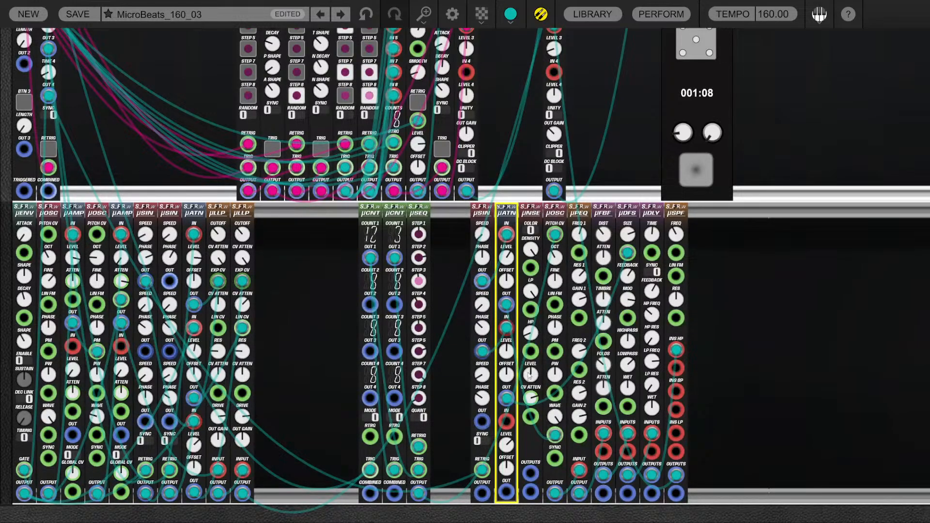
left_click_drag(531, 475, 531, 417)
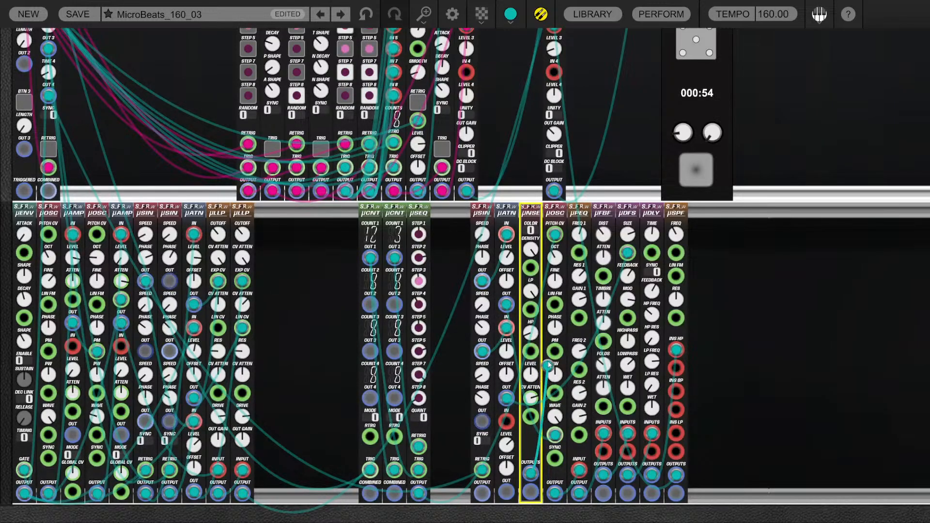
left_click_drag(548, 365, 555, 351)
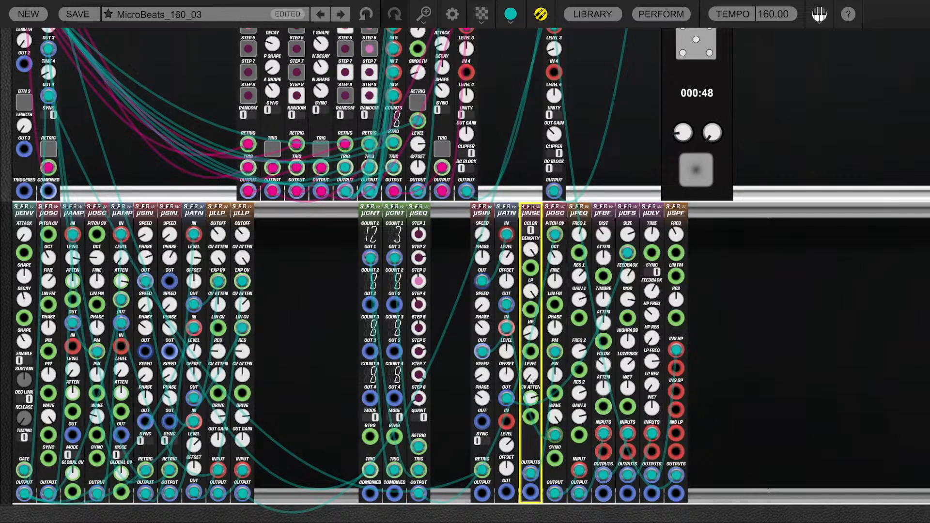
Modulate the µNSE Level from the second voice's µSIN Out 3, adjusting that sine's speed and setting the Level CV Attenuverter to 0.03
mouse_move(530, 380)
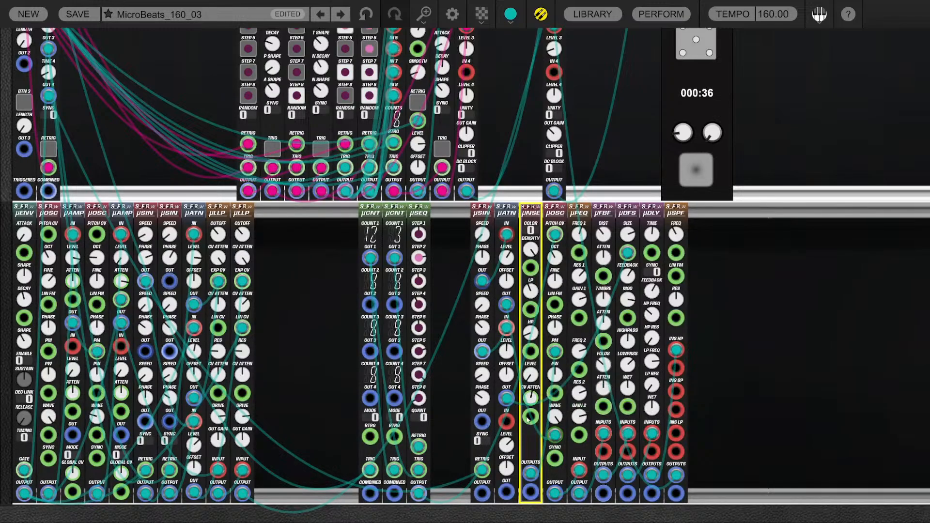
left_click_drag(530, 416, 504, 422)
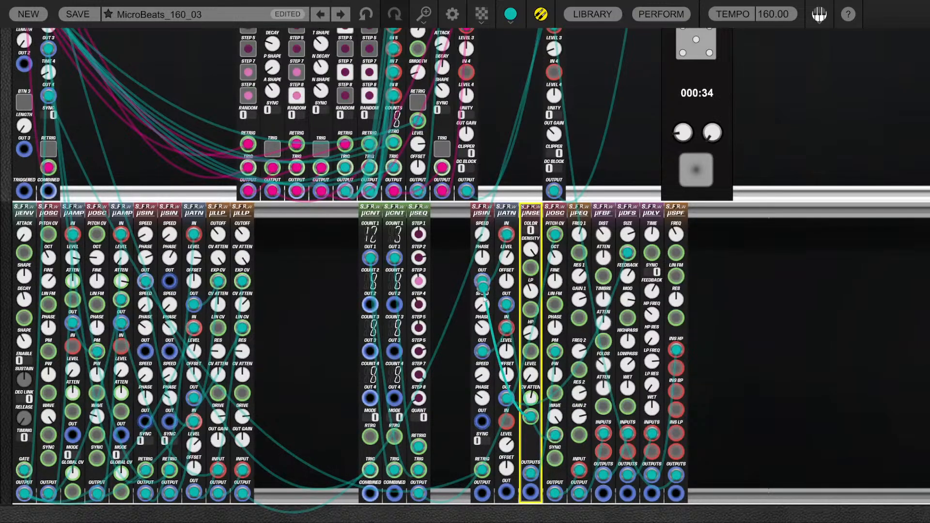
left_click_drag(484, 299, 482, 359)
left_click_drag(485, 423, 485, 422)
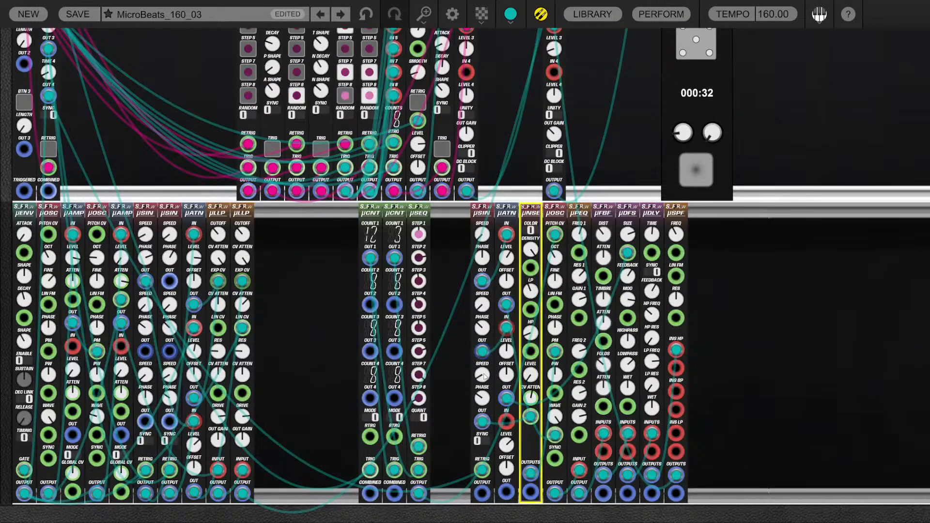
left_click_drag(483, 377, 485, 380)
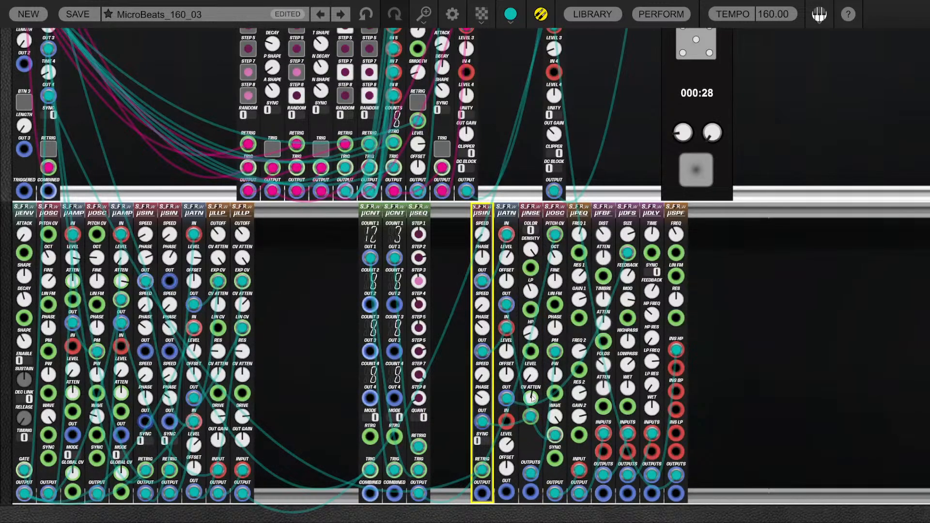
left_click(532, 397)
left_click_drag(532, 401, 532, 404)
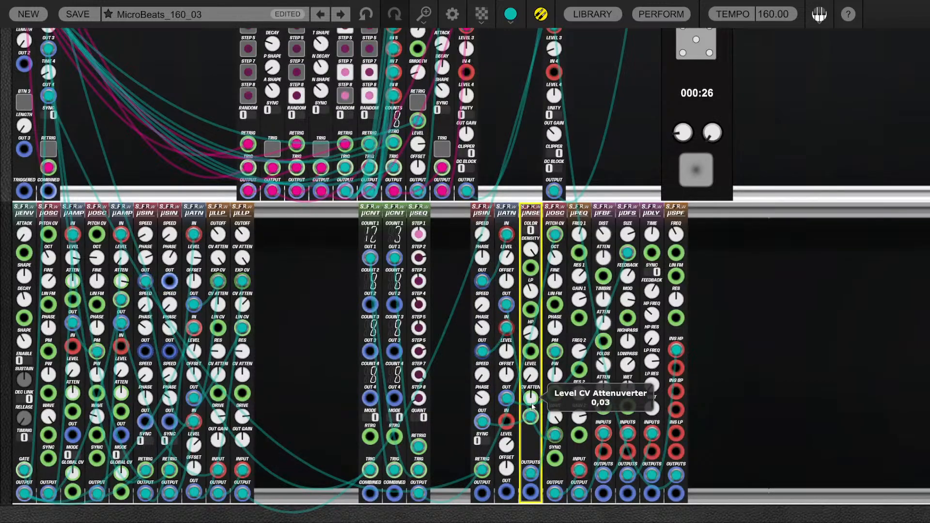
left_click(755, 350)
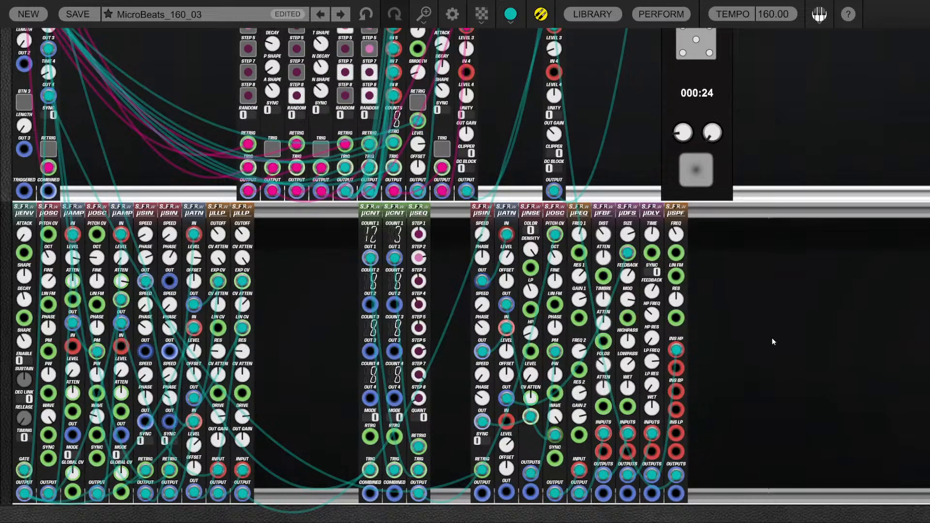
Fine-tune the second voice's µNSE, µPEQ, µFBF and µDFS settings by ear
left_click(531, 334)
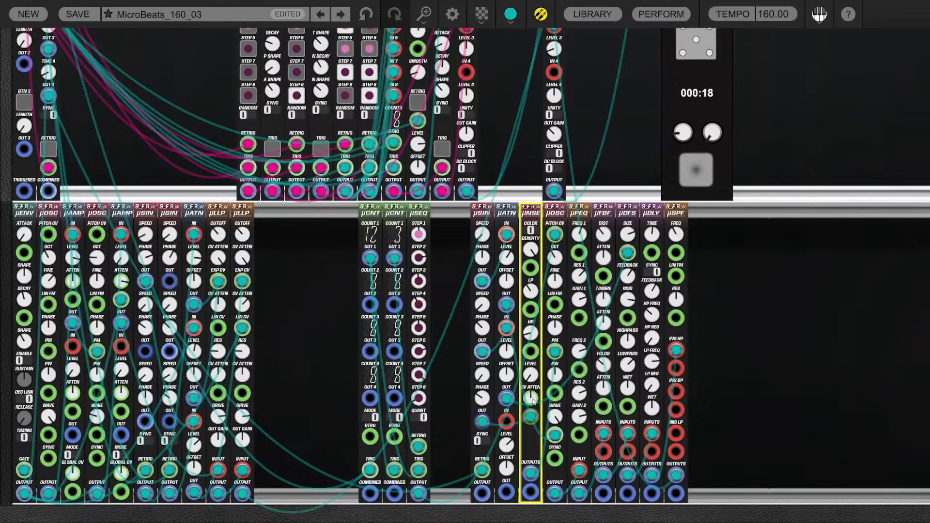
mouse_move(533, 399)
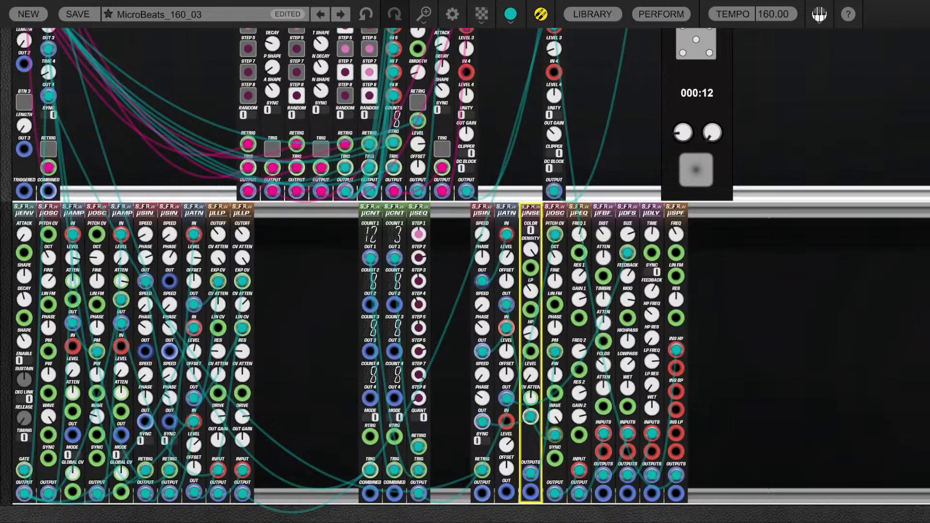
left_click(581, 276)
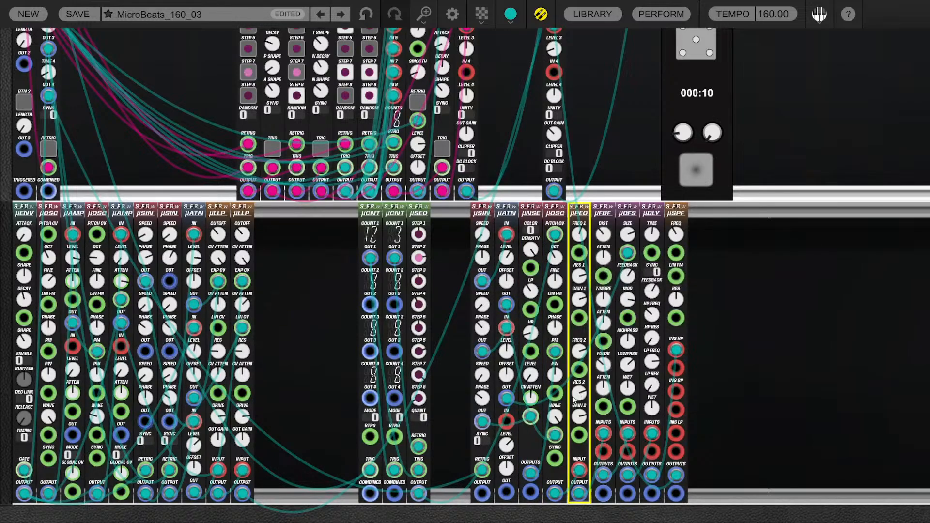
mouse_move(577, 391)
left_click(607, 344)
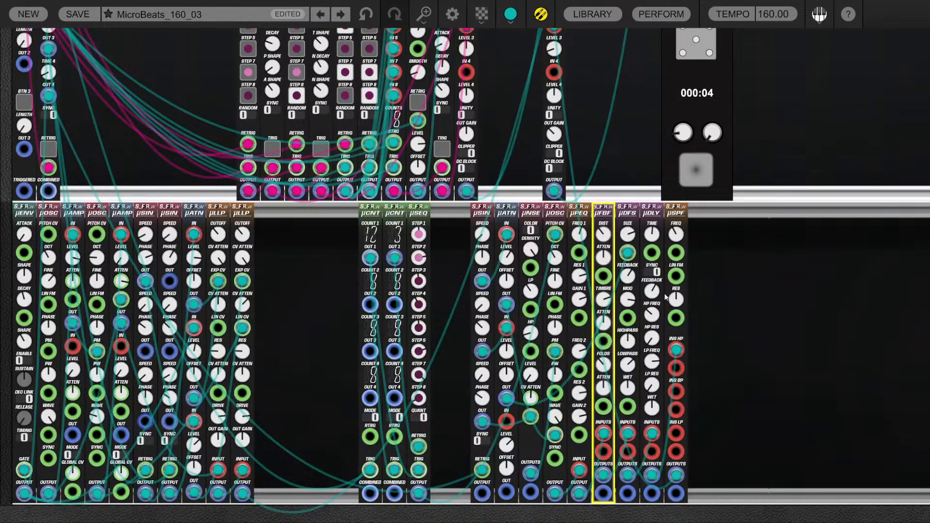
left_click(628, 273)
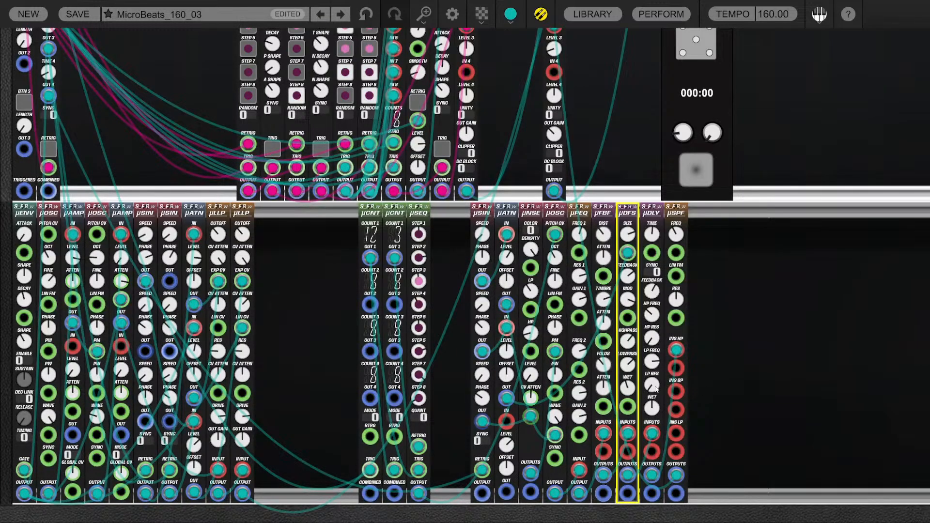
Set the µDLY Highpass Frequency to 1207.30 and adjust its highpass and lowpass resonance
left_click_drag(652, 316, 652, 299)
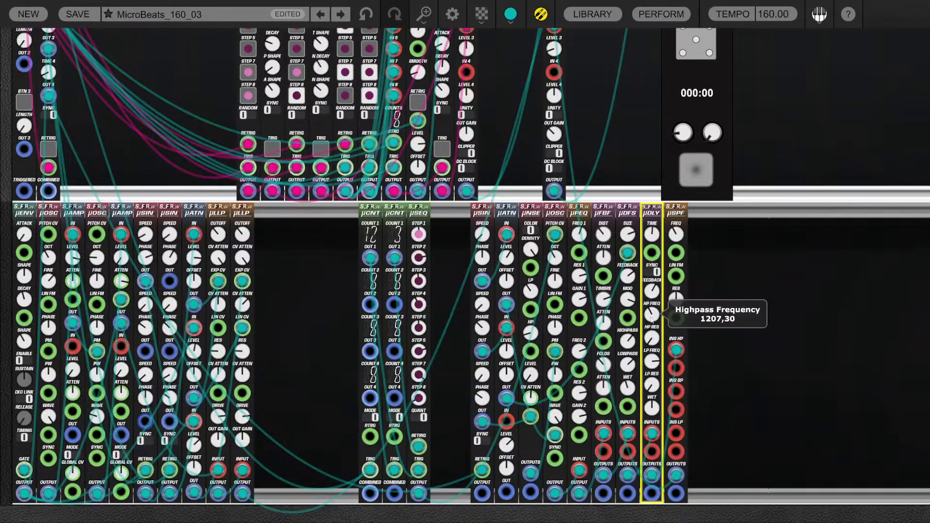
mouse_move(654, 332)
left_mouse_down()
mouse_move(653, 305)
mouse_move(654, 326)
left_mouse_up()
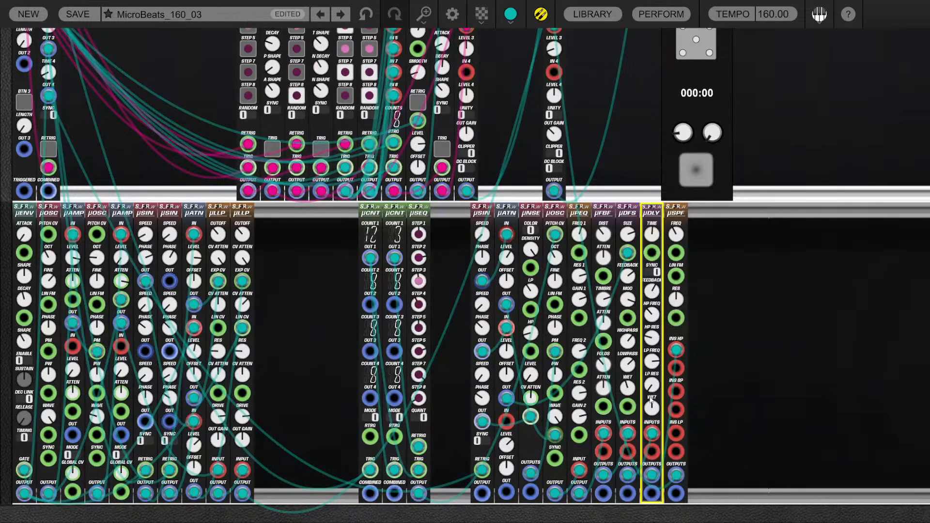
left_click_drag(653, 386, 657, 451)
Rebalance Levels 1, 2 and 3 on the main output µMIX between the drums and the two voices
scroll(579, 143, "up", 5)
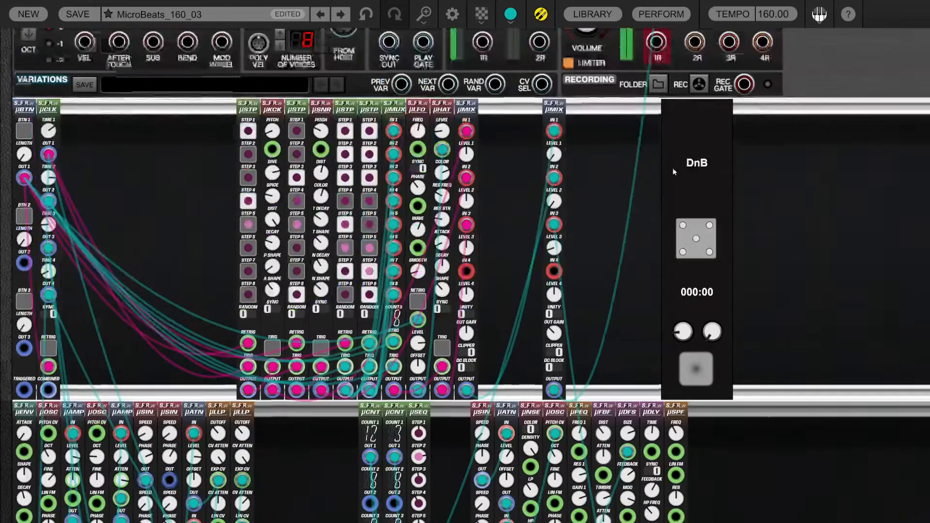
left_click(556, 248)
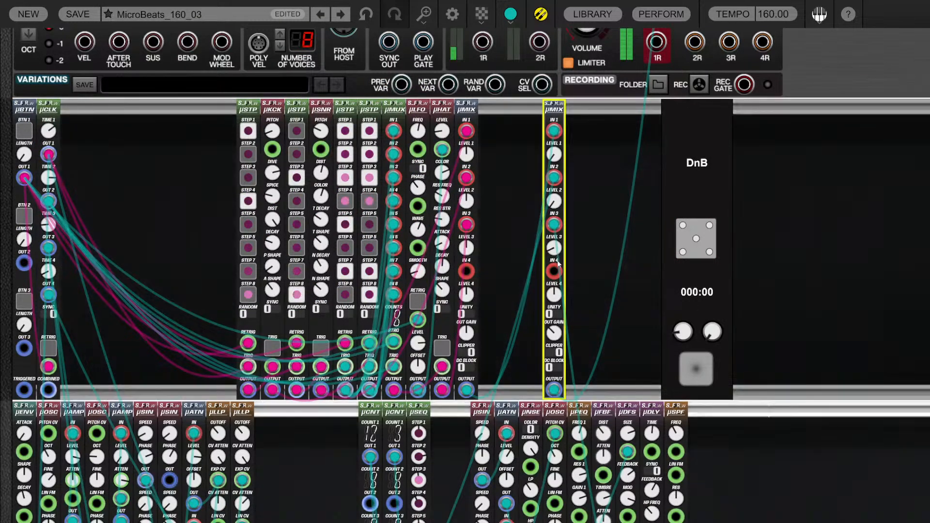
left_click_drag(555, 201, 554, 257)
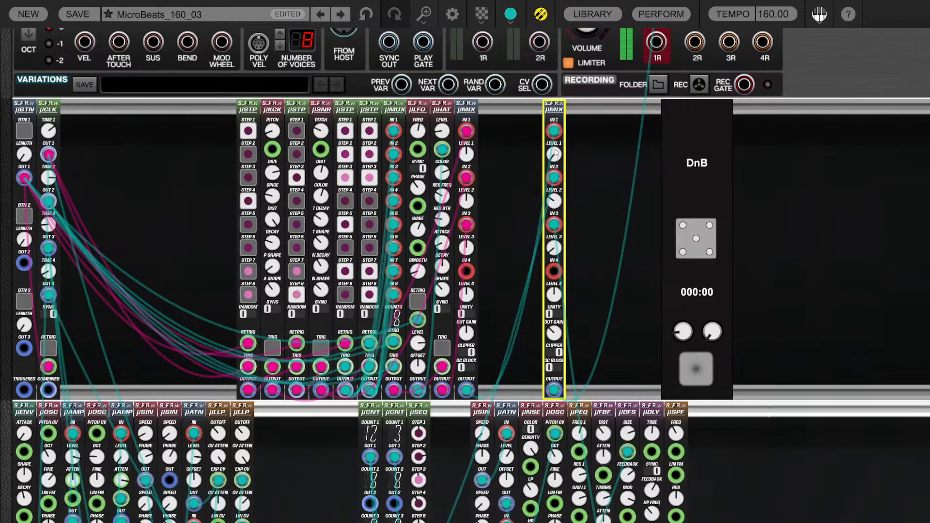
left_click_drag(555, 154, 558, 79)
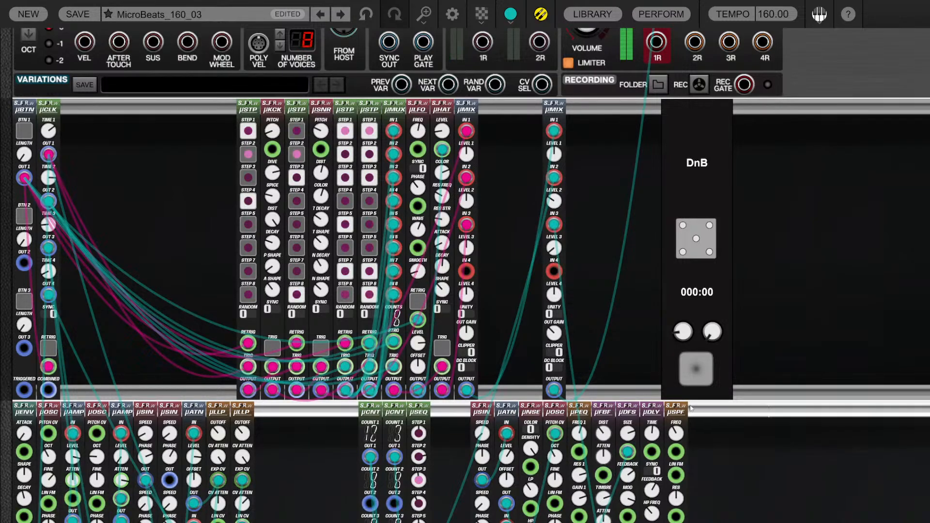
scroll(750, 443, "down", 2)
left_click_drag(673, 367, 670, 379)
scroll(603, 206, "down", 2)
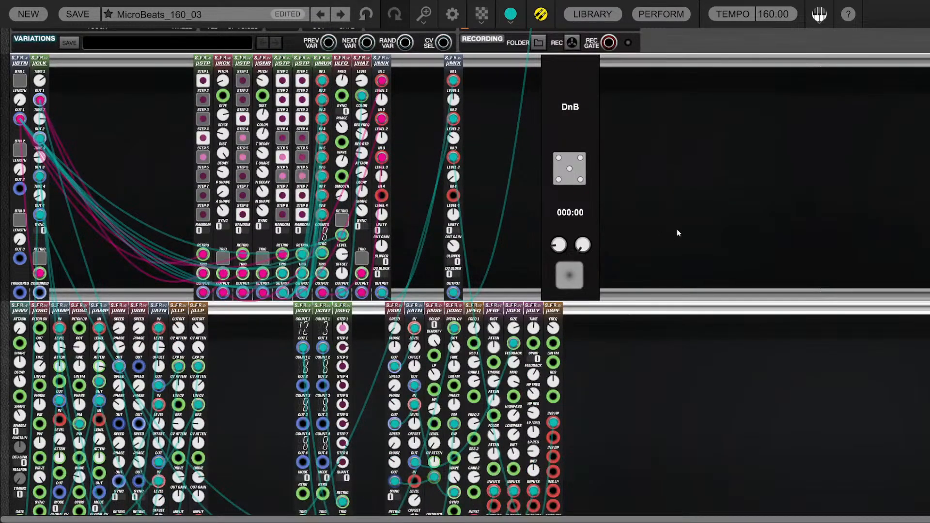
scroll(676, 228, "down", 1)
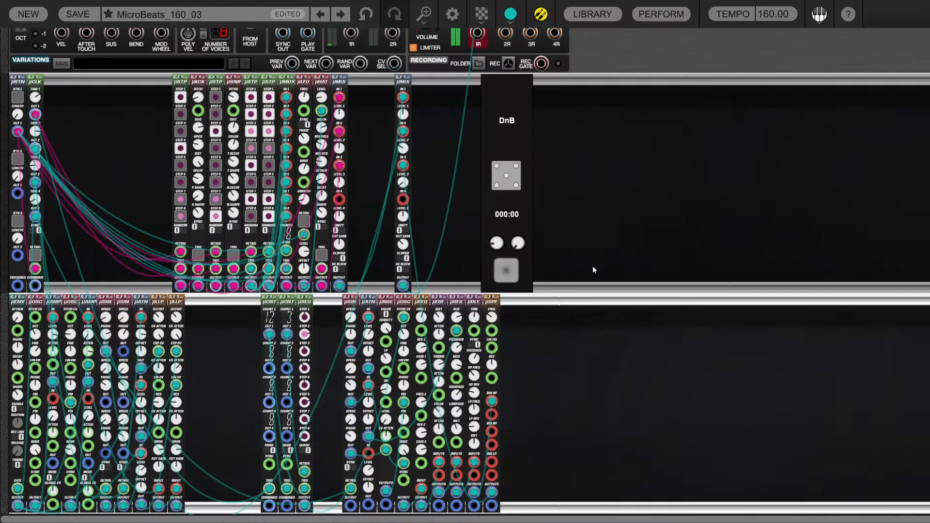
left_click(404, 151)
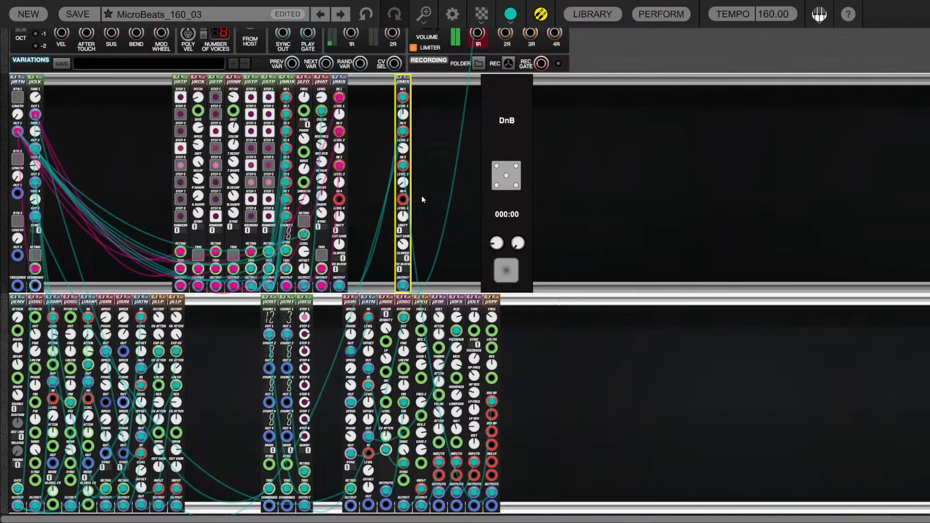
left_click(446, 212)
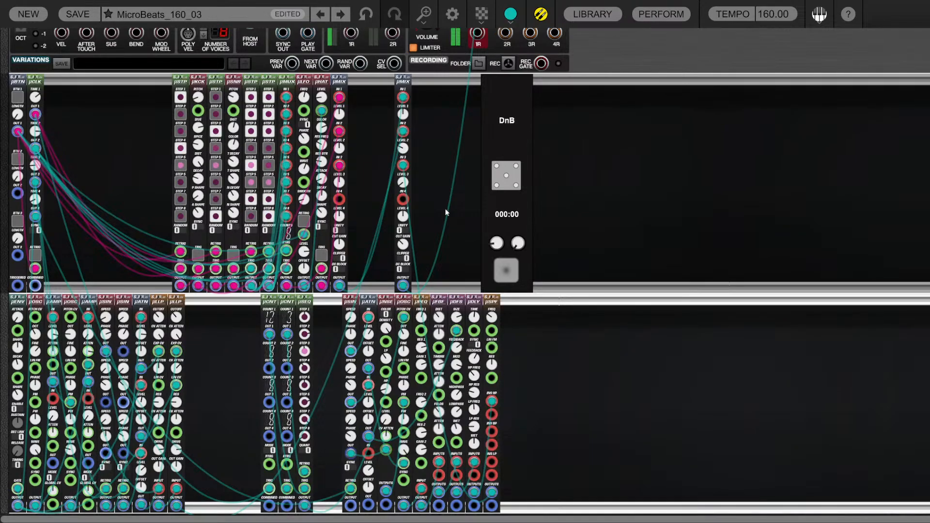
Save the patch as MicroBeats_160_04 and move the main output µMIX one slot further right in its row
left_click(83, 15)
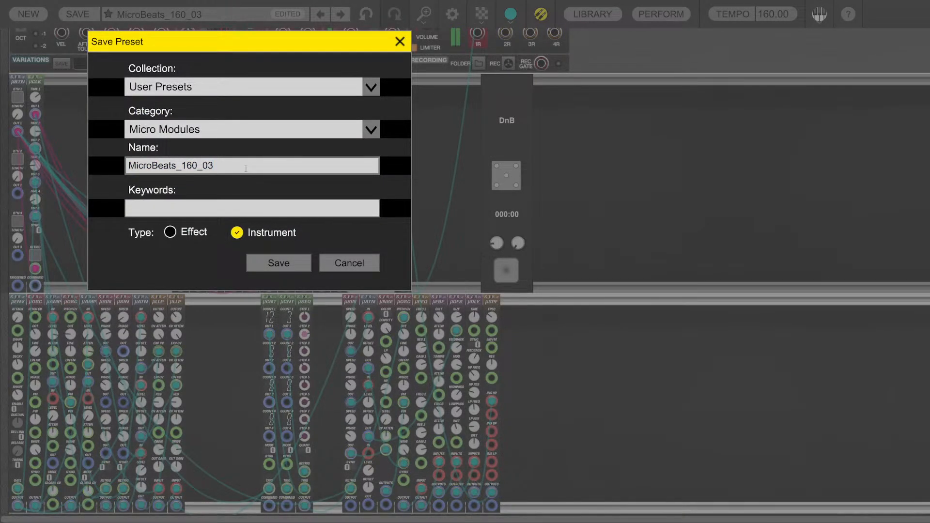
left_click(278, 263)
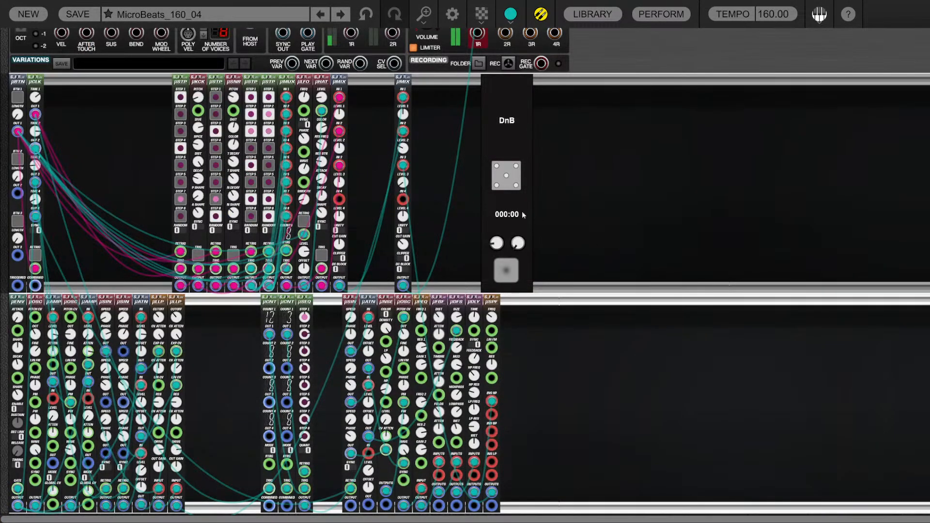
left_click_drag(405, 80, 428, 80)
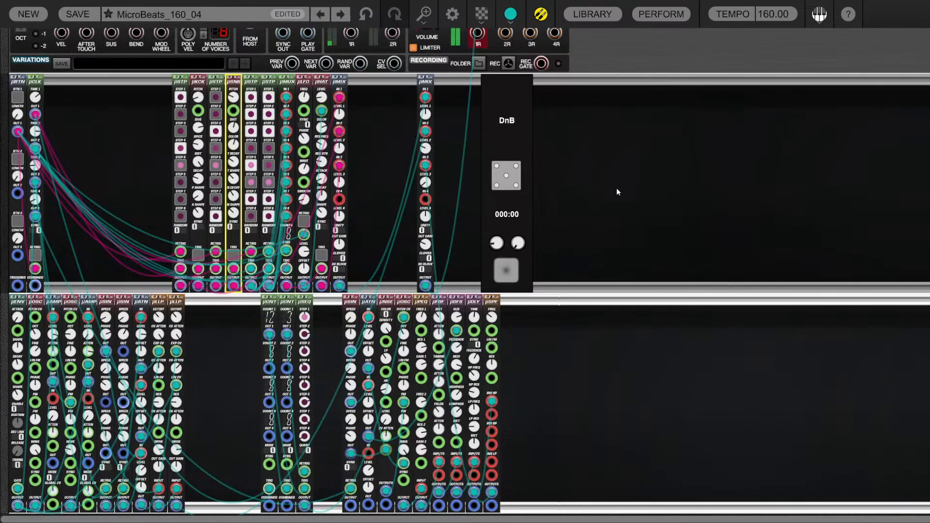
left_click(286, 80)
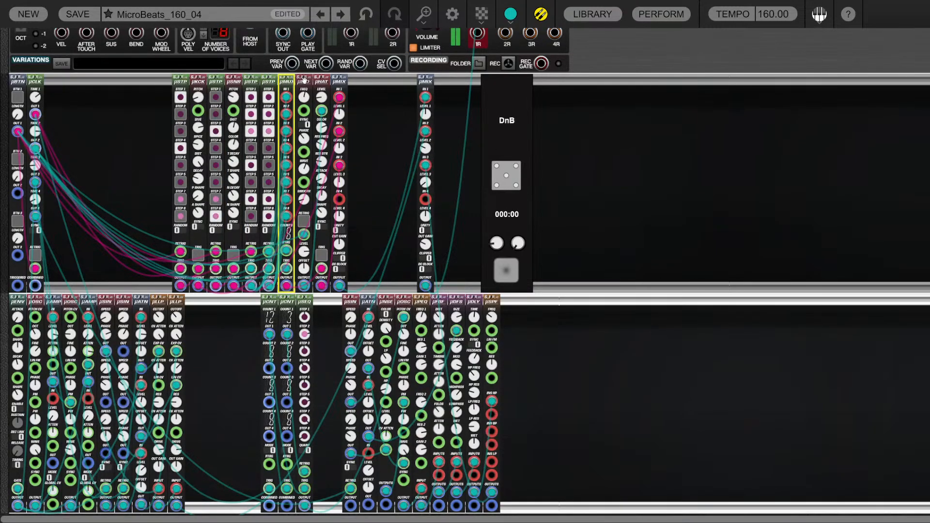
left_click(316, 83)
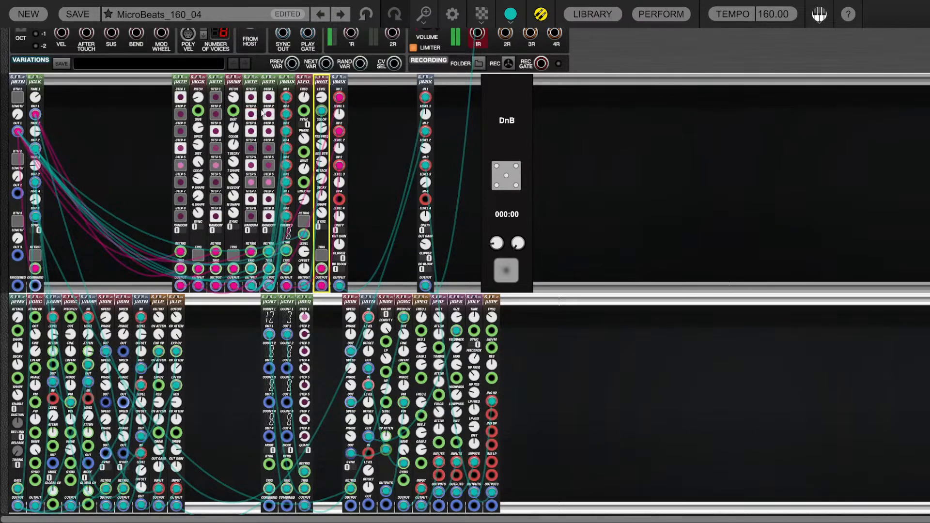
left_click(303, 82)
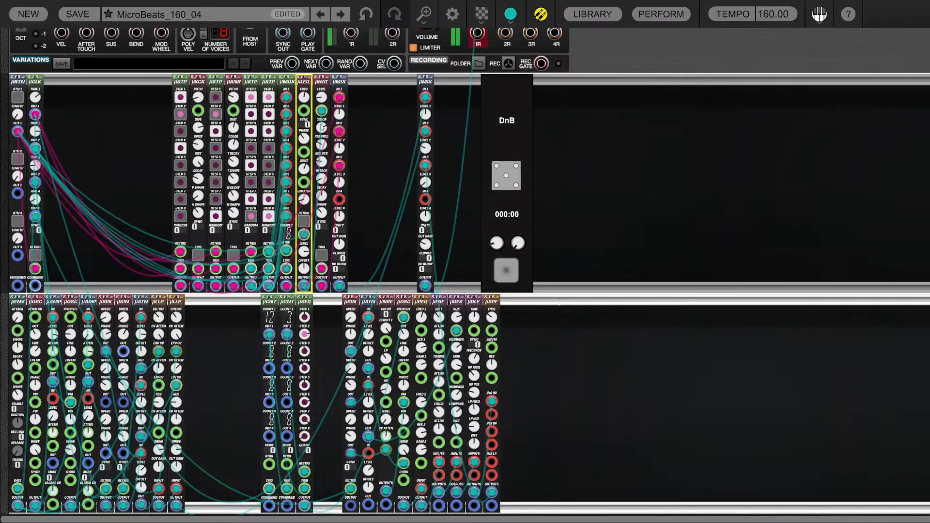
left_click_drag(321, 111, 368, 112)
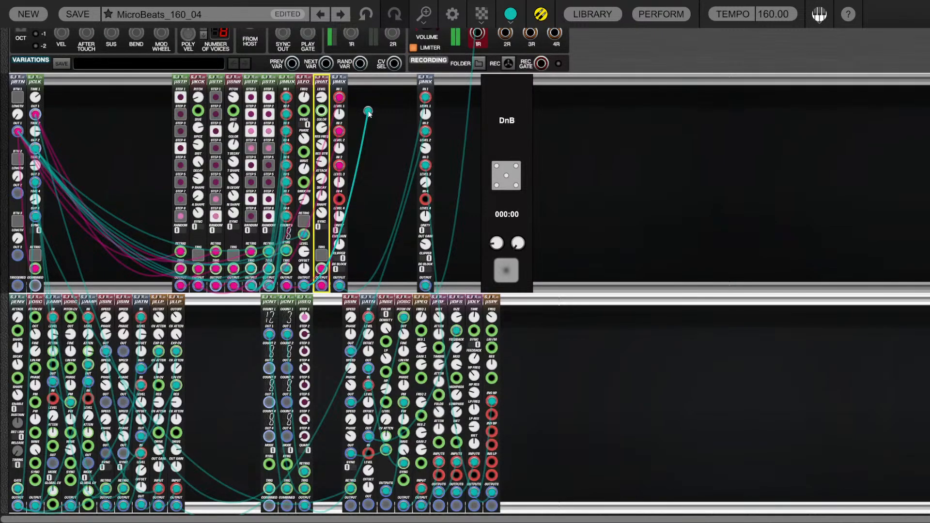
left_click_drag(369, 112, 320, 118)
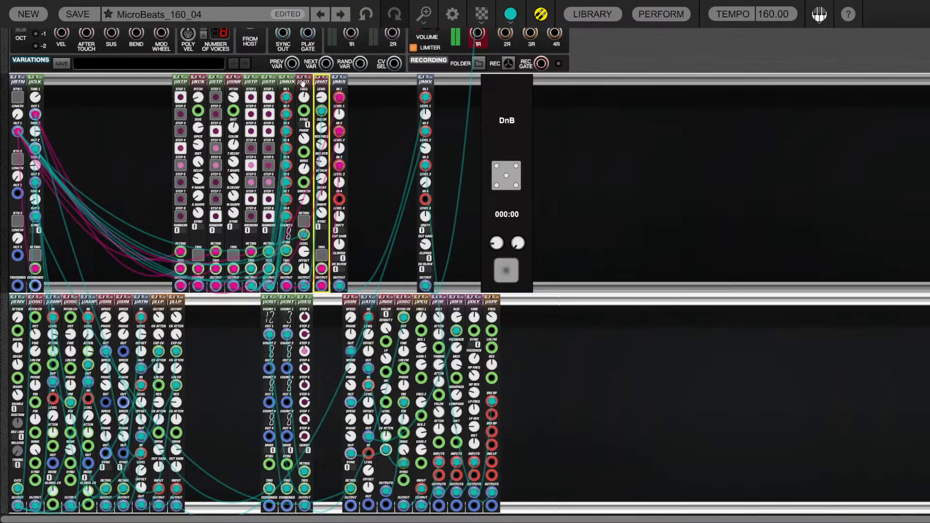
left_click(365, 129)
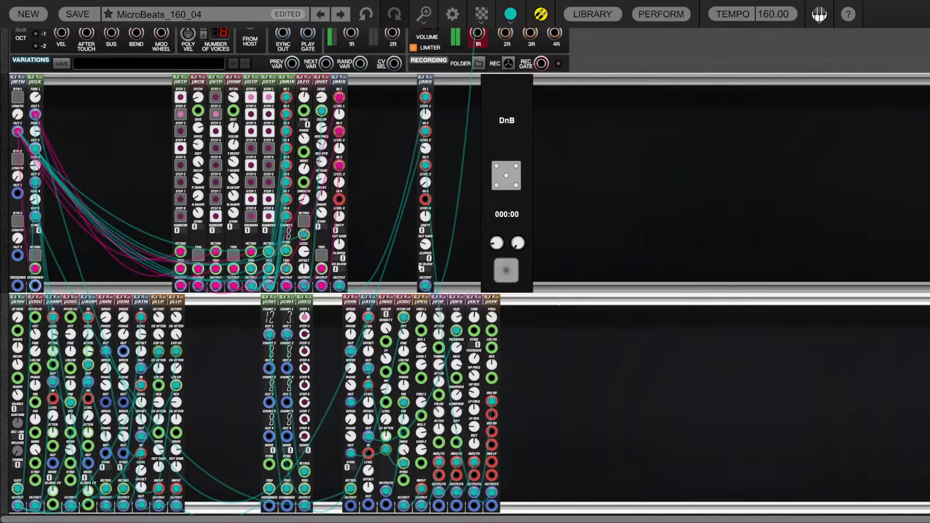
left_click(424, 269)
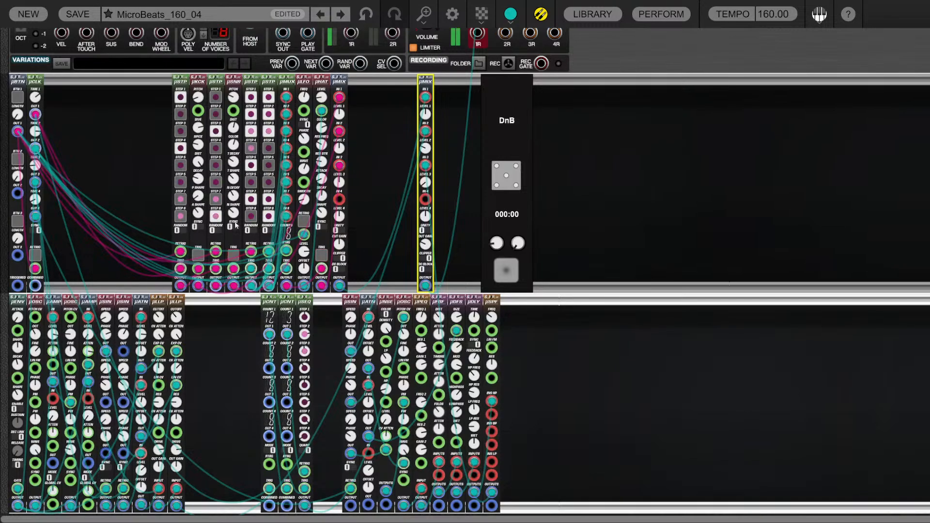
scroll(390, 217, "up", 2)
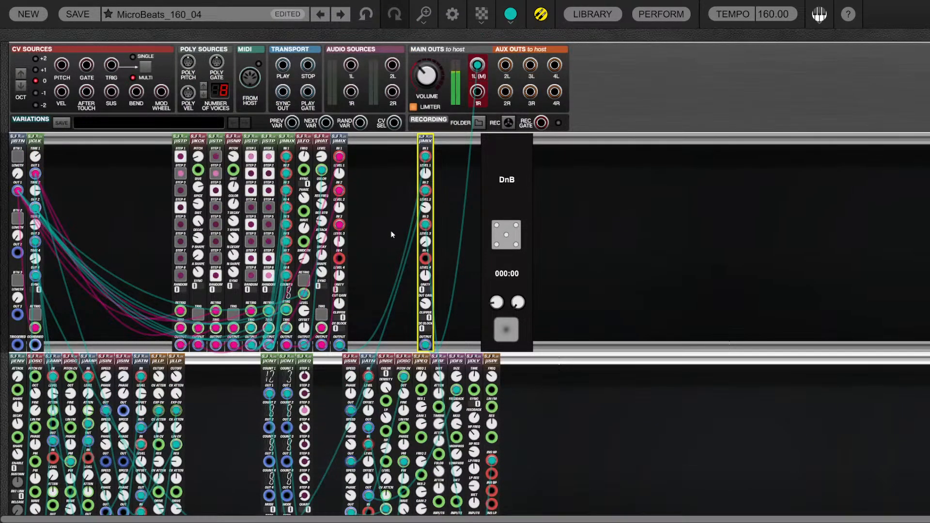
Review the first voice's module group on the lower row, comparing its two µOSC oscillators and their pitch settings
scroll(390, 232, "down", 2)
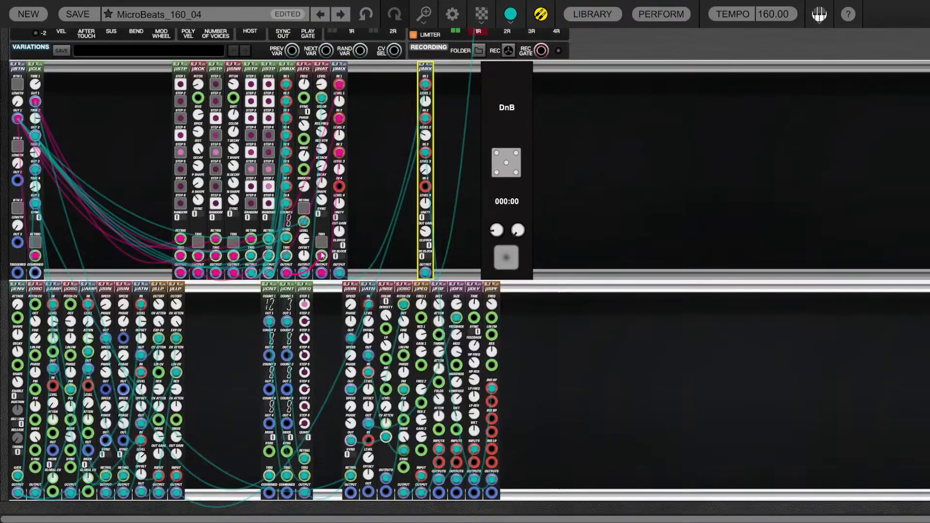
left_click_drag(6, 315, 189, 341)
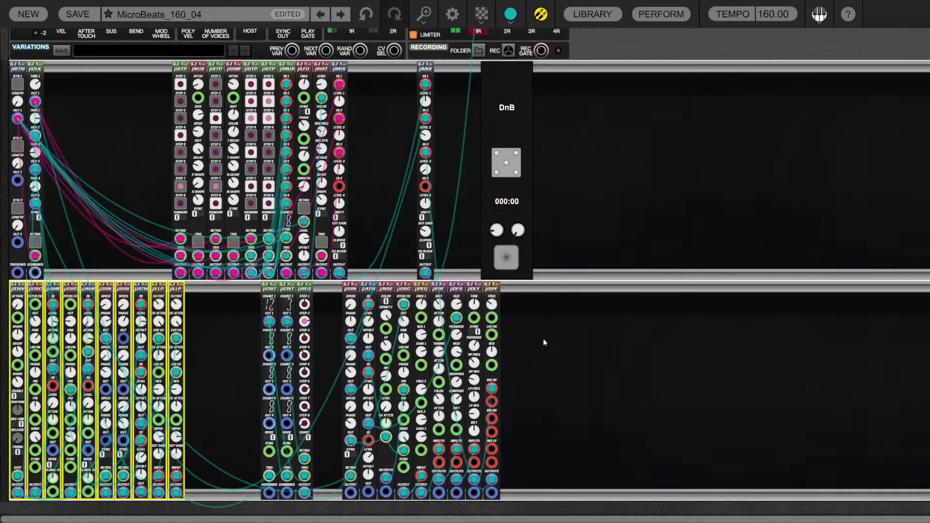
left_click(207, 357)
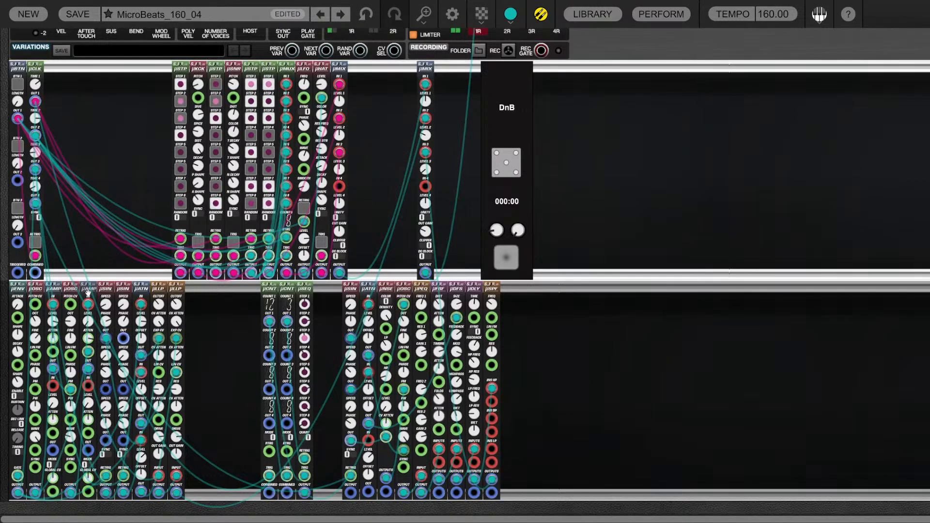
left_click(70, 289)
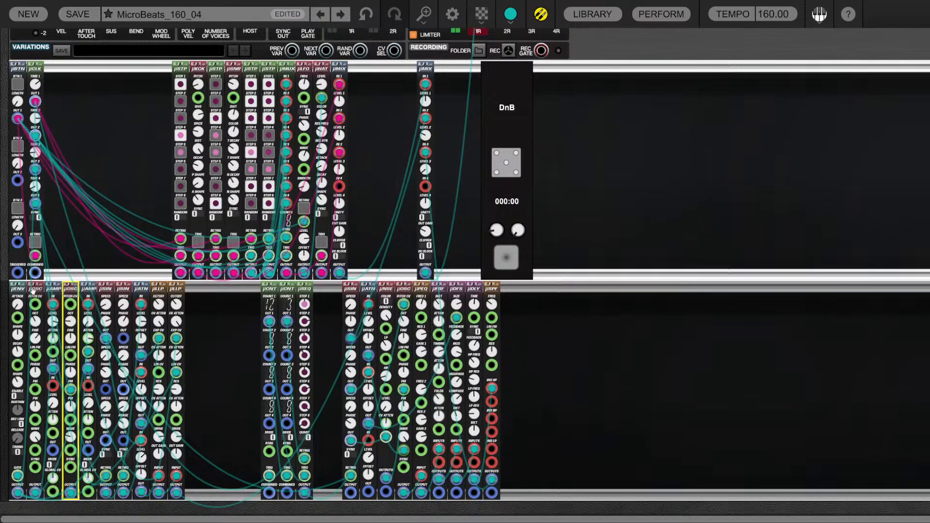
left_click(32, 289)
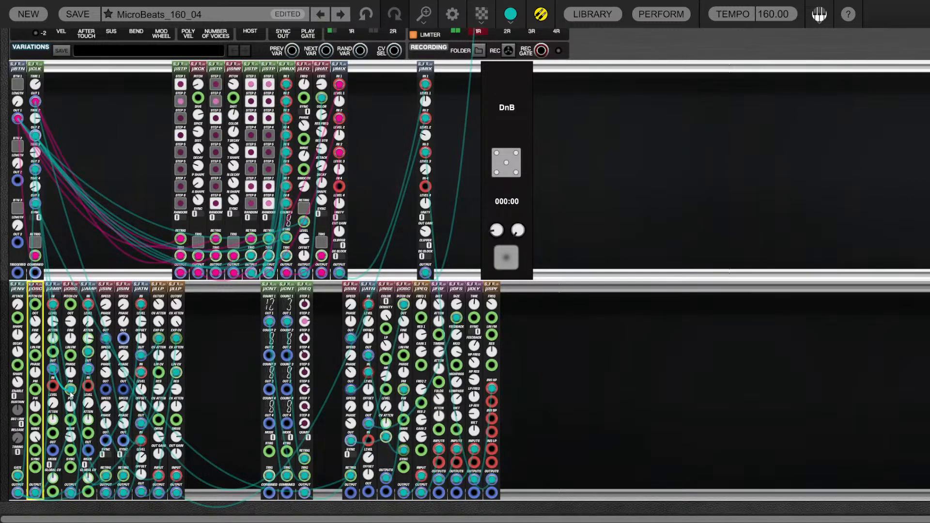
left_click(75, 298)
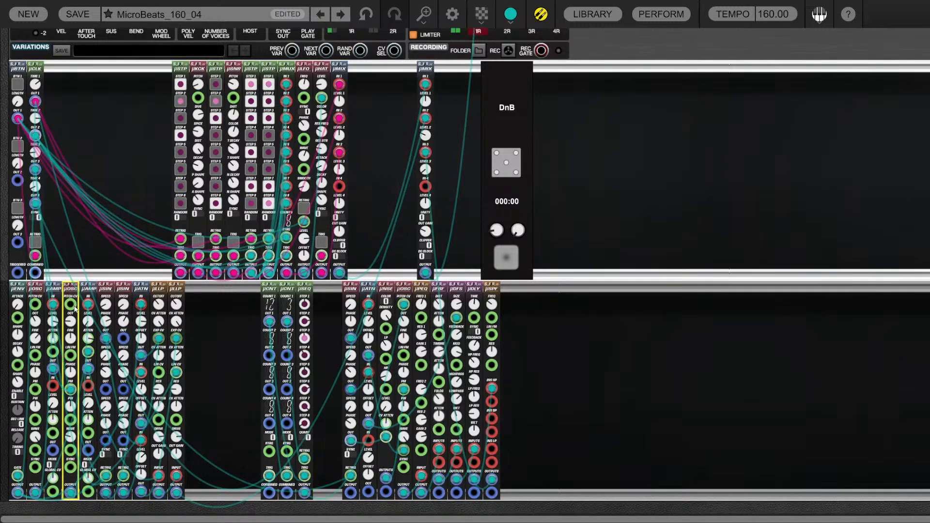
left_click(37, 289)
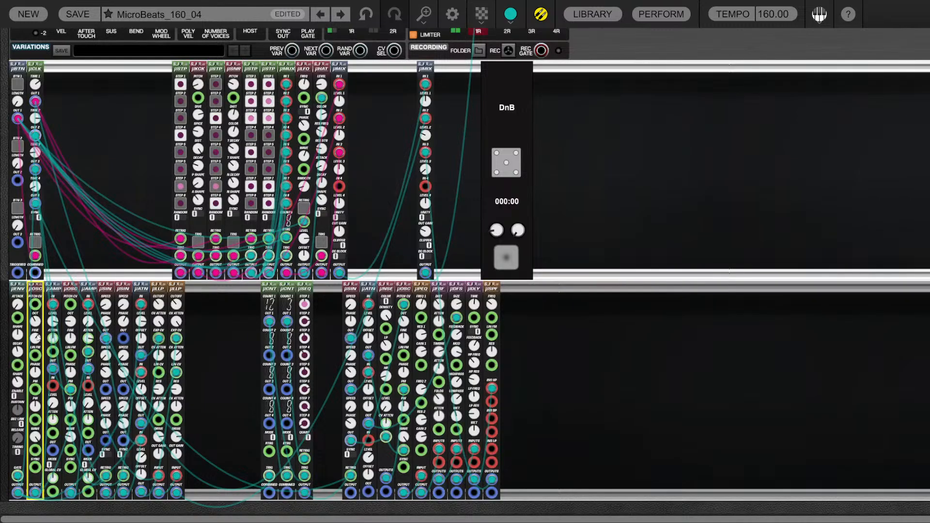
mouse_move(38, 343)
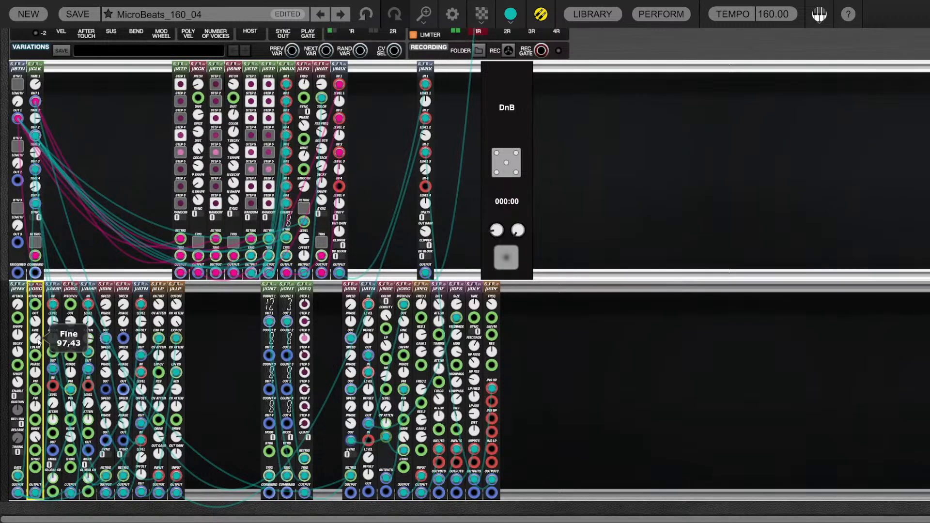
left_click(73, 291)
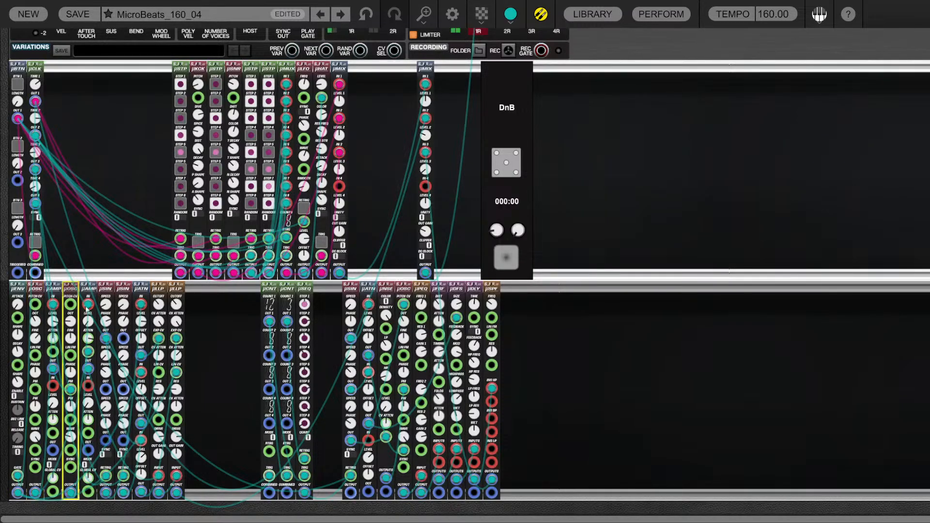
Review the first voice's two filters and its µENV envelope on the lower row
left_click(155, 287)
left_click(65, 284)
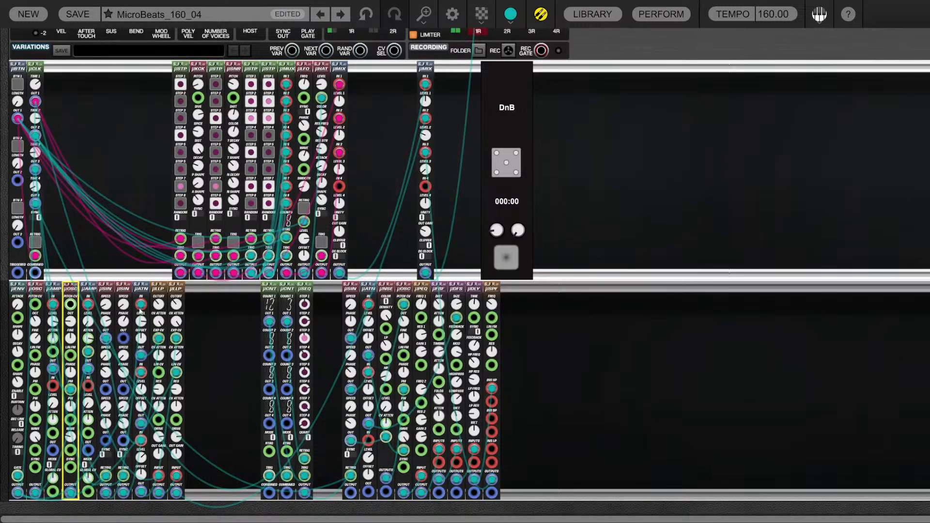
left_click(161, 287)
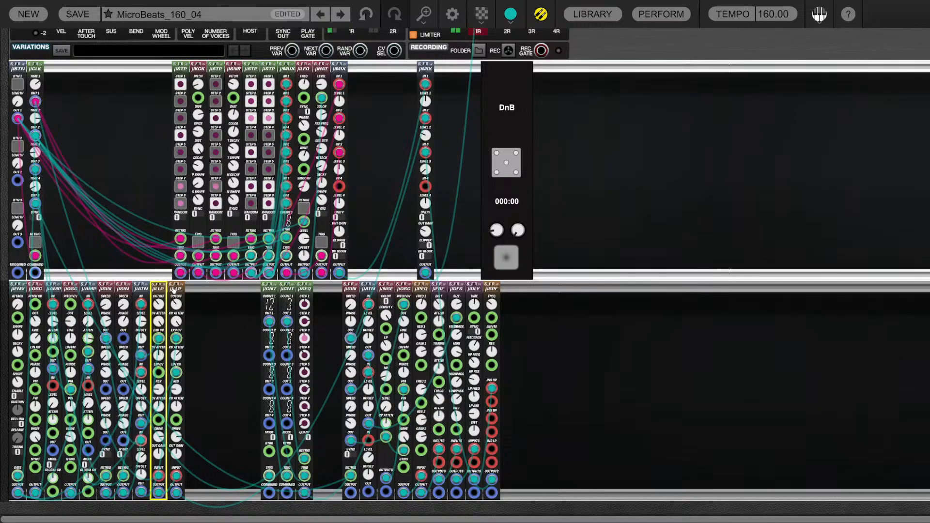
left_click(174, 289)
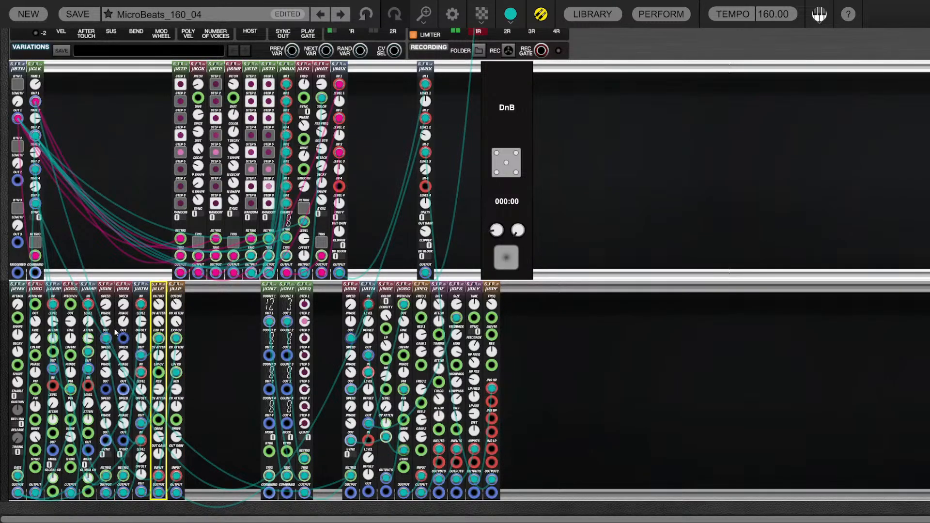
left_click(12, 289)
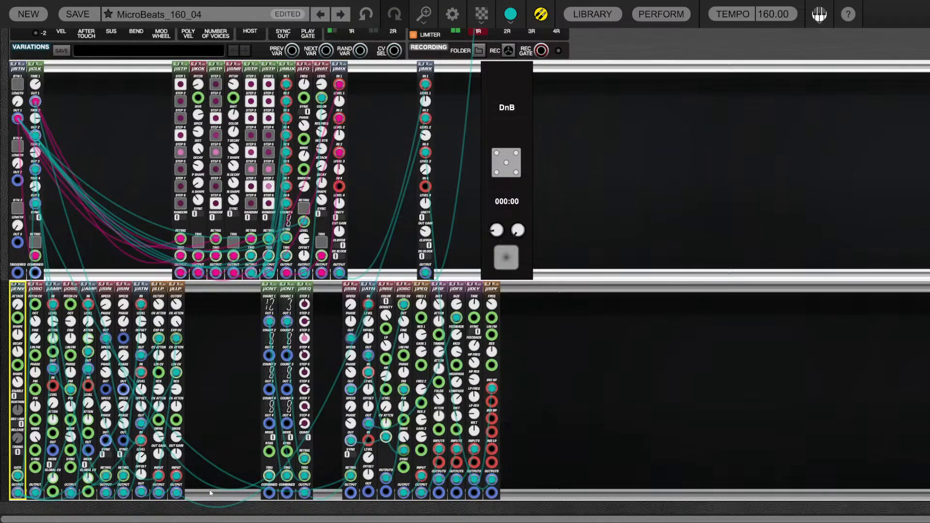
left_click(209, 359)
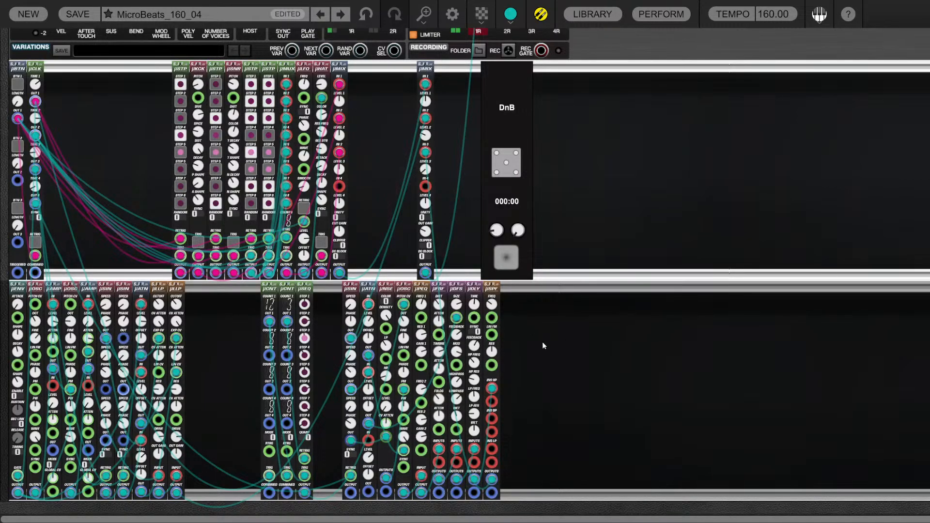
Review the second voice's µOSC, µNSE, µPEQ and µFBF modules, including the folder's Timbre and modulation inputs
left_click(403, 291)
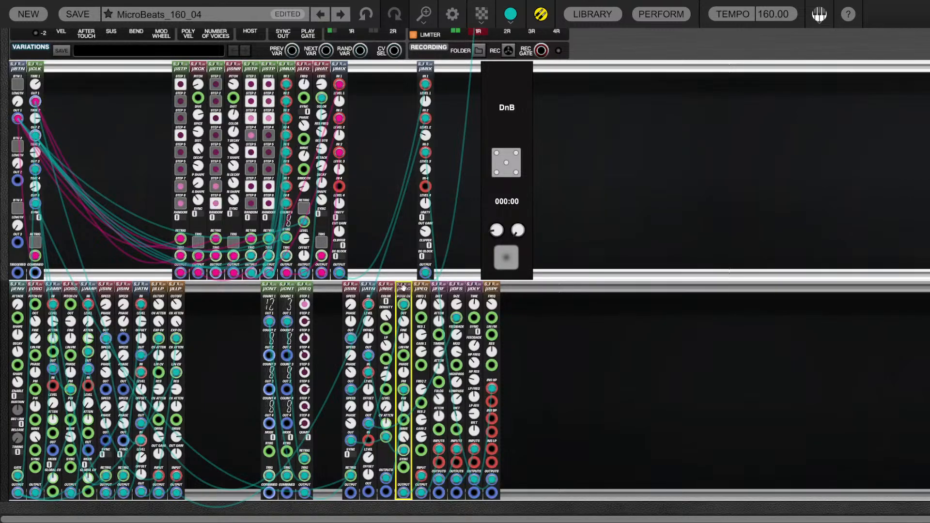
left_click(386, 290)
left_click(424, 290)
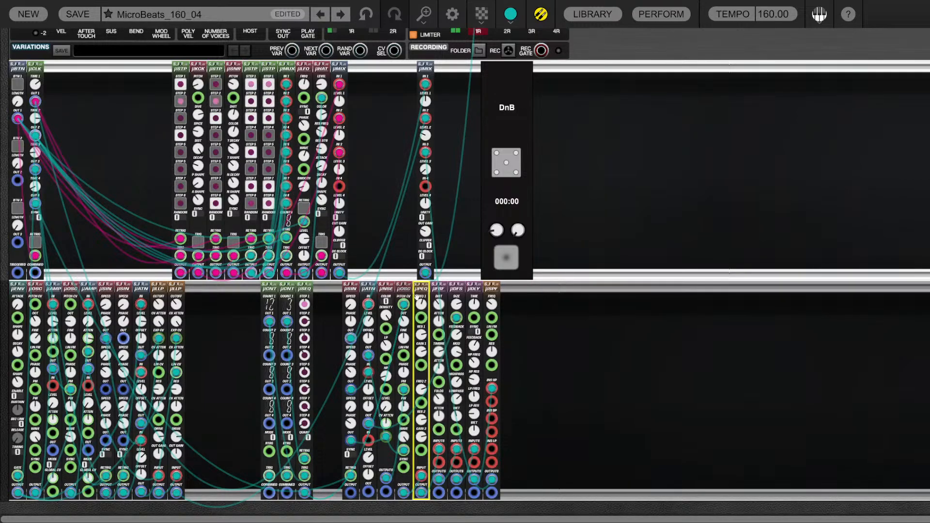
mouse_move(422, 306)
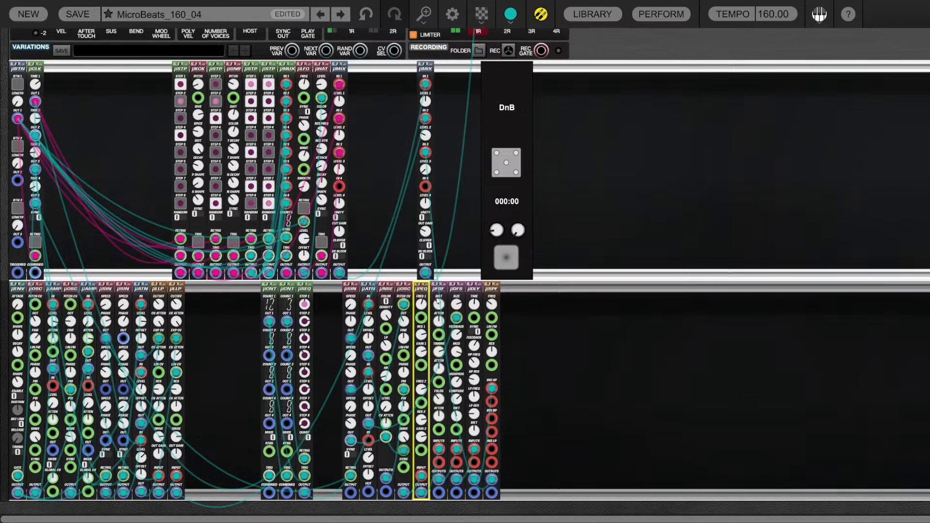
left_click(446, 289)
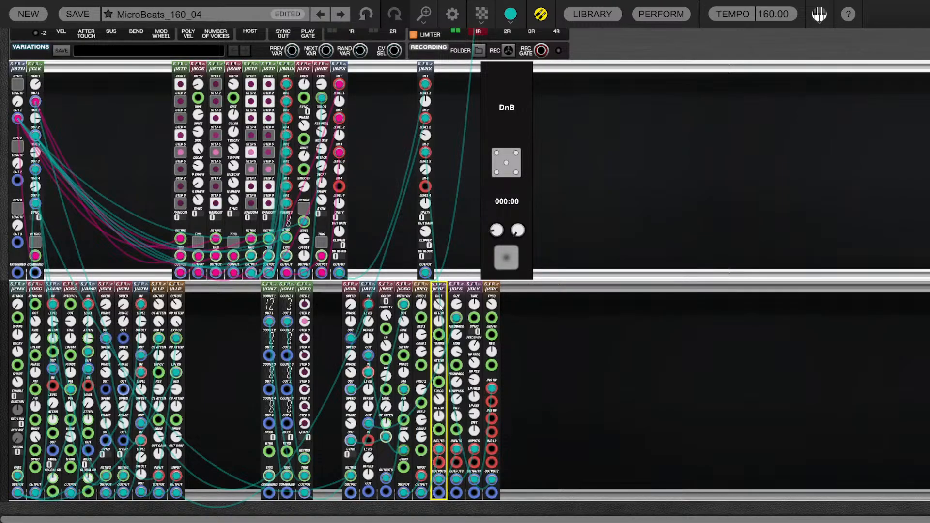
mouse_move(440, 306)
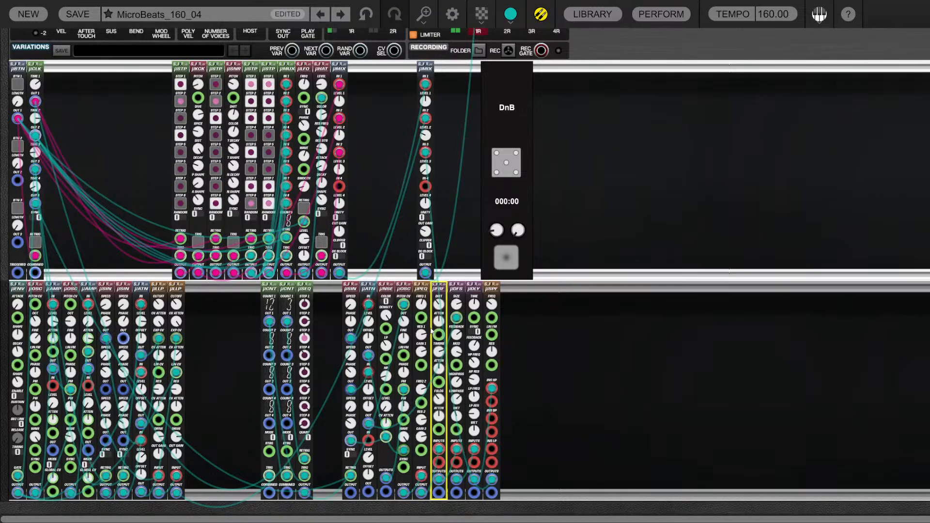
left_click_drag(439, 351, 439, 328)
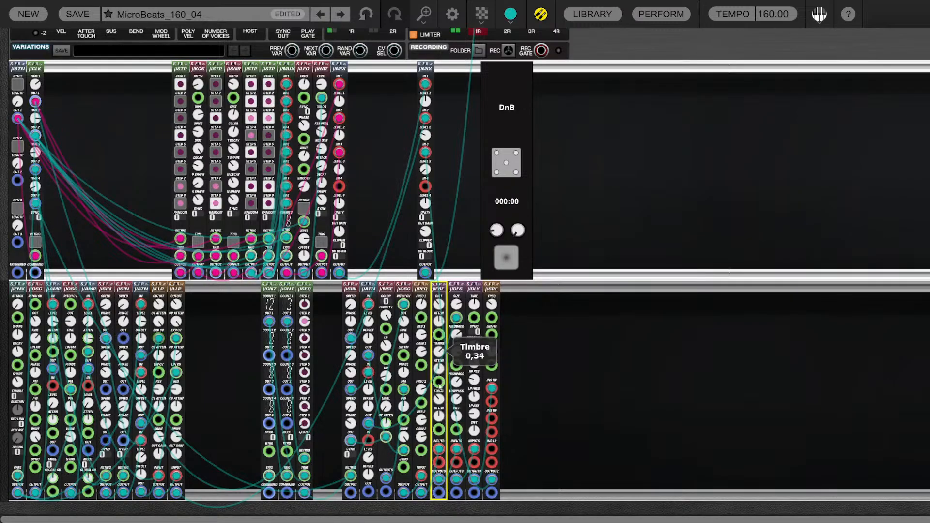
left_click_drag(439, 383, 439, 505)
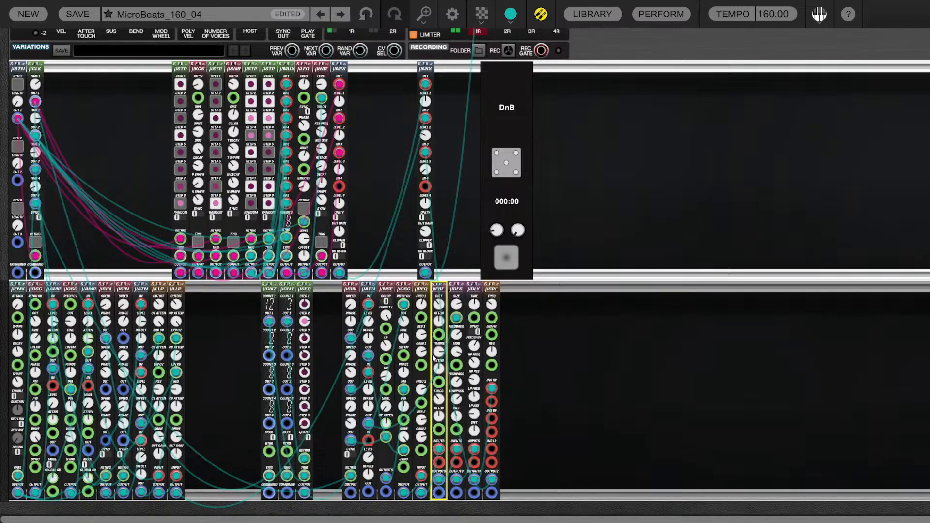
Review µDFS, µDLY and the final filter, trying the delay's cable in the filter's middle input before returning it to the HP input
left_click(454, 320)
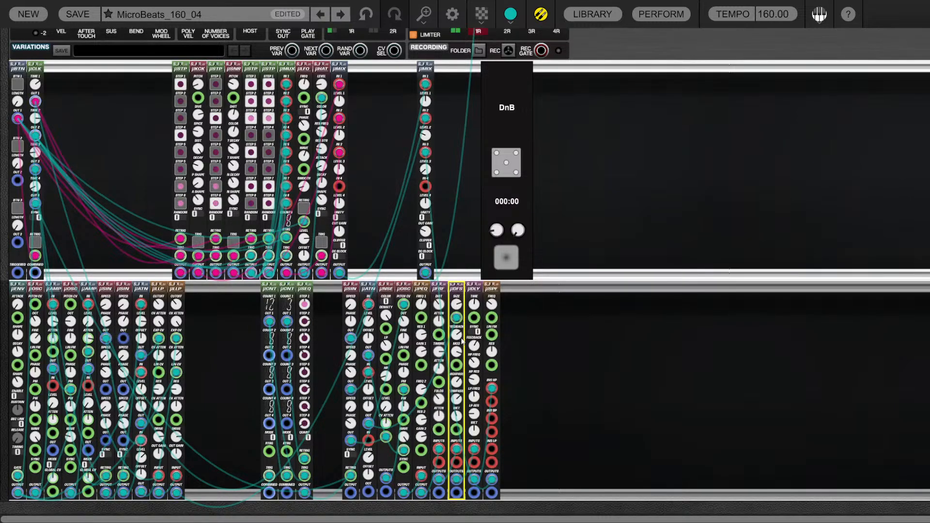
left_click(468, 287)
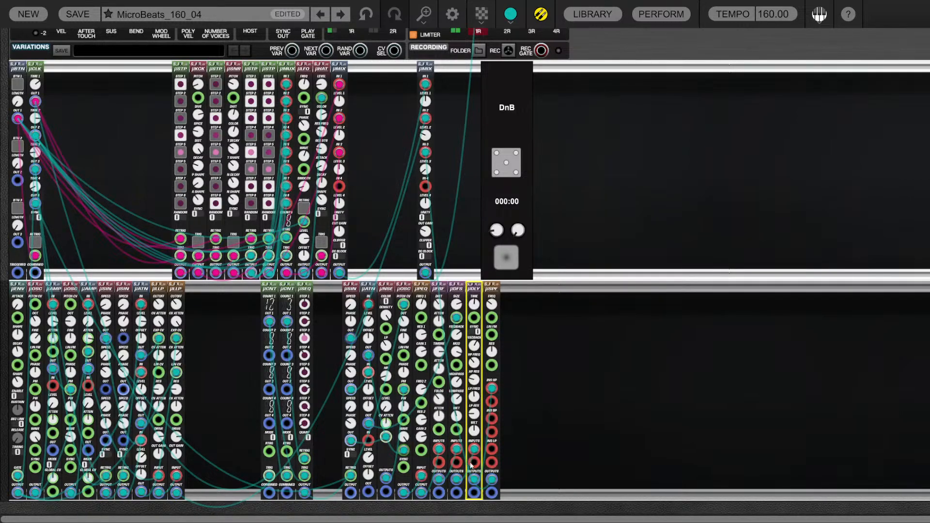
left_click(492, 296)
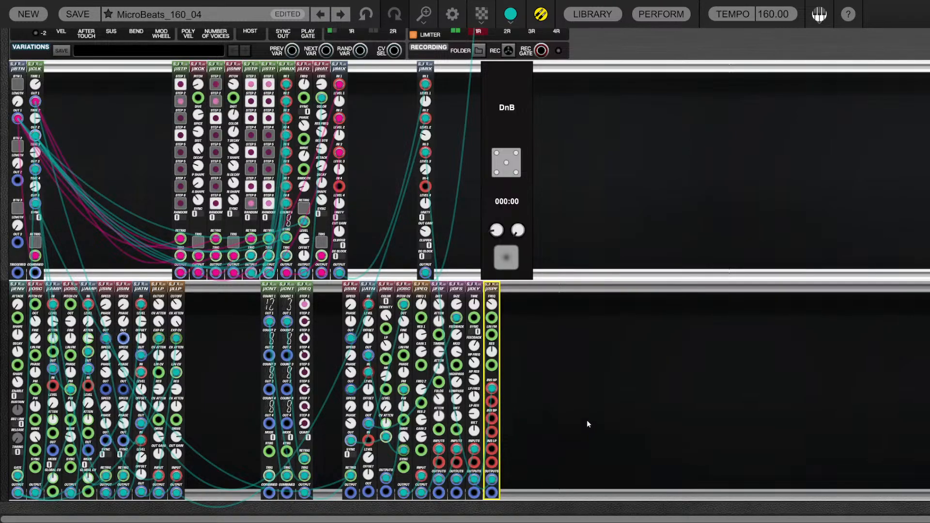
left_click_drag(492, 388, 492, 418)
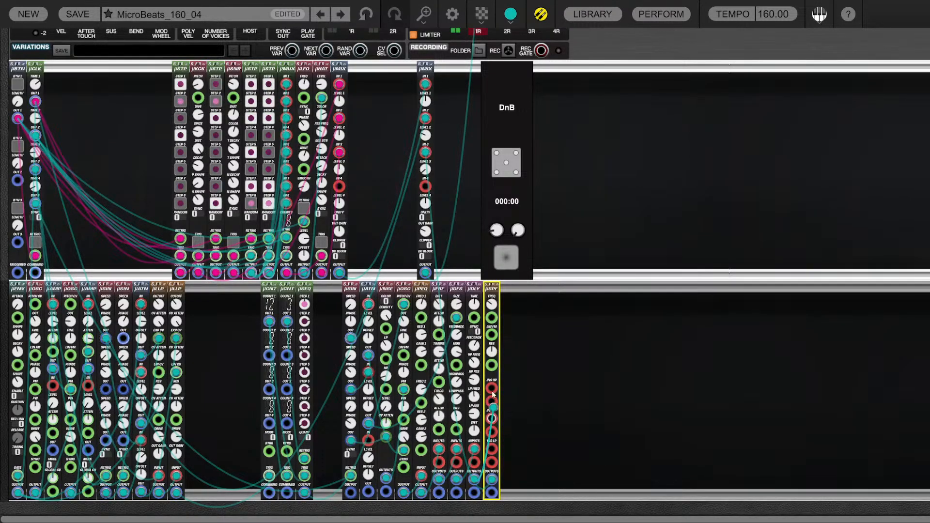
left_click_drag(492, 419, 492, 389)
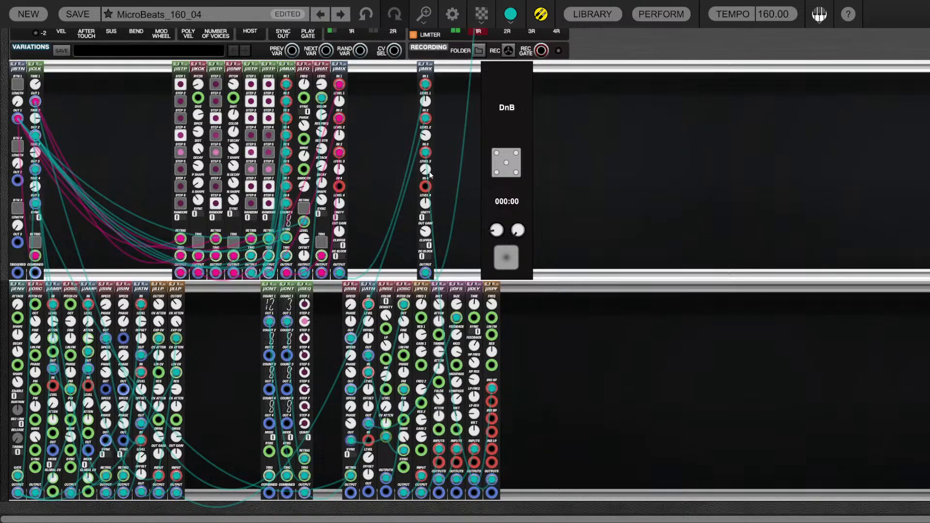
Save the patch again as MicroBeats_160_04 and delete all the voice modules from the lower row
left_click(72, 15)
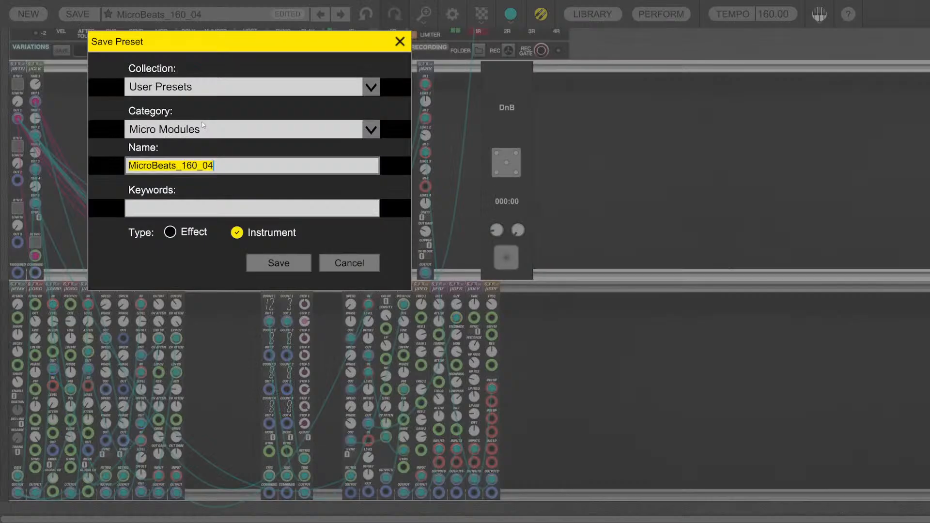
left_click(279, 263)
left_click(446, 286)
left_click_drag(633, 347, 1, 302)
key("Delete")
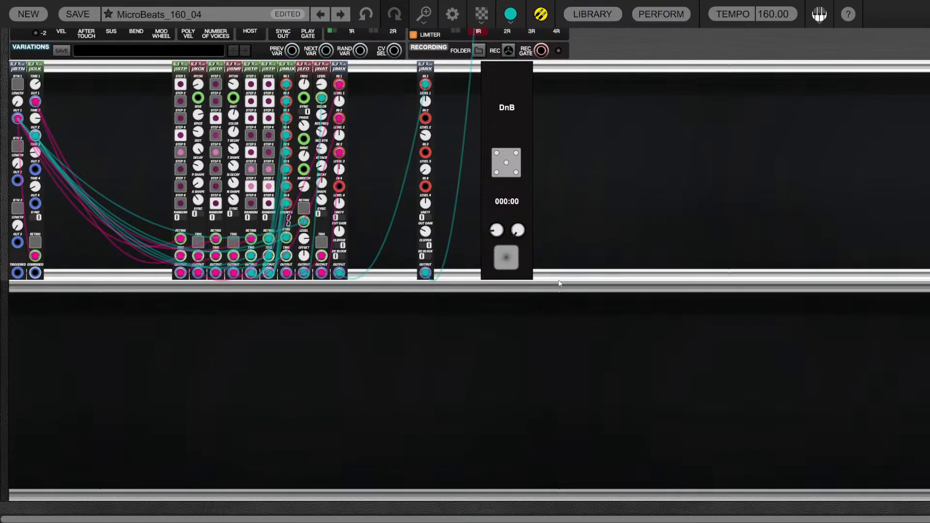
Start the DnB module's countdown timer and add a Micro Screaming Filter to the empty lower row
left_click(505, 256)
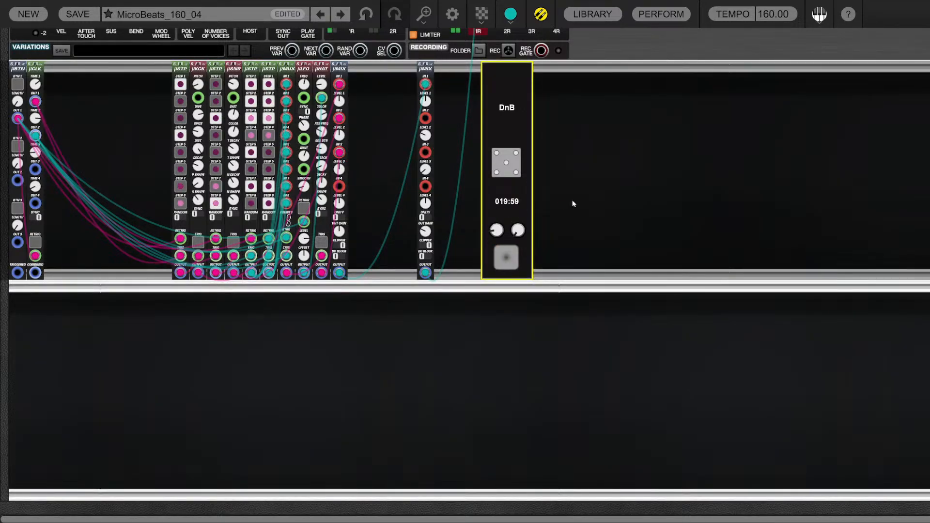
left_click(598, 14)
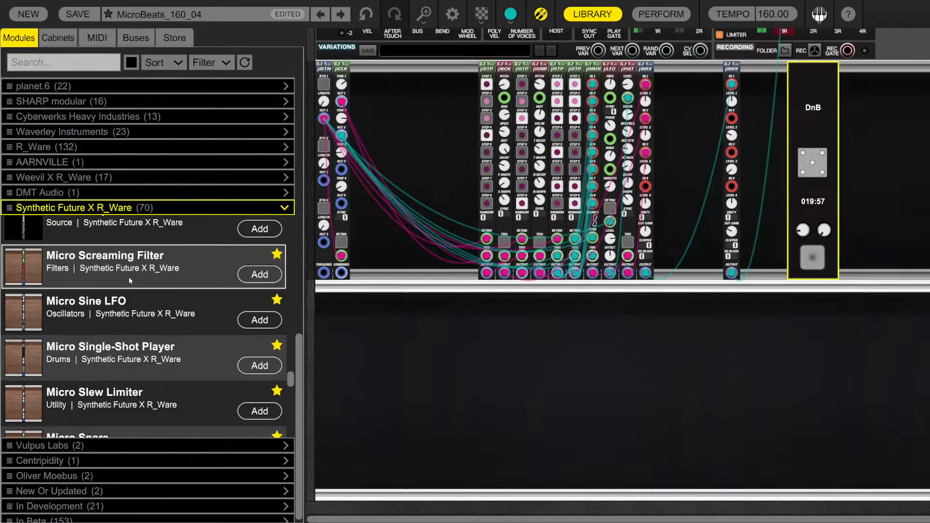
left_click_drag(71, 269, 426, 320)
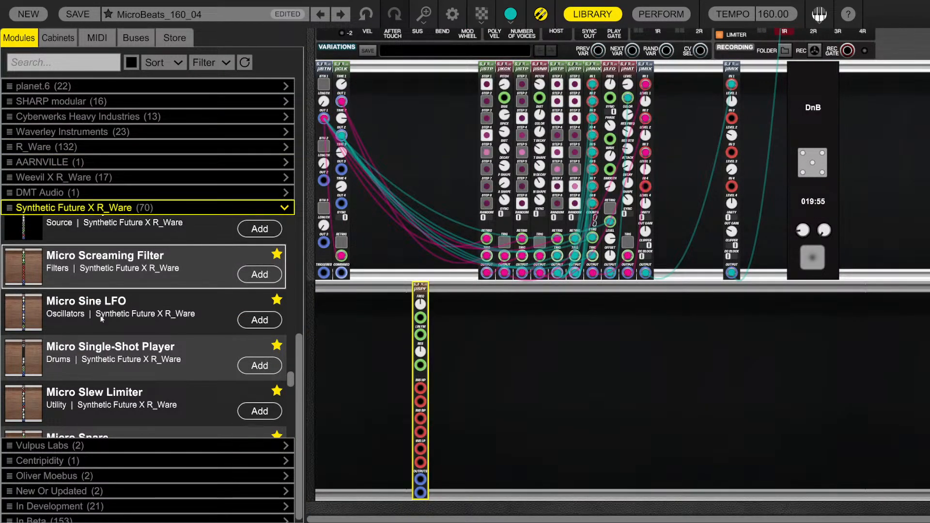
Place a Micro Oscillator, Micro Peak EQ and Micro Feedback Folder side by side before the Micro Screaming Filter on the lower row
scroll(128, 346, "up", 5)
left_click_drag(115, 267, 357, 301)
left_click_drag(270, 290, 381, 329)
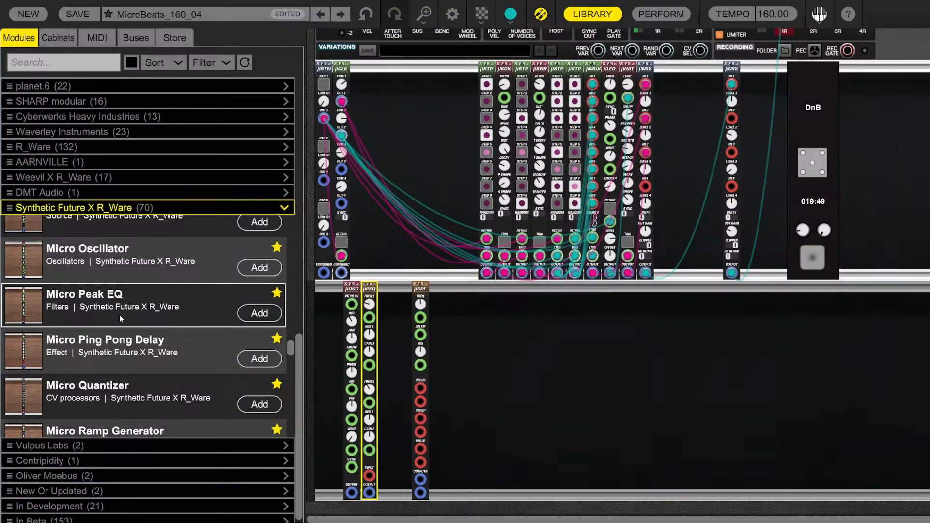
scroll(120, 318, "up", 3)
scroll(121, 318, "up", 9)
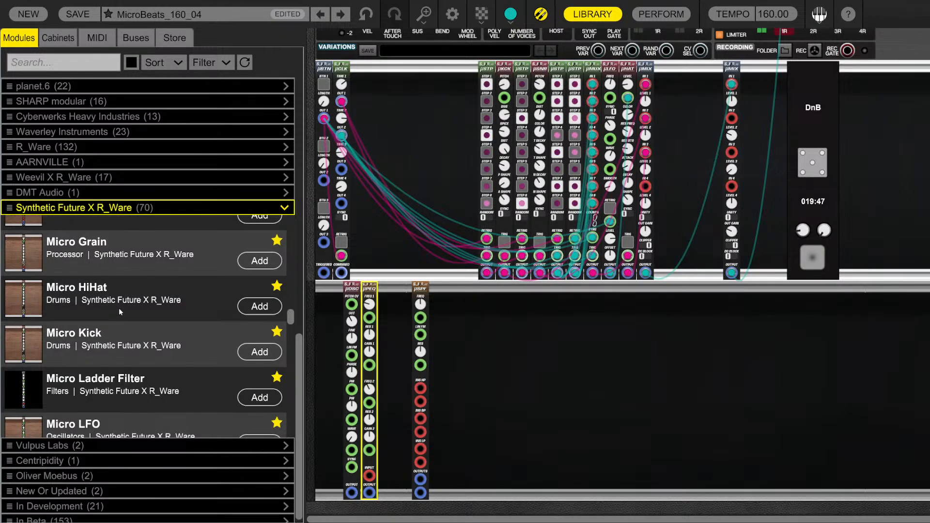
scroll(120, 315, "up", 3)
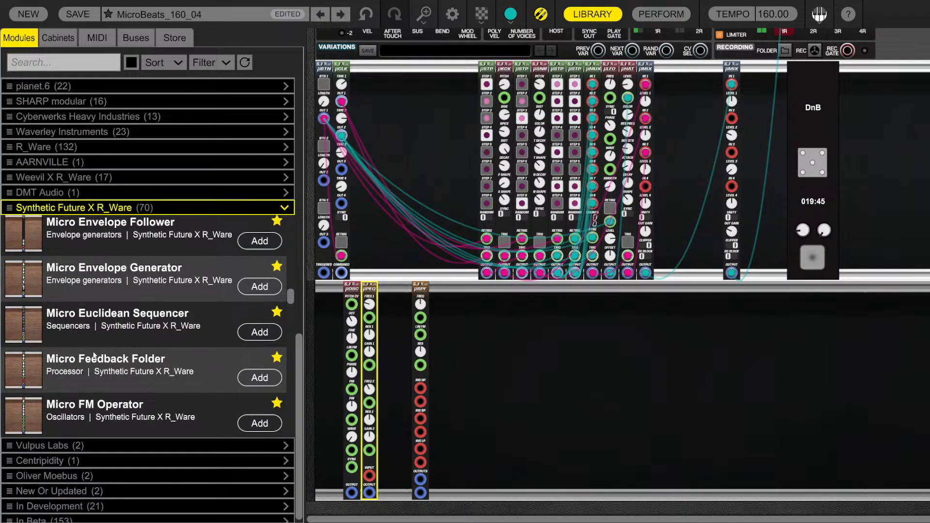
left_click_drag(110, 388, 386, 356)
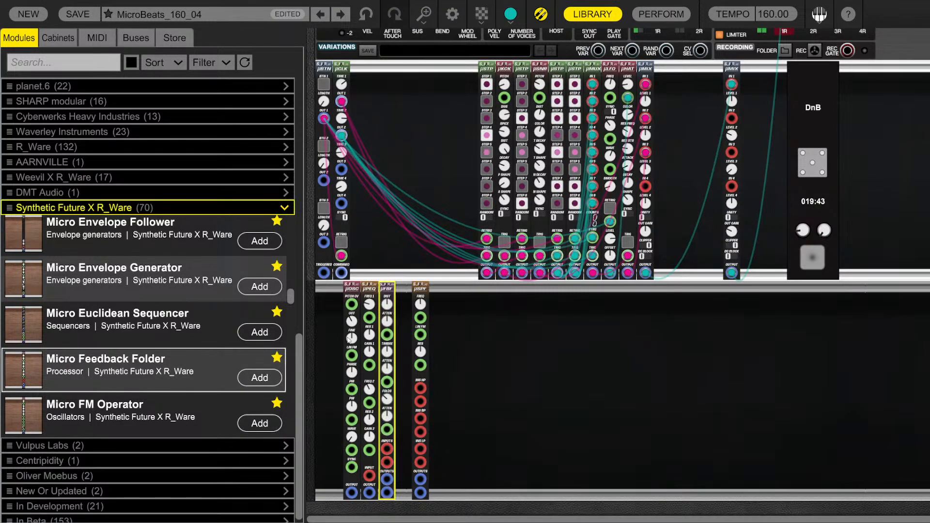
Add a Micro Euclidean Sequencer and a Micro Envelope Generator side by side before the Micro Oscillator on the lower row
scroll(114, 396, "up", 3)
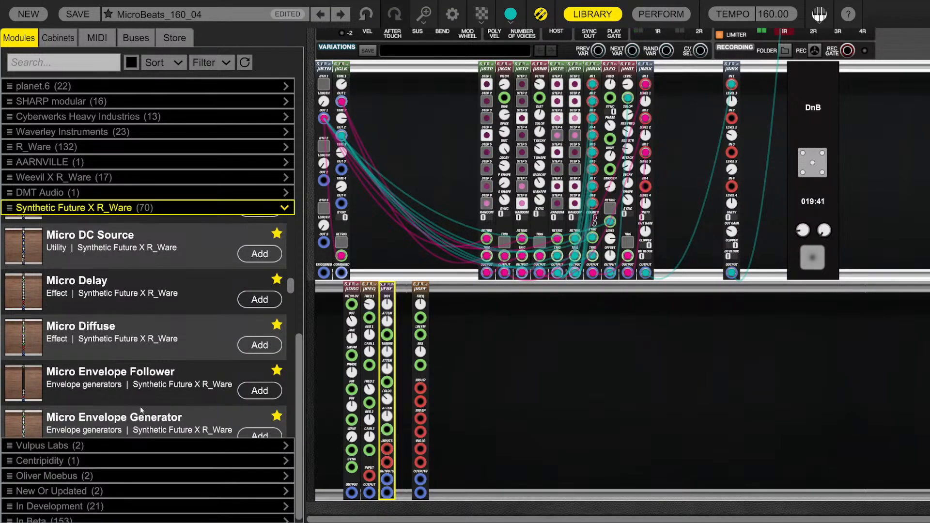
scroll(141, 406, "down", 3)
left_click_drag(102, 323, 343, 294)
scroll(145, 326, "up", 3)
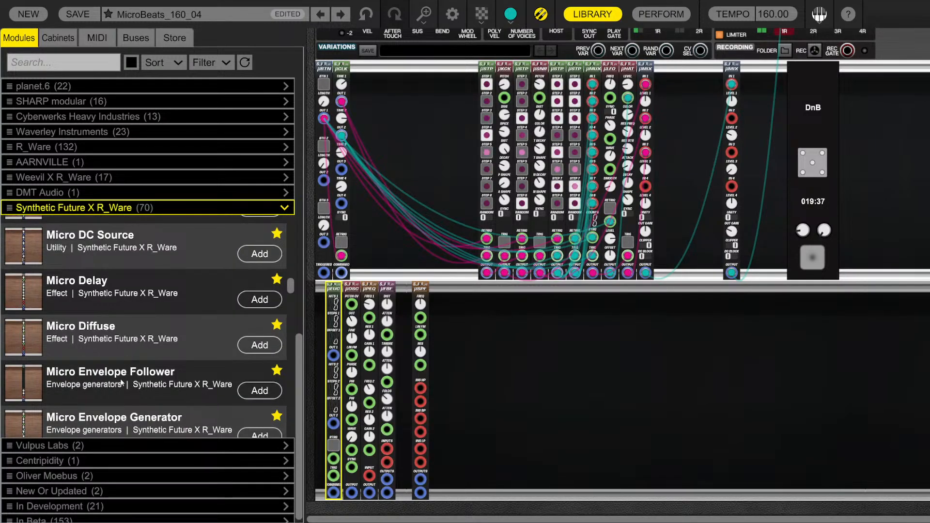
left_click_drag(118, 422, 352, 293)
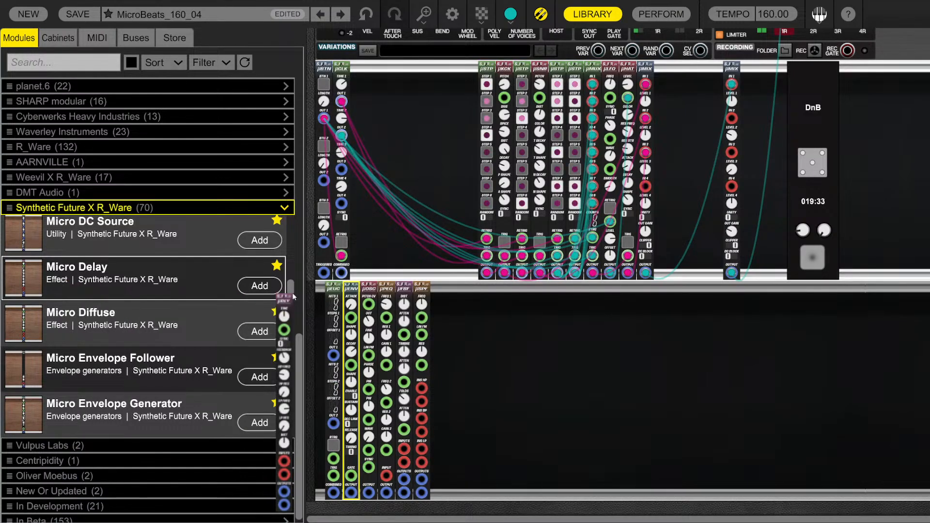
Insert a Micro Attenuverter between the envelope and oscillator, place a Micro Amplifier after the Micro Screaming Filter, and hide the library
scroll(182, 291, "up", 3)
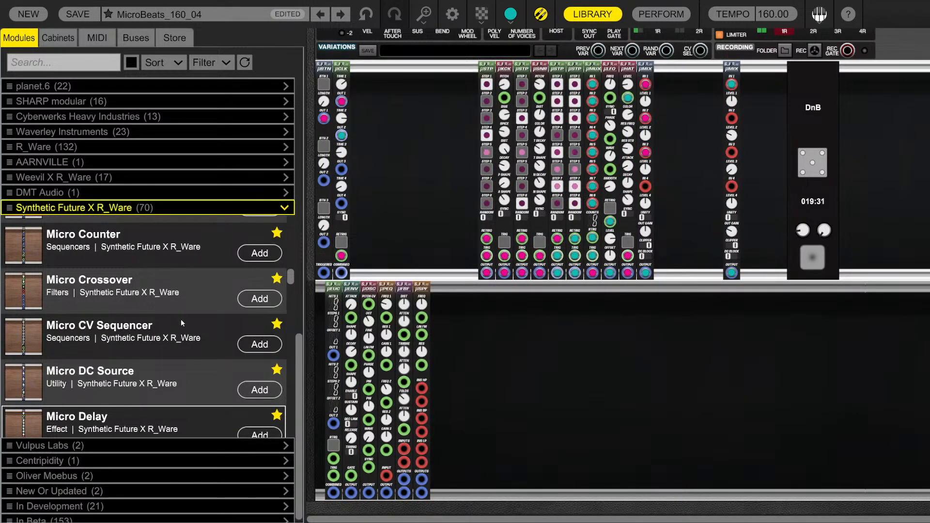
scroll(181, 363, "up", 10)
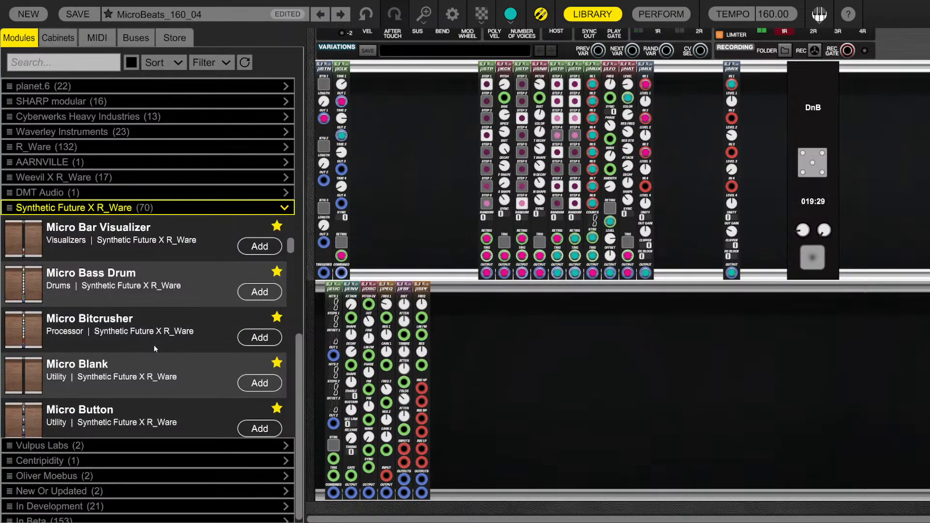
scroll(153, 345, "up", 3)
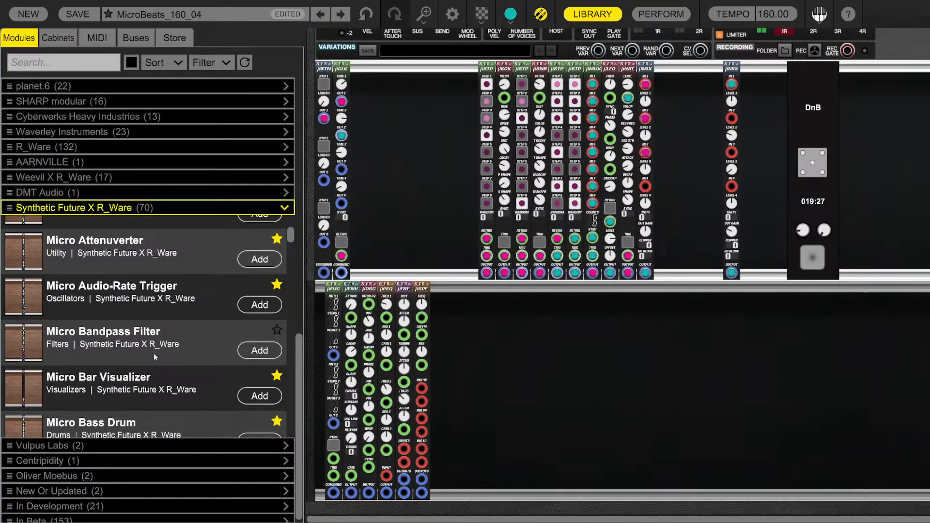
scroll(154, 353, "up", 3)
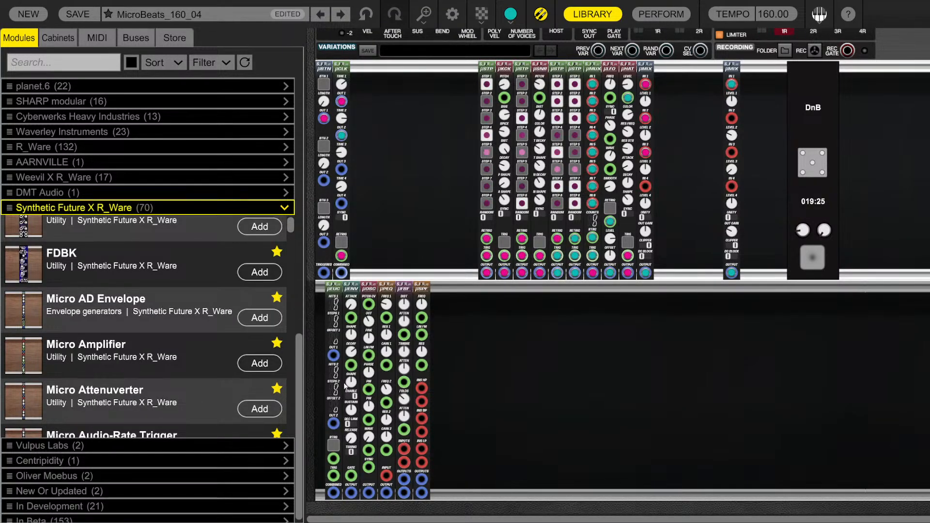
left_click_drag(141, 401, 358, 306)
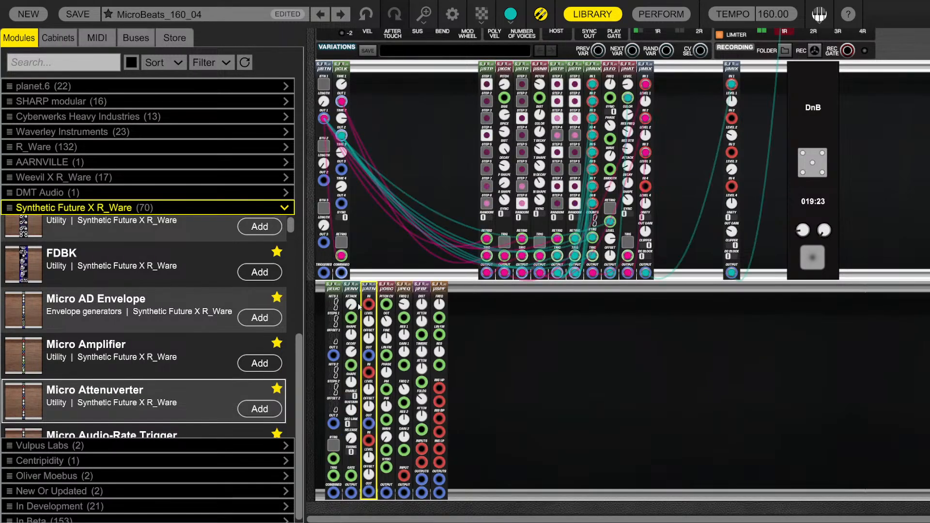
left_click_drag(145, 356, 459, 315)
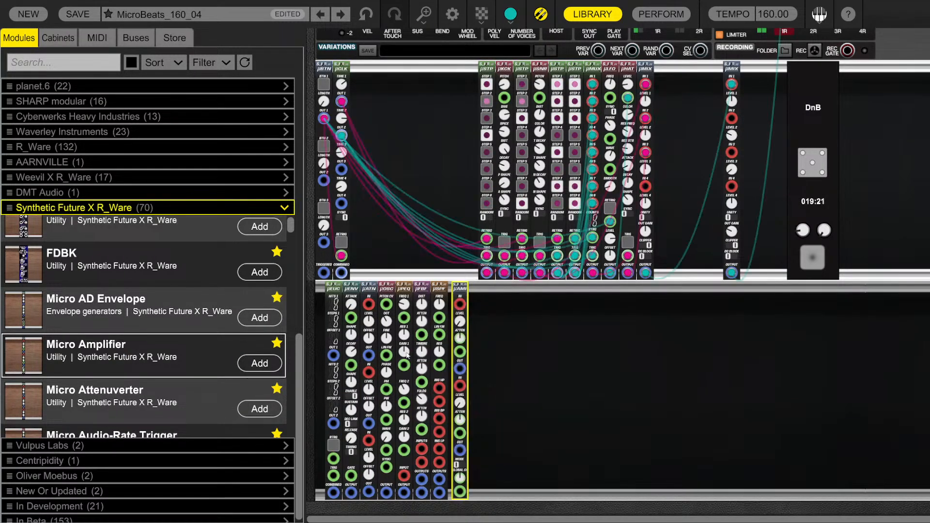
left_click(592, 13)
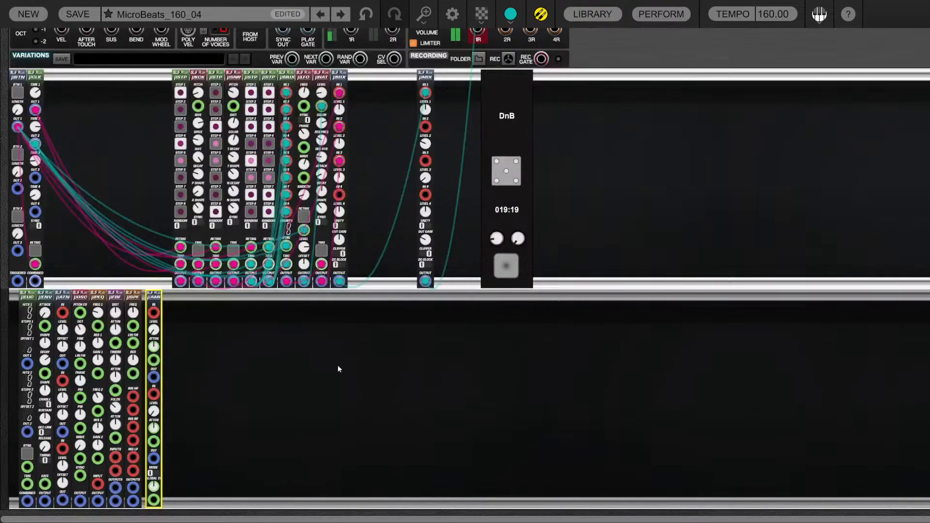
Patch OUT 3 of the µCLK to the Euclidean sequencer's TRIG input and cable its RTRG input as well
left_click(310, 387)
scroll(276, 408, "up", 4)
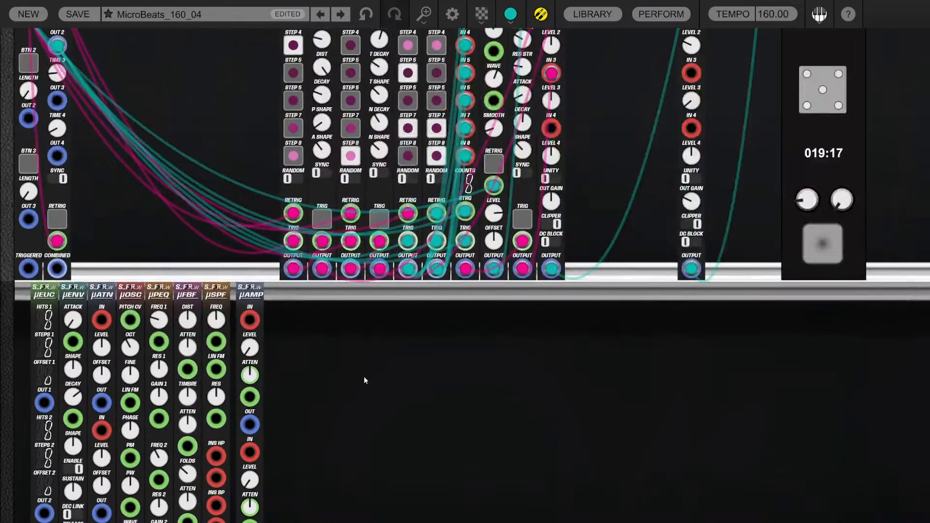
scroll(367, 381, "down", 3)
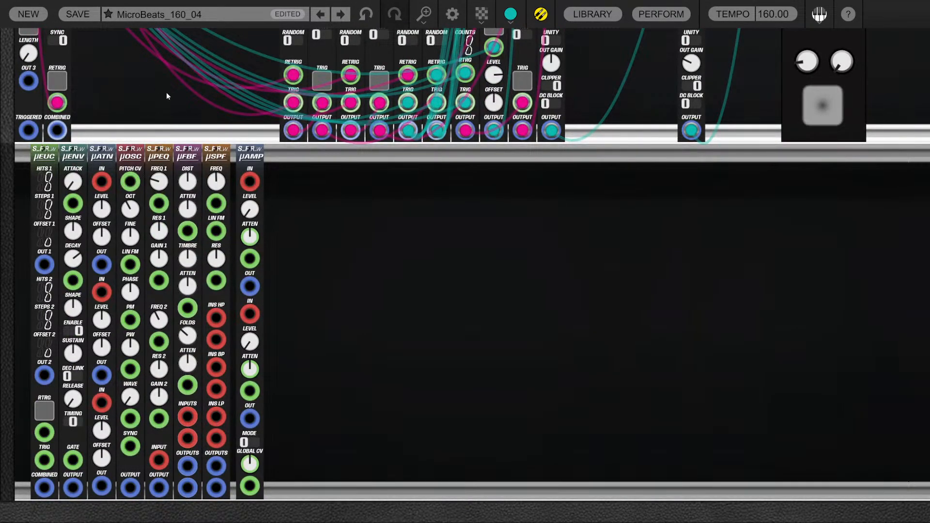
scroll(159, 89, "down", 4)
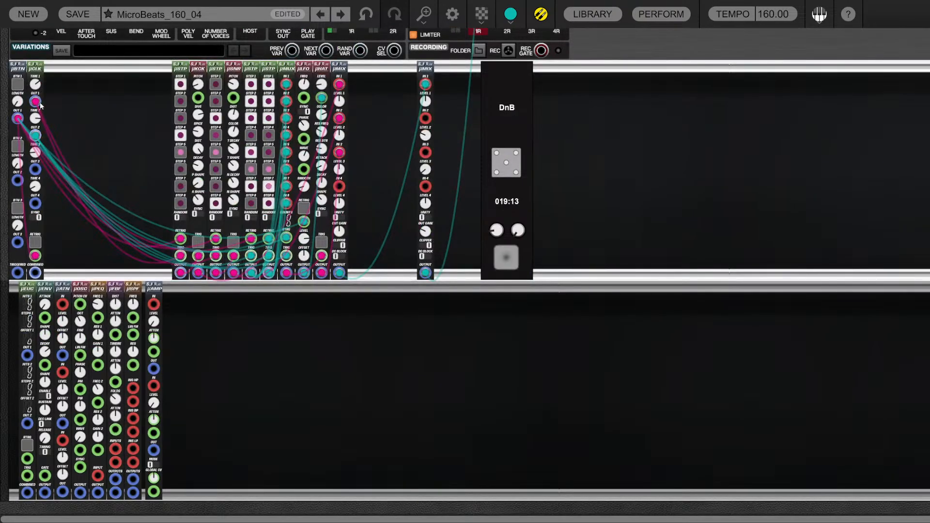
left_click(41, 108)
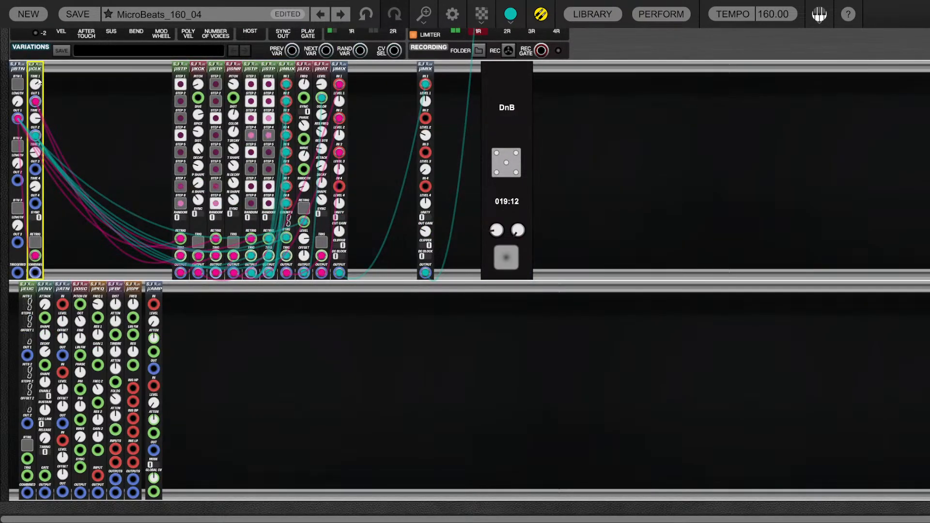
left_click(25, 477)
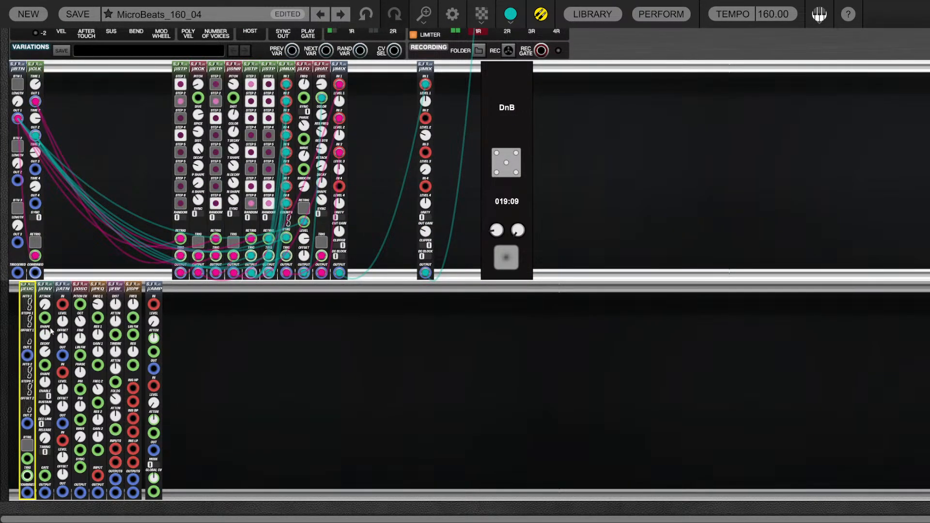
left_click_drag(50, 332, 35, 136)
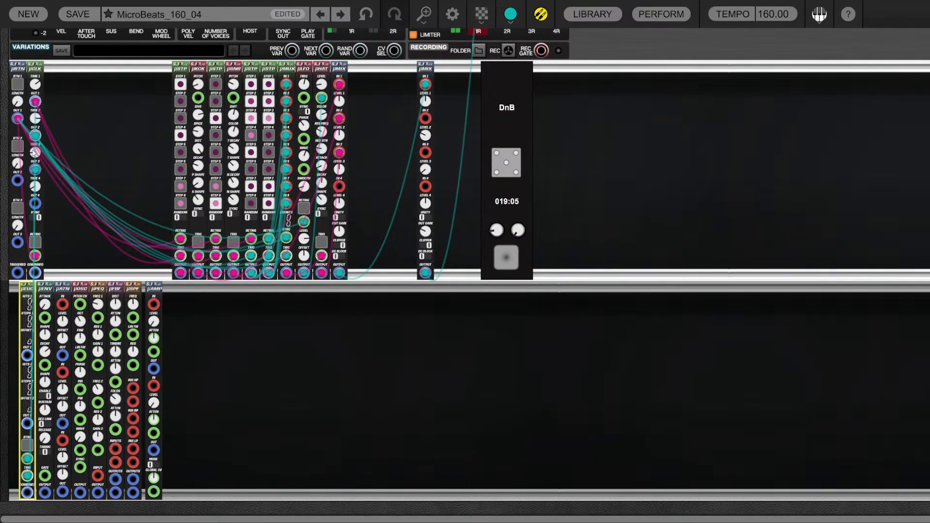
mouse_move(35, 152)
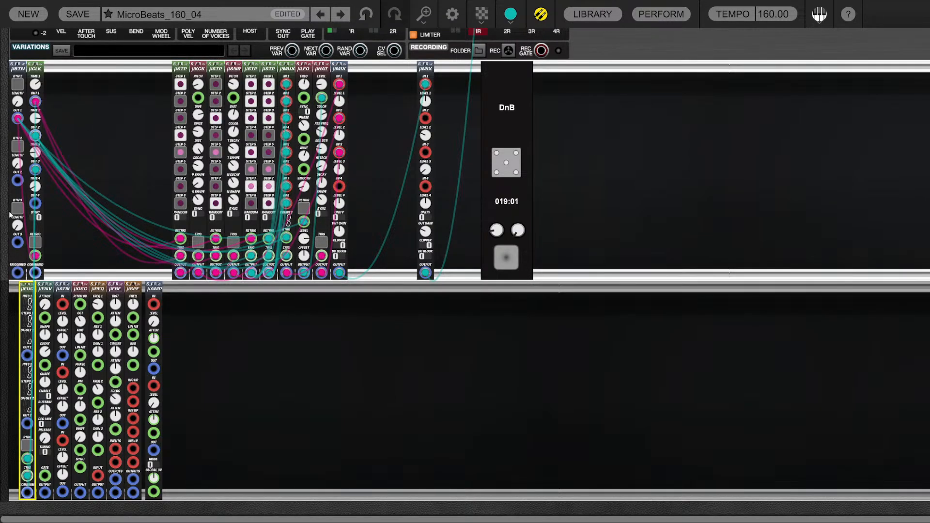
left_click(14, 100)
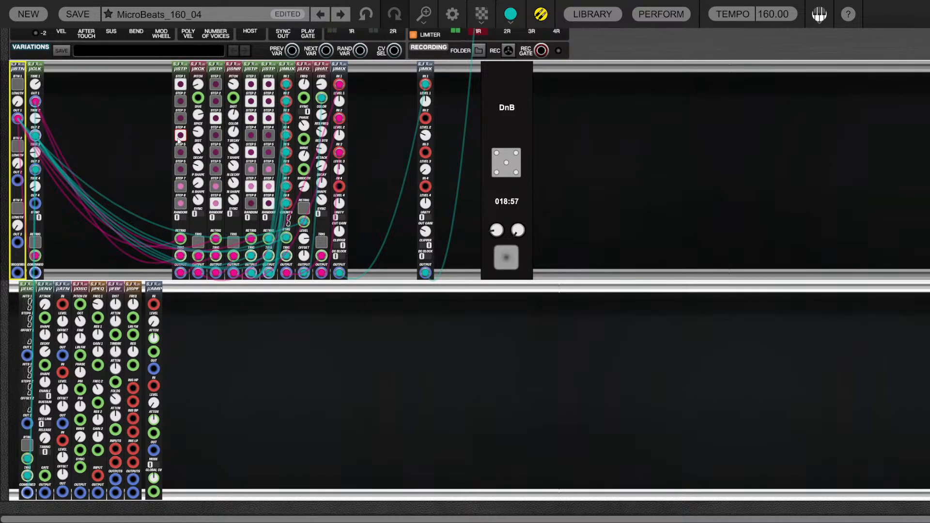
Move the kick sequencer's step 4 hit to step 6 and the snare sequencer's step 8 hit to step 7
left_click(180, 180)
left_click(180, 170)
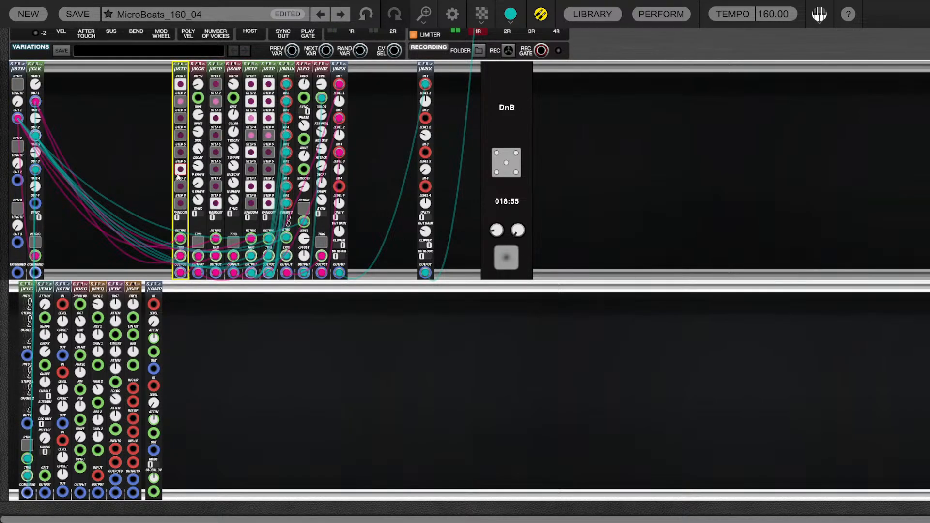
left_click(214, 224)
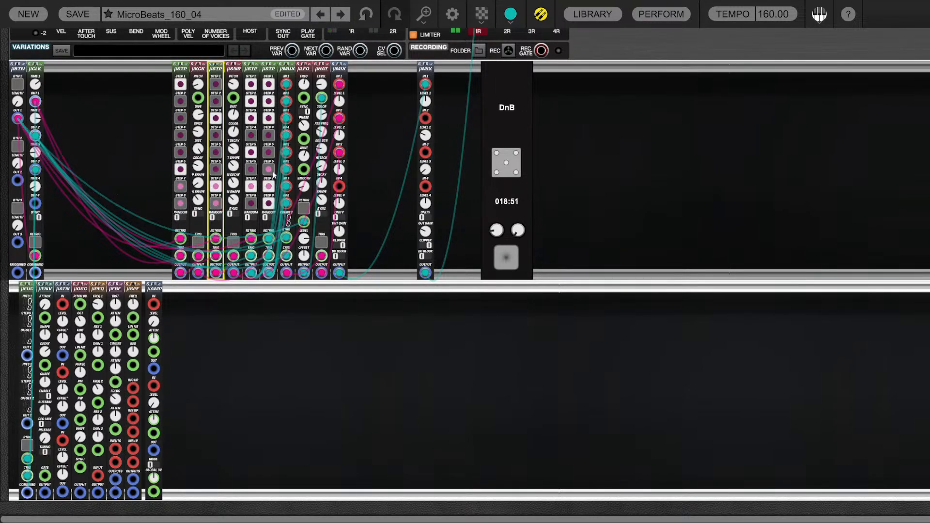
left_click(254, 203)
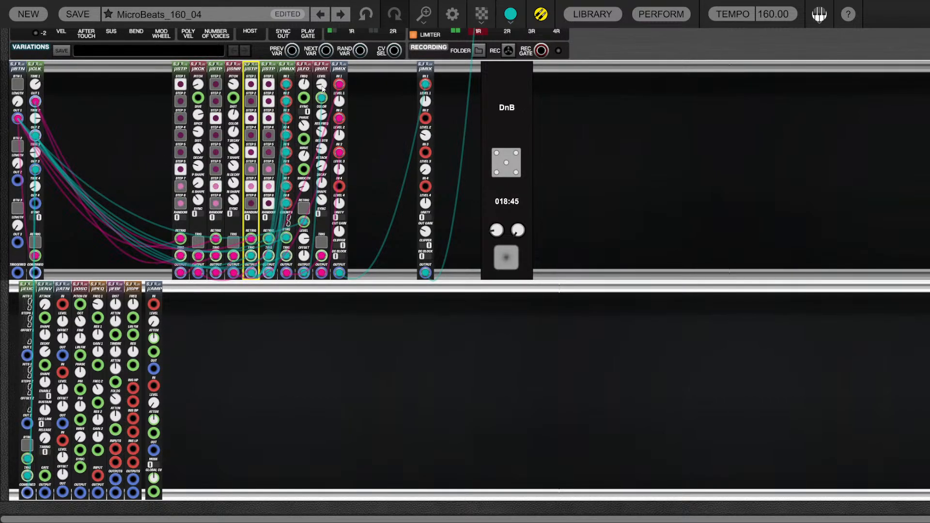
left_click(306, 88)
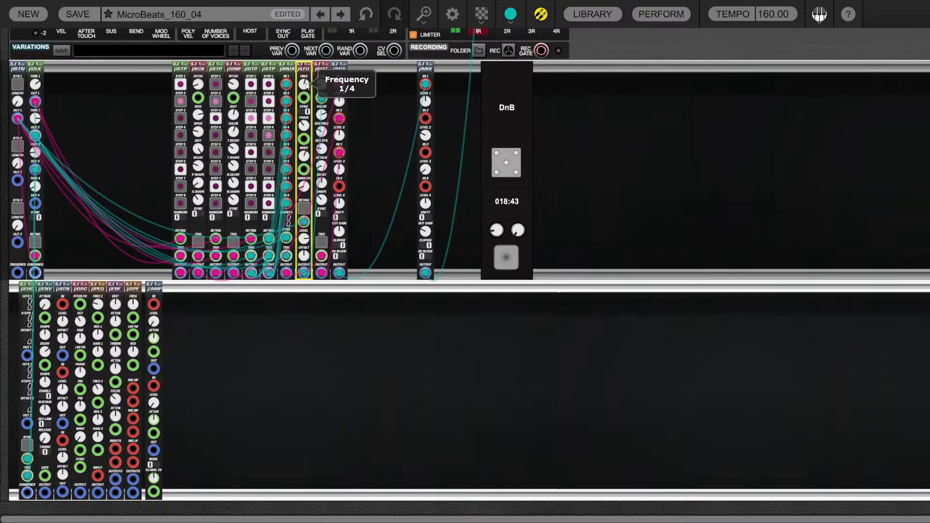
left_click(360, 166)
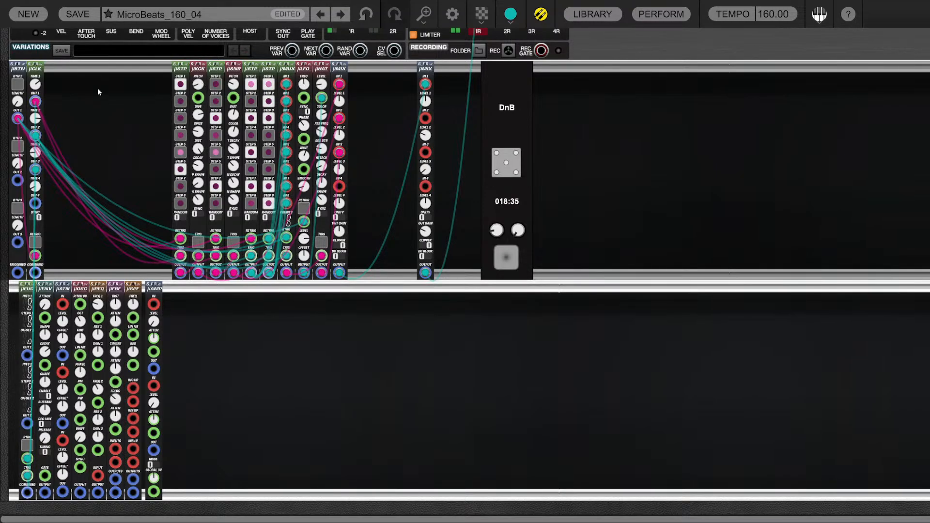
left_click(18, 67)
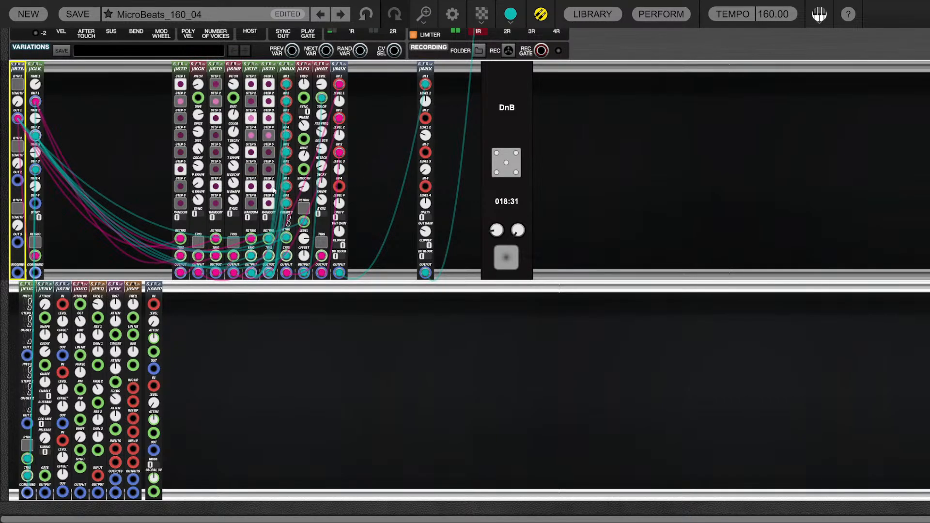
Try the drum pattern with the kick sequencer's step 6 hit switched off and on again
left_click(183, 179)
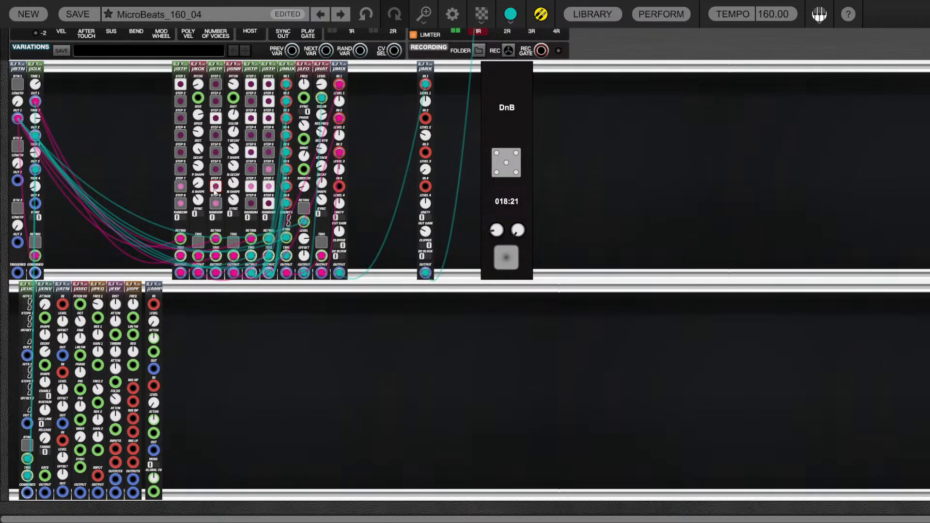
left_click(214, 192)
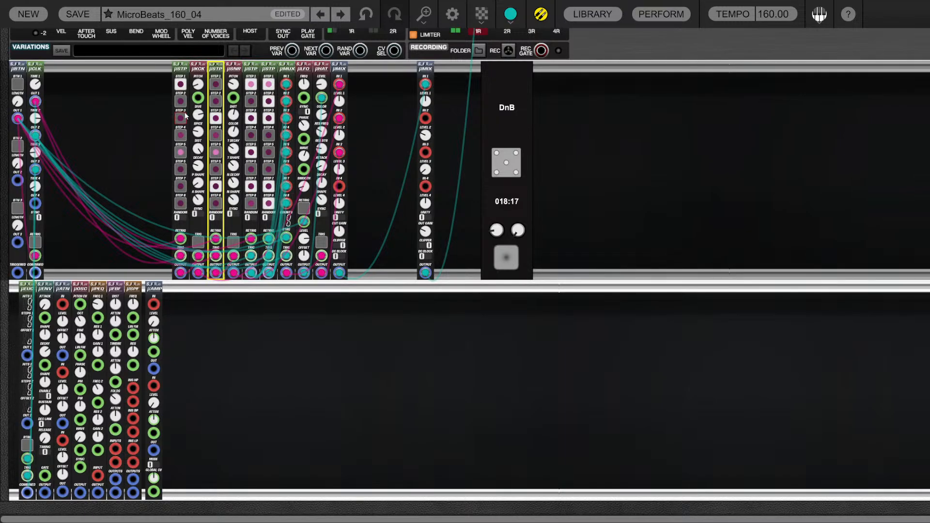
left_click(184, 116)
left_click(128, 173)
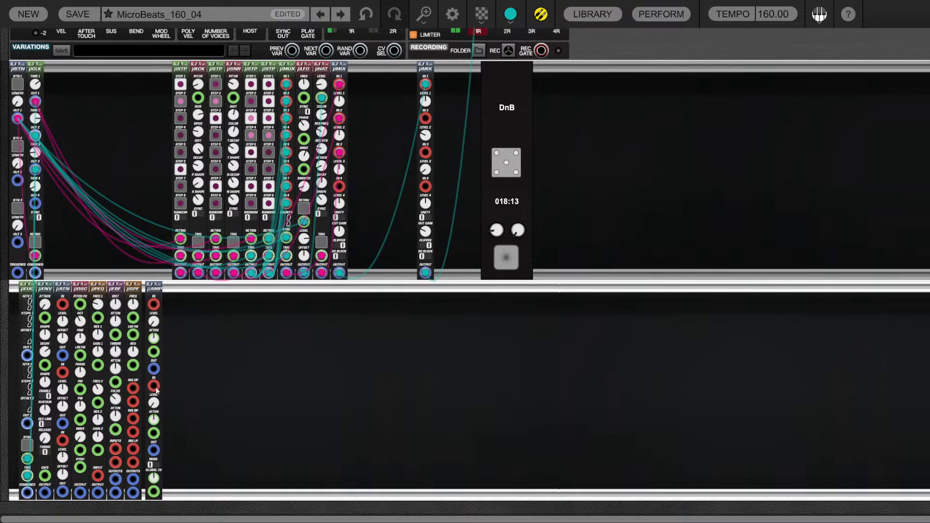
Patch the Micro Amplifier's first output to IN 2 of the final µMIX in the upper row
scroll(233, 399, "up", 2)
scroll(280, 399, "up", 2)
scroll(336, 397, "down", 3)
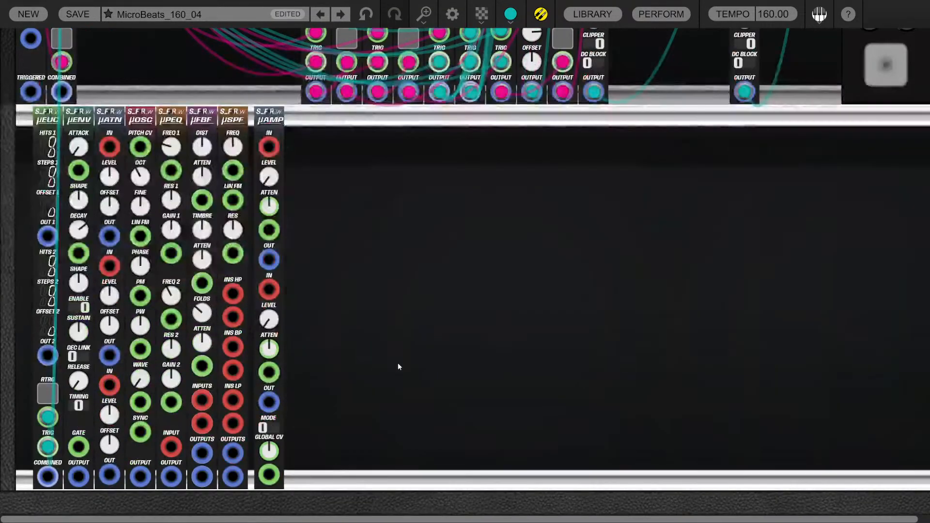
scroll(400, 342, "down", 2)
scroll(319, 334, "down", 2)
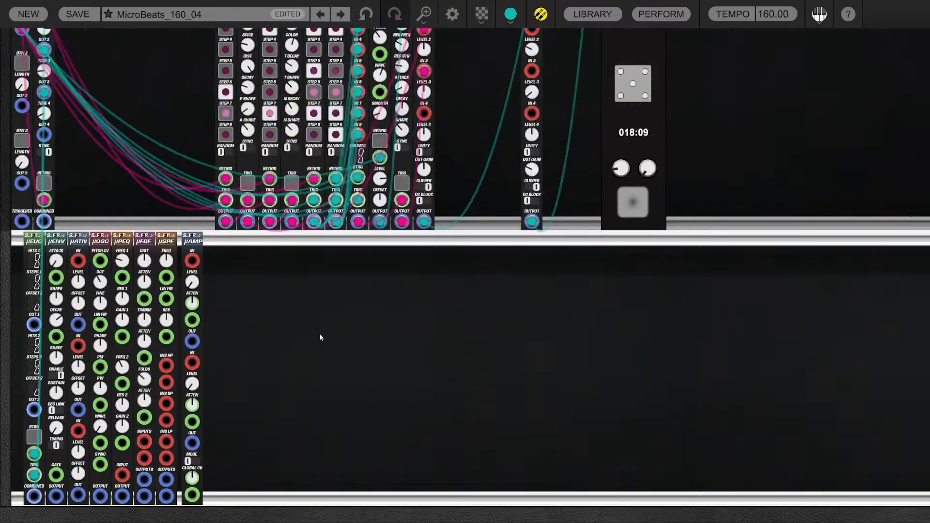
scroll(198, 335, "down", 1)
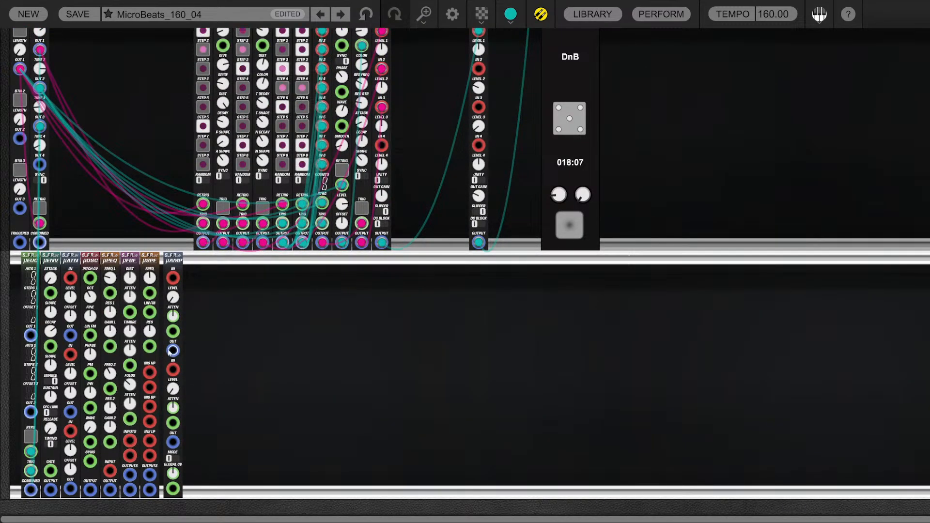
left_click_drag(173, 350, 479, 69)
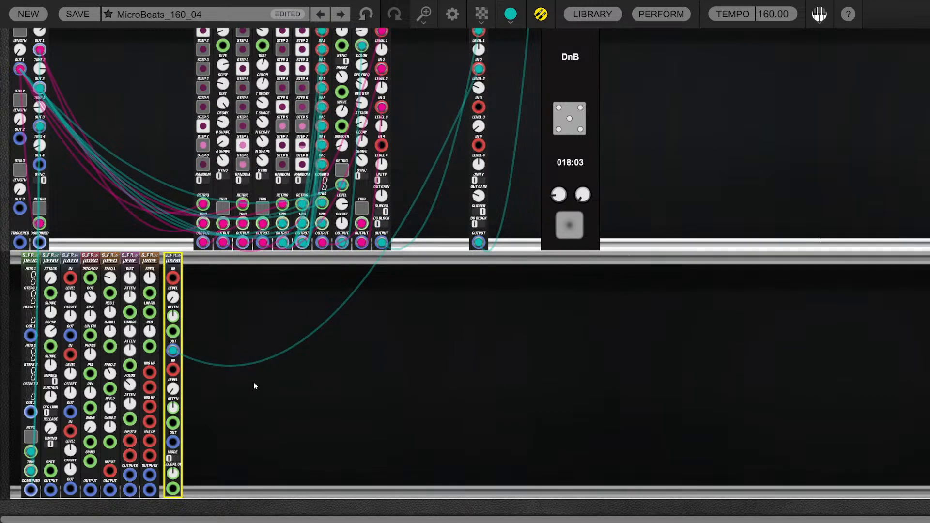
Set the Euclidean sequencer's first pattern to 5 hits over 14 steps
scroll(291, 397, "up", 3)
scroll(407, 397, "down", 5)
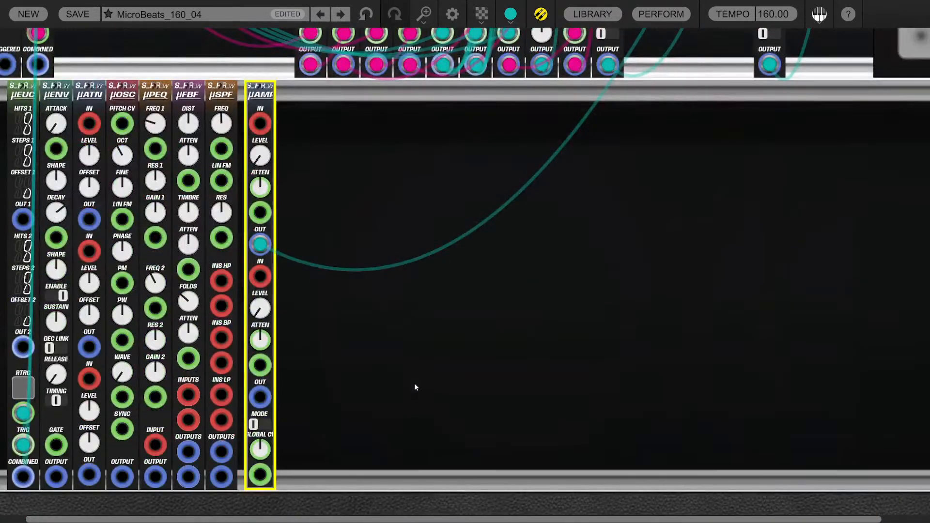
left_click_drag(28, 126, 28, 117)
left_click_drag(26, 155, 25, 130)
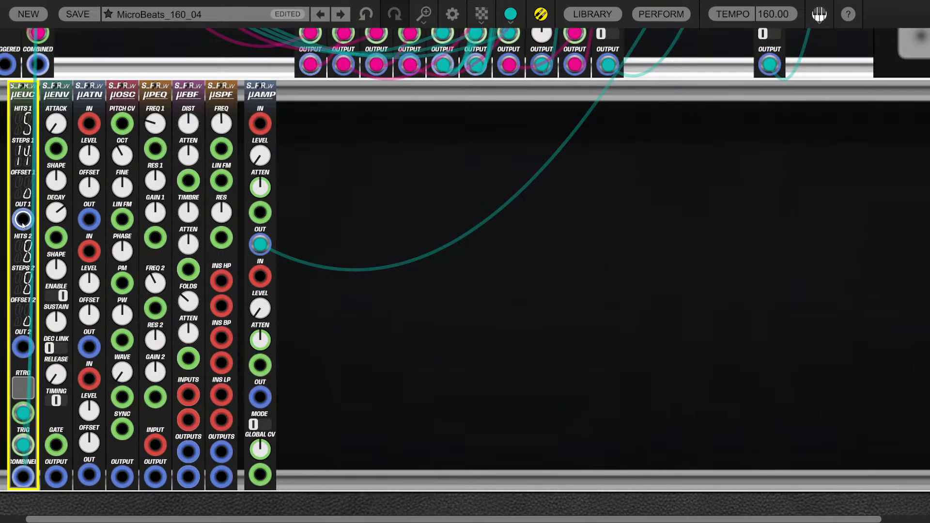
Patch the Euclidean sequencer's OUT 1 to the µENV's gate, enable its decay link, and shorten the decay to 559.08 ms
left_click_drag(23, 222, 44, 222)
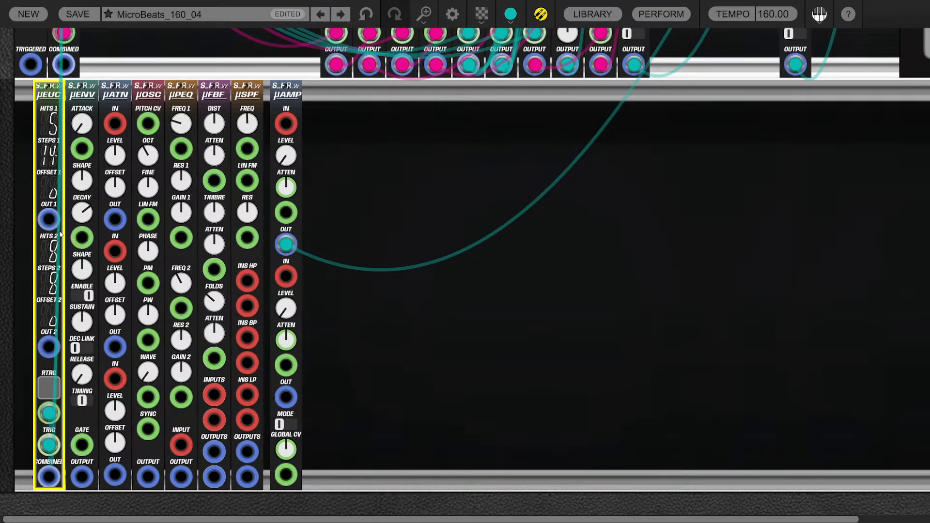
left_click_drag(49, 219, 82, 443)
left_click(76, 348)
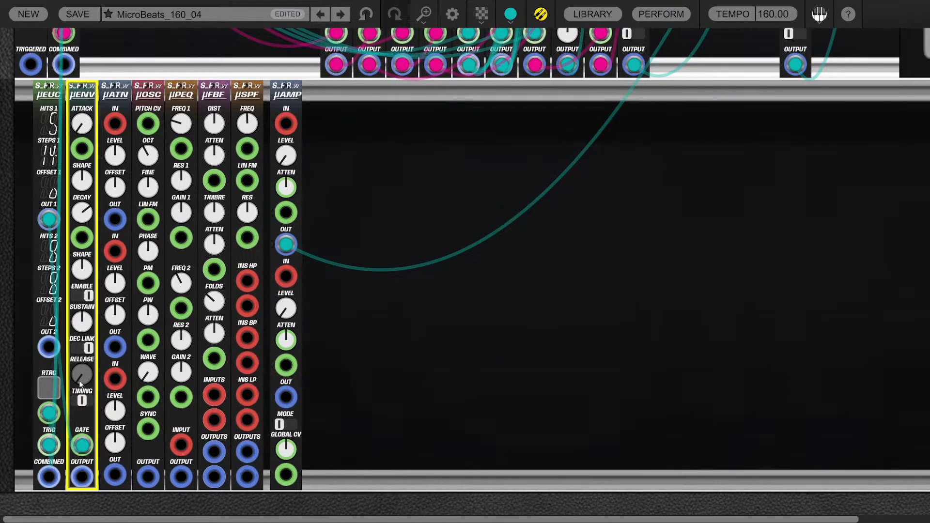
left_click(88, 346)
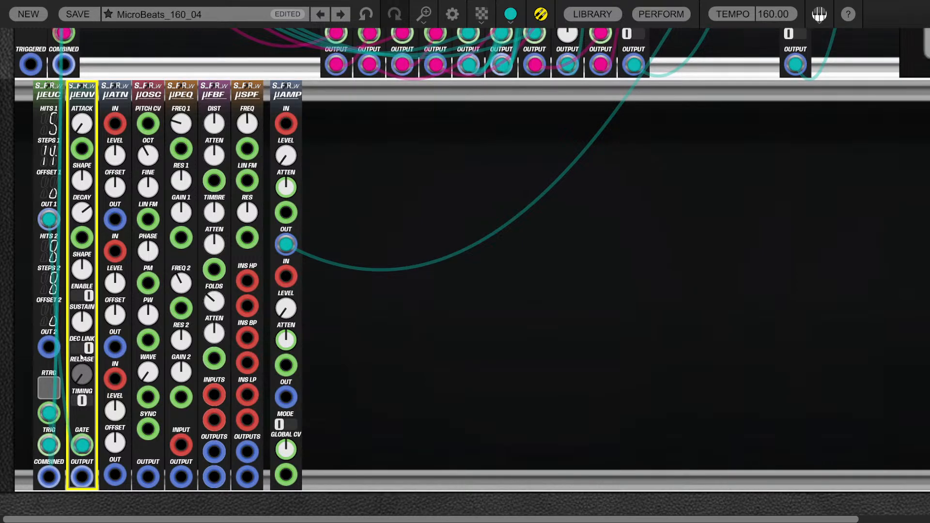
mouse_move(82, 216)
left_mouse_down()
mouse_move(81, 254)
mouse_move(80, 232)
left_mouse_up()
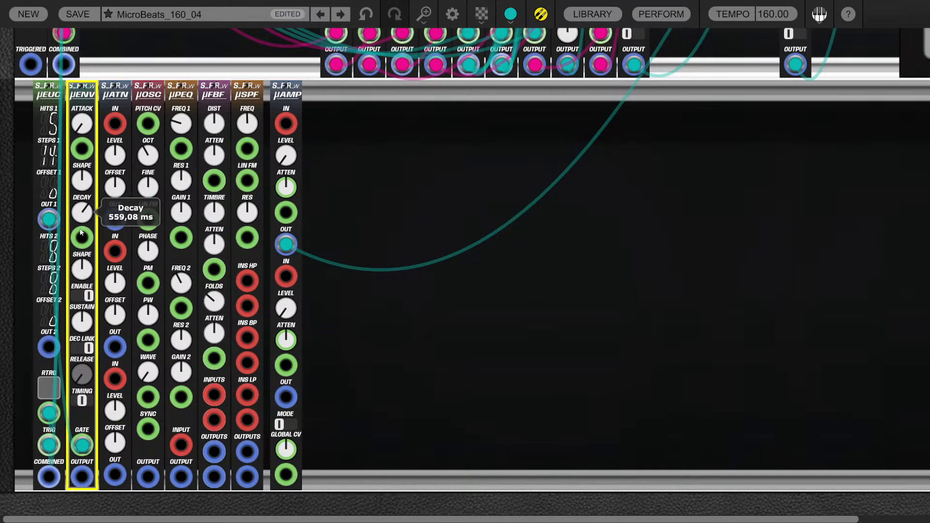
Turn off the µENV sustain stage, keep Attack at its minimum and shorten Decay slightly
left_click(86, 297)
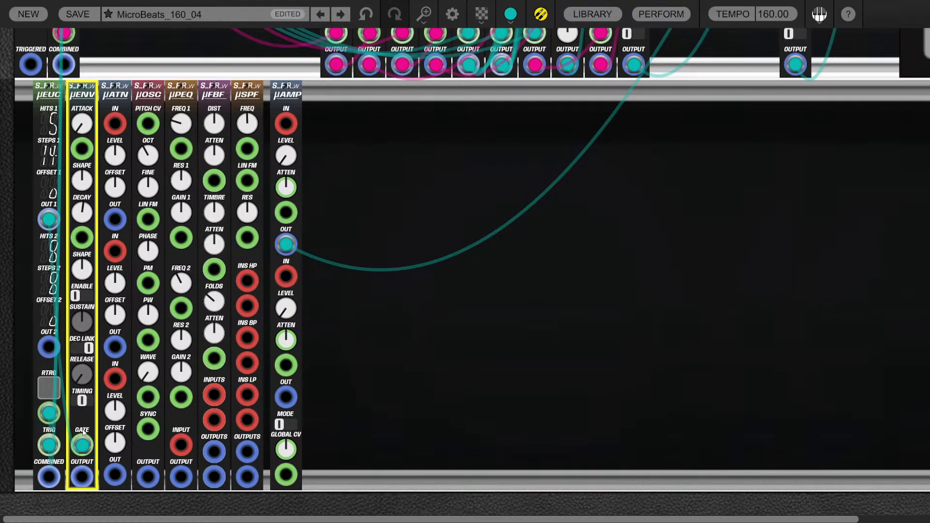
left_click_drag(49, 220, 81, 448)
mouse_move(90, 213)
mouse_move(83, 112)
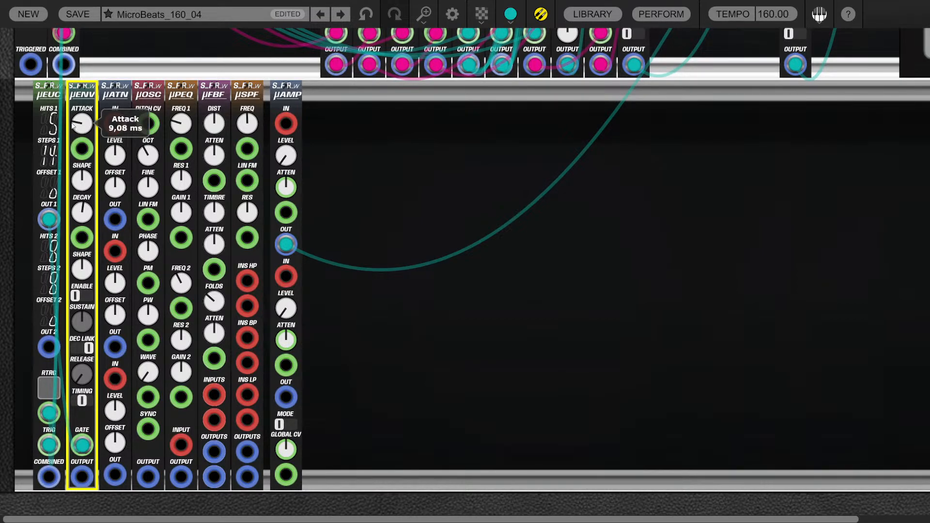
left_click_drag(73, 125, 83, 139)
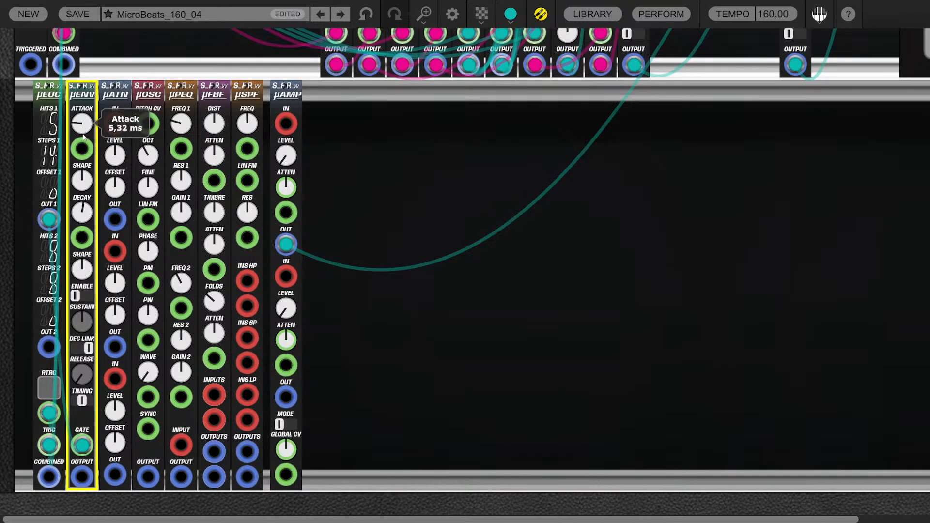
left_click_drag(109, 272, 109, 271)
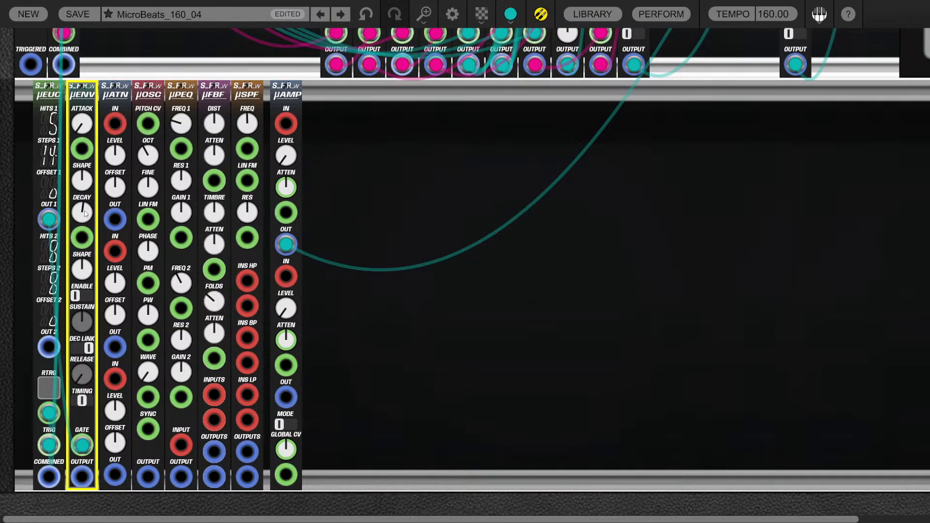
left_click_drag(85, 214, 88, 218)
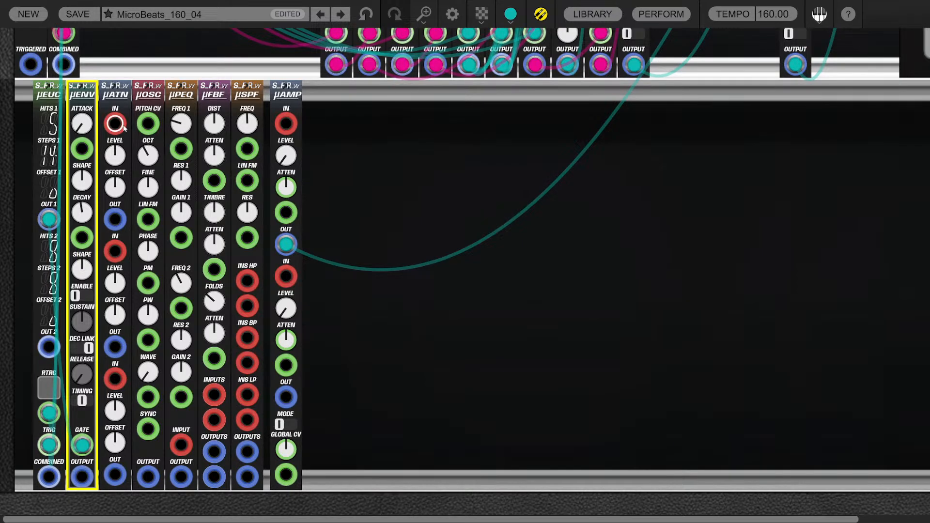
Patch µOSC through µPEQ, µFBF and the µSPF low-pass input into µAMP's first input, and raise Level 1
mouse_move(145, 93)
left_mouse_down()
mouse_move(109, 100)
mouse_move(142, 100)
left_mouse_up()
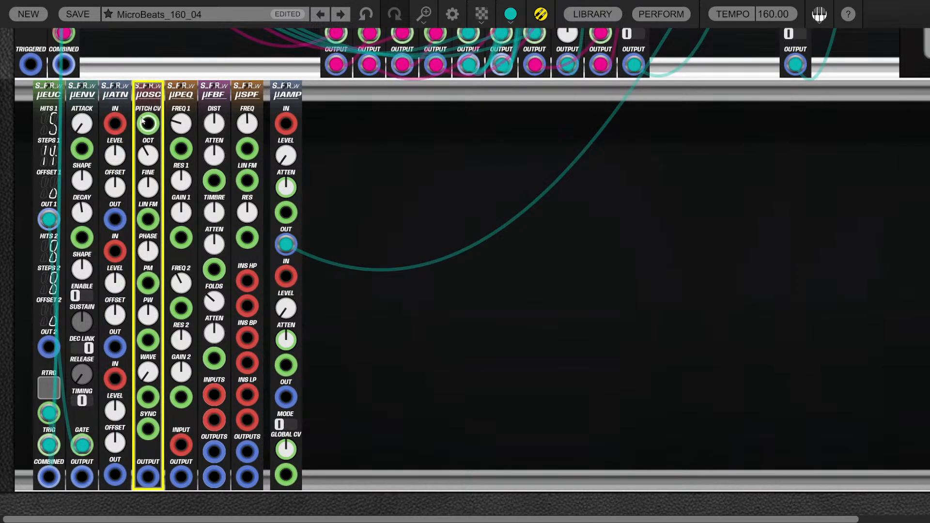
left_click_drag(148, 478, 182, 445)
left_click_drag(180, 477, 214, 396)
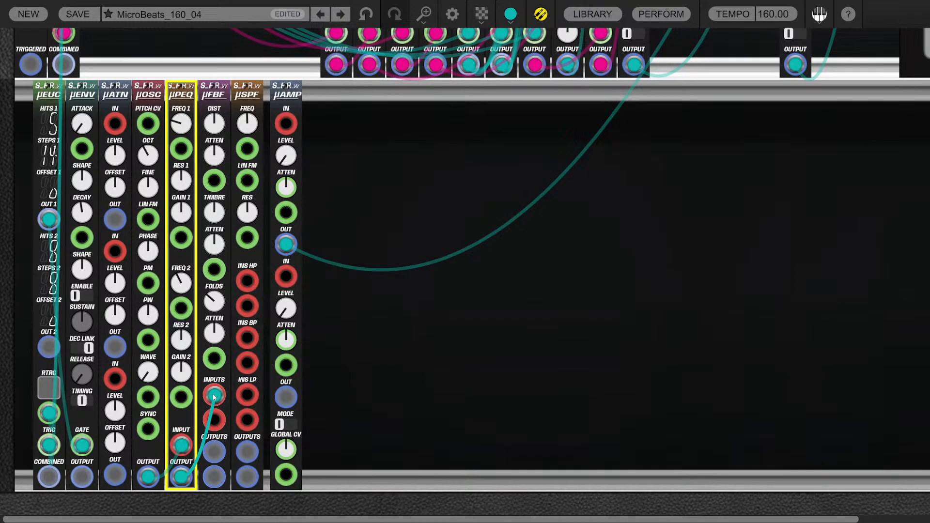
left_click_drag(214, 451, 248, 396)
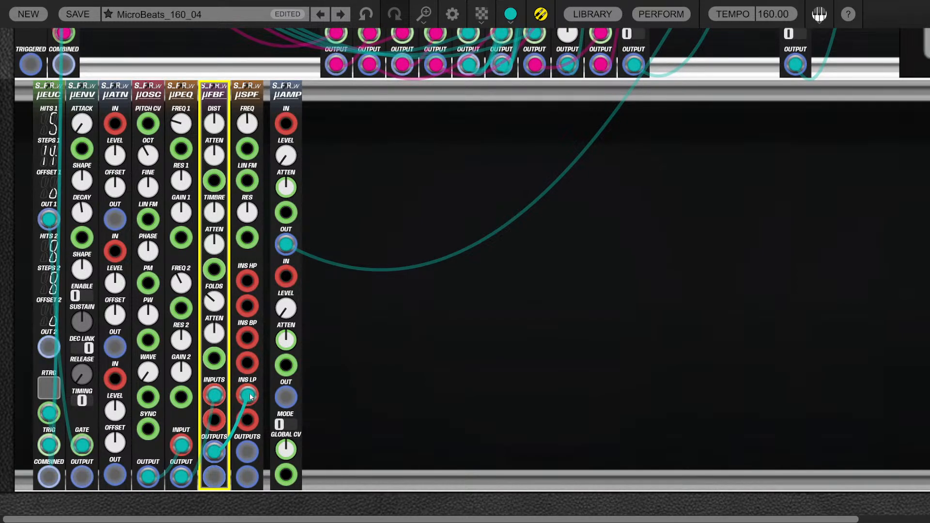
left_click_drag(247, 452, 286, 124)
left_click(289, 136)
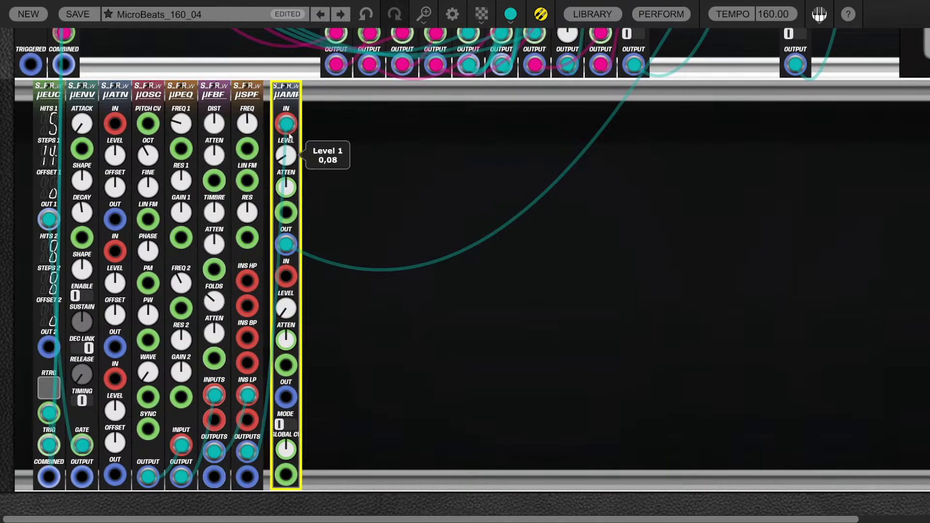
left_click(347, 218)
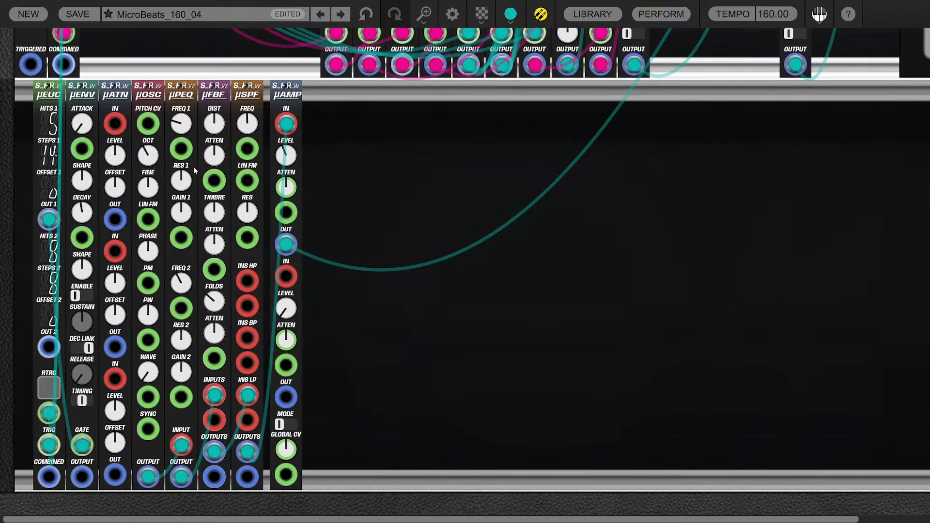
Raise the resonance, gain and frequency of µPEQ's first peak band
left_click_drag(186, 187, 187, 94)
left_click_drag(184, 210, 183, 170)
left_click_drag(181, 124, 176, 99)
left_click_drag(176, 152, 173, 102)
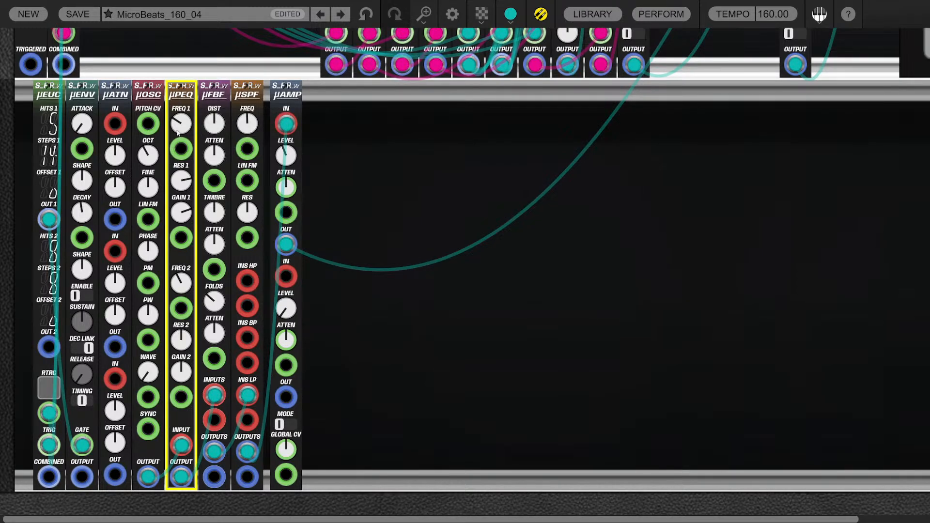
Raise µPEQ's second band, with resonance at about 0.91, gain at about 18.9 dB and a higher frequency
left_click_drag(183, 375, 182, 354)
left_click_drag(181, 341, 181, 315)
left_click_drag(181, 283, 179, 236)
left_click_drag(180, 280, 179, 254)
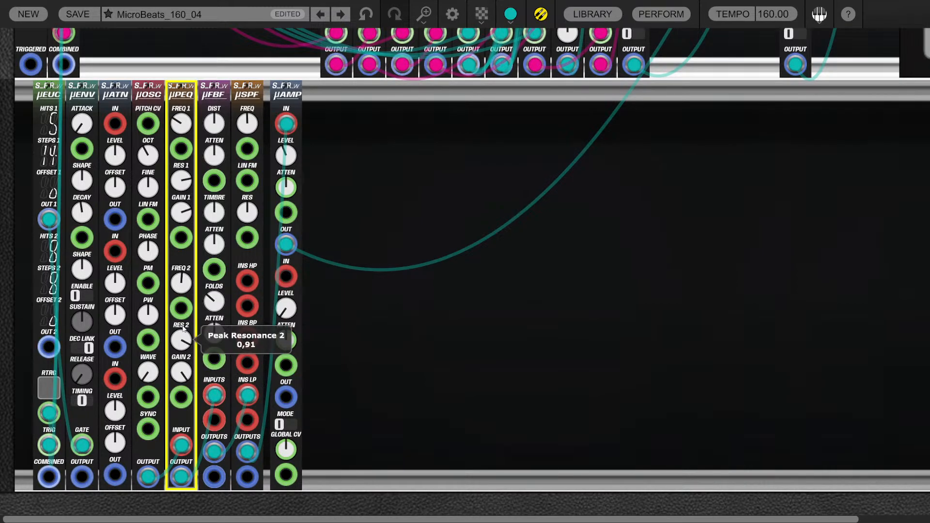
left_click_drag(182, 371, 182, 410)
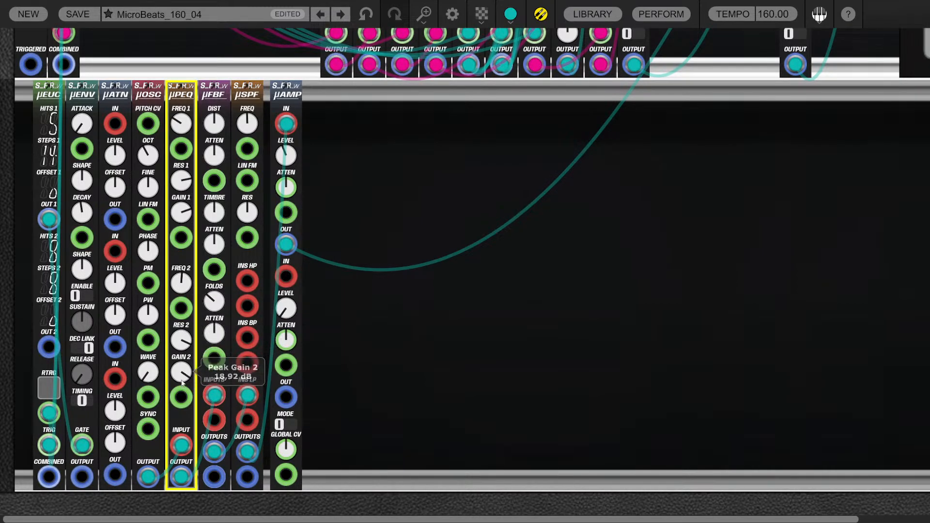
Increase the µFBF Dist amount and lower the µOSC octave
left_click_drag(214, 119, 212, 111)
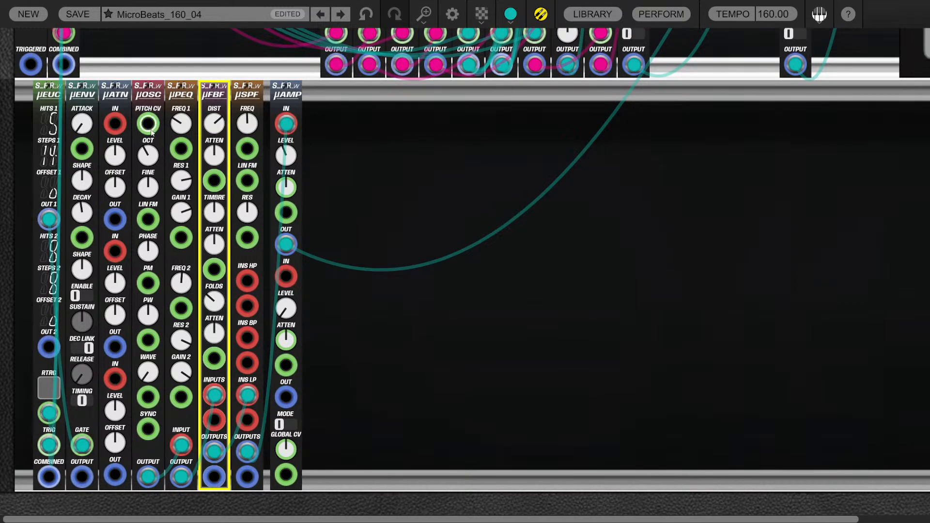
left_click_drag(154, 156, 154, 162)
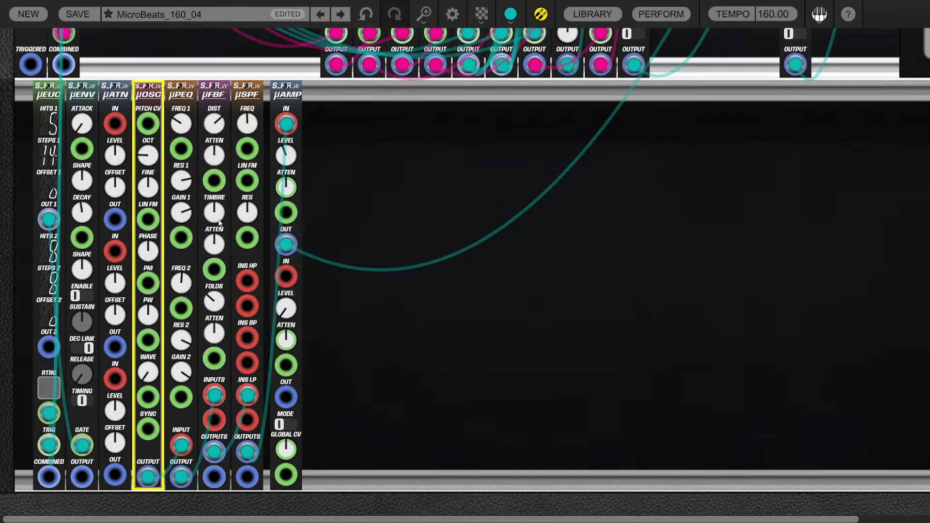
left_click(247, 92)
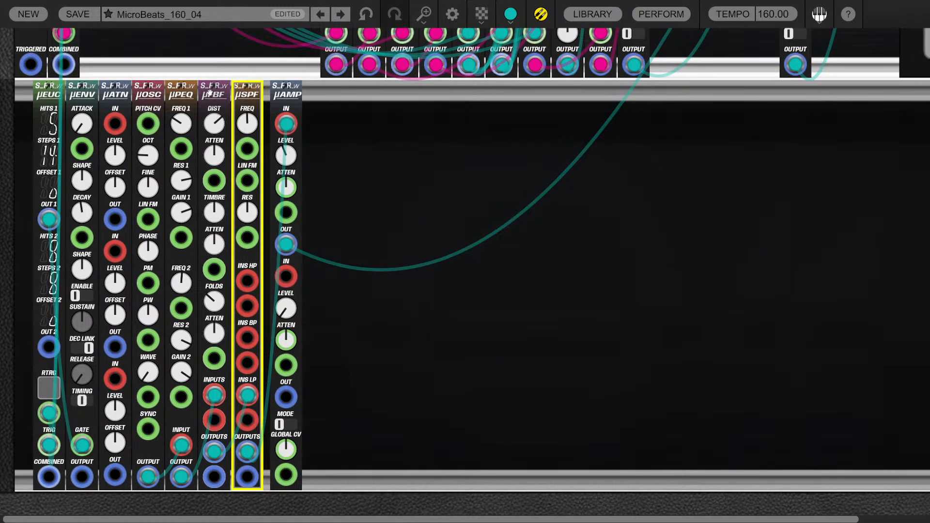
Turn the µFBF Timbre well into negative values, raise Folds and set Dist to about 2.93
left_click(210, 92)
left_click_drag(214, 213, 213, 159)
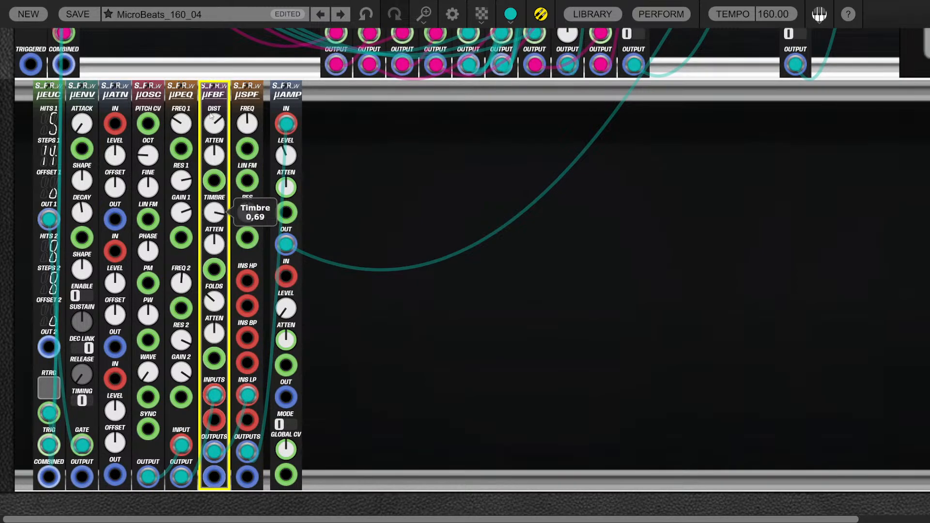
left_click_drag(209, 109, 218, 342)
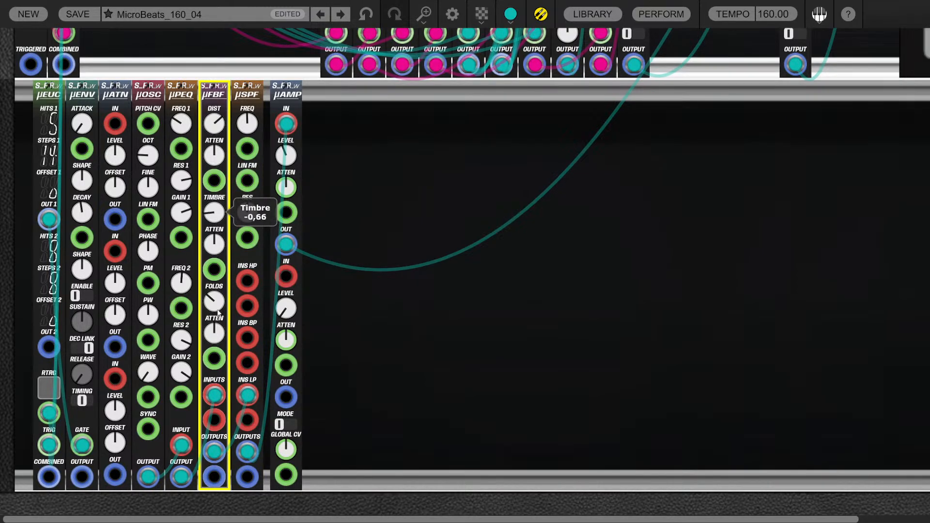
left_click_drag(216, 306, 216, 270)
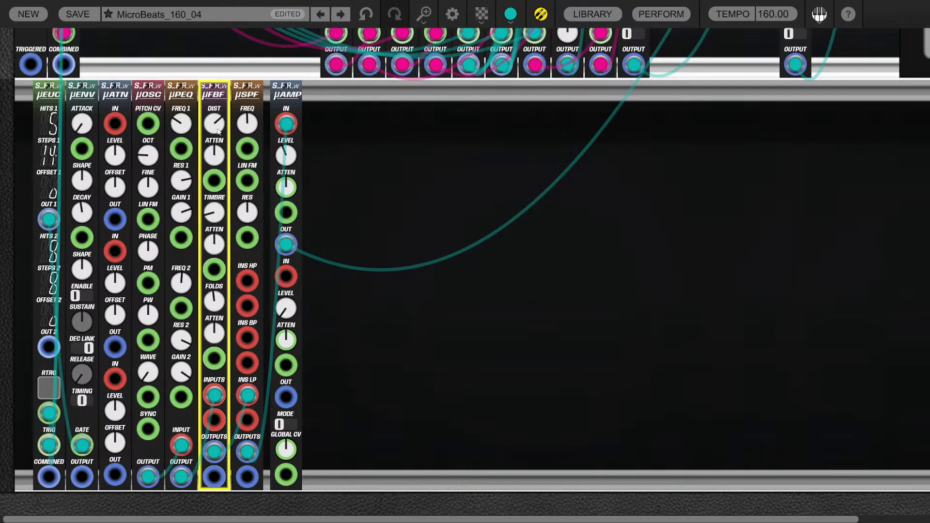
left_click_drag(215, 127, 218, 113)
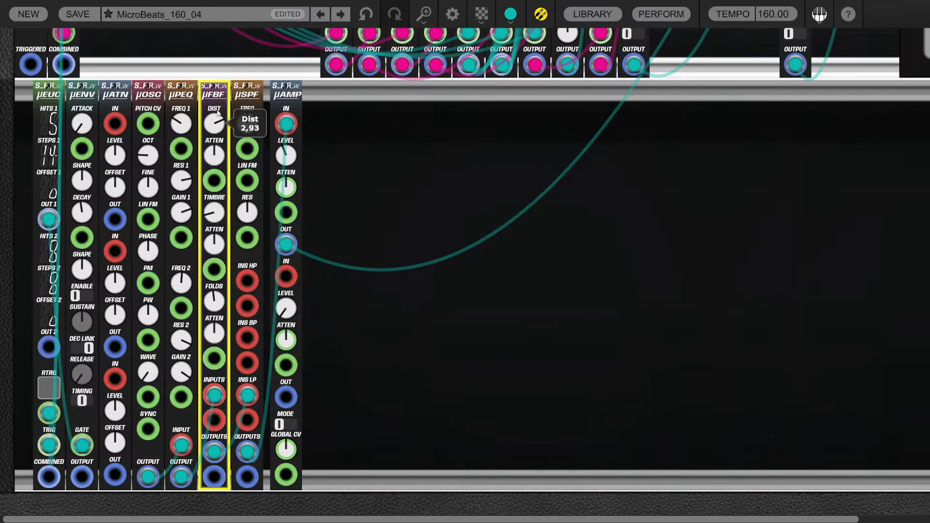
left_click(429, 311)
Lower the µSPF filter frequency and patch the µENV output into its Freq CV input
left_click_drag(245, 123, 242, 185)
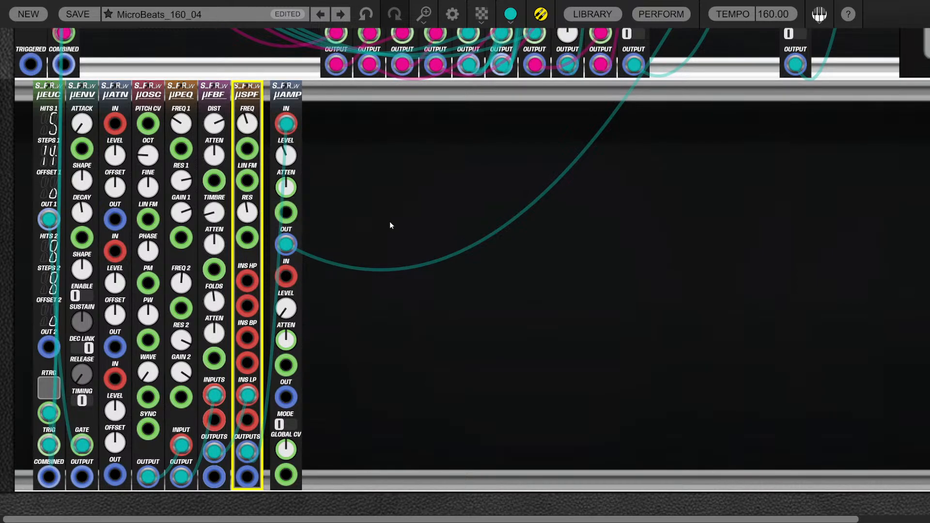
left_click(392, 221)
left_click(594, 18)
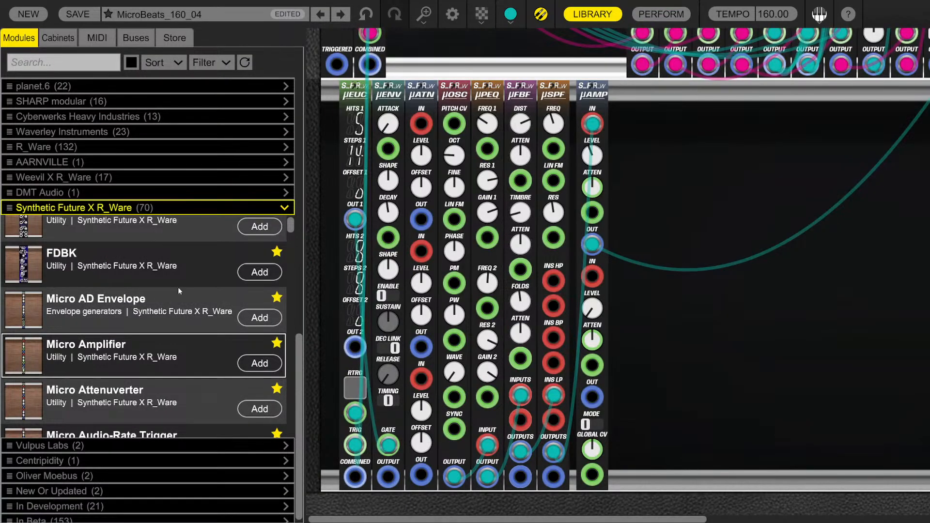
left_click_drag(390, 479, 559, 219)
left_click(594, 16)
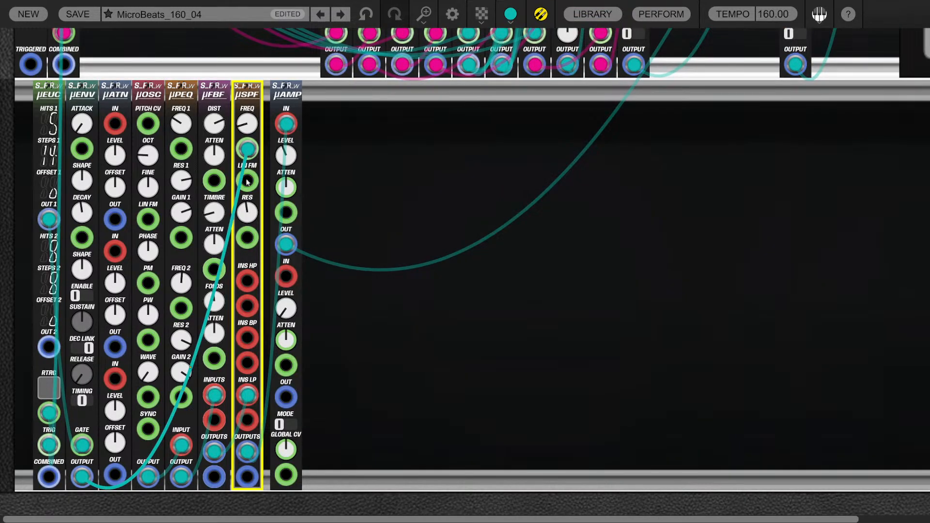
Try stacking a second cable from the µENV output onto the µSPF Freq CV input
left_click(93, 487)
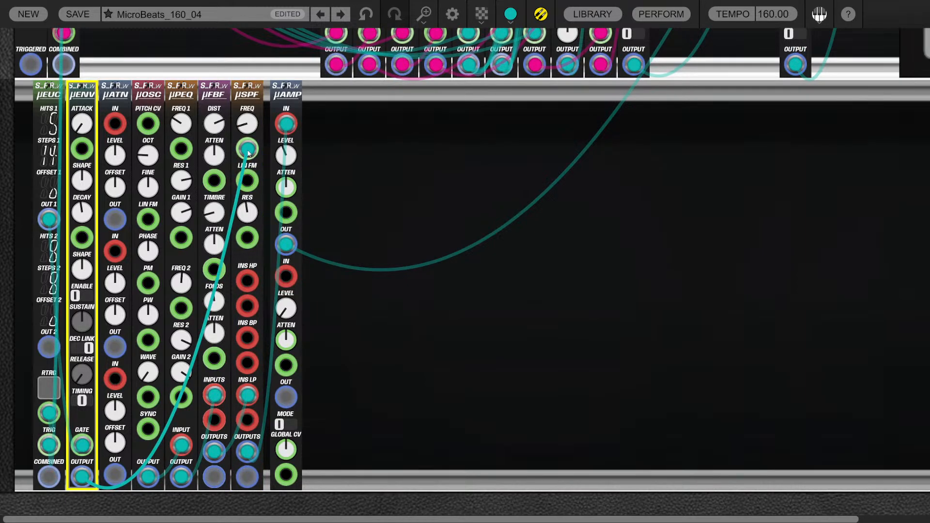
left_click(248, 153)
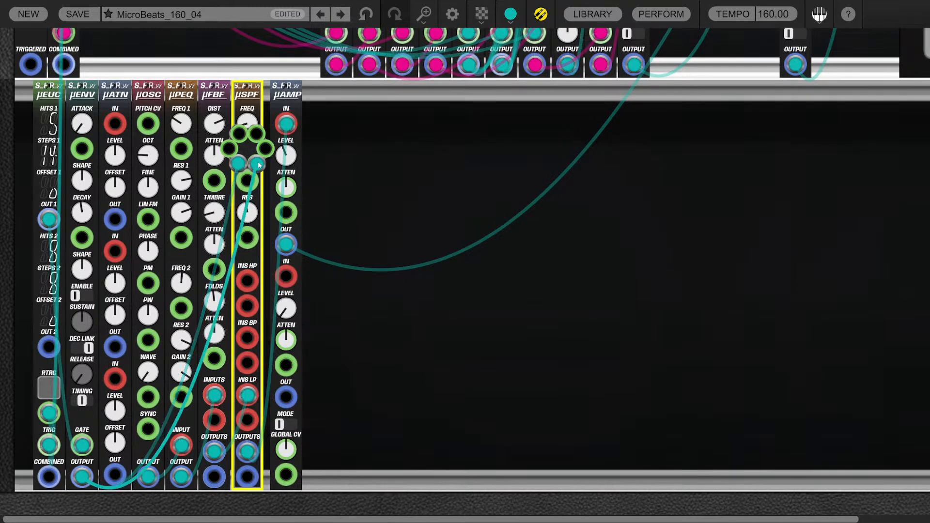
left_click_drag(261, 164, 353, 190)
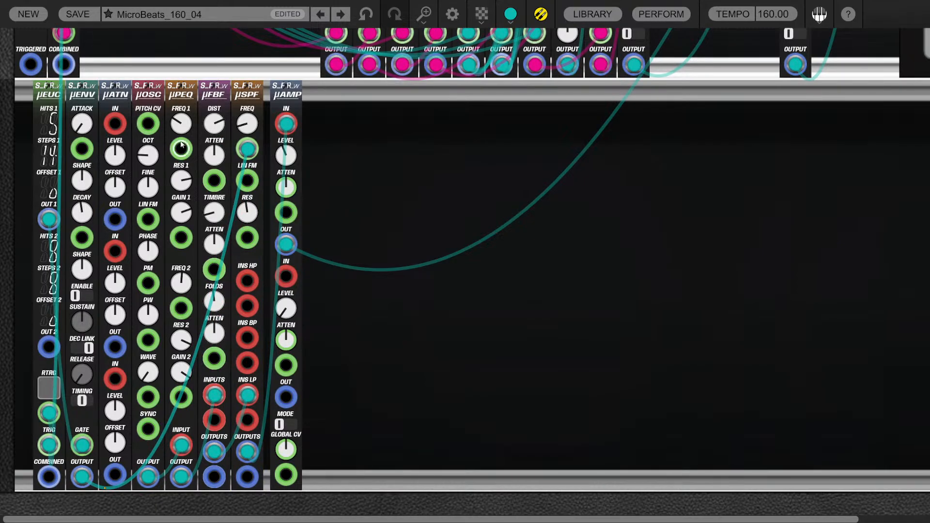
Lengthen the µENV Decay and turn down its decay Shape
left_click_drag(84, 208, 84, 204)
left_click_drag(82, 268, 79, 336)
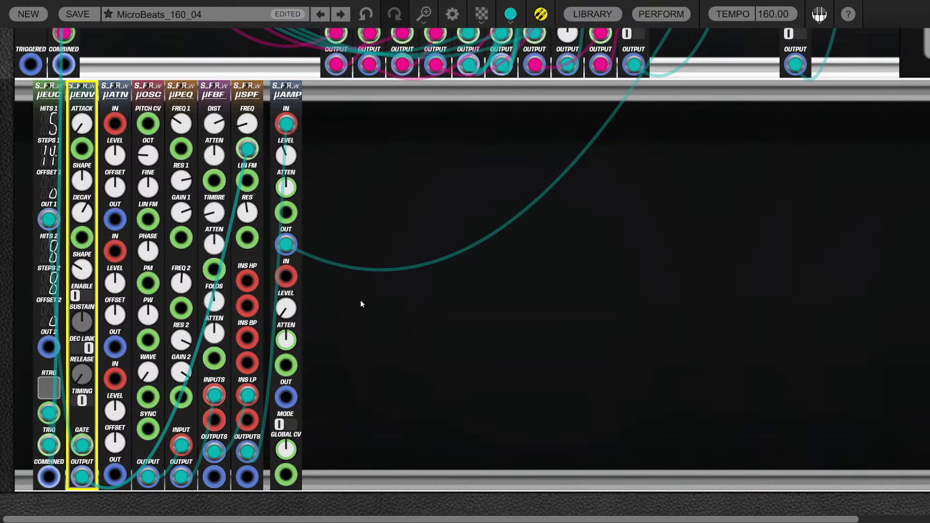
left_click(334, 277)
Set the first µEUC Euclidean pattern to 7 hits over 20 steps
left_click_drag(51, 130, 52, 123)
left_click_drag(51, 167, 52, 147)
left_click(353, 187)
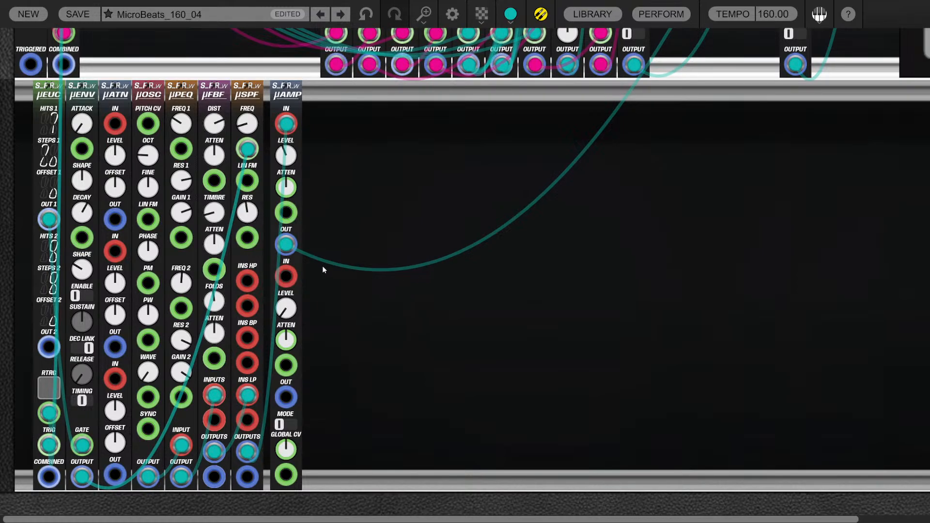
Fire Button 1 on the µBTN module to retrigger the sequencers
scroll(156, 165, "up", 5)
scroll(156, 165, "up", 4)
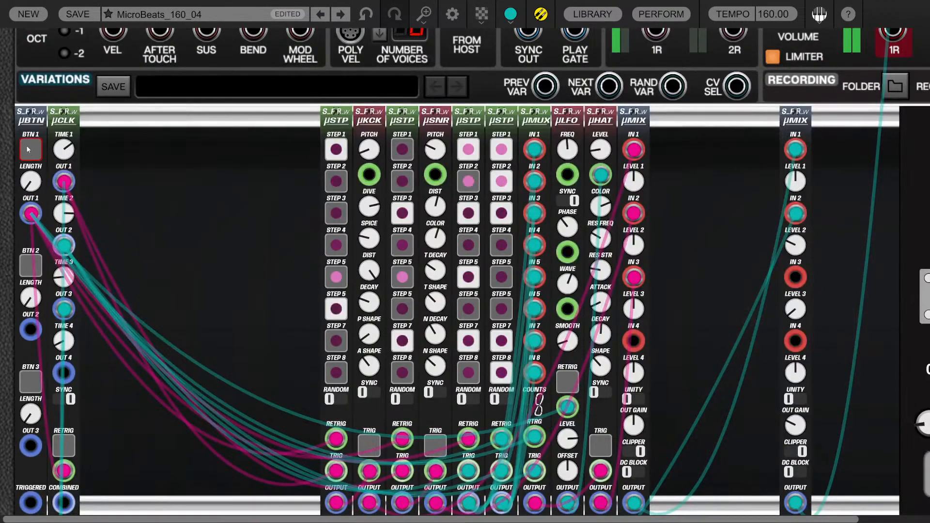
scroll(182, 192, "down", 9)
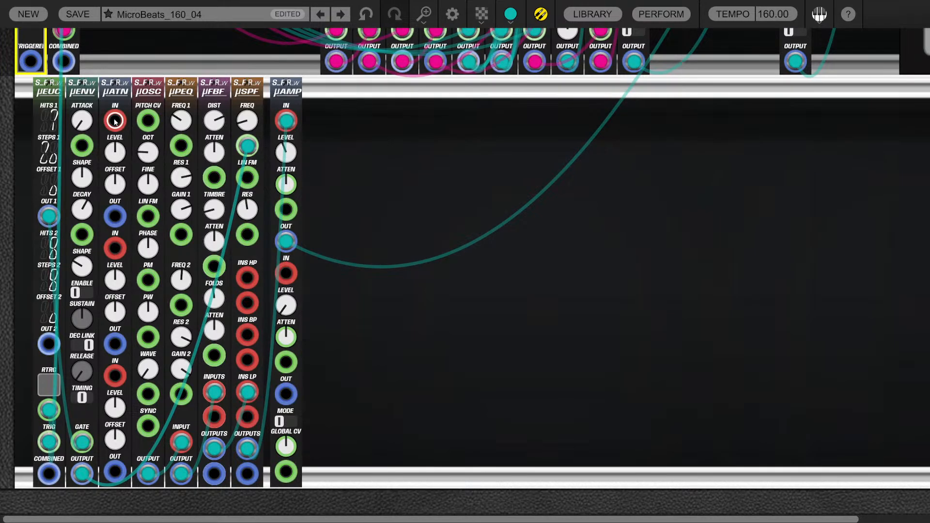
Add a Micro Sine LFO from the Synthetic Future X R_Ware collection between the µENV and µATN modules
left_click(592, 14)
scroll(103, 243, "down", 6)
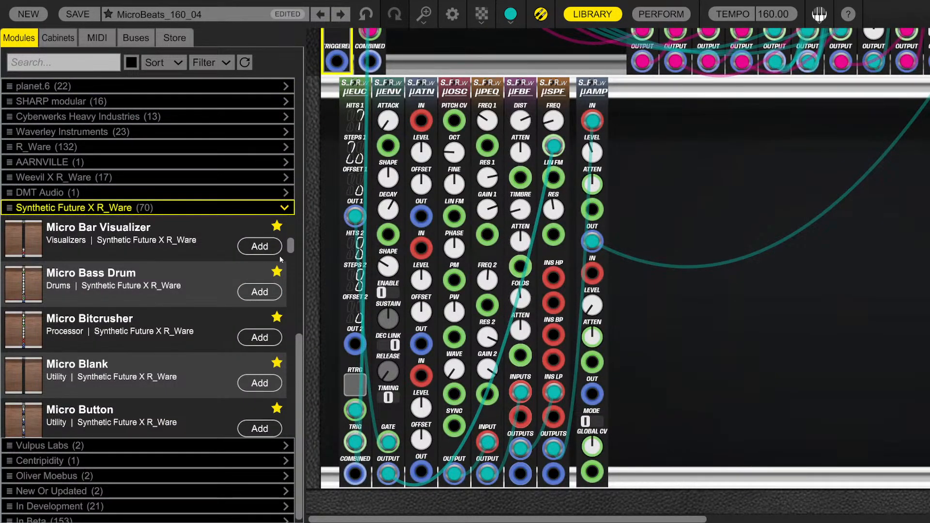
scroll(134, 290, "down", 8)
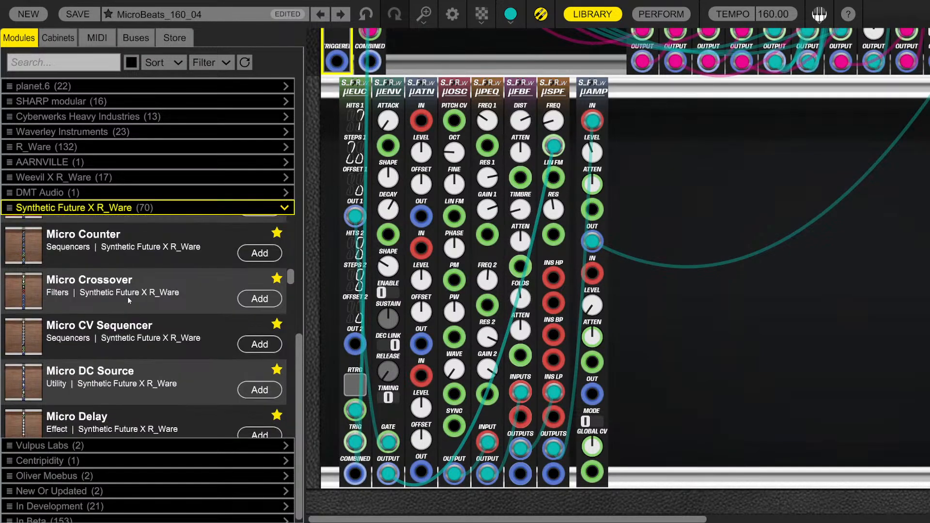
scroll(129, 300, "down", 10)
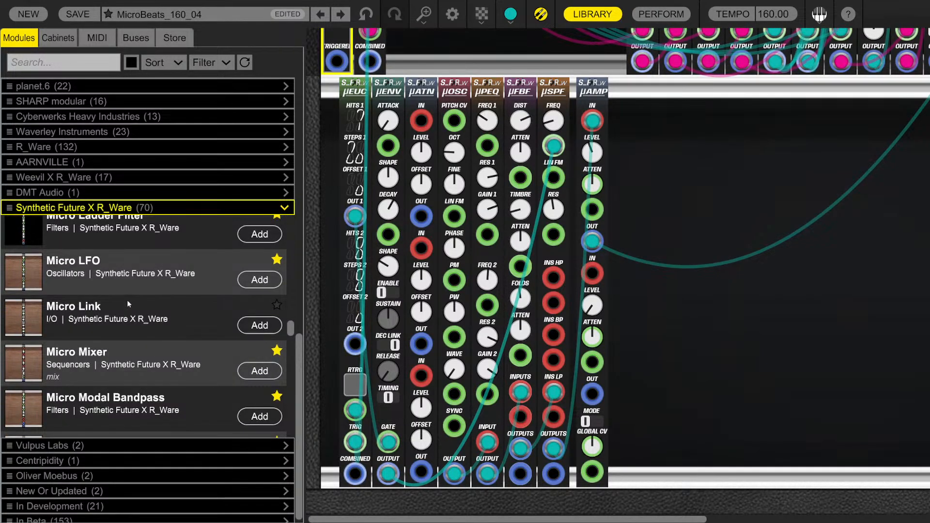
scroll(127, 300, "down", 3)
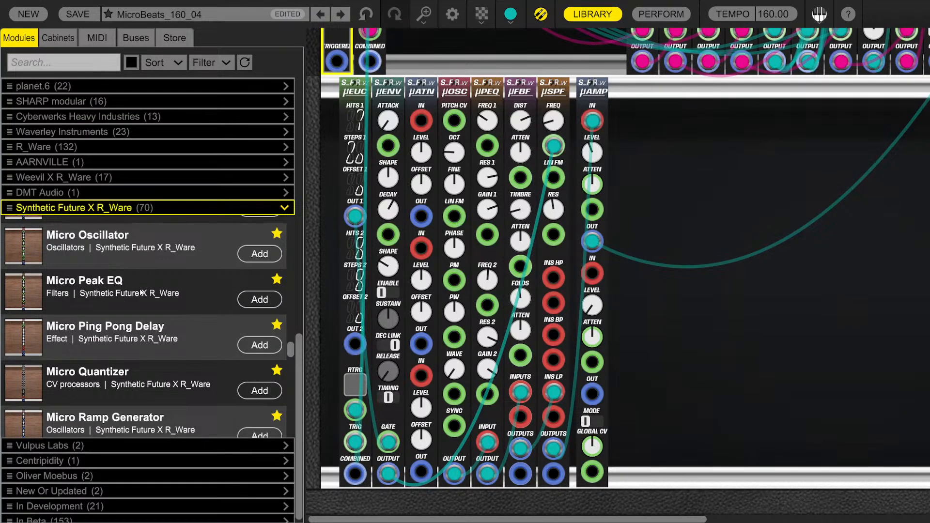
scroll(136, 293, "down", 3)
scroll(138, 291, "down", 6)
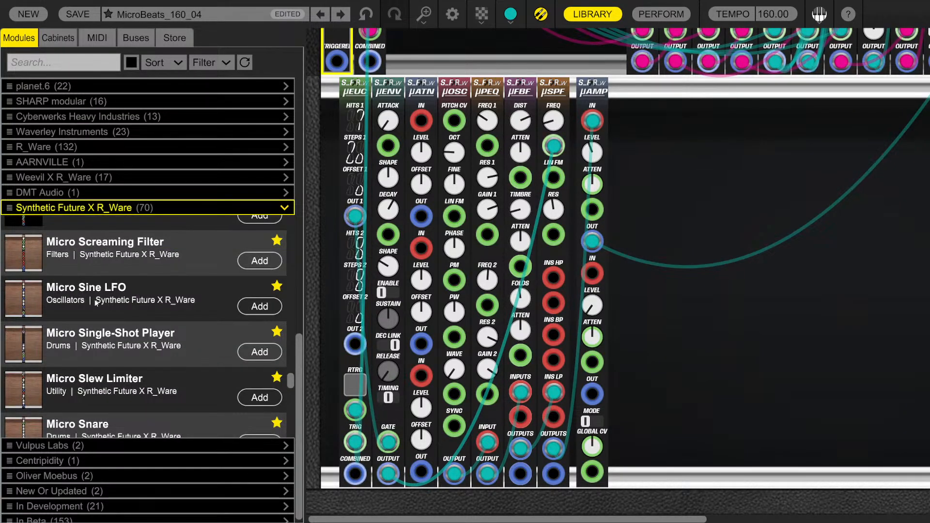
left_click_drag(200, 298, 423, 103)
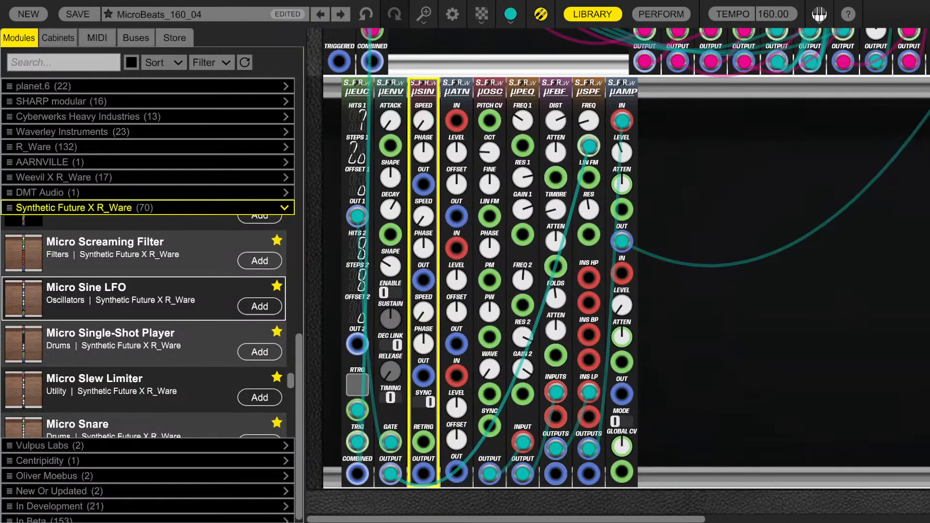
left_click(622, 15)
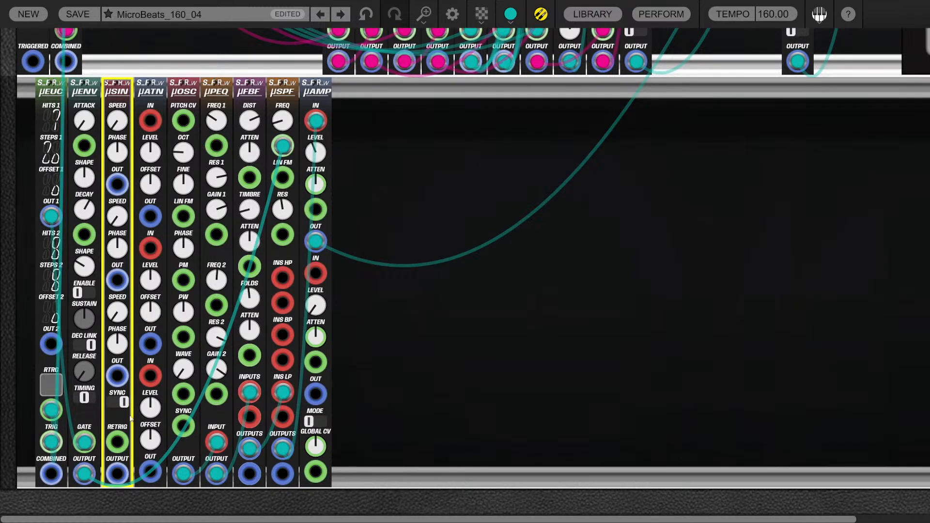
Turn off Sync on the µSIN module and set the speed of its first LFO to 1.120
left_click(124, 402)
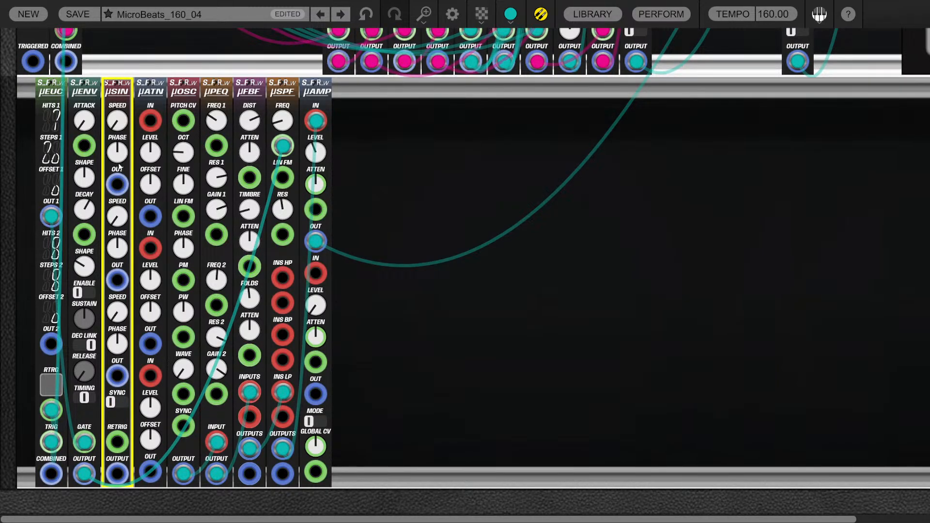
left_click_drag(115, 130, 114, 127)
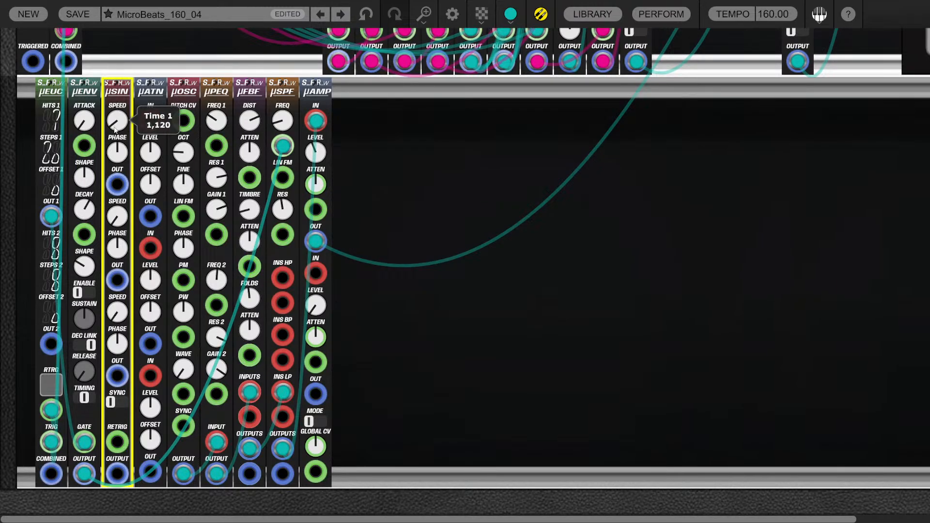
Route the first µSIN output through the first µATN channel into the µFBF Timbre CV input
left_click_drag(118, 184, 150, 120)
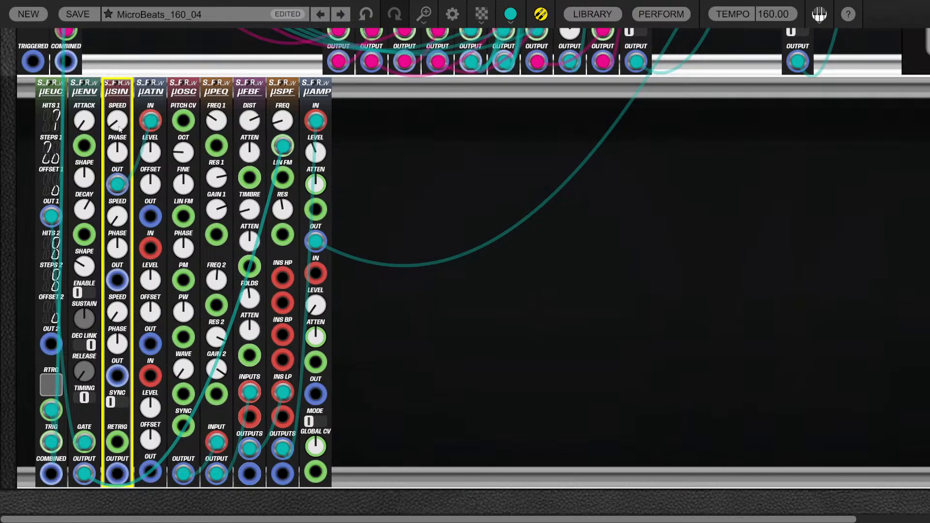
mouse_move(114, 122)
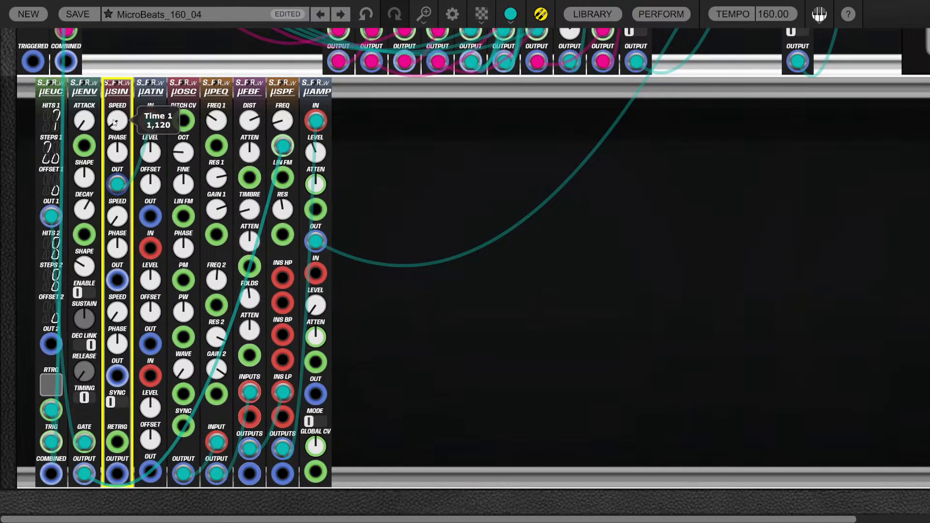
left_click_drag(151, 222, 189, 168)
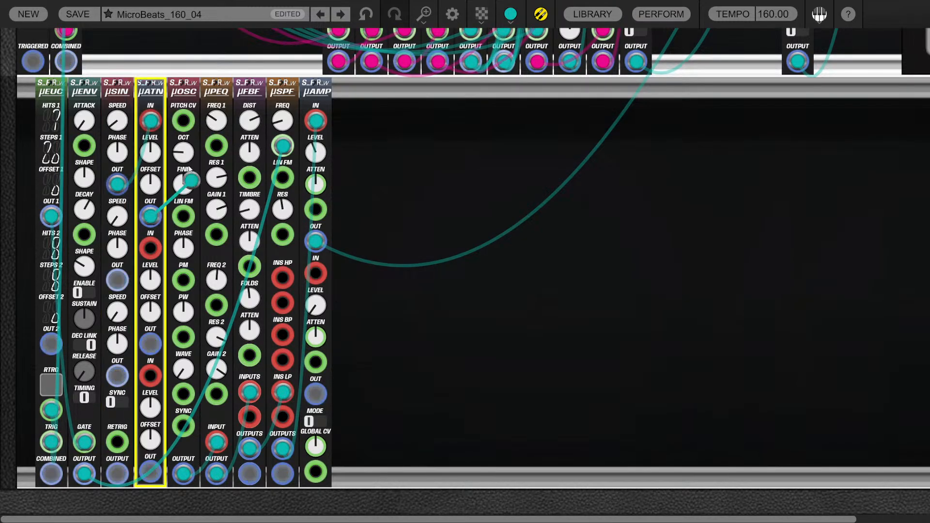
left_click_drag(194, 213, 250, 267)
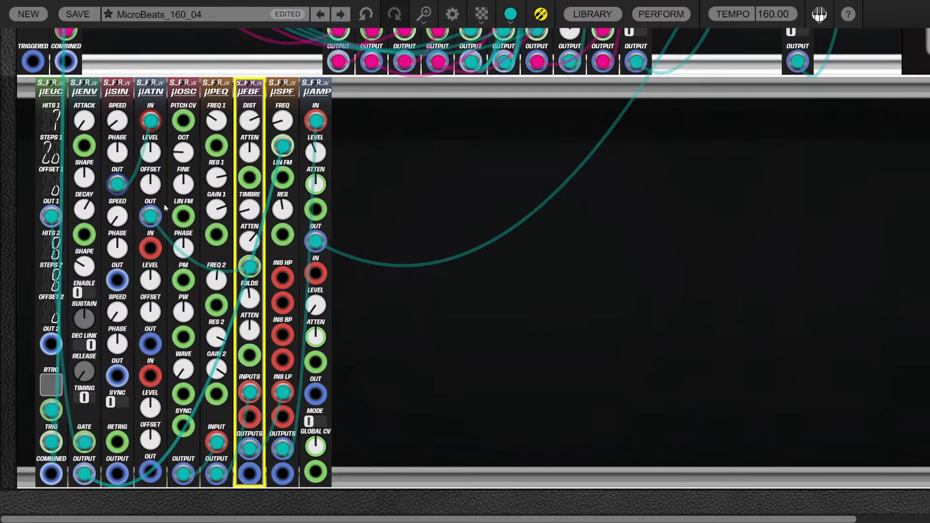
Rewire the µFBF Timbre CV cable straight to the first µSIN output, unplug the µATN input and raise the Timbre attenuator
left_click_drag(151, 216, 118, 184)
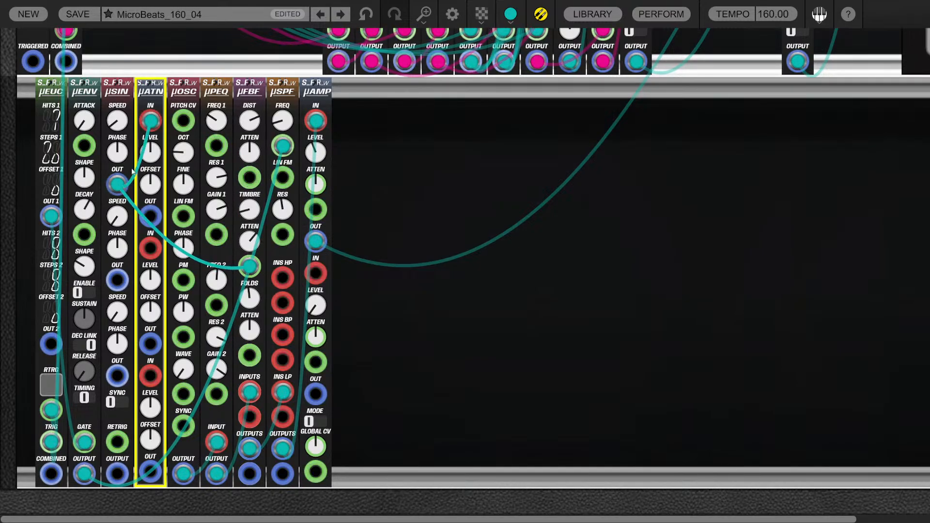
left_click_drag(151, 121, 167, 155)
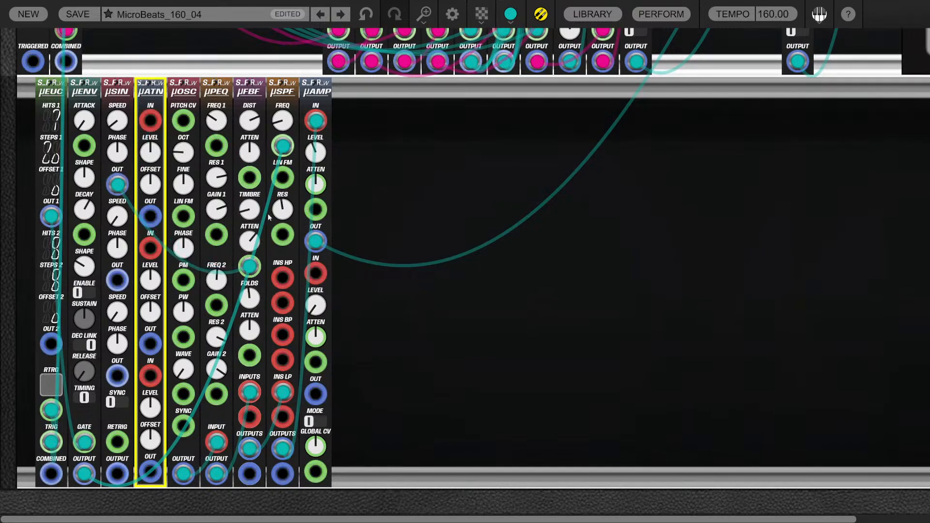
left_click(250, 243)
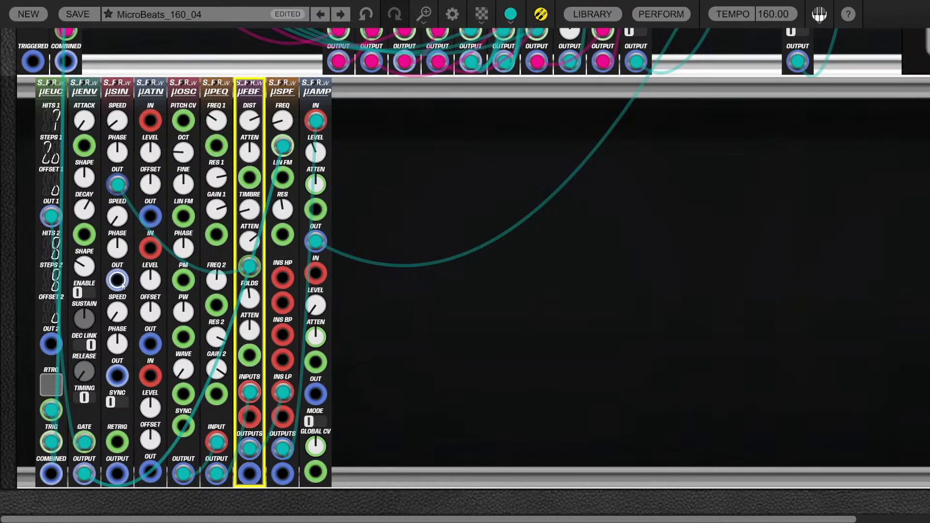
Patch the second µSIN output to the µFBF Dist CV input and set the second LFO's speed to 0.640
left_click_drag(118, 280, 246, 180)
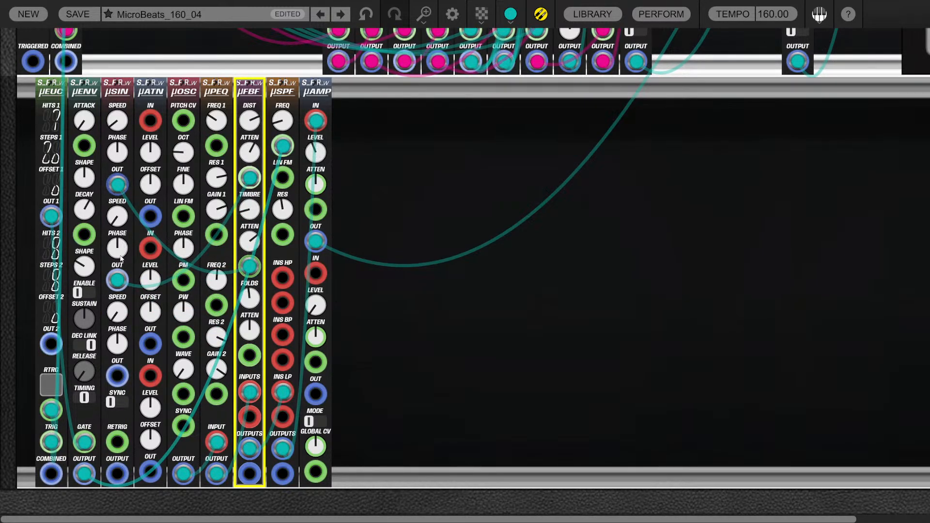
left_click(120, 218)
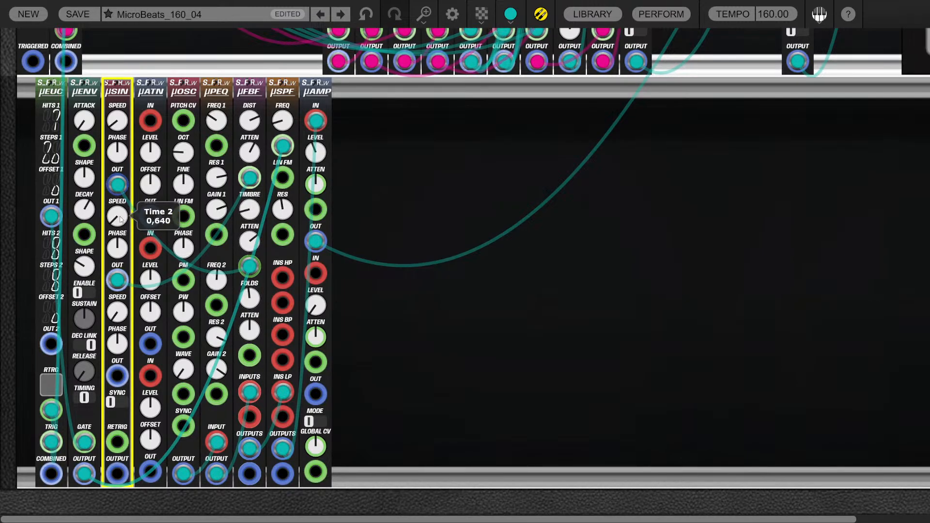
left_click(390, 230)
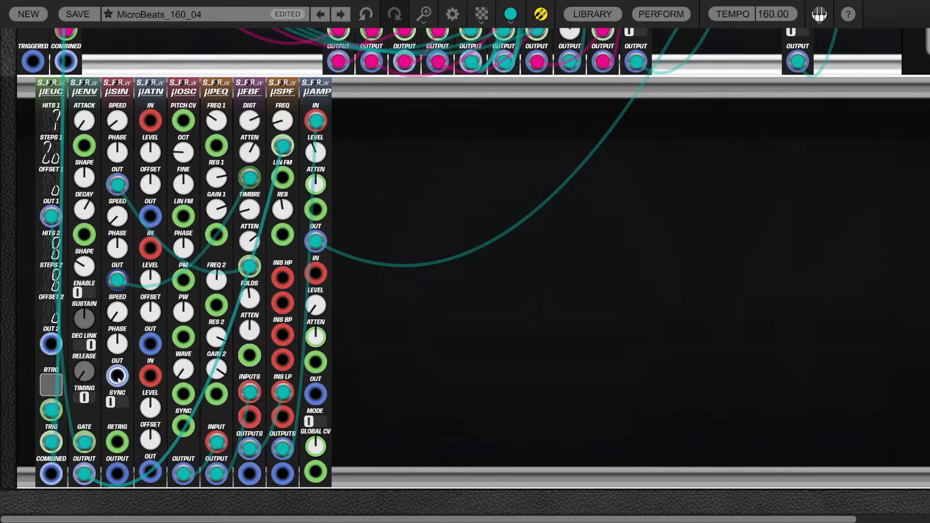
Raise the third µSIN speed and route the module's bottom output through µATN channel 1 at level 0.65 into the µSPF Freq CV input
left_click(125, 312)
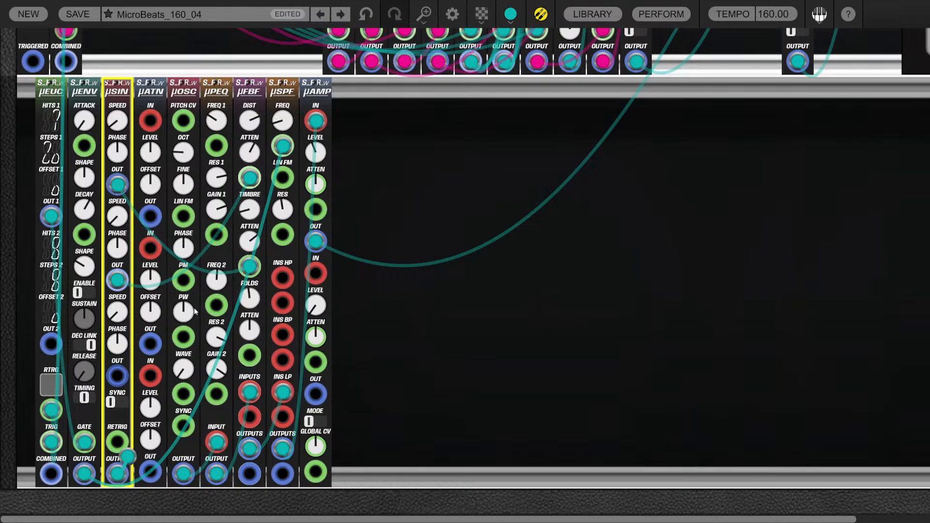
left_click_drag(195, 312, 152, 115)
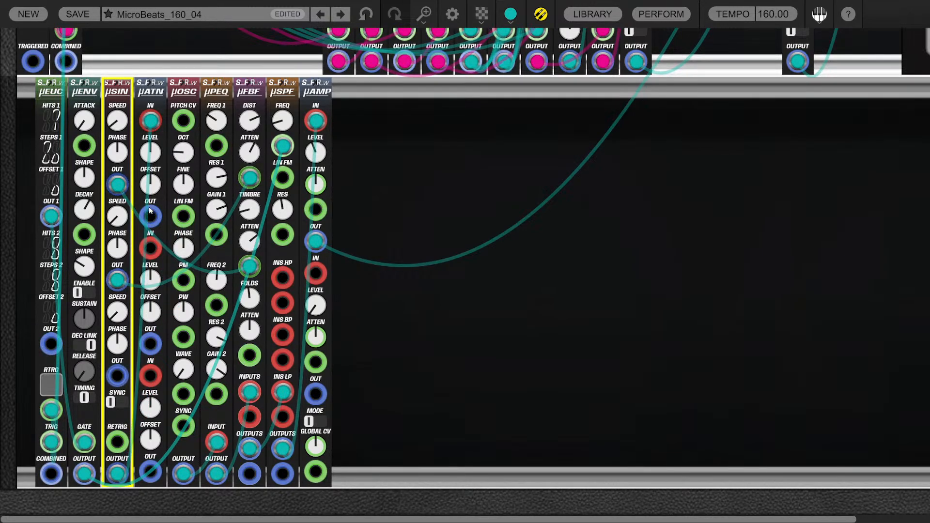
left_click_drag(150, 215, 283, 146)
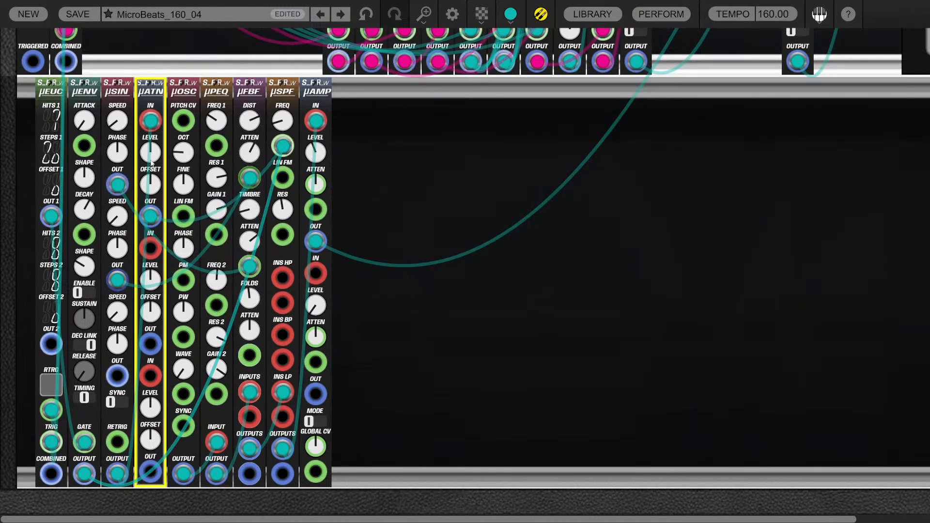
left_click_drag(151, 163, 144, 122)
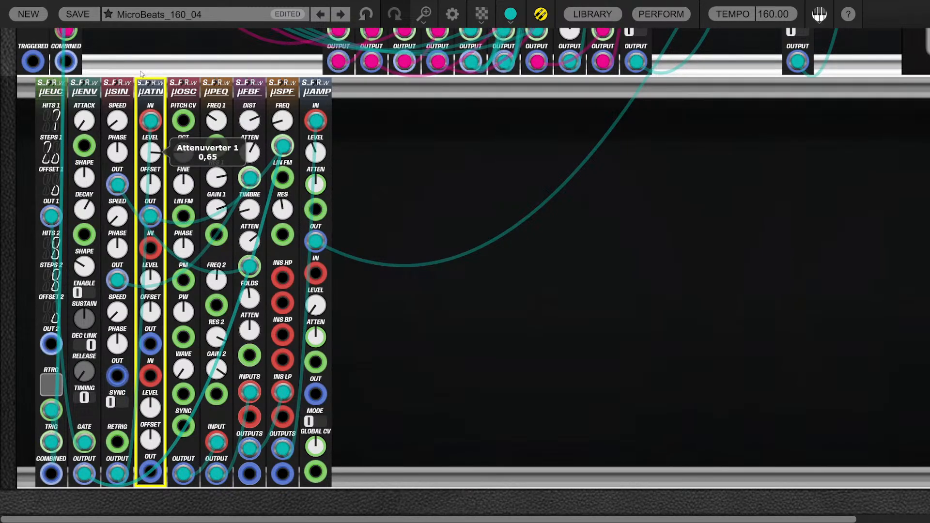
left_click(390, 181)
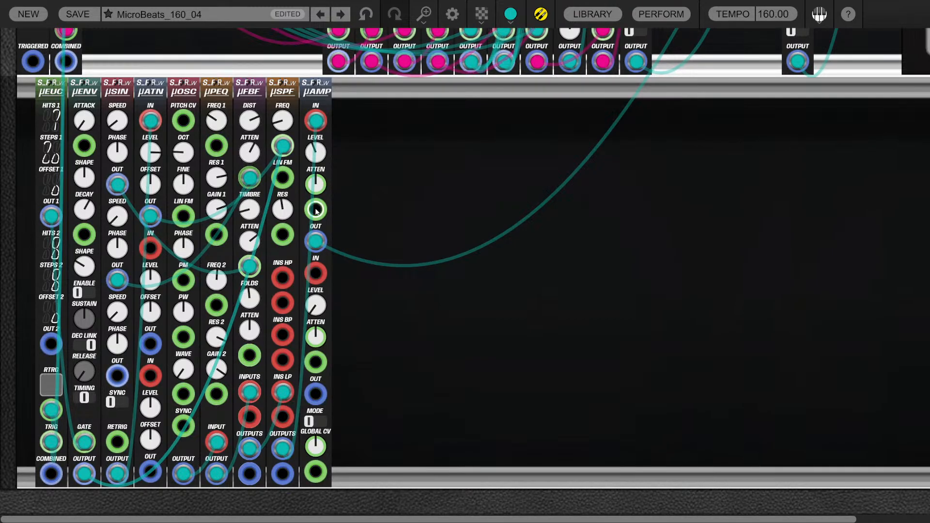
Patch the µENV output to the first µAMP Level CV input, raise its attenuverter and turn the channel's Level fully down
left_click_drag(316, 214, 85, 474)
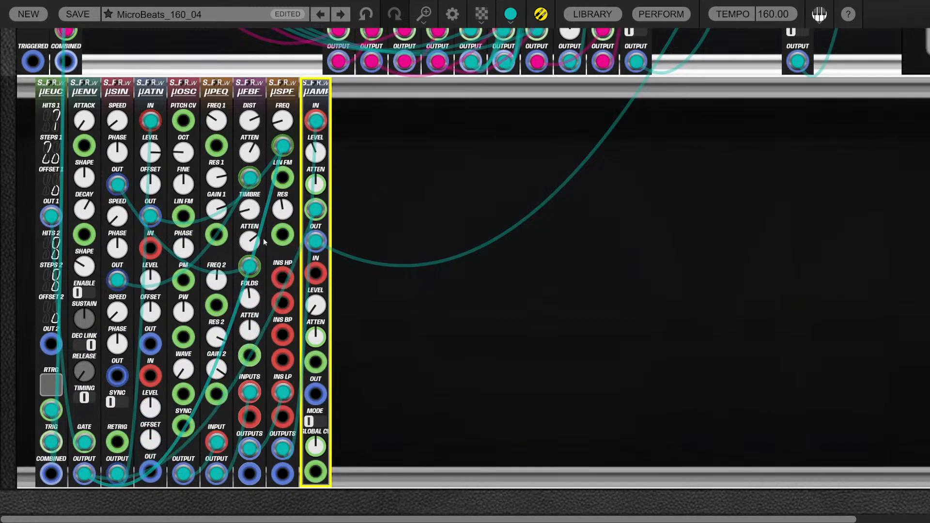
left_click_drag(315, 184, 319, 249)
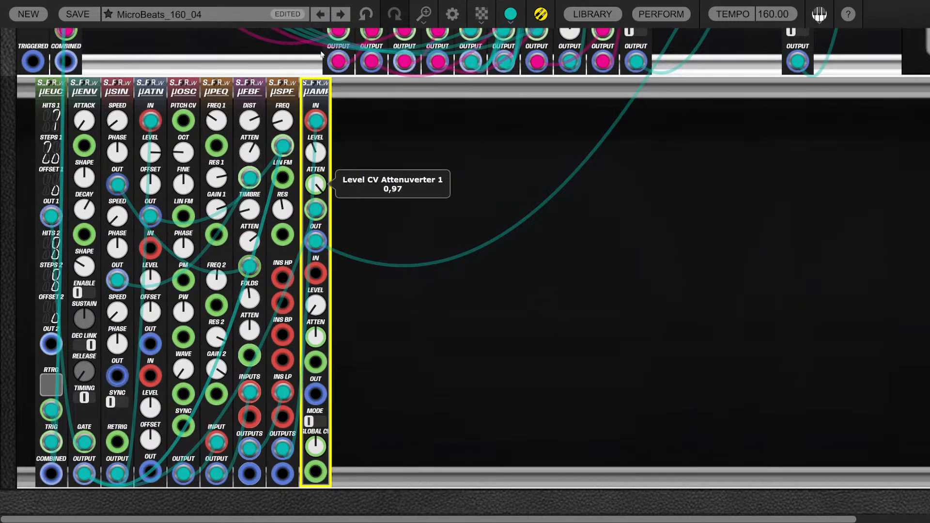
left_click_drag(316, 153, 351, 359)
left_click_drag(315, 184, 313, 211)
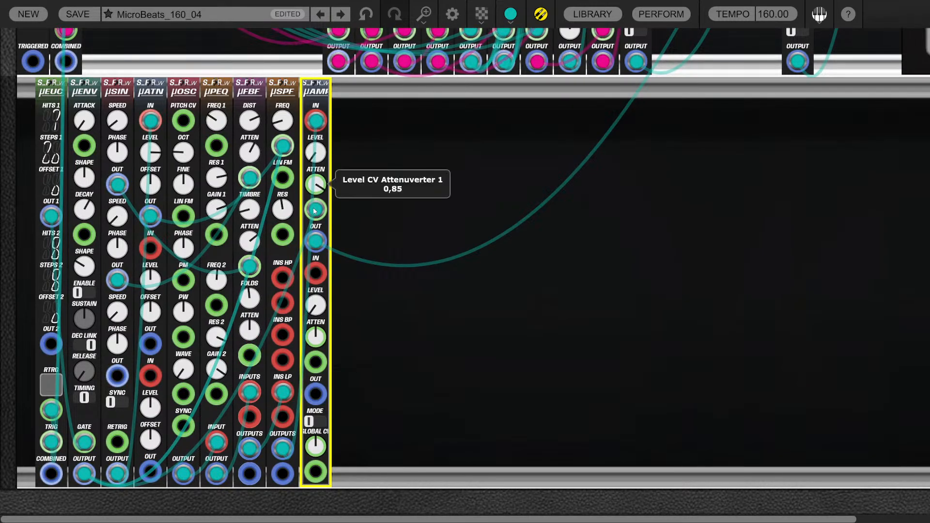
left_click(420, 239)
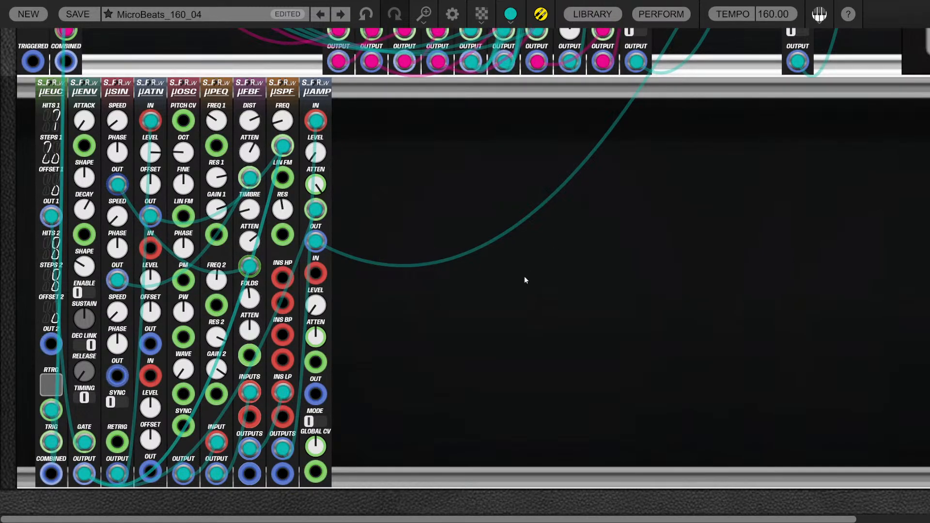
scroll(524, 281, "down", 3)
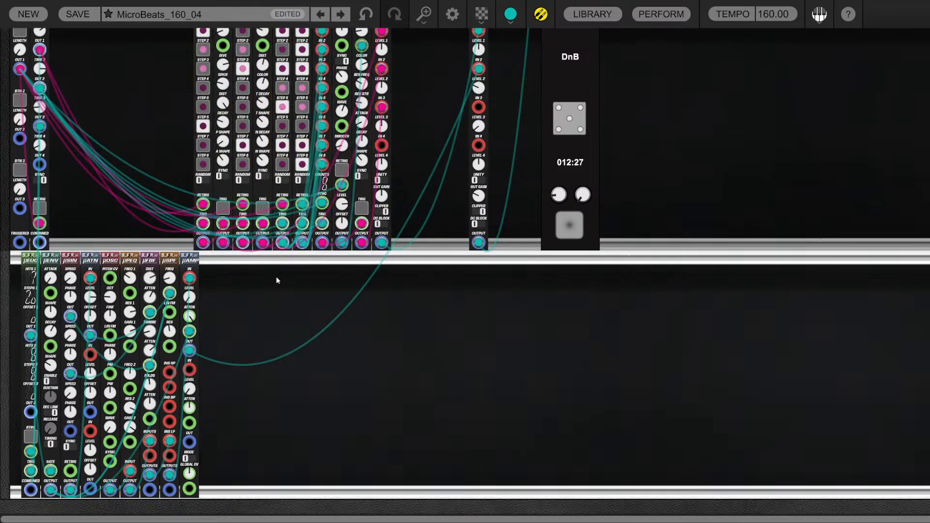
left_click_drag(327, 322, 150, 303)
left_click(276, 333)
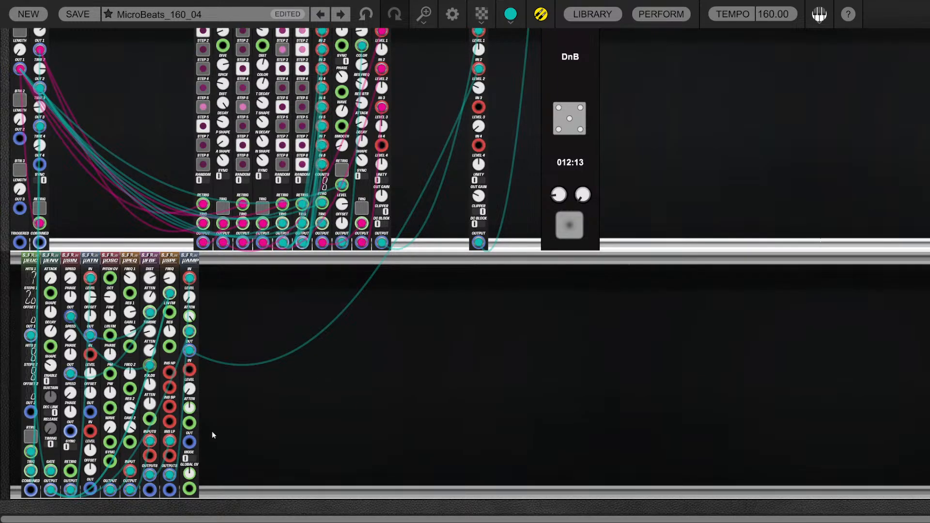
scroll(379, 401, "up", 2)
scroll(431, 390, "down", 4)
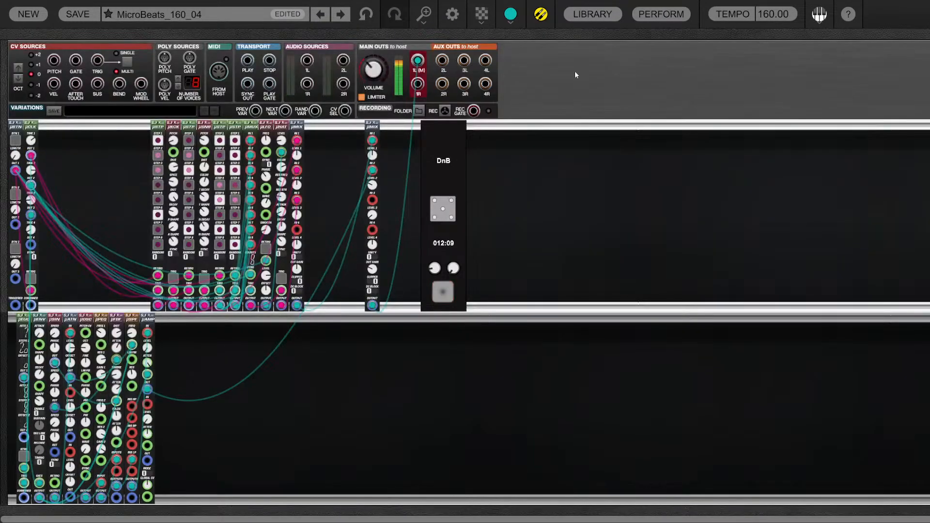
Add a Micro CV Sequencer at the start of the lower row, before µEUC, and close the library
left_click(592, 14)
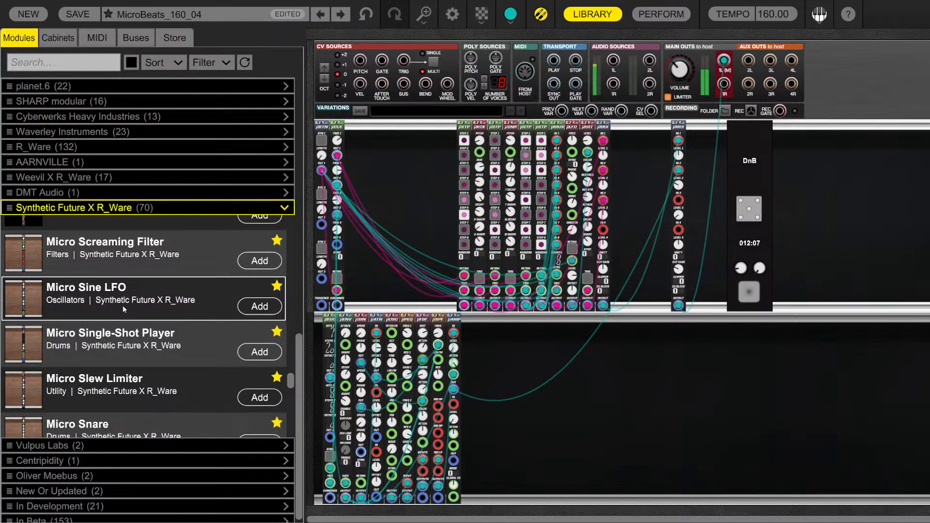
scroll(123, 306, "up", 3)
scroll(125, 330, "up", 3)
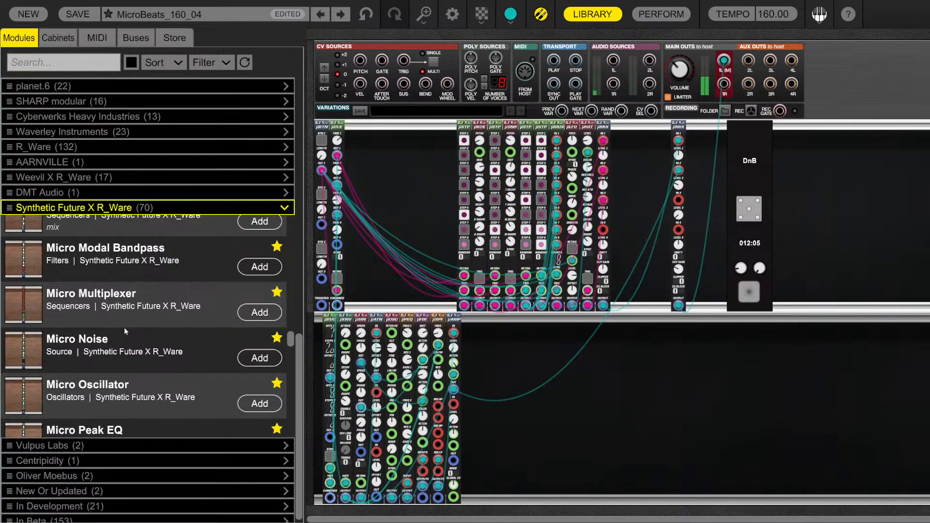
scroll(125, 332, "up", 5)
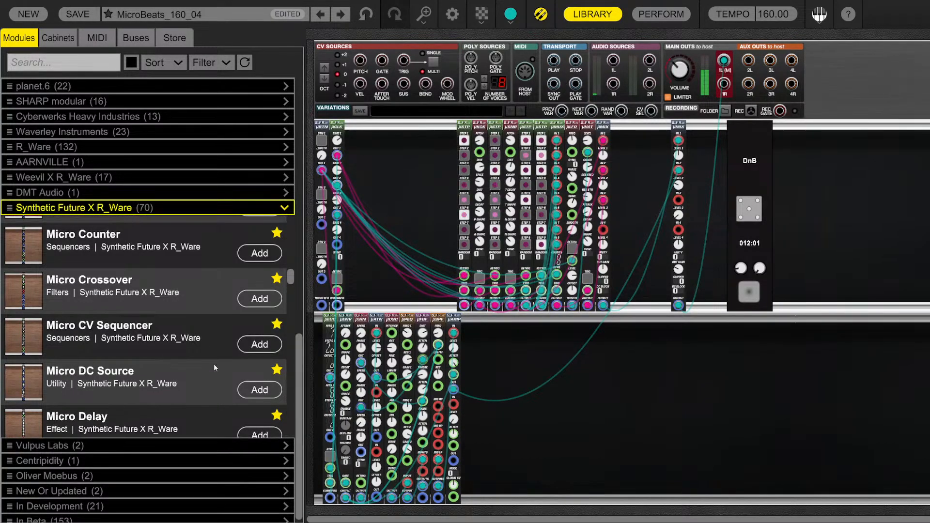
scroll(170, 363, "up", 2)
scroll(128, 349, "down", 2)
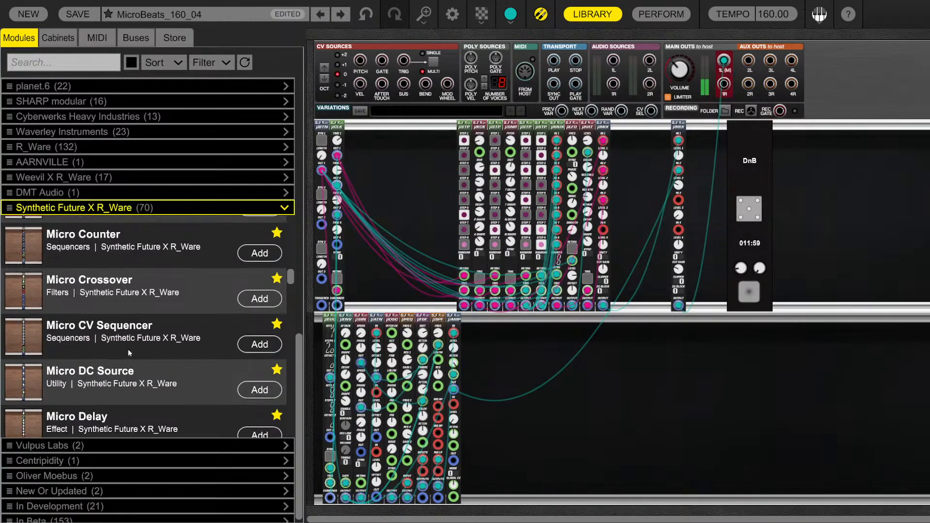
left_click_drag(106, 357, 325, 324)
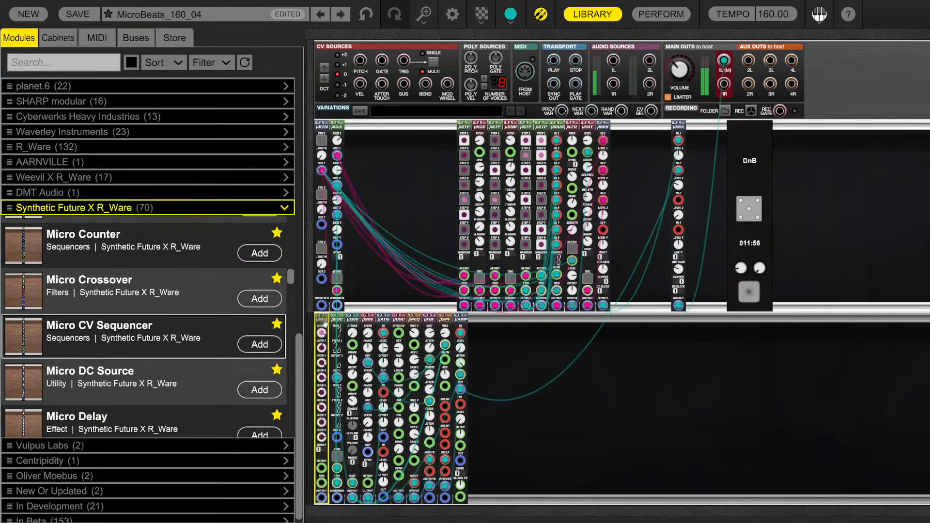
left_click(584, 17)
Set the µSEQ knob range to Quantized_Two_Octaves and patch its output to the µOSC Pitch CV input
scroll(234, 406, "up", 5)
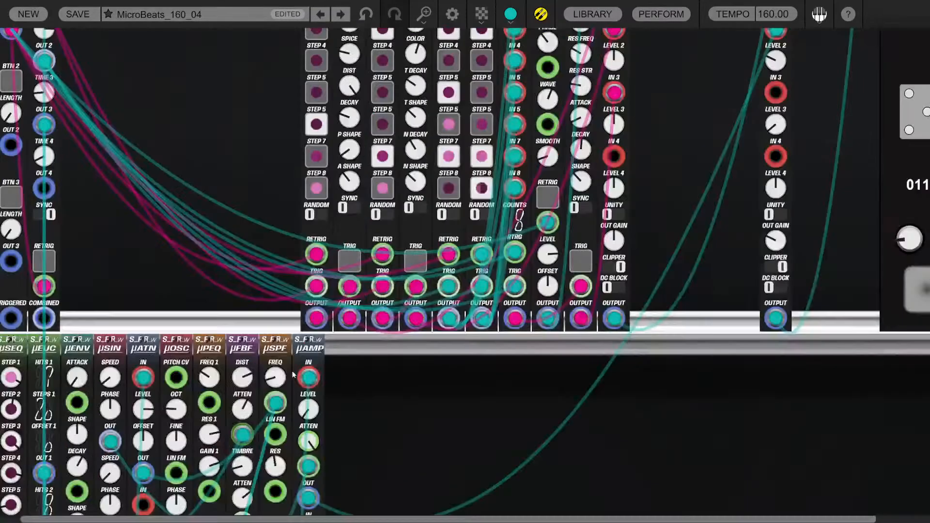
scroll(438, 312, "left", 2)
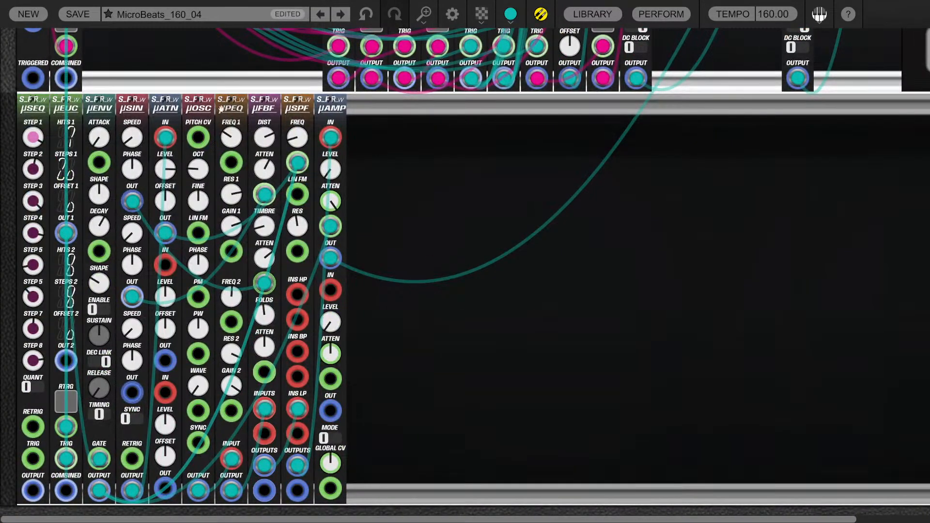
left_click(199, 156)
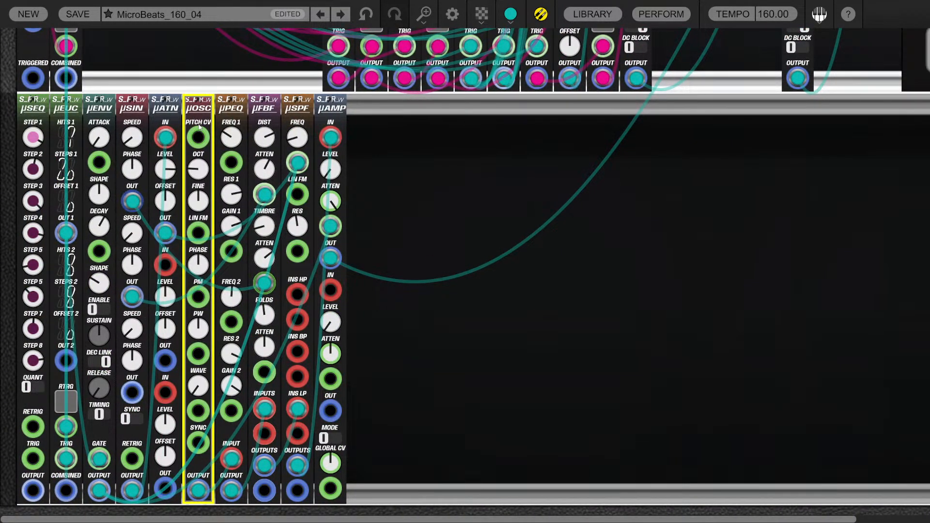
left_click(33, 386)
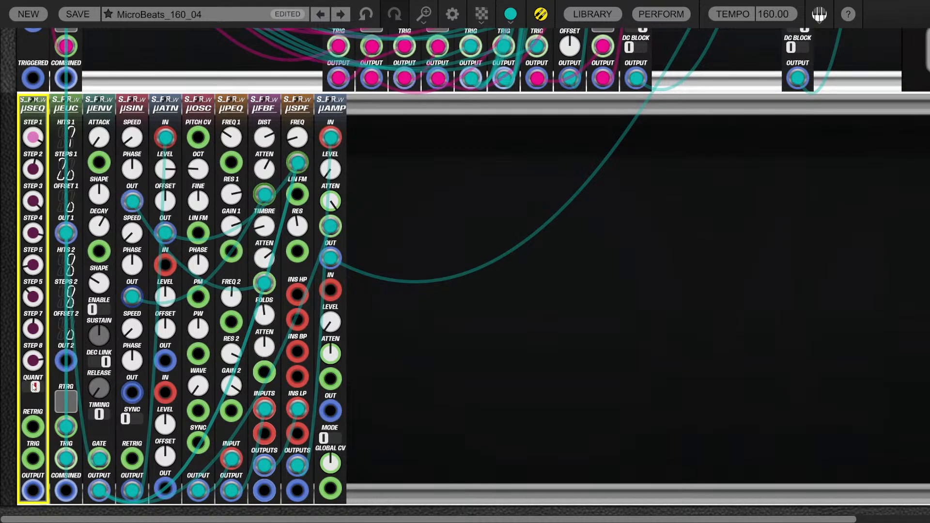
left_click(34, 386)
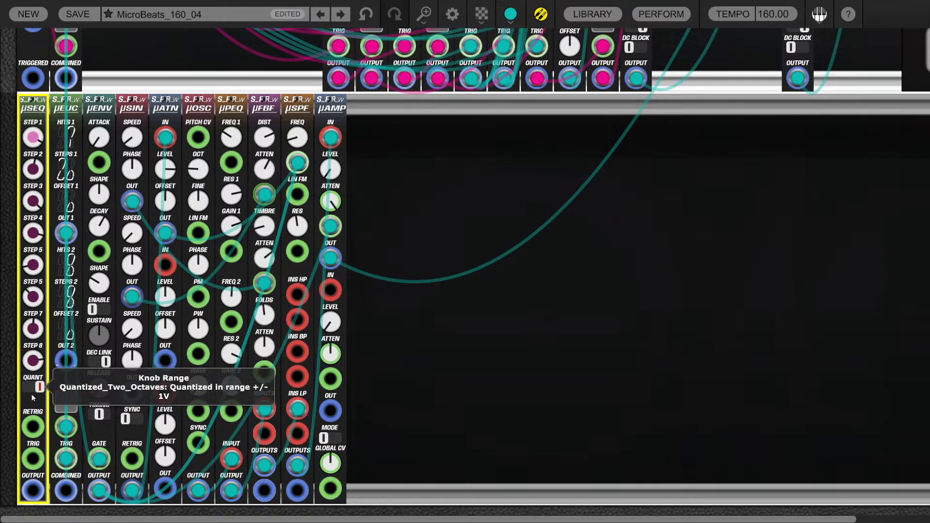
left_click_drag(33, 490, 198, 137)
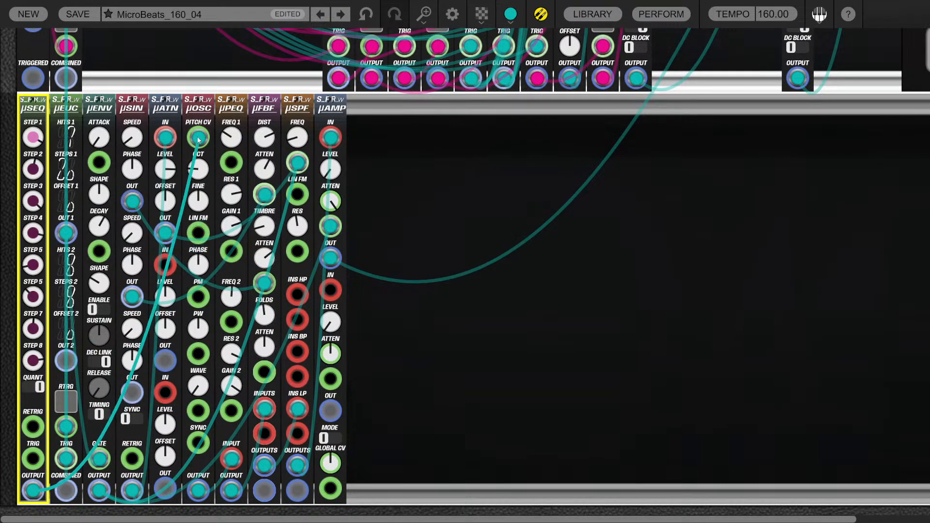
Patch the µSEQ Trig input from µEUC Out 1 and its Retrig input from Out 3 of the upper row's clock module
left_click_drag(31, 454, 61, 442)
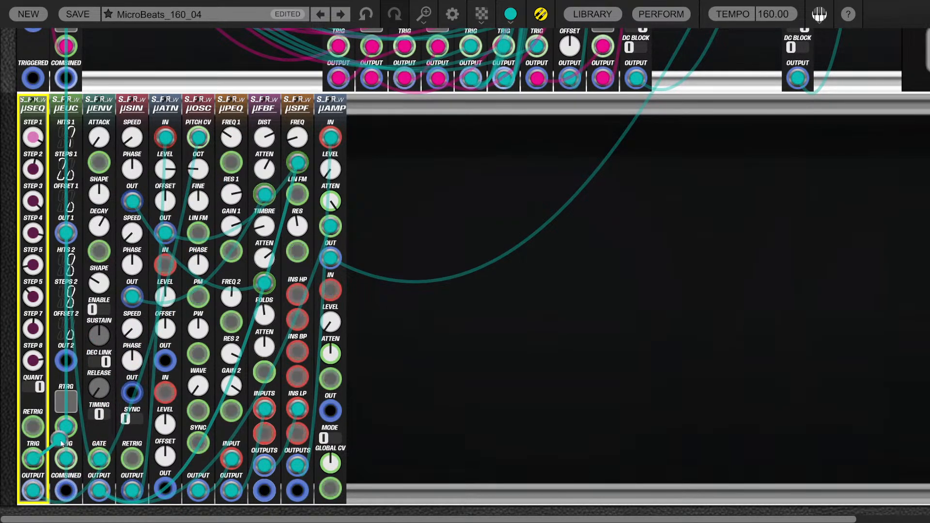
left_click_drag(68, 498, 67, 223)
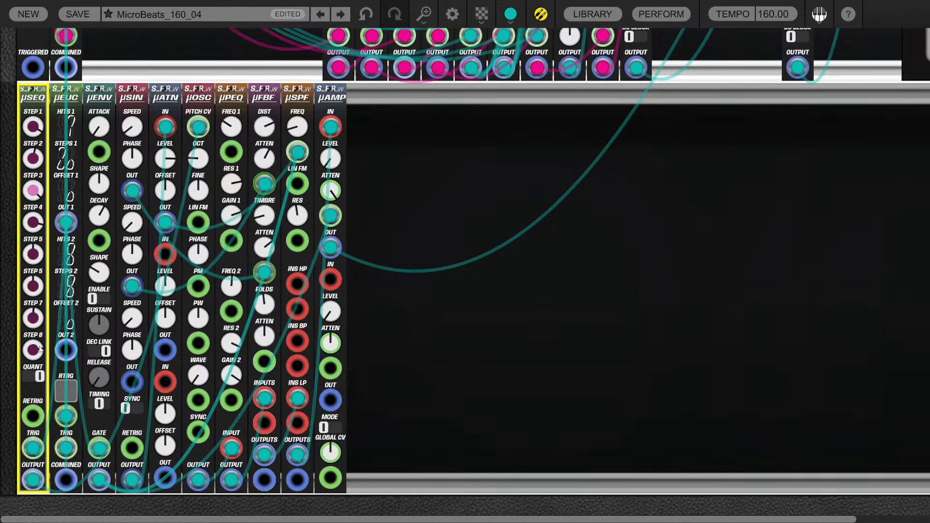
left_click_drag(33, 416, 66, 151)
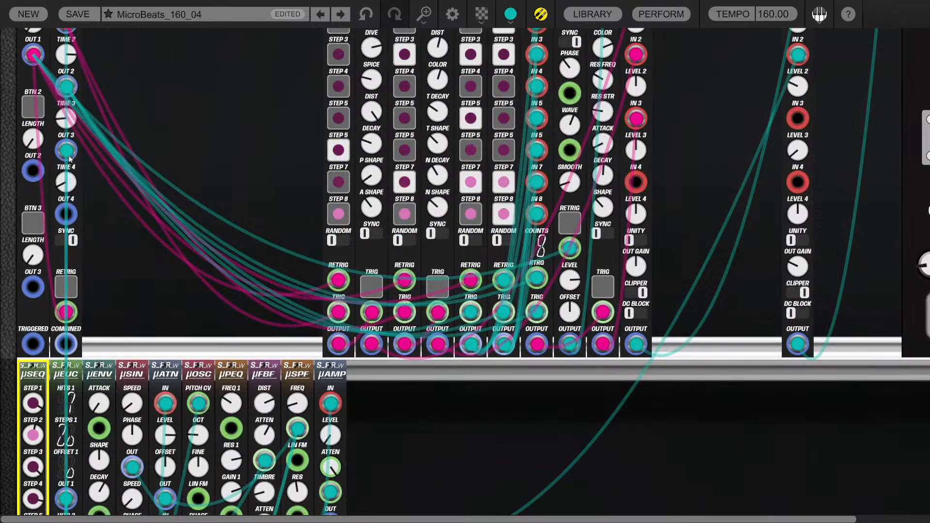
scroll(82, 162, "down", 5)
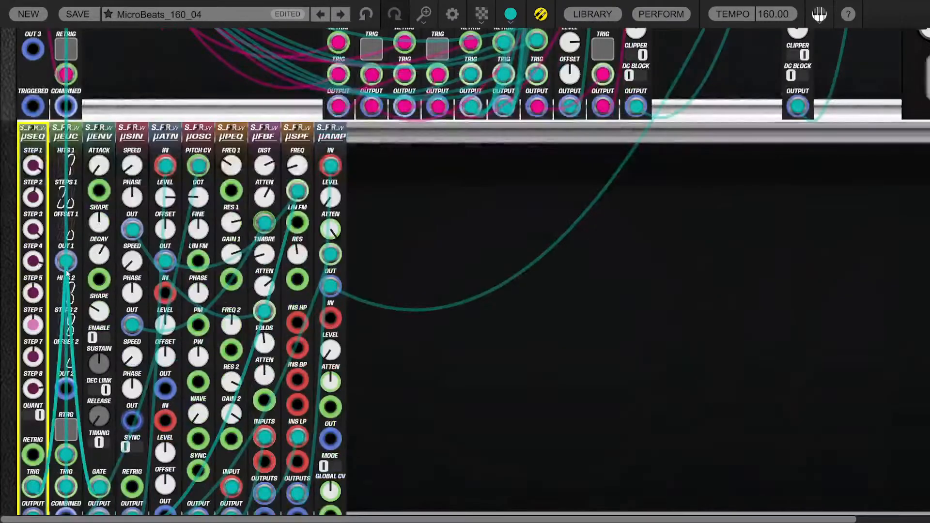
left_click_drag(33, 455, 71, 225)
scroll(242, 256, "down", 7)
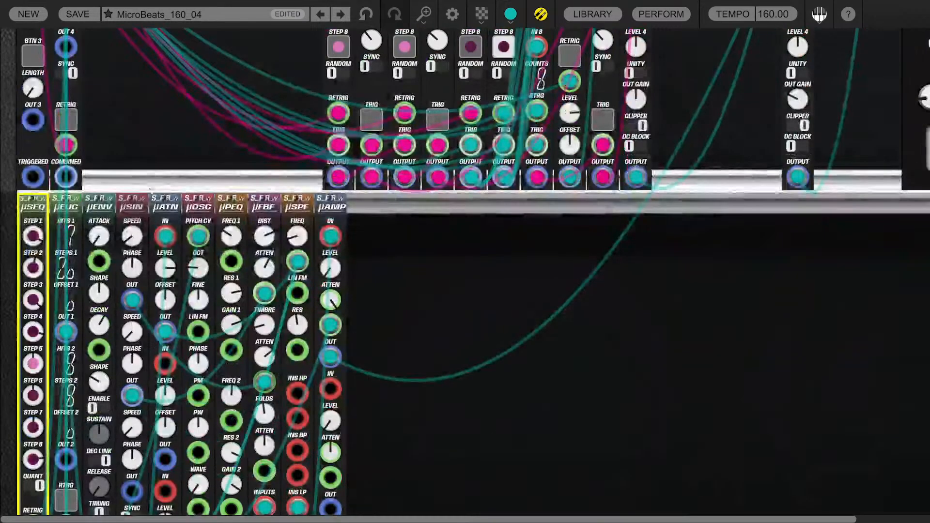
left_click(475, 283)
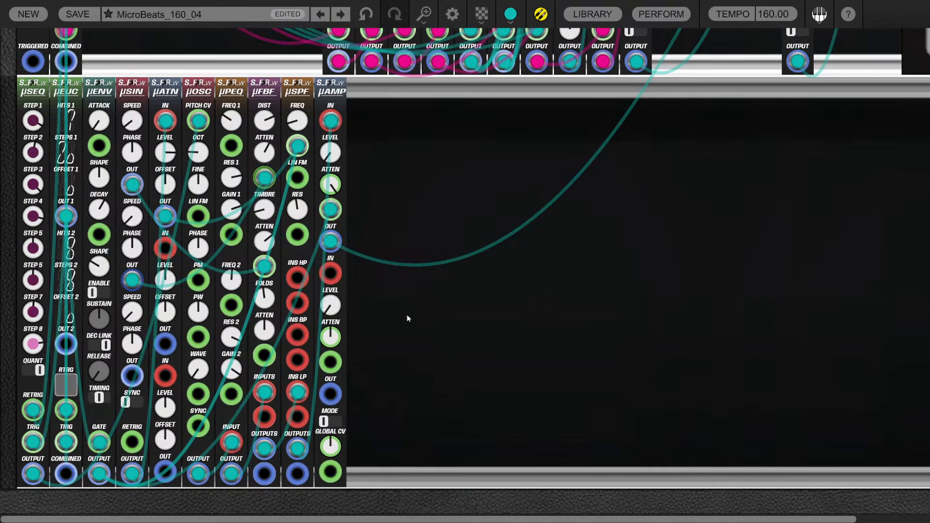
left_click(44, 315)
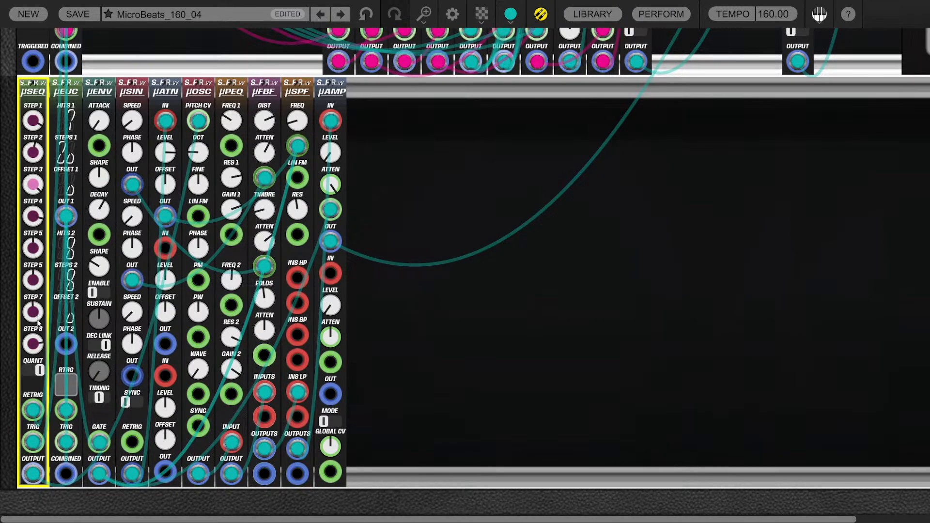
left_click(405, 353)
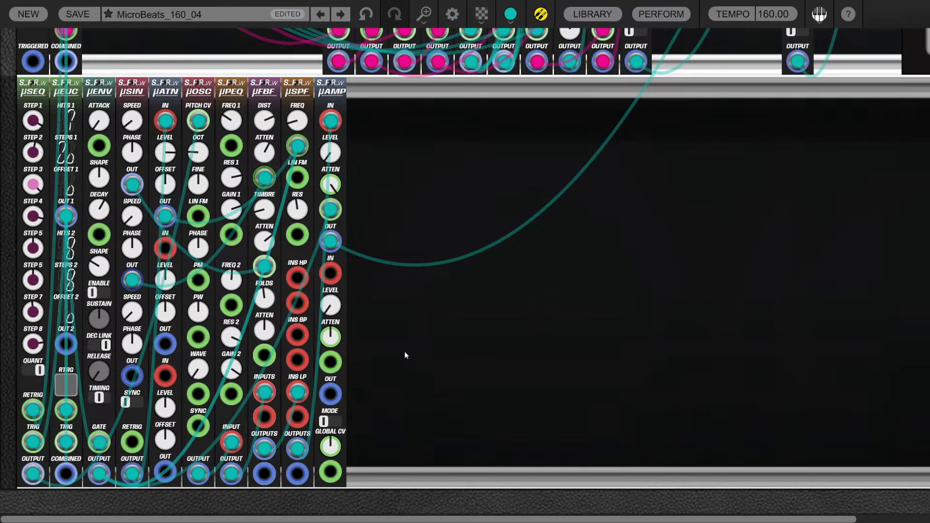
Add a second Micro CV Sequencer to the lower row, leaving a small gap after µAMP
scroll(447, 161, "down", 2)
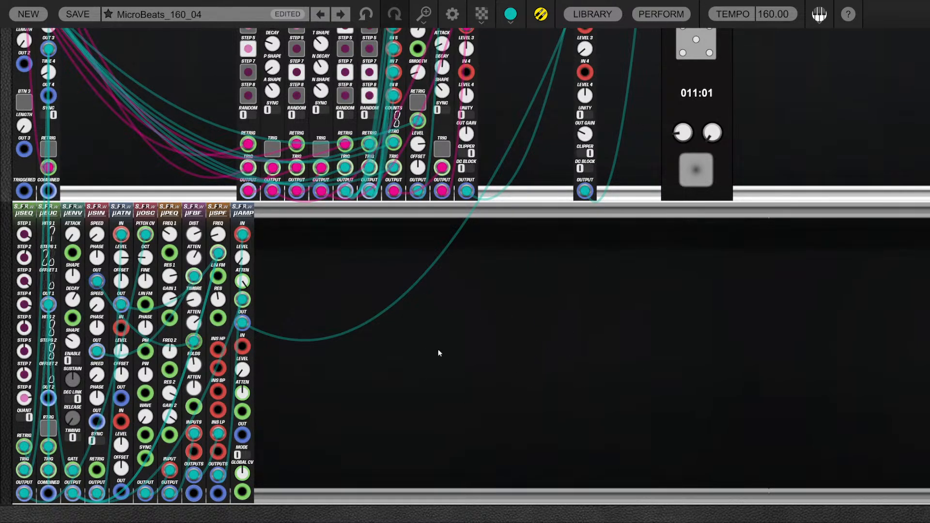
left_click(585, 16)
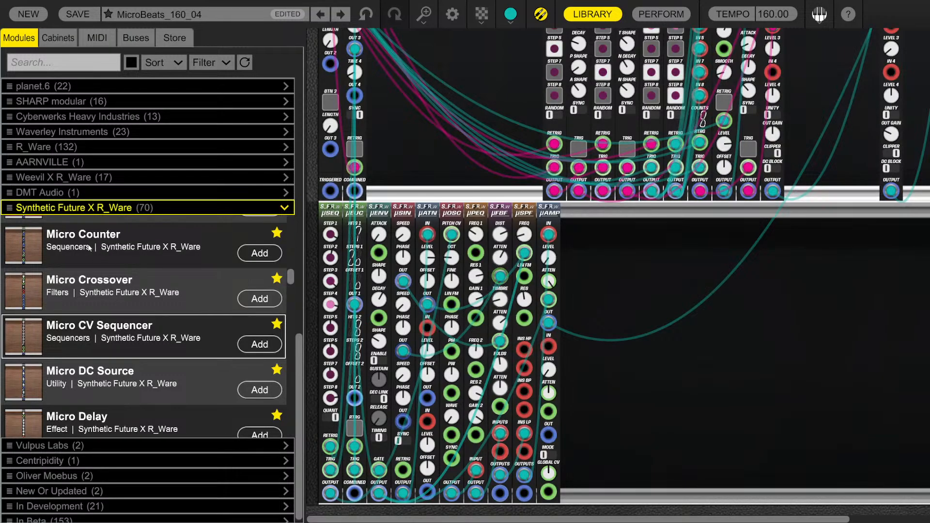
left_click_drag(128, 338, 146, 292)
scroll(146, 292, "up", 5)
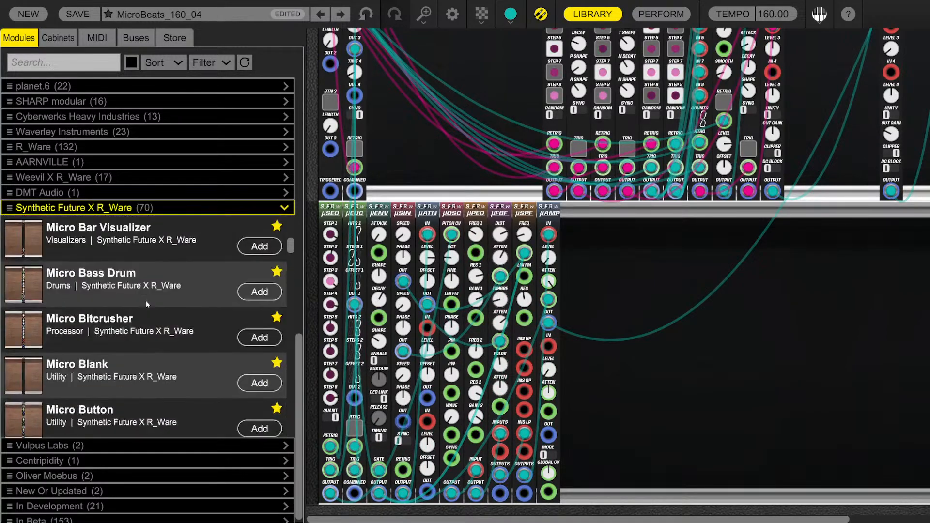
scroll(146, 305, "down", 3)
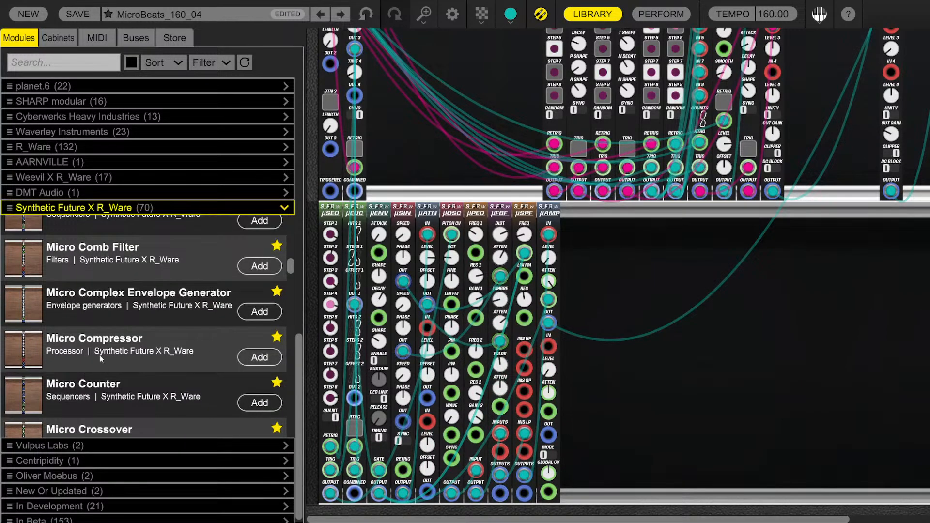
scroll(112, 276, "down", 3)
left_click_drag(112, 334, 617, 330)
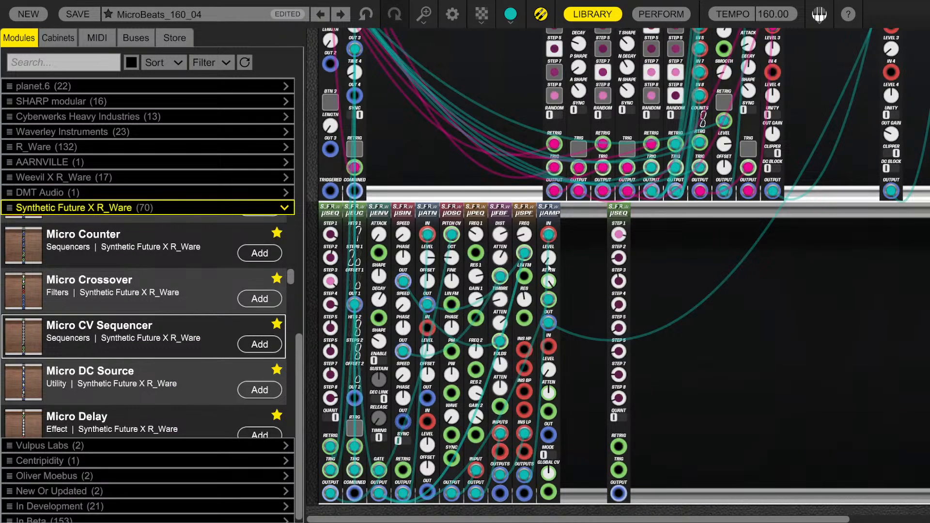
Add a Micro Delay after the second µSEQ and insert a Micro AD Envelope between the two modules
mouse_move(548, 268)
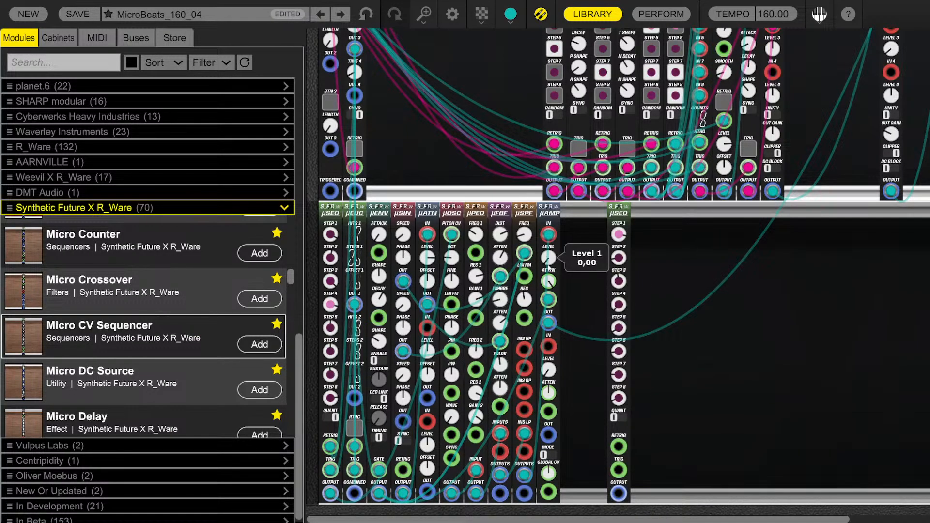
double_click(182, 419)
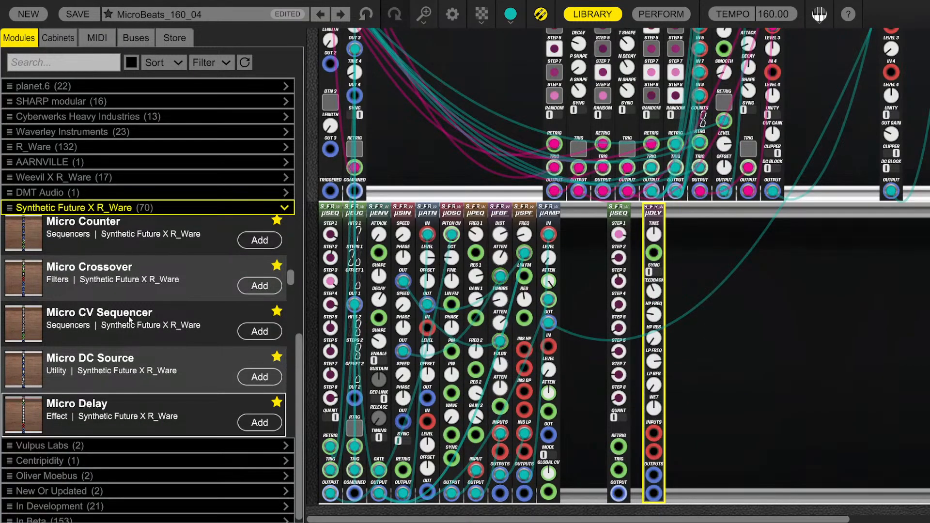
scroll(131, 320, "down", 3)
scroll(137, 322, "down", 3)
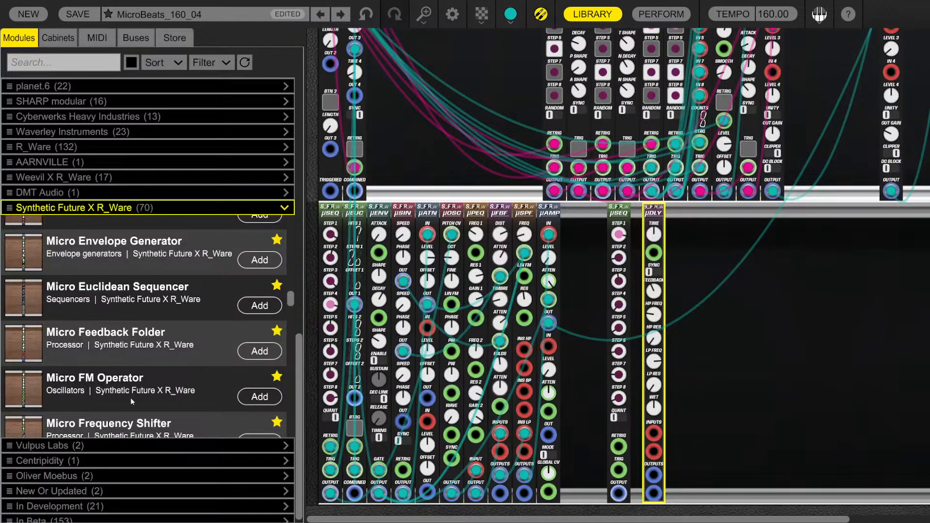
left_click_drag(167, 258, 116, 291)
scroll(134, 324, "up", 12)
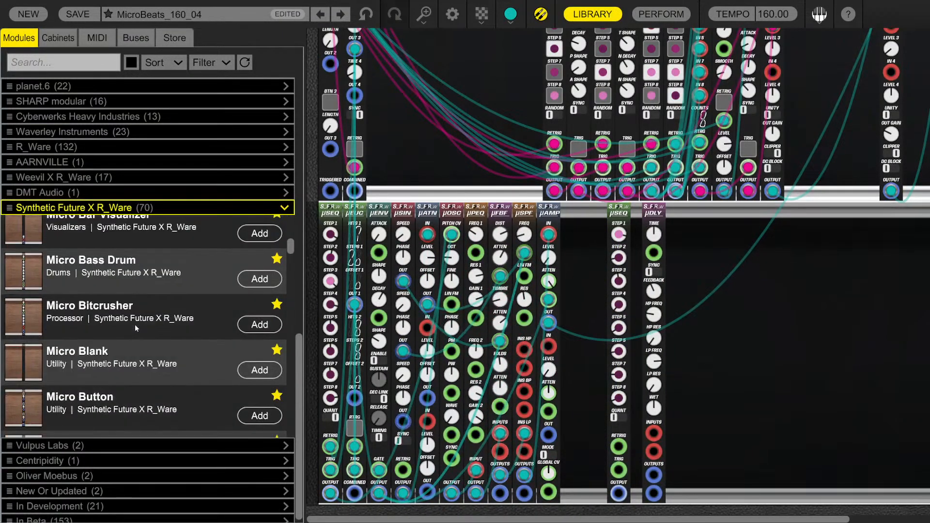
scroll(101, 305, "up", 3)
scroll(99, 246, "up", 3)
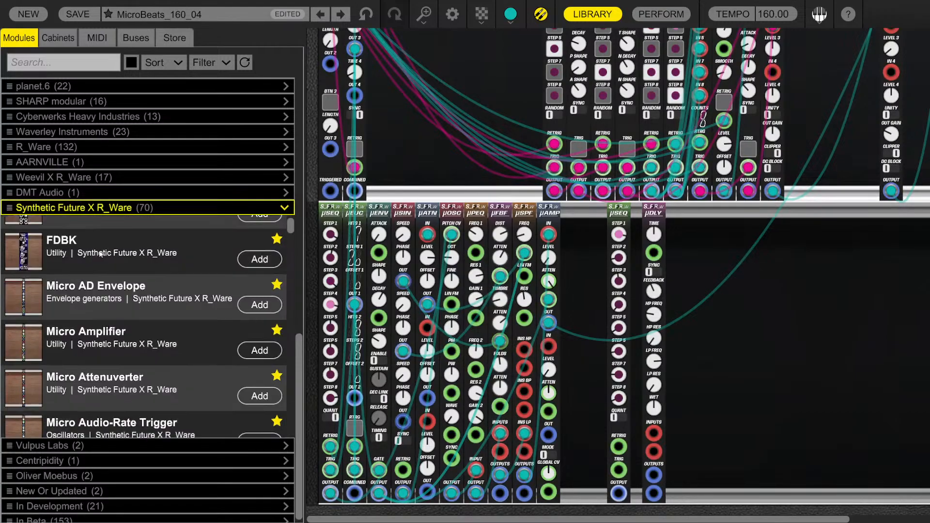
left_click_drag(99, 291, 687, 244)
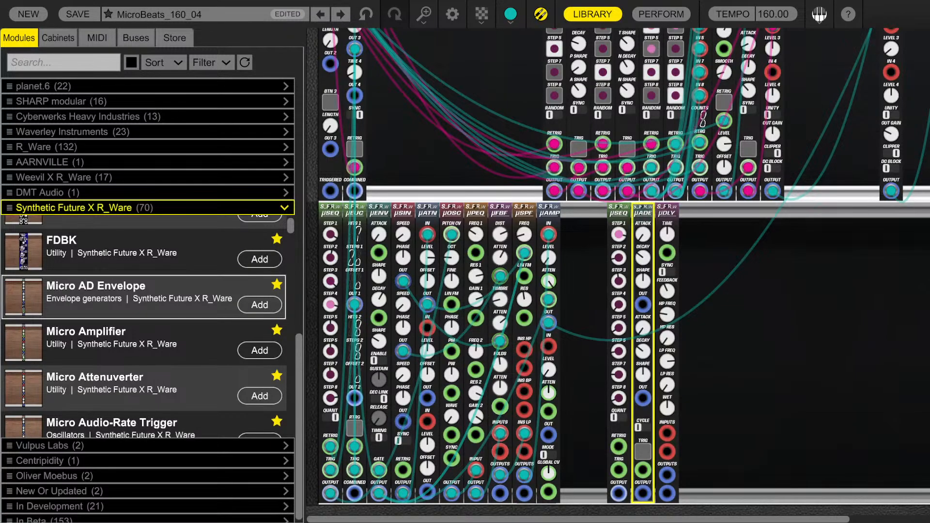
Add a Micro Bitcrusher directly after µDLY in the lower row
scroll(185, 341, "down", 7)
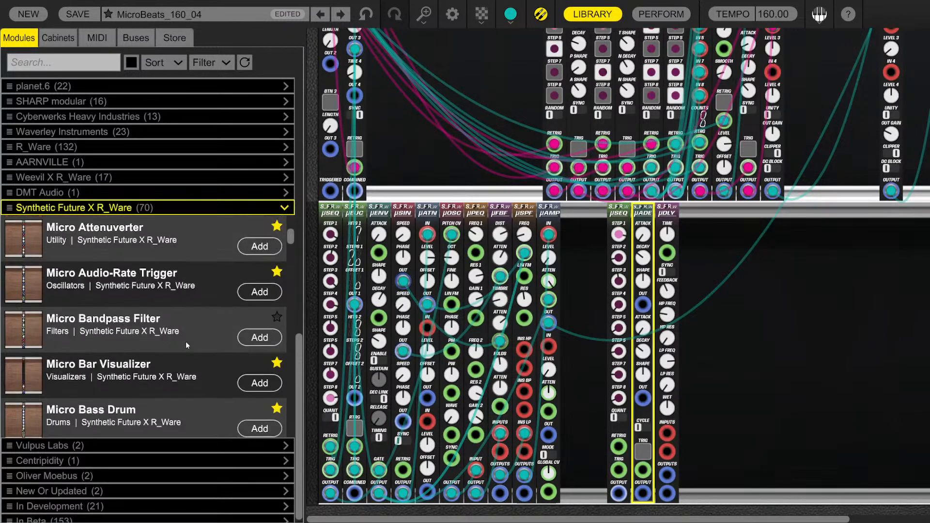
scroll(170, 277, "down", 4)
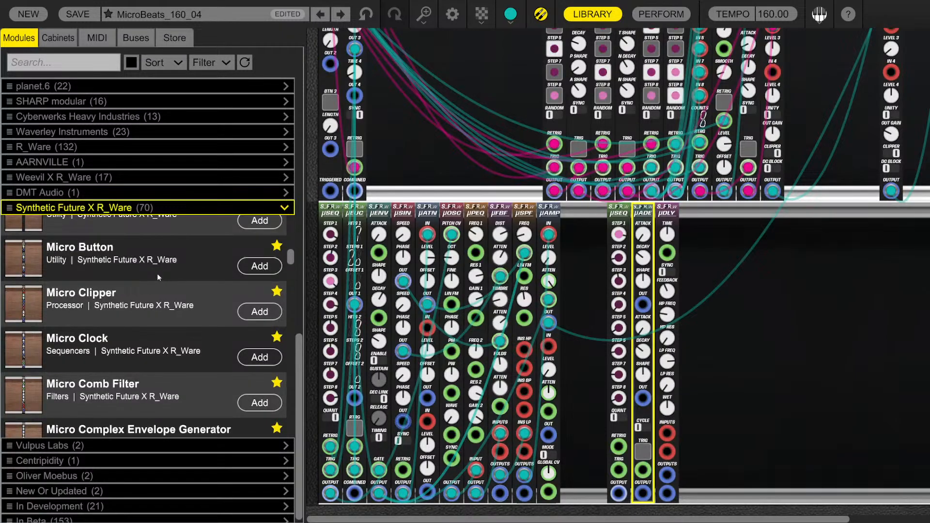
scroll(157, 274, "up", 4)
left_click_drag(91, 319, 698, 310)
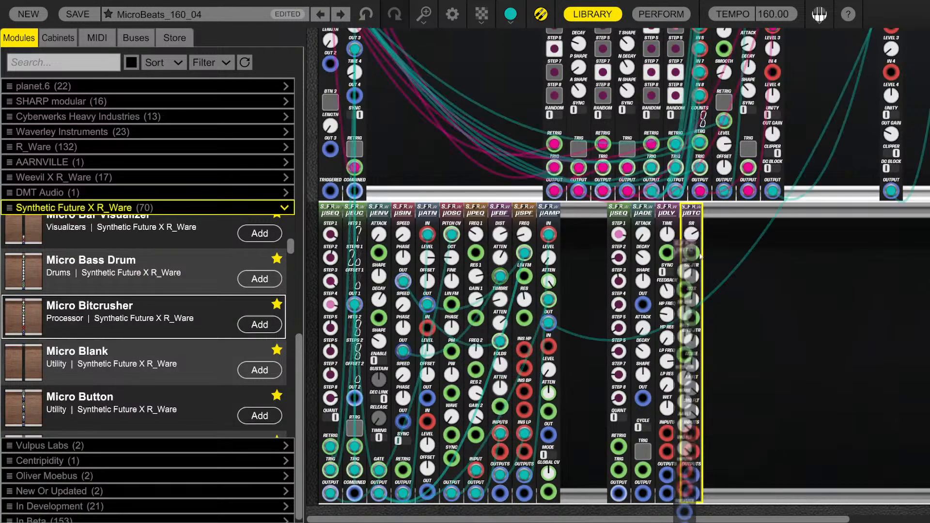
scroll(166, 318, "down", 9)
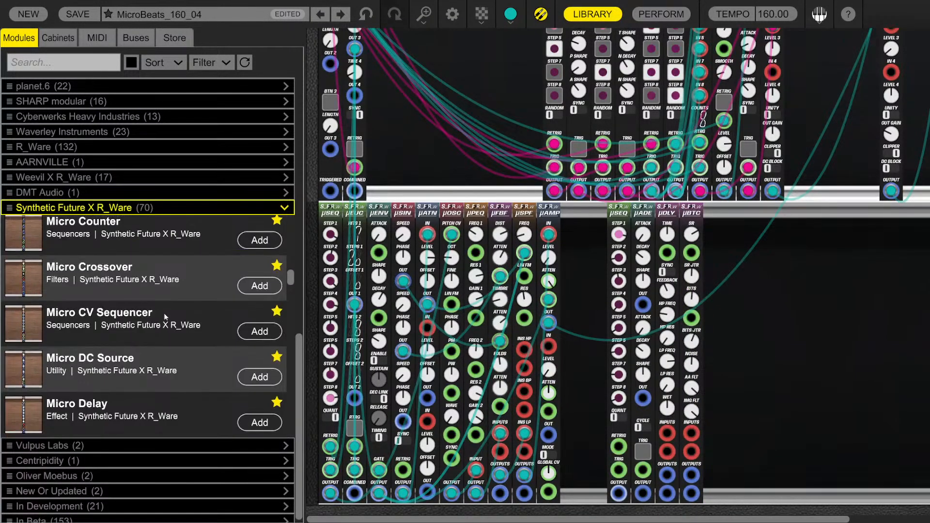
scroll(165, 318, "down", 3)
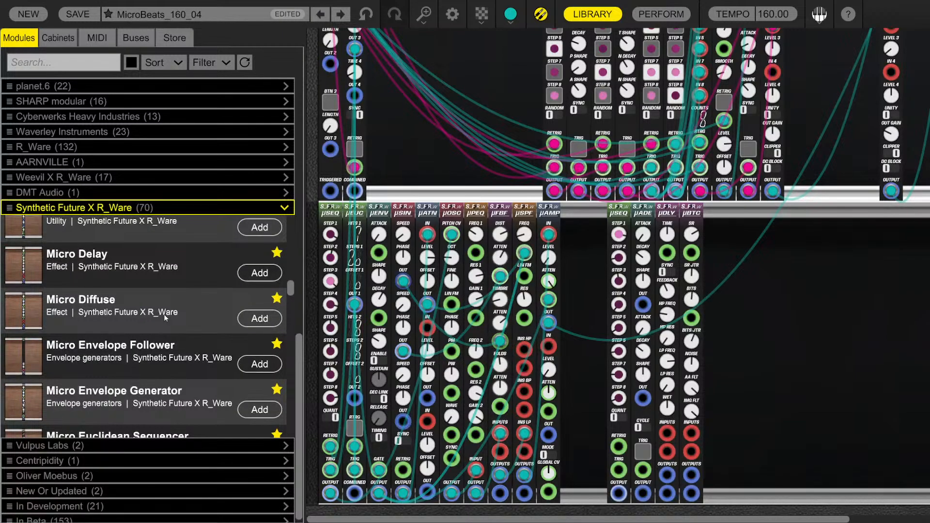
Examine the Micro Bitcrusher's sample rate control and the CV input beneath it
left_click(682, 250)
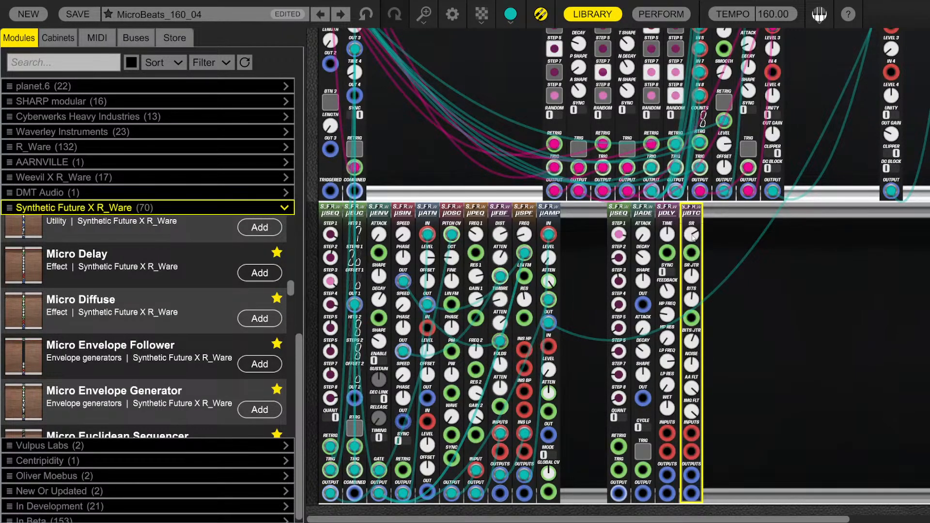
left_click_drag(692, 236, 707, 281)
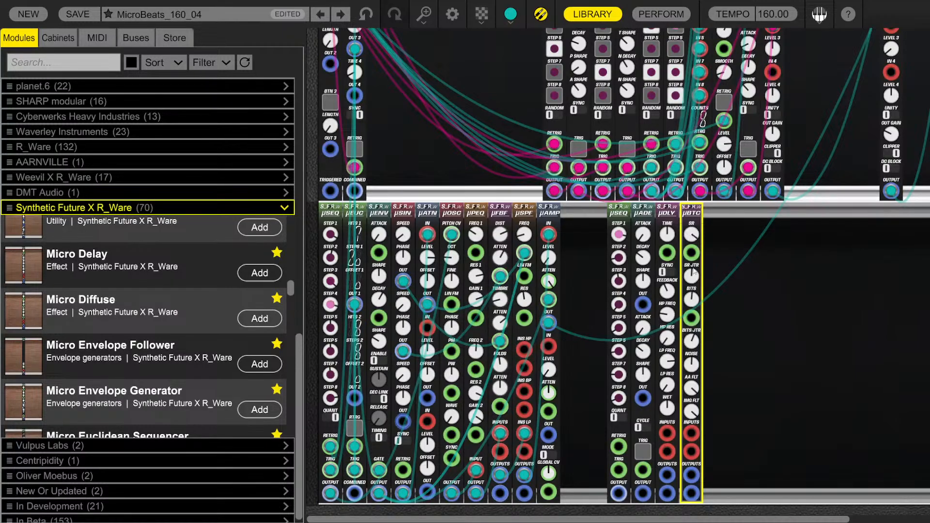
mouse_move(692, 236)
left_mouse_down()
mouse_move(695, 339)
mouse_move(694, 234)
left_mouse_up()
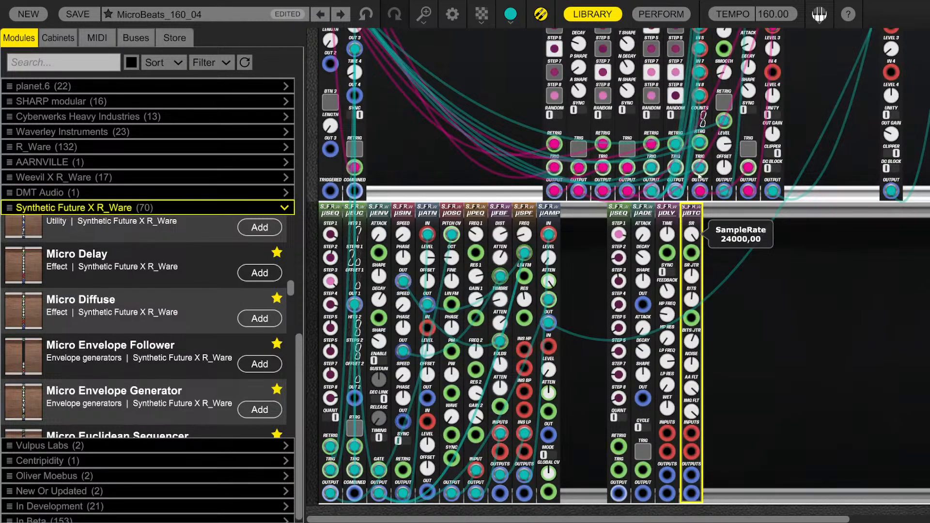
left_click_drag(698, 177, 698, 299)
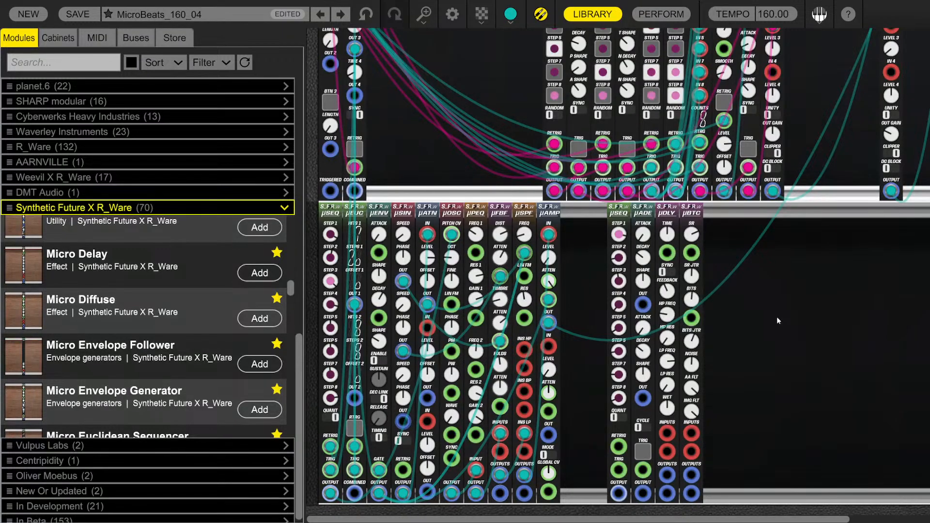
left_click(691, 234)
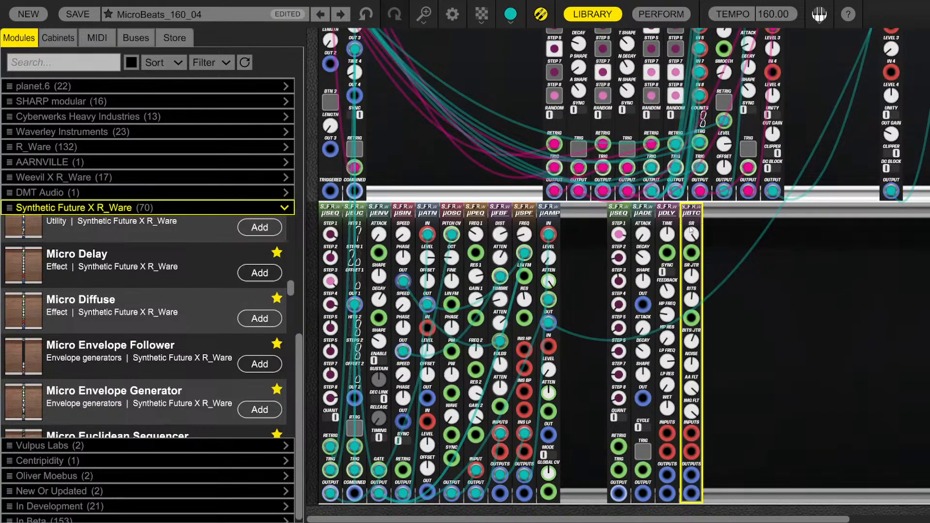
left_click_drag(691, 230, 687, 337)
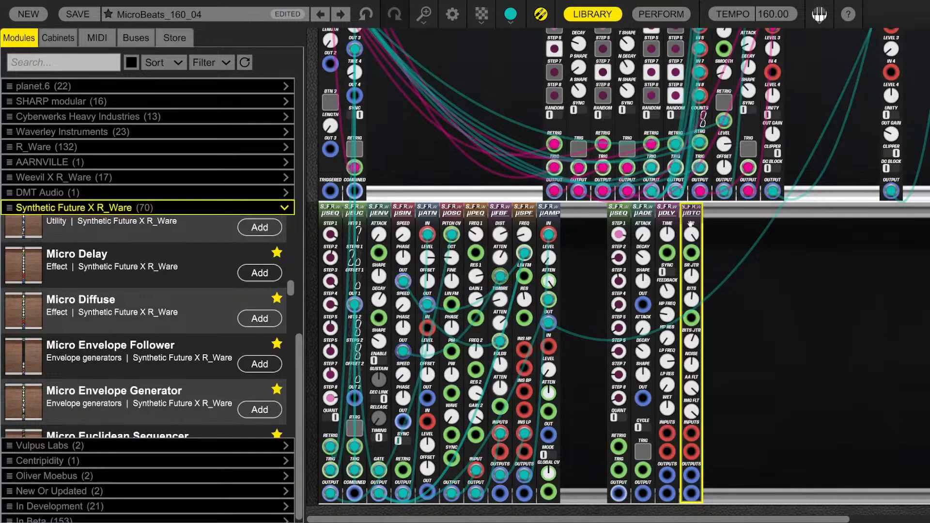
mouse_move(691, 234)
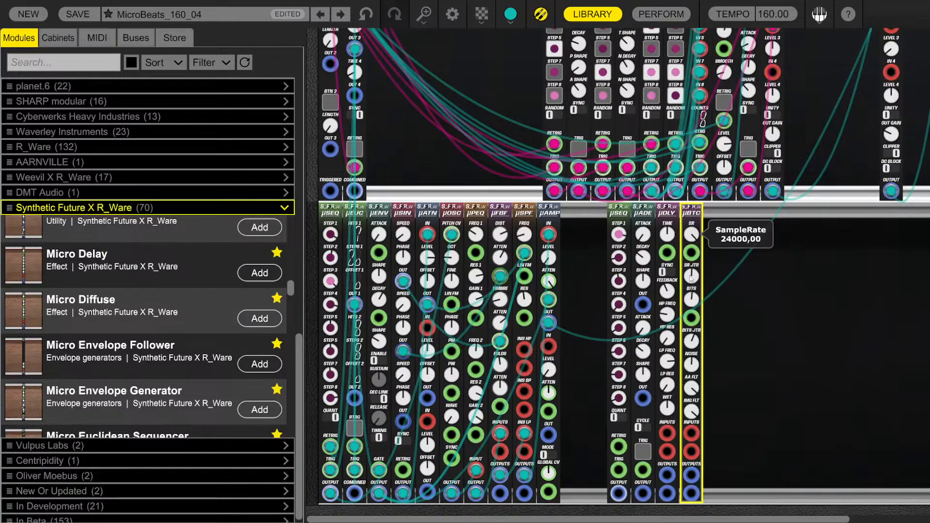
left_click_drag(691, 235, 705, 193)
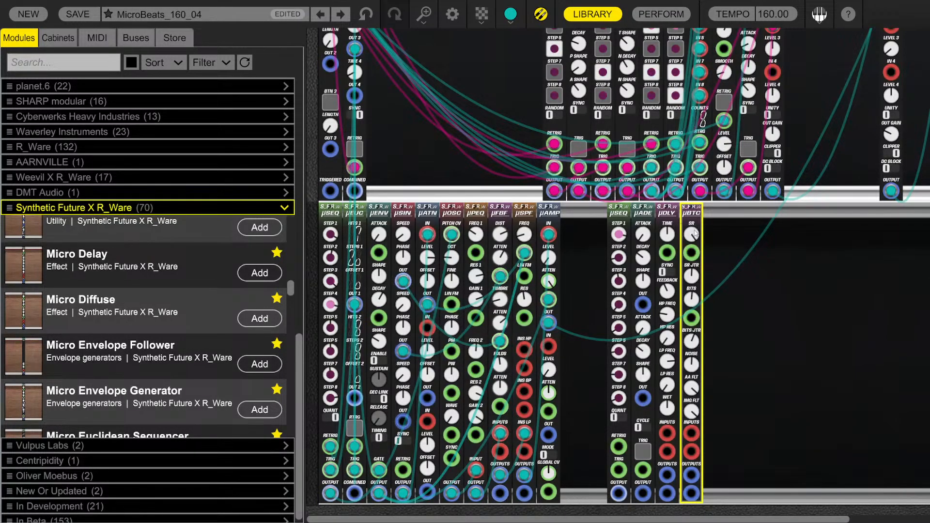
left_click_drag(695, 234, 696, 212)
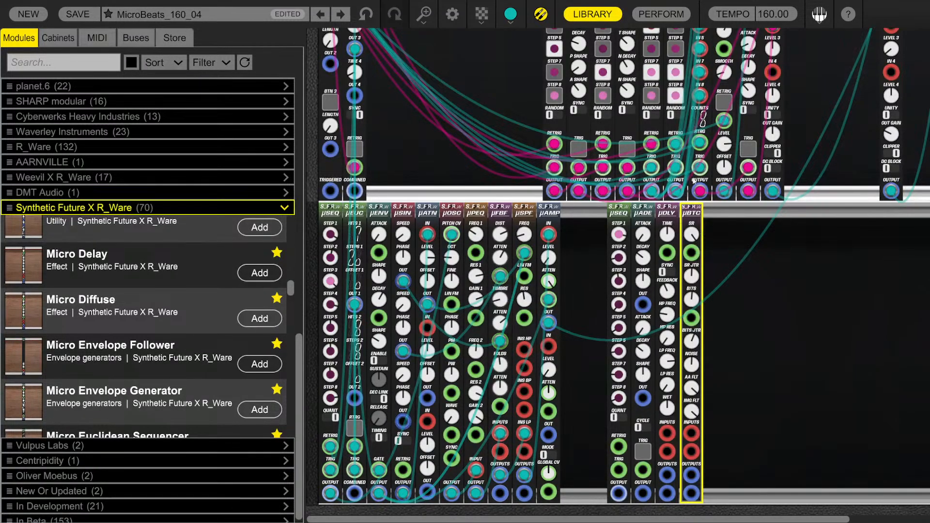
mouse_move(692, 251)
left_mouse_down()
mouse_move(680, 242)
mouse_move(688, 240)
left_mouse_up()
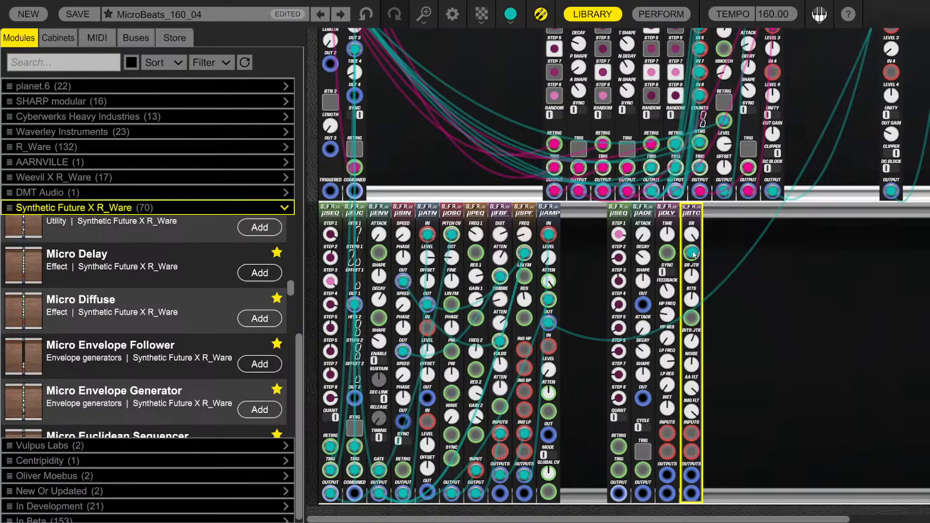
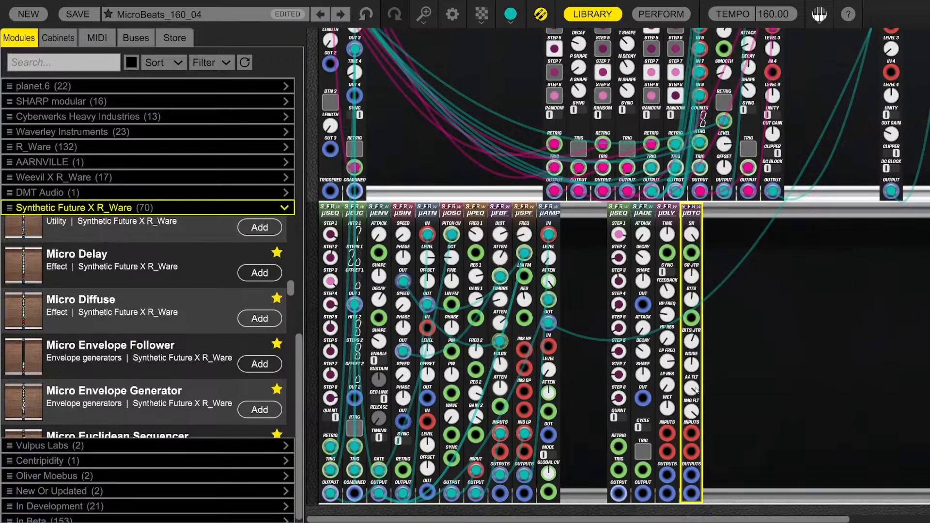
Examine the Micro Bitcrusher's noise, bits jitter, AA filter and images filter controls, along with its outputs
left_click_drag(689, 361, 696, 332)
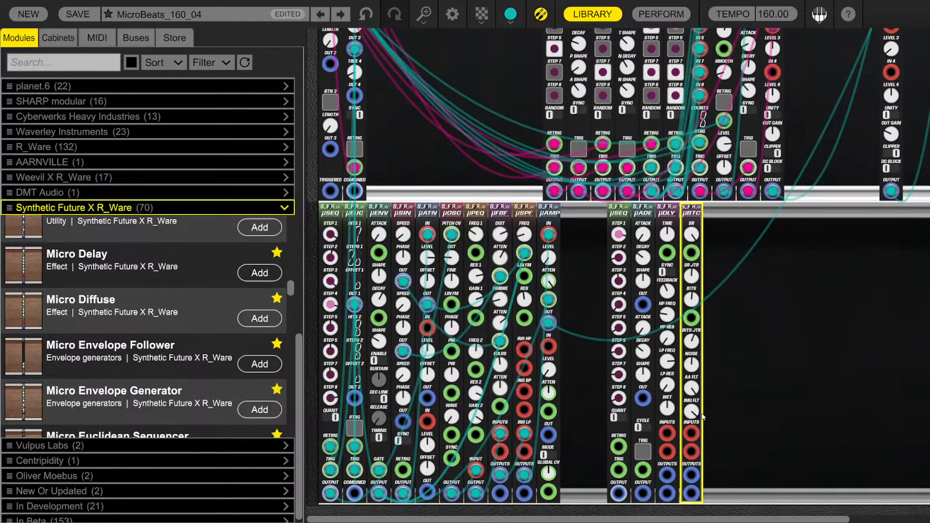
left_click_drag(691, 412, 708, 350)
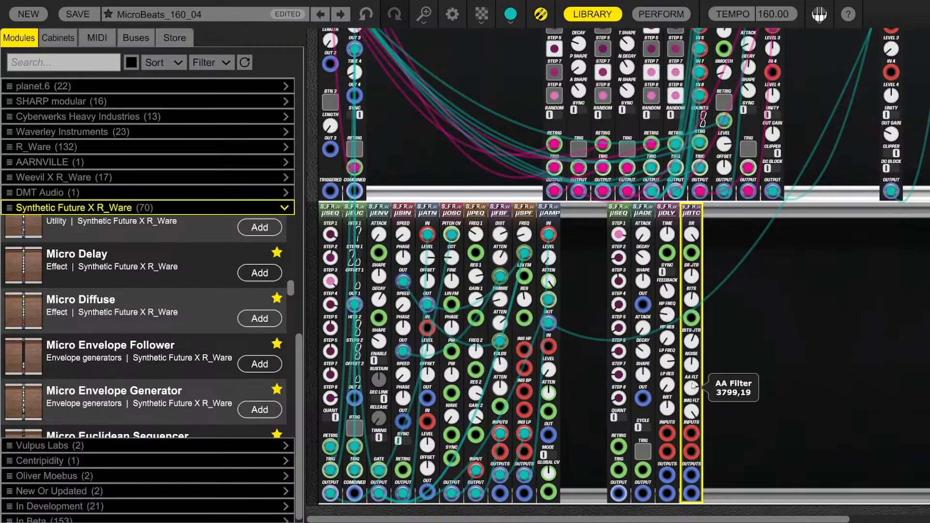
mouse_move(690, 378)
left_mouse_down()
mouse_move(689, 368)
mouse_move(691, 394)
left_mouse_up()
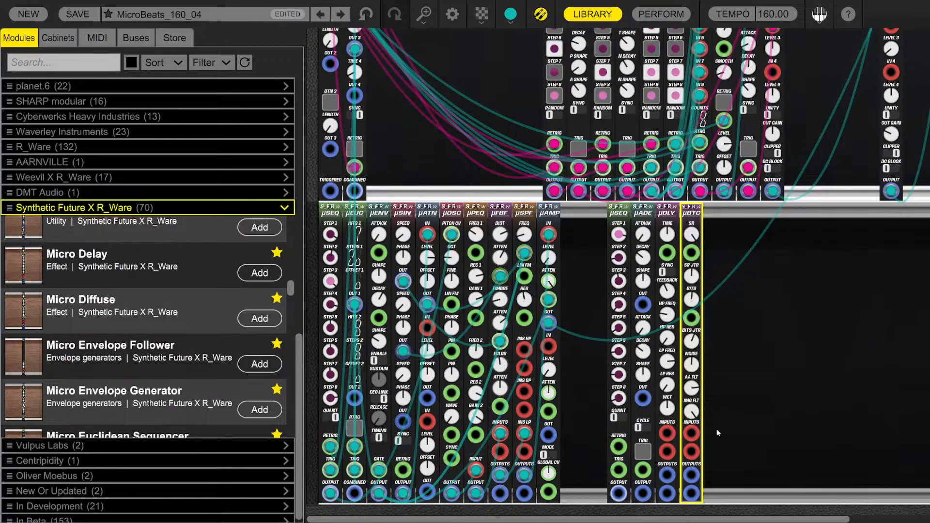
left_click_drag(696, 471, 710, 488)
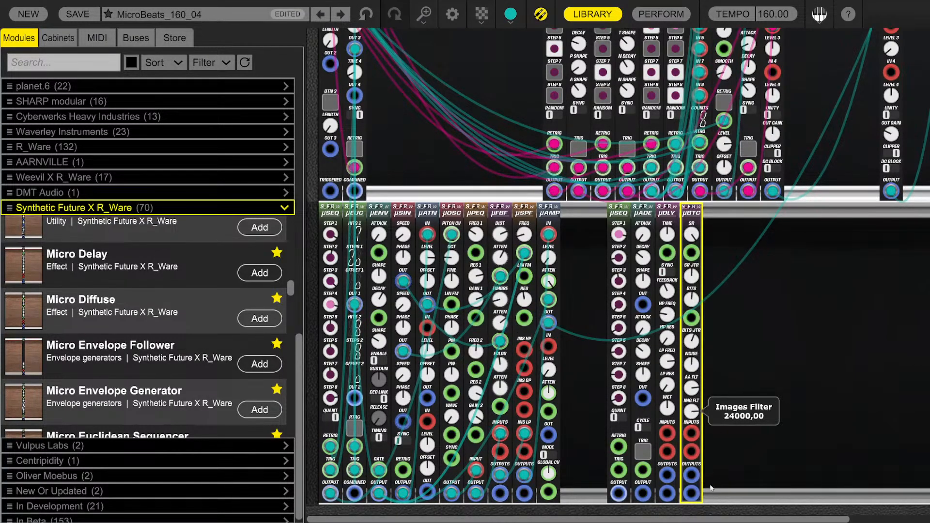
left_click_drag(719, 418, 713, 324)
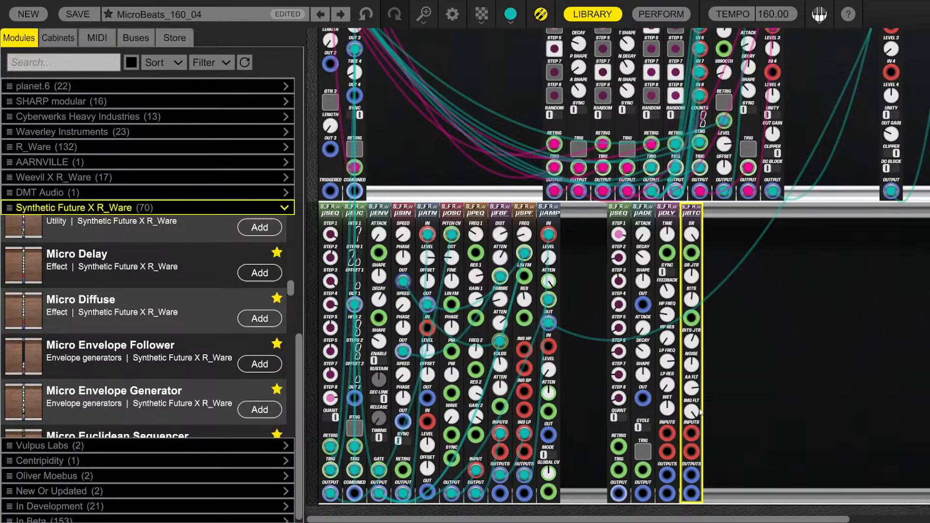
left_click_drag(699, 389, 700, 314)
left_click_drag(700, 429, 708, 262)
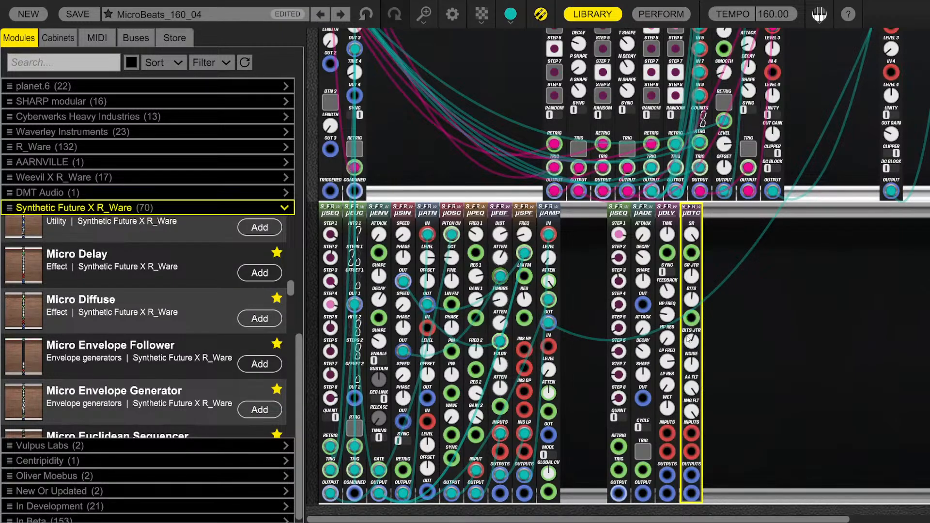
left_click_drag(693, 341, 707, 275)
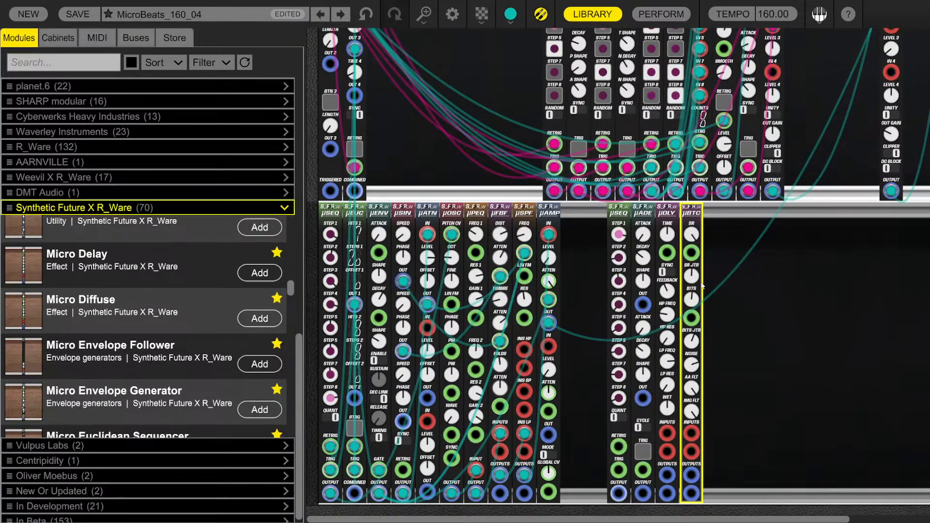
left_click_drag(691, 365, 705, 275)
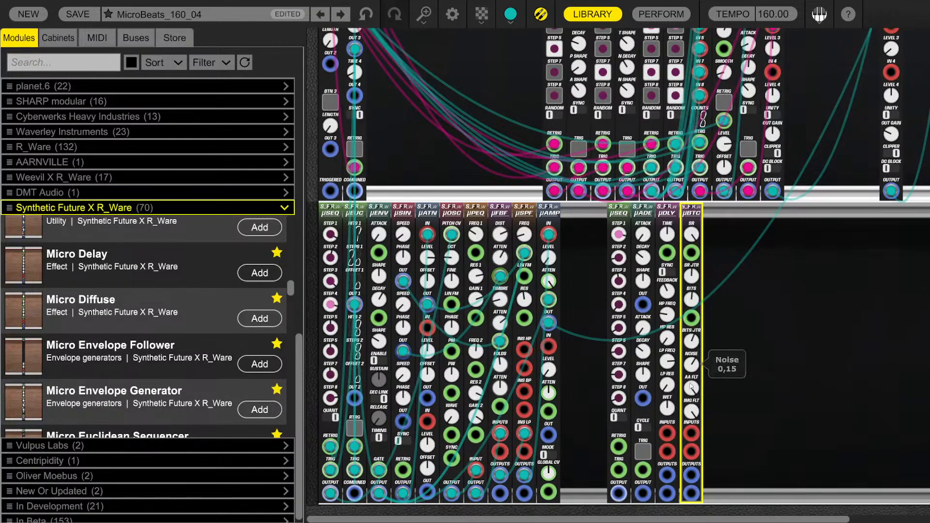
left_click_drag(691, 368, 696, 403)
left_click(727, 367)
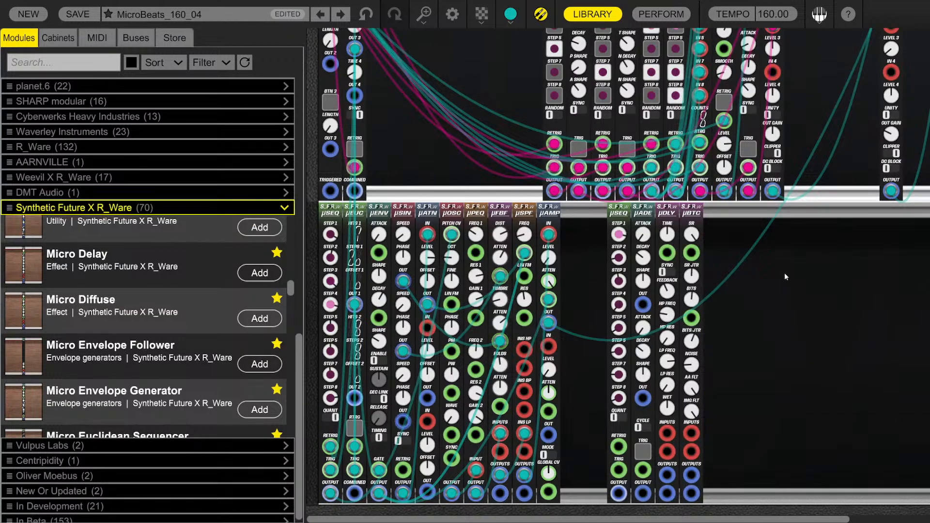
Insert a Micro Multiplexer between the second µSEQ and µADE in the lower row
left_click(590, 13)
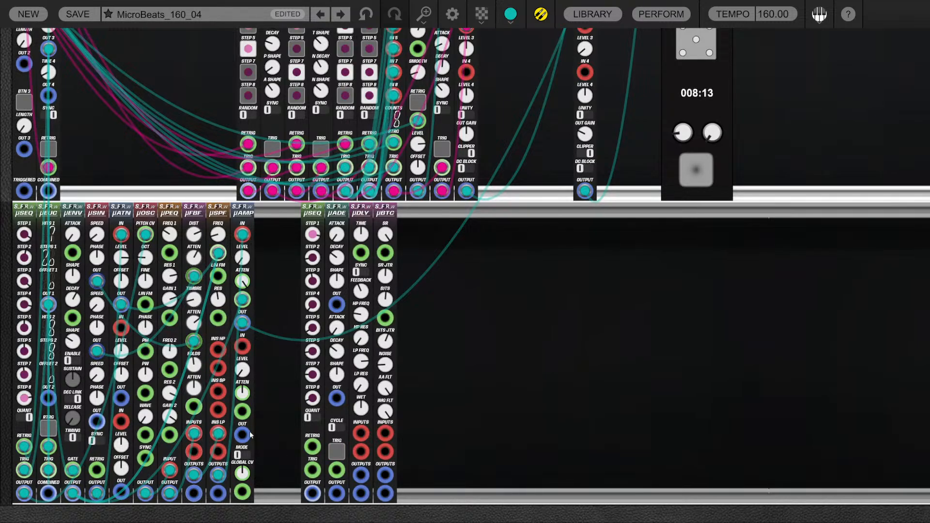
scroll(79, 86, "up", 5)
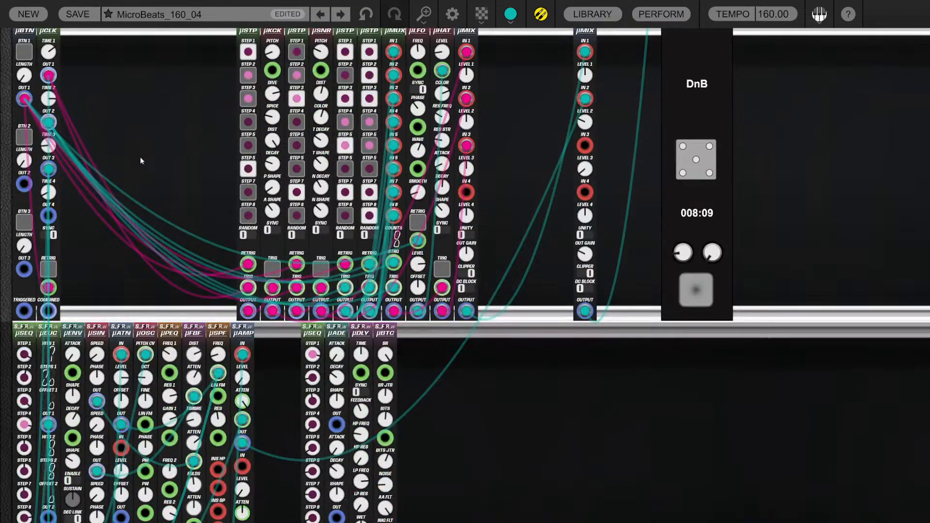
left_click(586, 19)
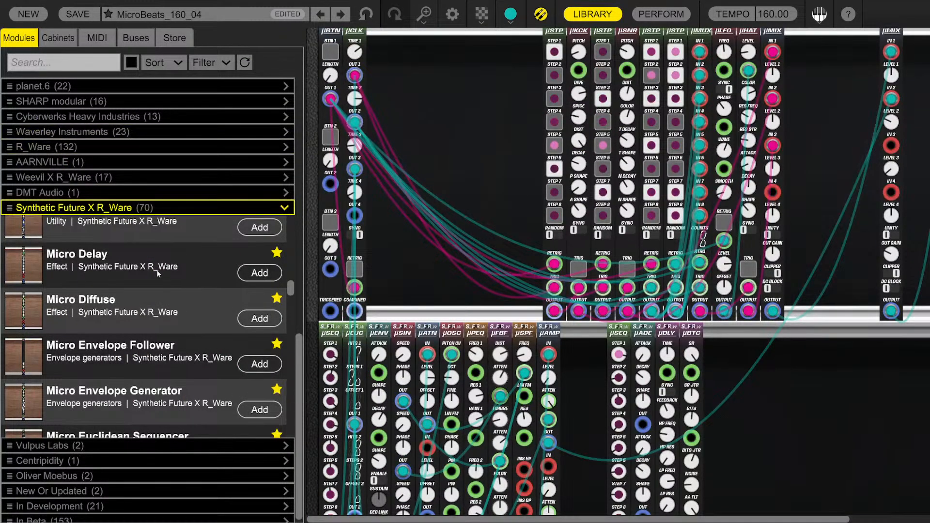
scroll(152, 277, "down", 5)
scroll(152, 277, "down", 5)
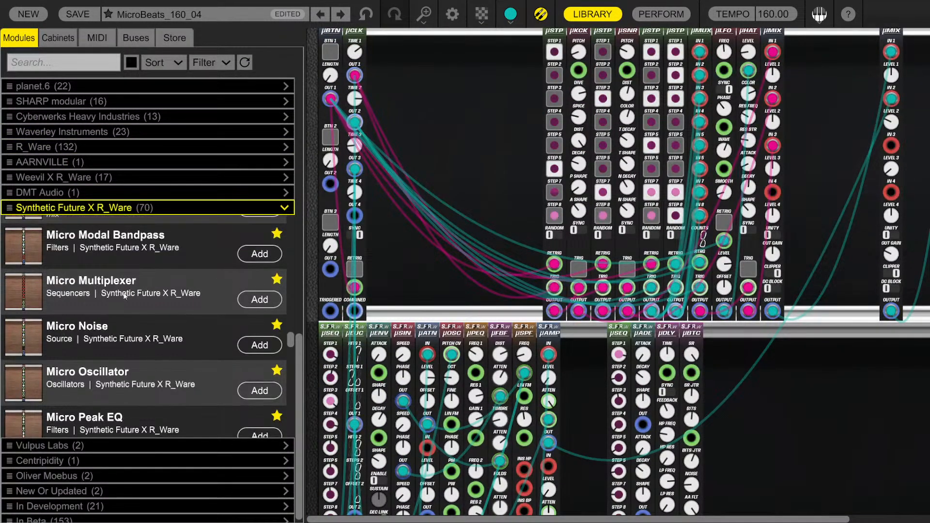
left_click_drag(152, 277, 640, 332)
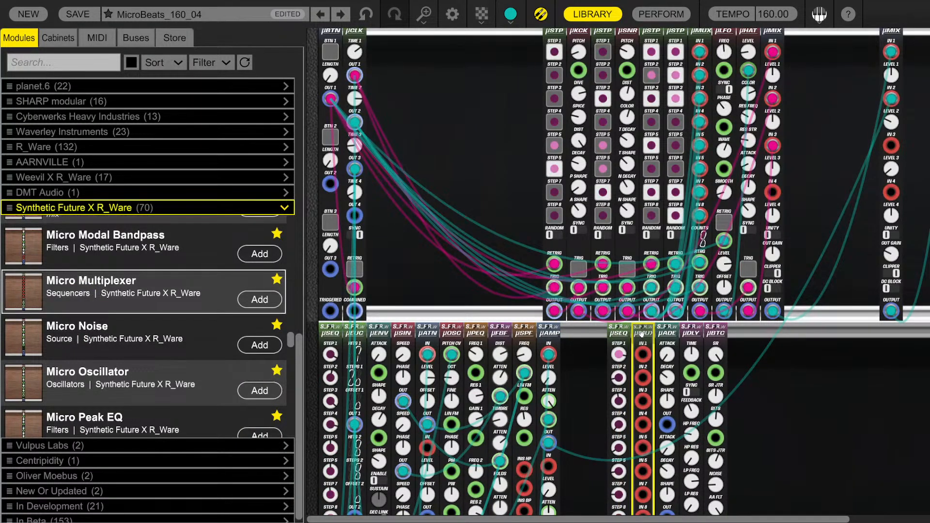
scroll(153, 294, "up", 3)
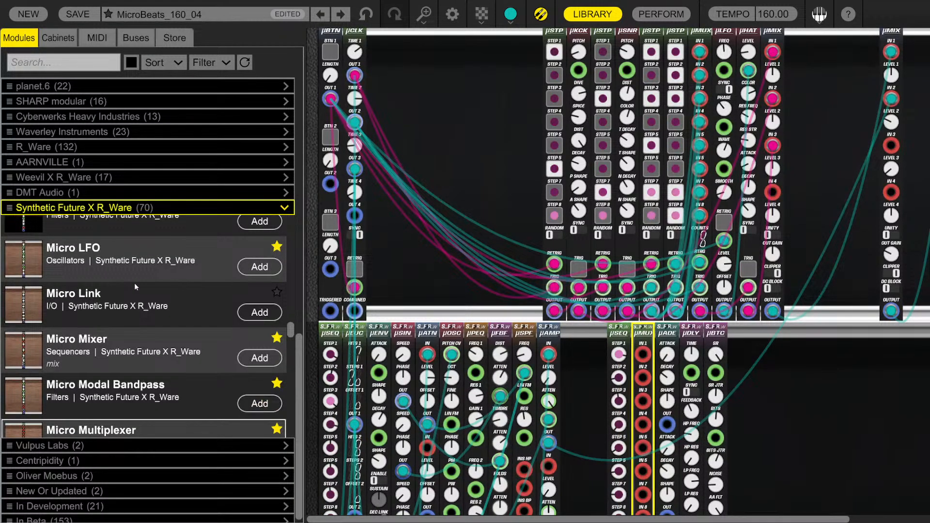
left_click(592, 14)
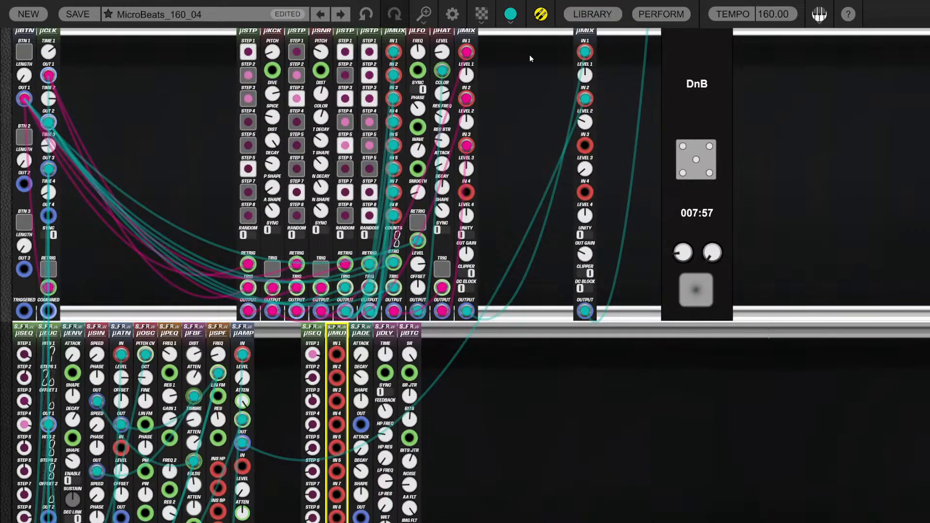
Duplicate the upper row's first µSTP module into the lower row, directly before the second µSEQ
left_click(248, 33)
left_click_drag(248, 33, 289, 332)
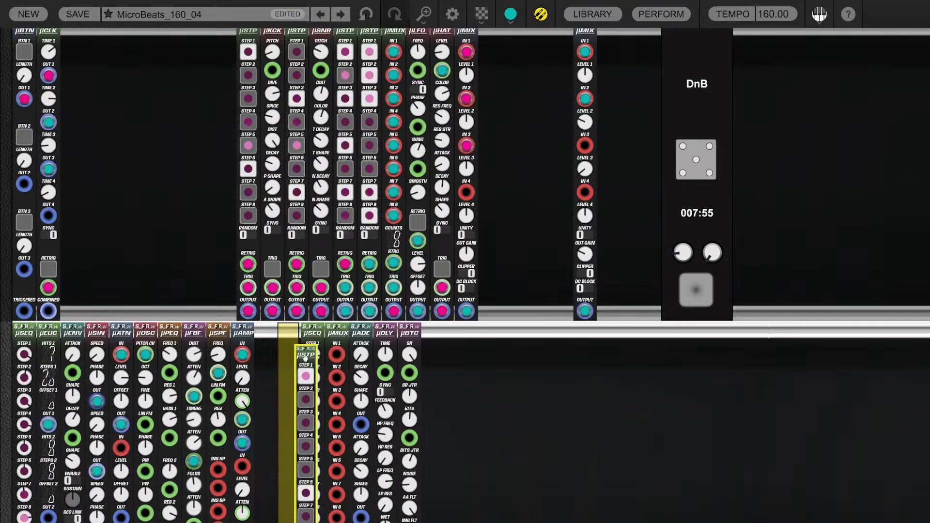
scroll(463, 394, "down", 3)
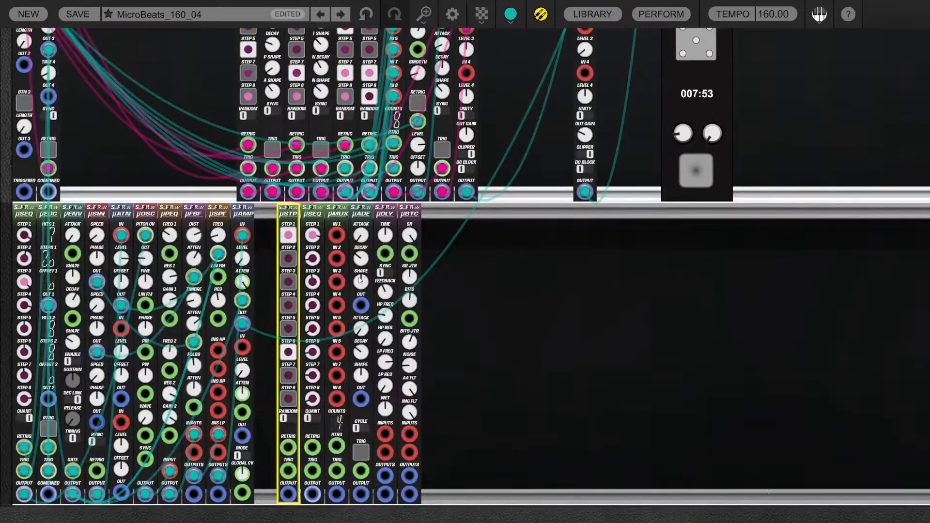
Place a copy of µOSC between µADE and µDLY and patch the second µSEQ output to its Pitch CV input
left_click_drag(314, 497, 532, 344)
left_click_drag(146, 214, 313, 494)
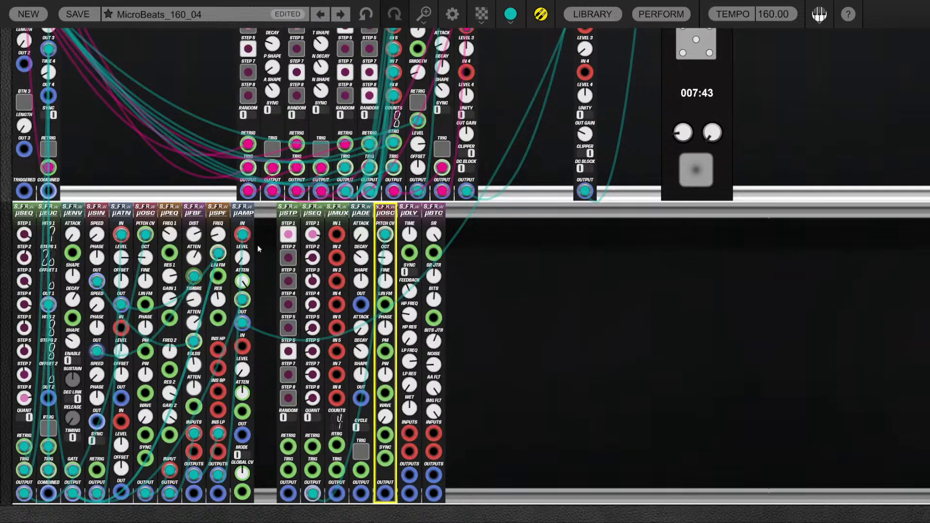
Replace the second µSEQ with a copy of the lower row's first µSEQ and patch its output to the second µOSC's Pitch CV input
left_click(306, 214)
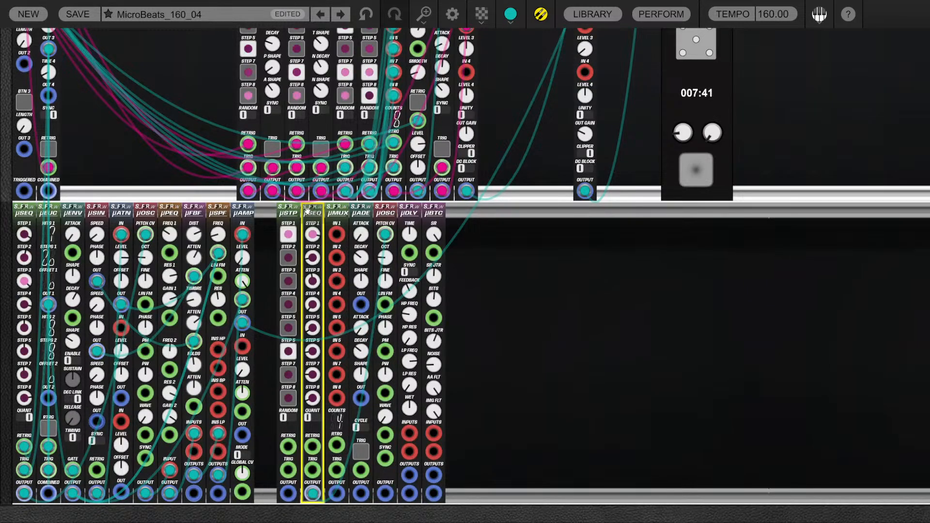
right_click(307, 211)
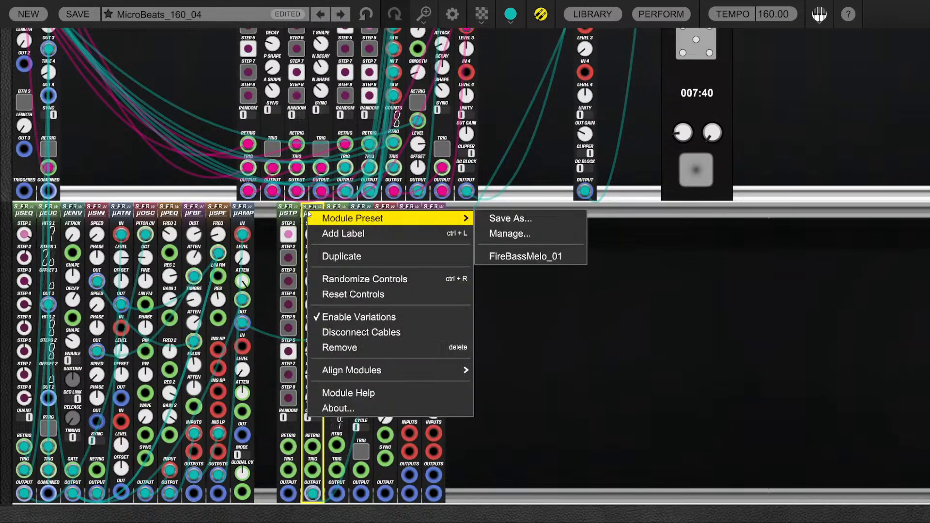
left_click(340, 347)
left_click_drag(19, 212, 308, 216)
left_click_drag(312, 493, 385, 235)
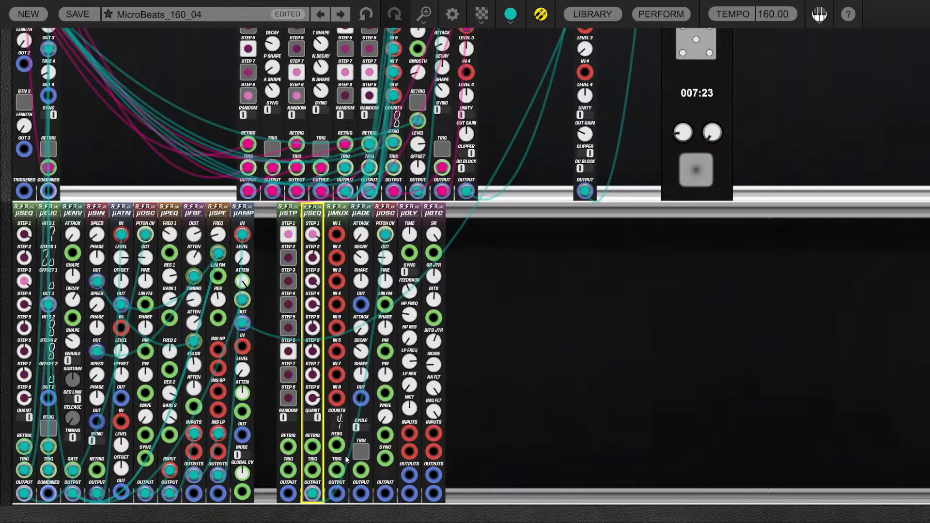
Program the lower row's µSTP with steps 1, 3, 4, 5 and 7 active and patch its output to µMUX In 1
left_click(288, 281)
left_click(289, 305)
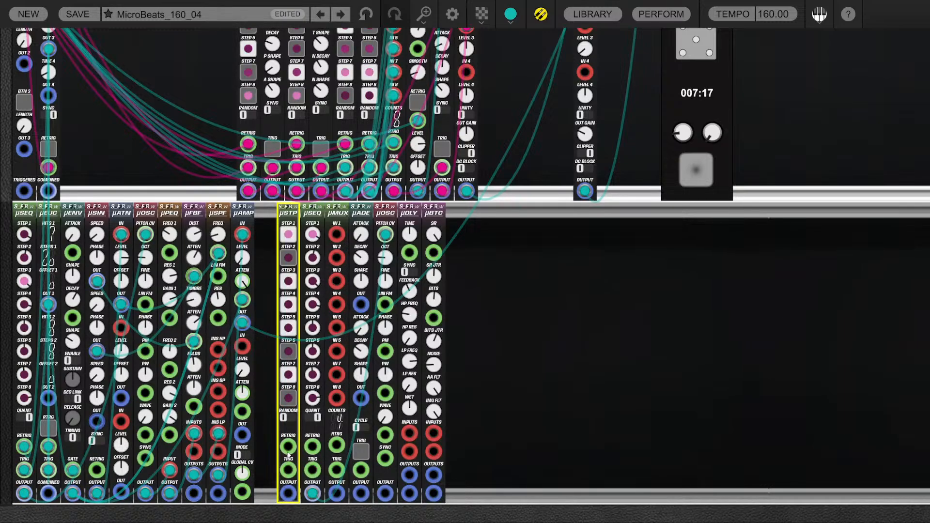
left_click_drag(288, 493, 338, 234)
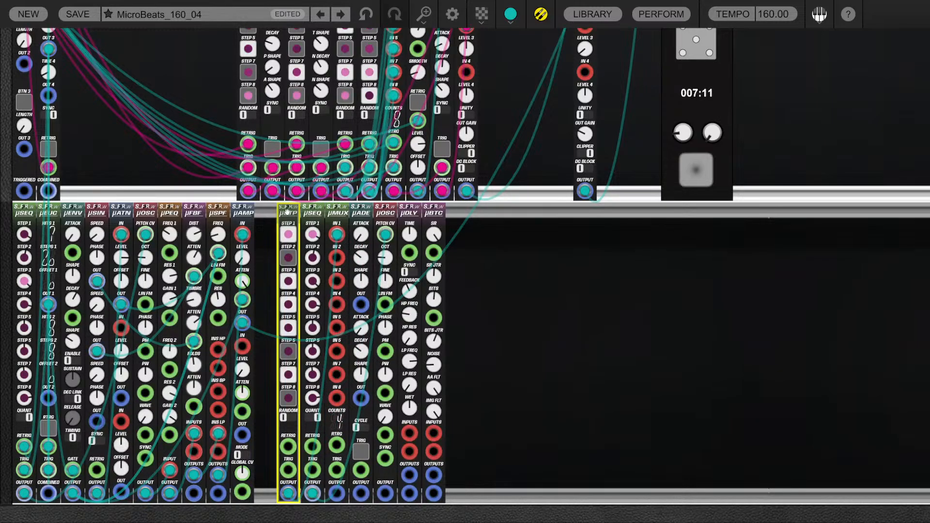
Duplicate the lower row's µSTP and patch the copy's output to µMUX In 7
key("ctrl+d")
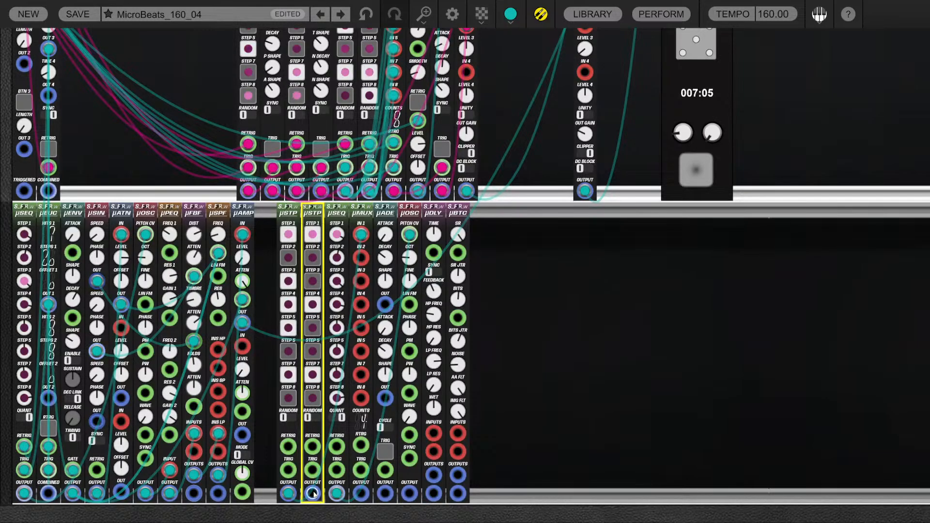
left_click_drag(313, 493, 361, 374)
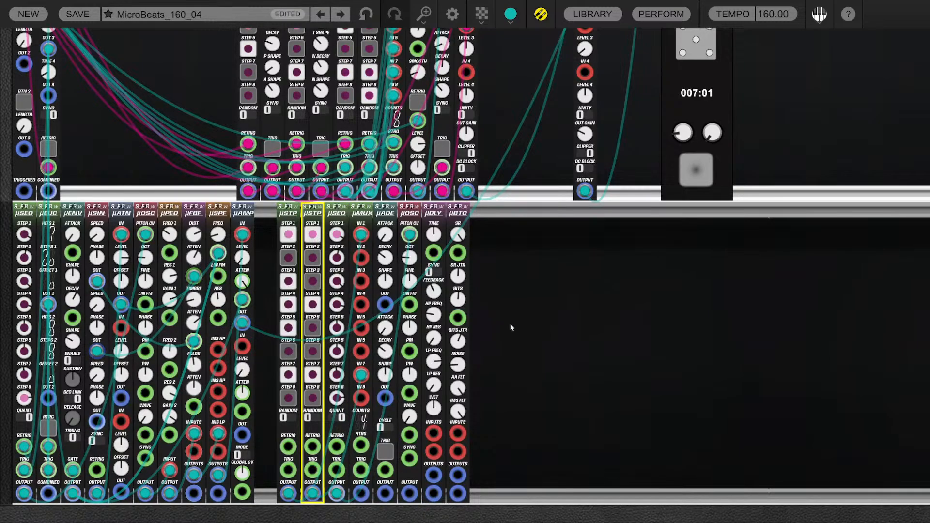
Patch µCLK Out 1 to the Trig inputs of the lower row's two µSTPs, second µSEQ and µMUX
scroll(516, 294, "down", 3)
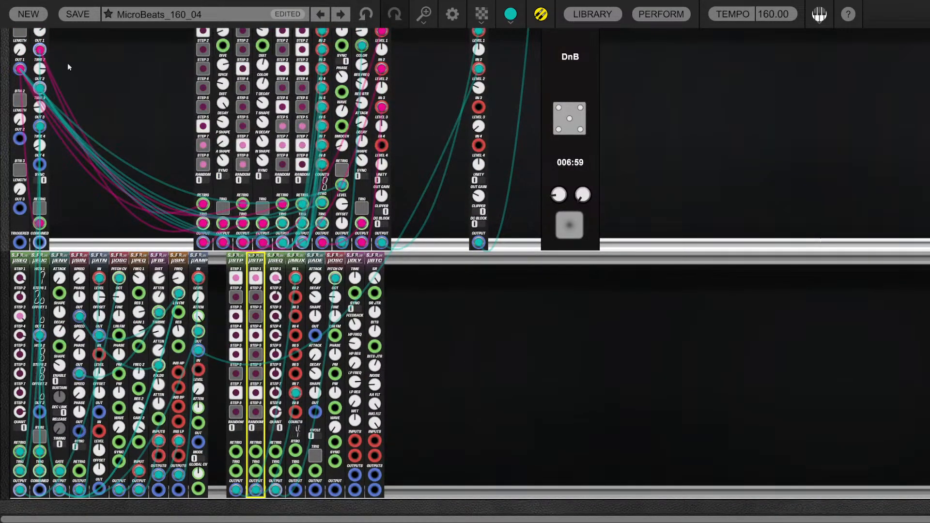
scroll(59, 72, "down", 2)
left_click(37, 101)
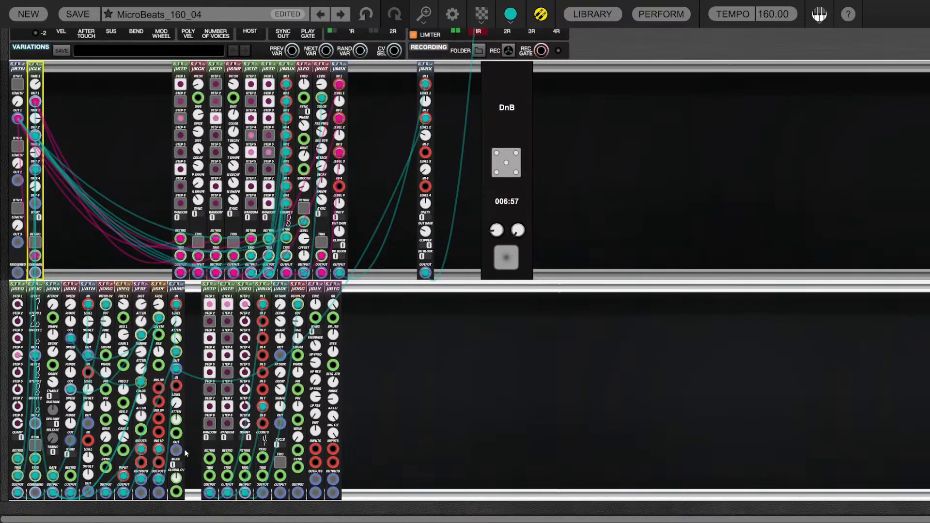
left_click(210, 477)
left_click(227, 476)
left_click(245, 476)
left_click(262, 476)
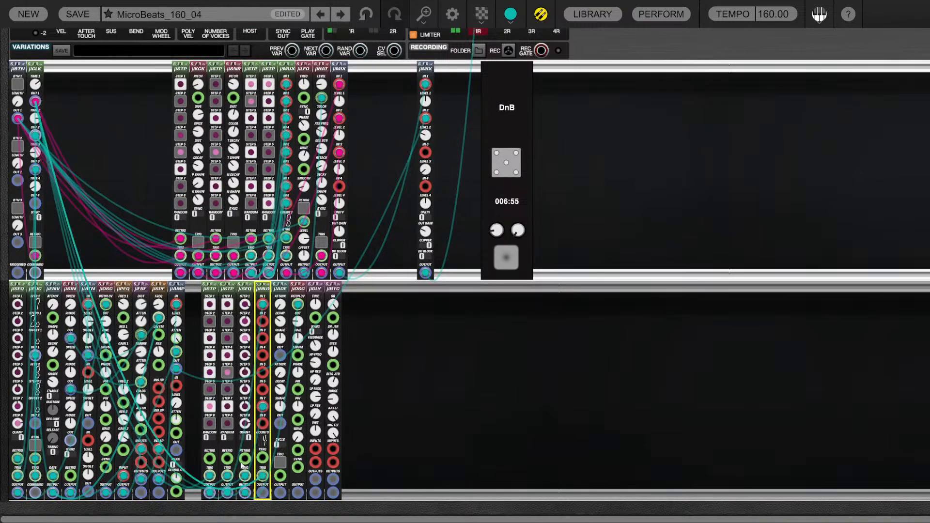
Patch µCLK Out 3 to the Retrig inputs of the lower row's two µSTPs, second µSEQ and µMUX
left_click(35, 169)
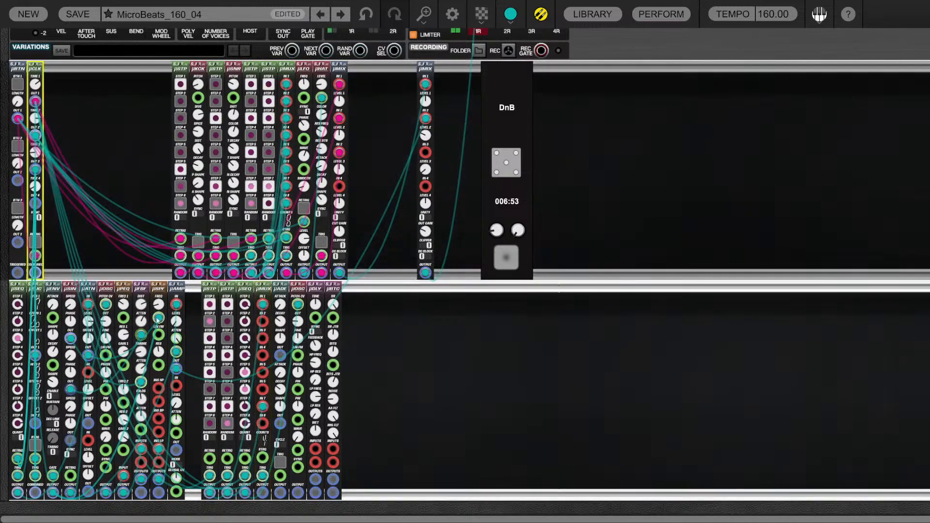
left_click(209, 458)
left_click(227, 459)
left_click(244, 459)
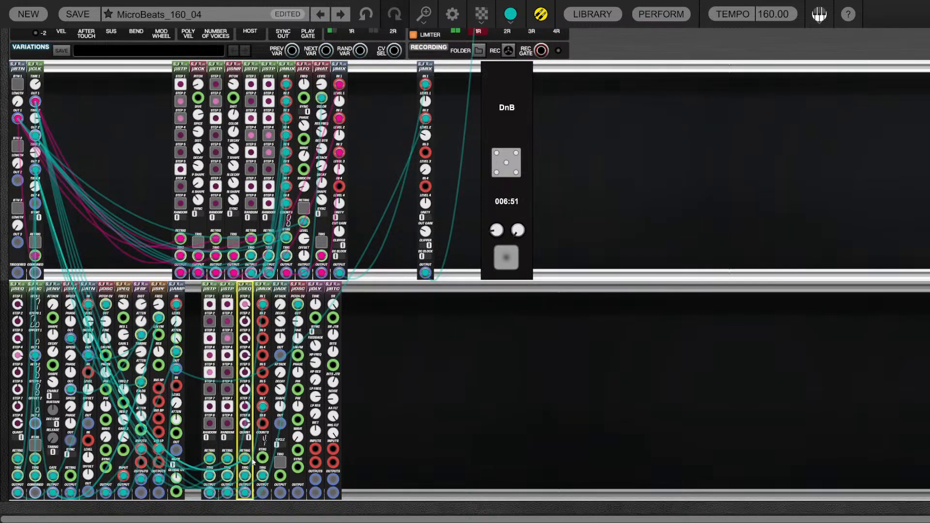
left_click(263, 459)
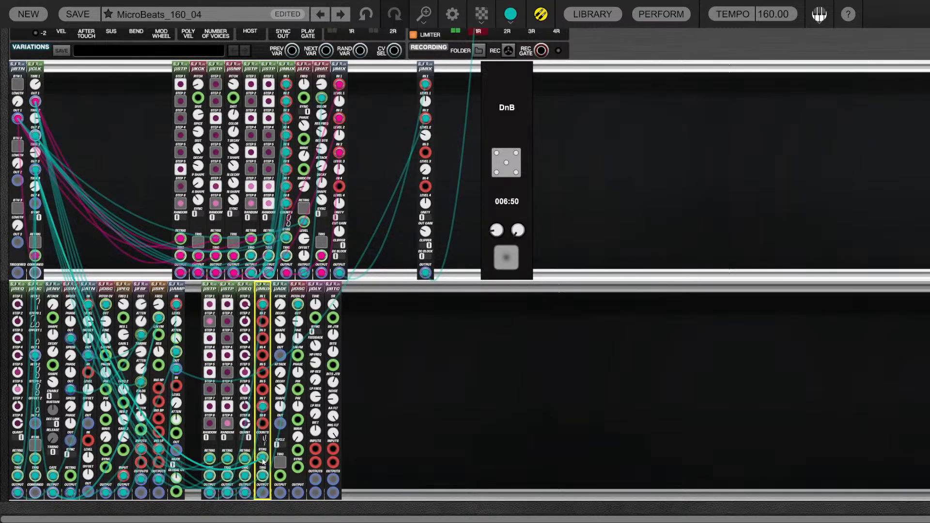
Patch µBTN Out 1 to the Retrig inputs of both lower µSEQs, µEUC, both lower µSTPs and the lower µMUX
left_click(19, 119)
left_click_drag(20, 120, 17, 459)
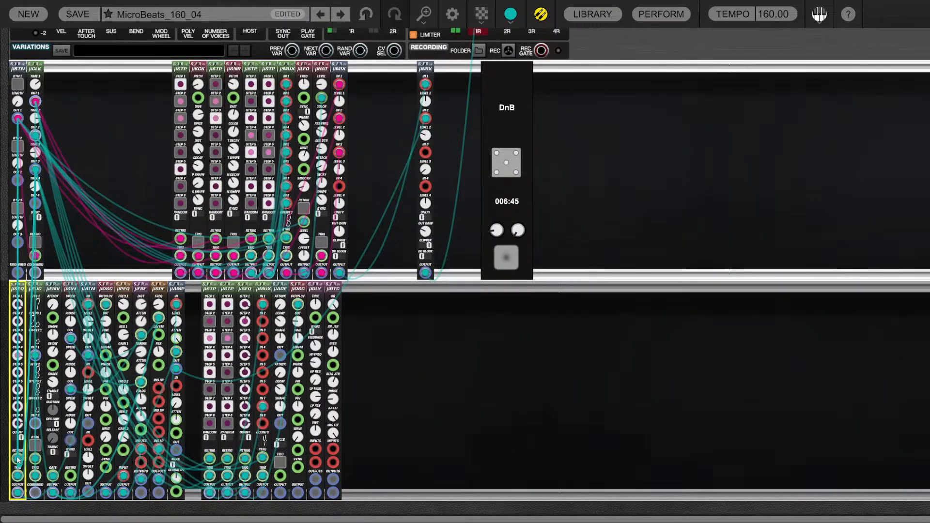
left_click(34, 460)
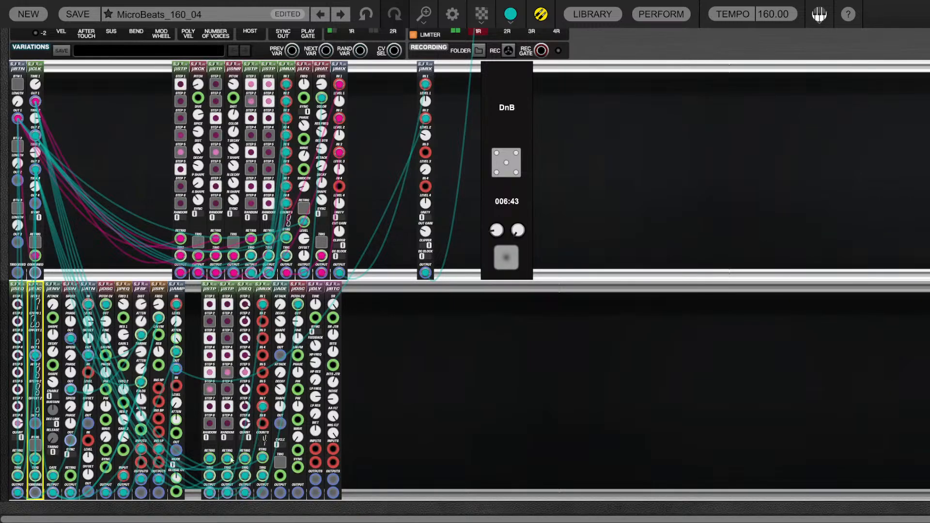
left_click(210, 459)
left_click(228, 460)
left_click(245, 459)
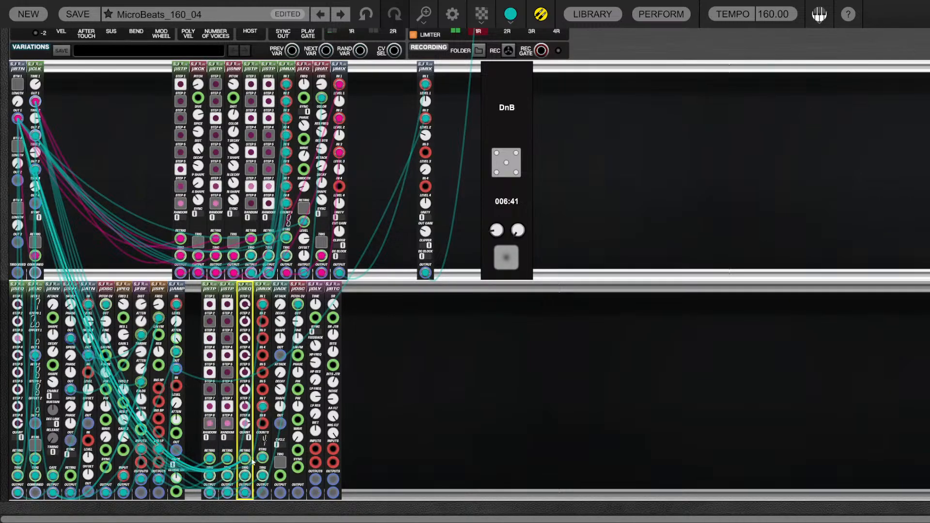
left_click(262, 459)
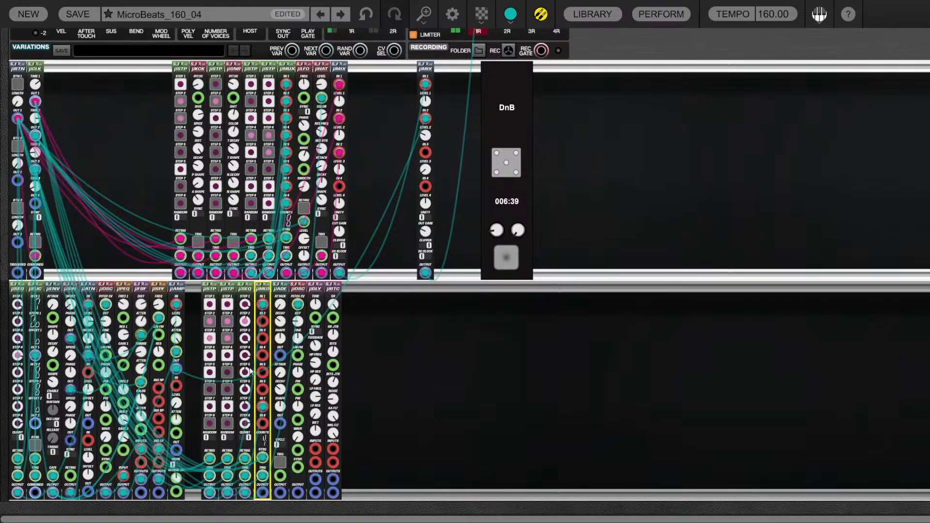
Connect the µSIN Retrig input to µBTN Out 1 and µCLK Out 3
left_click(18, 86)
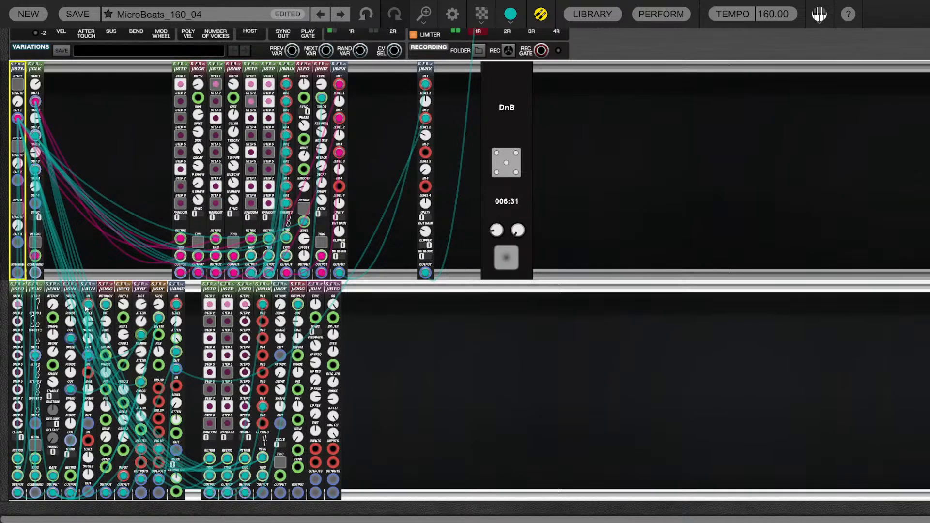
left_click(75, 477)
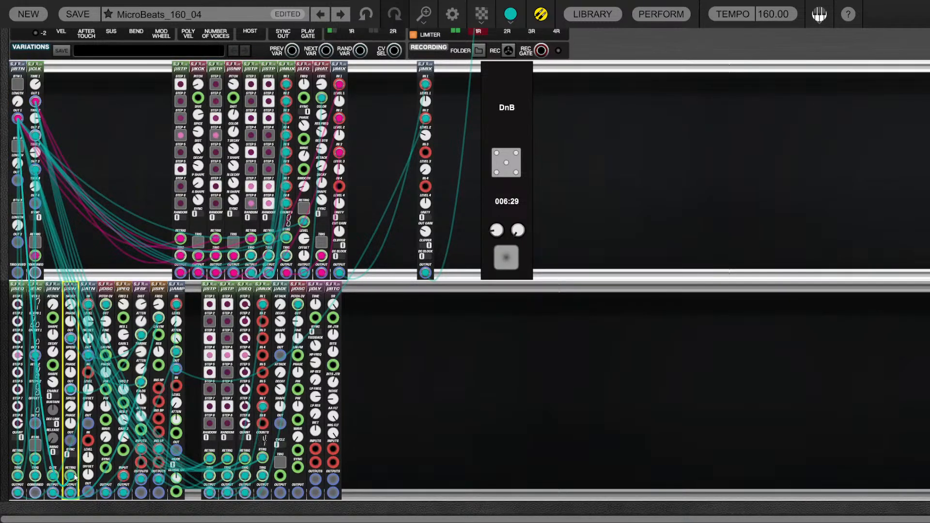
left_click(37, 173)
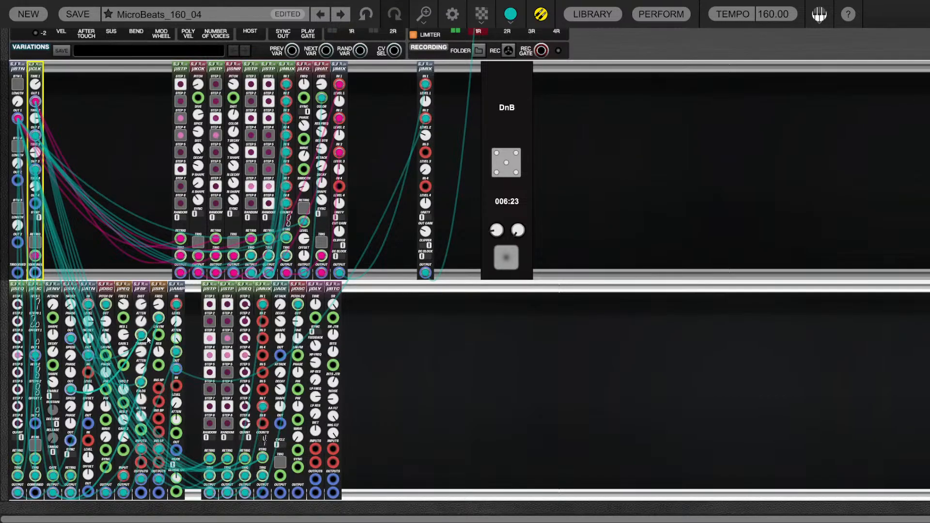
left_click(447, 410)
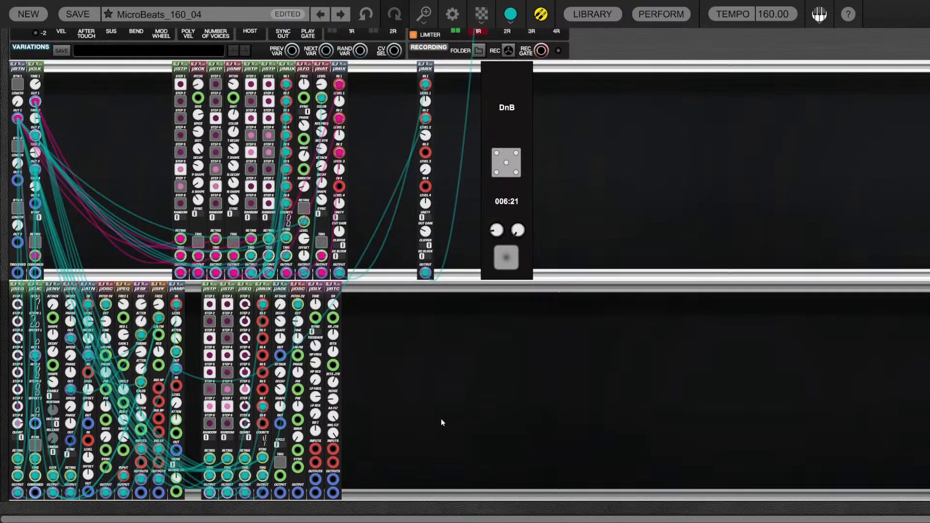
Place a copy of µAMP before µDLY and duplicate the second voice's µOSC, feeding the copy's Pitch CV from the second µSEQ
scroll(443, 391, "up", 2)
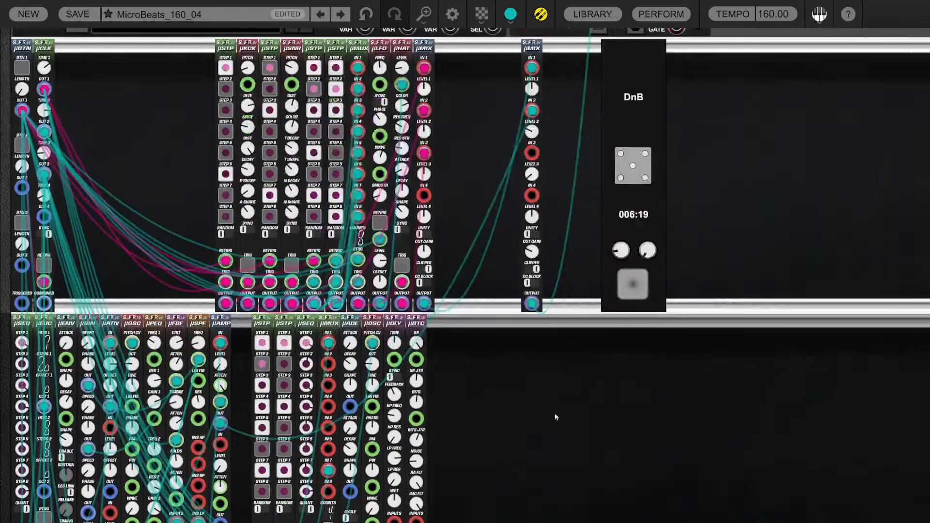
scroll(609, 417, "down", 3)
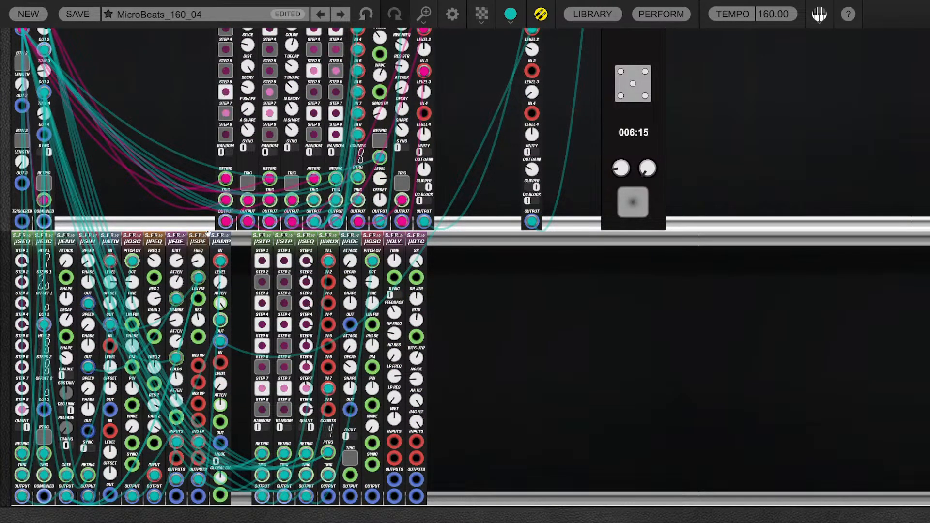
key("ctrl+d")
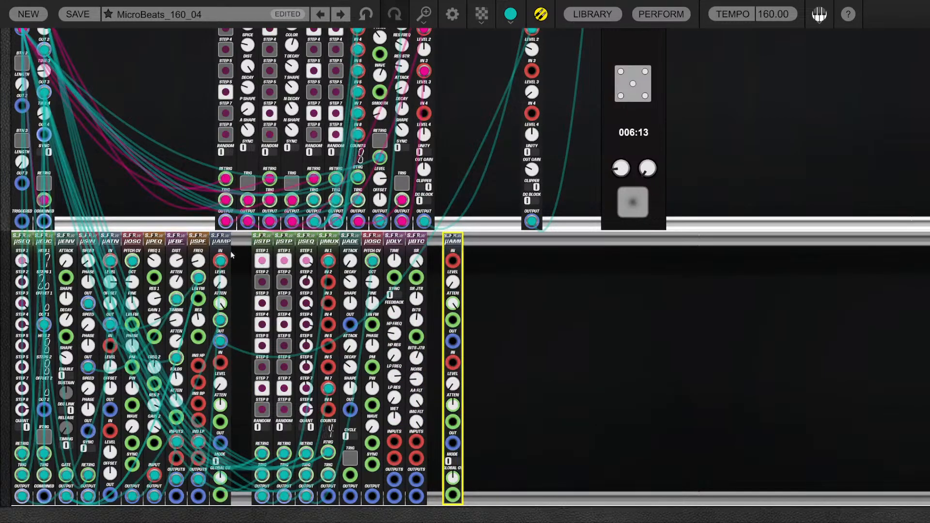
left_click_drag(453, 242, 306, 497)
left_click(383, 248)
key("ctrl+d")
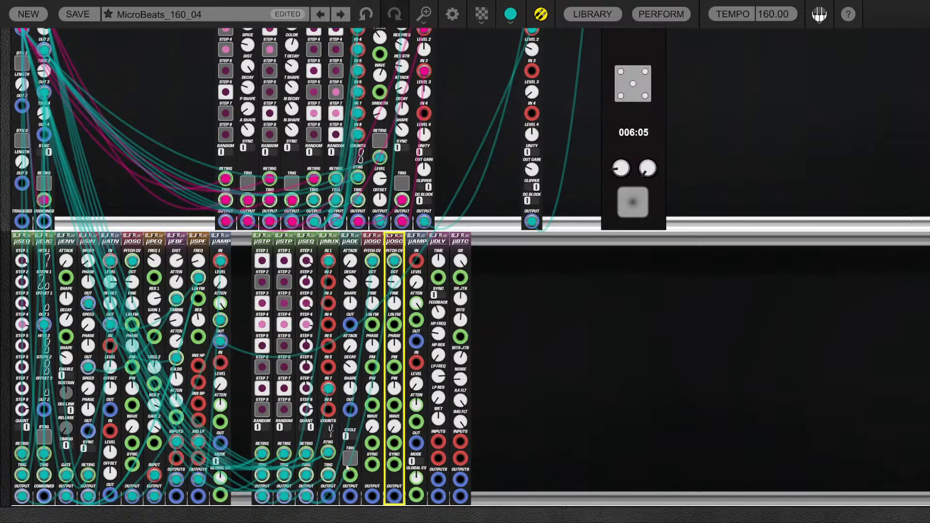
Patch the lower µMUX output to the µADE Trig input and adjust the first envelope's Decay
left_click_drag(347, 467, 328, 496)
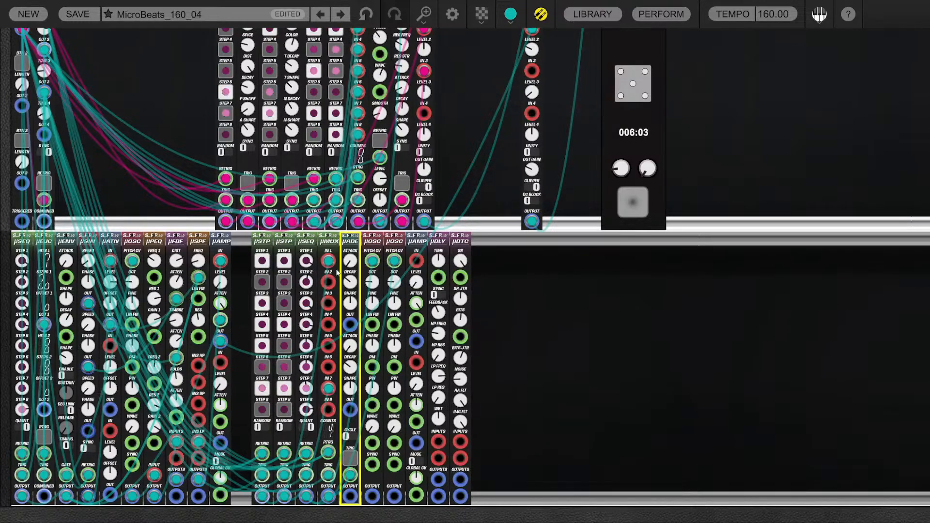
left_click(329, 334)
left_click(353, 281)
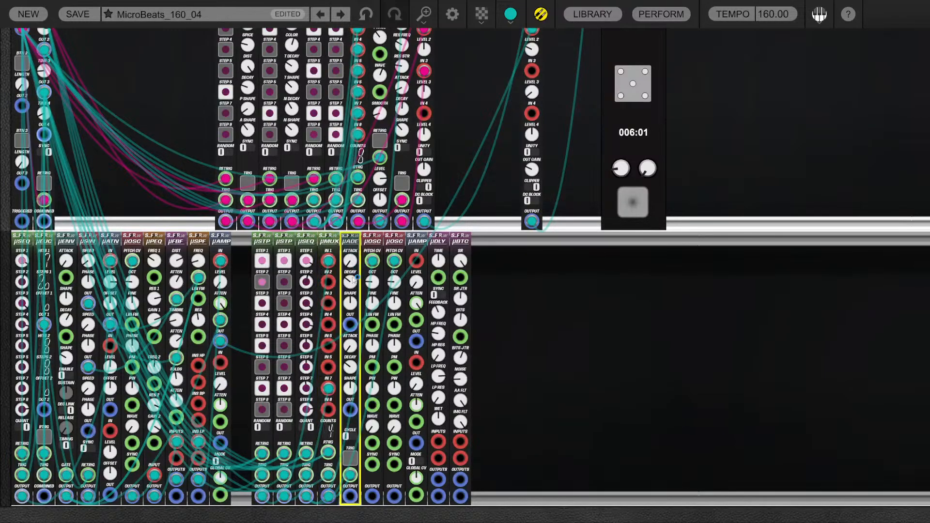
Patch the two µADE envelope outs to the new µAMP's two CV inputs and the second voice's two µOSC outputs to its two audio inputs
left_click_drag(351, 328, 416, 320)
left_click_drag(411, 433, 416, 421)
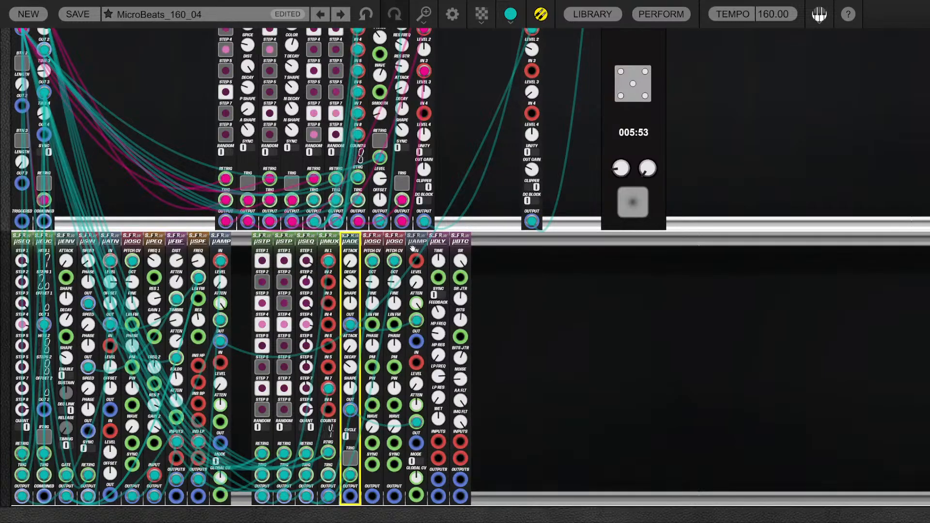
left_click_drag(416, 260, 372, 496)
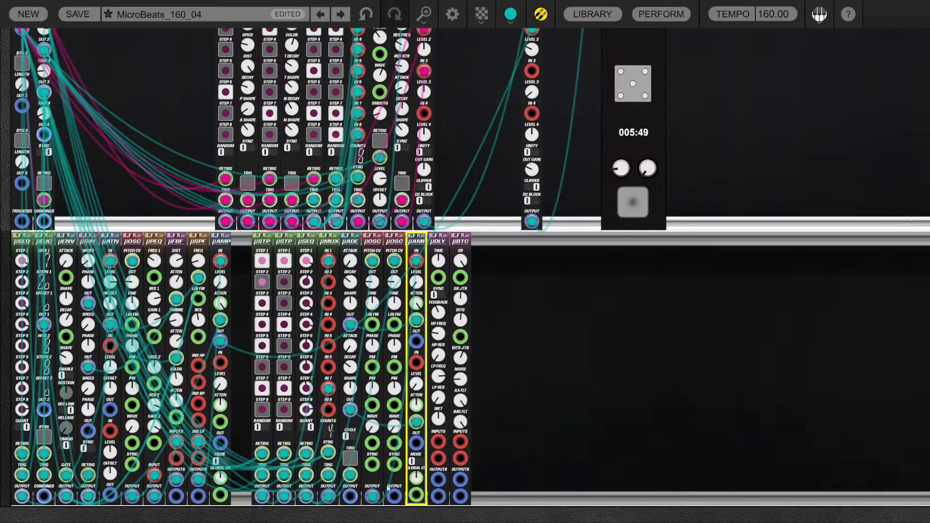
left_click_drag(394, 496, 411, 308)
Patch the new µAMP's first out to the newest µOSC's PM input and route its second out through µDLY and µBTC to µMIX In 3
left_click_drag(380, 251, 394, 367)
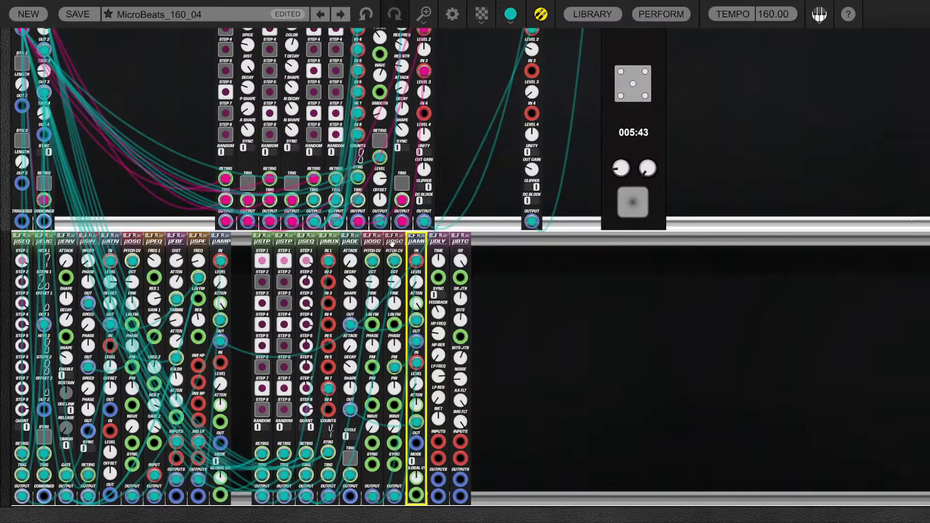
left_click(396, 262)
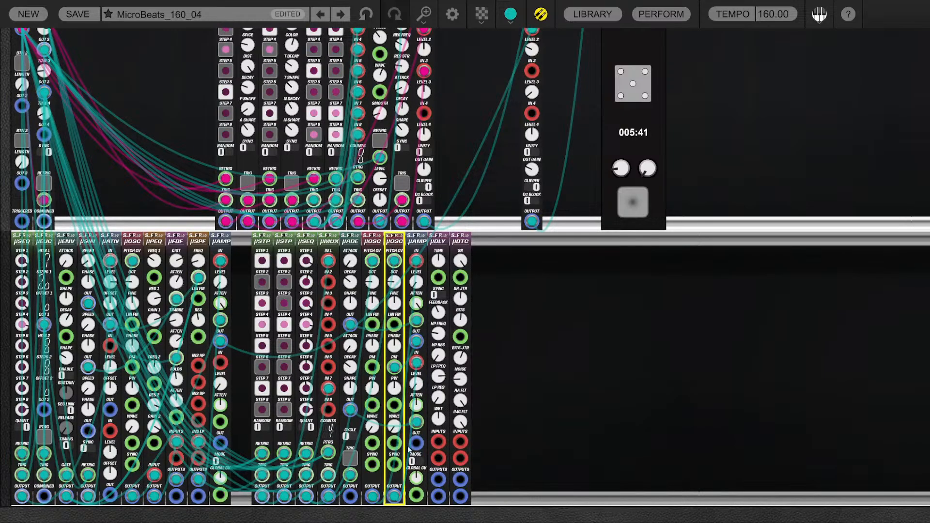
left_click_drag(416, 443, 438, 442)
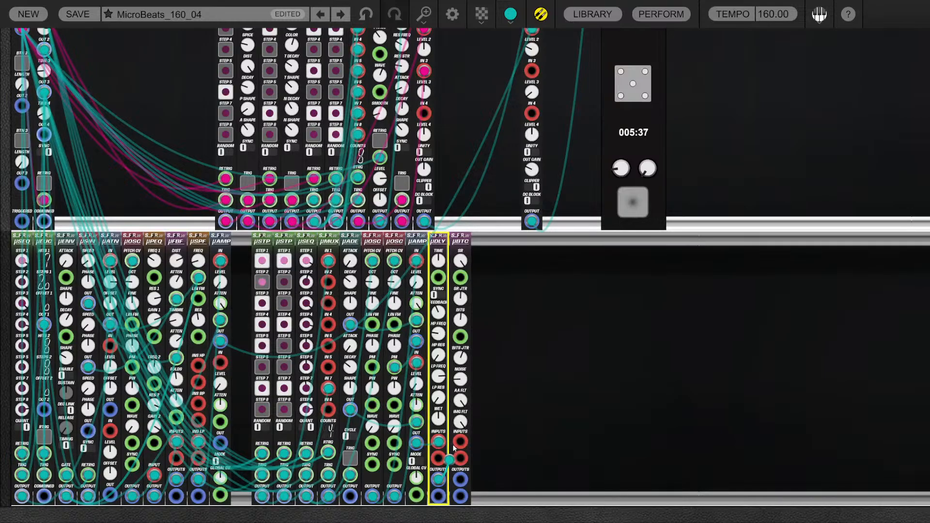
left_click_drag(461, 480, 533, 77)
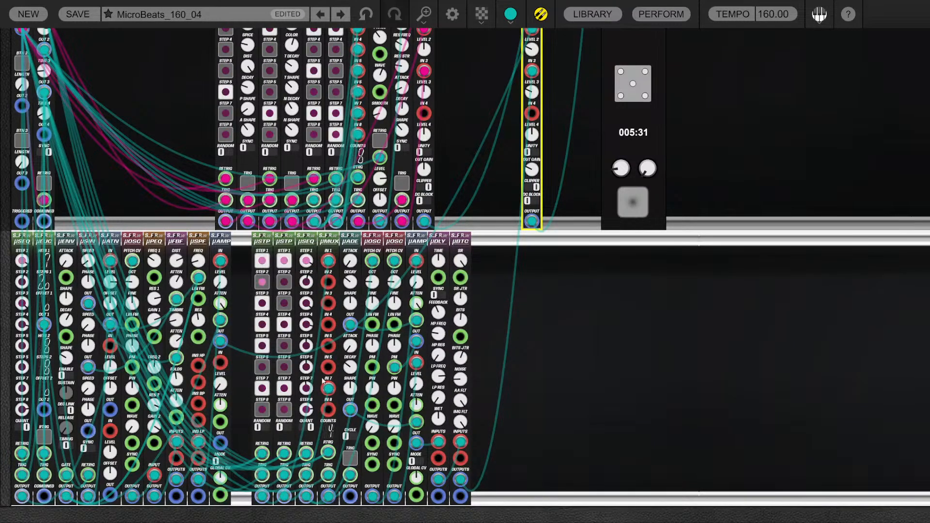
Test-trigger µADE, adjust Level 3 on the final µMIX, and set the newest µOSC's Octave to 4.00
left_click(349, 458)
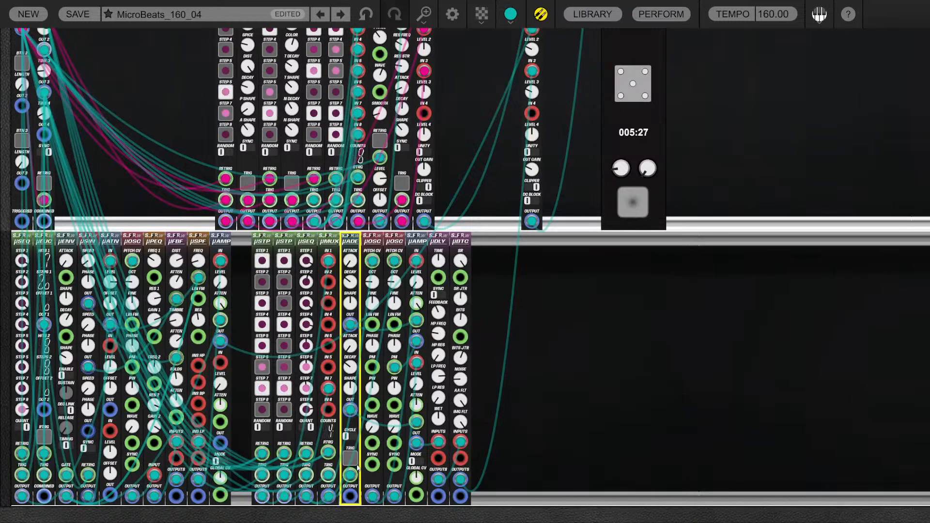
left_click(422, 420)
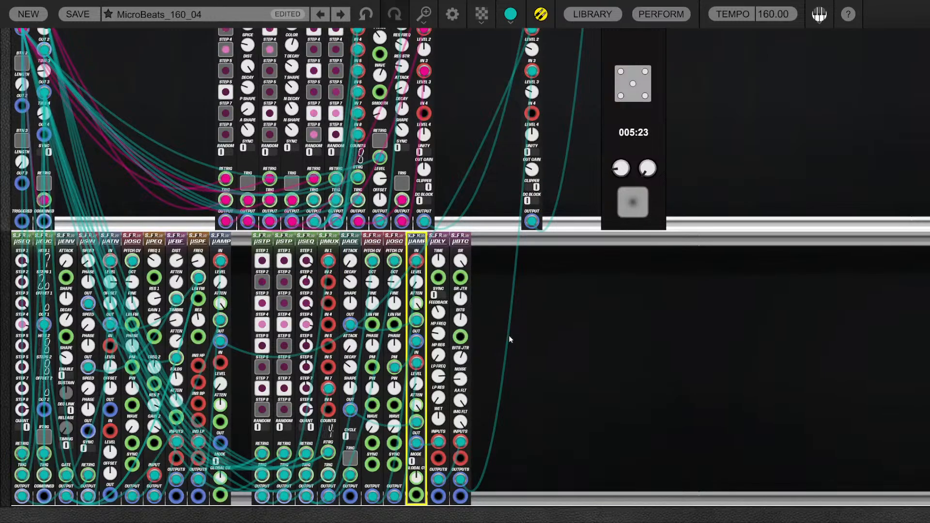
scroll(509, 336, "up", 2)
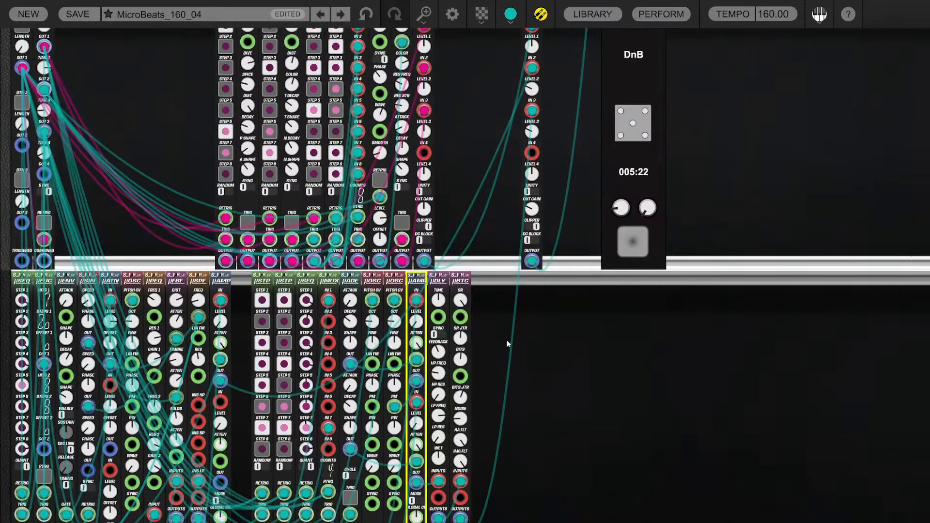
left_click(531, 133)
scroll(531, 330, "down", 2)
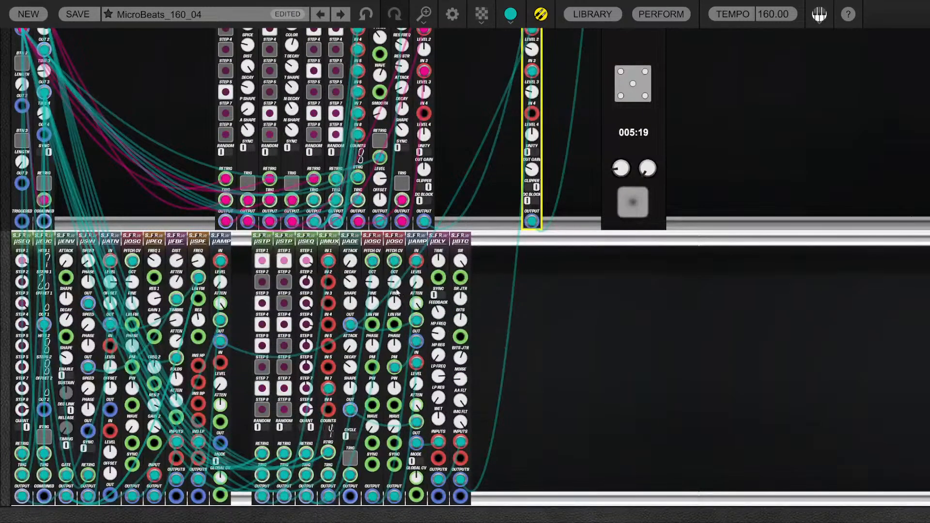
left_click(394, 283)
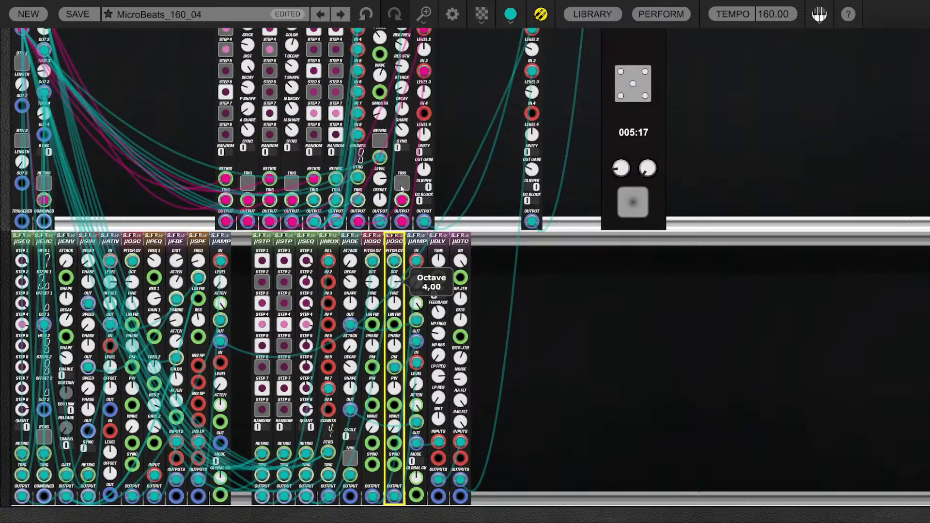
Set the second voice's µDLY delay time to 3/8 and adjust its Feedback
left_click(504, 342)
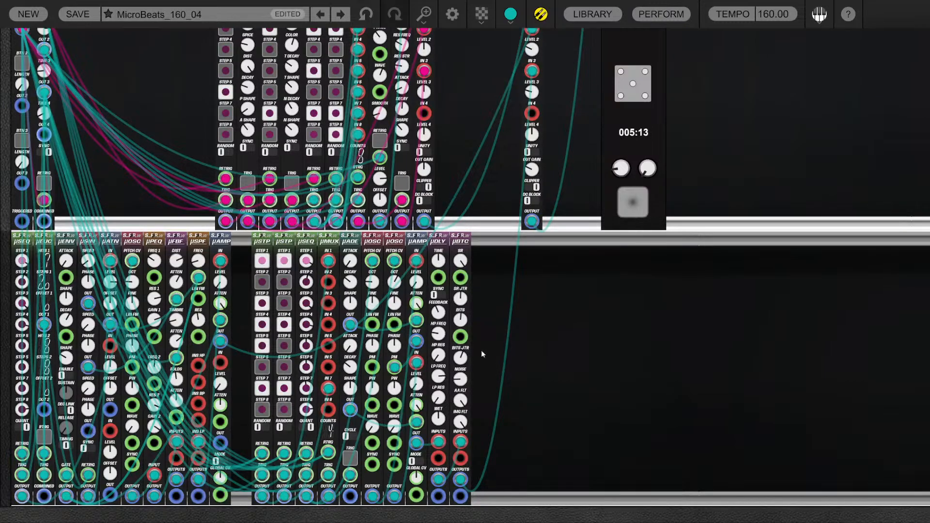
left_click(439, 261)
mouse_move(440, 265)
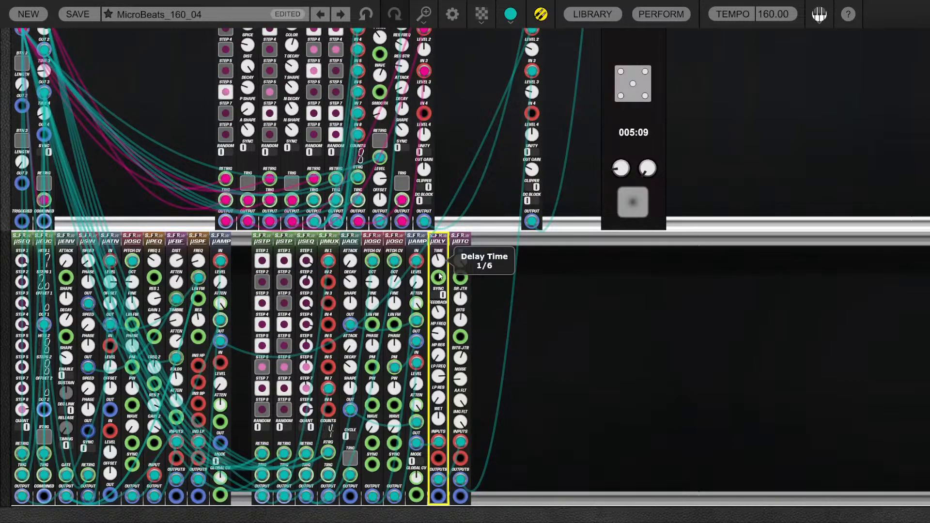
left_click_drag(440, 258, 439, 244)
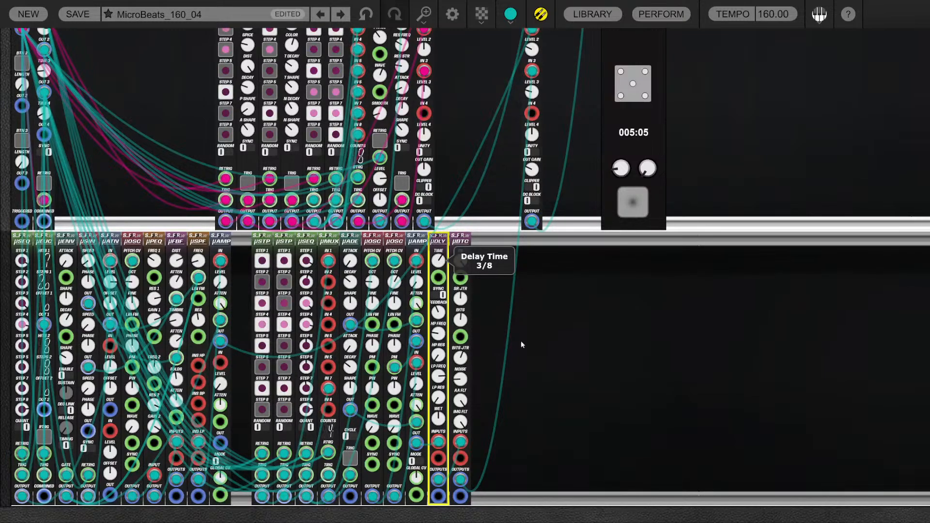
mouse_move(441, 313)
left_mouse_down()
mouse_move(441, 304)
mouse_move(440, 318)
left_mouse_up()
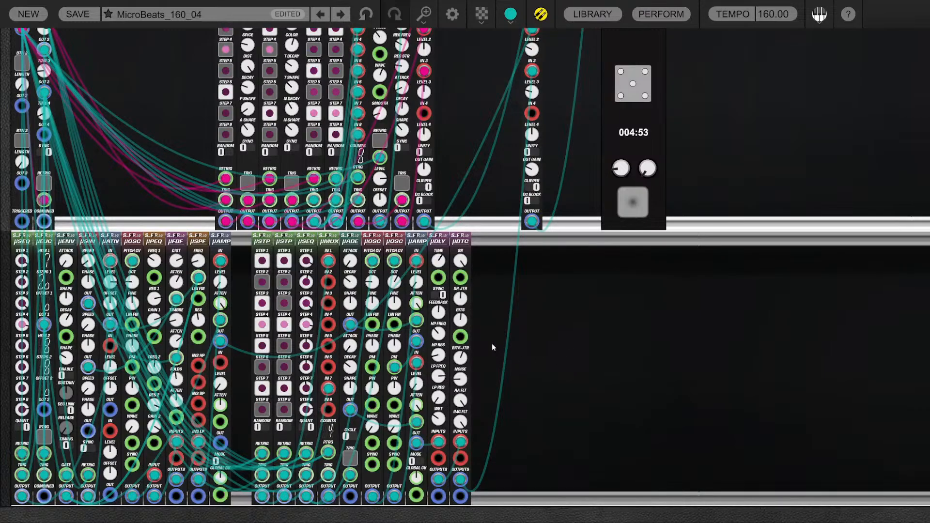
Set the second voice's µBTC Bits to about 5.50, and adjust its AA filter and Noise
left_click_drag(460, 263, 461, 369)
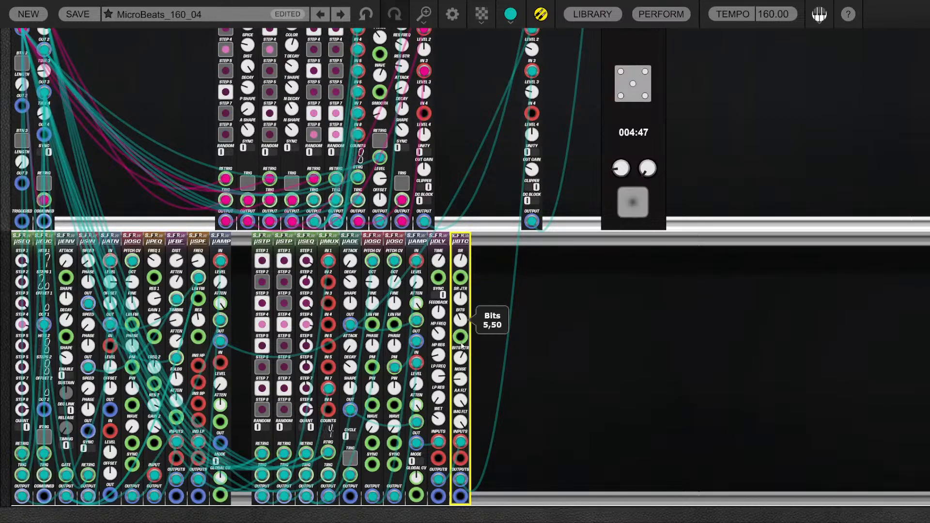
left_click_drag(464, 403, 463, 431)
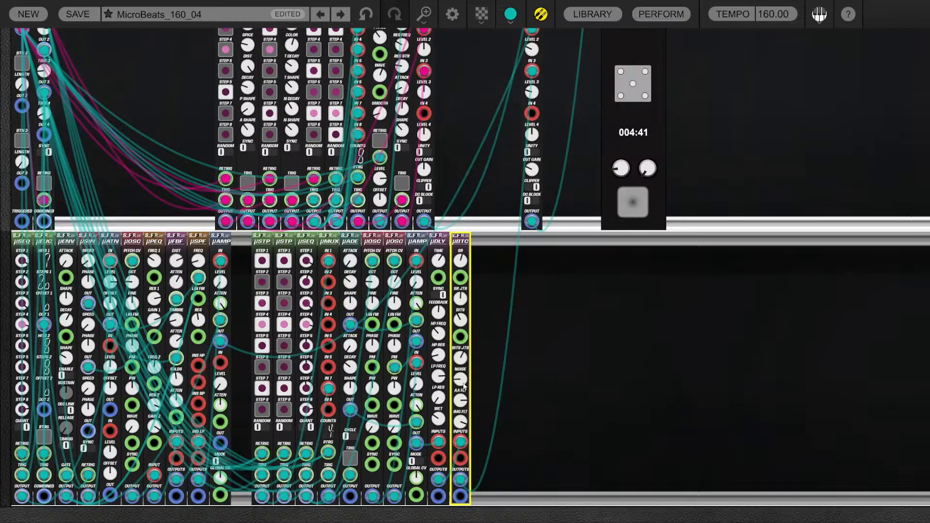
left_click_drag(463, 379, 464, 307)
left_click_drag(461, 377, 459, 367)
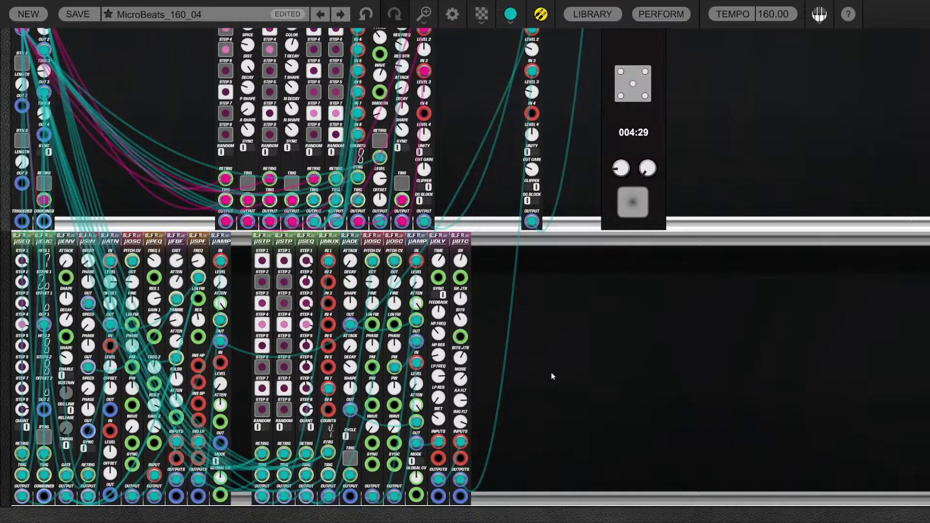
Retrigger the sequencers with the first µBTN button and set Level 3 on the final µMIX to 0.41
scroll(521, 277, "up", 5)
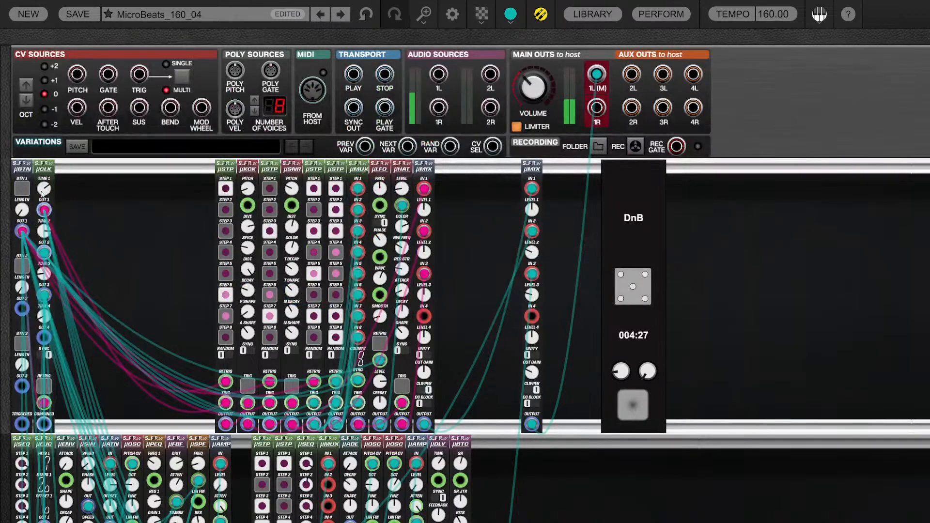
left_click(22, 189)
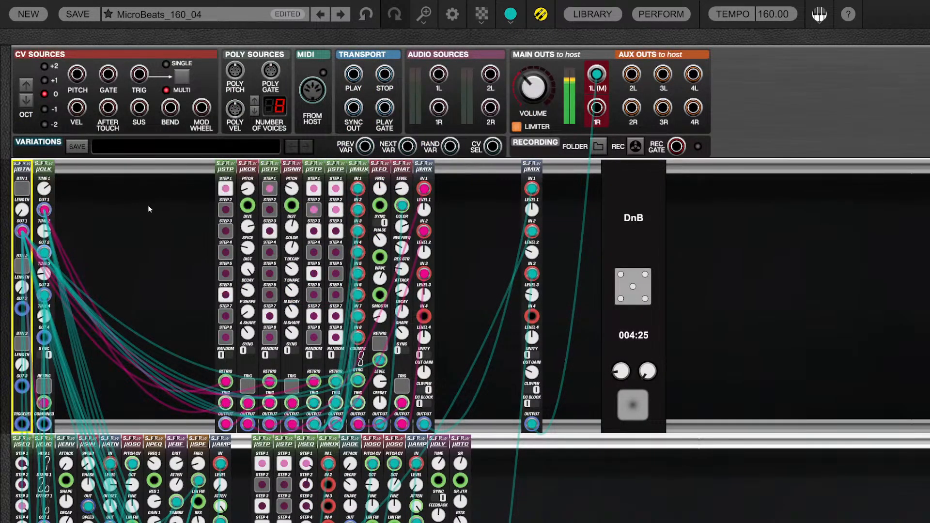
scroll(148, 205, "down", 5)
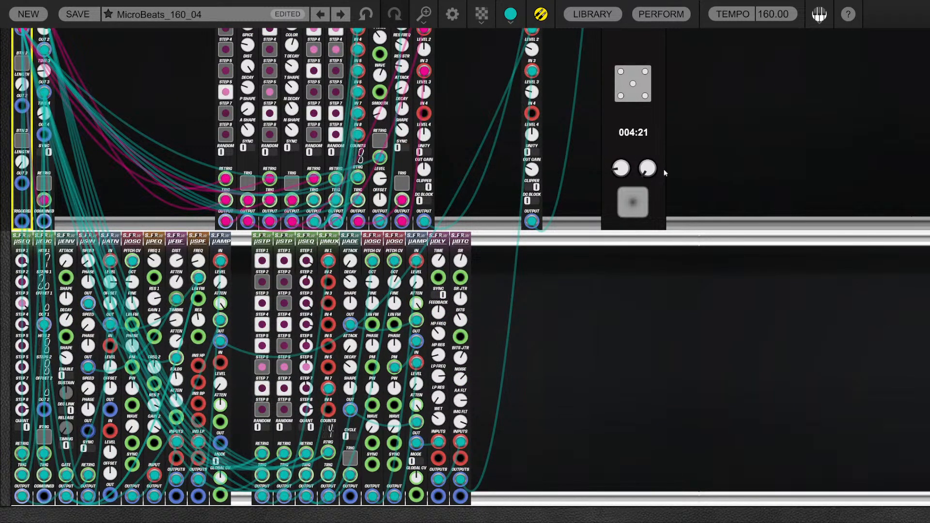
left_click(501, 372)
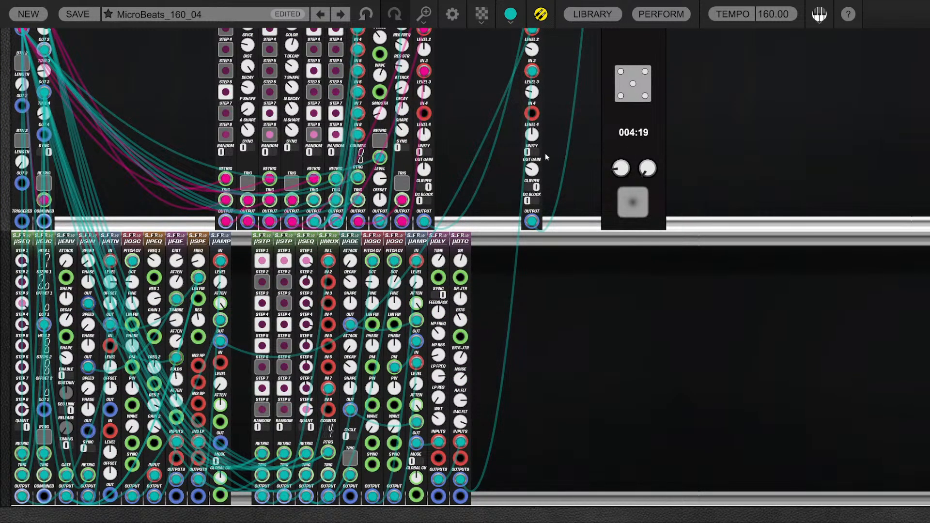
left_click(532, 100)
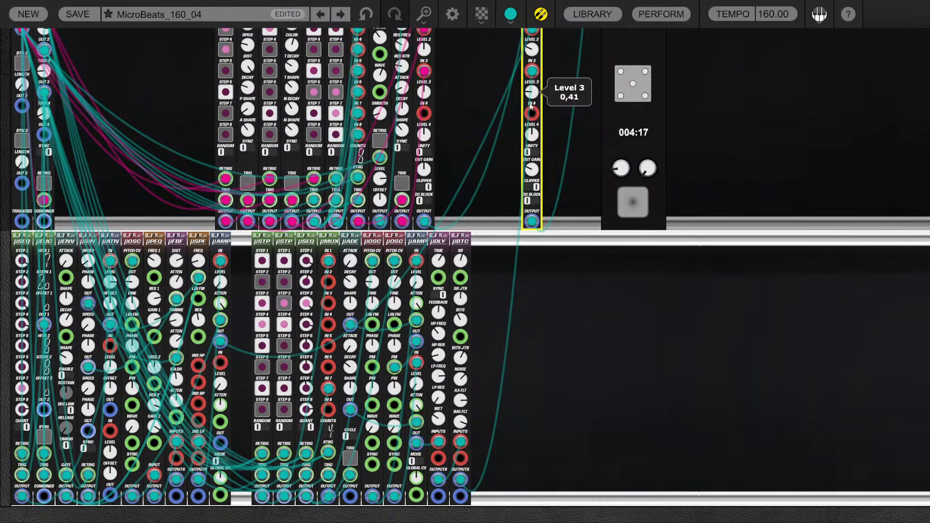
left_click(560, 283)
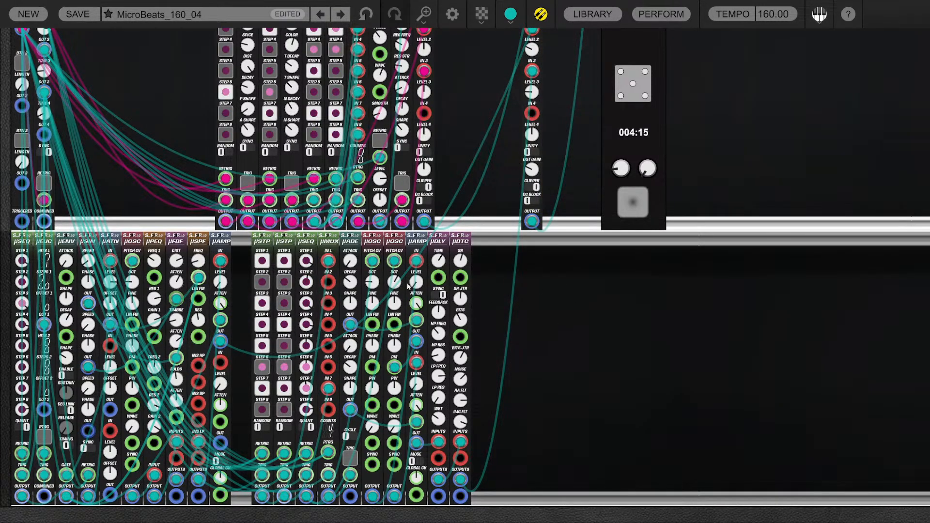
Duplicate a µOSC, the µDLY, the µBTC and the µFBF into the empty lower-row space to start a third voice
left_click(396, 240)
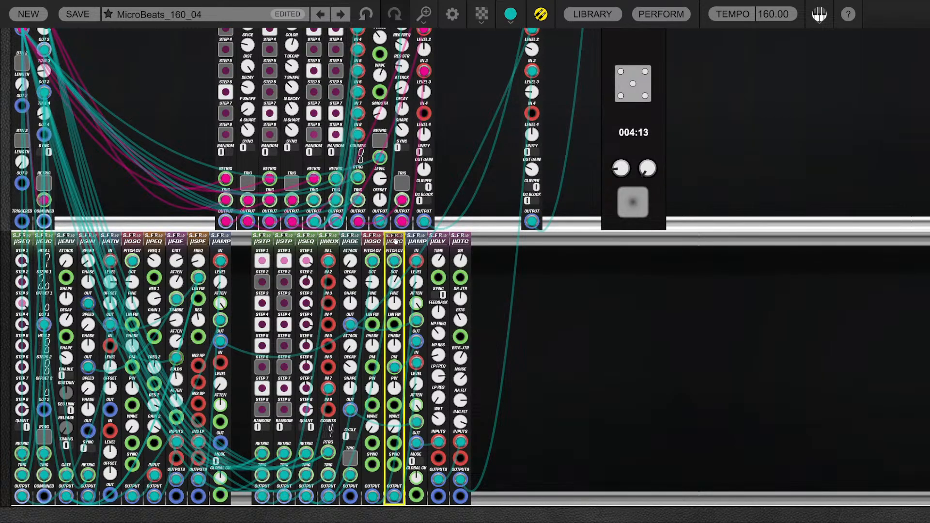
left_click_drag(396, 241, 525, 248)
left_click(458, 240)
left_click_drag(439, 240, 561, 252)
left_click_drag(460, 241, 541, 261)
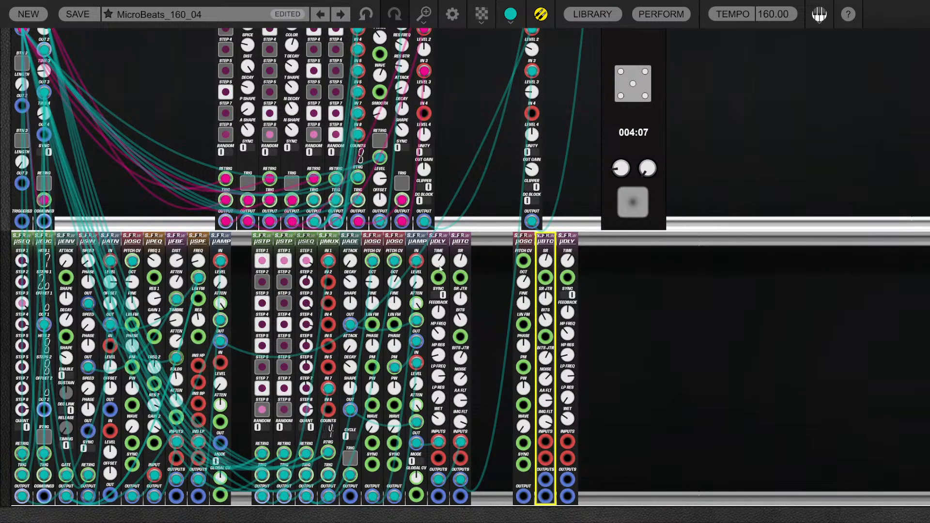
left_click(179, 240)
left_click_drag(179, 241, 533, 259)
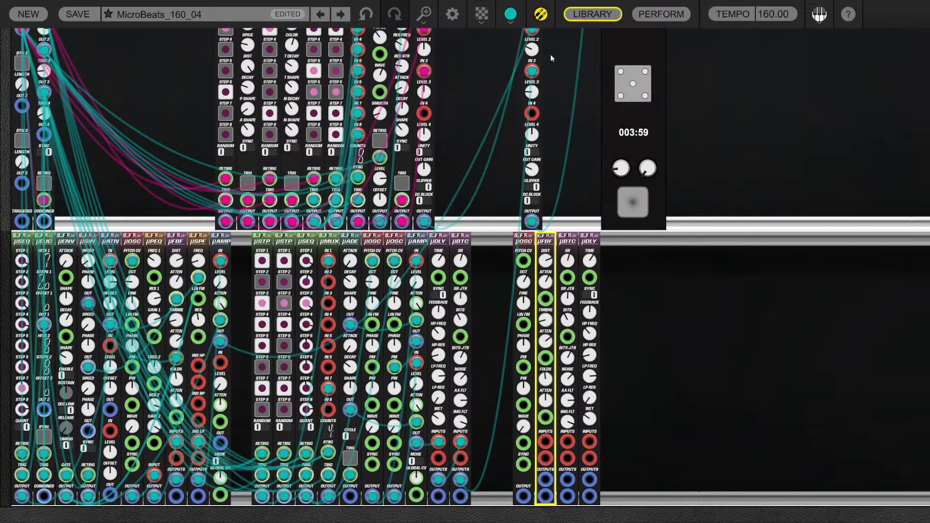
Add a Micro Sample and Hold from the module library directly before the third voice's µOSC
left_click(592, 13)
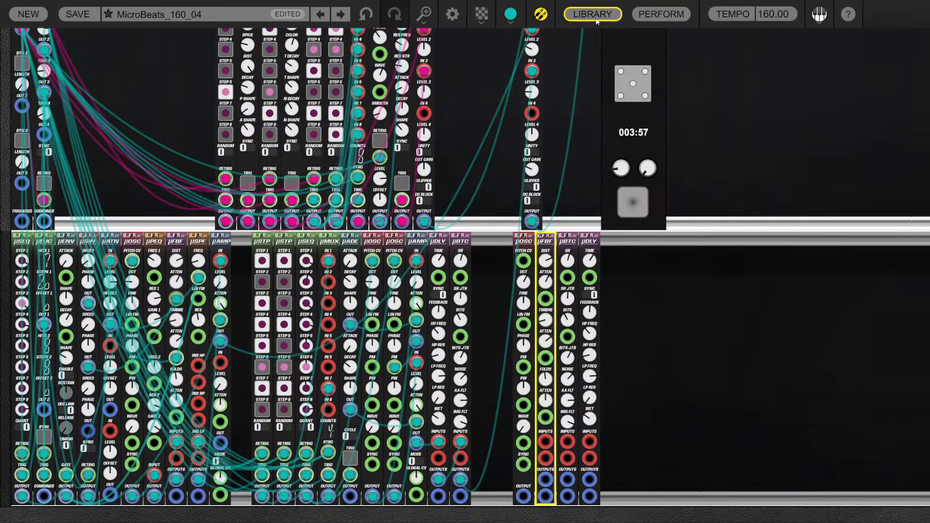
scroll(132, 313, "down", 8)
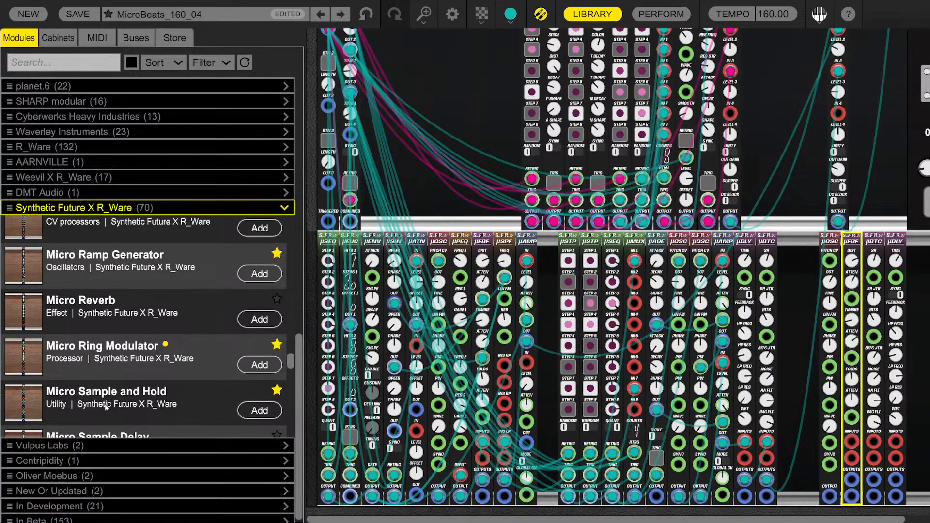
left_click_drag(121, 402, 819, 238)
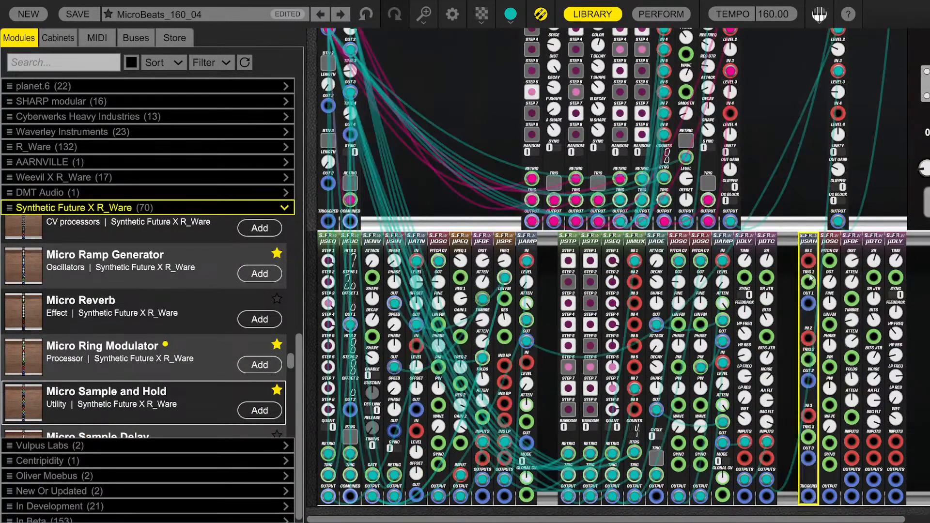
Patch µCLK Out 2 to µSAH Trig 1, the lower µSEQ output to its In 1, and its Out 1 to the third voice's µOSC Pitch CV
left_click_drag(808, 282, 356, 51)
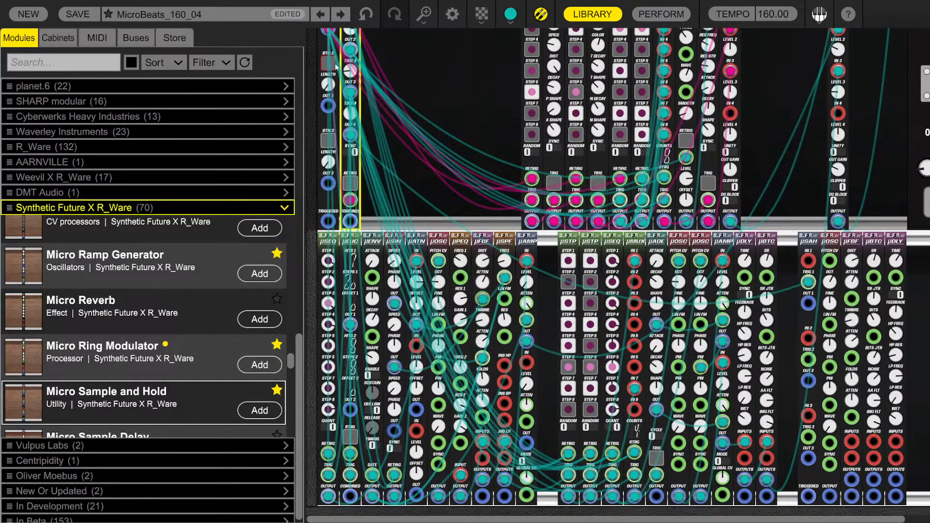
scroll(335, 150, "up", 3)
left_click(335, 149)
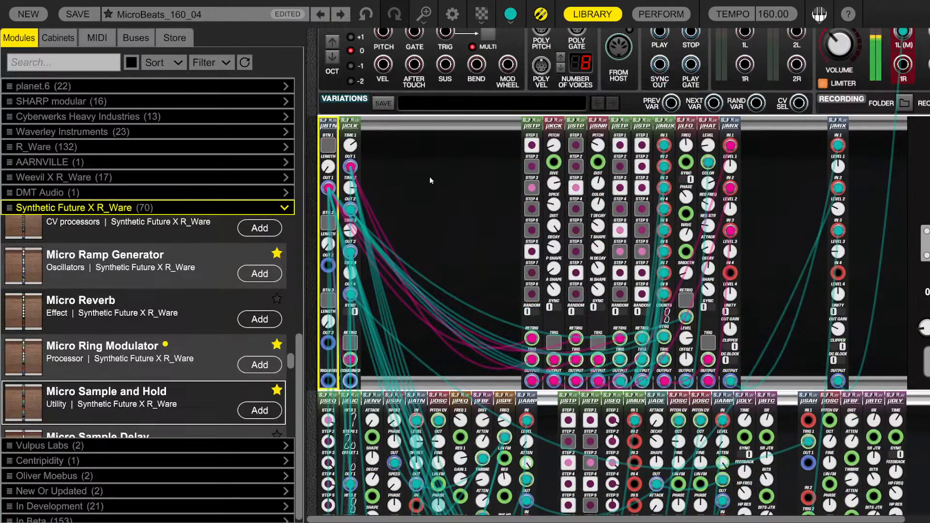
scroll(430, 180, "down", 3)
left_click_drag(809, 273, 329, 490)
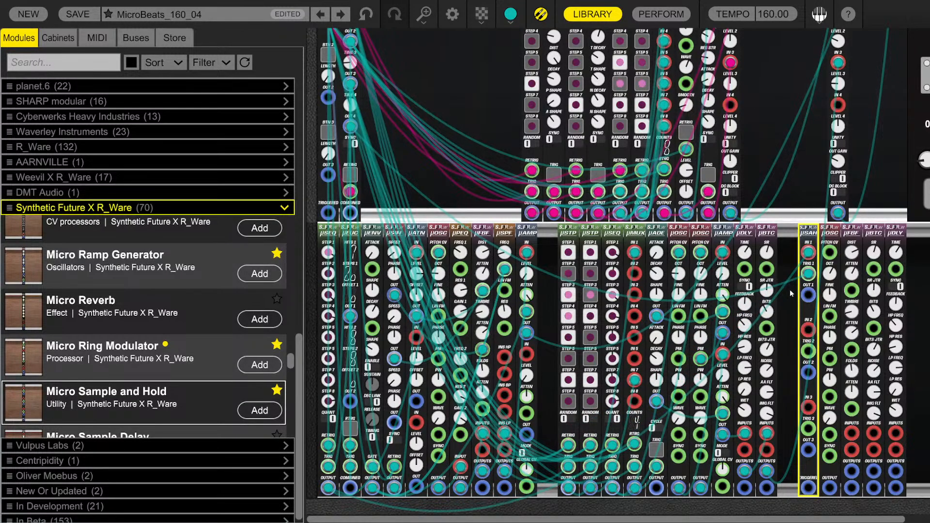
left_click_drag(808, 295, 829, 253)
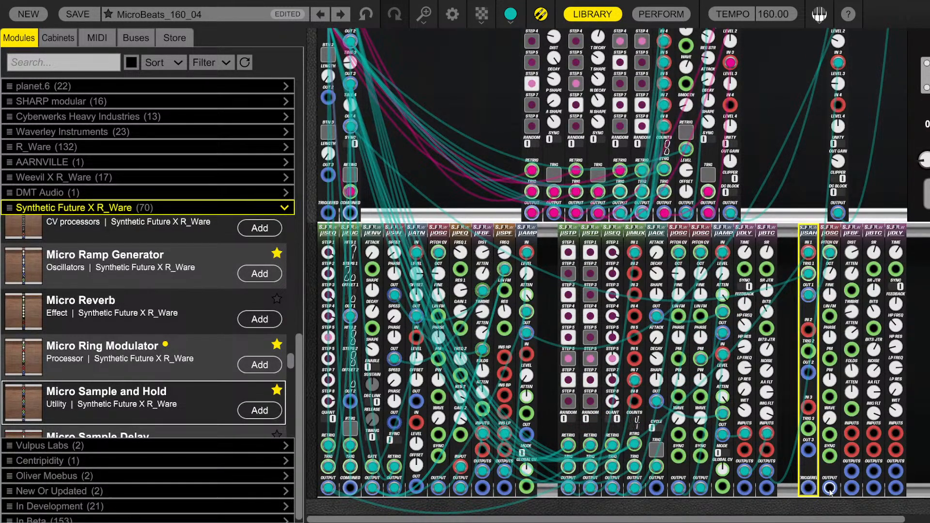
Chain the third voice's µOSC output through µFBF and µDLY into µBTC, moving the µDLY ahead of the µBTC
left_click_drag(830, 489, 851, 434)
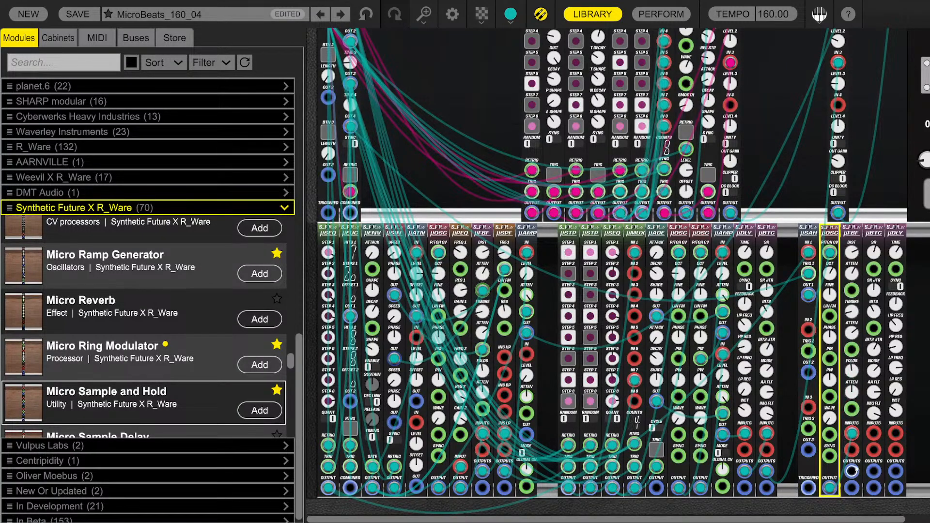
left_click_drag(851, 470, 896, 434)
left_click_drag(896, 232, 873, 232)
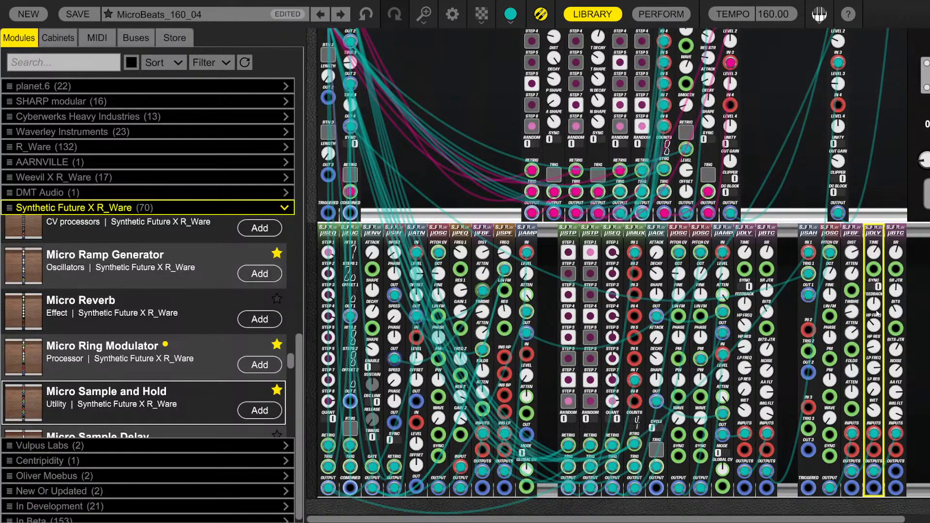
Adjust the new µDLY's Feedback, patch the new µBTC output to In 4 of the final µMIX, and adjust its Level 4
left_click_drag(874, 305, 874, 329)
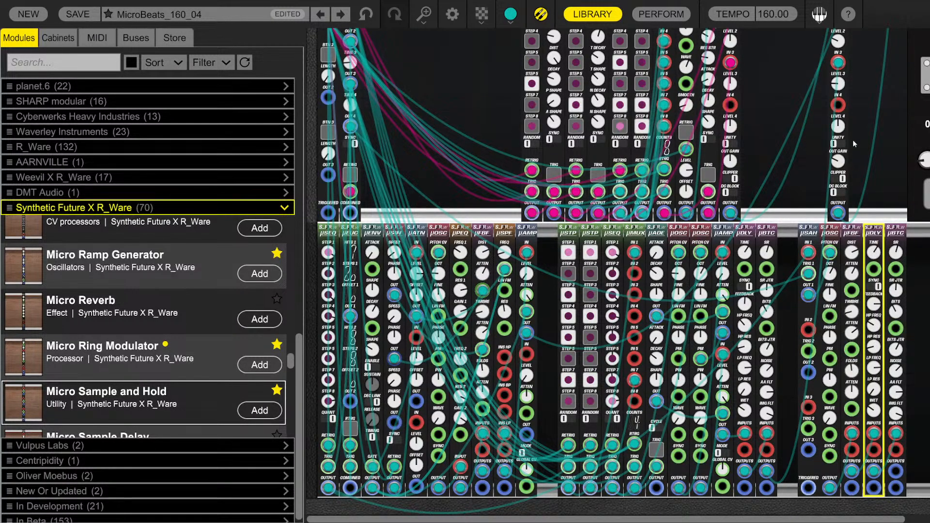
left_click_drag(838, 105, 894, 471)
left_click_drag(838, 127, 836, 158)
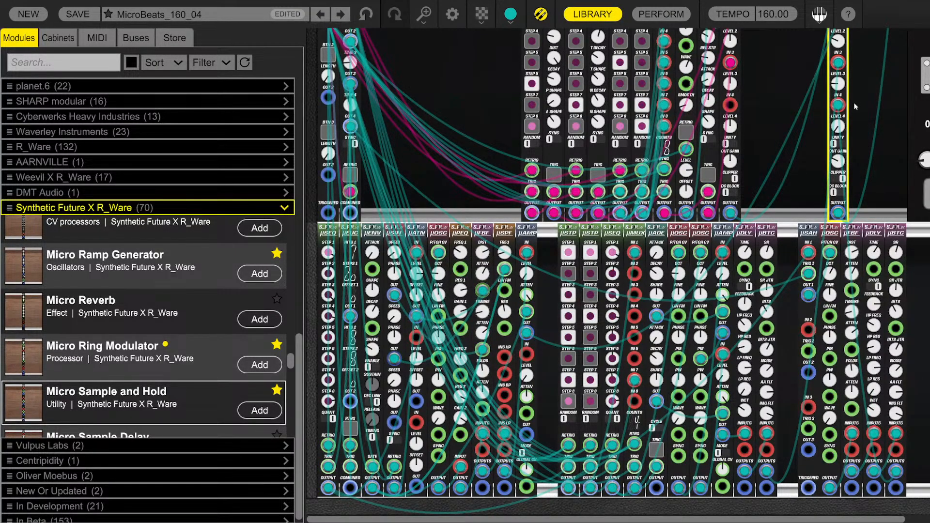
left_click_drag(838, 129, 839, 117)
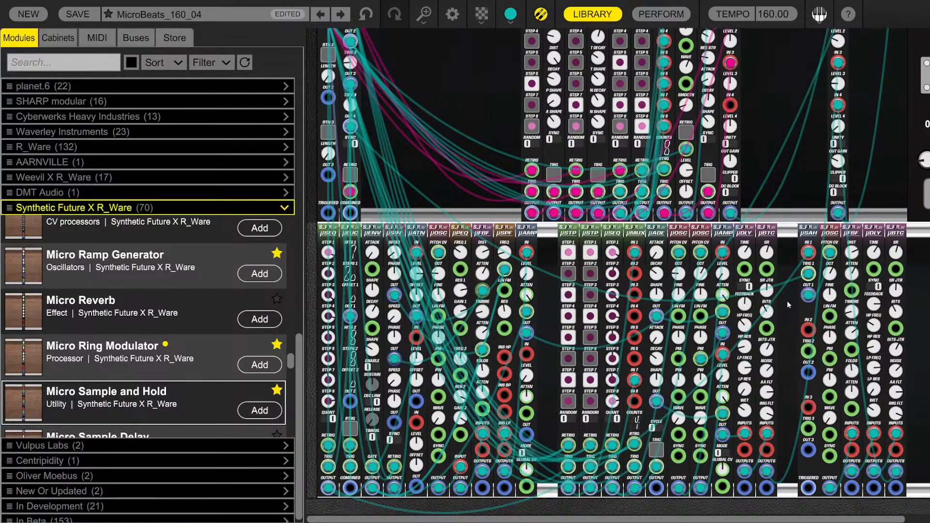
Duplicate the µENV before the third voice's µOSC and add a Micro Trigger Gate between it and the µSAH
left_click(373, 233)
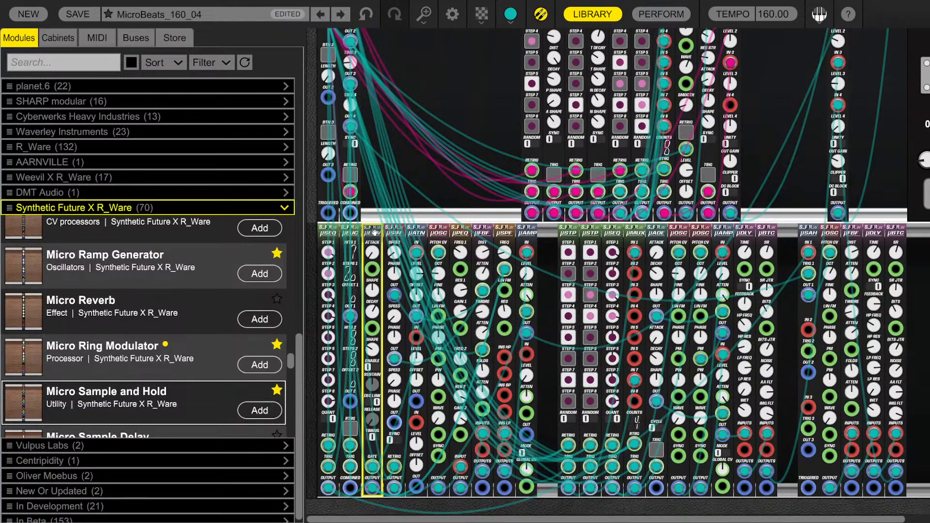
left_click_drag(376, 233, 830, 250)
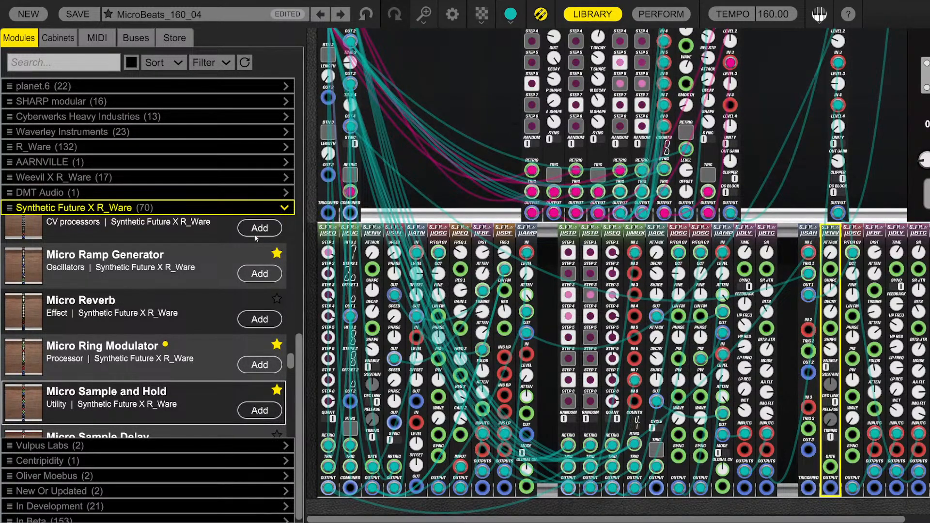
scroll(105, 278, "up", 3)
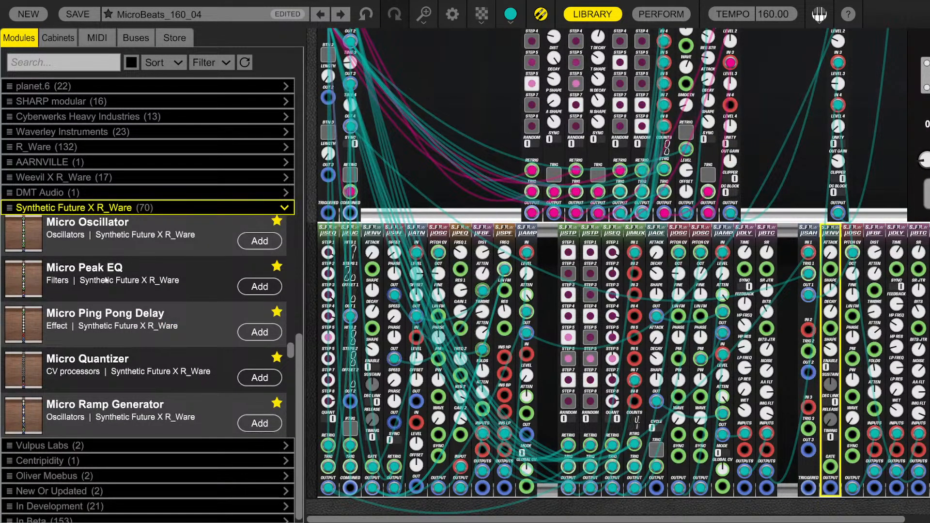
scroll(105, 280, "down", 5)
scroll(106, 280, "down", 3)
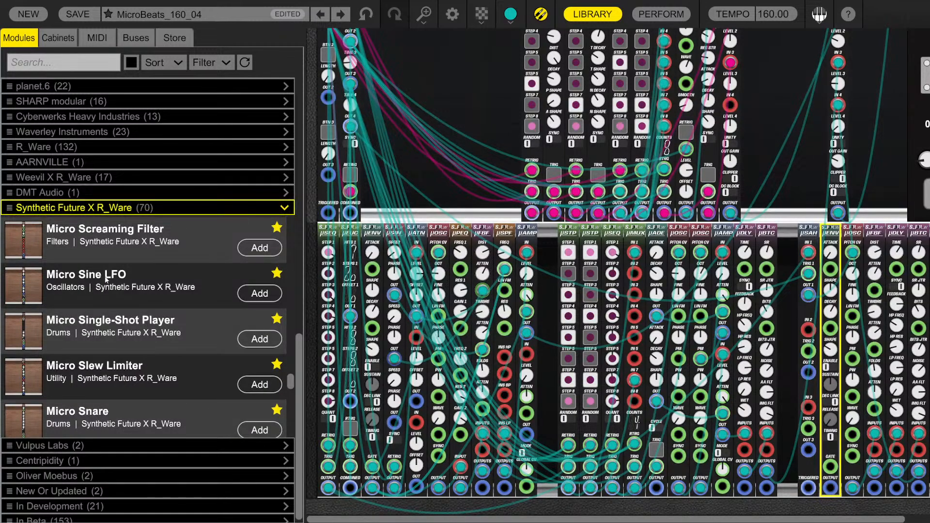
scroll(105, 278, "down", 3)
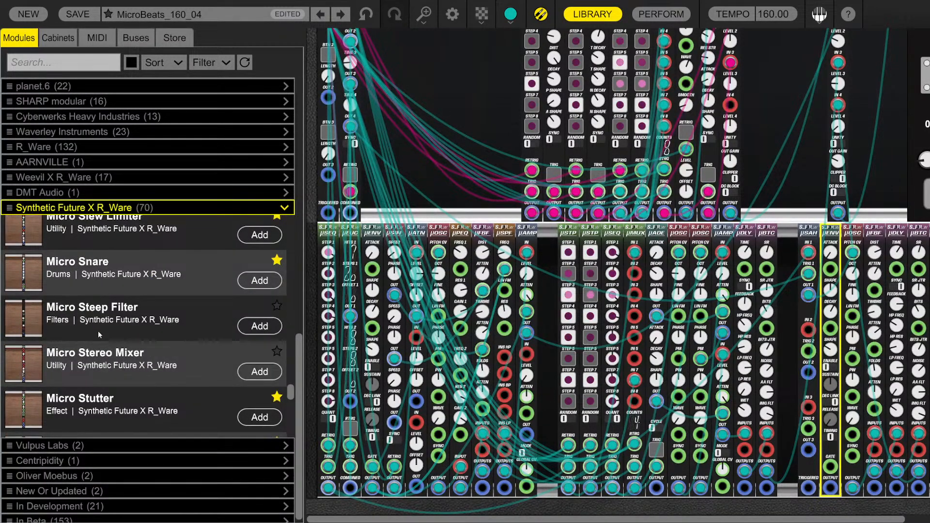
left_click(838, 126)
scroll(134, 327, "down", 3)
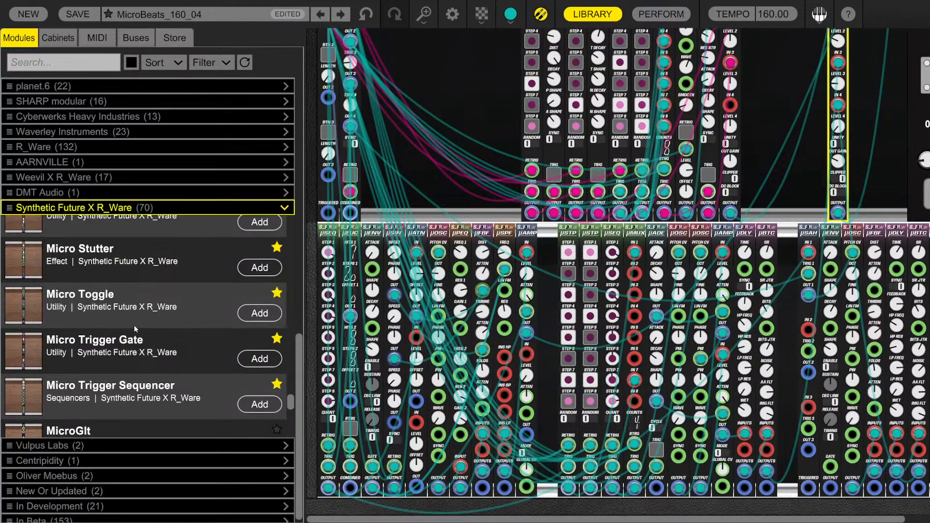
left_click_drag(105, 350, 838, 244)
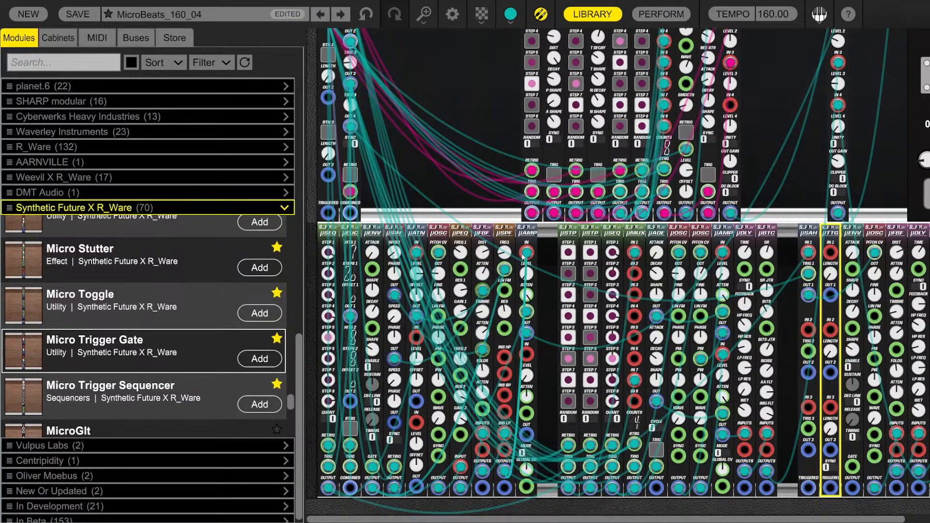
Duplicate a µAMP between the third voice's µOSC and µFBF, and move the whole third voice to the empty row below
left_click_drag(526, 235, 896, 241)
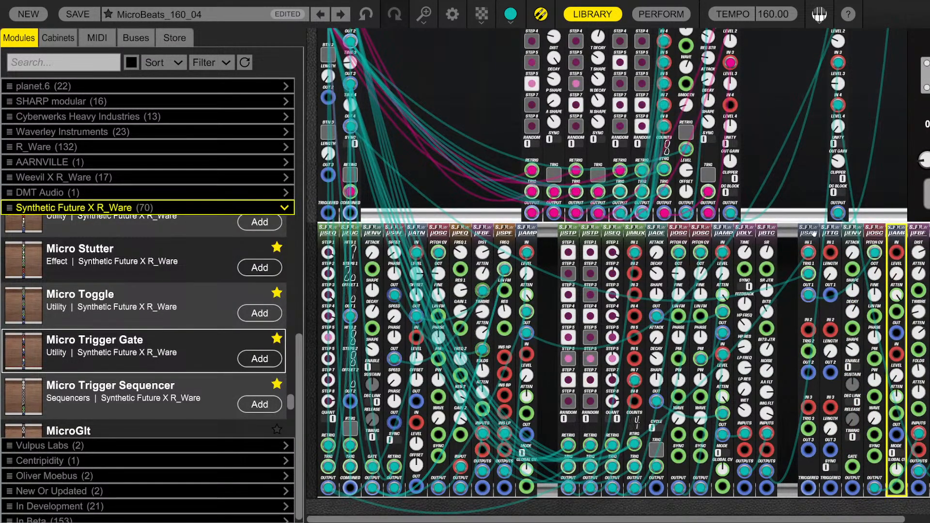
left_click_drag(793, 237, 457, 512)
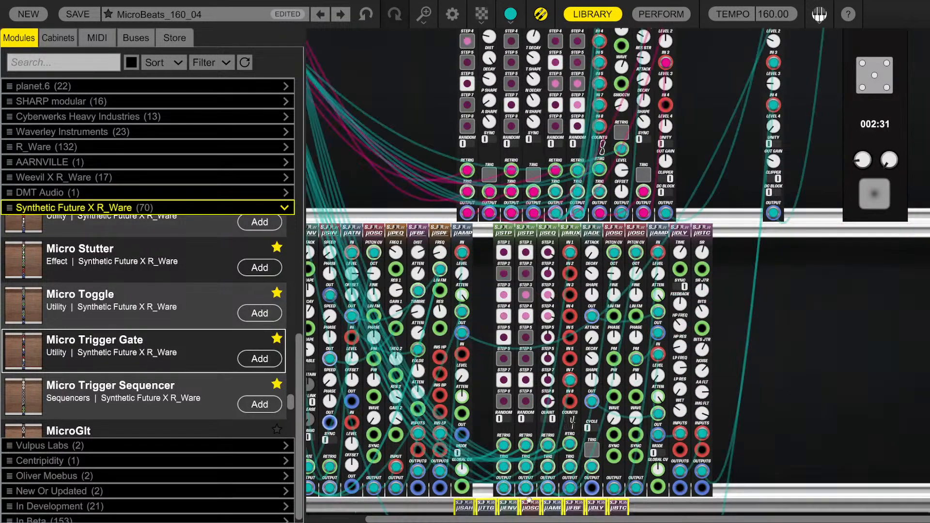
scroll(766, 397, "down", 5)
scroll(717, 372, "up", 2)
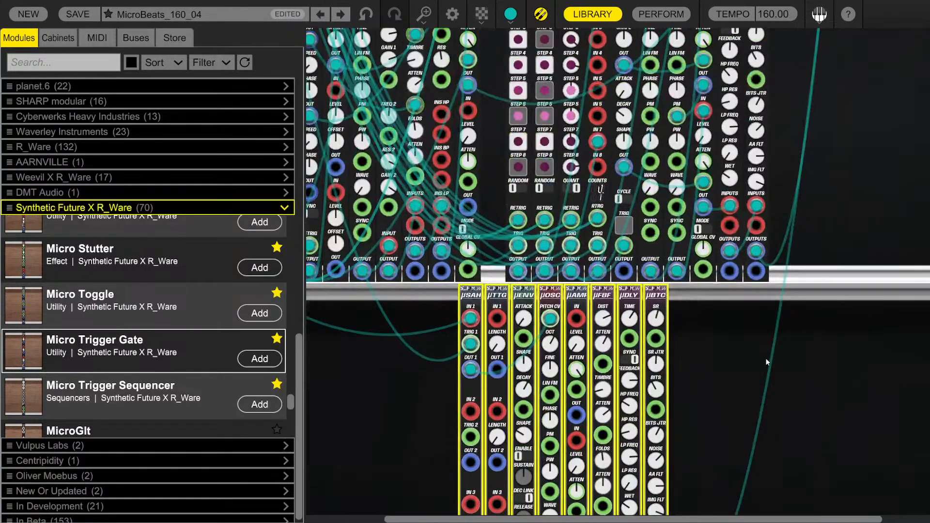
scroll(775, 330, "down", 3)
left_click(592, 14)
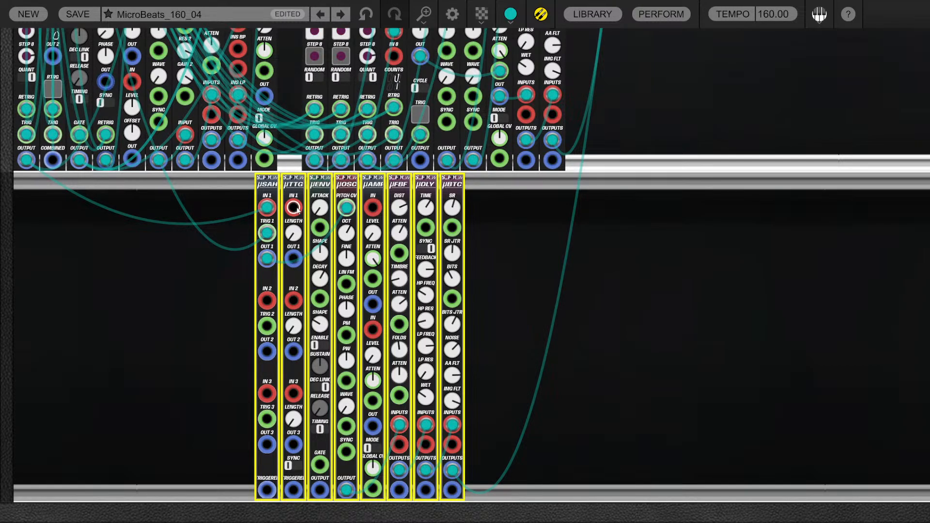
Patch a clock trigger into In 1 of the third voice's µTTG and enable the module's Sync
left_click_drag(297, 209, 193, 264)
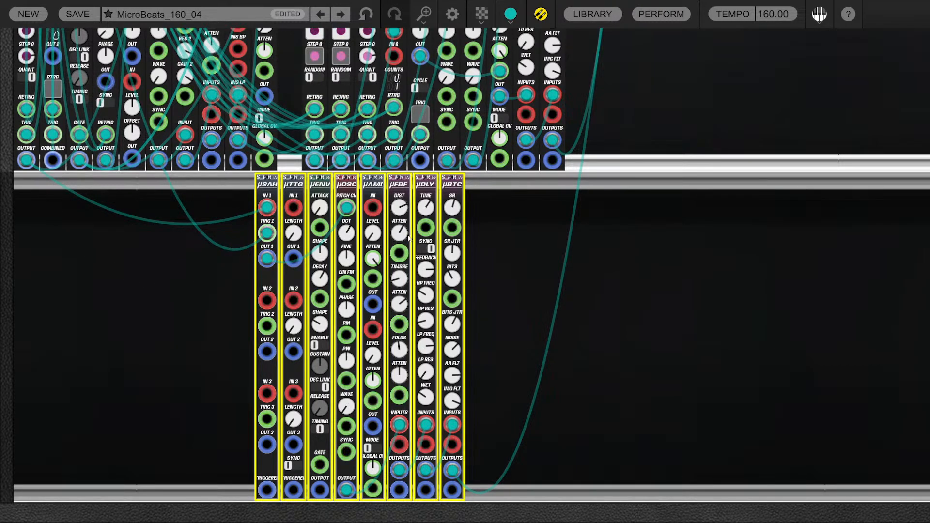
scroll(574, 260, "down", 6)
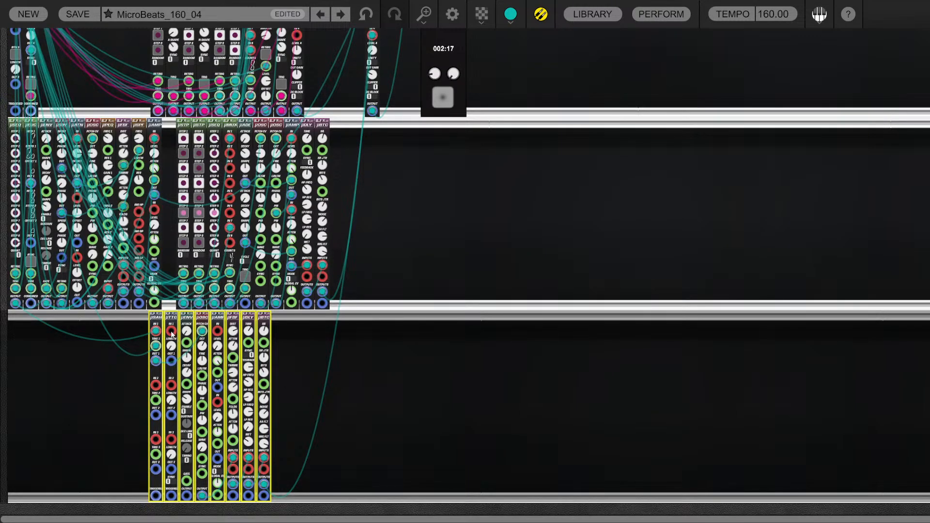
scroll(159, 286, "up", 3)
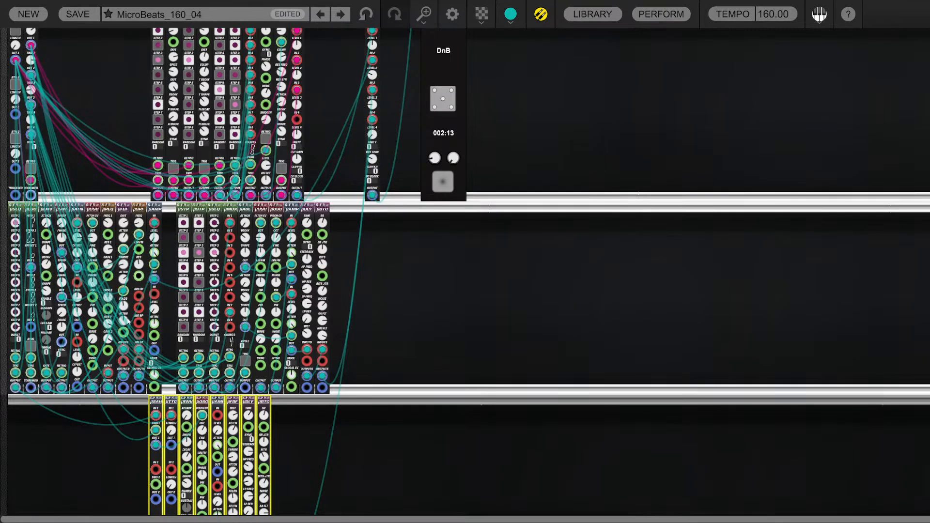
scroll(344, 418, "down", 3)
scroll(368, 436, "up", 2)
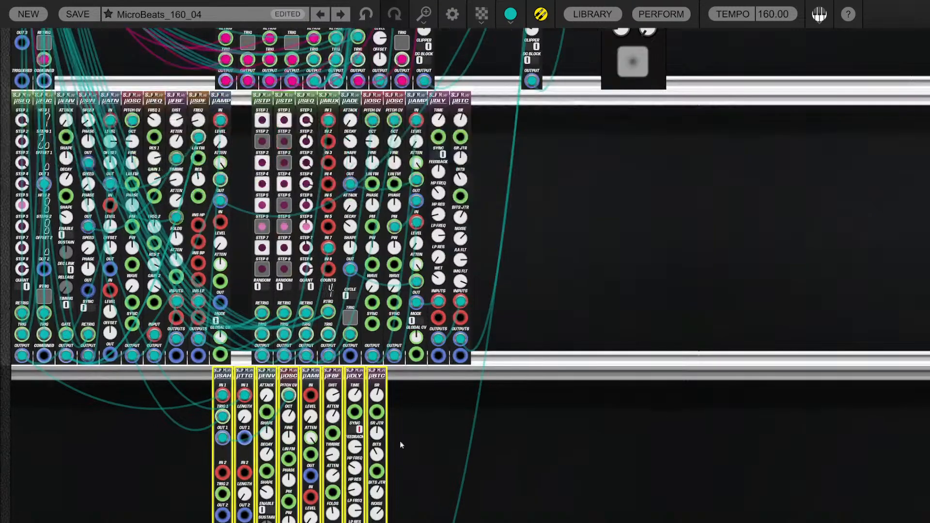
scroll(488, 433, "down", 3)
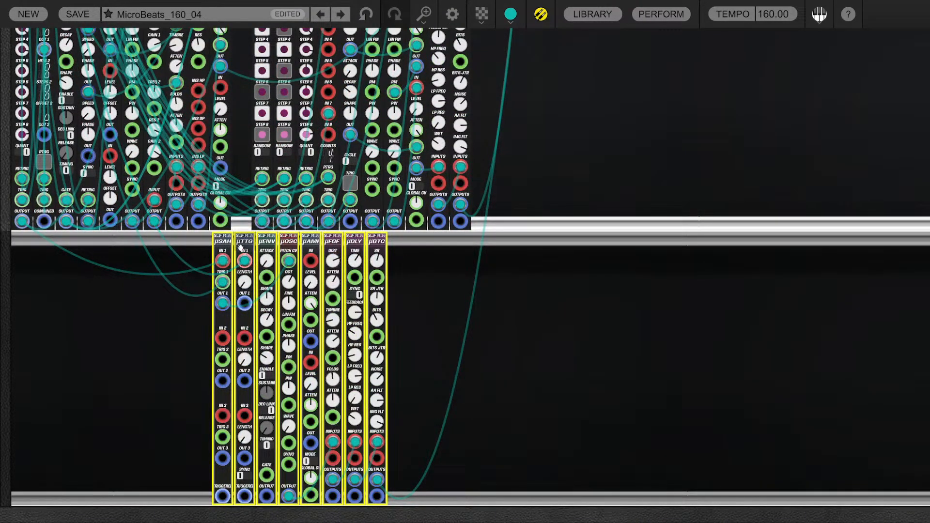
left_click(237, 237)
left_click(246, 477)
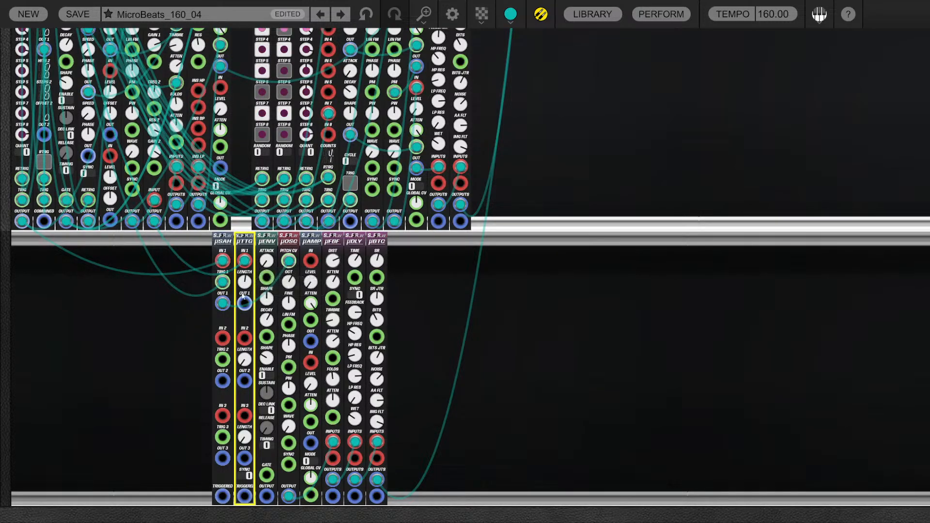
Gate the third voice's µENV from µTTG Out 1 with sustain enabled, and patch it to control the µAMP wired between µOSC and µFBF
left_click_drag(255, 301, 266, 475)
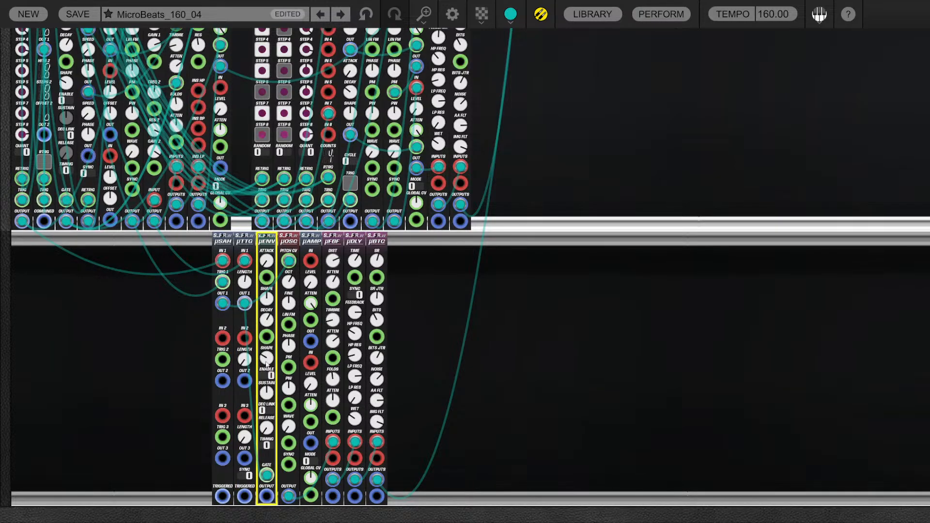
left_click_drag(265, 496, 310, 320)
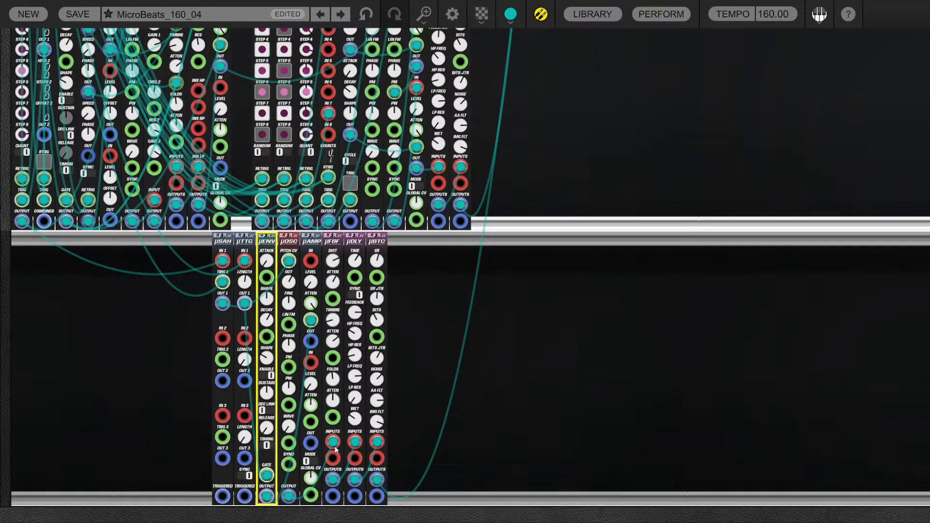
left_click_drag(334, 444, 310, 261)
left_click_drag(311, 341, 332, 441)
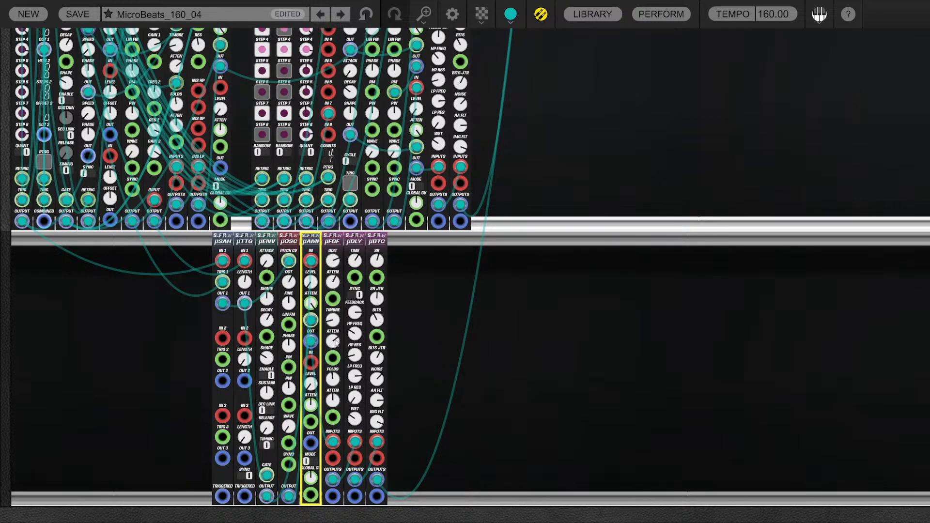
Raise the third voice's µENV Attack, set its Release to about 357 ms, and set Gate Time 1 on the µTTG to 1/3
left_click_drag(266, 260, 268, 213)
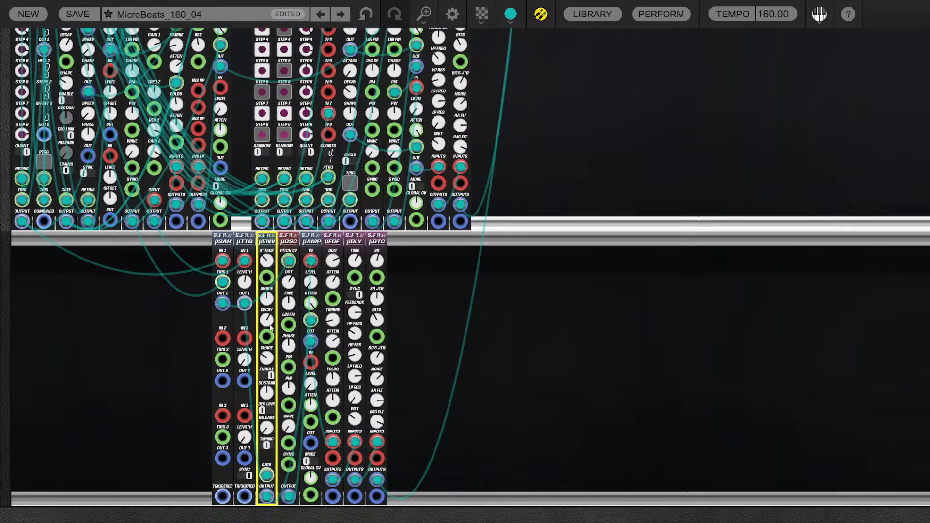
left_click_drag(268, 424, 266, 364)
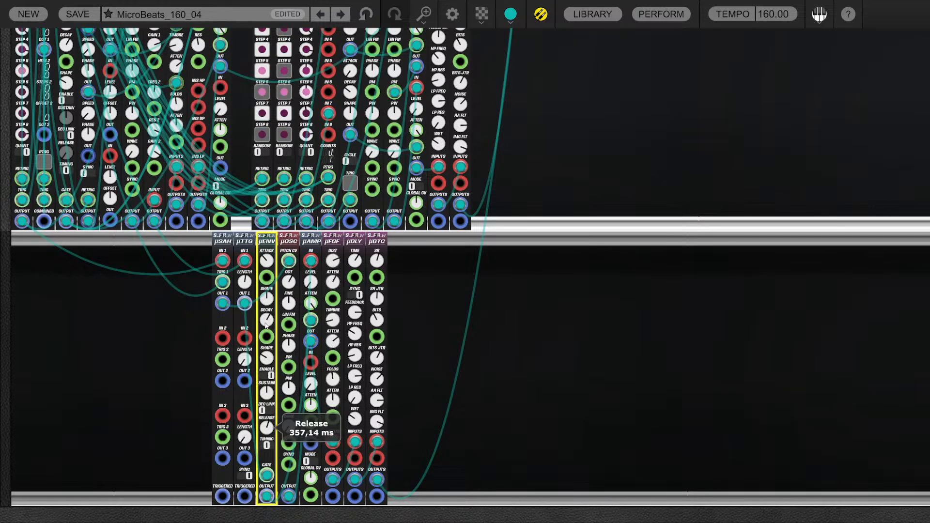
left_click(431, 355)
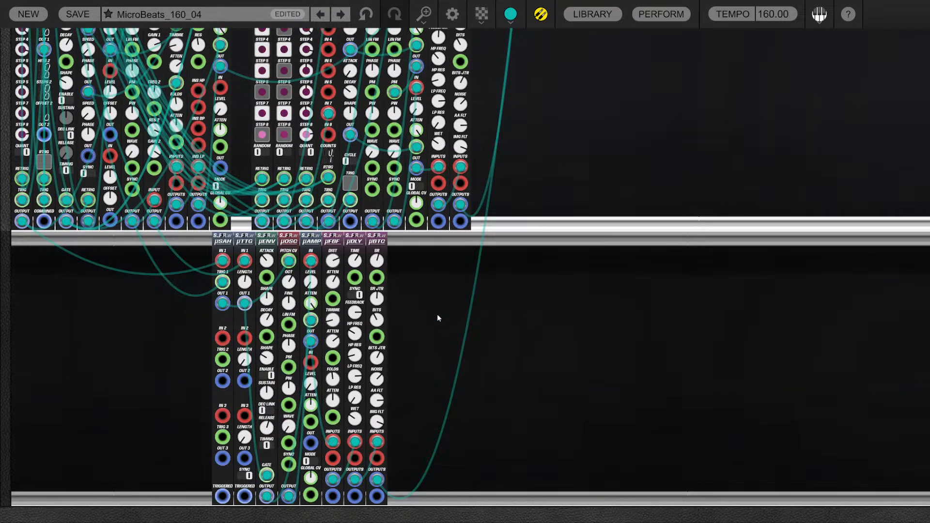
left_click(245, 285)
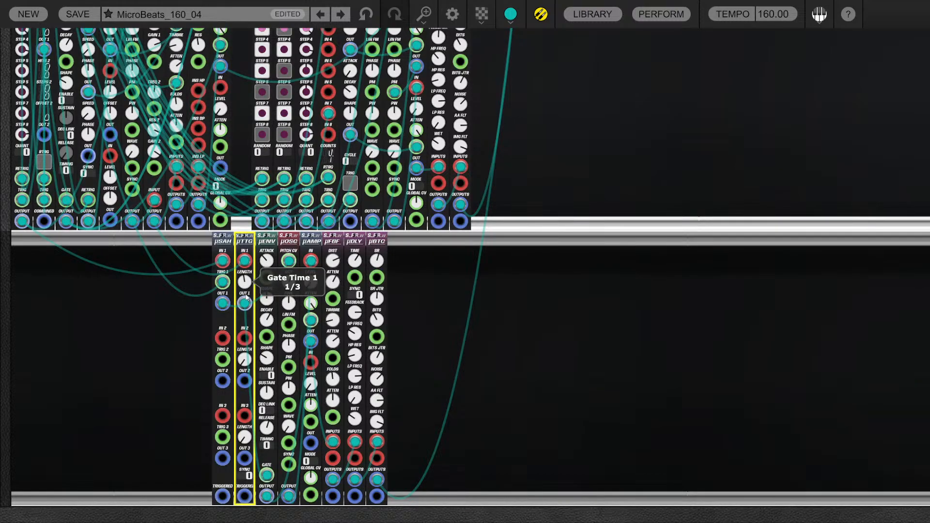
left_click(454, 358)
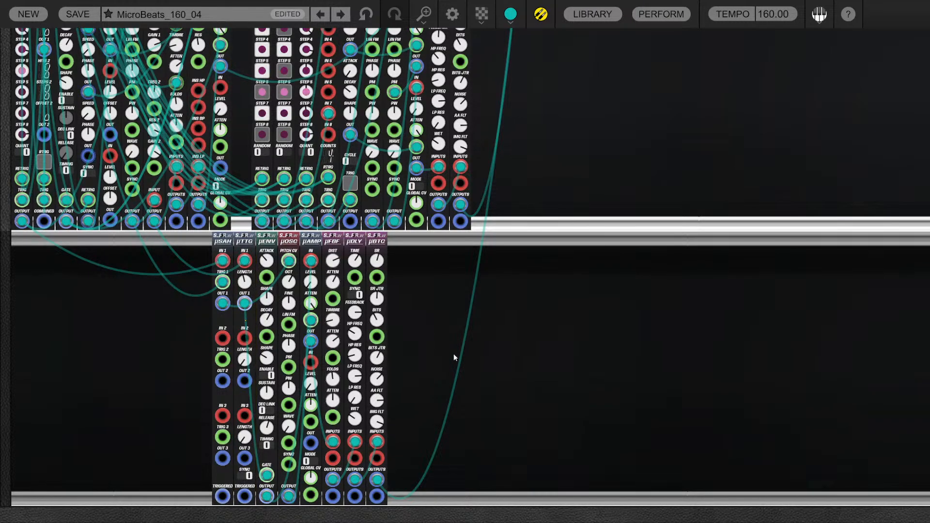
Set Noise on the third voice's µBTC to 0.25 and lower Level 4 of the final µMIX to 0.07
left_click(382, 273)
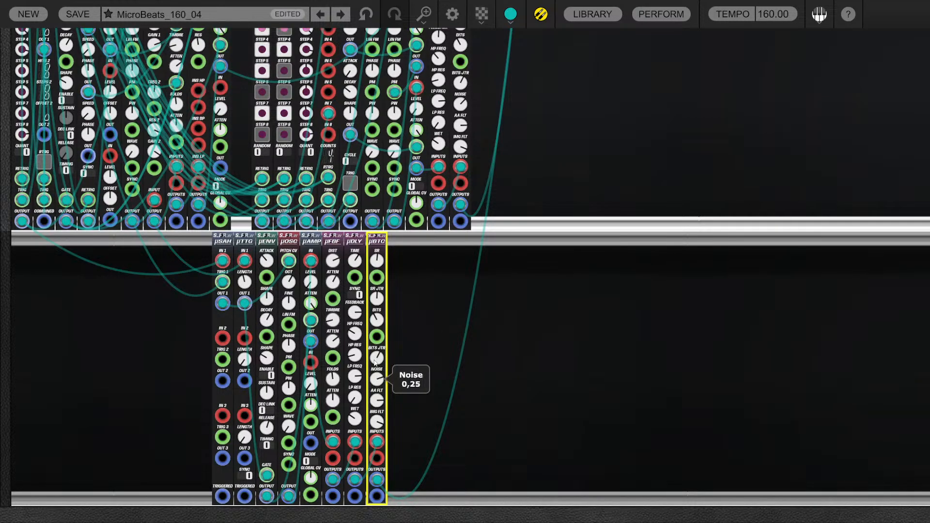
scroll(489, 366, "up", 5)
scroll(536, 313, "up", 6)
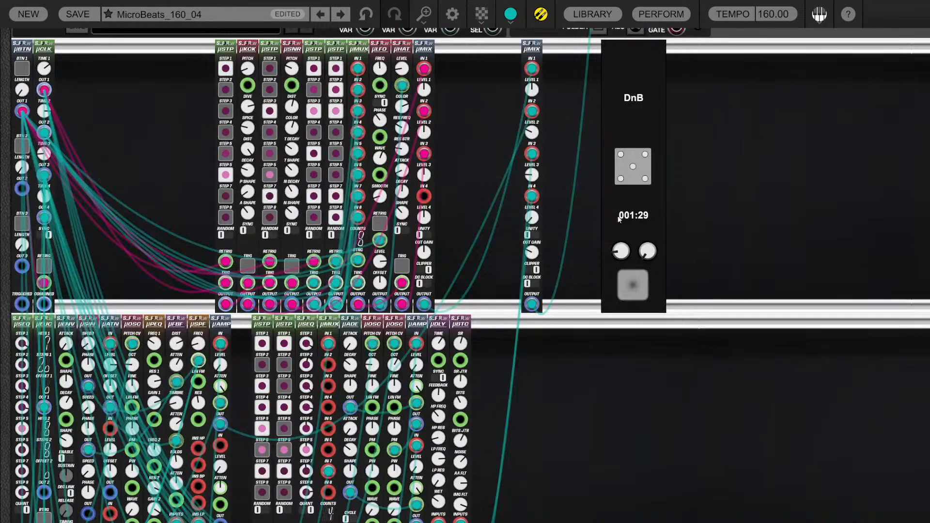
left_click(534, 210)
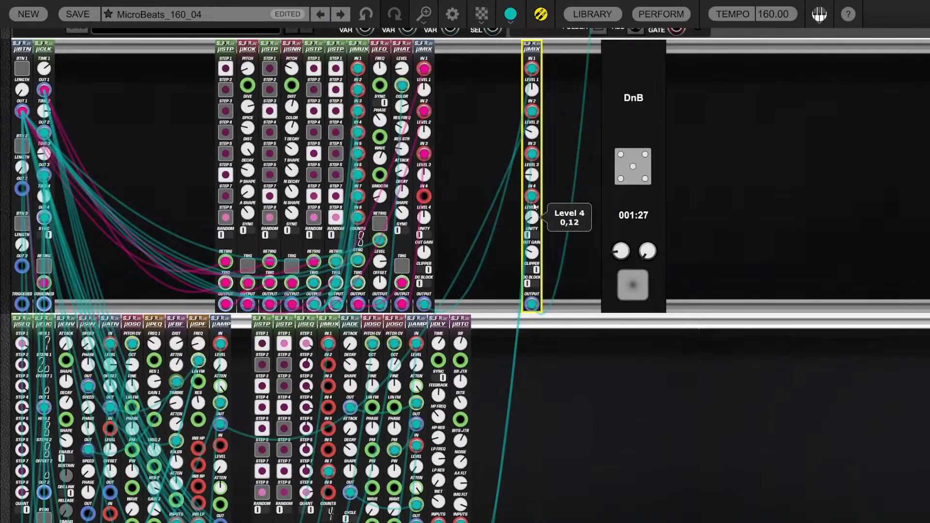
left_click_drag(534, 209, 534, 217)
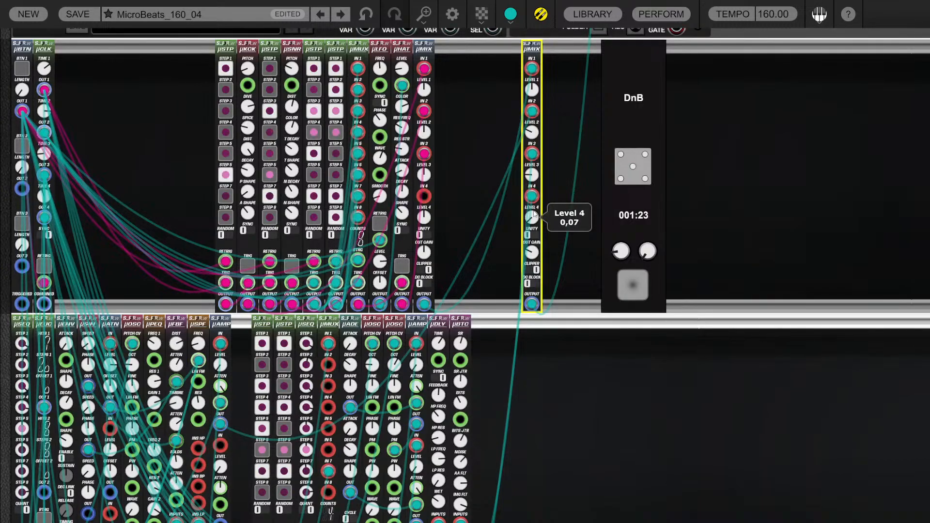
left_click(575, 421)
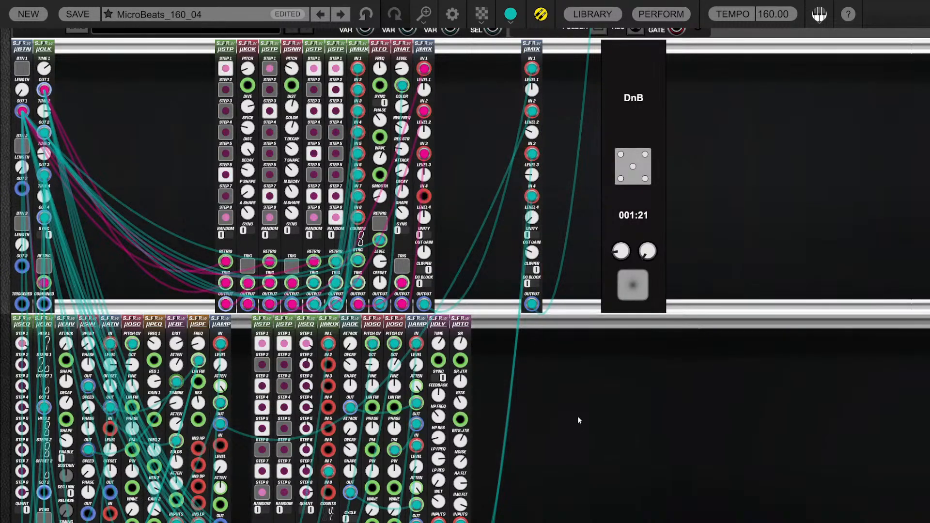
Move all of the third voice's modules up to the row above, beside the second voice
scroll(566, 426, "down", 2)
scroll(553, 443, "down", 3)
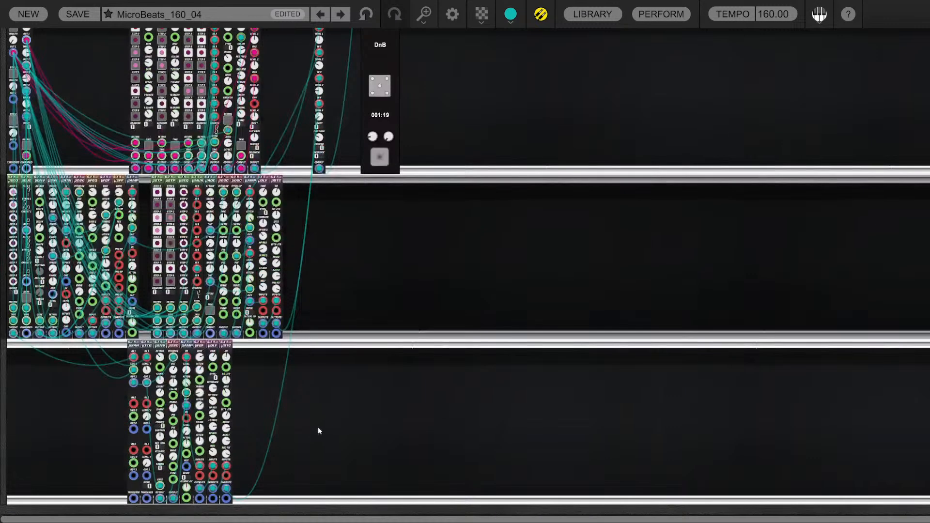
left_click_drag(298, 416, 135, 356)
left_click_drag(199, 348, 377, 183)
scroll(461, 191, "up", 3)
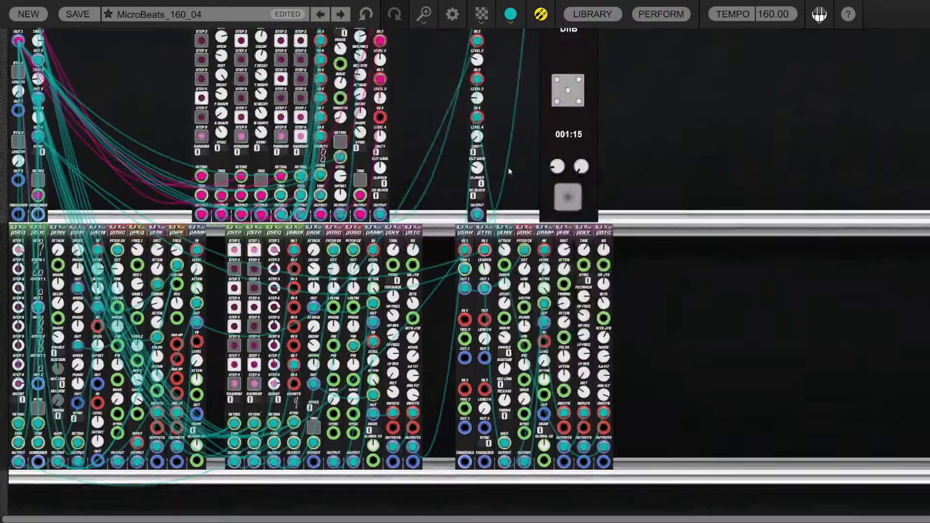
Lower Level 4 of the final µMIX to 0.05 and set Bits on the third voice's µBTC to 3.74
left_click(481, 140)
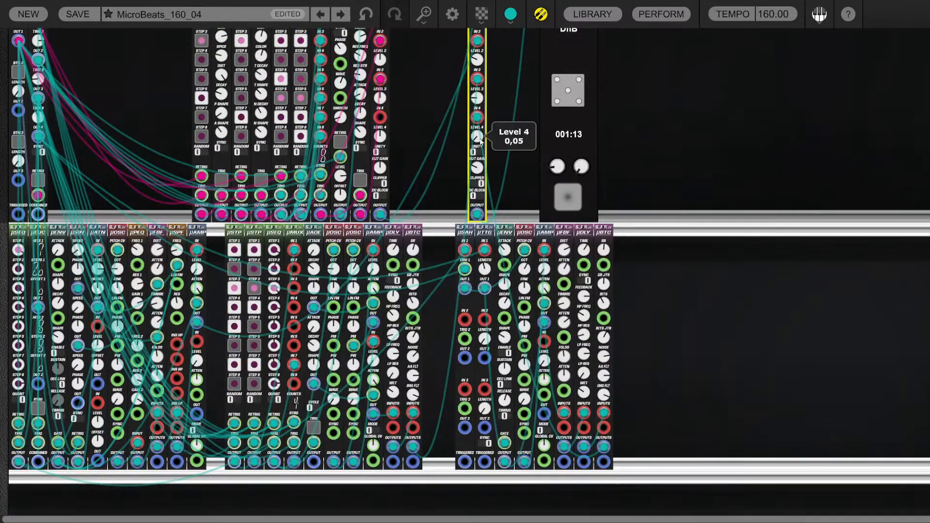
left_click(684, 315)
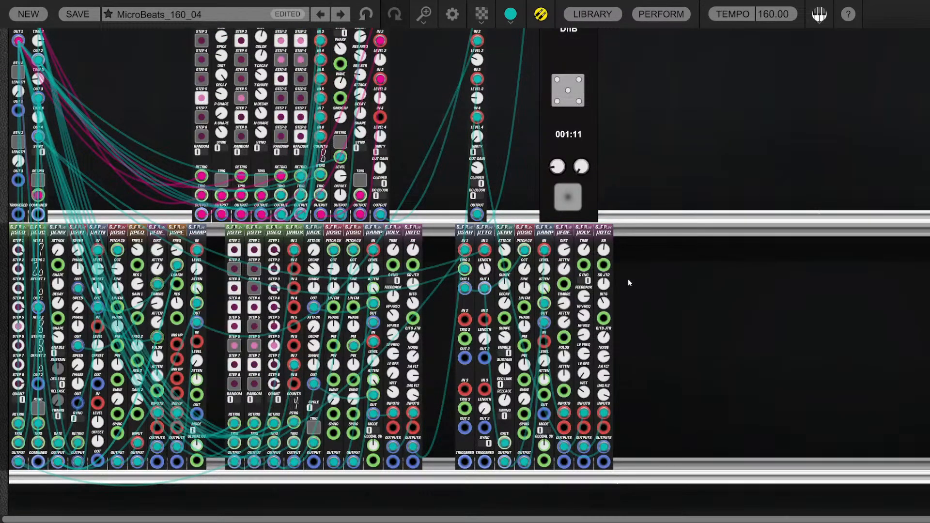
left_click(605, 304)
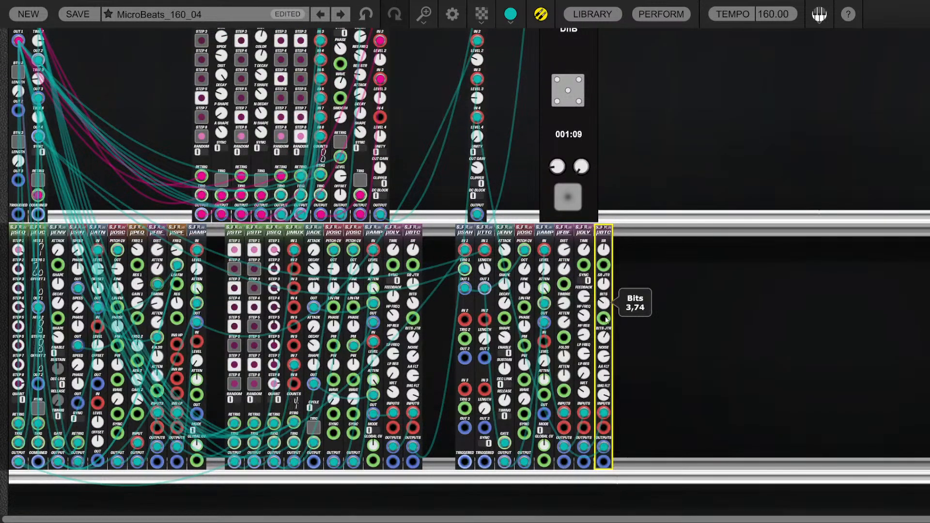
Fine-tune the third voice's µENV Sustain and the gate length of the first µTTG channel
left_click(507, 372)
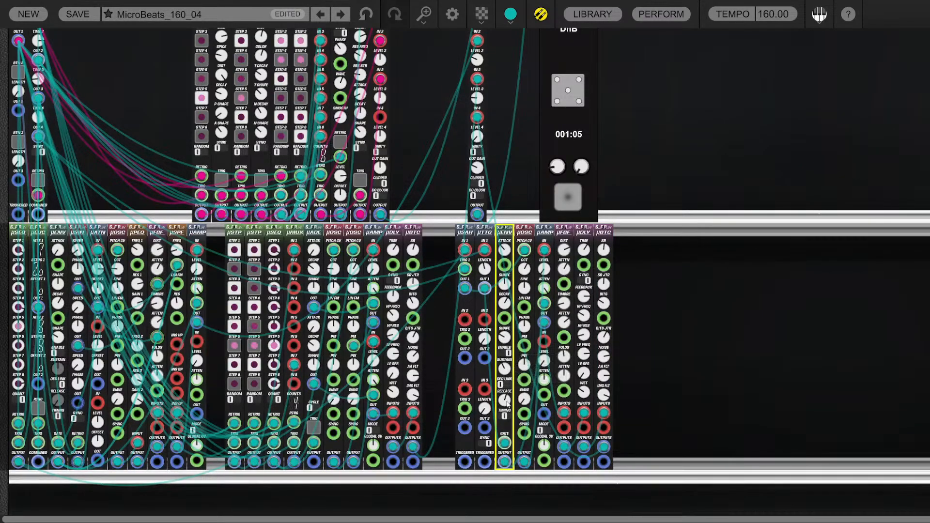
left_click(486, 272)
left_click_drag(488, 289, 488, 262)
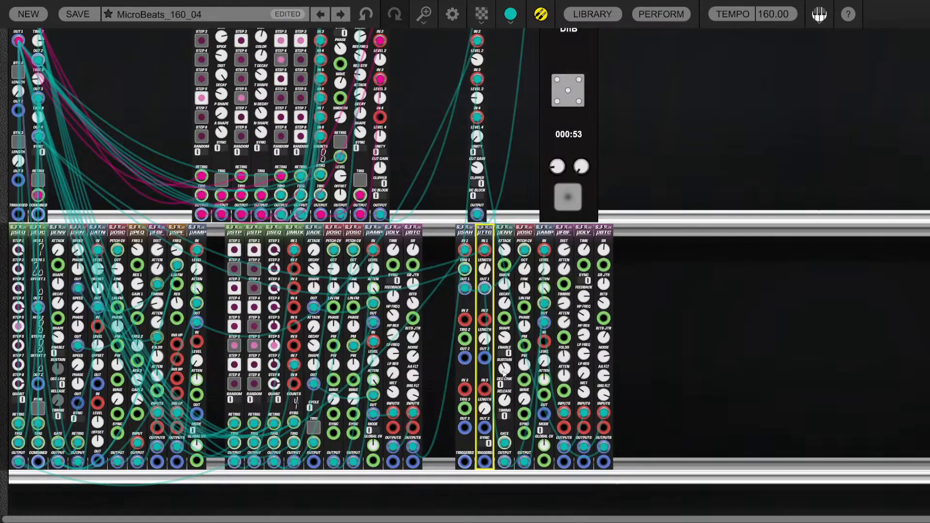
left_click_drag(485, 269, 483, 283)
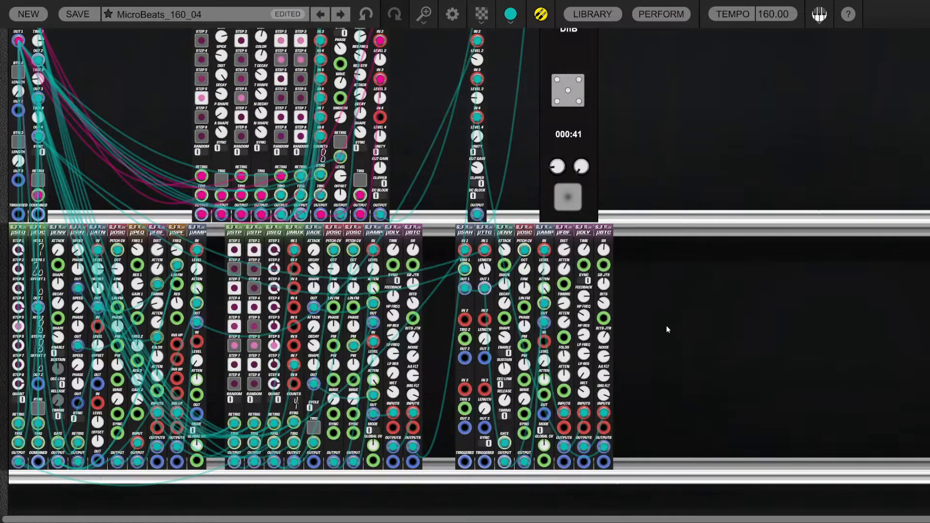
Trigger the first button of the µBTN module to restart the sequencers
scroll(666, 324, "up", 5)
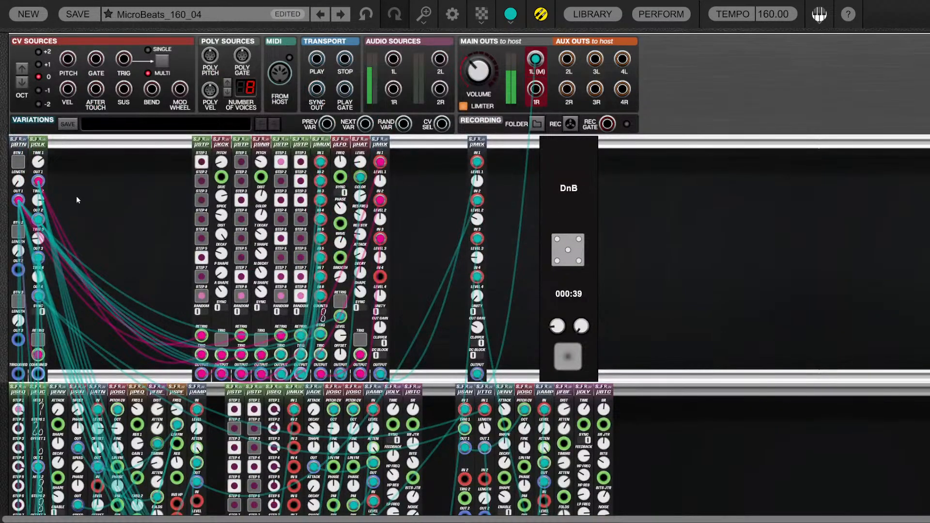
left_click(18, 162)
left_click(153, 249)
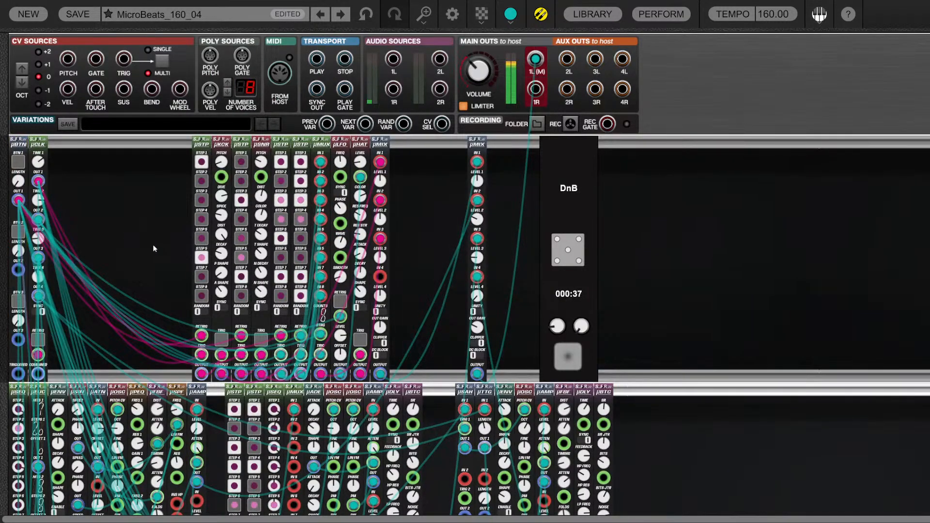
Set the Level of the µHAT drum module to 0.20
scroll(678, 278, "down", 4)
scroll(683, 272, "up", 1)
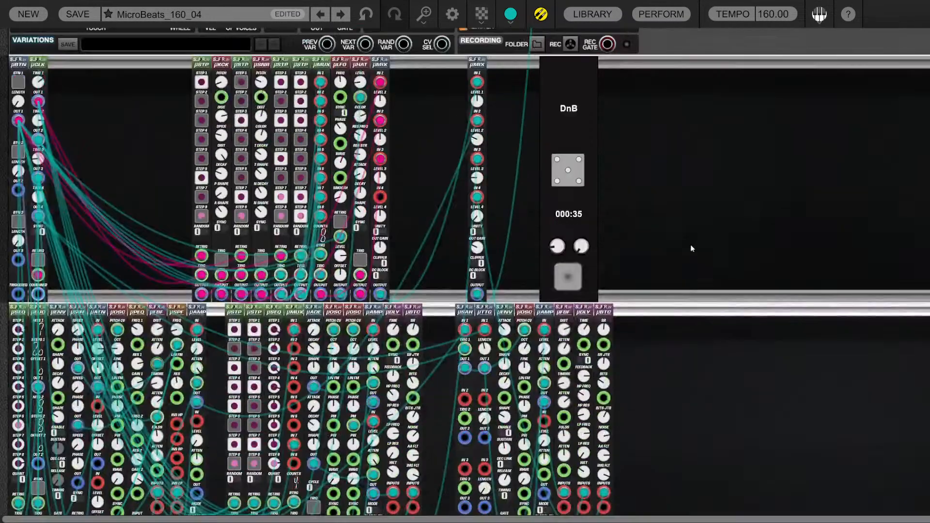
left_click(380, 63)
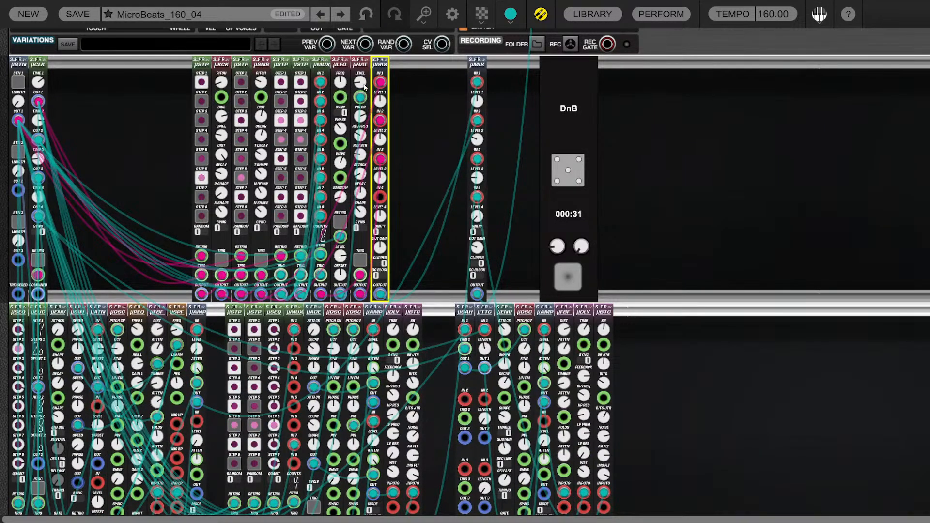
left_click(365, 83)
left_click_drag(365, 84, 365, 81)
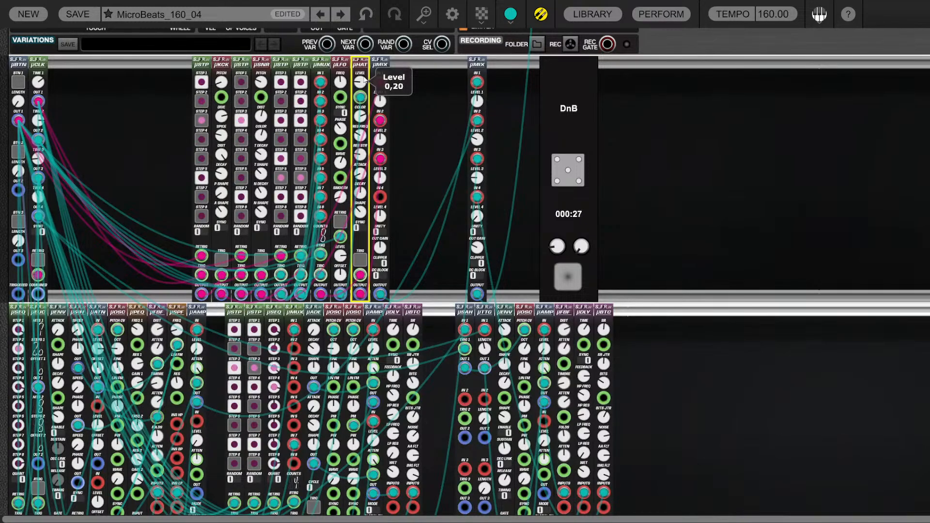
left_click(436, 134)
scroll(691, 228, "down", 3)
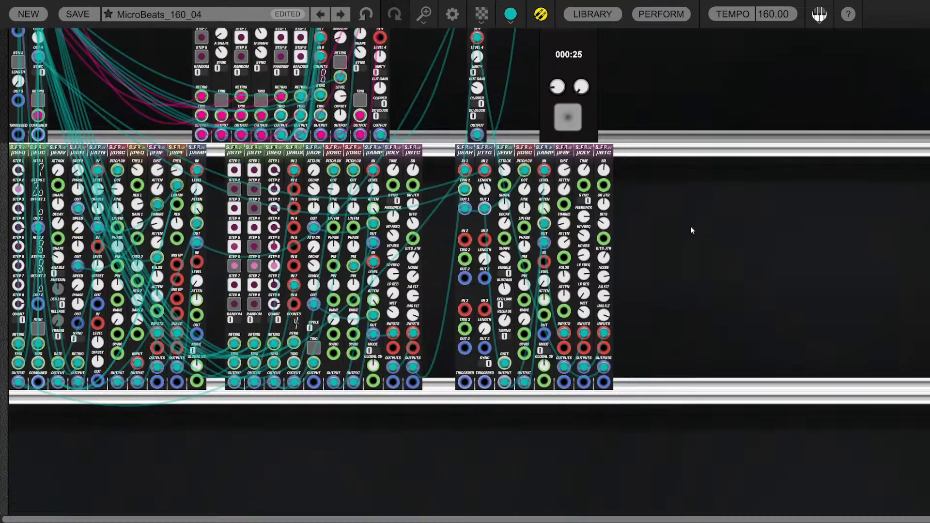
Patch the first output of the first voice's µATN into the upper modulation input of the third voice's µFBF
scroll(693, 237, "up", 2)
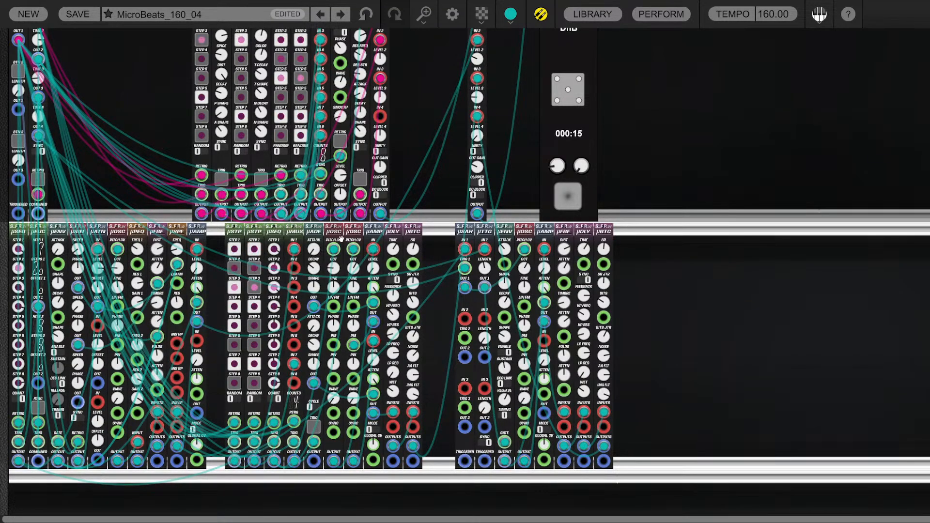
left_click(99, 316)
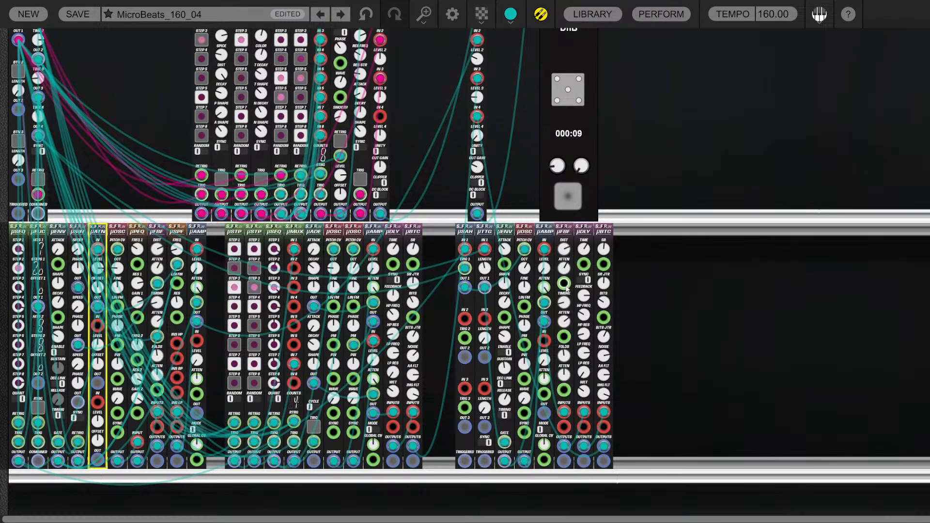
left_click(566, 286)
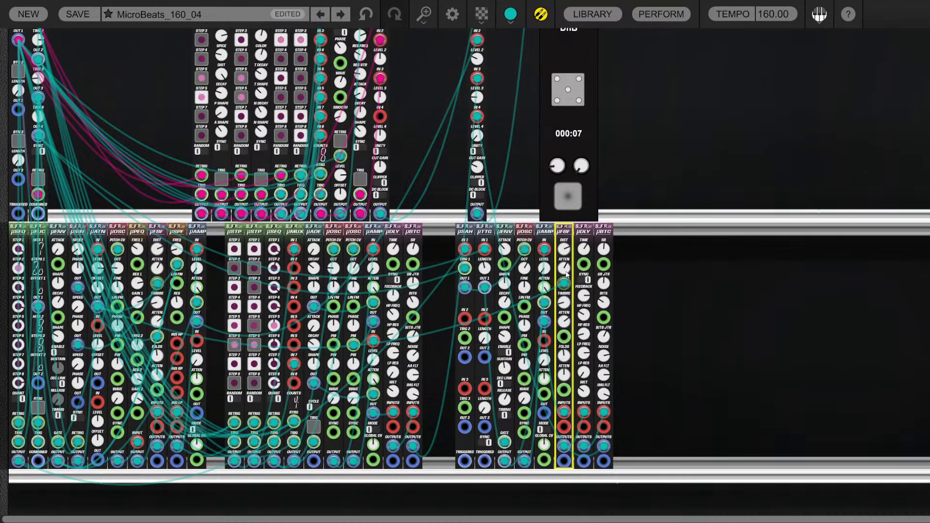
left_click(661, 307)
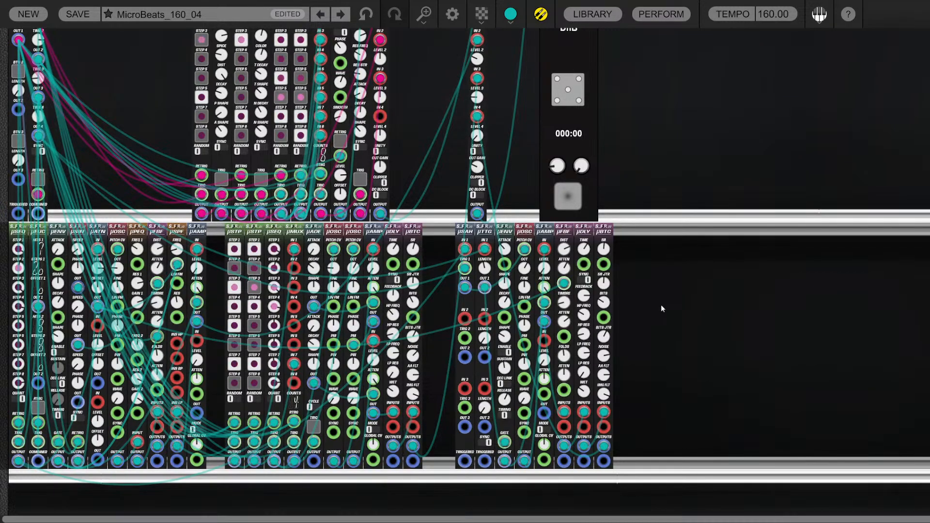
Save the patch as the user preset MicroBeats_160_05 in the Micro Modules category, as an instrument
left_click(75, 16)
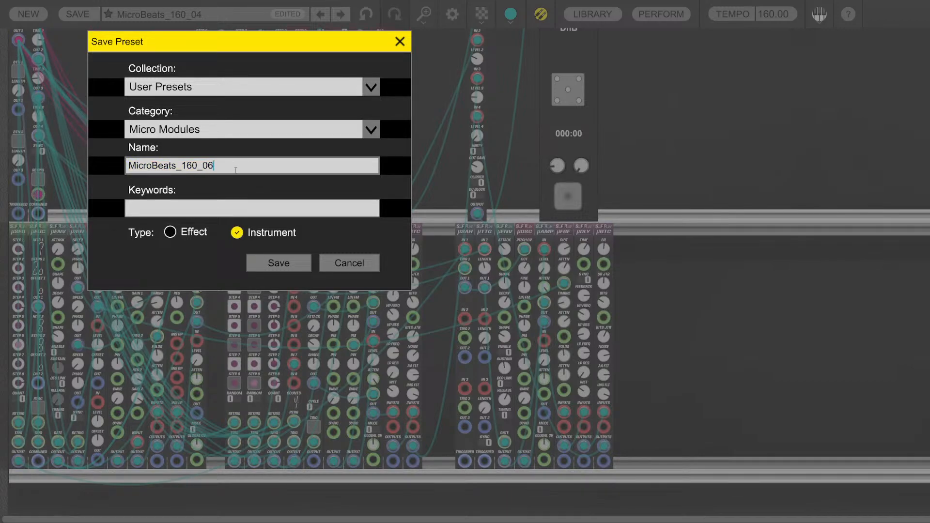
left_click(259, 267)
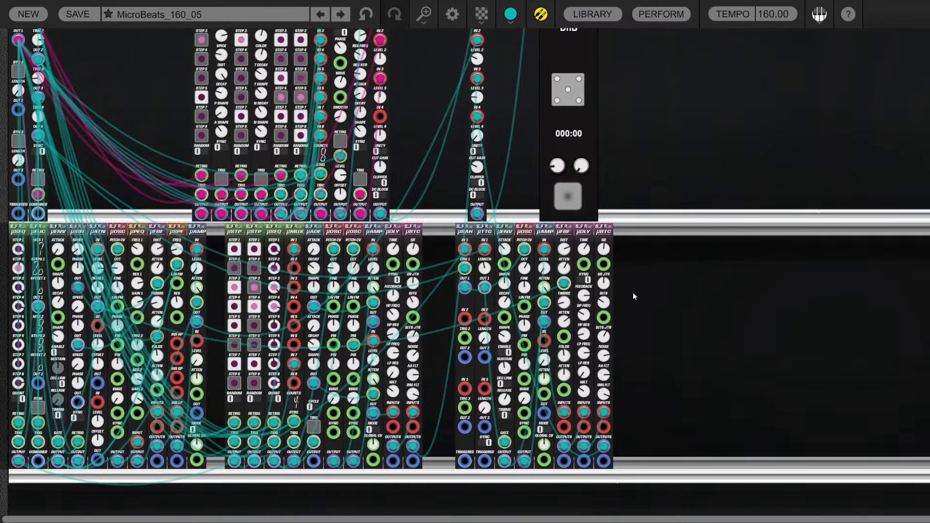
Fine-tune Level 4 of the final µMIX to rebalance the third voice
left_click(480, 140)
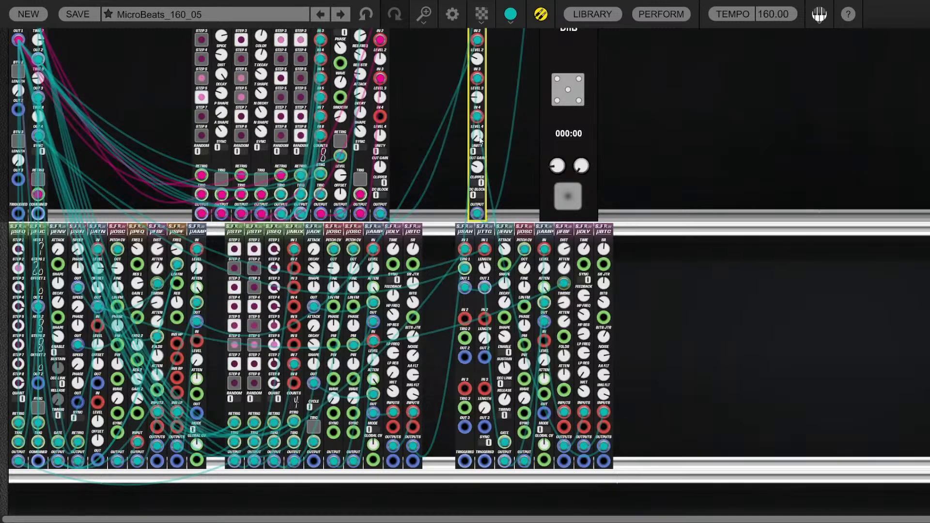
left_click_drag(480, 140, 480, 139)
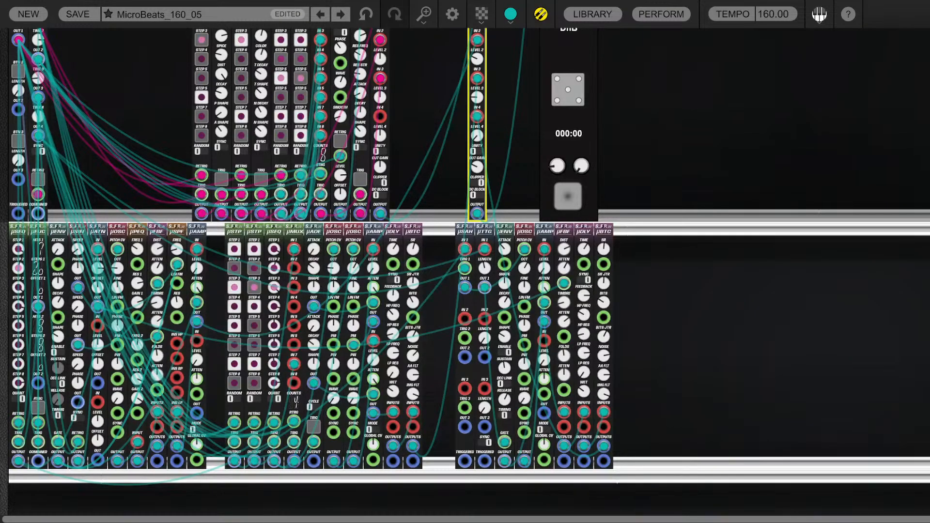
left_click(409, 145)
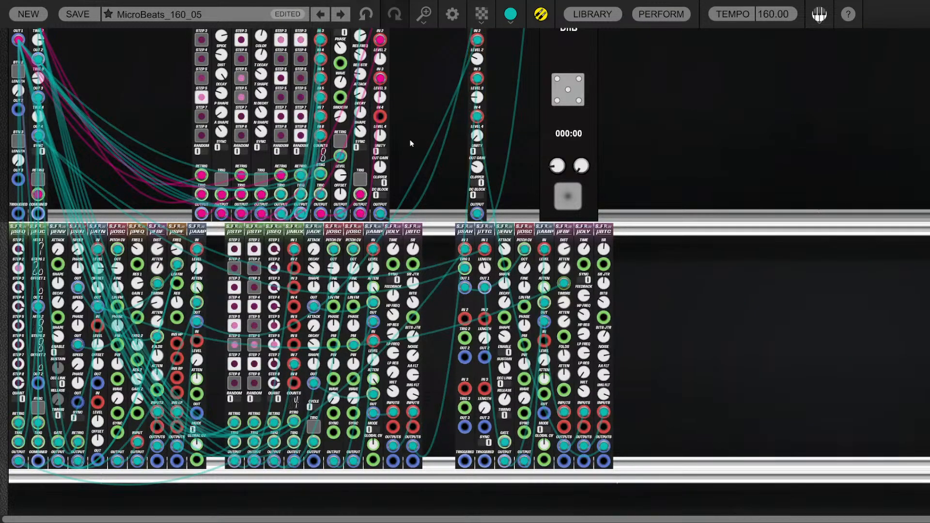
Examine the drum section's µLFO, µKCK, µSNR and µHAT modules and their settings
scroll(421, 165, "up", 3)
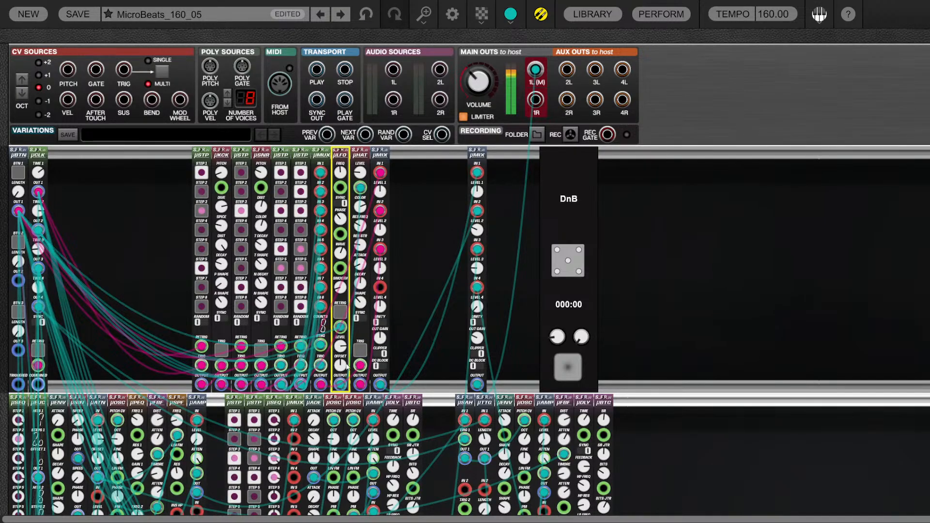
mouse_move(360, 188)
left_mouse_down()
mouse_move(433, 202)
mouse_move(361, 194)
left_mouse_up()
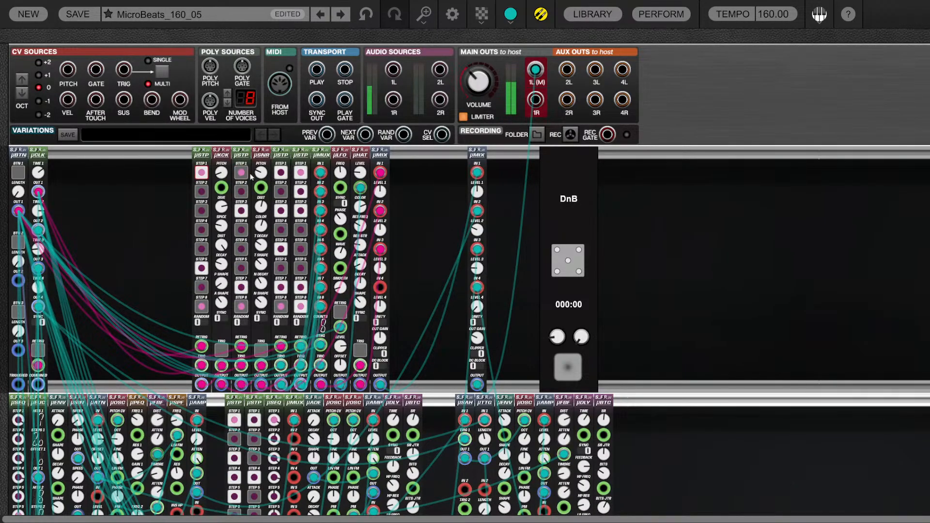
left_click(220, 156)
left_click(260, 156)
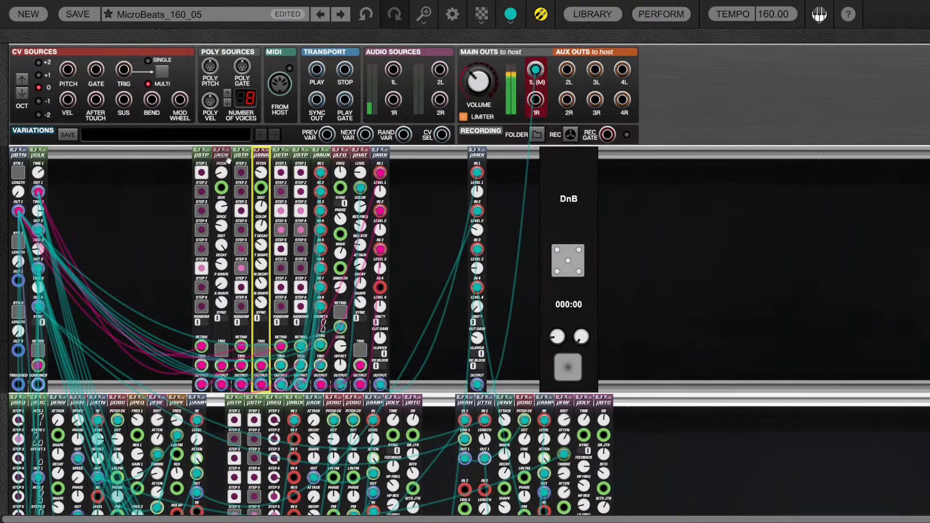
left_click(222, 166)
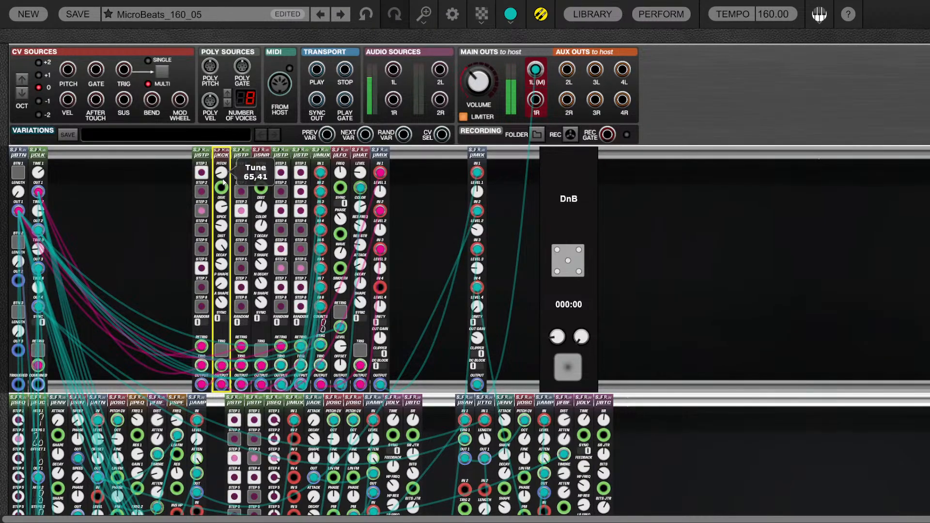
left_click(268, 155)
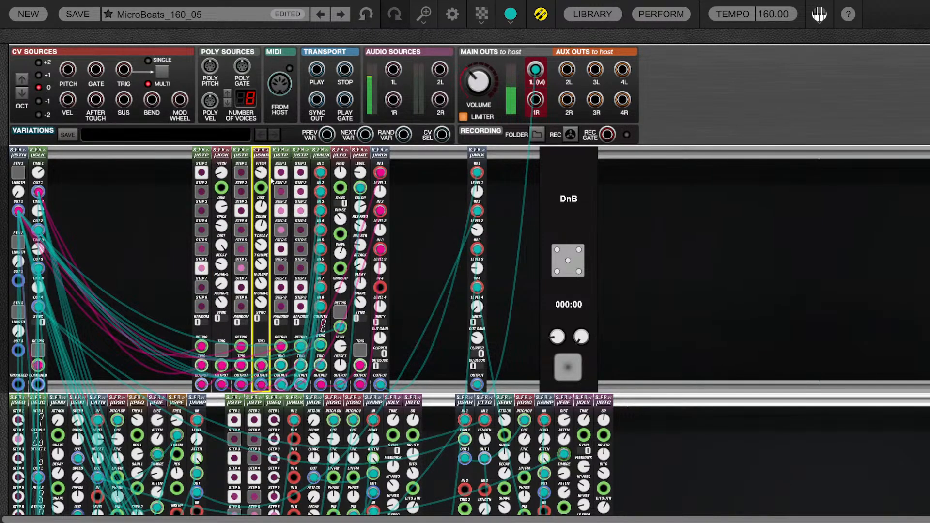
left_click(361, 153)
mouse_move(359, 180)
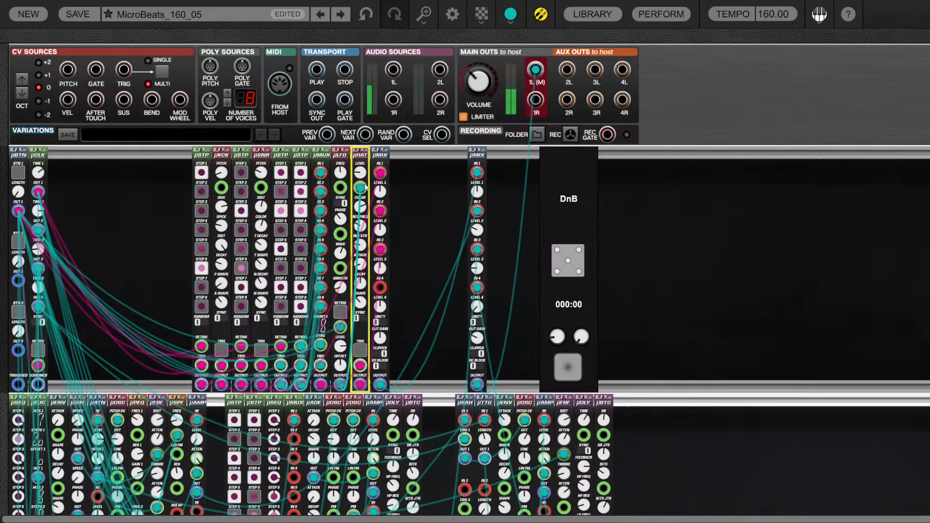
left_click(441, 256)
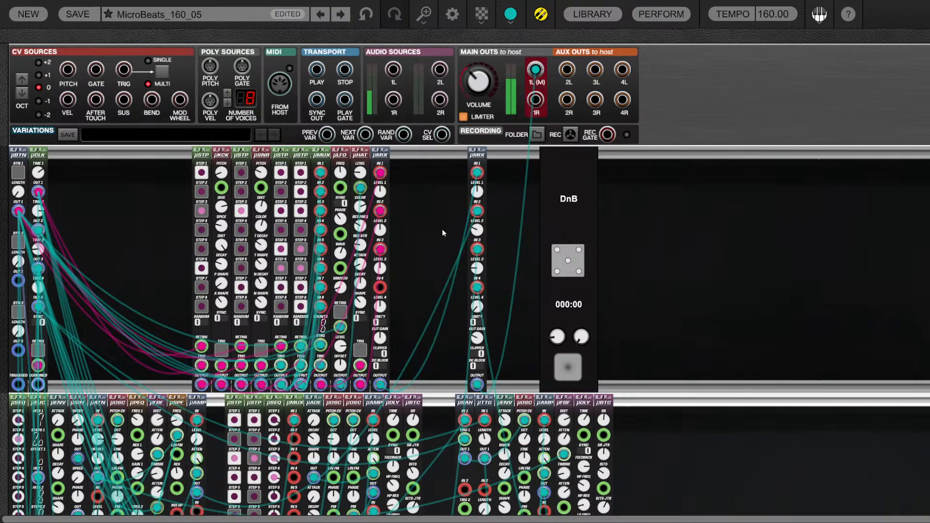
scroll(439, 221, "down", 5)
scroll(421, 170, "up", 5)
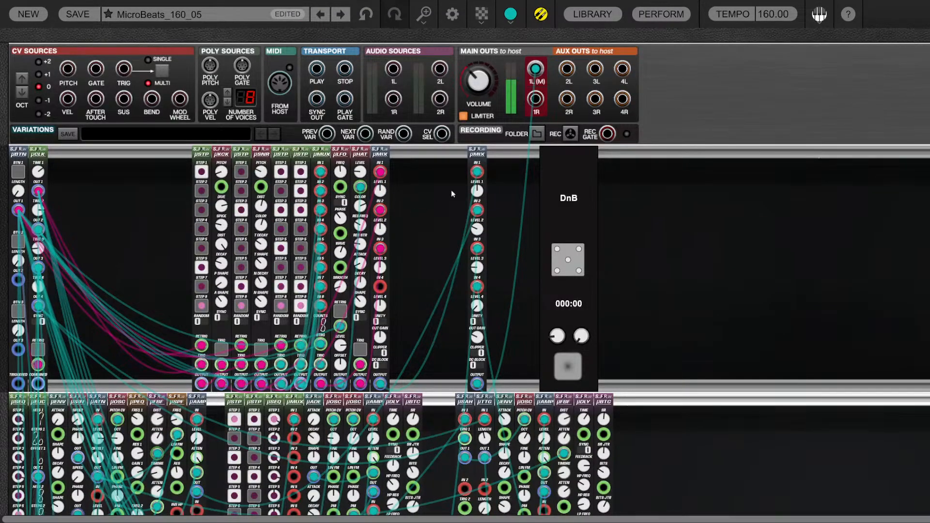
Set Level 4 of the final µMIX to 0.00
left_click(479, 194)
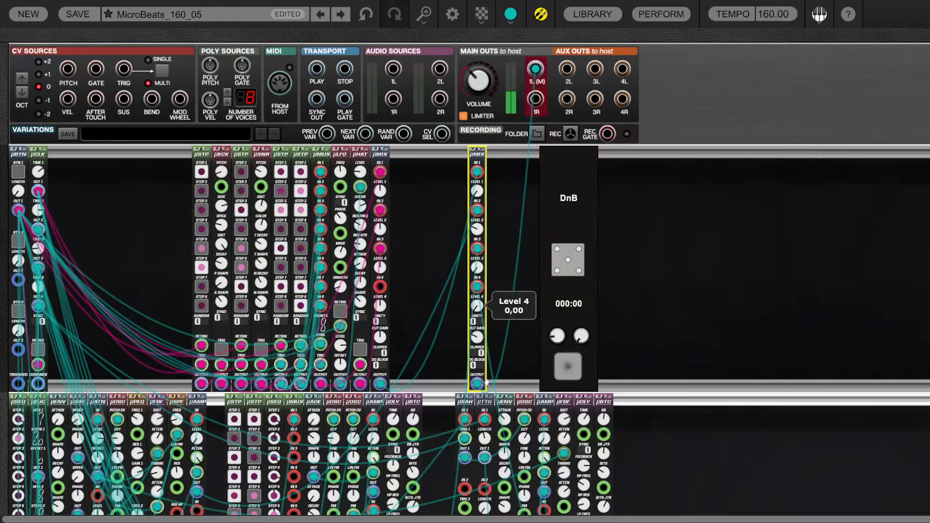
scroll(389, 199, "down", 4)
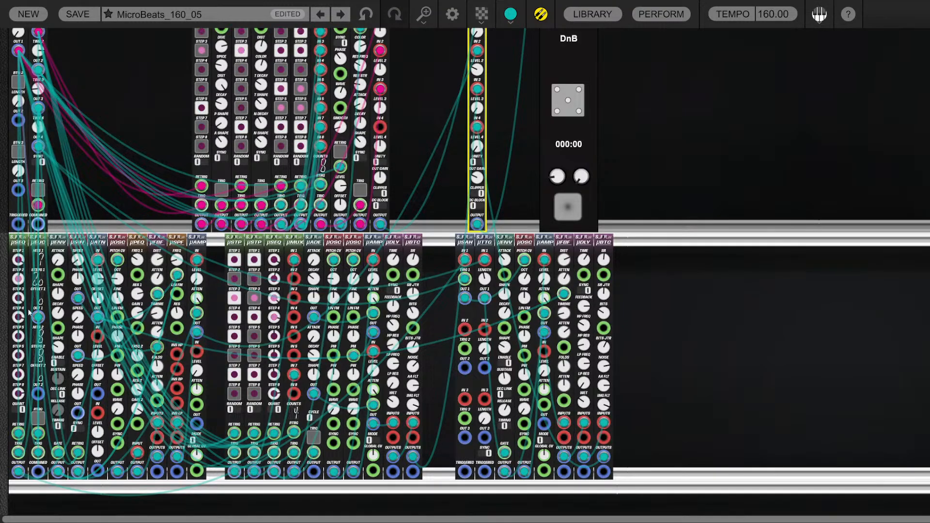
Hide the patch cables and examine the first voice's µSEQ, µEUC, µENV and µOSC modules
left_click(18, 238)
left_click(37, 242)
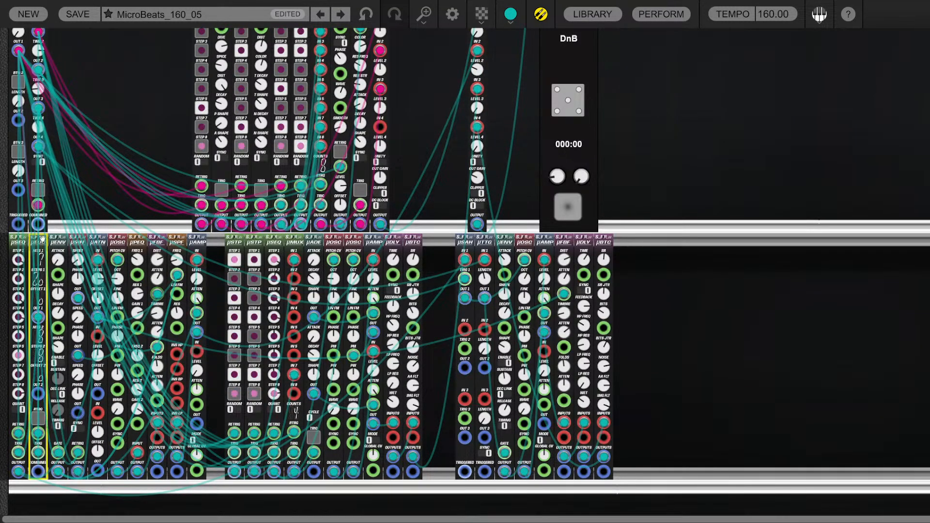
left_click(540, 14)
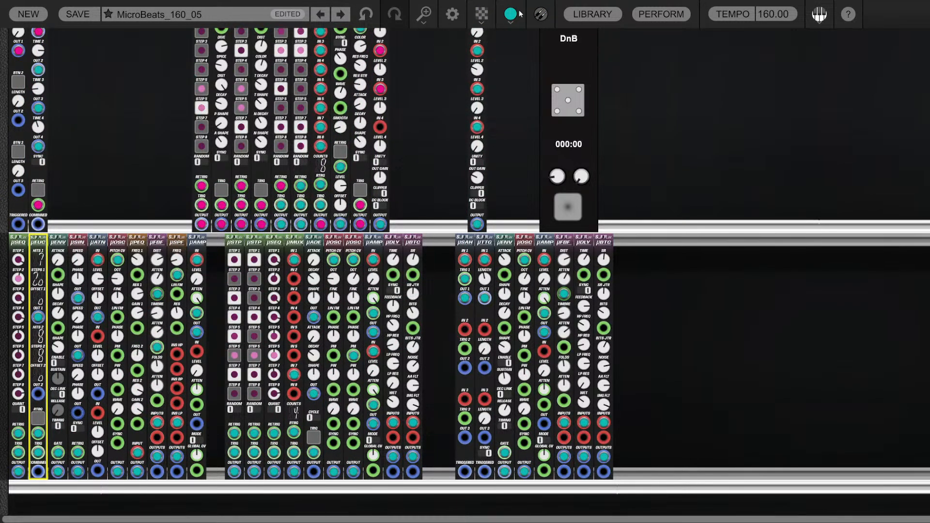
left_click(541, 14)
left_click(540, 14)
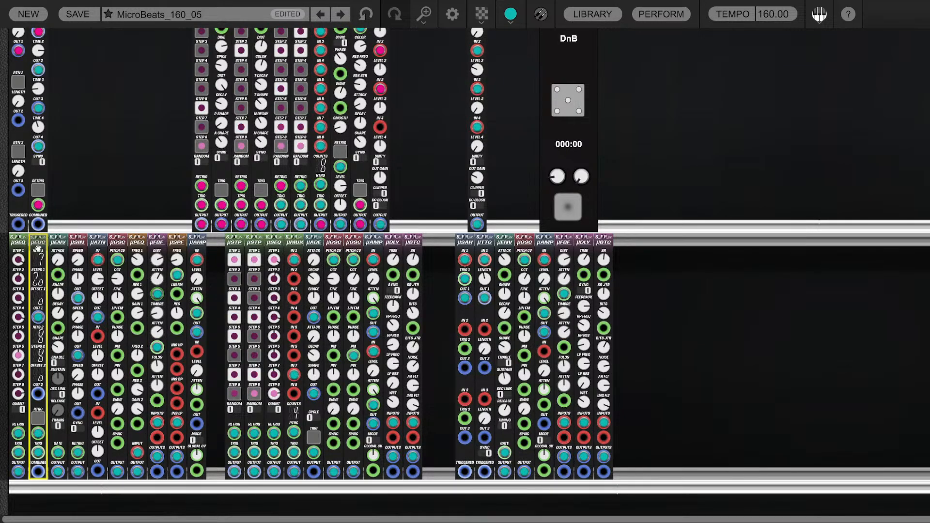
mouse_move(39, 436)
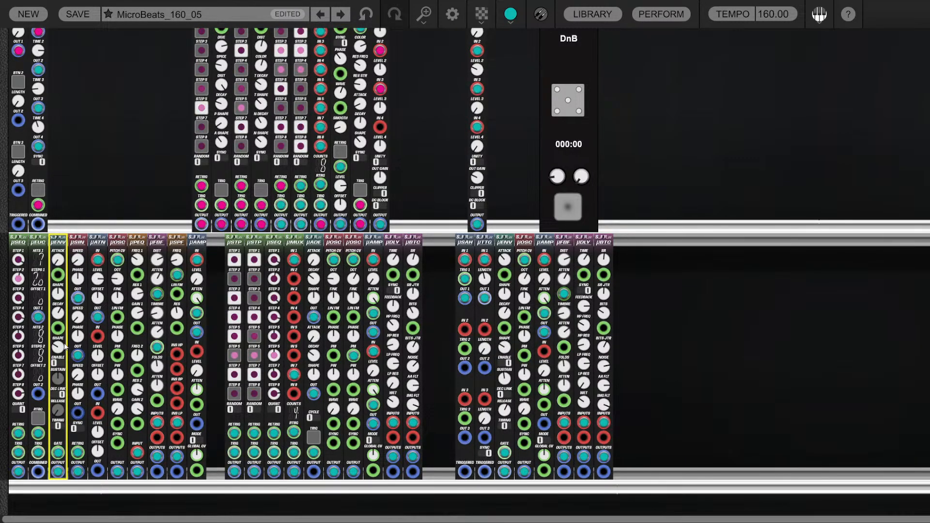
mouse_move(64, 346)
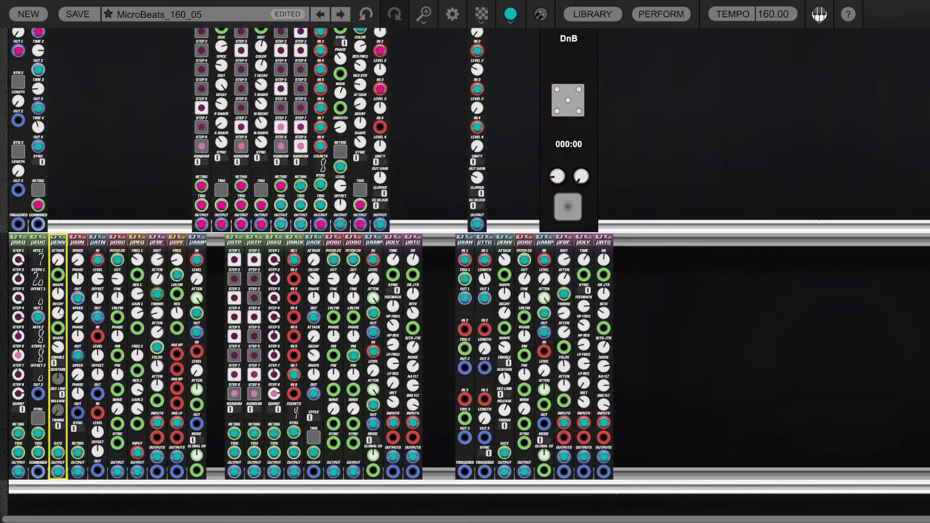
left_click(113, 239)
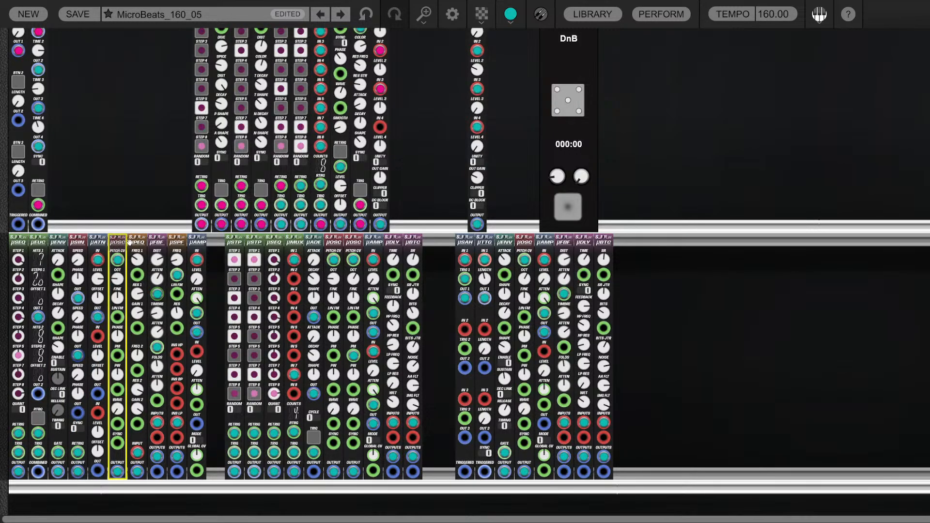
Route the third µSIN output through the second µATN channel to the µPEQ Frequency 1 input, with Attenuverter 2 at 0.27
left_click(134, 243)
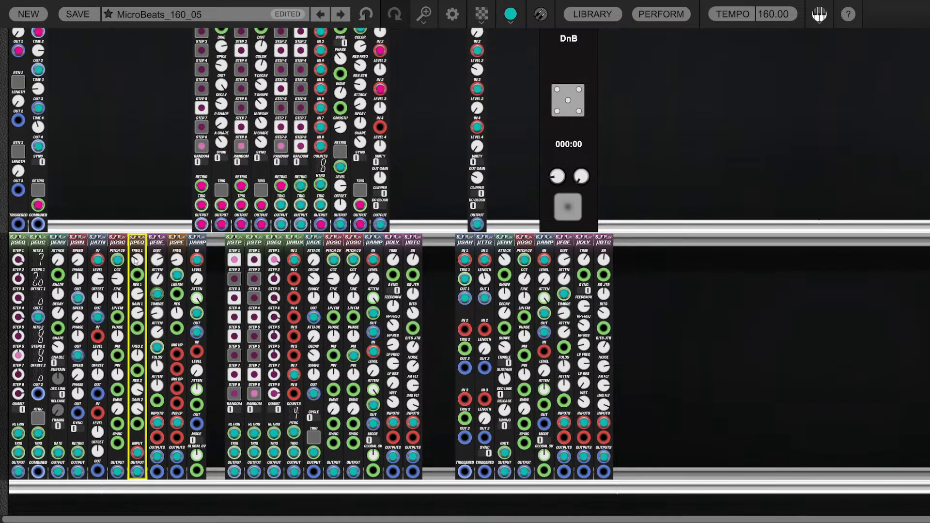
mouse_move(137, 261)
left_click_drag(134, 242, 134, 245)
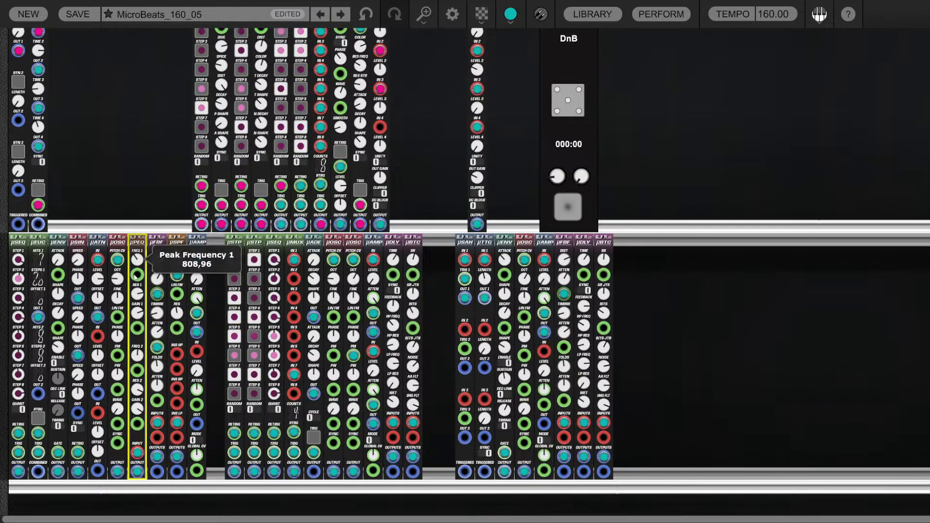
left_click_drag(98, 336, 77, 414)
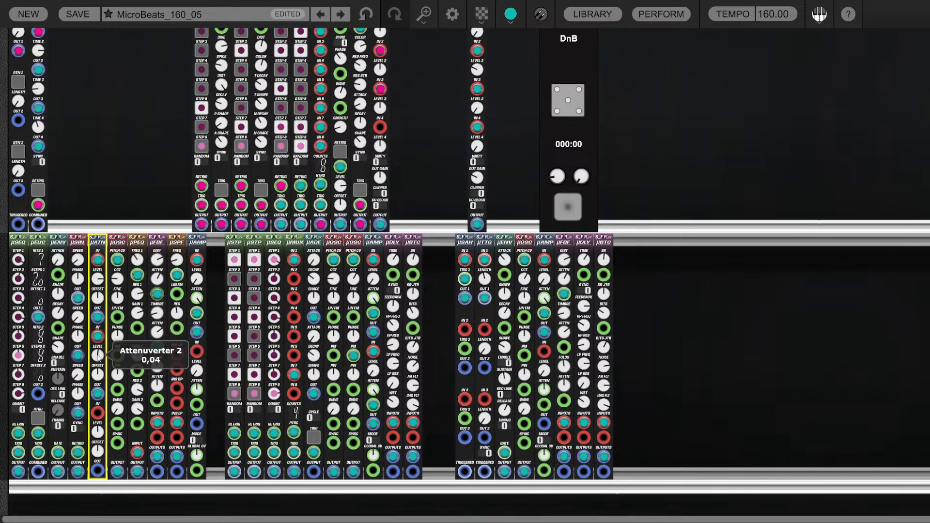
left_click_drag(98, 355, 98, 338)
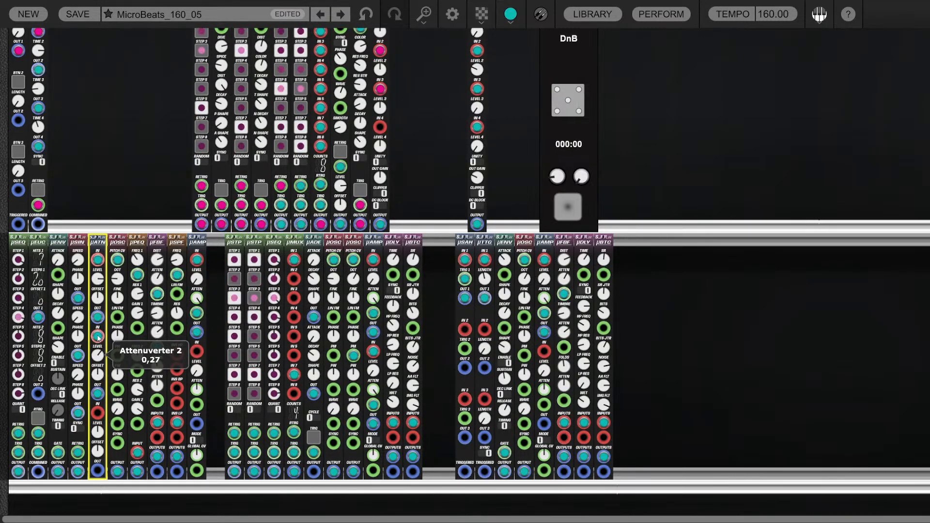
Patch the second µSIN output into the third input of the first voice's µATN
left_click(74, 381)
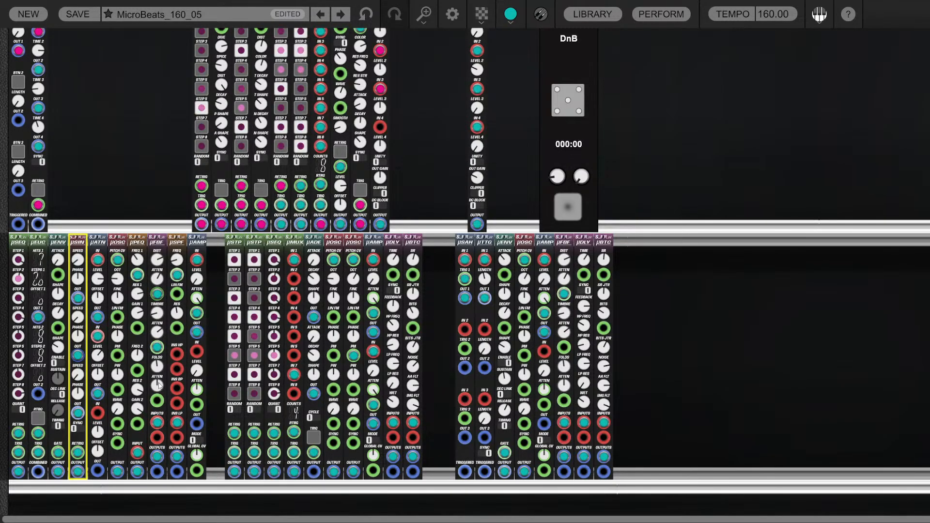
left_click(98, 416)
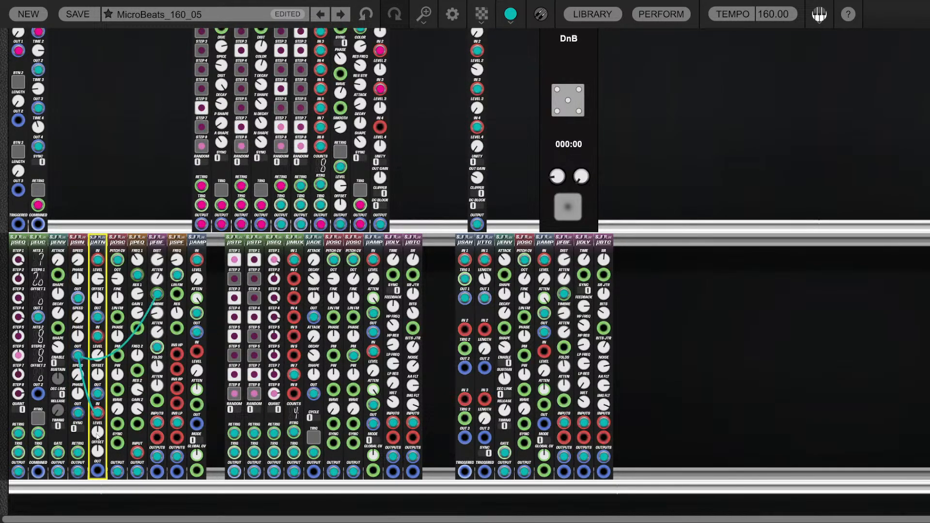
Patch the third output of the first voice's µATN into the µPEQ Frequency 2 input and adjust that channel's attenuverter
left_click_drag(97, 470, 138, 371)
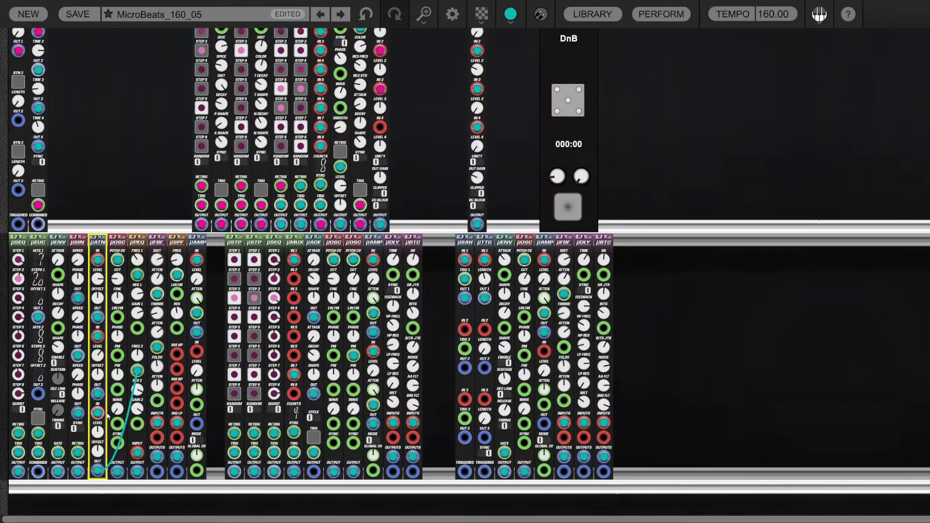
left_click_drag(98, 434, 99, 440)
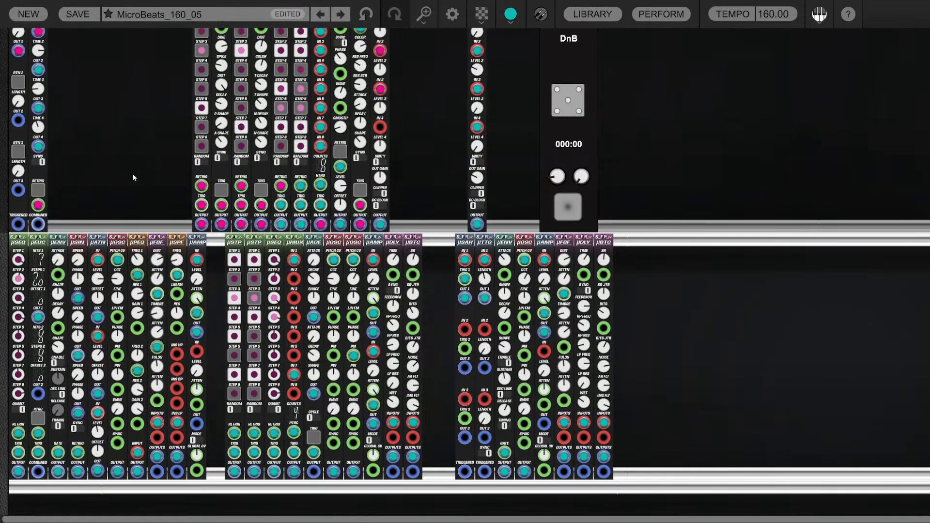
left_click(133, 174)
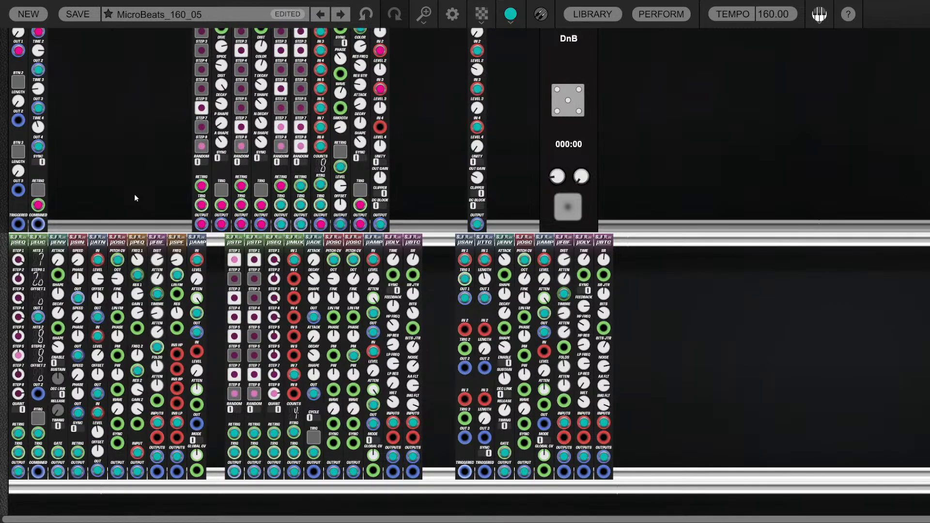
Examine the first voice's µPEQ, the distortion and wavefolding module beside it, and the µSPF filter
left_click(156, 239)
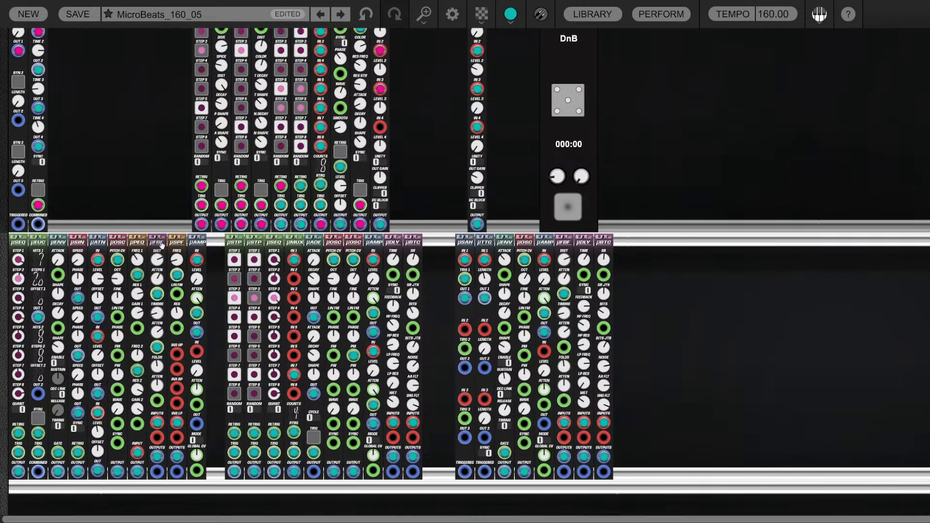
left_click(137, 248)
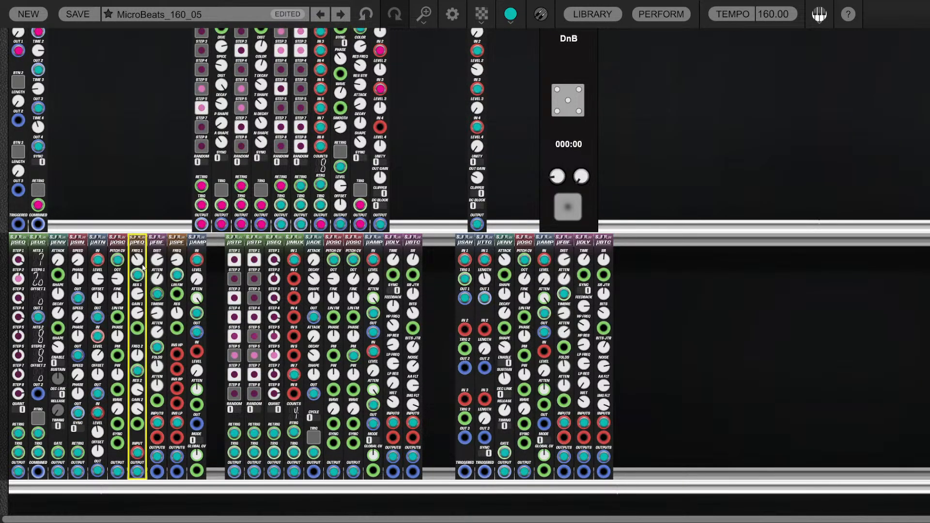
left_click(162, 237)
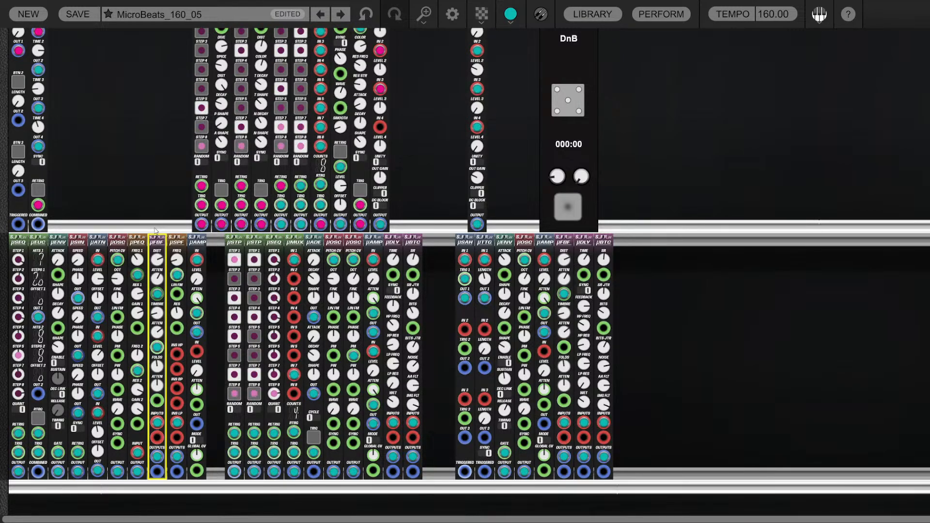
left_click(169, 242)
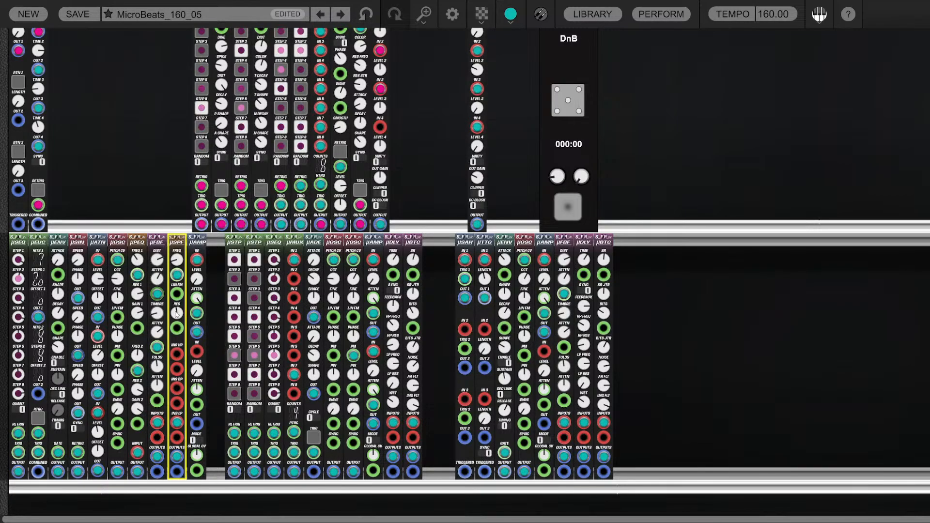
Feed the first voice's distortion and fold output into both the BP and LP inputs of the µSPF
mouse_move(176, 314)
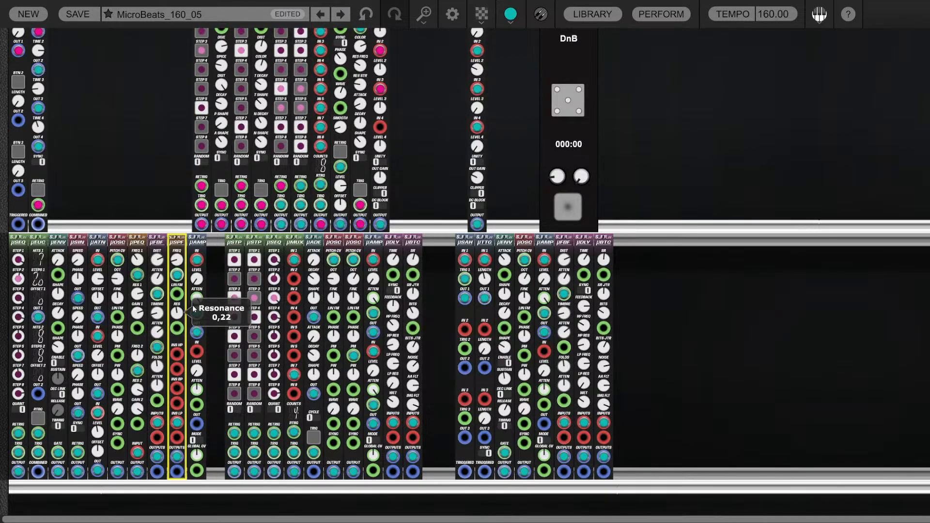
mouse_move(175, 424)
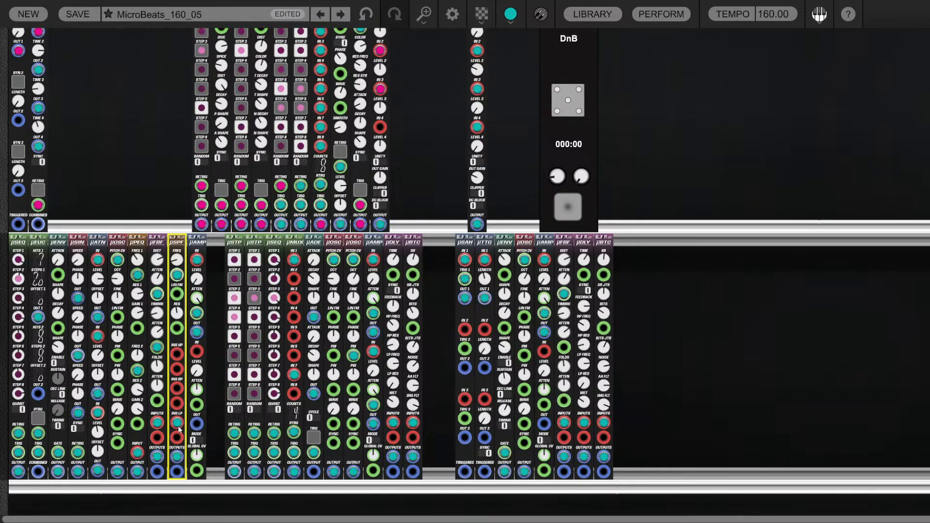
left_click_drag(178, 429, 179, 388)
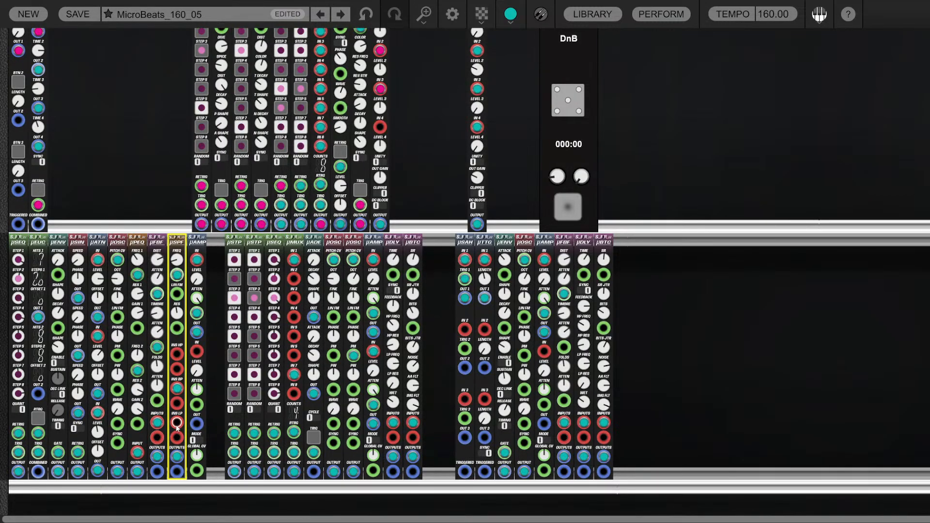
left_click_drag(177, 424, 157, 457)
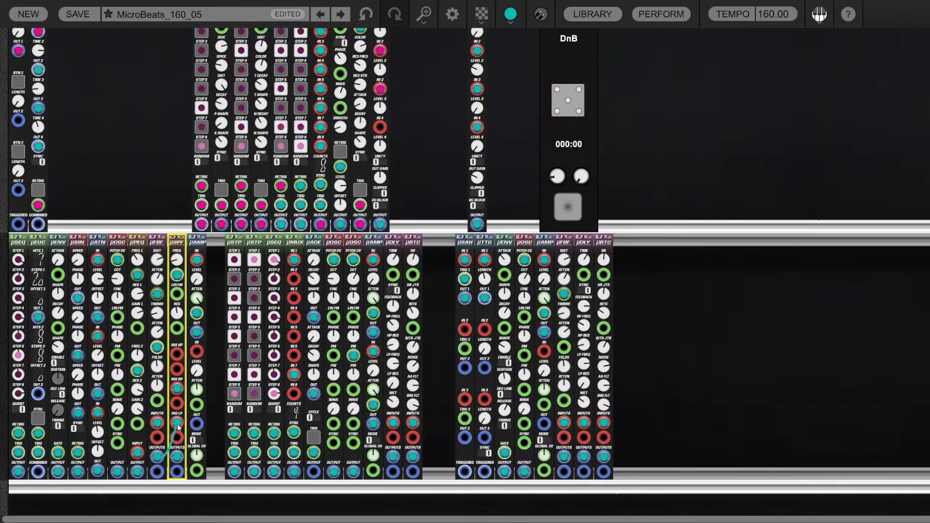
Trace the modulation cables into the first voice's µSPF Frequency input and the envelope cable from µENV to µAMP
left_click_drag(178, 427, 178, 277)
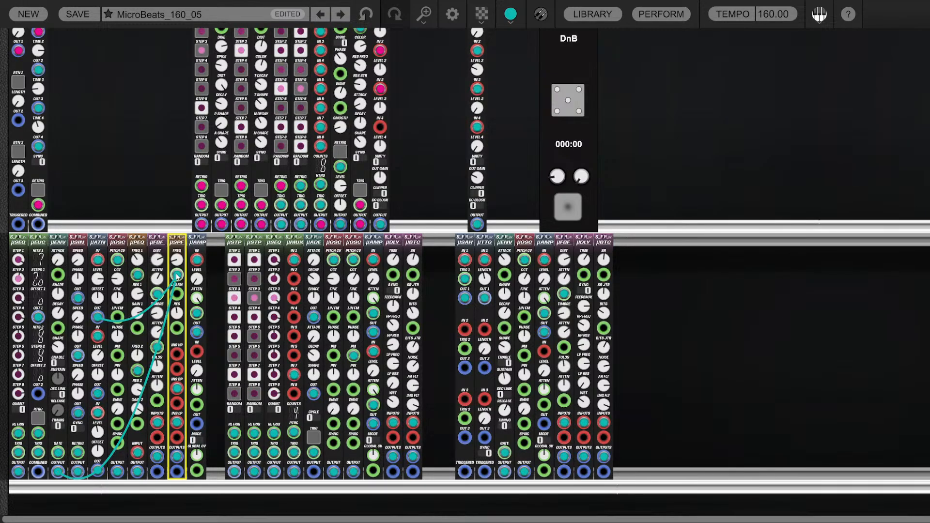
mouse_move(100, 260)
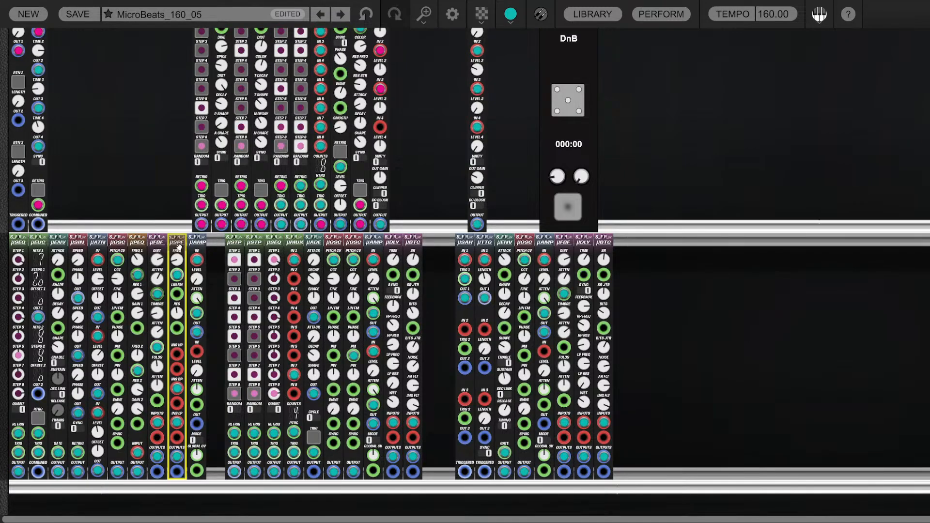
left_click(197, 238)
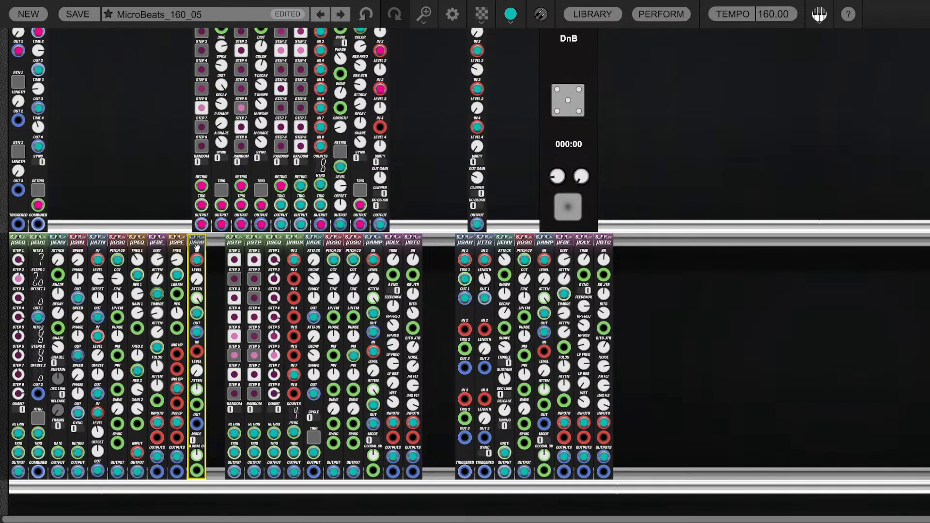
left_click_drag(57, 471, 198, 315)
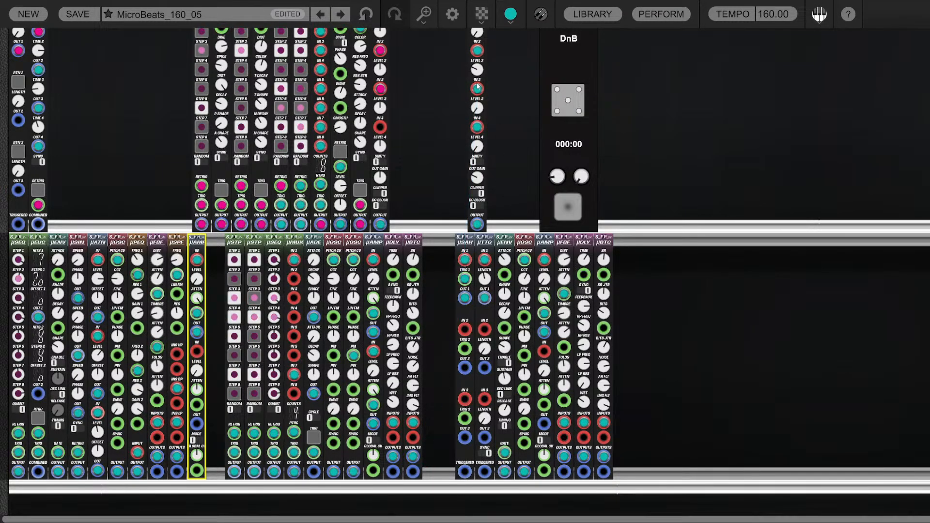
Turn up Level 3 of the final µMIX to bring the second voice into the mix
left_click(477, 96)
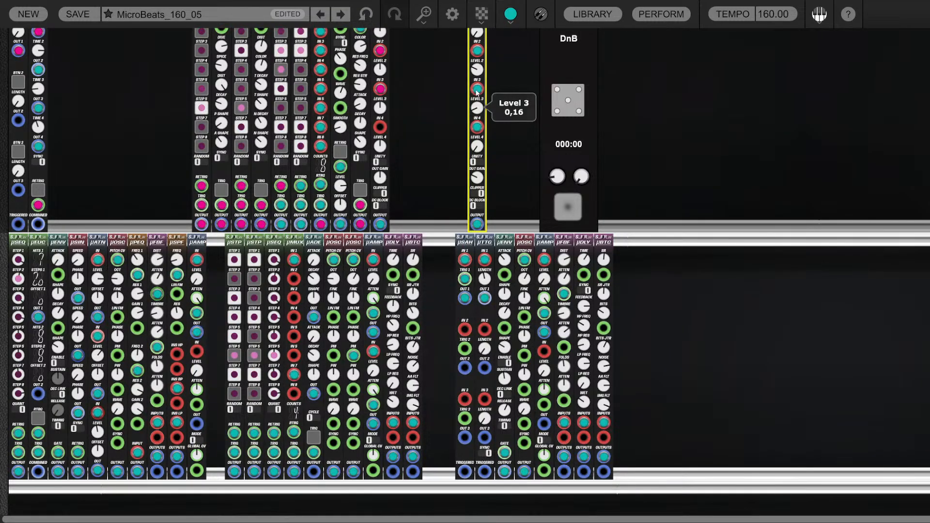
left_click_drag(477, 92, 479, 71)
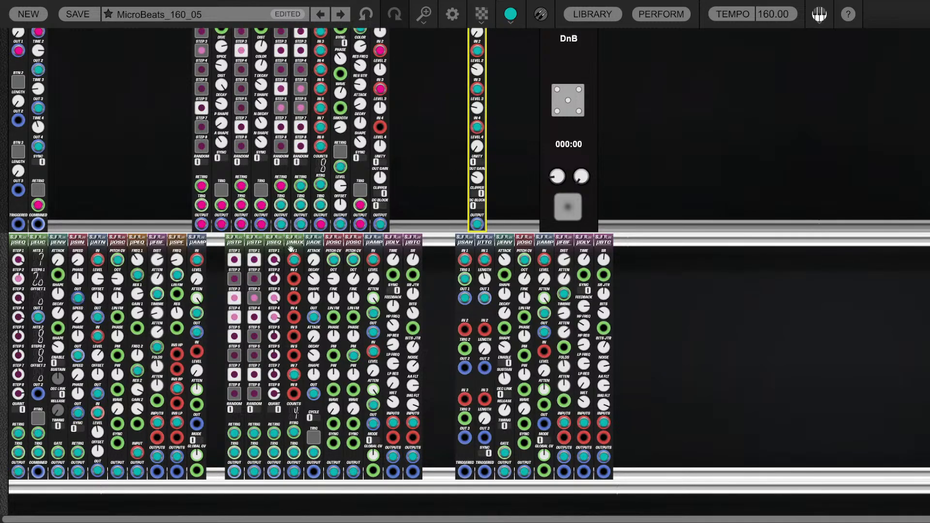
mouse_move(482, 119)
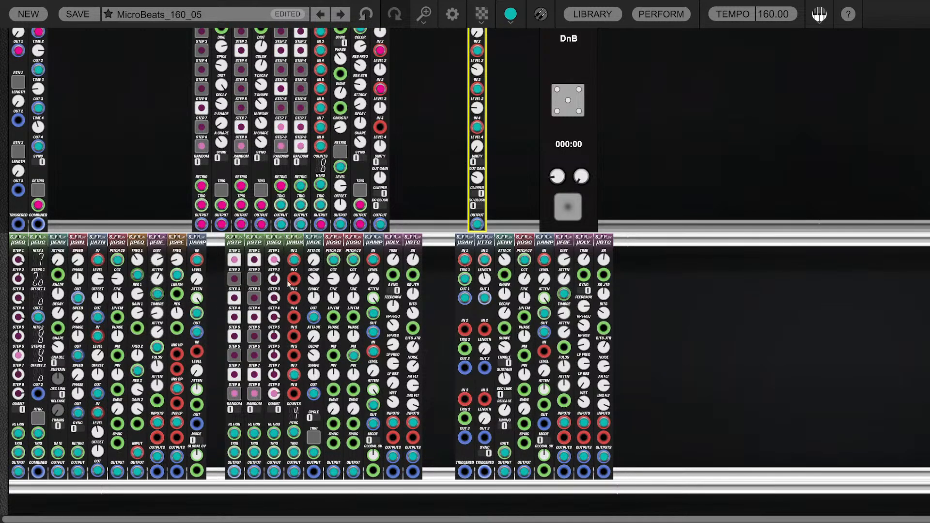
Trace the second voice's cables between its two µOSC modules, the µADE envelope and the first µAMP channel
left_click(341, 239)
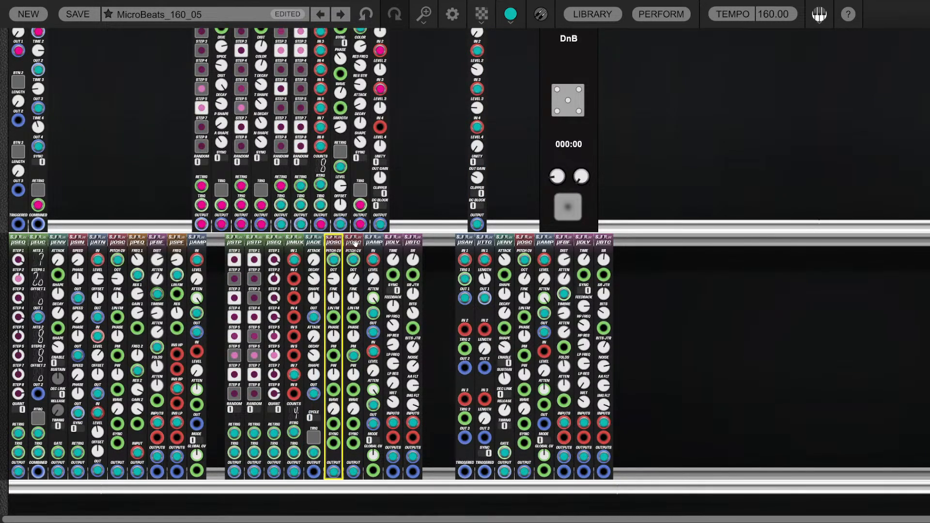
left_click(346, 265)
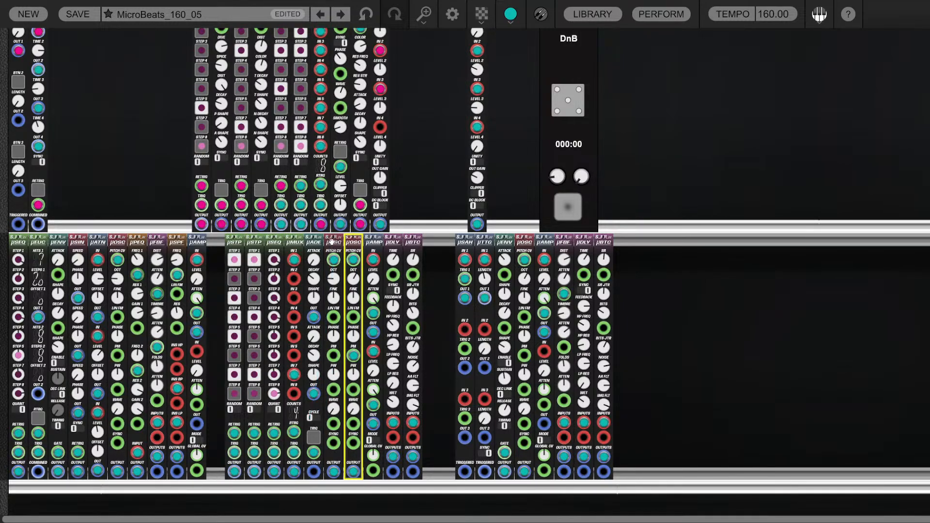
left_click(341, 477)
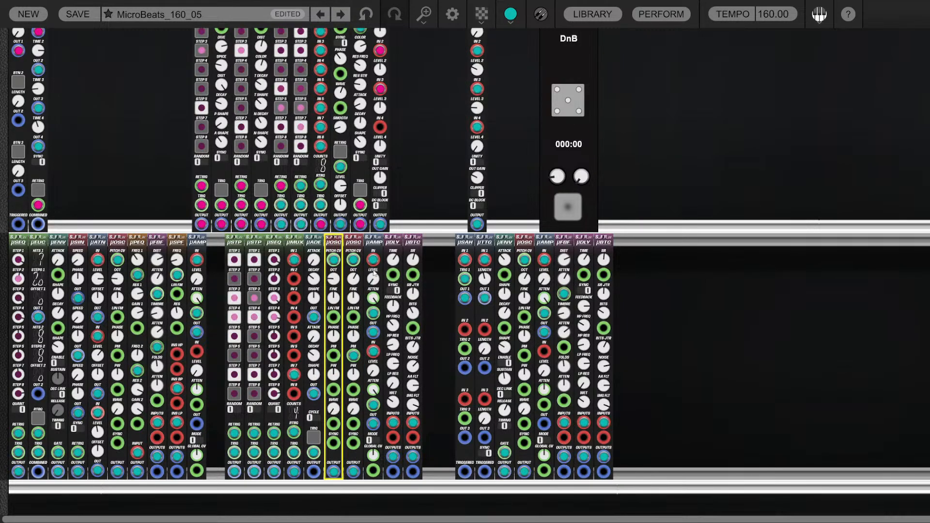
left_click_drag(353, 356, 373, 332)
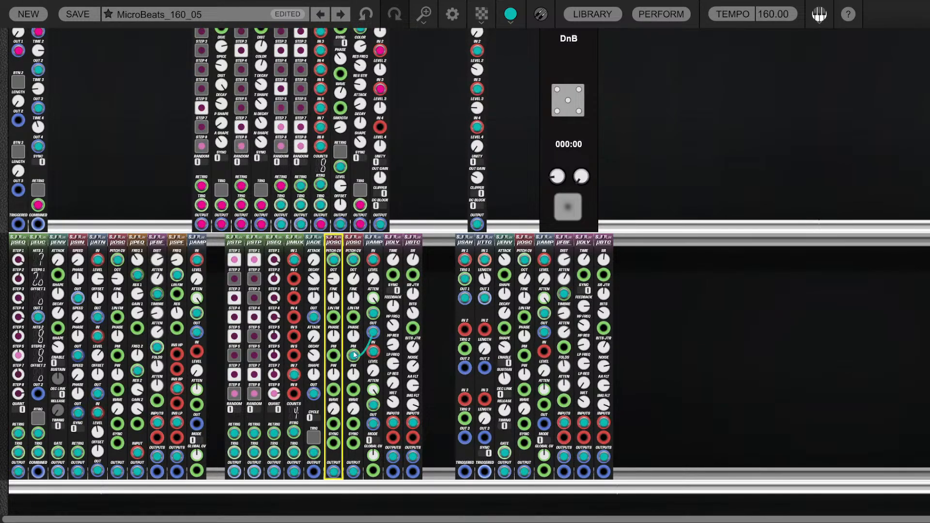
left_click_drag(371, 315, 372, 315)
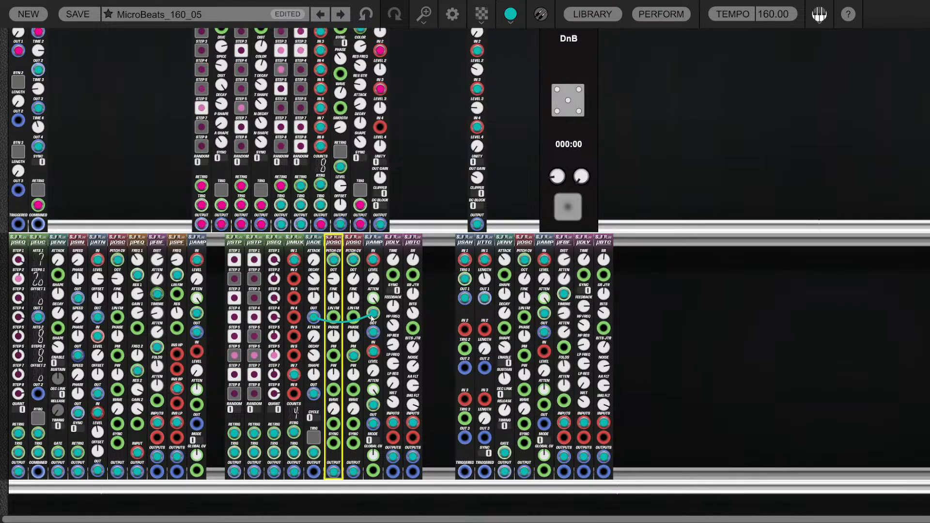
left_click_drag(314, 317, 376, 310)
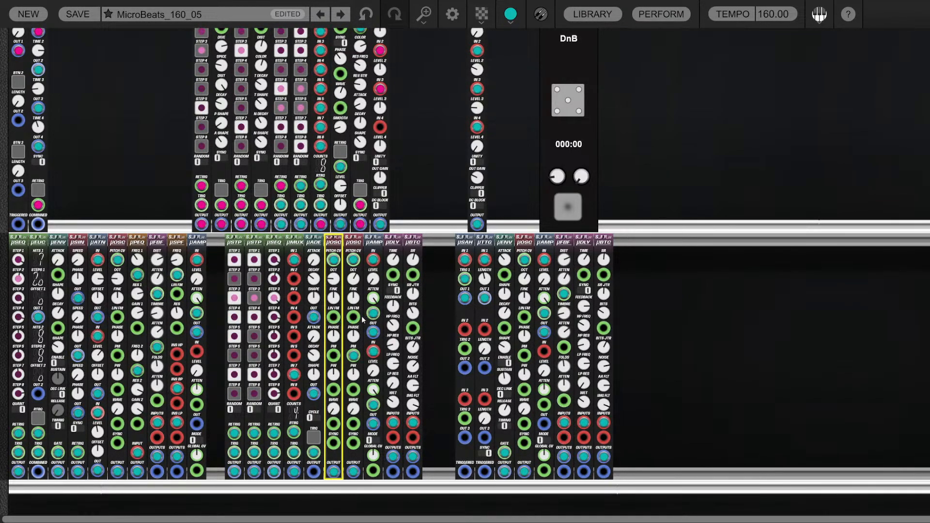
mouse_move(316, 323)
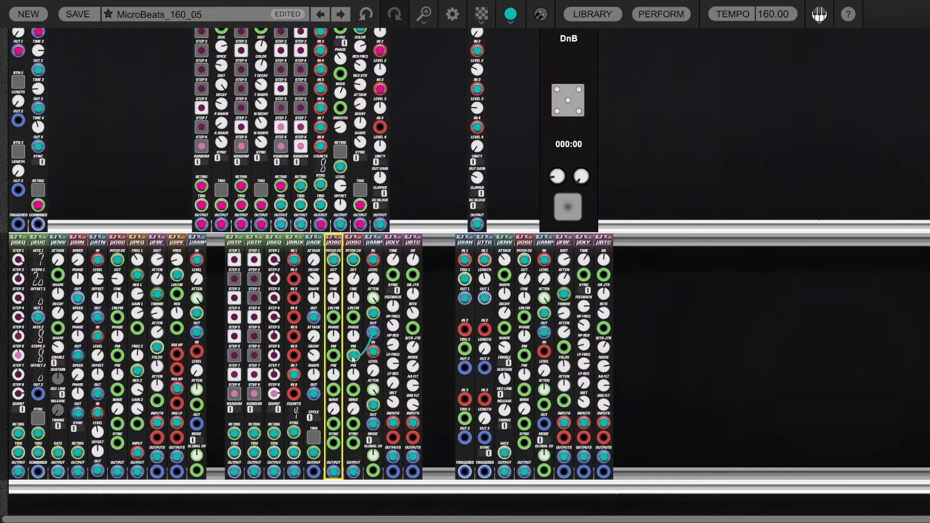
Examine the second voice's modulated µOSC, second µAMP channel, µDLY and µBTC modules
left_click_drag(353, 359, 373, 316)
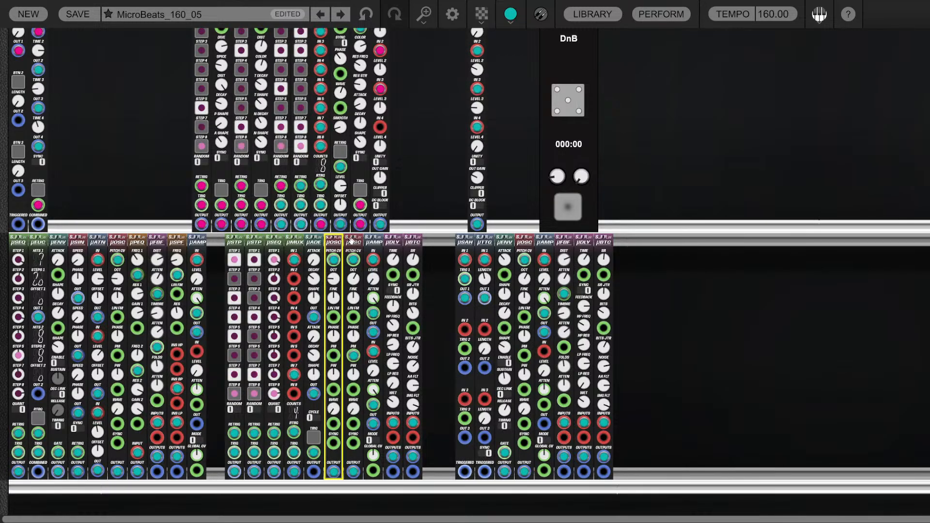
left_click(346, 315)
mouse_move(350, 473)
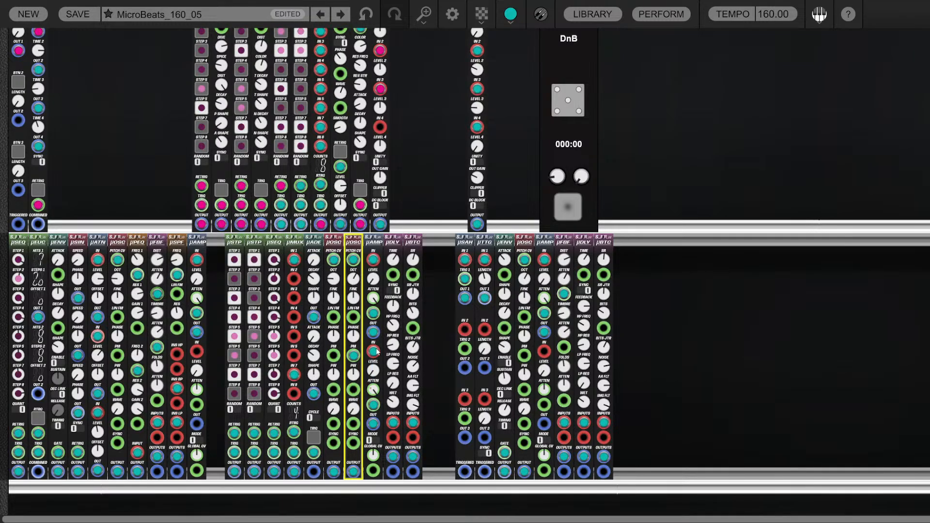
mouse_move(371, 408)
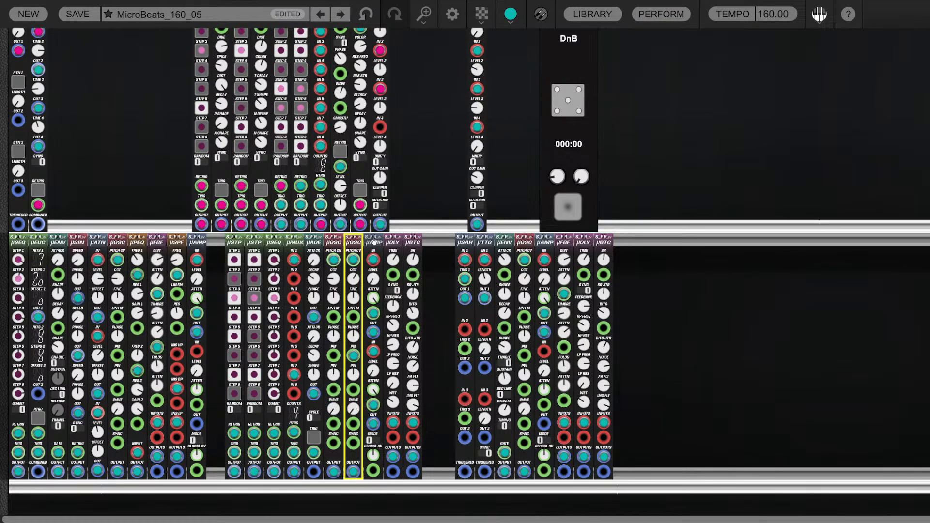
left_click(374, 241)
left_click(394, 241)
left_click(413, 241)
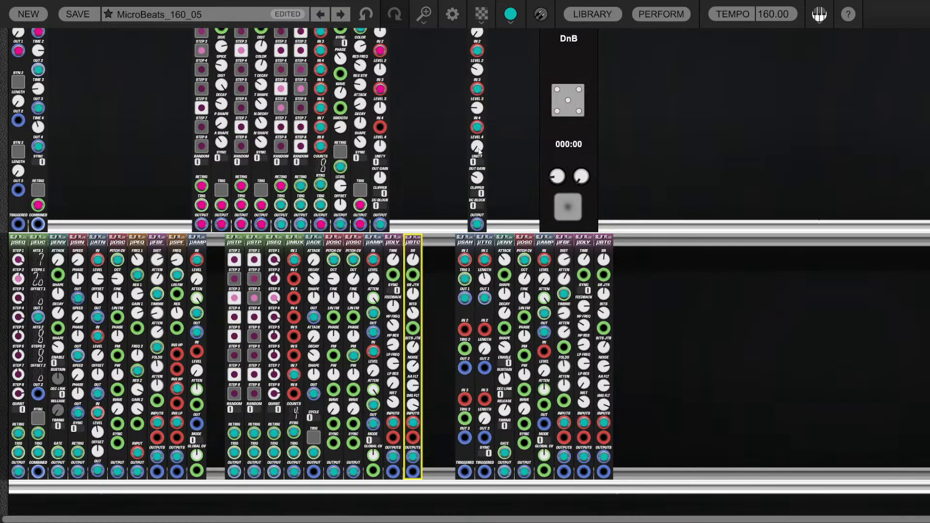
Adjust Level 1 of the final µMIX
scroll(492, 116, "up", 2)
double_click(477, 112)
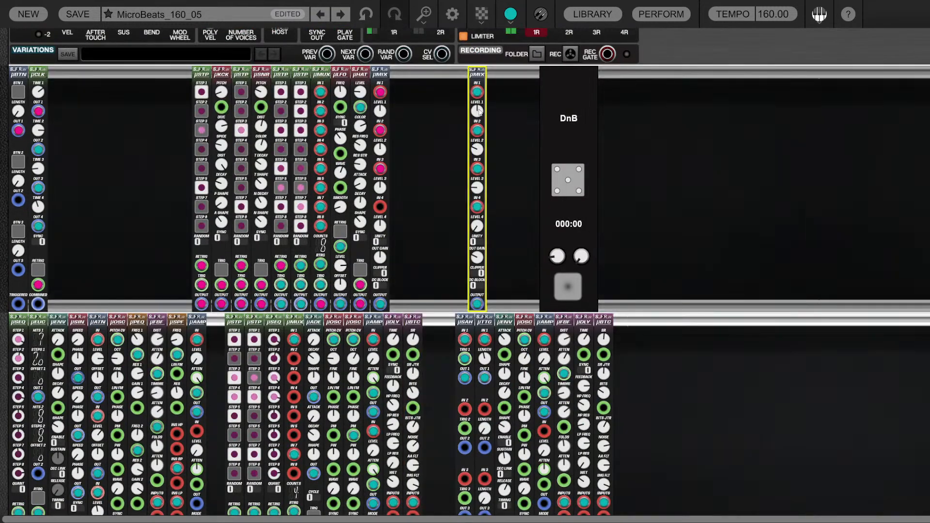
left_click(504, 144)
scroll(503, 147, "down", 2)
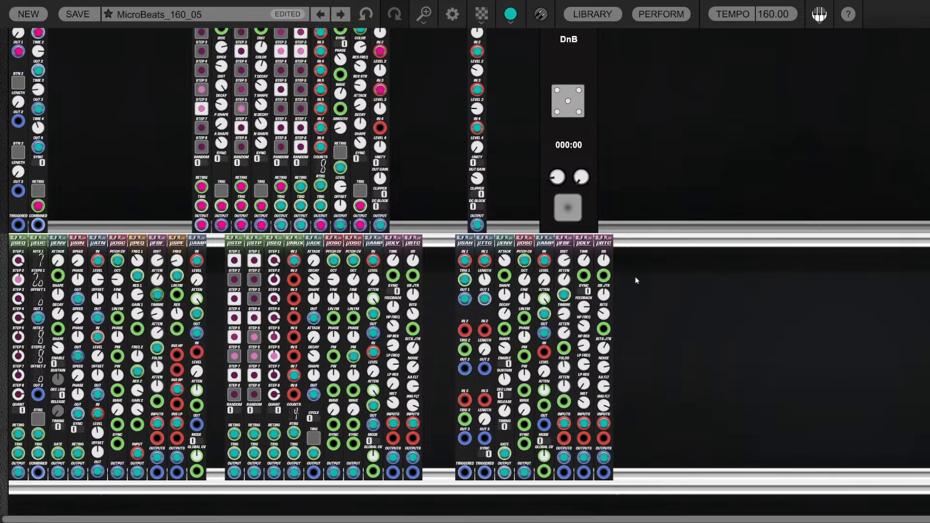
Set Level 4 of the final µMIX to 0.06 and Level 3 to 0.42
left_click(479, 151)
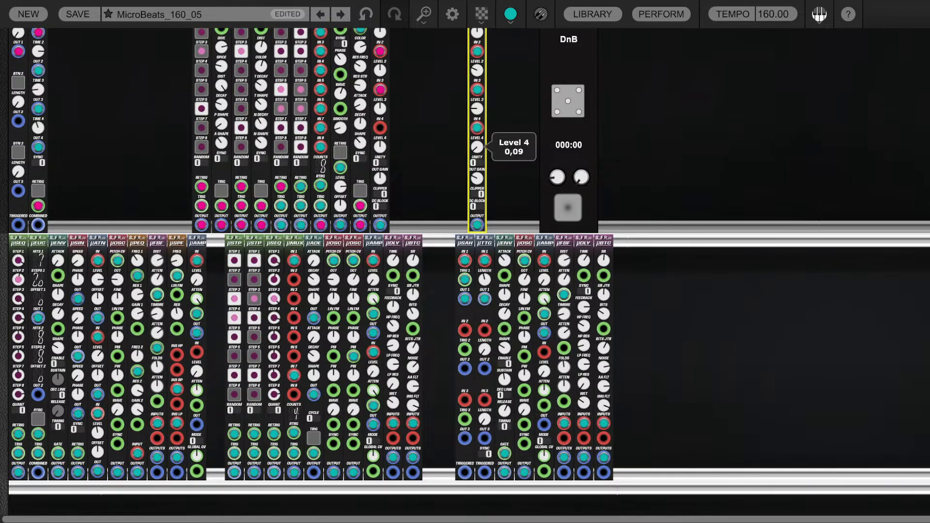
left_click_drag(477, 147, 478, 150)
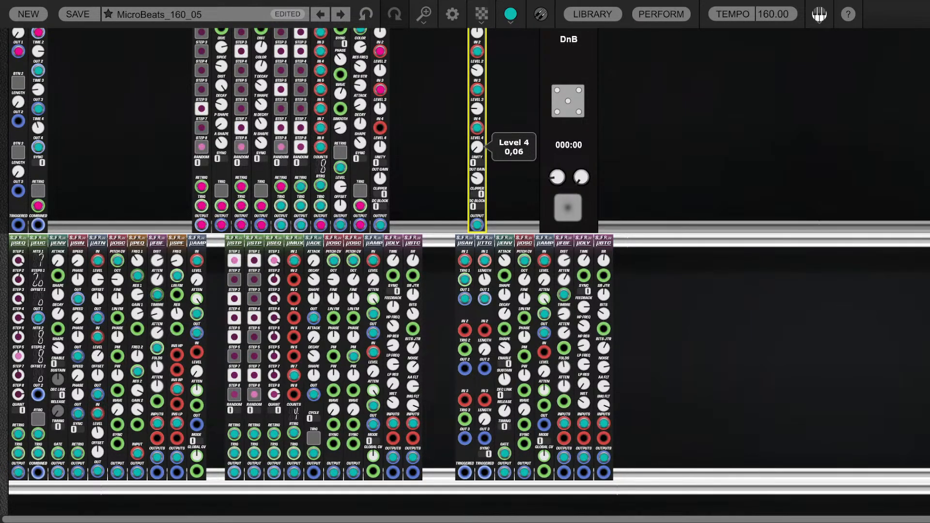
left_click(508, 159)
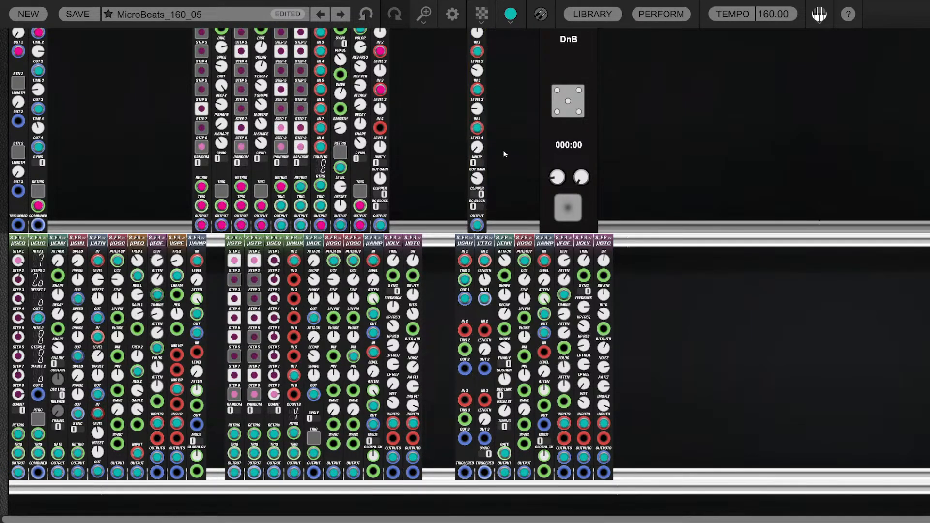
left_click(481, 110)
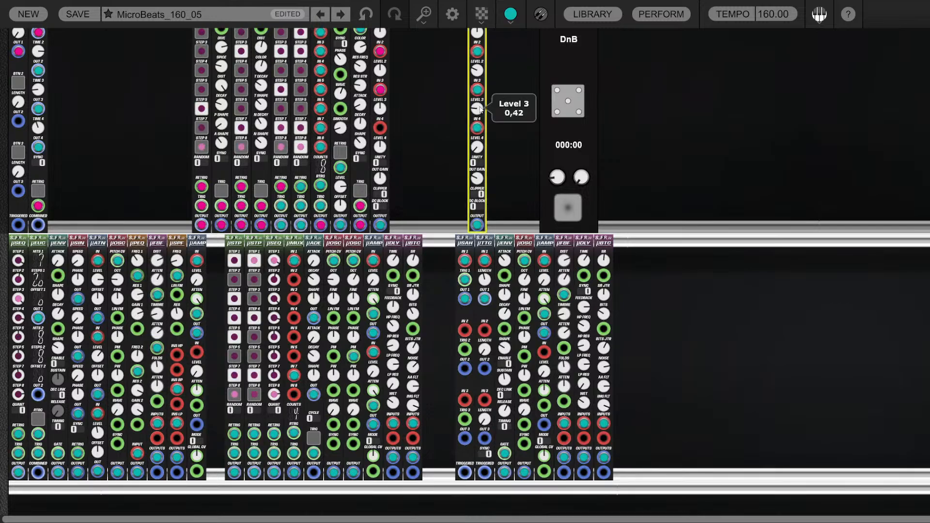
Examine the third voice's µOSC, µAMP, µFBF, µDLY, µBTC, µENV and µSAH modules and the first voice's µSEQ
left_click(501, 130)
left_click(518, 270)
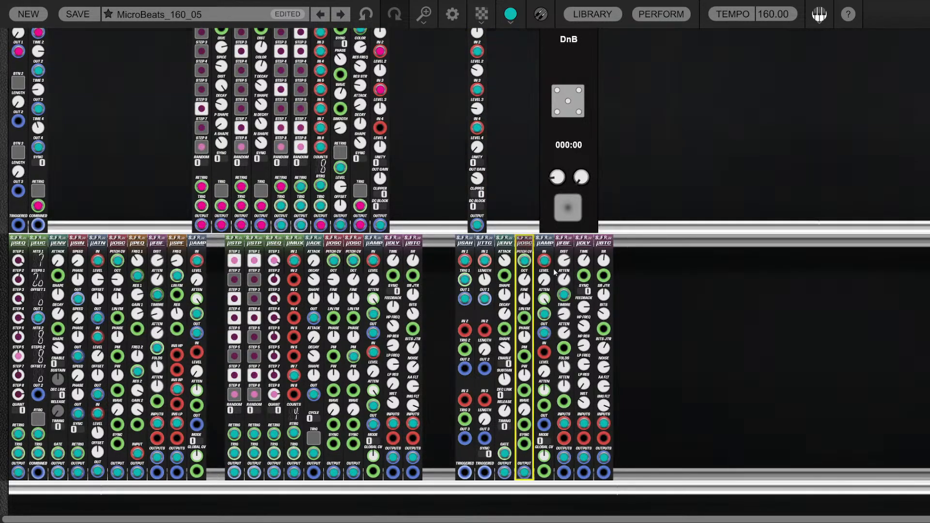
left_click(561, 242)
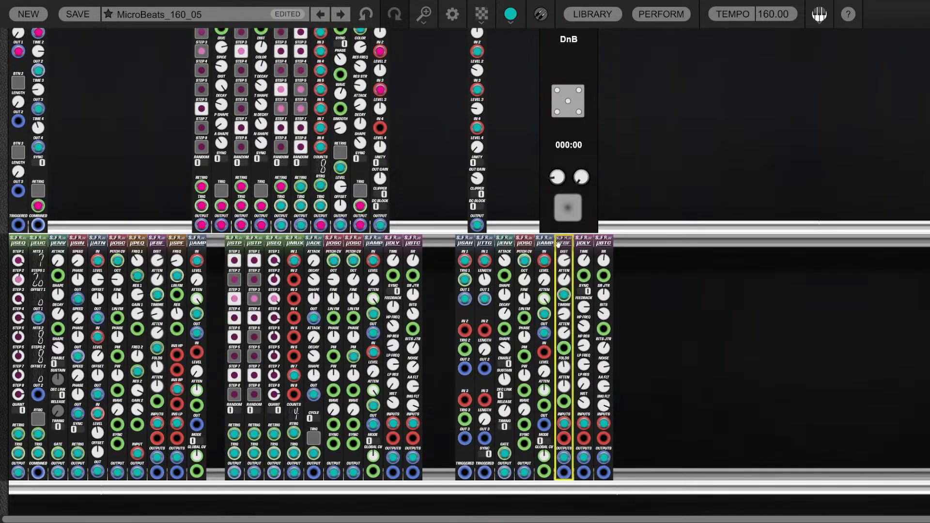
left_click(539, 242)
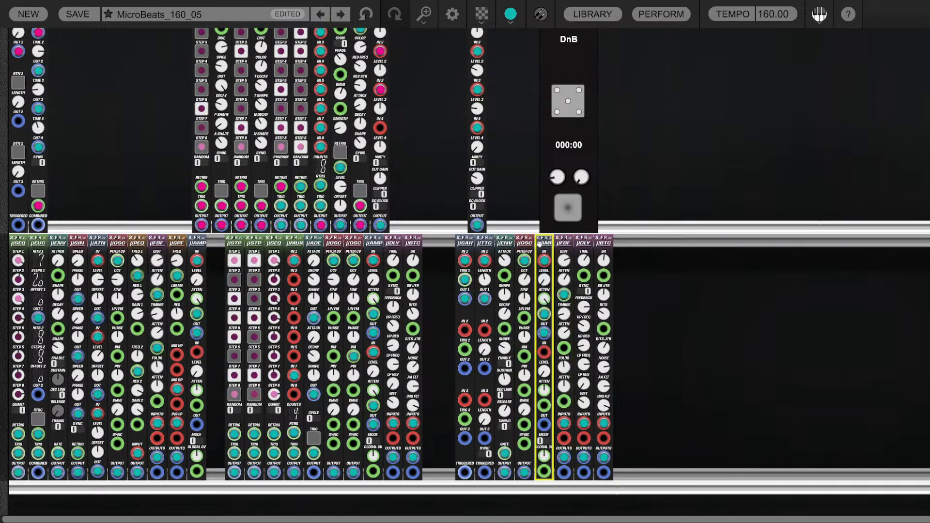
left_click(562, 242)
left_click(581, 242)
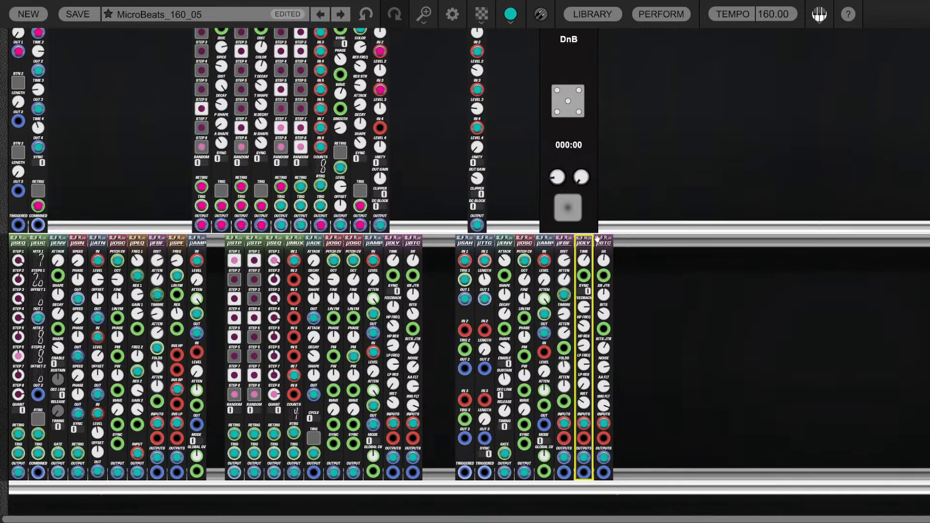
left_click(603, 242)
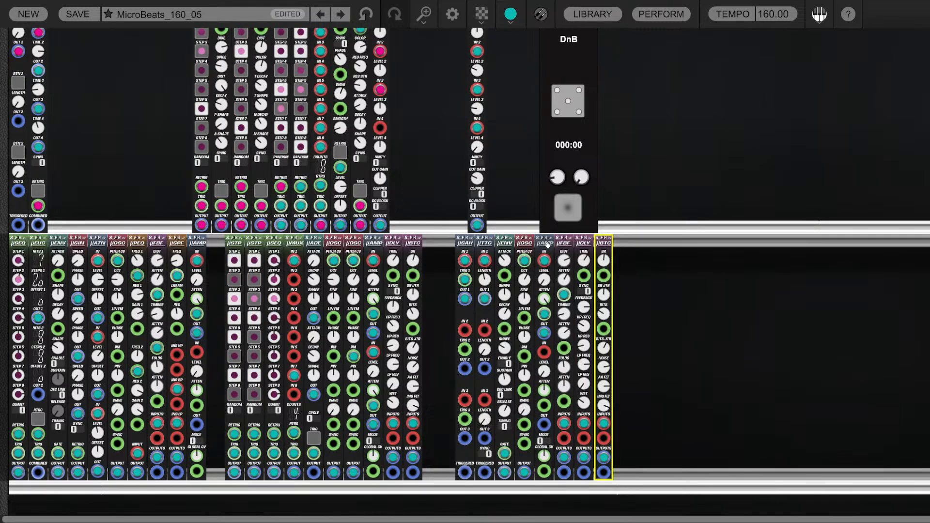
left_click(504, 244)
left_click(462, 243)
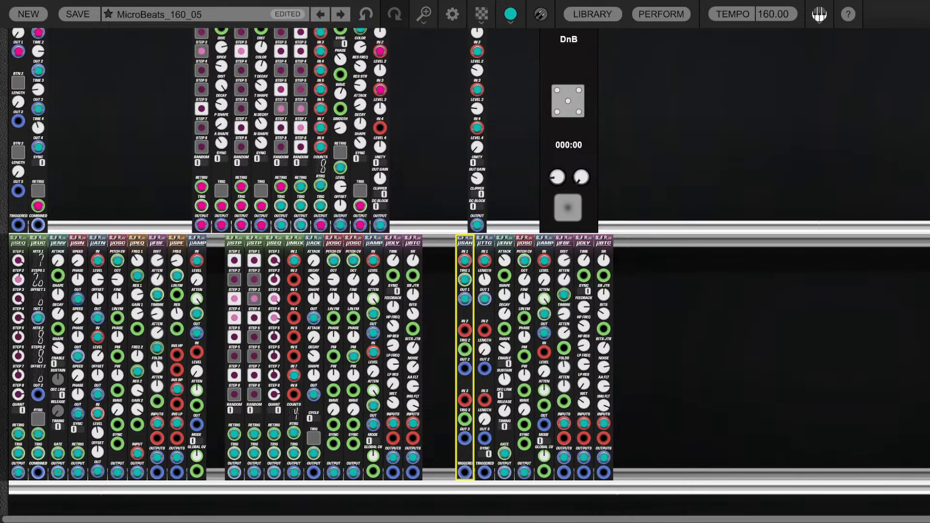
mouse_move(465, 284)
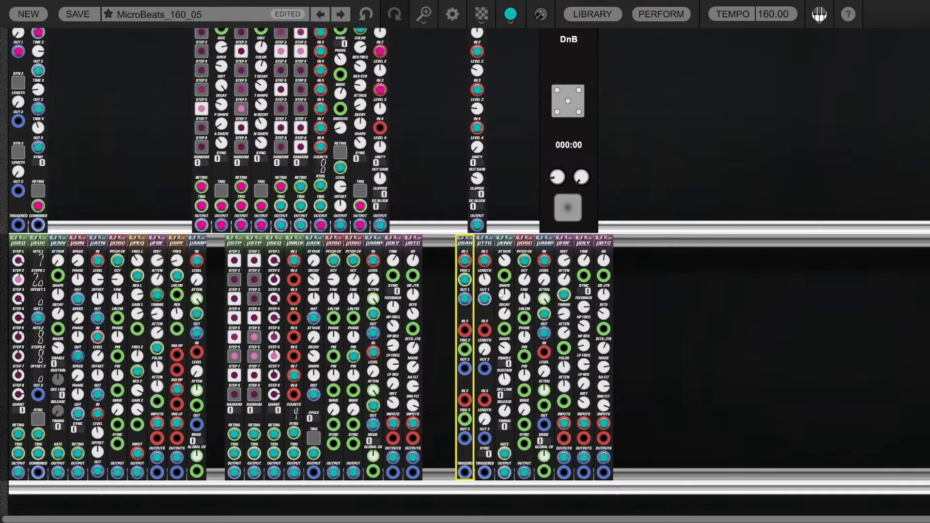
left_click(667, 356)
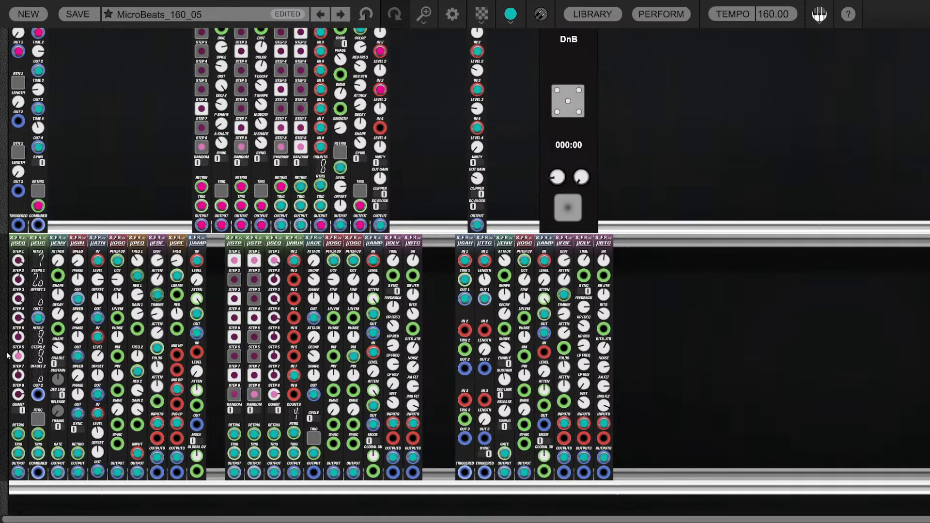
left_click(17, 241)
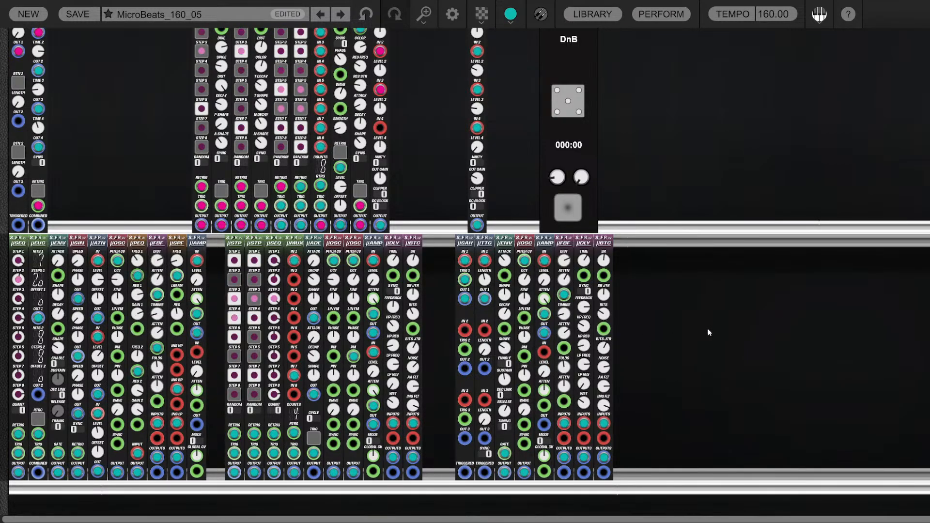
Save the instrument preset as MicroBeats_160_05 in User Presets, category Micro Modules, overwriting the existing one
scroll(691, 340, "up", 3)
scroll(682, 241, "down", 1)
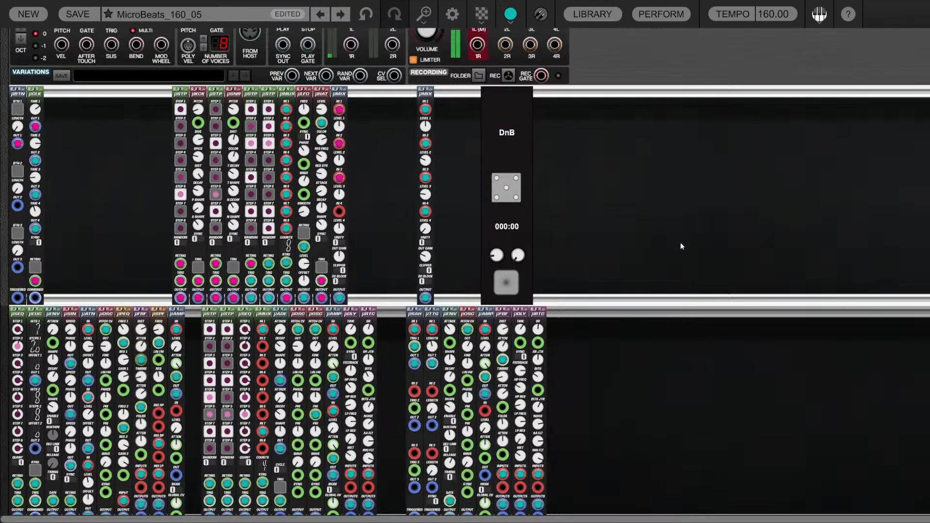
scroll(576, 259, "down", 1)
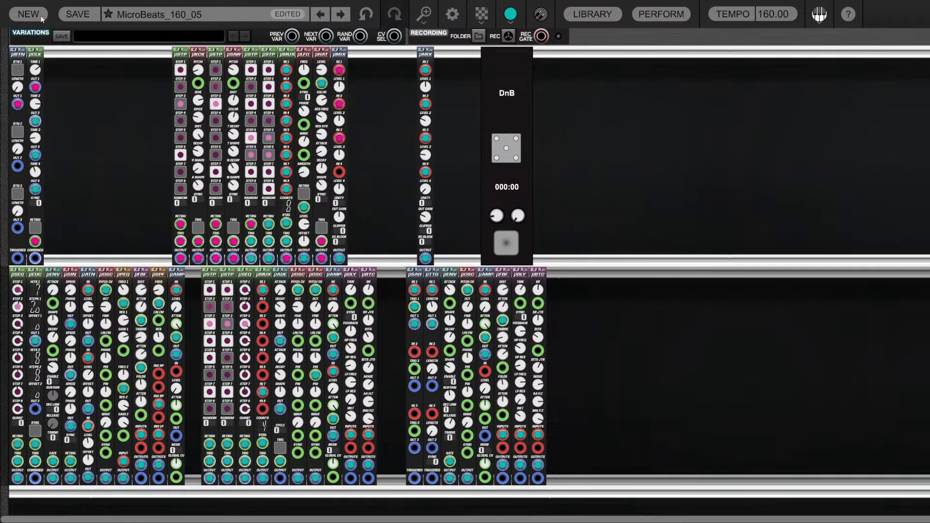
left_click(70, 15)
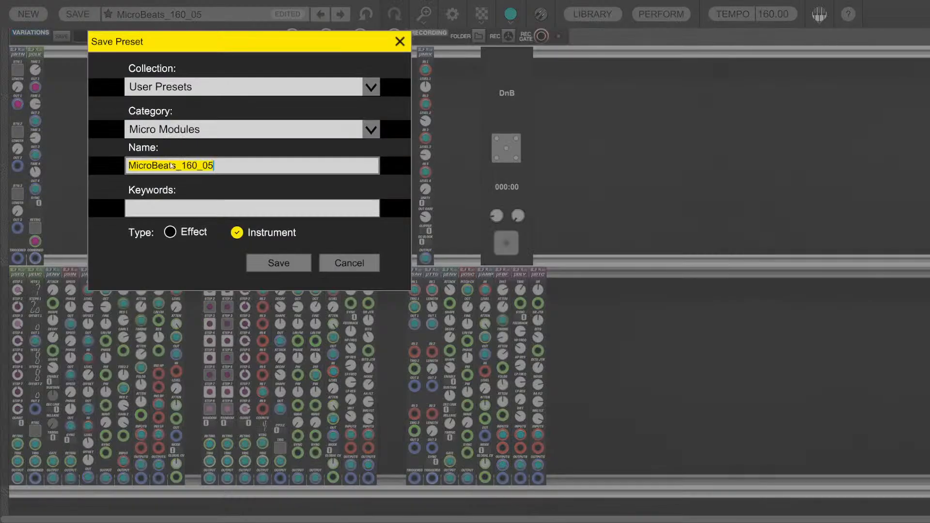
left_click(278, 263)
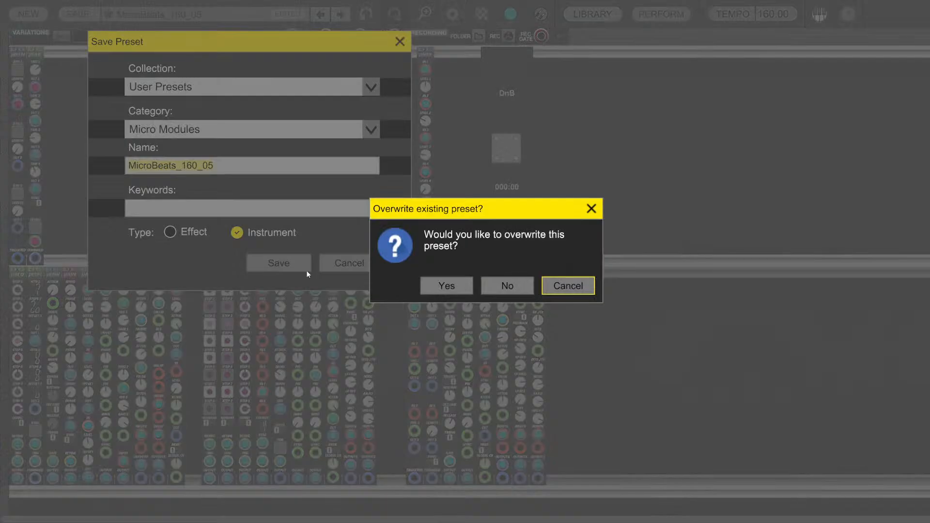
left_click(448, 289)
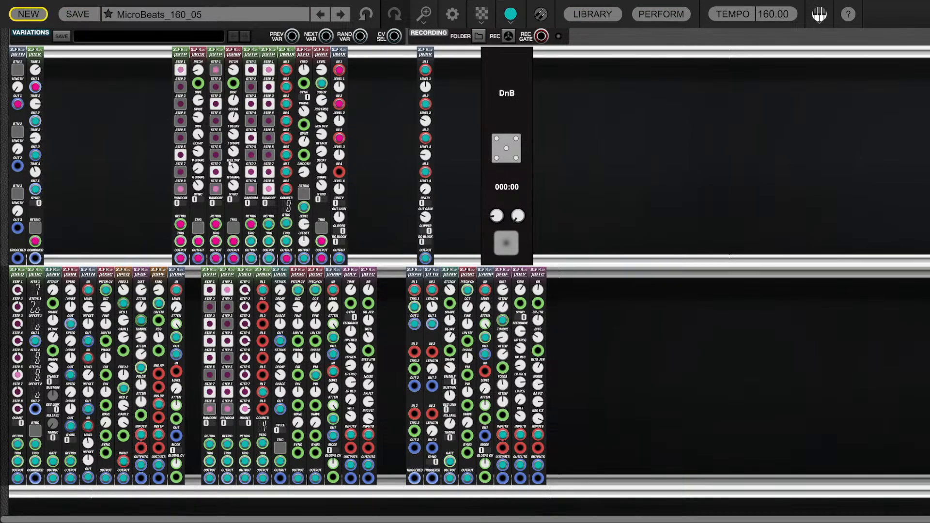
Delete all the synth voice modules in the lower row and start the countdown on the DnB timer module
left_click_drag(638, 323, 2, 303)
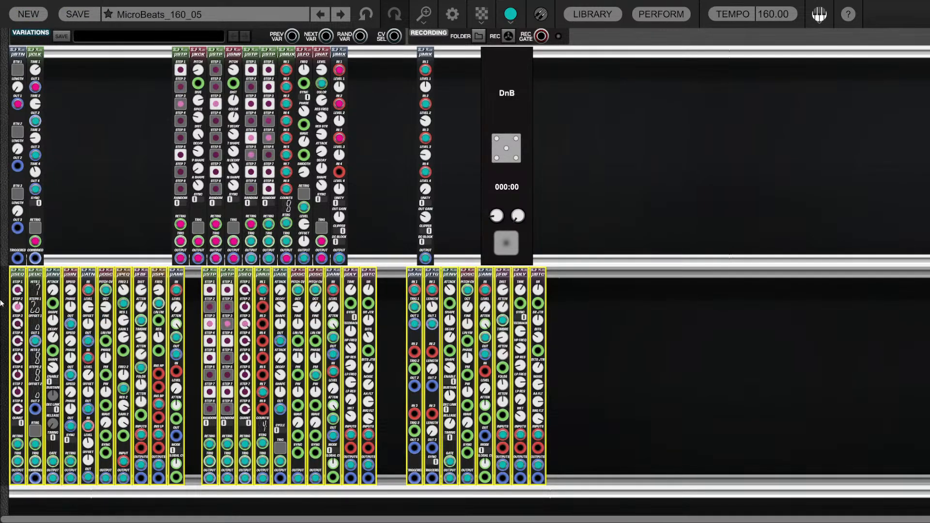
key("Delete")
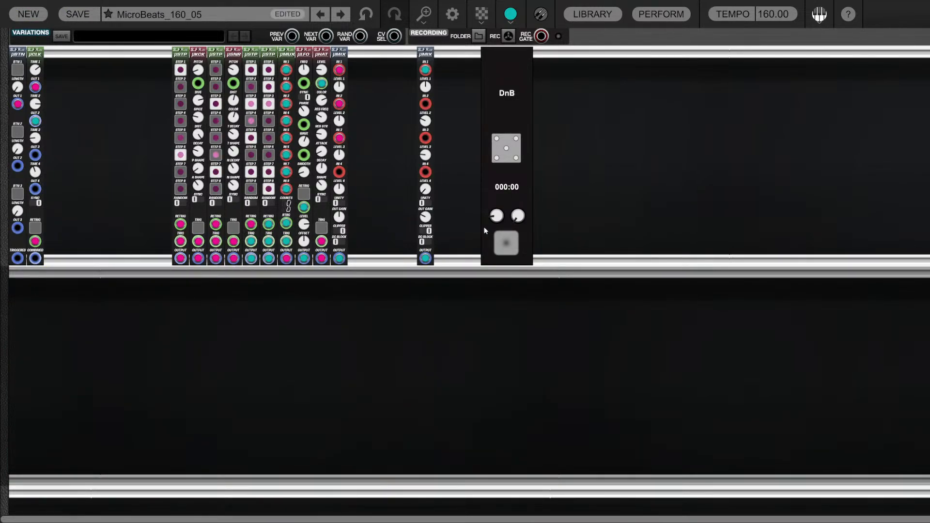
left_click(506, 243)
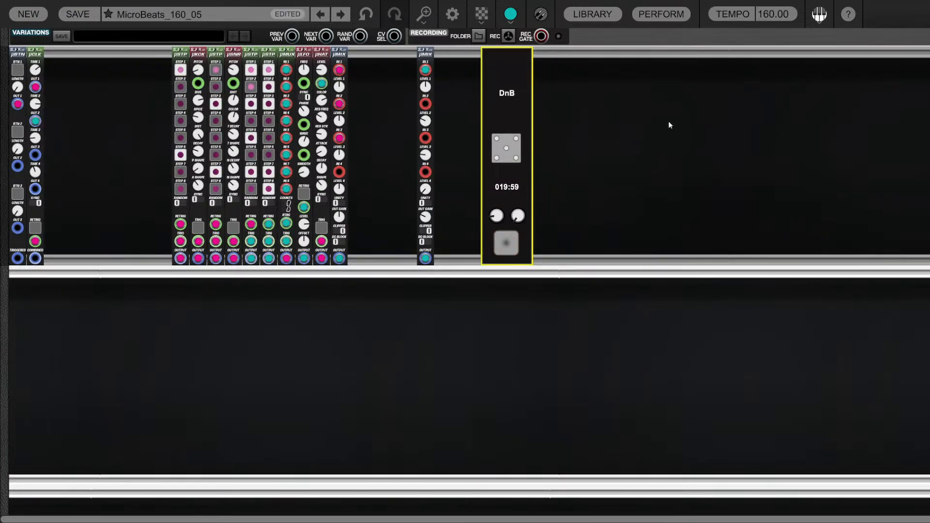
Add a Micro Noise and, a small gap after it, a Micro Modal Bandpass to the empty lower row
left_click(592, 14)
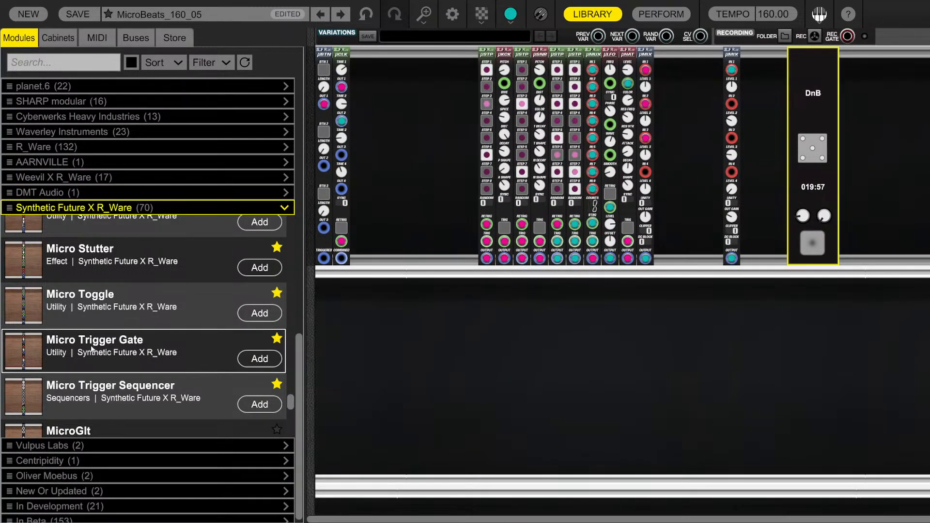
scroll(144, 338, "down", 3)
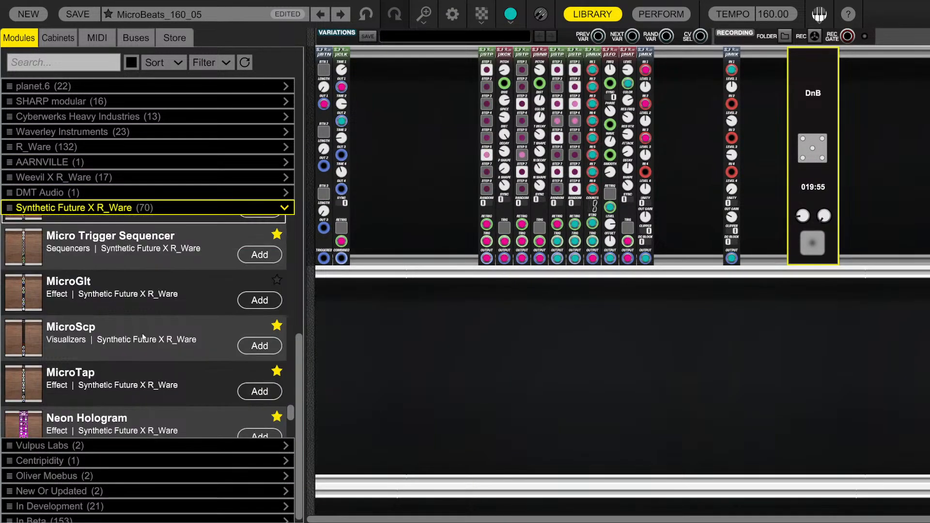
scroll(143, 337, "up", 10)
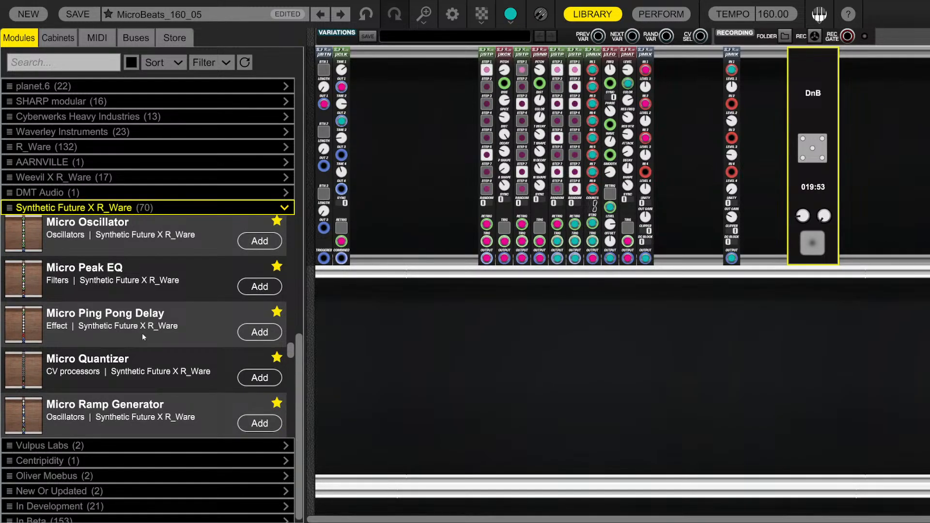
scroll(143, 337, "up", 3)
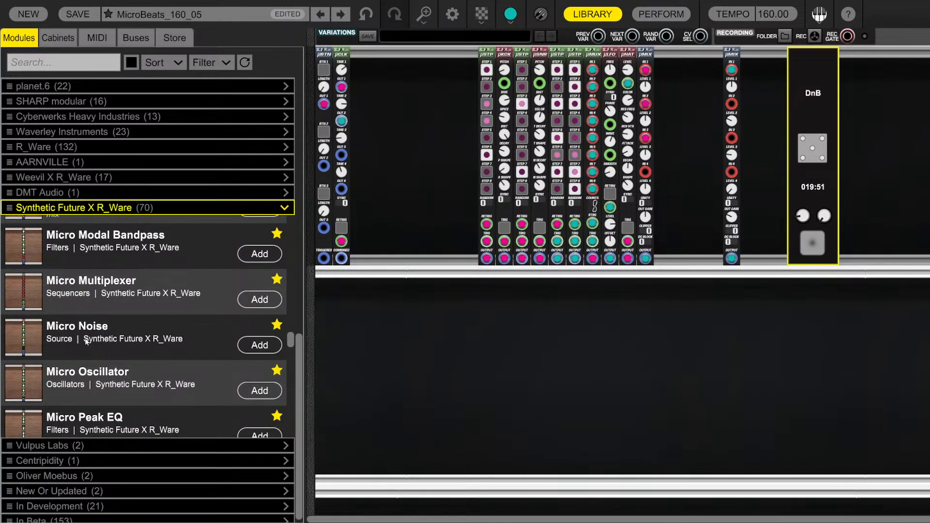
left_click_drag(83, 339, 378, 310)
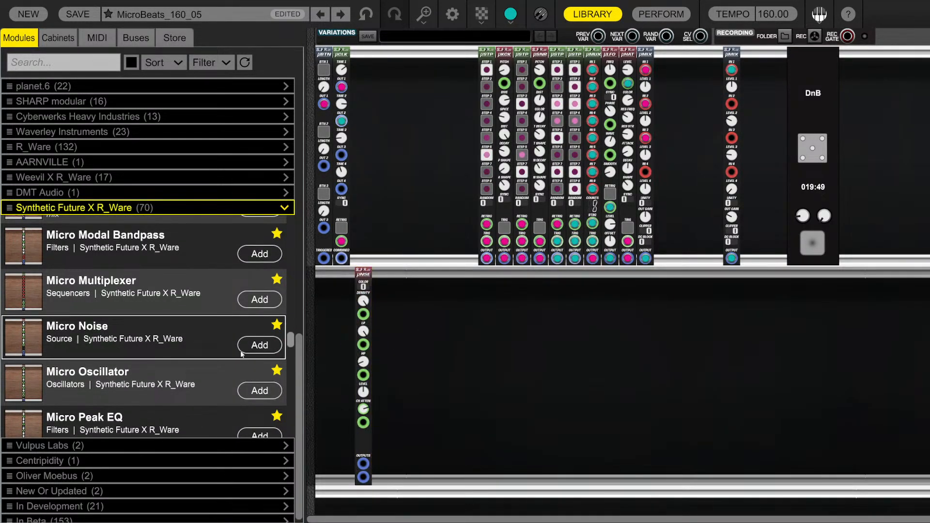
left_click_drag(107, 235, 390, 295)
Add a Micro Frequency Shifter directly after the Micro Modal Bandpass in the lower row
scroll(121, 387, "up", 3)
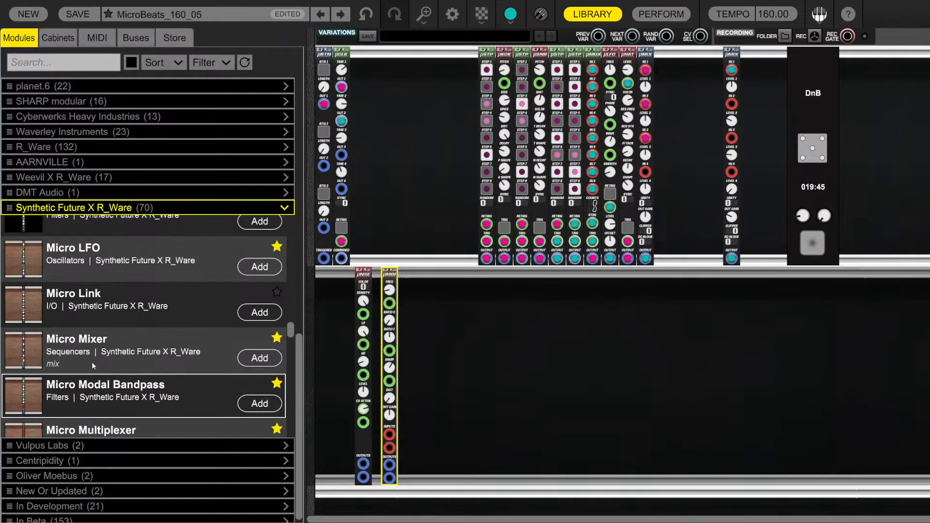
scroll(102, 317, "up", 3)
scroll(125, 365, "up", 3)
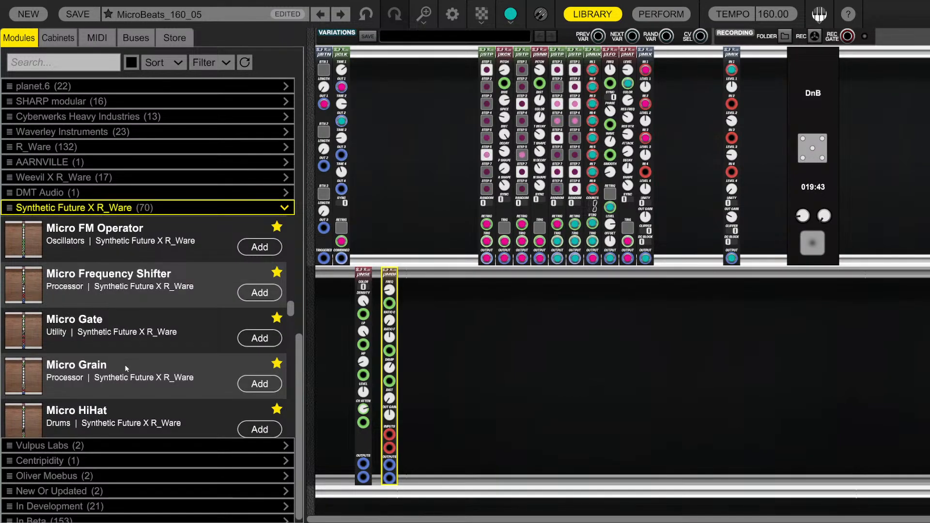
scroll(119, 362, "up", 3)
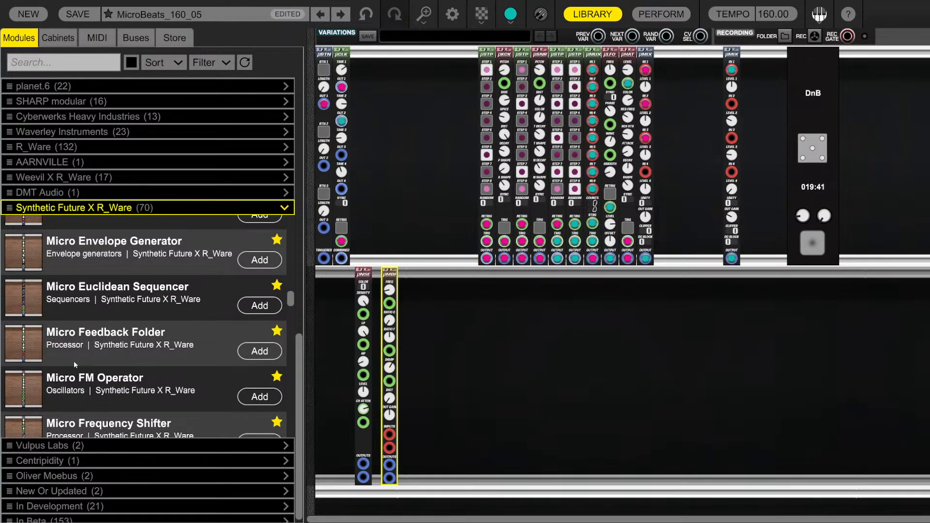
left_click_drag(122, 433, 423, 319)
left_click(331, 307)
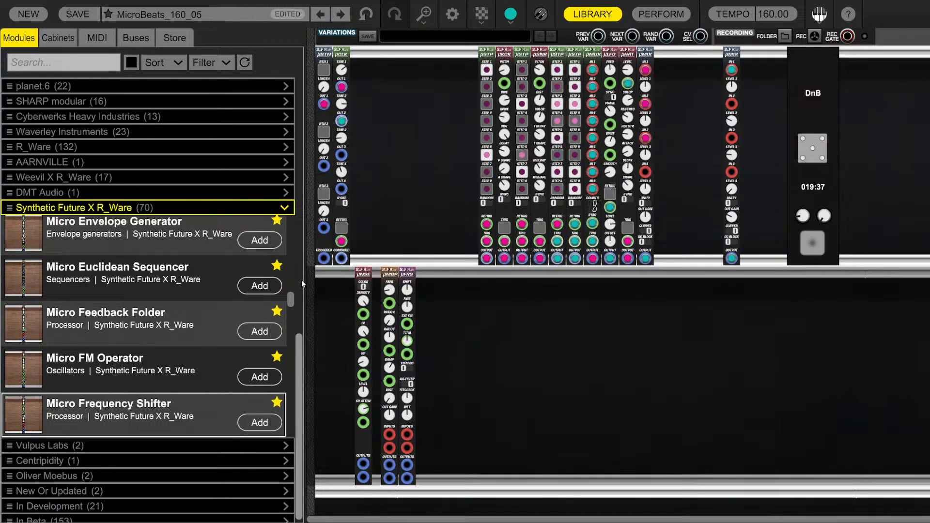
Add a Micro Delay after the Micro Frequency Shifter, leaving a small gap between them
scroll(151, 318, "up", 3)
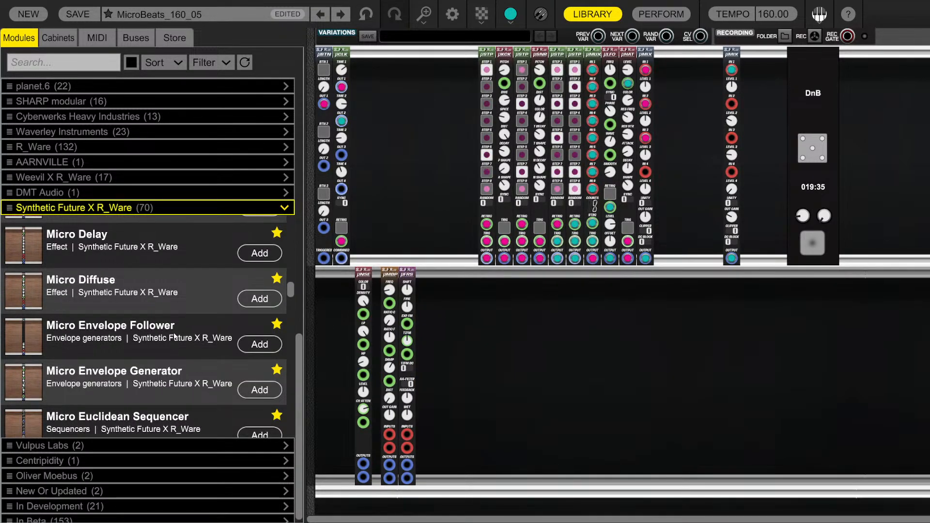
scroll(172, 339, "up", 3)
left_click_drag(109, 403, 434, 293)
Add a Micro AD Envelope directly in front of the Micro Noise module
scroll(117, 315, "up", 12)
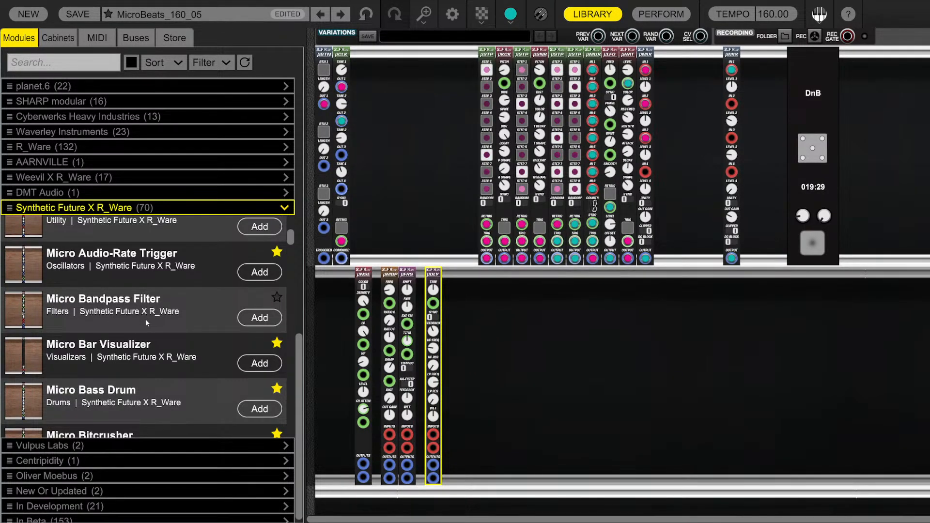
scroll(125, 399, "up", 3)
left_click_drag(105, 283, 360, 270)
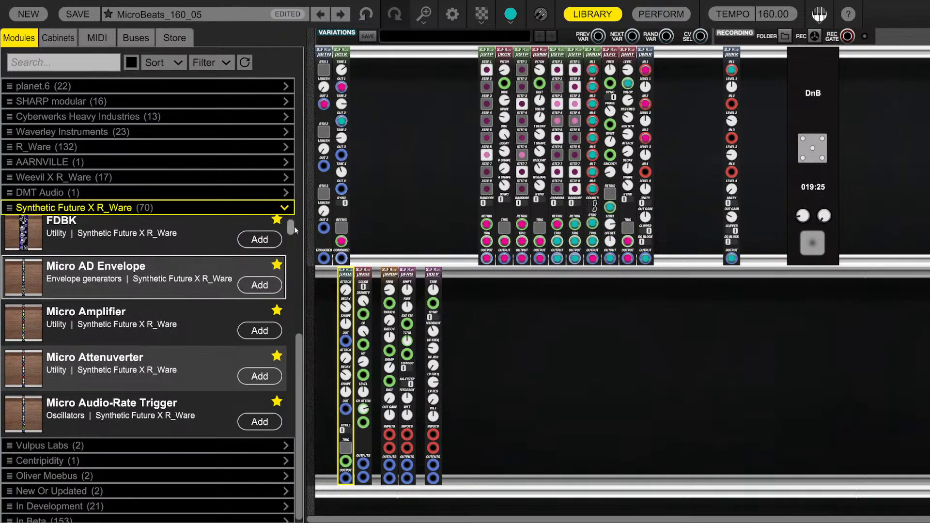
scroll(126, 297, "down", 5)
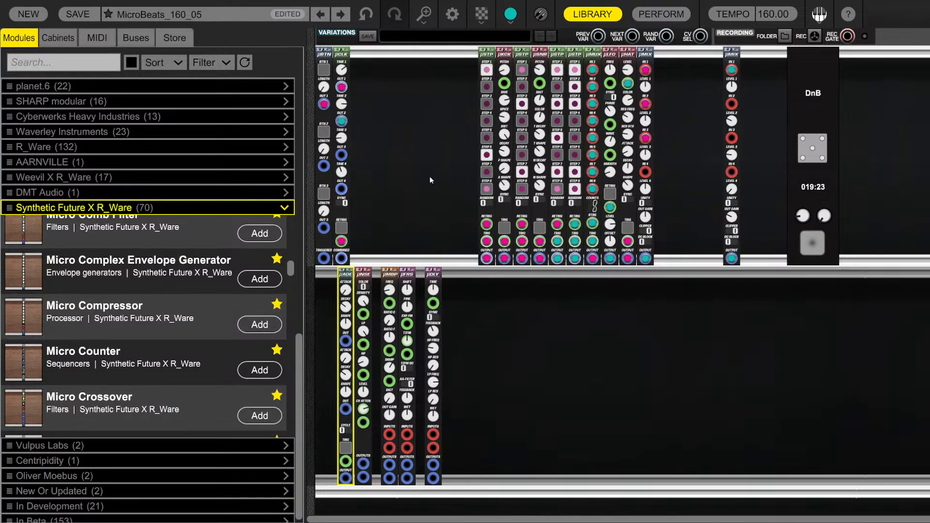
Duplicate the first drum µSTP trigger sequencer to the start of the lower row and close the module library
left_click_drag(486, 53, 328, 273)
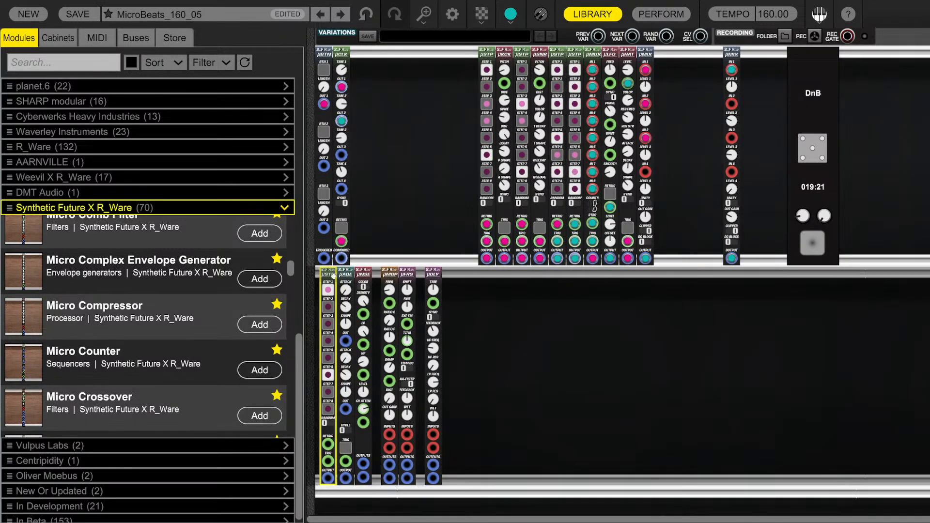
left_click(453, 276)
left_click(593, 14)
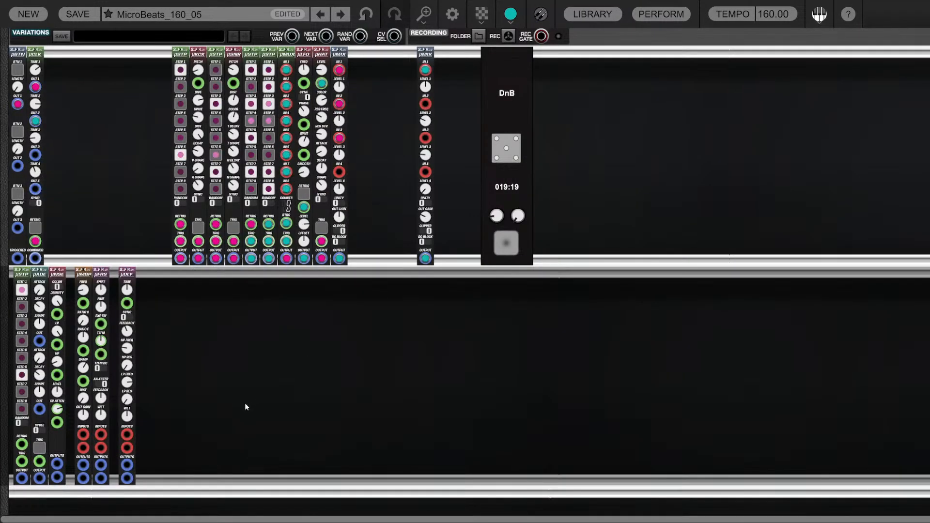
Set the copied µSTP's trigger pattern so that only steps 3, 6 and 7 are active
scroll(262, 405, "up", 1)
scroll(284, 406, "up", 1)
scroll(318, 407, "down", 1)
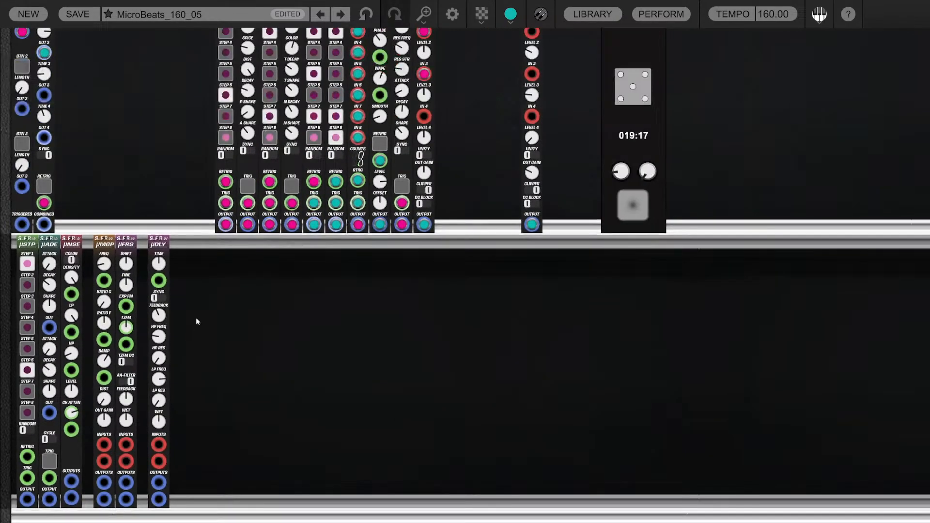
scroll(160, 203, "up", 1)
scroll(150, 218, "down", 1)
left_click(27, 368)
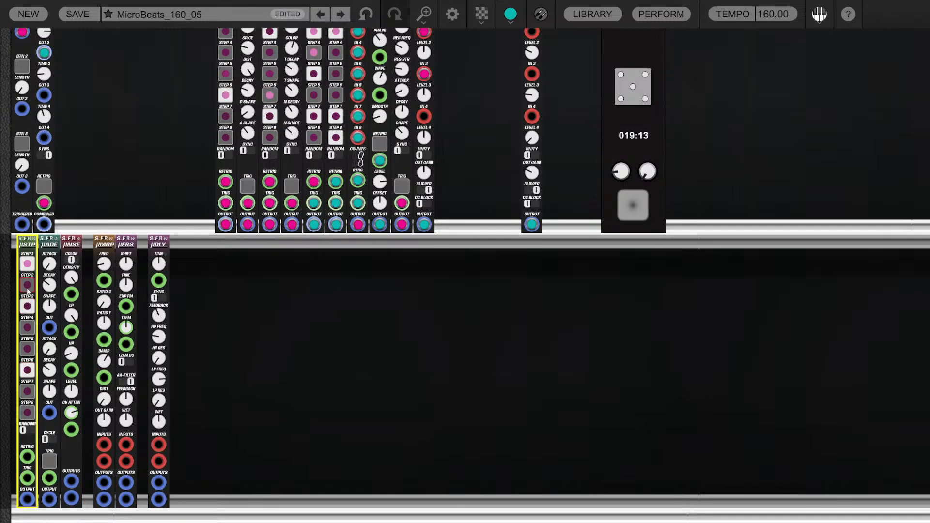
left_click(27, 392)
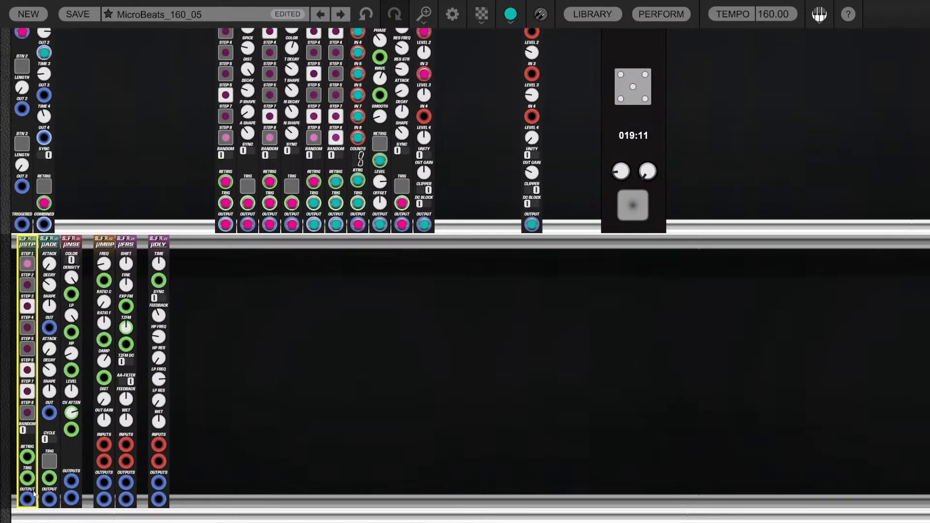
Patch the copied µSTP's output to the µADE envelope's trigger input and the µCLK clock to the µSTP's own trigger input
left_click_drag(28, 500, 49, 478)
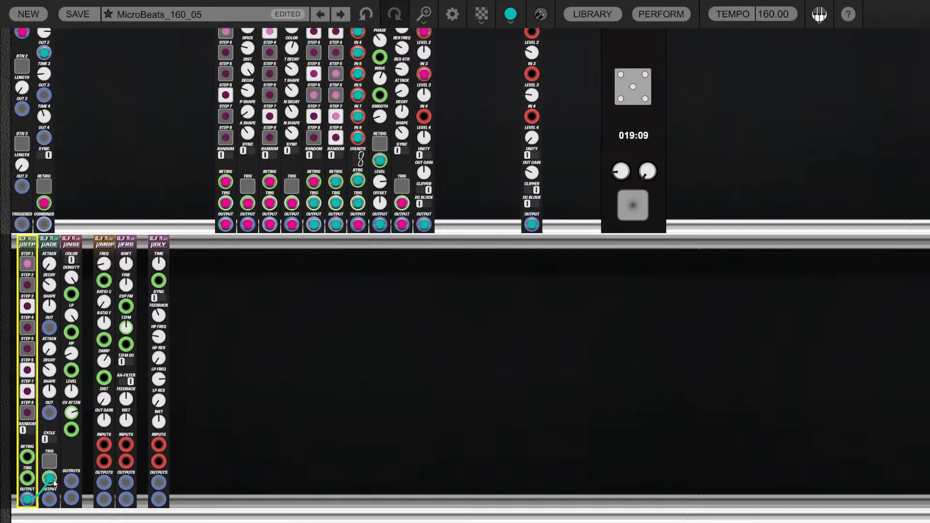
left_click_drag(48, 413, 52, 139)
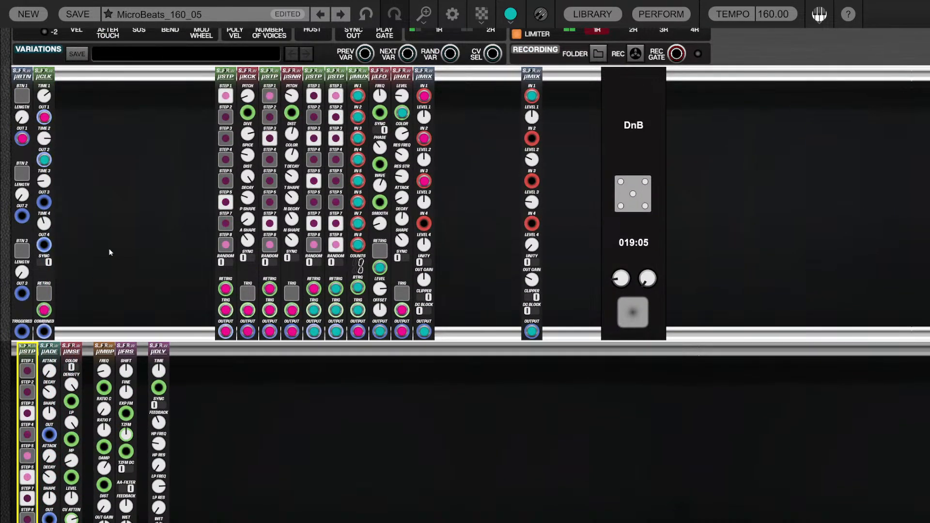
Connect µBTN's OUT 1 to the copied µSTP's retrigger input and fire button 1 to restart the sequencers together
scroll(110, 251, "down", 3)
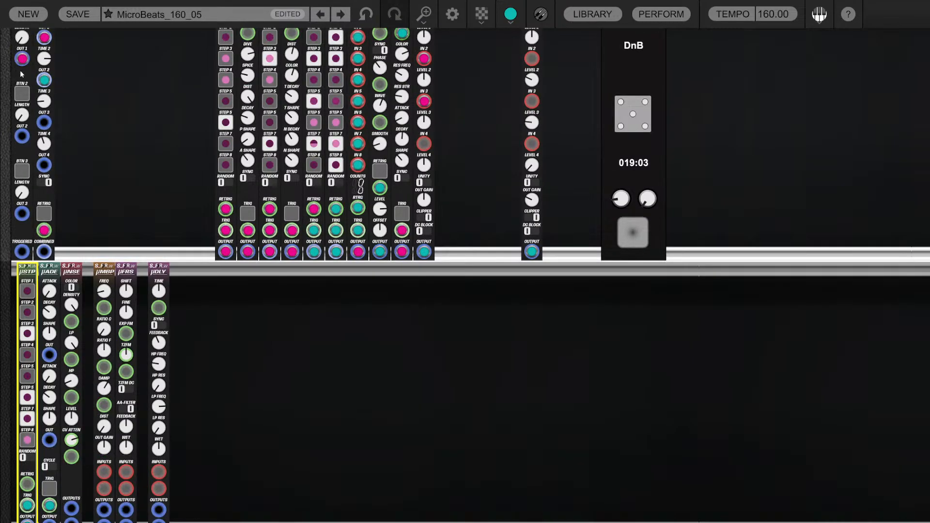
left_click_drag(22, 59, 22, 61)
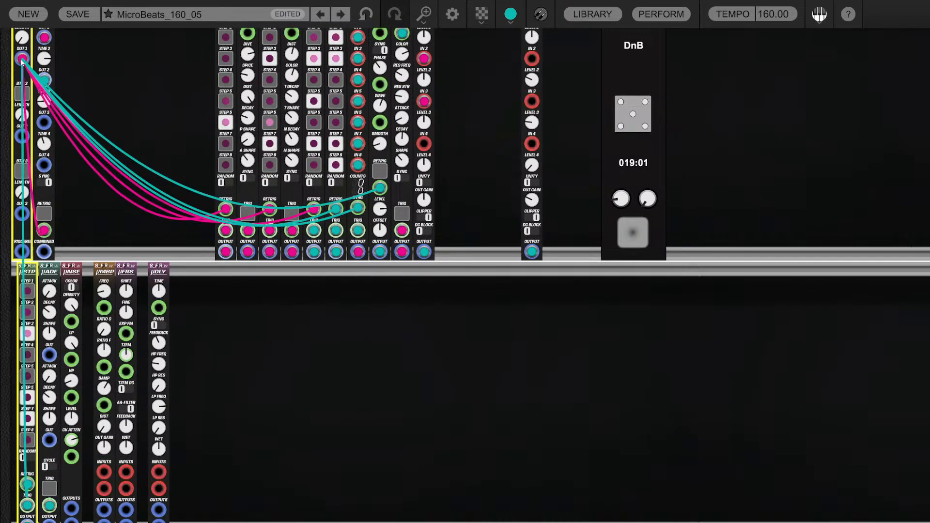
scroll(23, 137, "up", 4)
left_click(27, 135)
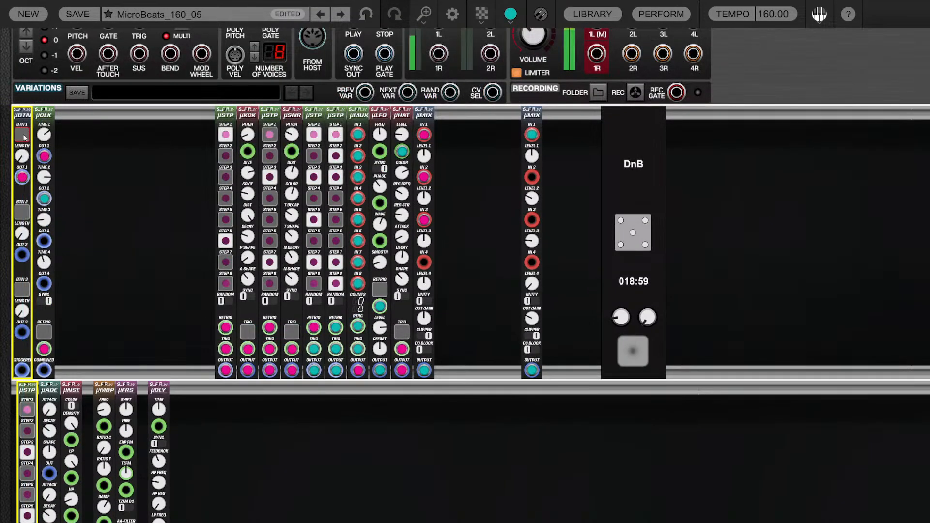
left_click(27, 135)
Set Decay 1 of the µADE envelope to 74.58 ms
scroll(30, 137, "down", 7)
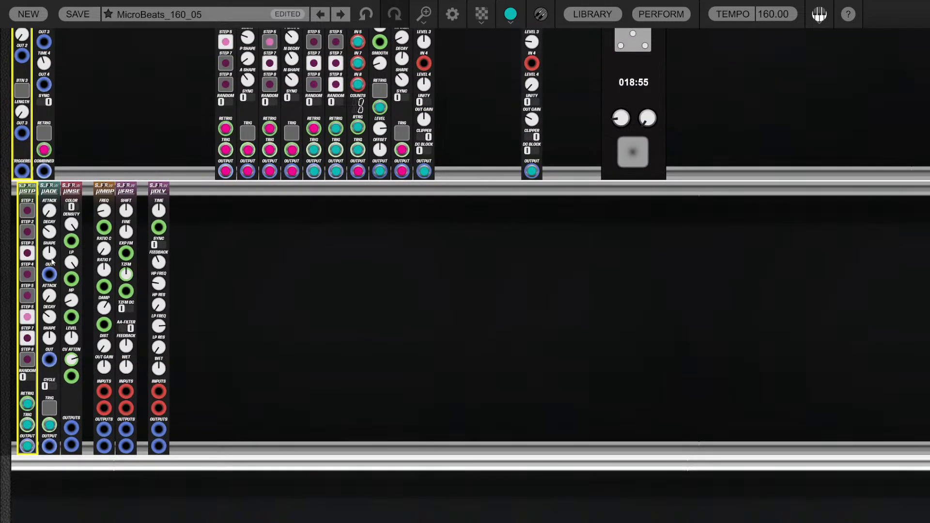
left_click_drag(53, 237, 53, 258)
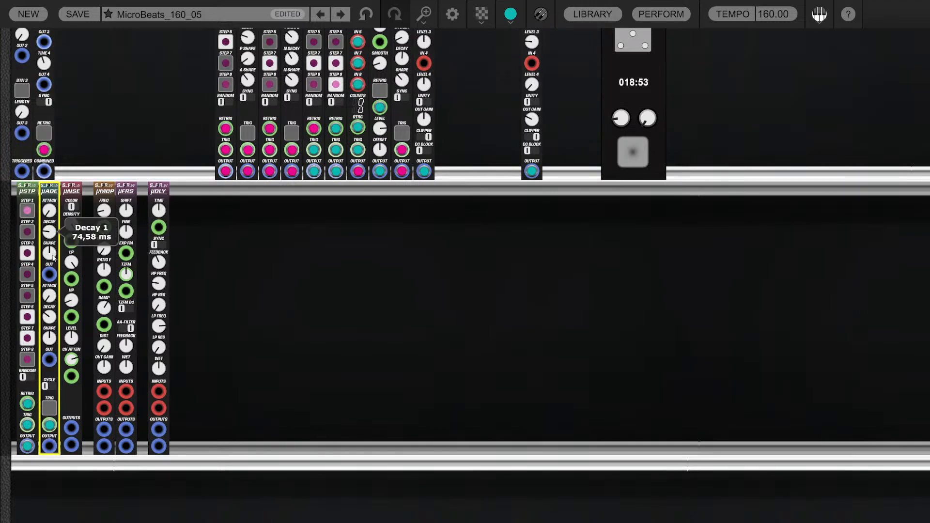
left_click_drag(267, 230, 2, 219)
left_click(281, 248)
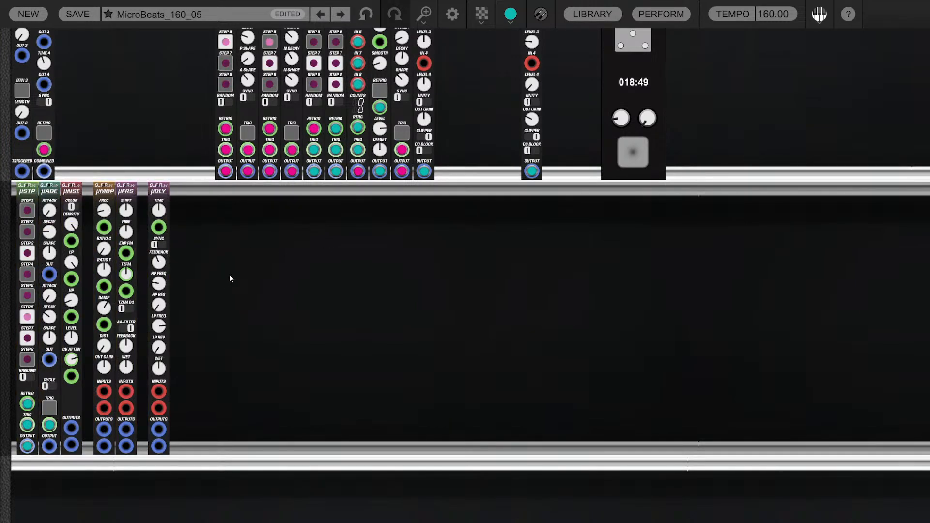
Shift the µFRS and µDLY modules together further along the lower row, side by side, widening the gap after µMBP
left_click_drag(218, 209, 129, 198)
left_click_drag(130, 197, 181, 197)
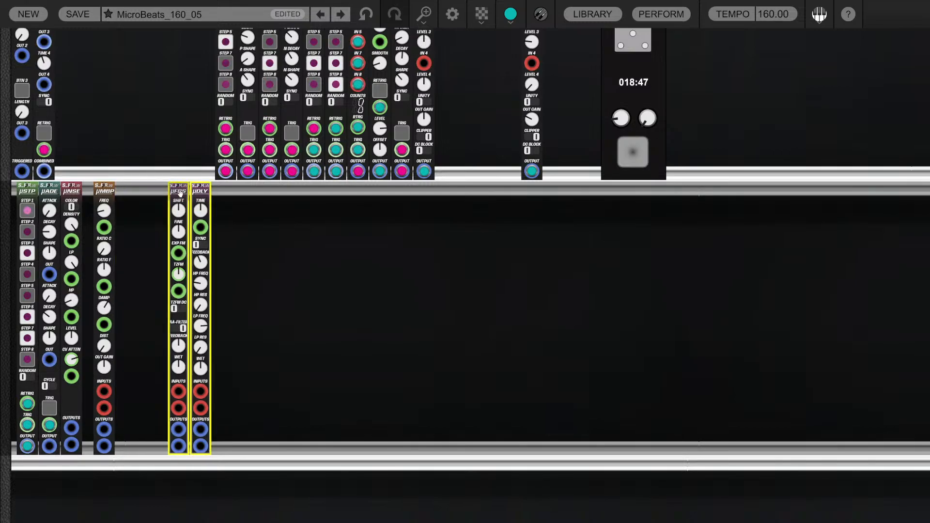
left_click(338, 222)
Move the µMBP module toward µFRS, leaving a gap on both of its sides
left_click_drag(120, 206, 103, 191)
left_click_drag(103, 189, 121, 190)
left_click(109, 209)
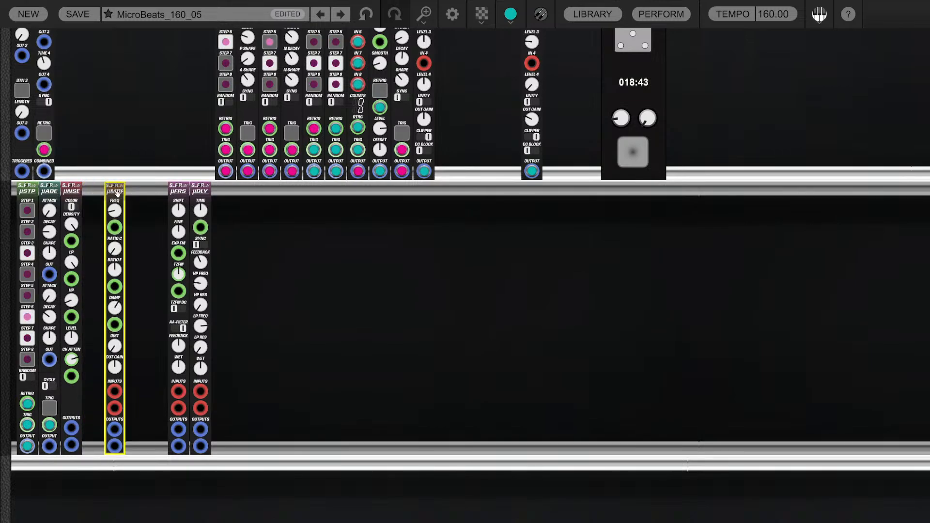
left_click(108, 196)
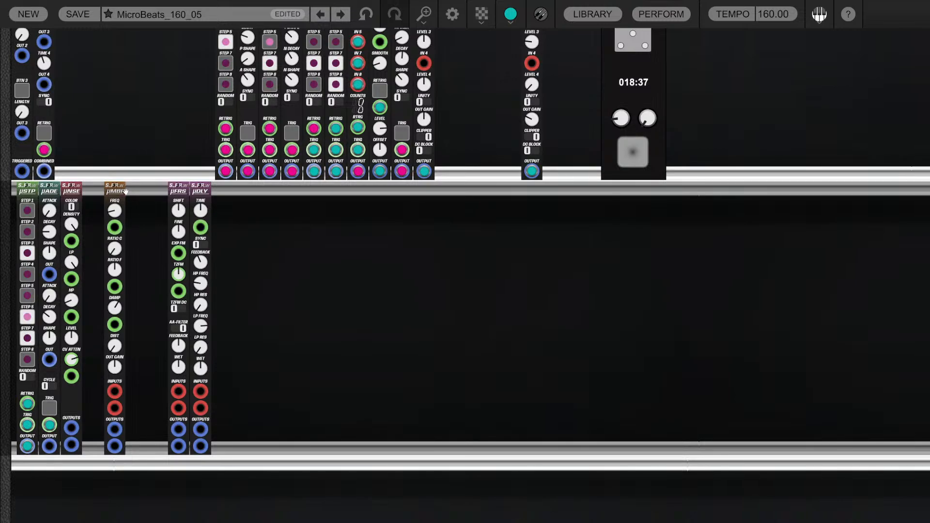
mouse_move(119, 186)
left_mouse_down()
mouse_move(84, 187)
mouse_move(135, 187)
left_mouse_up()
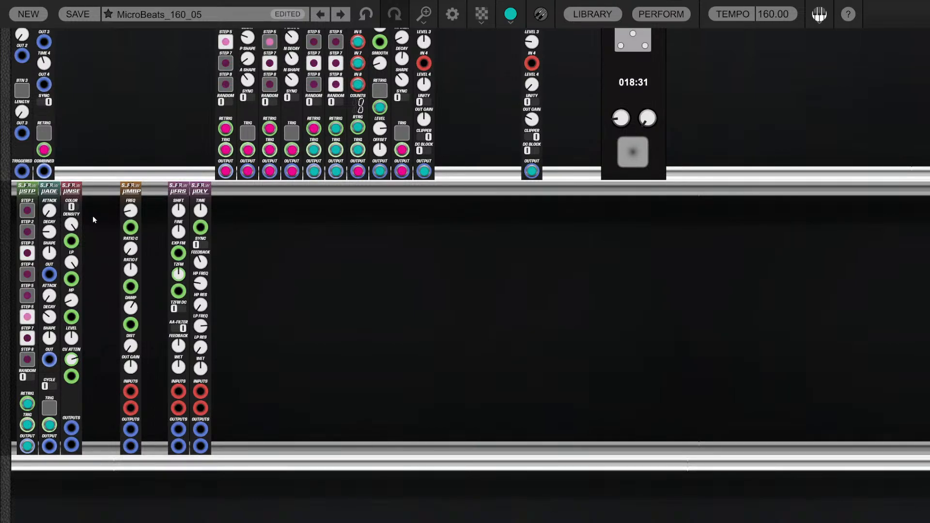
Space the µNSE module slightly away from µADE and patch µADE's first envelope output into the µNSE level CV input
mouse_move(78, 185)
left_mouse_down()
mouse_move(103, 186)
mouse_move(95, 186)
left_mouse_up()
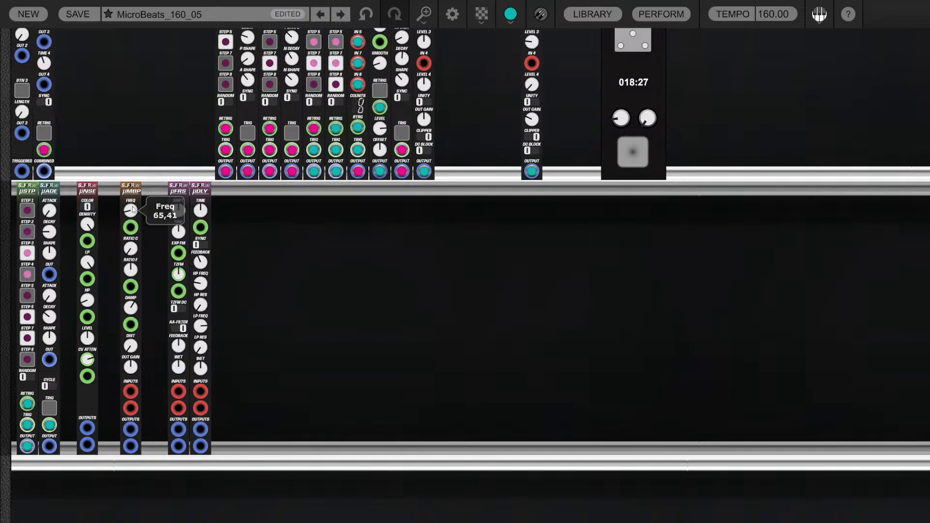
mouse_move(85, 192)
left_mouse_down()
mouse_move(105, 193)
mouse_move(83, 185)
left_mouse_up()
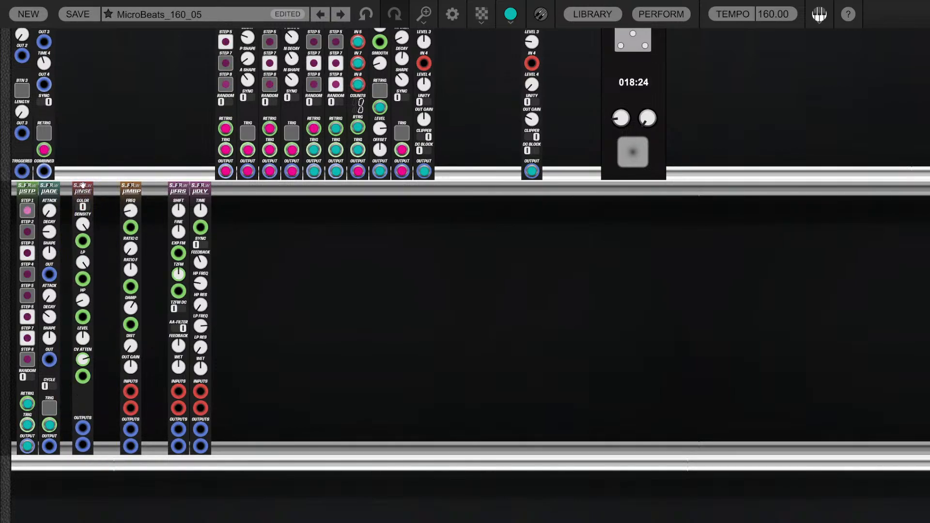
left_click(50, 295)
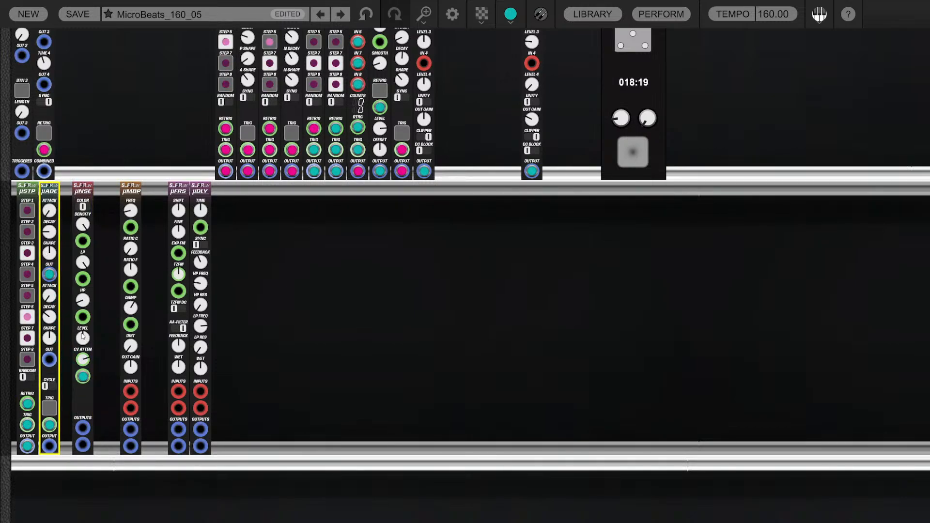
Turn down the noise module's level and patch its first output into the modal bandpass filter's first input
left_click_drag(82, 335, 79, 371)
left_click_drag(79, 446, 131, 391)
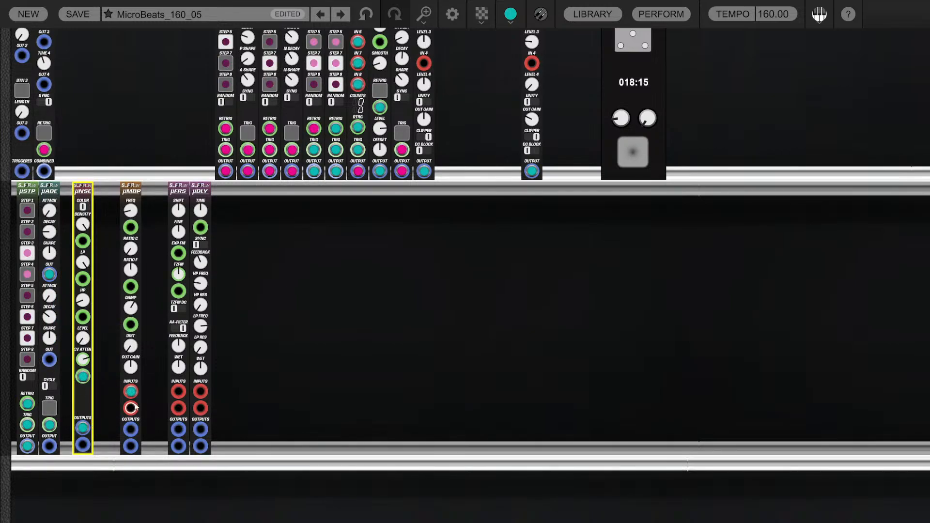
left_click_drag(137, 428, 436, 208)
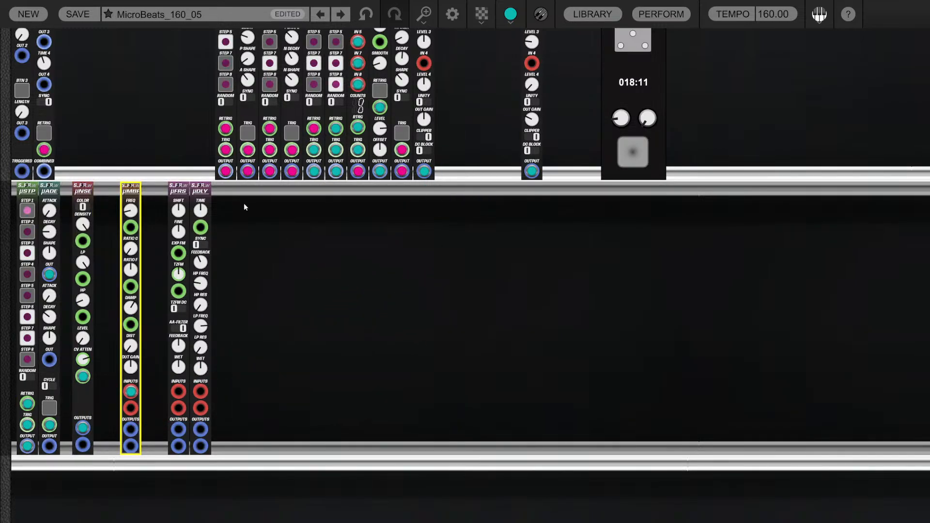
Add a Micro Amplifier to the lower row, patched from the modal bandpass's first output to IN 2 of the separate mixer
scroll(459, 222, "down", 1)
left_click(592, 14)
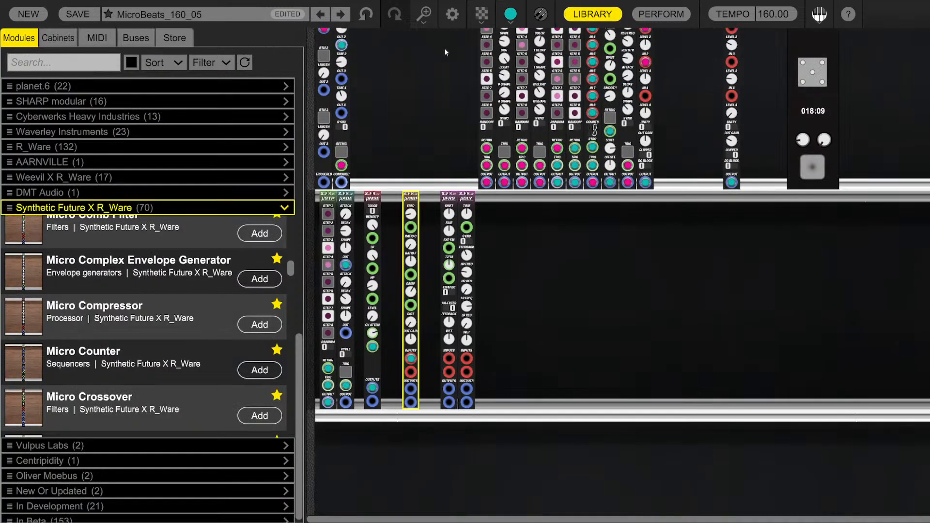
scroll(121, 295, "up", 6)
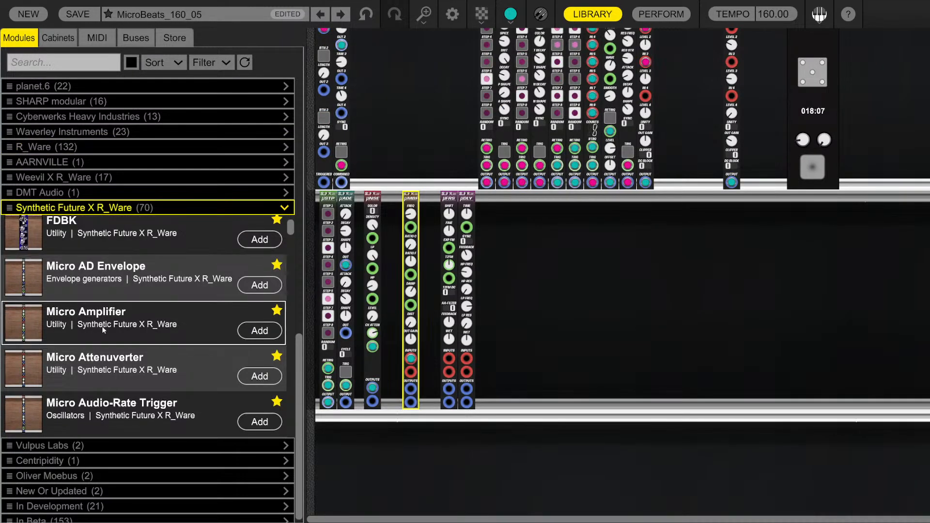
left_click_drag(100, 326, 731, 116)
left_click_drag(596, 301, 573, 402)
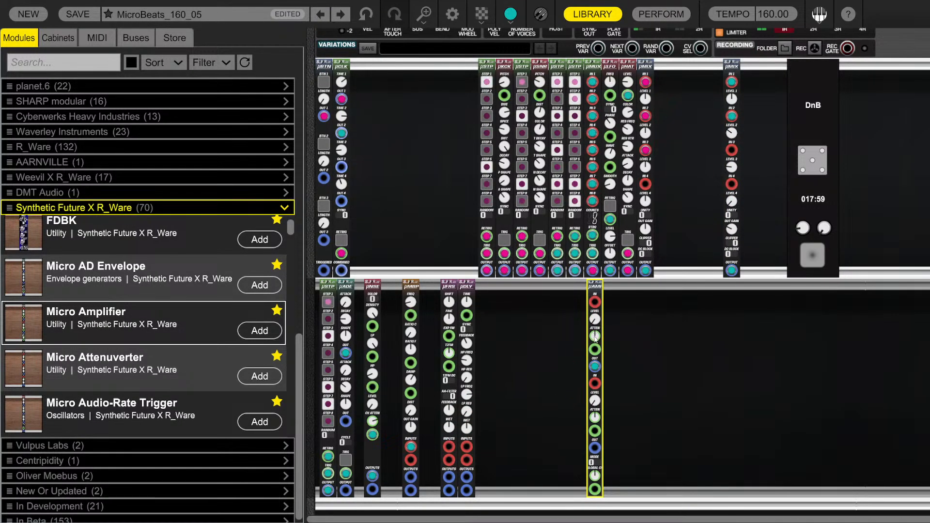
left_click_drag(594, 303, 411, 479)
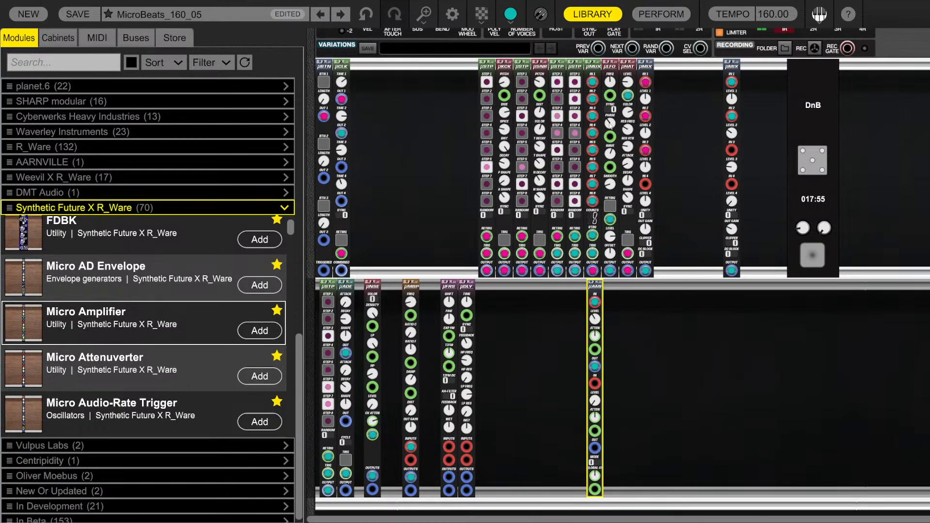
Close the module library and move the amplifier closer to the delay module
left_click(592, 14)
scroll(260, 372, "up", 5)
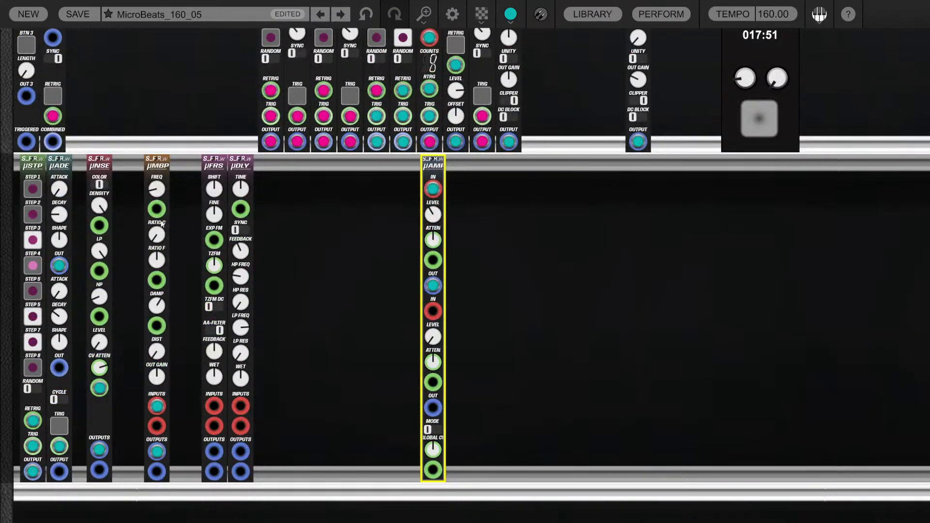
left_click_drag(433, 165, 315, 165)
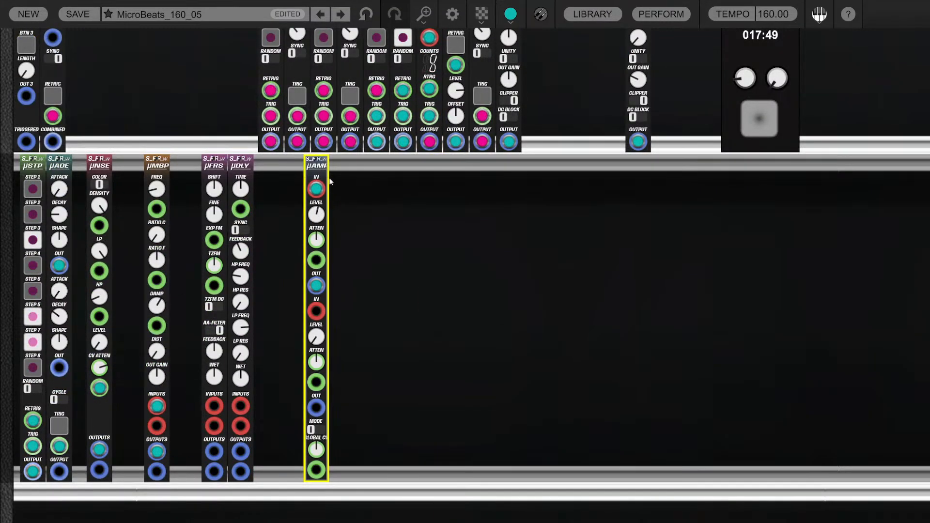
Raise the amplifier's first level, and on the modal bandpass lower the damping and raise the frequency
left_click_drag(316, 213, 316, 203)
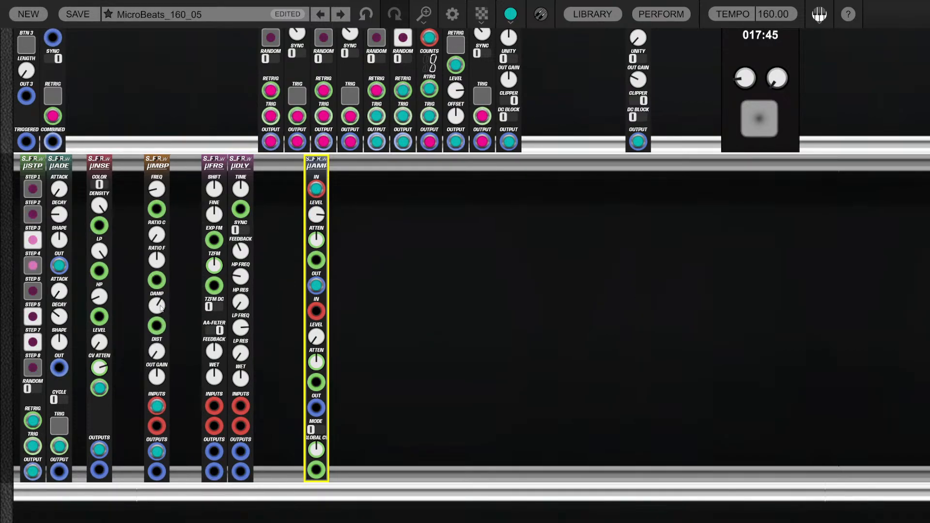
left_click_drag(161, 308, 164, 387)
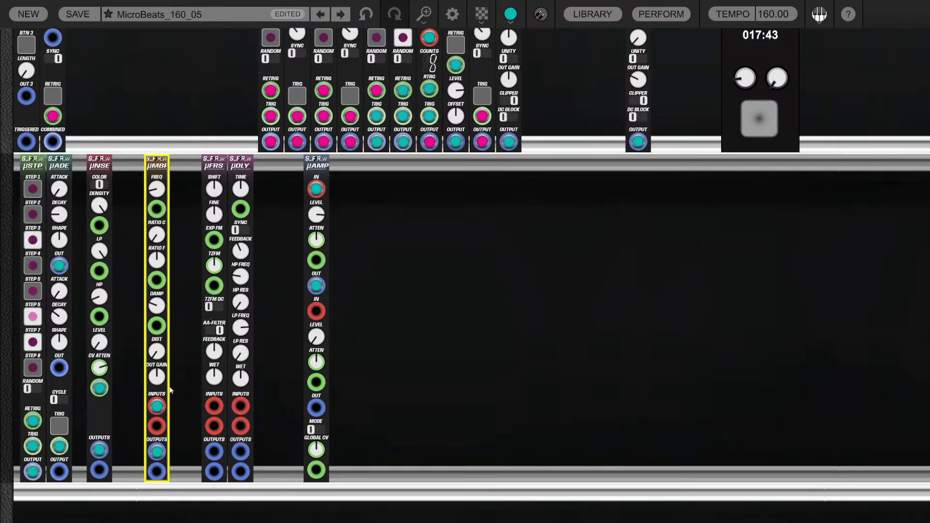
left_click_drag(157, 189, 157, 143)
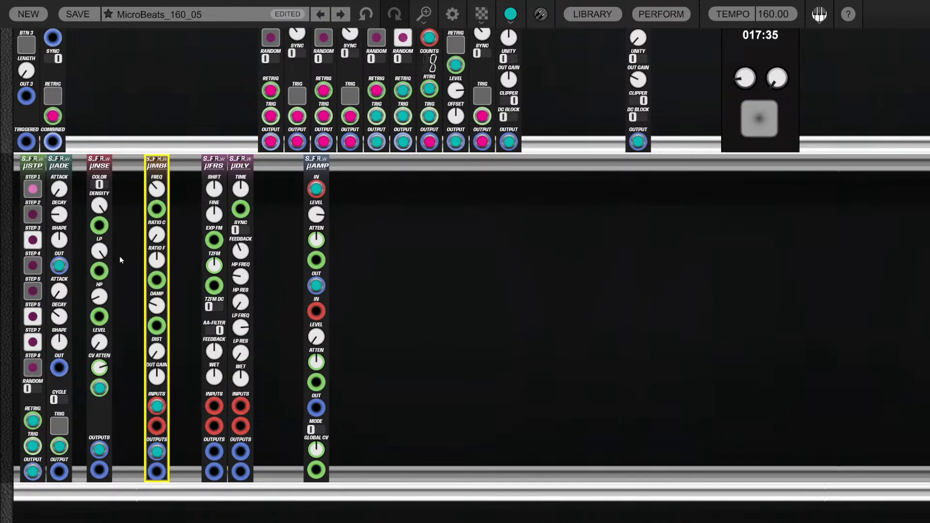
Add a Micro Sample and Hold module between the lower row's step sequencer and AD envelope
left_click(608, 18)
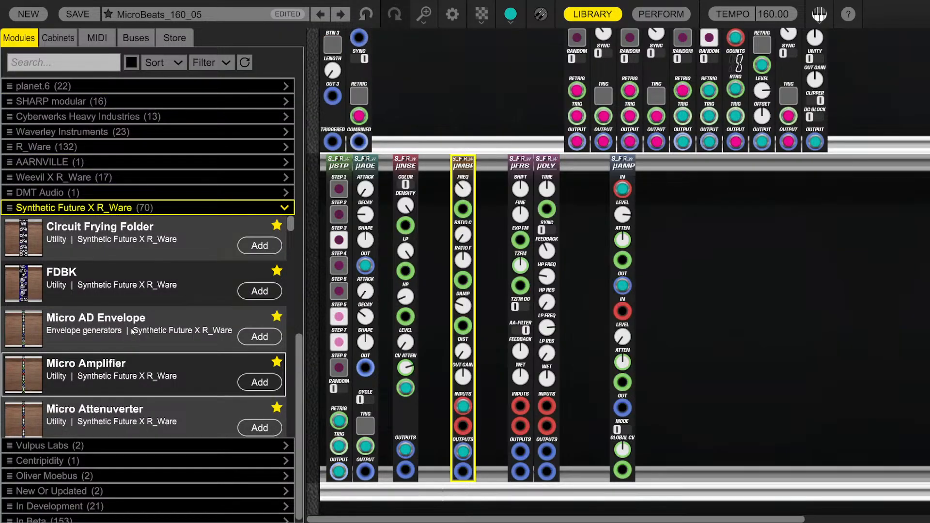
scroll(131, 335, "down", 2)
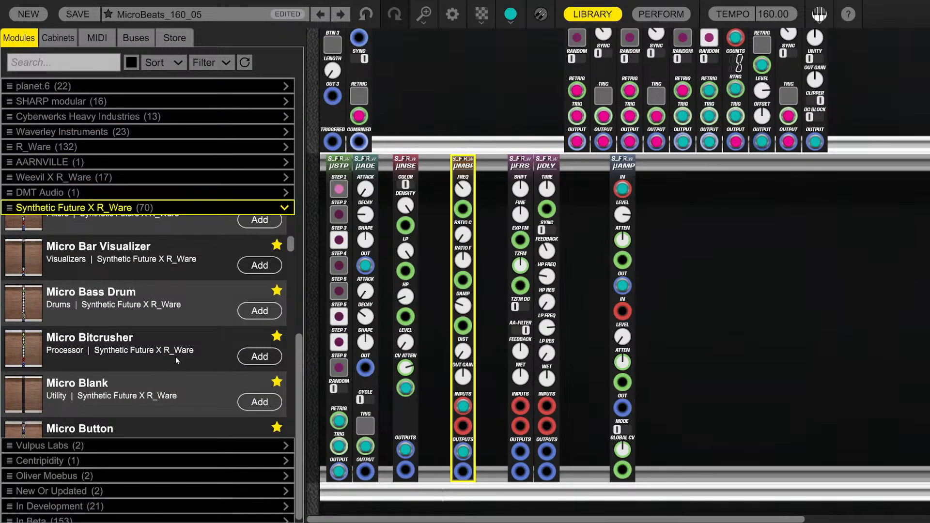
scroll(171, 332, "down", 4)
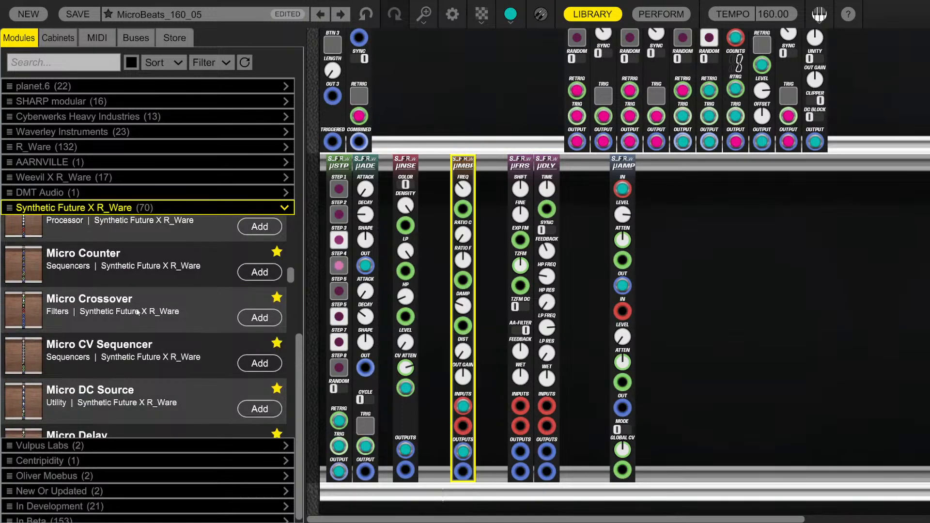
scroll(122, 339, "down", 2)
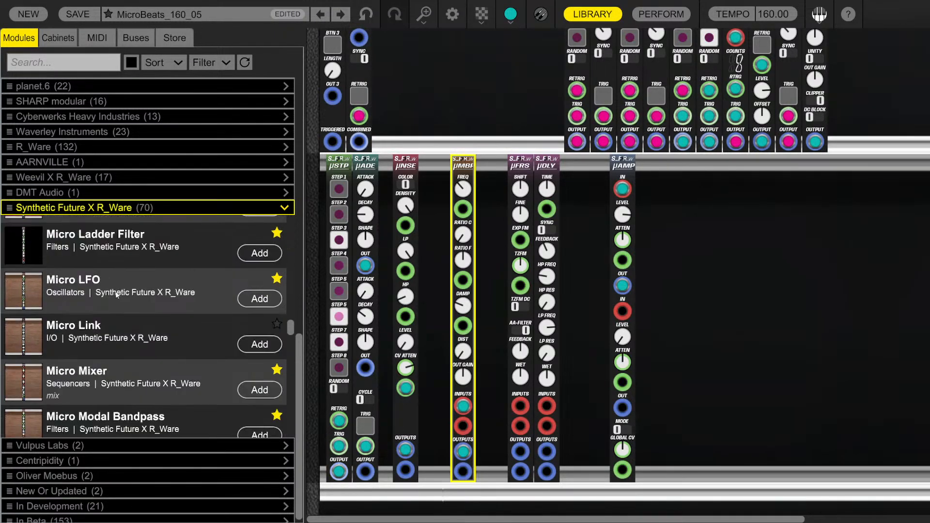
scroll(111, 339, "down", 3)
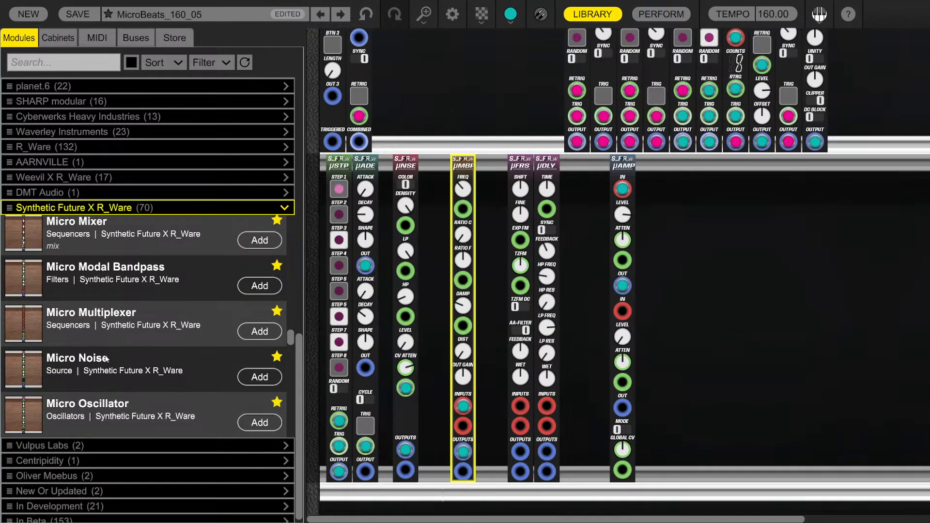
scroll(156, 304, "down", 3)
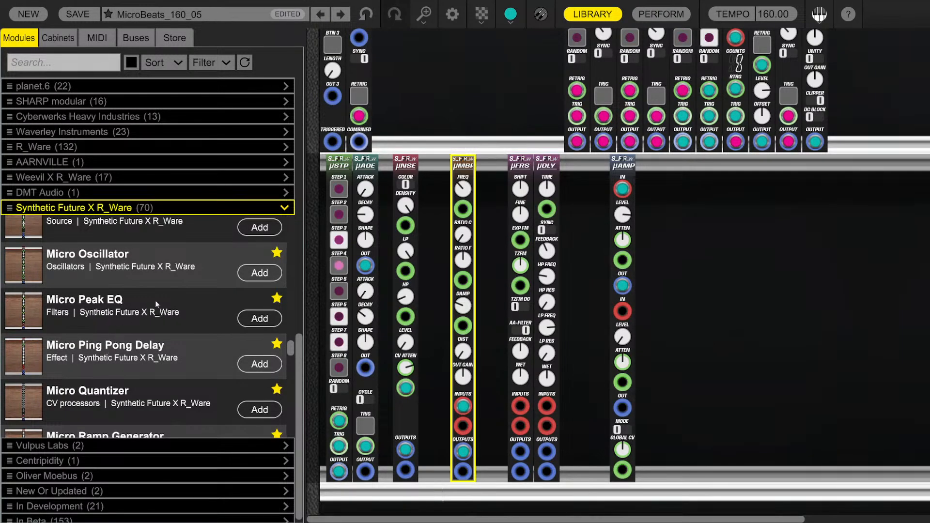
scroll(106, 315, "down", 3)
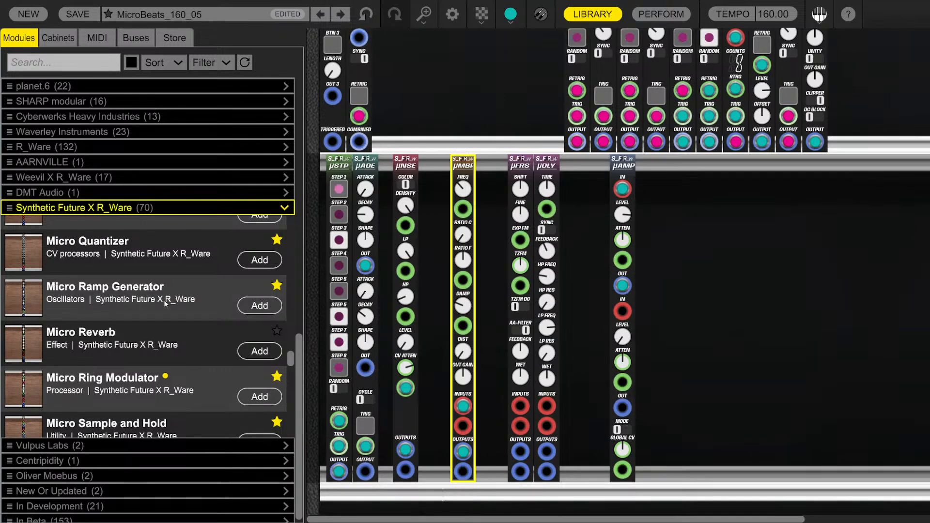
scroll(164, 301, "down", 3)
scroll(155, 315, "down", 6)
scroll(149, 322, "up", 3)
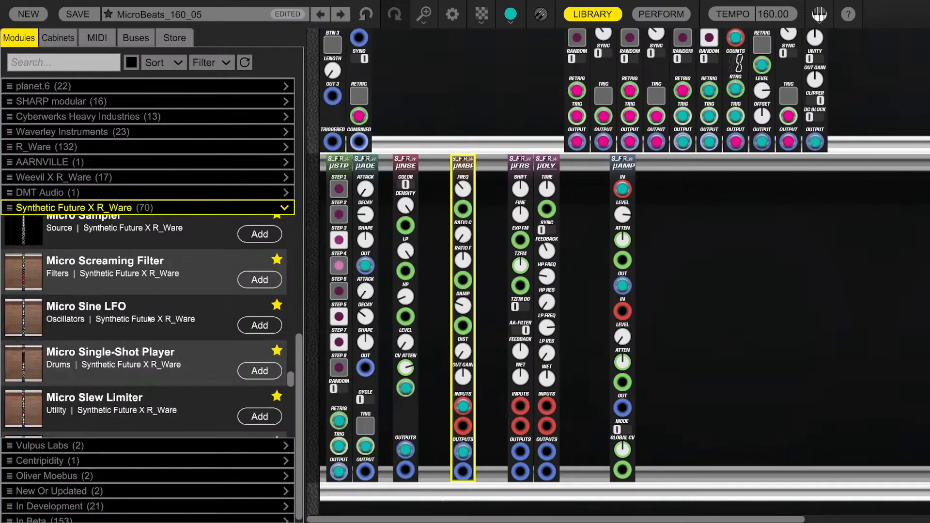
scroll(130, 284, "up", 3)
left_click_drag(119, 290, 357, 186)
Add a Micro Sine LFO between the lower row's step sequencer and the sample and hold module
scroll(99, 310, "down", 3)
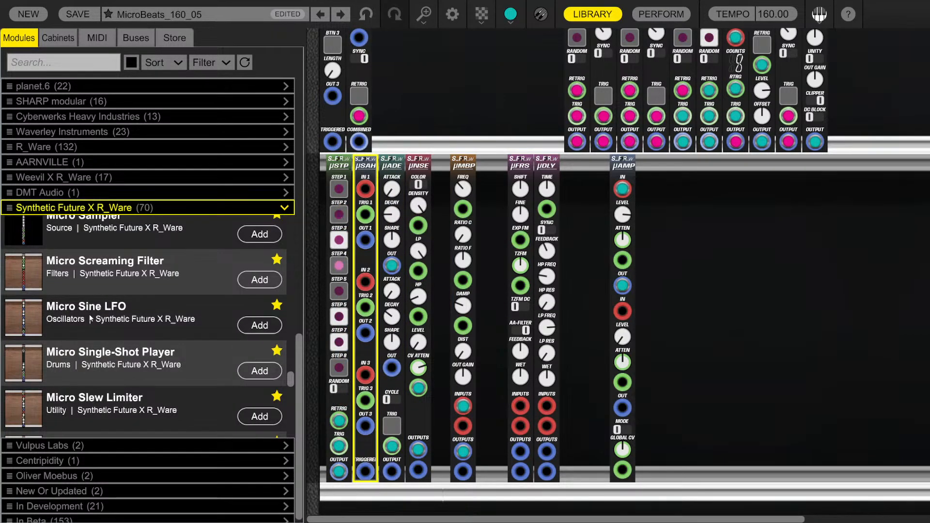
left_click_drag(90, 319, 357, 170)
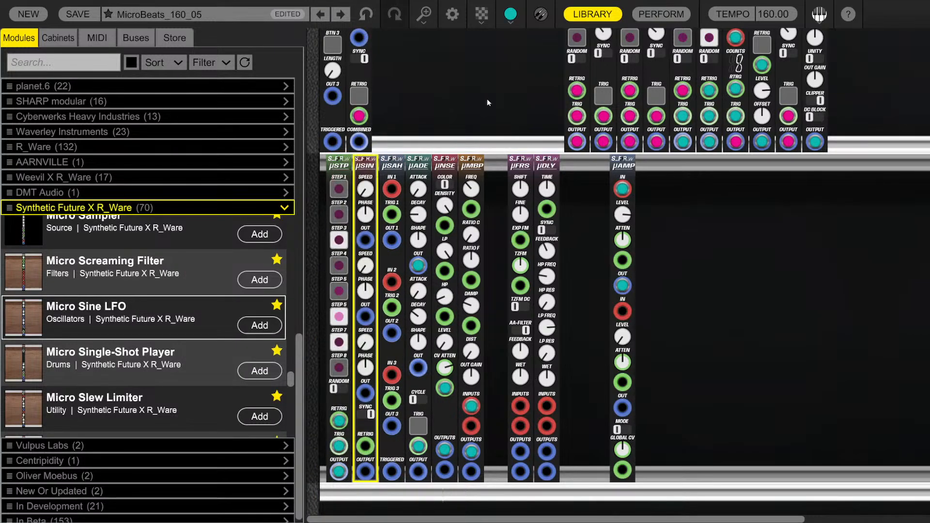
left_click(589, 17)
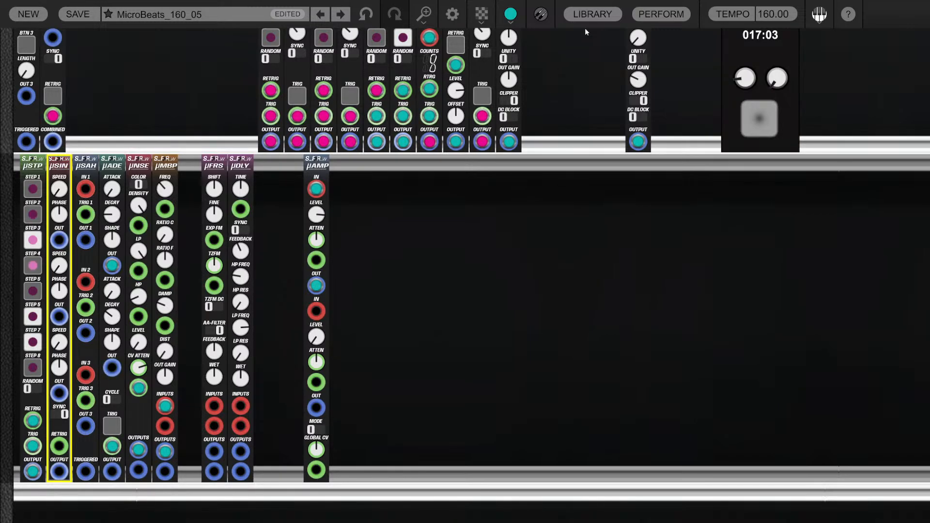
Add a Micro Attenuverter between the sine LFO and the sample and hold module
left_click(588, 15)
scroll(124, 272, "up", 15)
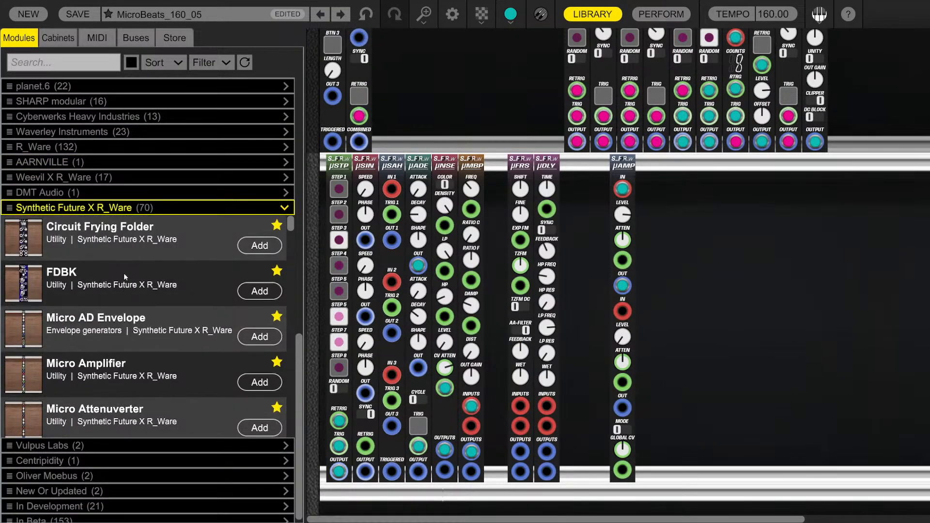
left_click(259, 428)
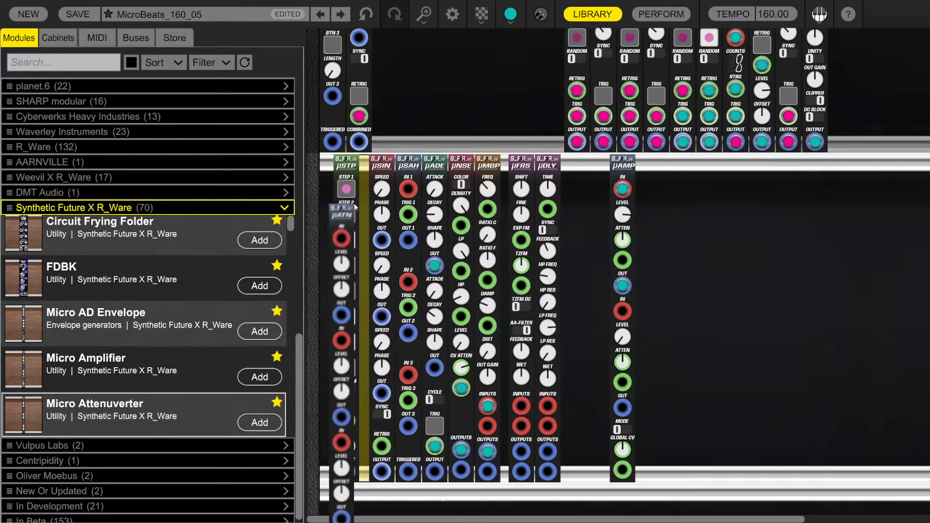
left_click(603, 20)
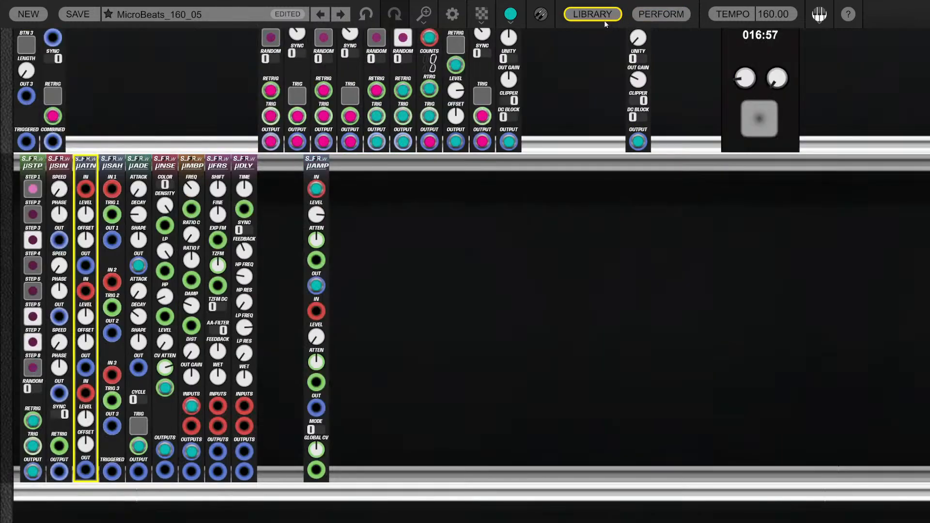
Patch the sine LFO's output through the first attenuverter channel into sample and hold IN 1, with TRIG 1 linked to the step sequencer's TRIG
left_click(394, 294)
scroll(441, 349, "up", 1)
scroll(499, 382, "up", 1)
scroll(520, 380, "down", 3)
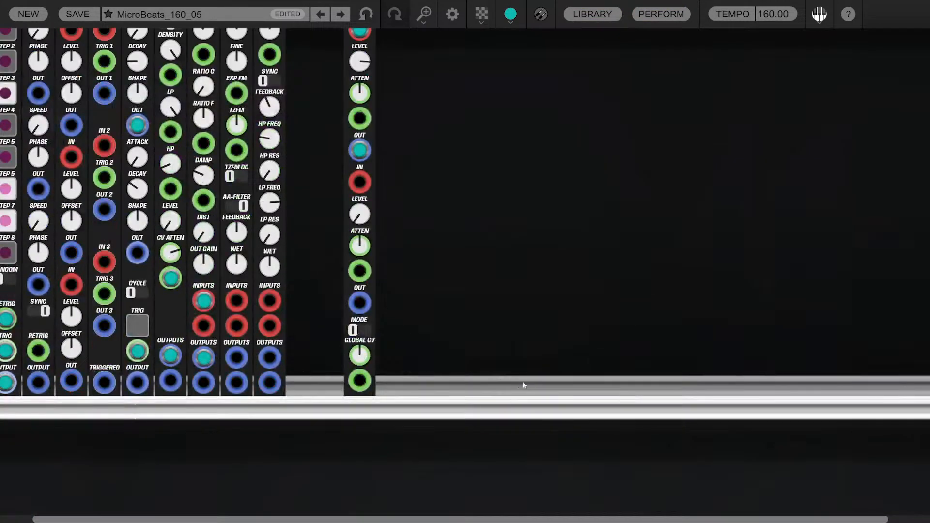
scroll(542, 383, "up", 2)
scroll(561, 385, "left", 1)
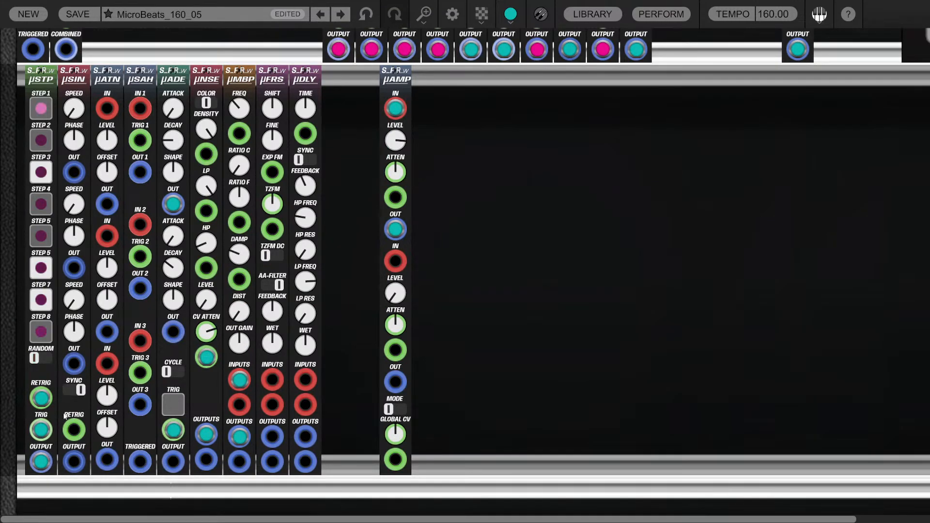
left_click_drag(140, 140, 41, 429)
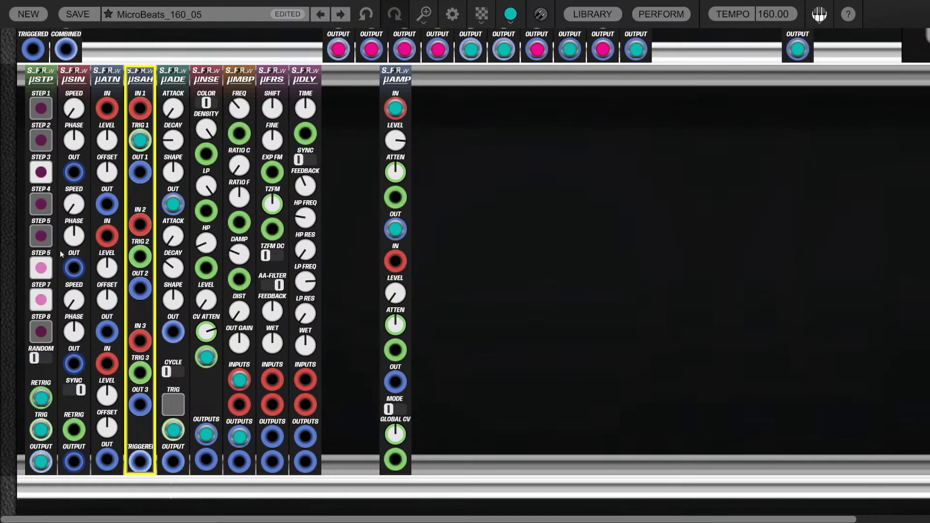
left_click_drag(140, 108, 107, 204)
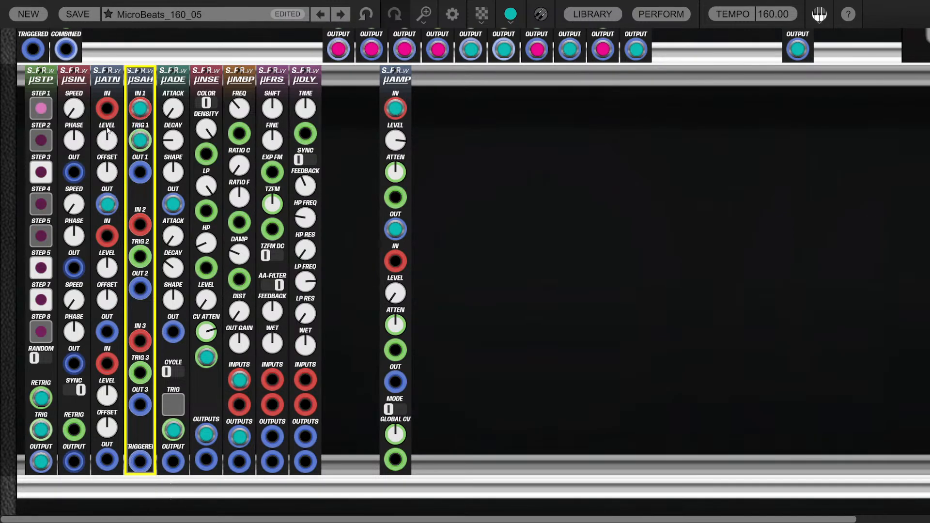
left_click_drag(107, 112, 74, 462)
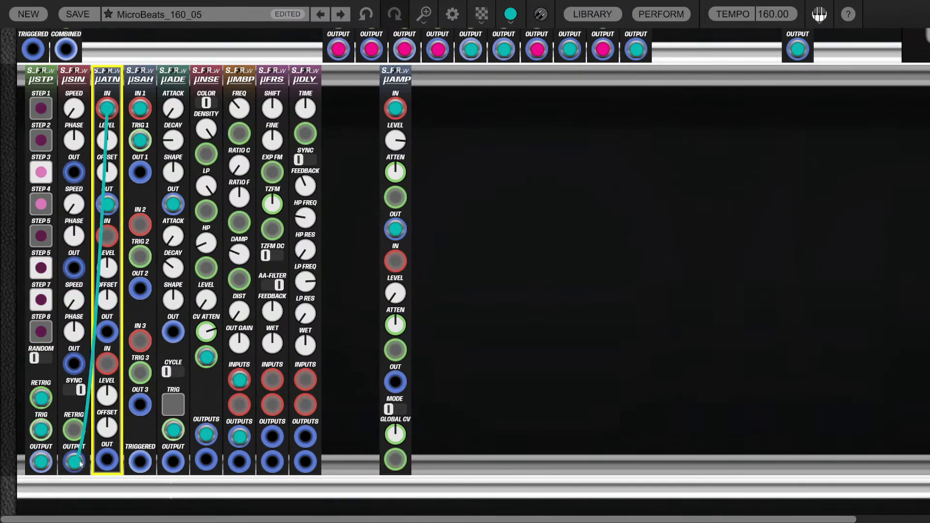
Turn off the sine LFO's sync, slightly raise its speeds, and offset the first two phases in opposite directions
left_click(84, 328)
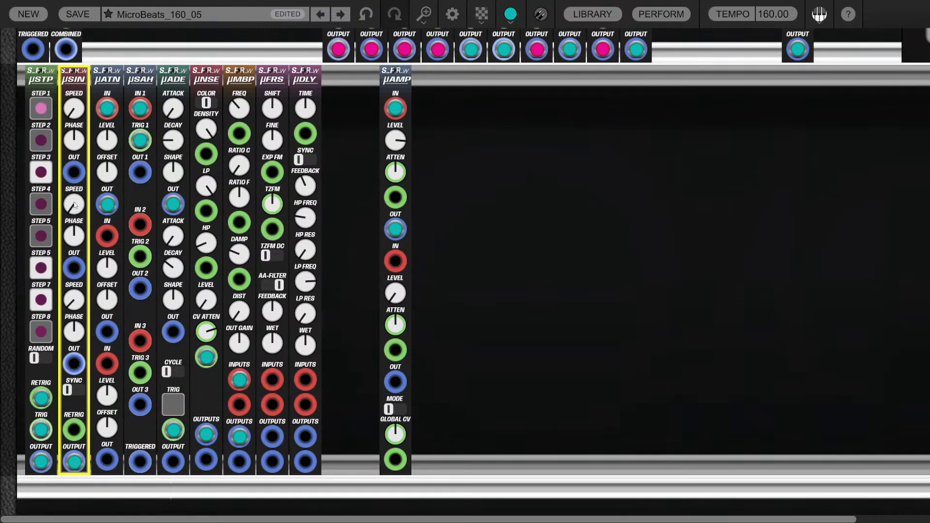
mouse_move(75, 204)
mouse_move(70, 103)
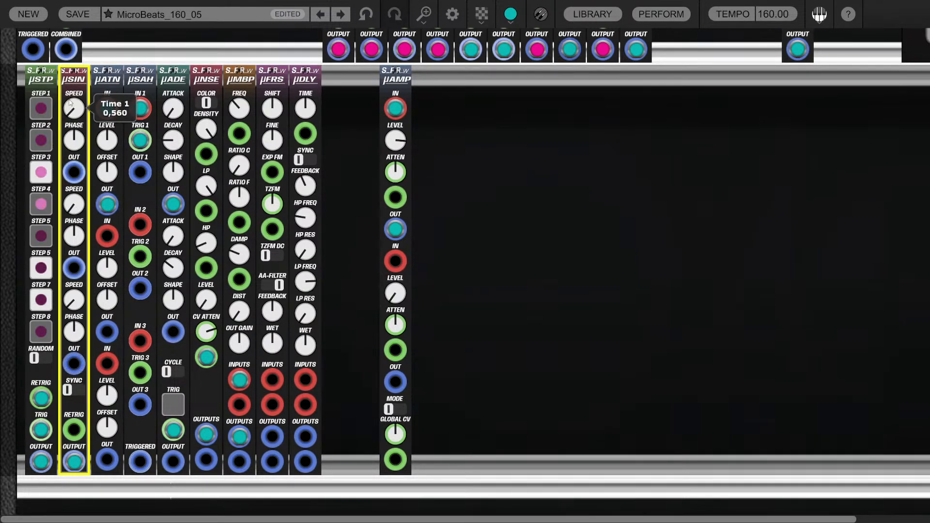
left_click_drag(75, 208, 81, 218)
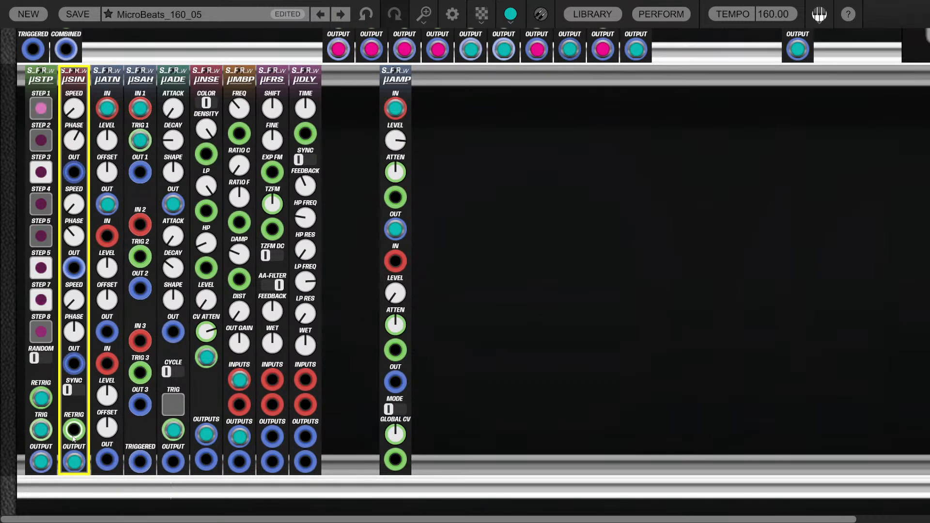
Patch the sine LFO's RETRIG to the clock's OUT 3 and set the clock's Time 3 to 4/1
left_click_drag(73, 430, 67, 168)
left_click(71, 137)
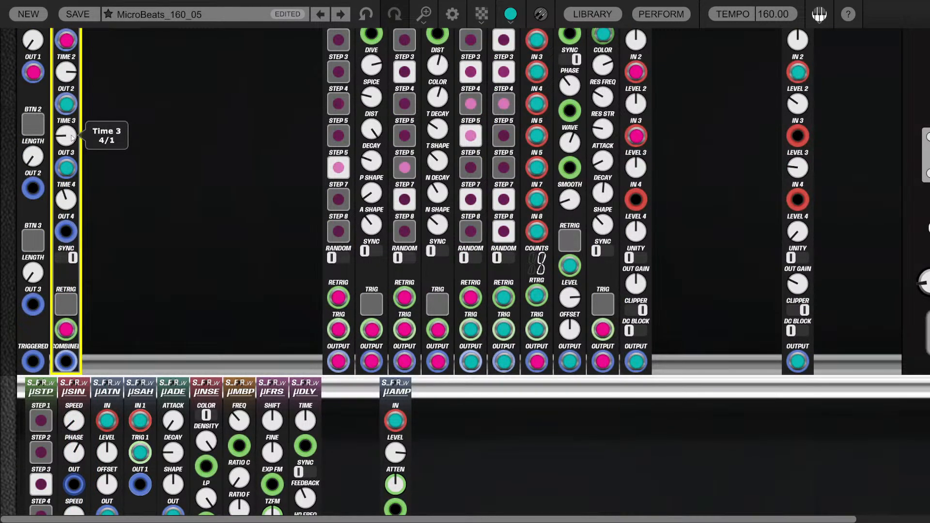
scroll(193, 231, "down", 5)
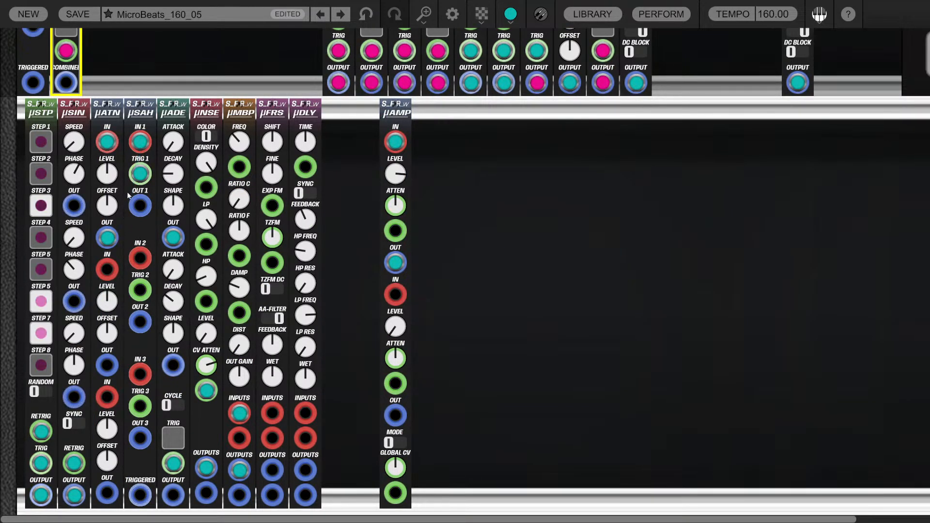
Patch sample and hold OUT 1 into the modal bandpass FREQ input, and balance its lowered frequency against attenuverter level about 0.30 and raised offset
left_click_drag(140, 206, 240, 168)
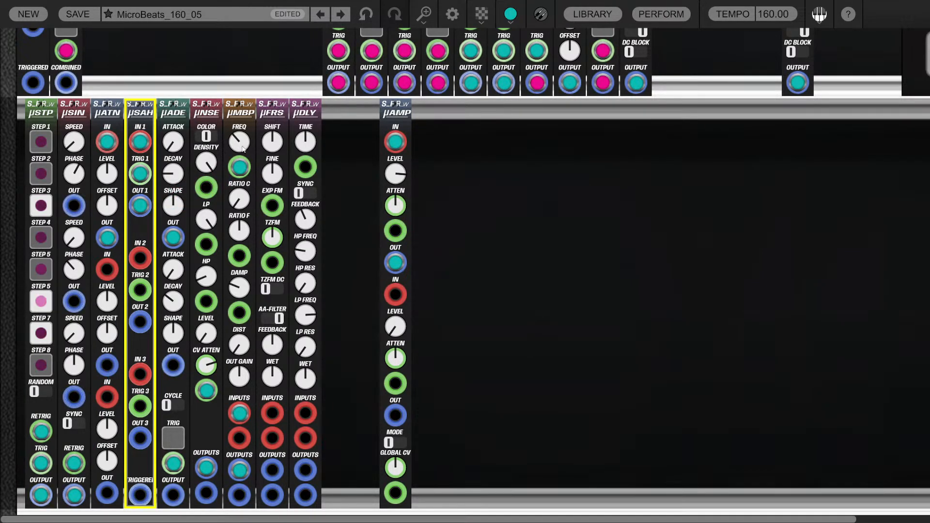
left_click(108, 165)
left_click_drag(107, 148, 108, 138)
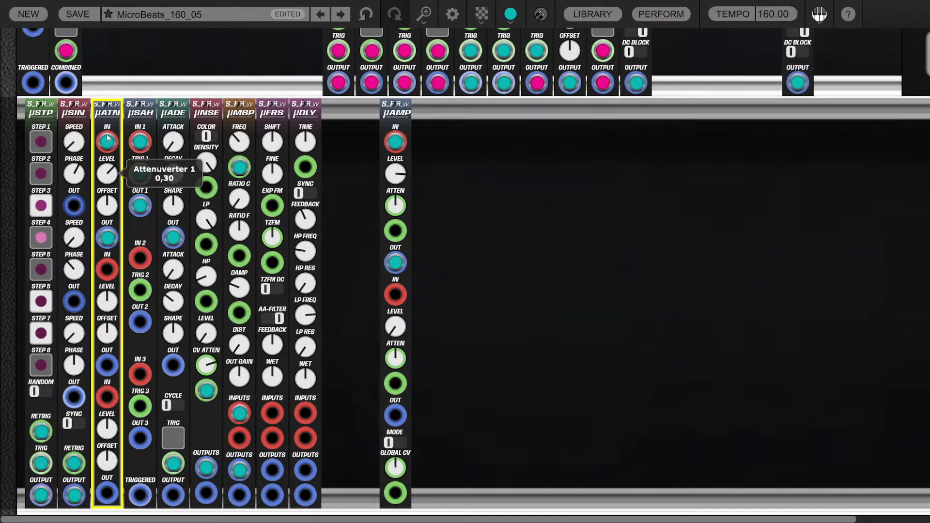
left_click(237, 149)
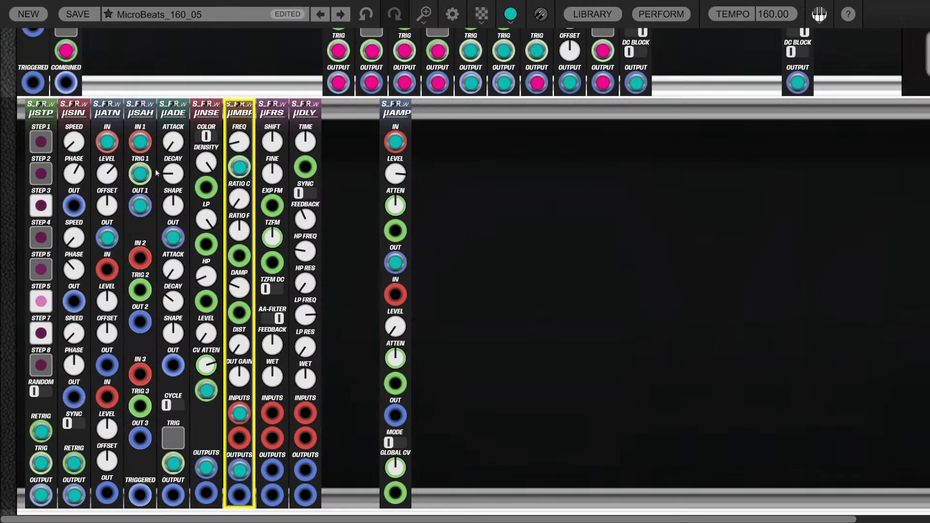
left_click_drag(108, 207, 109, 169)
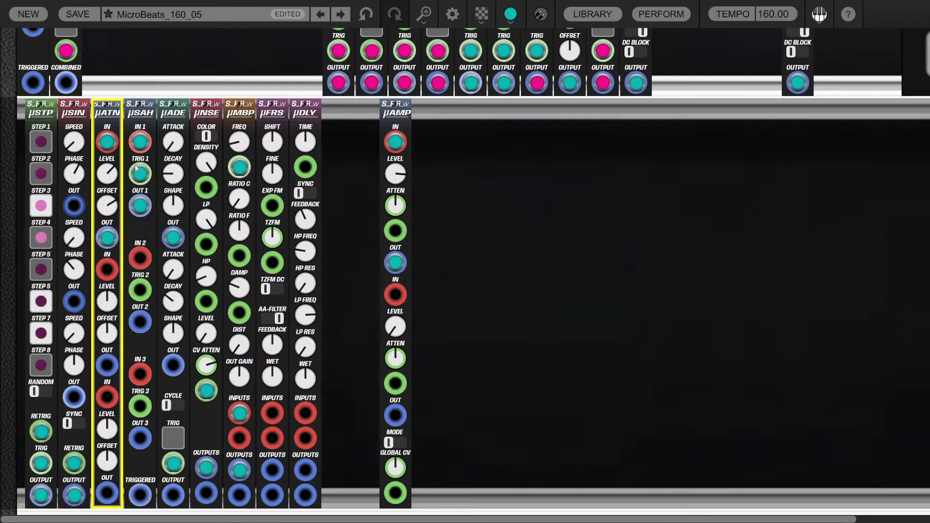
Fine-tune the sine LFO's speeds and offset its third phase upward
mouse_move(111, 183)
left_click(73, 147)
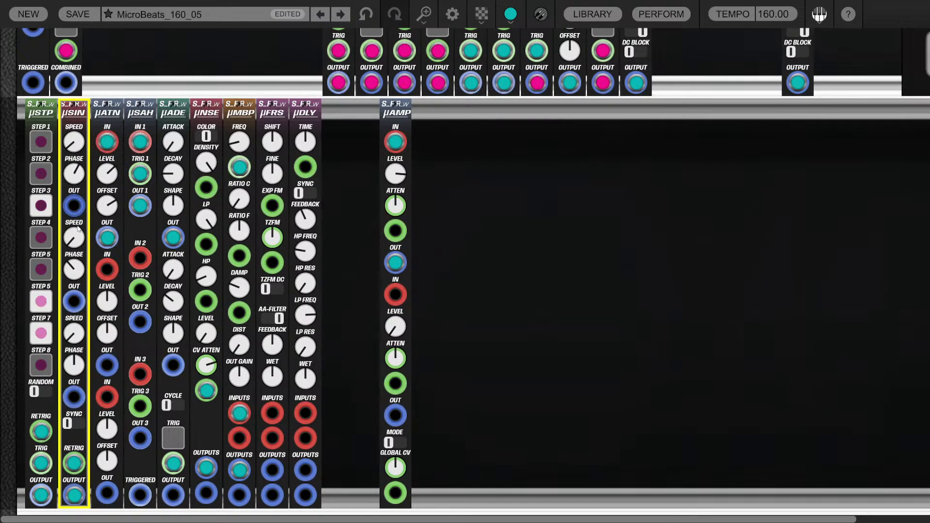
mouse_move(74, 336)
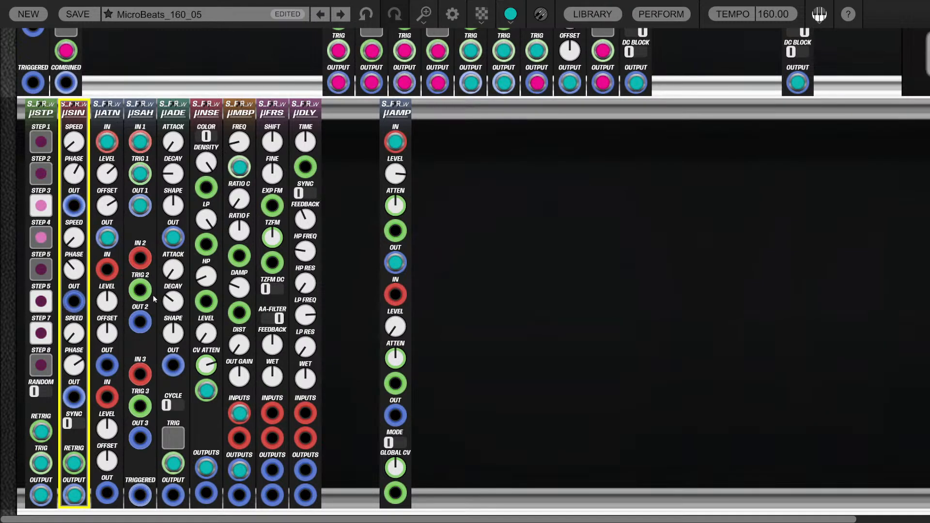
Adjust the modal bandpass's coarse ratio, and set the first envelope's decay to about 115.76 ms with a lower shape
left_click_drag(239, 167, 148, 211)
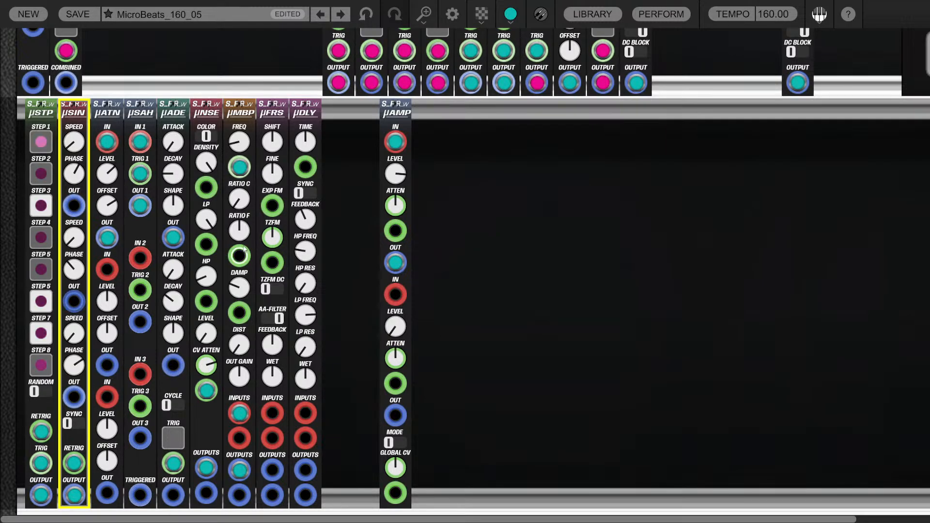
left_click(240, 190)
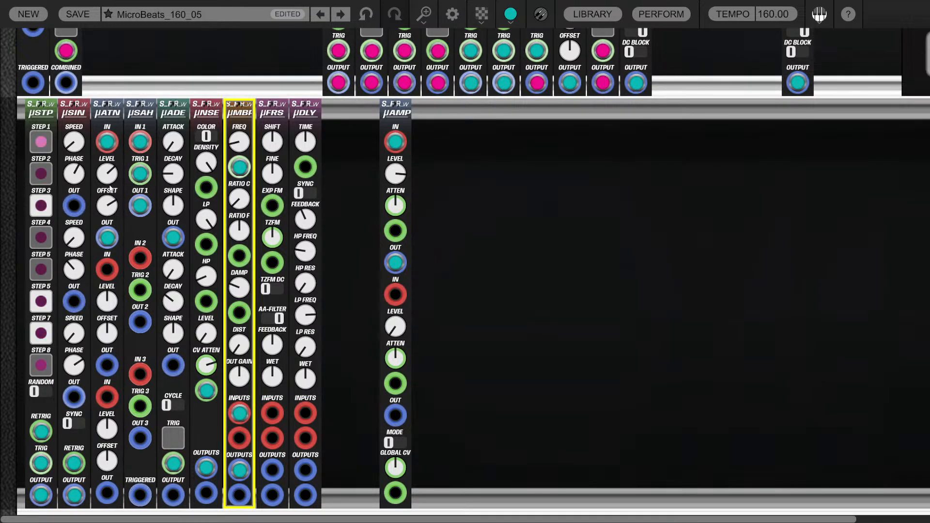
left_click(141, 160)
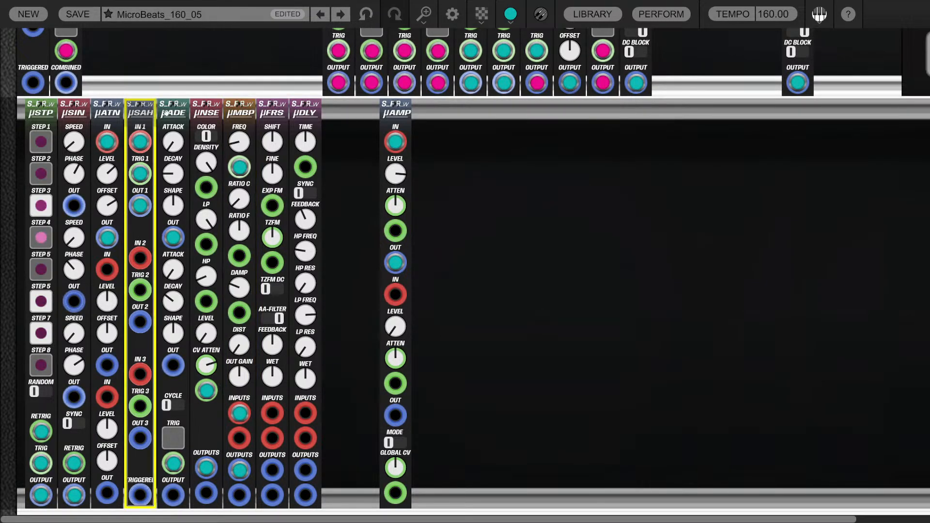
left_click(173, 164)
mouse_move(175, 167)
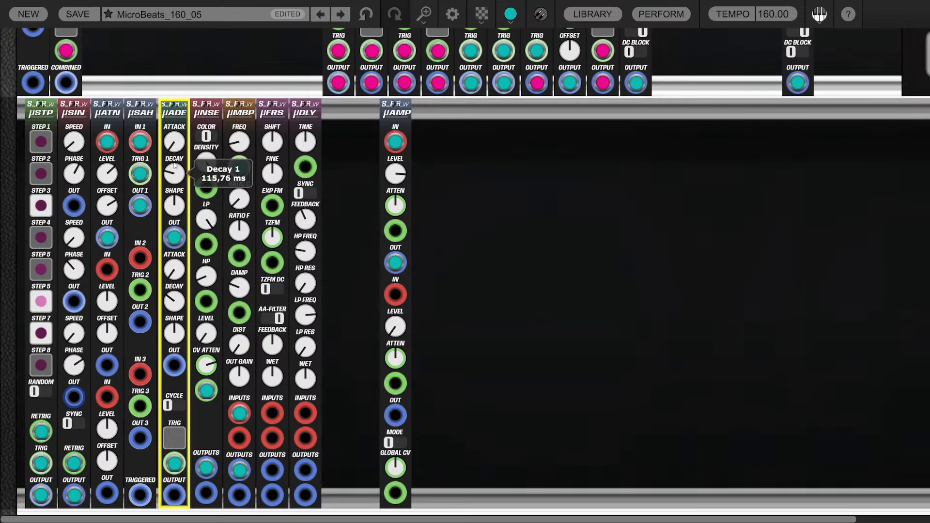
left_click_drag(174, 205, 176, 246)
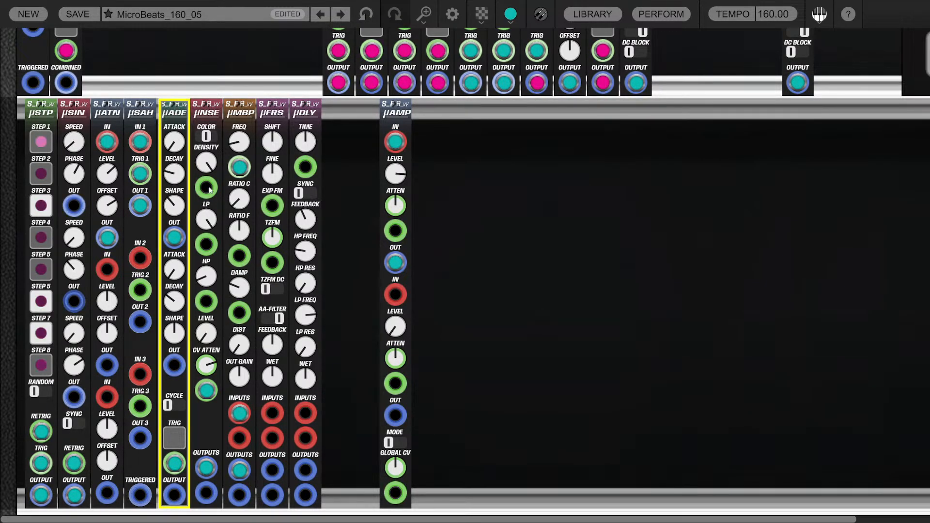
Set the noise level to about 0.06 and fine-tune the modal bandpass's damping
left_click(194, 237)
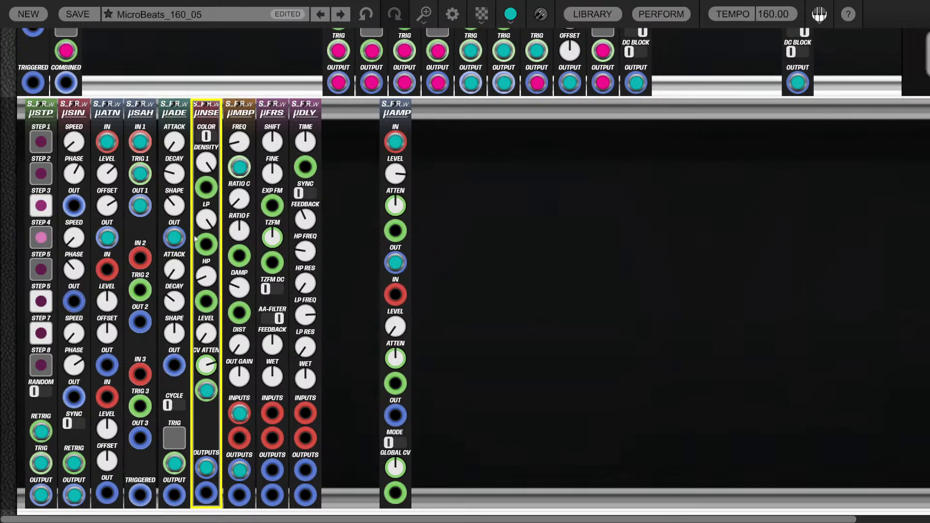
mouse_move(208, 331)
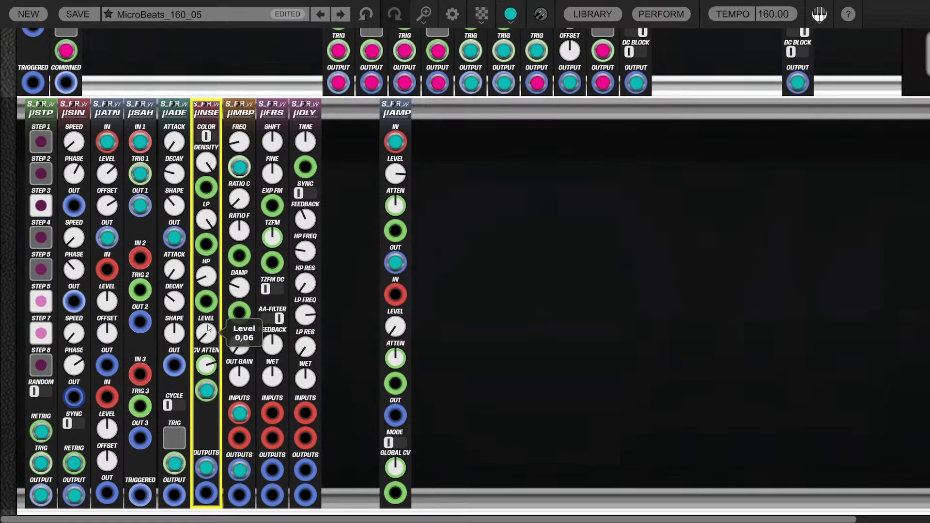
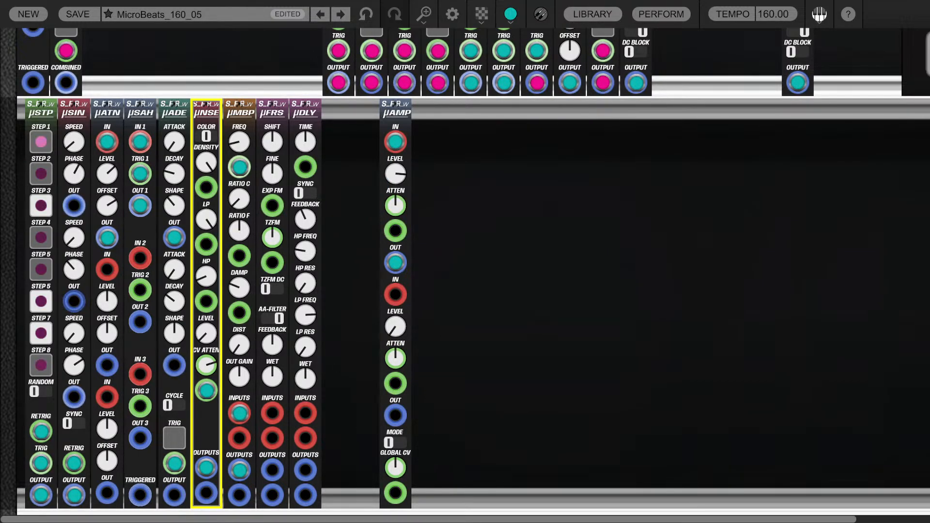
left_click(359, 269)
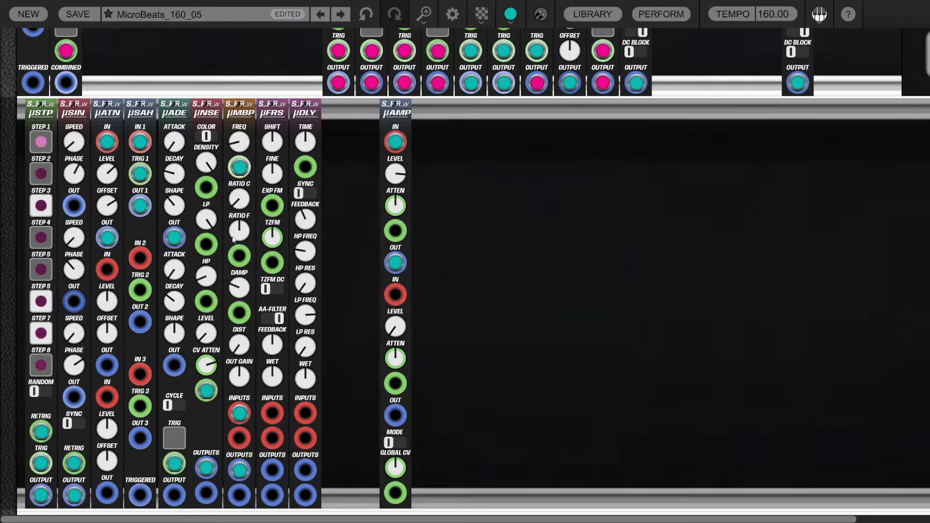
left_click_drag(239, 293, 238, 317)
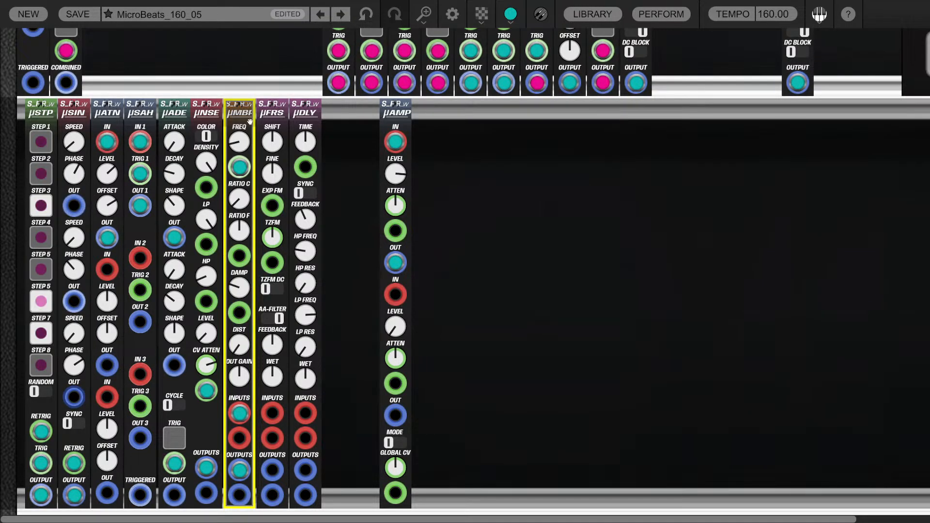
Duplicate the modal bandpass, feed the copy's input from the noise module's second output, and raise its coarse ratio
key("ctrl+d")
left_click_drag(272, 413, 213, 451)
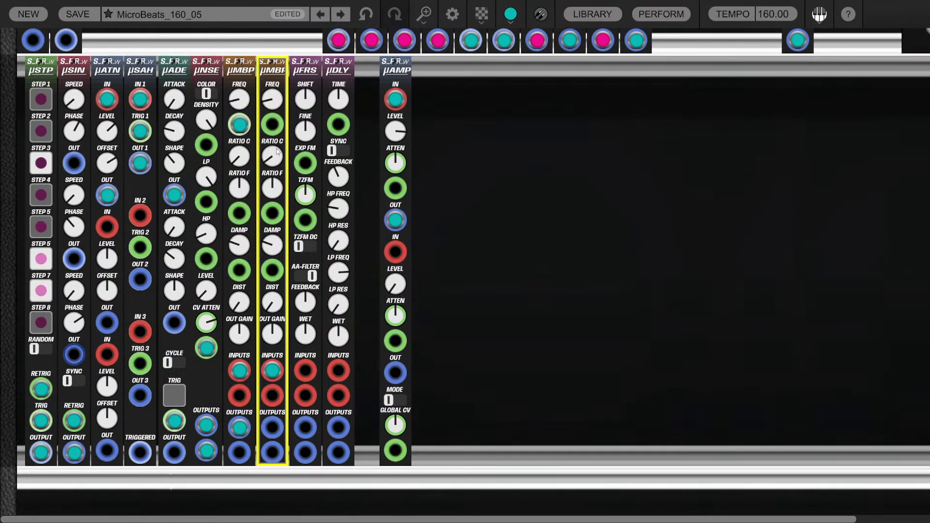
mouse_move(276, 145)
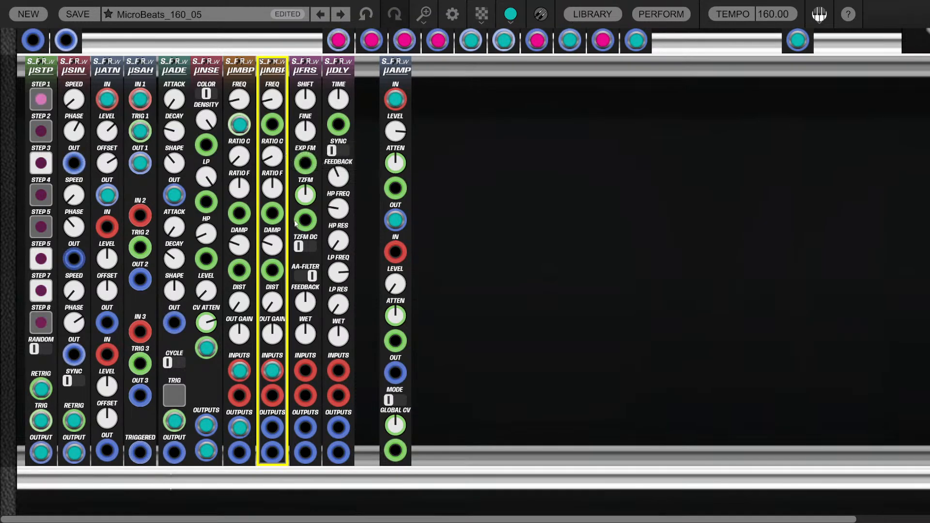
Patch the second modal bandpass's output to the amplifier's first IN and its FREQ to sample and hold OUT 1, and lower its output gain
mouse_move(274, 432)
left_mouse_down()
mouse_move(395, 145)
mouse_move(395, 101)
left_mouse_up()
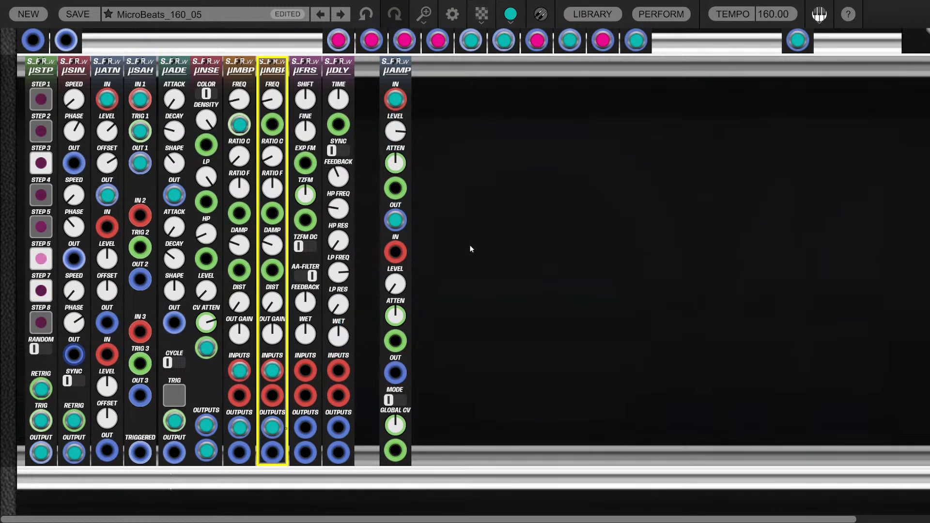
left_click_drag(272, 124, 141, 164)
scroll(544, 208, "up", 1)
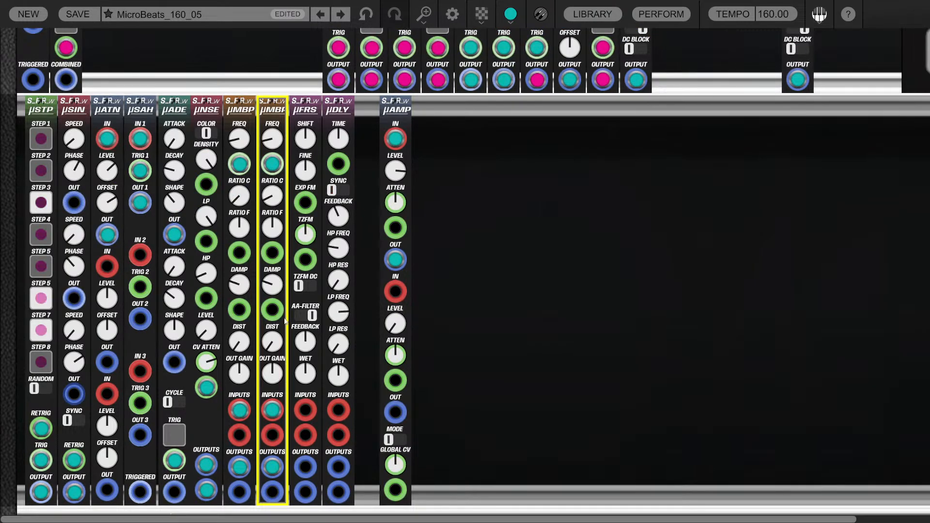
left_click_drag(272, 373, 274, 452)
Add a third modal bandpass with raised coarse ratio and lower output gain, its FREQ linked to sample and hold OUT 1 and output to the amplifier
left_click_drag(266, 104, 297, 105)
left_click_drag(306, 164, 175, 234)
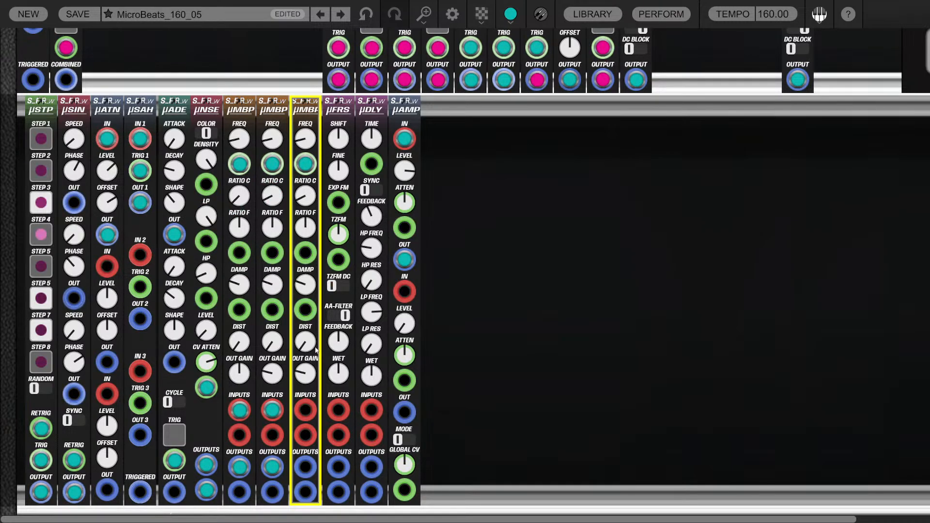
mouse_move(306, 381)
left_mouse_down()
mouse_move(274, 379)
mouse_move(305, 379)
left_mouse_up()
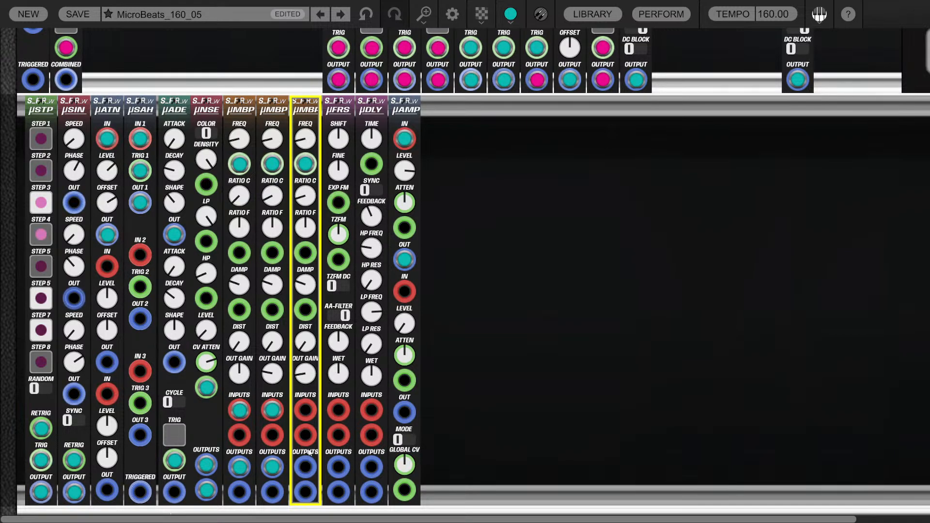
left_click_drag(305, 467, 405, 141)
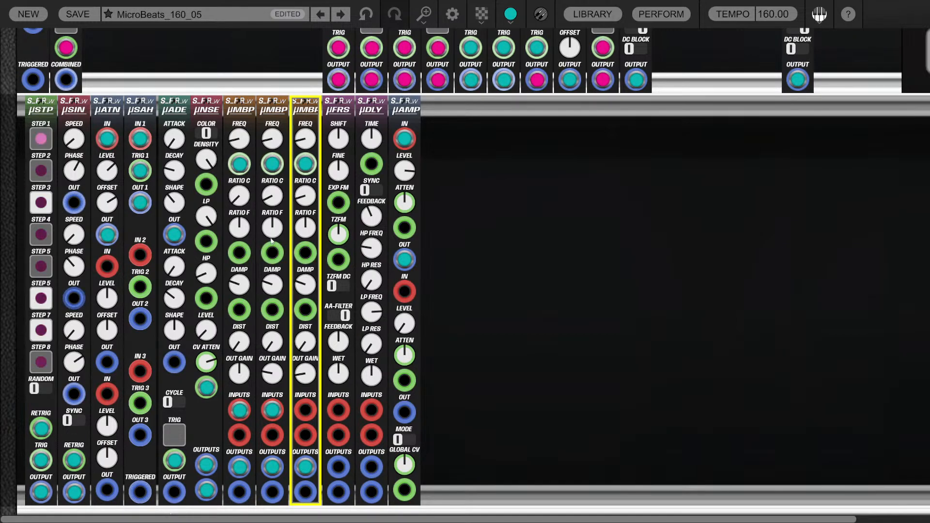
Offset the second modal bandpass's fine ratio downward and the third's to about 0.11, and fine-tune their damping and output gain
left_click_drag(279, 233, 300, 209)
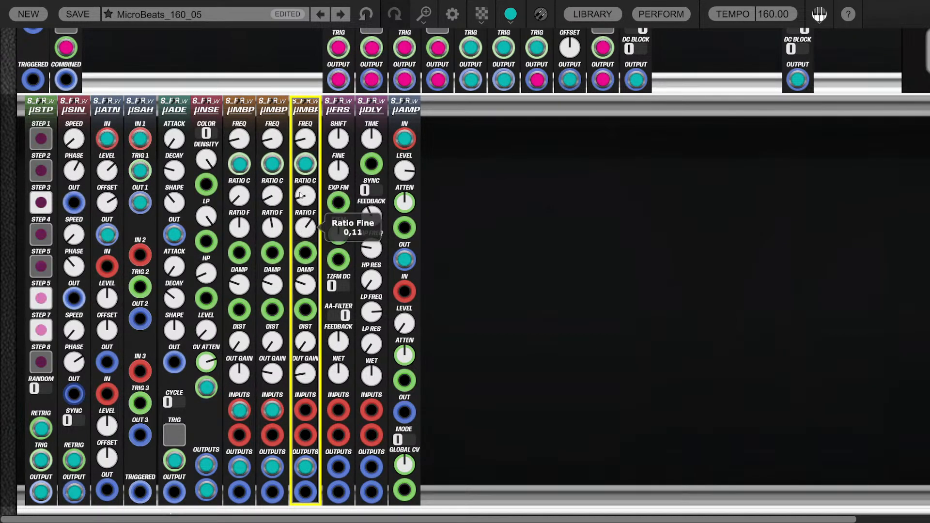
left_click_drag(310, 292, 276, 291)
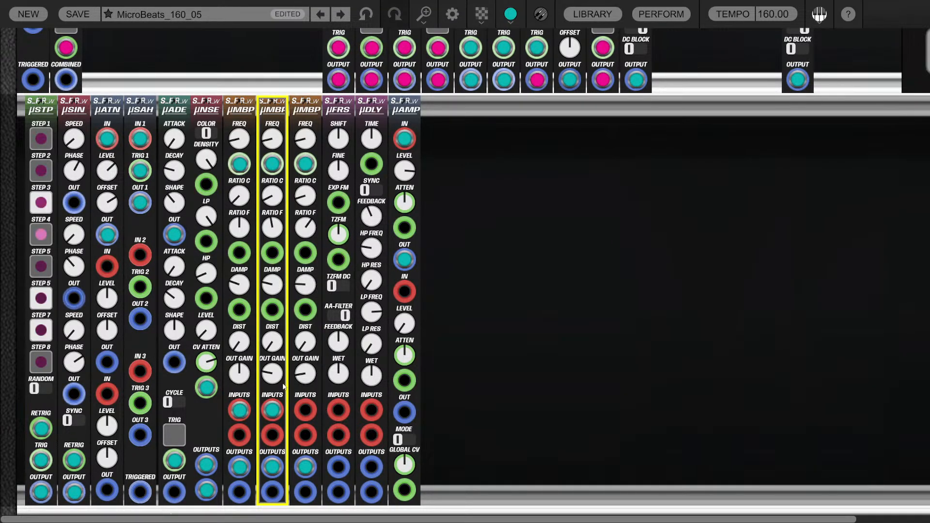
left_click_drag(304, 381, 305, 376)
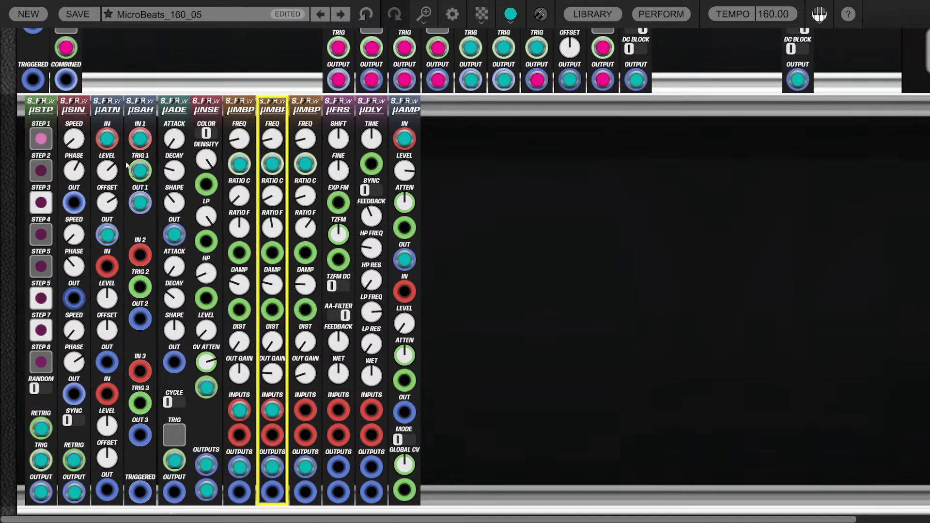
Raise the sine LFO's first speed and phase
left_click(75, 166)
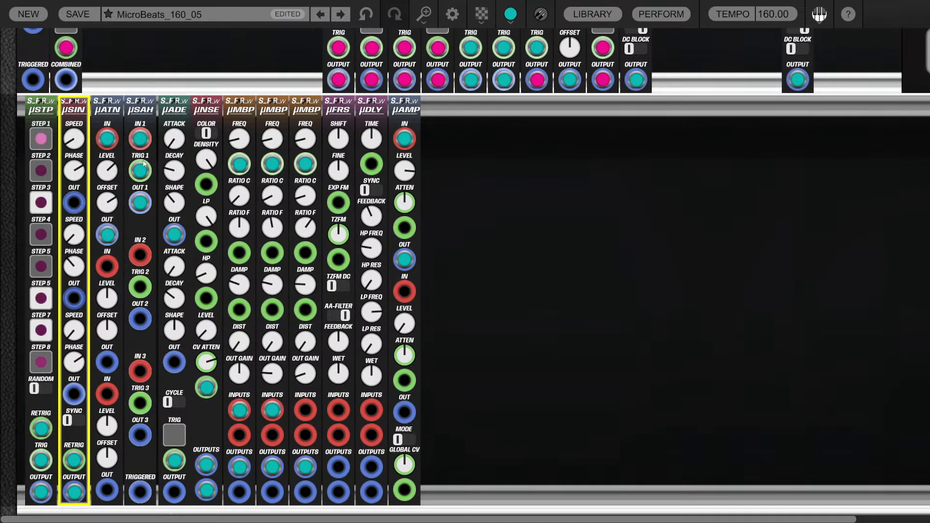
mouse_move(140, 204)
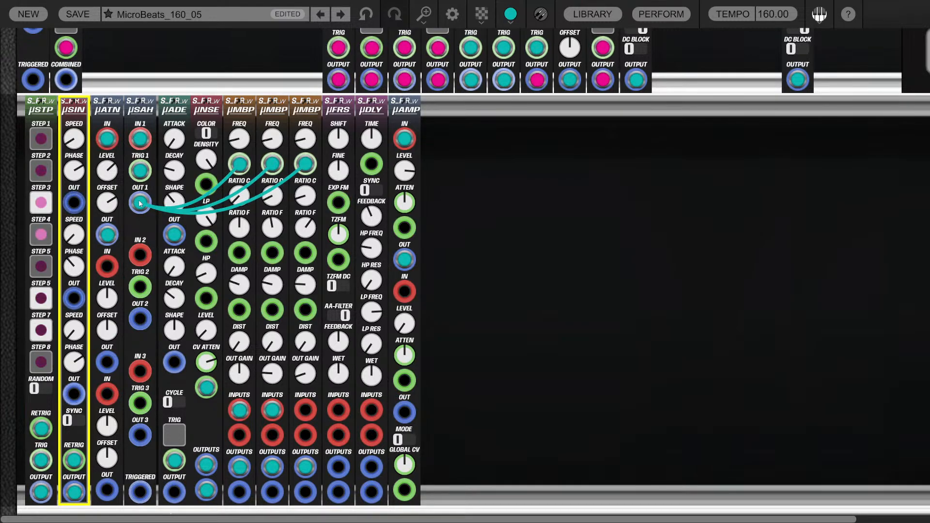
left_click(504, 260)
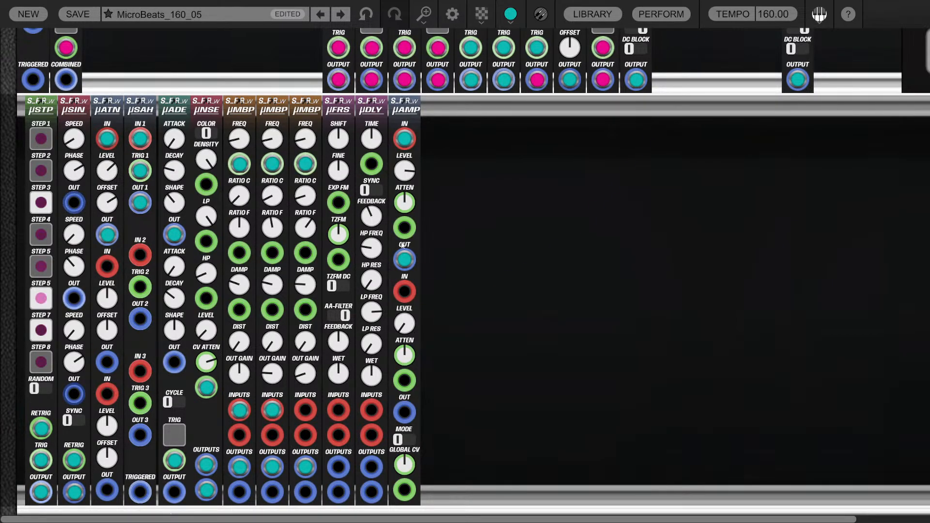
Feed noise into the third modal bandpass, and route it through the amplifier's second channel at raised level with that channel's OUT patched
left_click_drag(404, 260, 405, 412)
left_click_drag(405, 260, 207, 473)
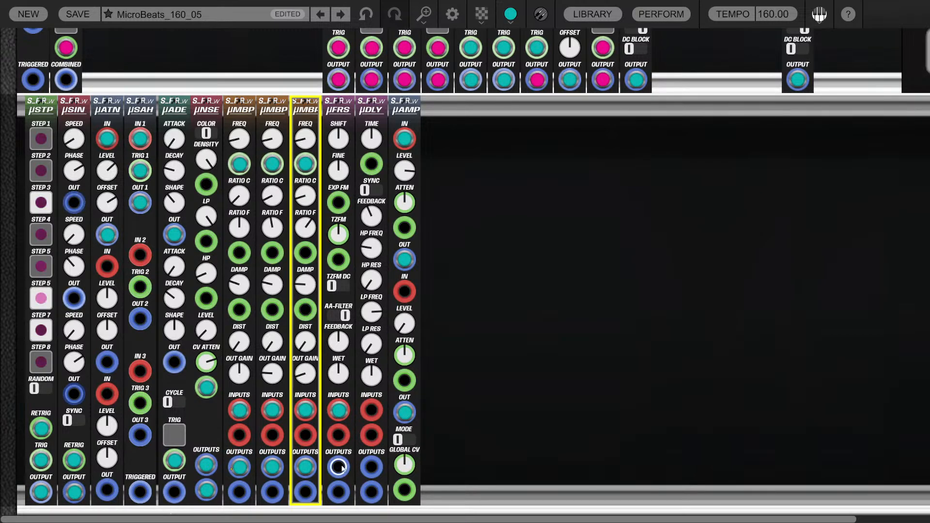
left_click_drag(338, 410, 403, 292)
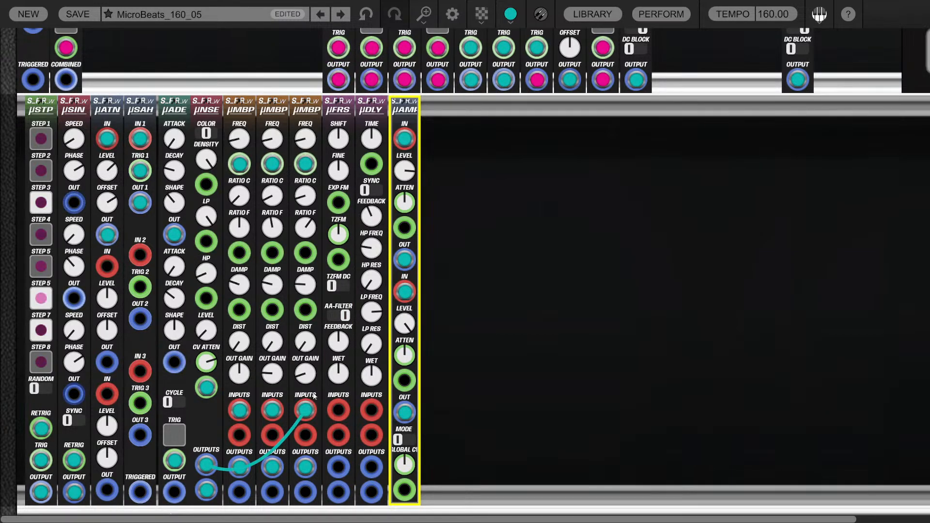
Lower the third modal bandpass's fine ratio to slightly under 0.06 and fine-tune its damping
left_click(301, 242)
mouse_move(302, 246)
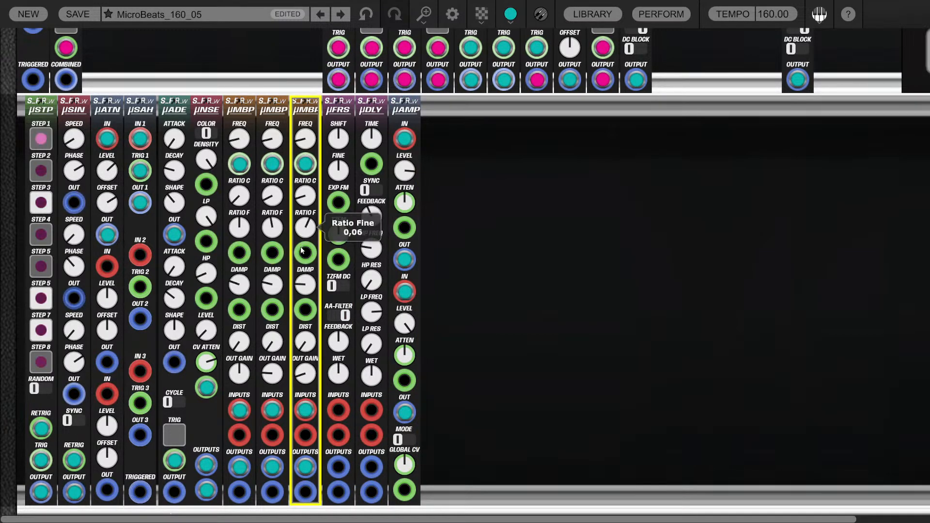
left_click_drag(302, 250, 301, 261)
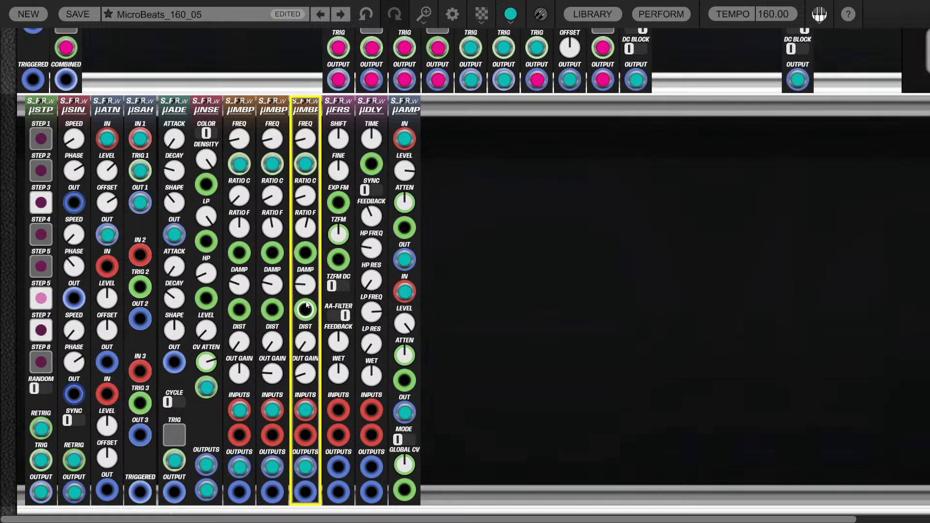
mouse_move(309, 296)
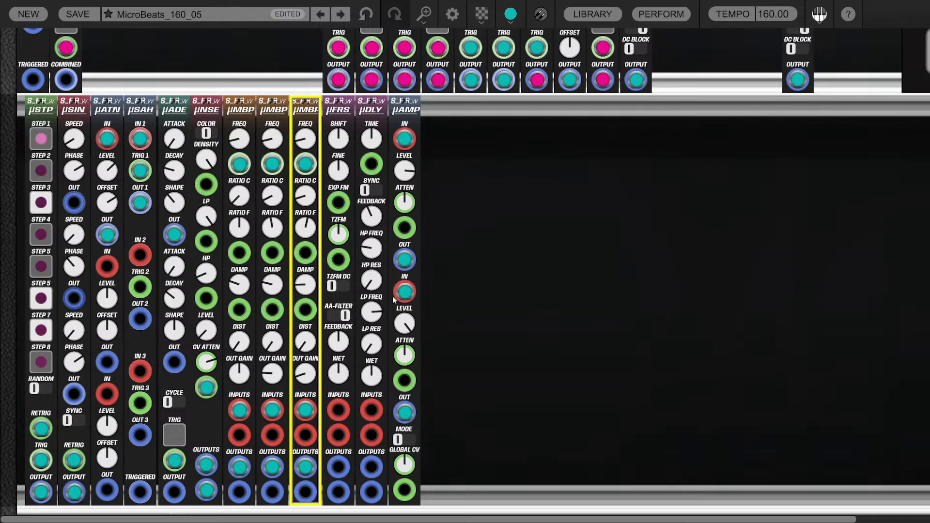
Reroute the third modal bandpass through the frequency shifter and the delay into the amplifier's second channel input
left_click_drag(405, 292, 339, 410)
left_click(343, 465)
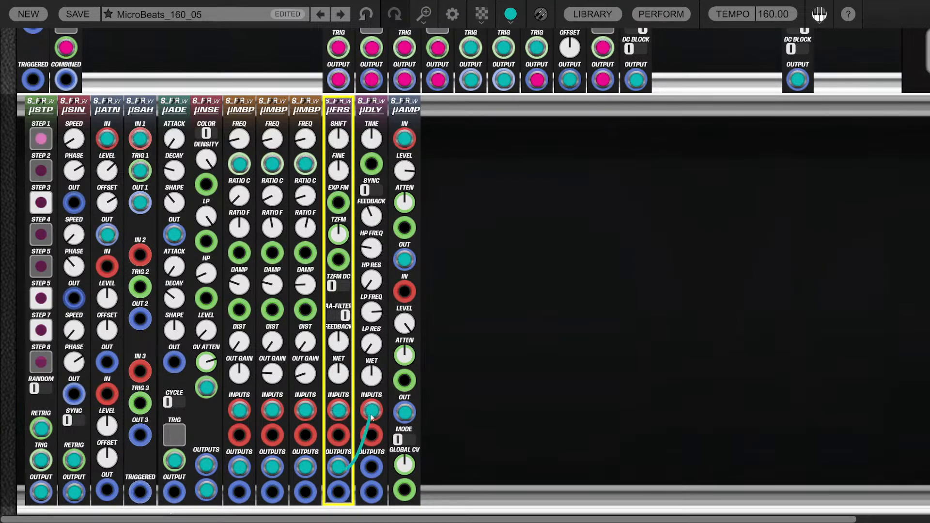
left_click_drag(371, 467, 405, 291)
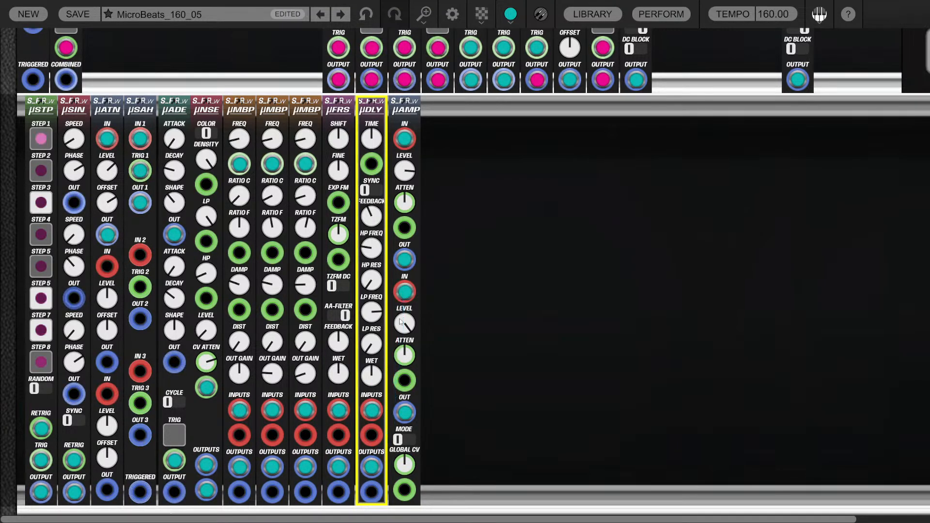
left_click(444, 361)
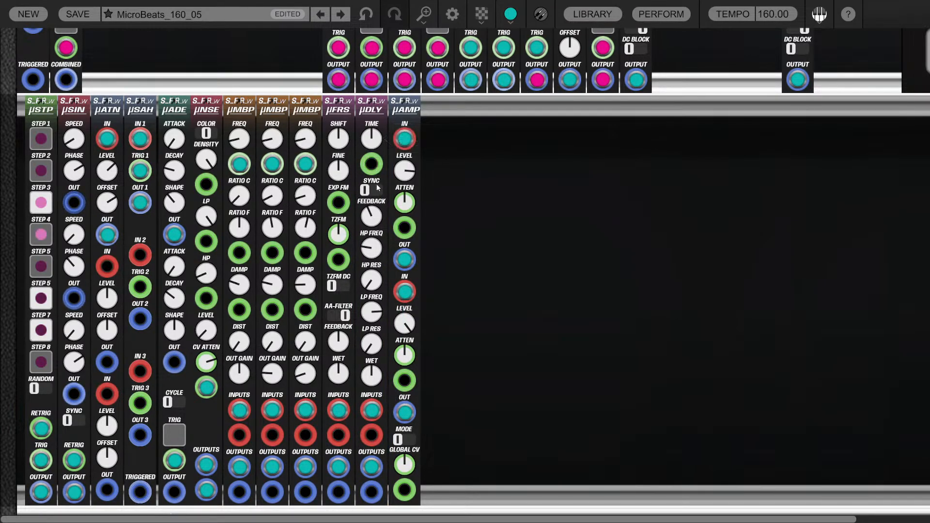
Lower the delay's time and turn on its sync
left_click(373, 143)
left_click_drag(374, 151, 373, 153)
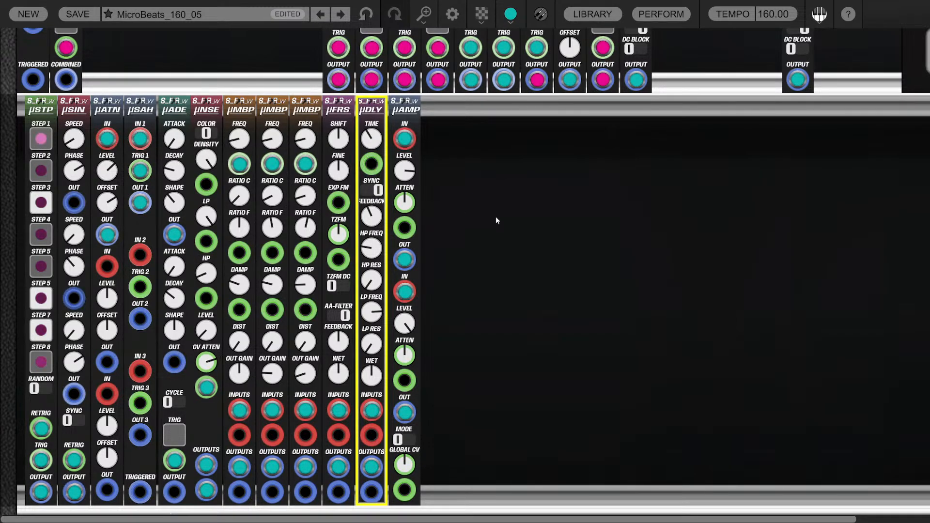
left_click(459, 222)
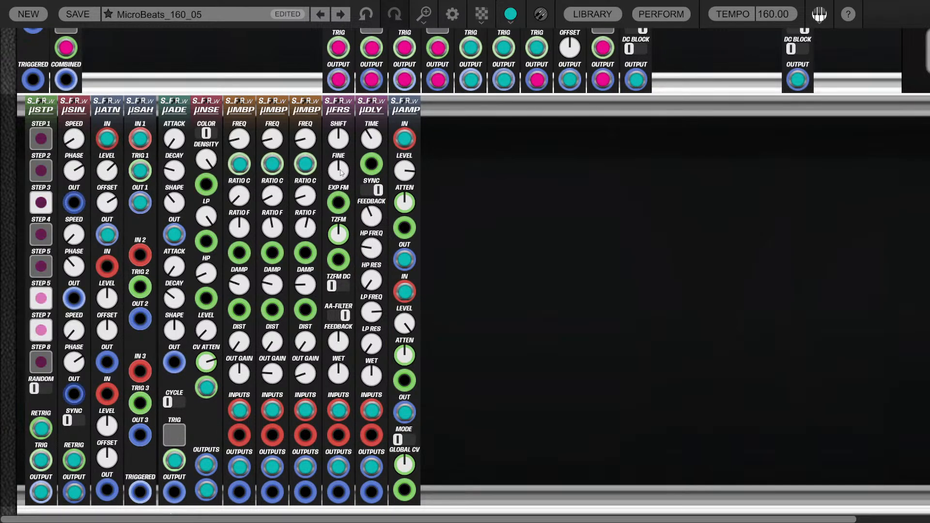
Raise the frequency shifter's shift and feedback, and set its wet amount to about 0.33
left_click_drag(339, 143, 336, 116)
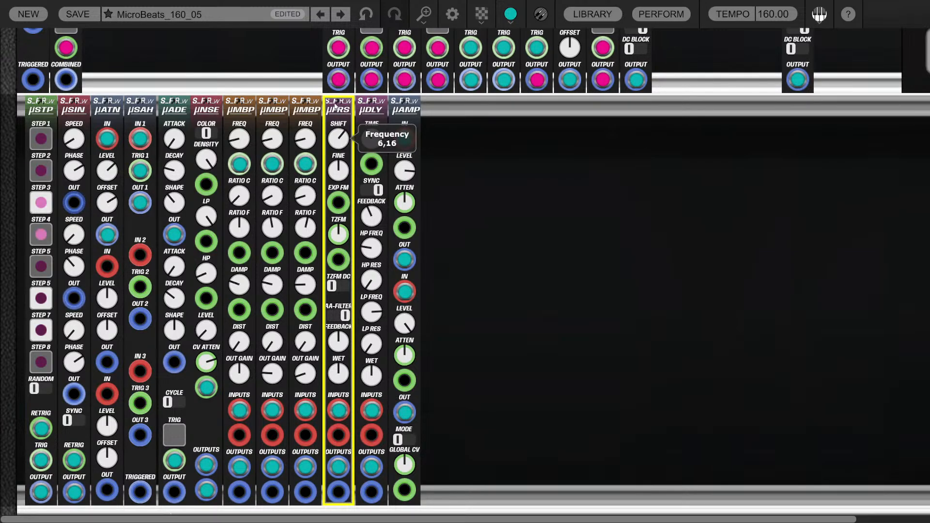
left_click_drag(340, 380, 338, 420)
left_click_drag(339, 344, 338, 302)
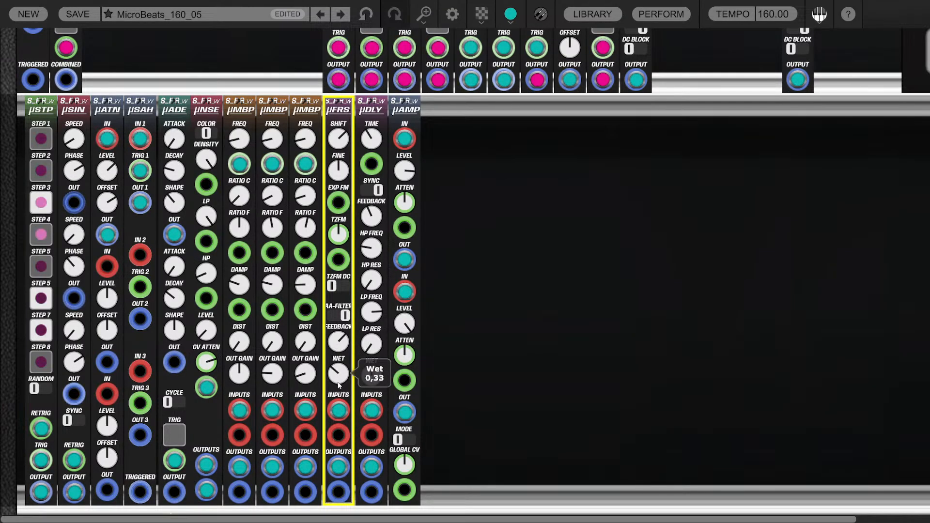
left_click_drag(339, 148, 340, 106)
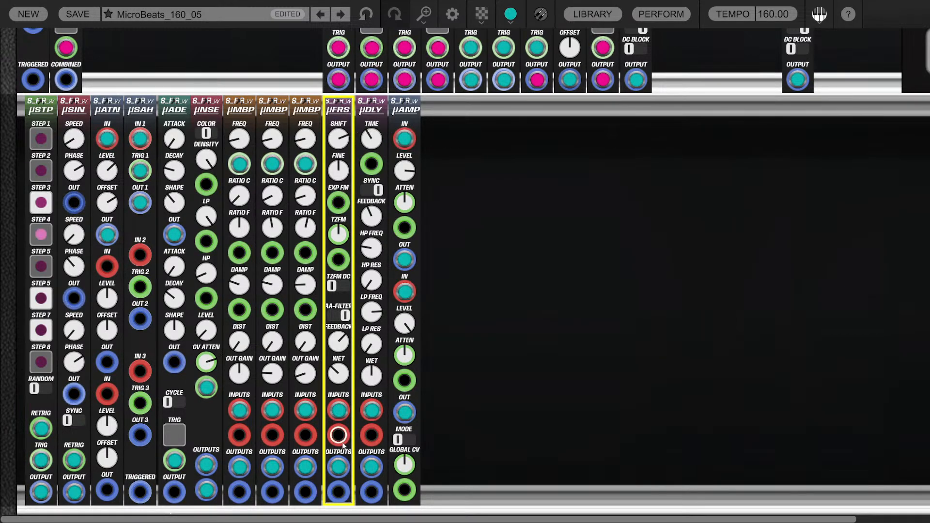
Duplicate the attenuverter beside the frequency shifter, reset its first offset, and patch the delay's output through that channel back into the shifter's input
mouse_move(343, 474)
mouse_move(366, 465)
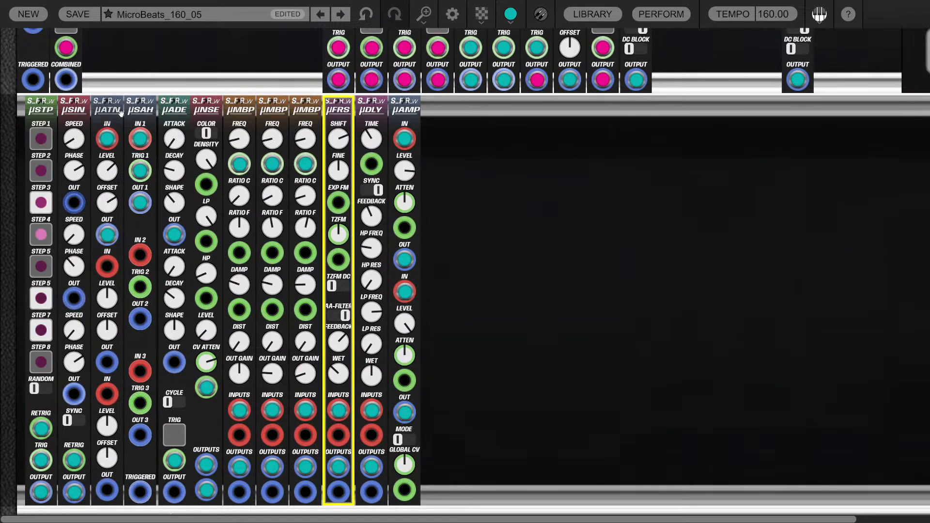
left_click_drag(102, 107, 367, 164)
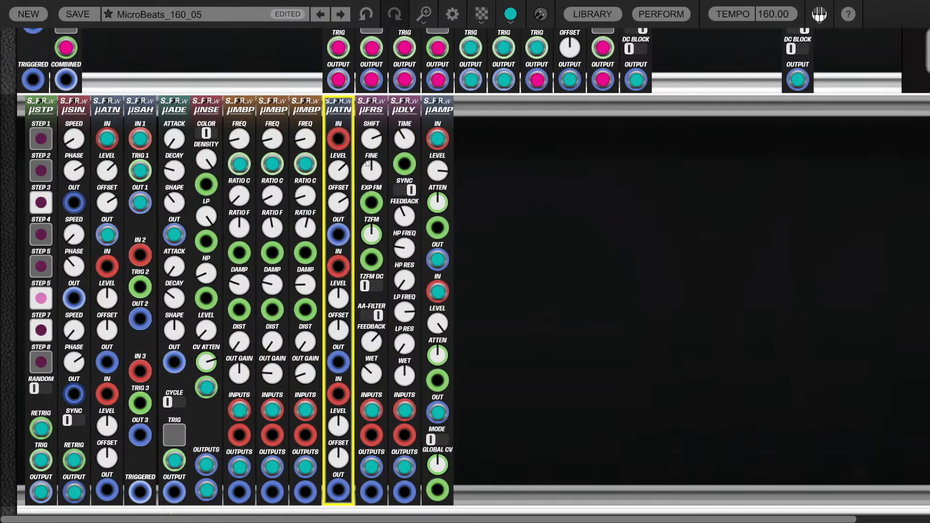
left_click_drag(405, 466, 339, 139)
double_click(339, 206)
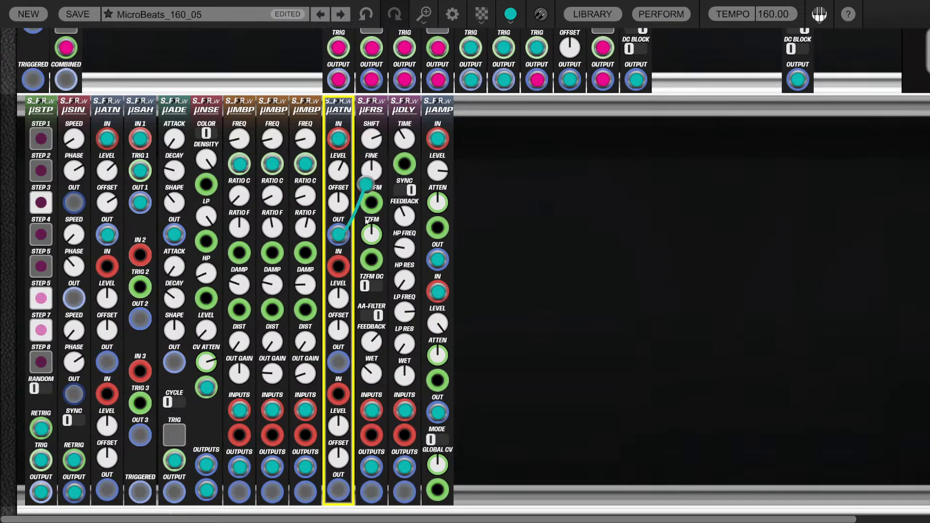
left_click_drag(338, 235, 372, 411)
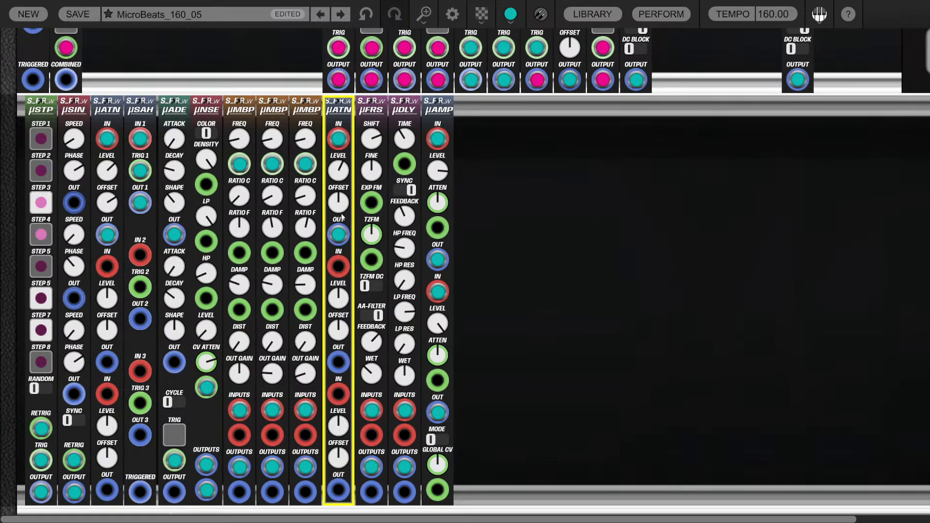
Set the duplicated attenuverter's first level to about 0.26
mouse_move(335, 173)
left_click_drag(335, 172, 335, 163)
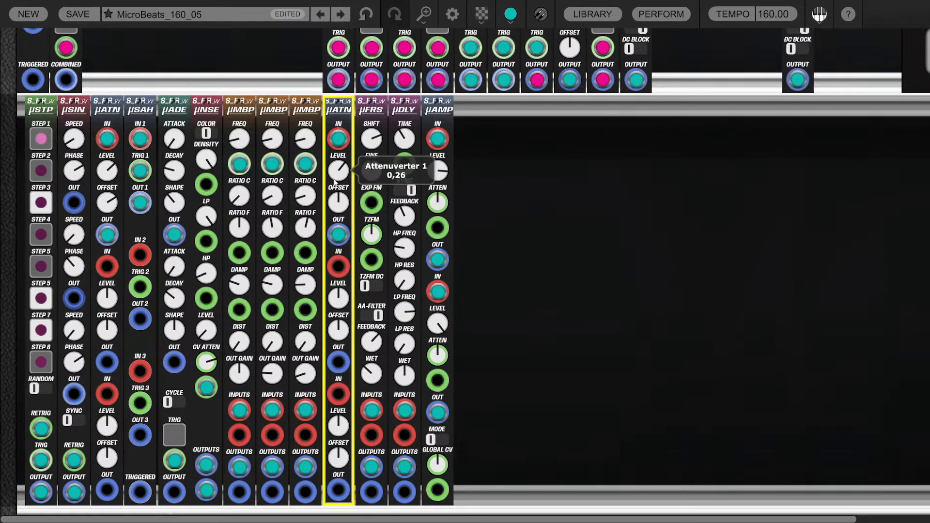
left_click(522, 258)
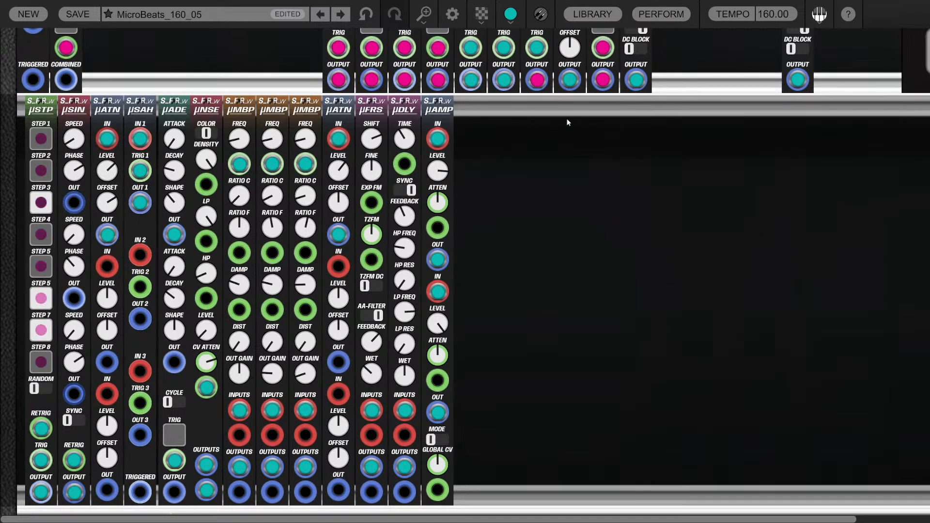
Adjust the delay's high-pass frequency and raise the frequency shifter's shift to about 1154
left_click(417, 252)
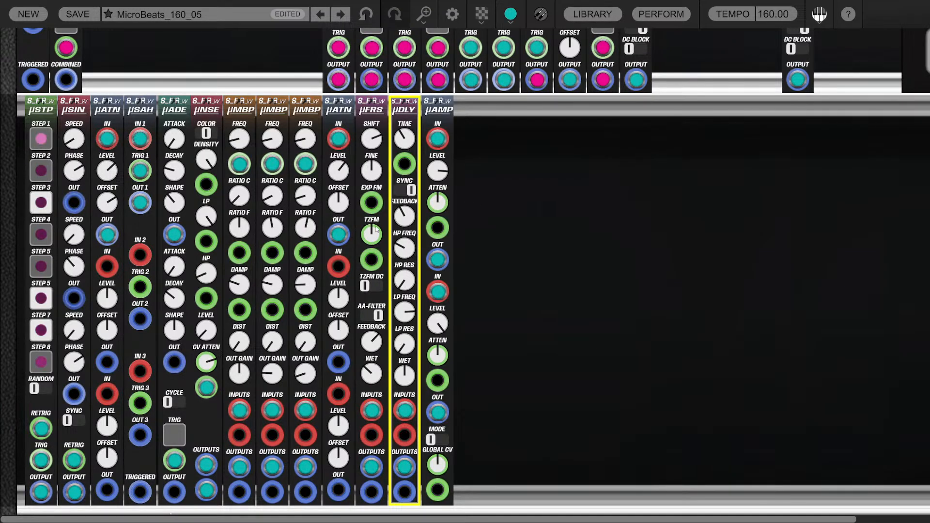
left_click(533, 225)
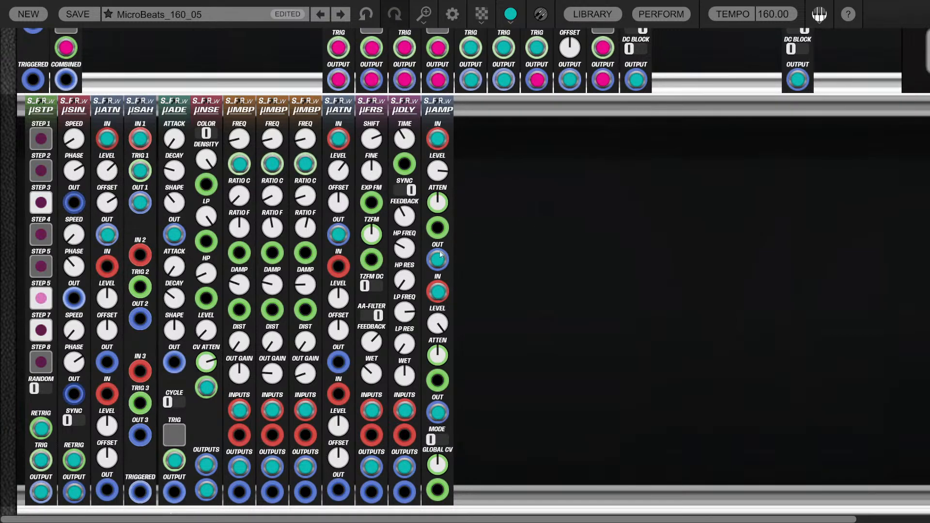
left_click(379, 145)
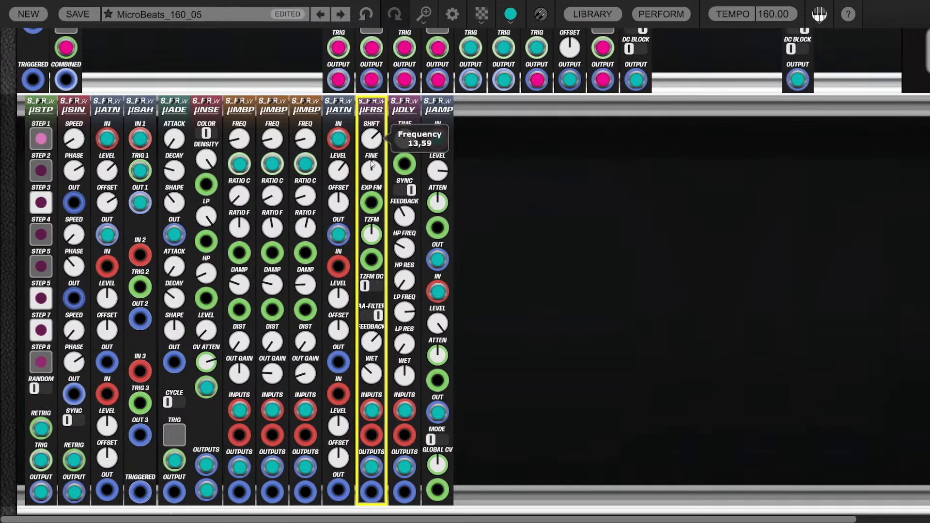
left_click_drag(372, 165, 372, 101)
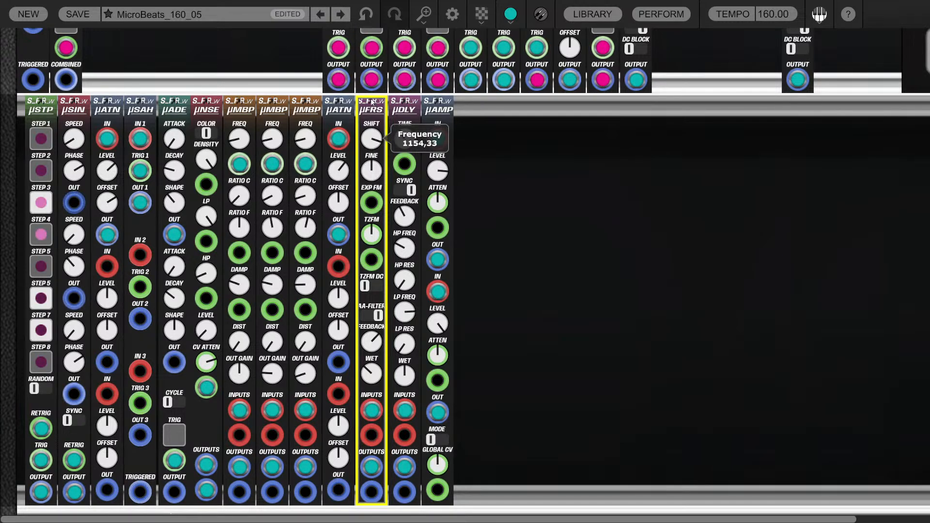
Lower the first modal bandpass's coarse ratio, and set the second's coarse ratio to 2 and the third's to 4
left_click(237, 196)
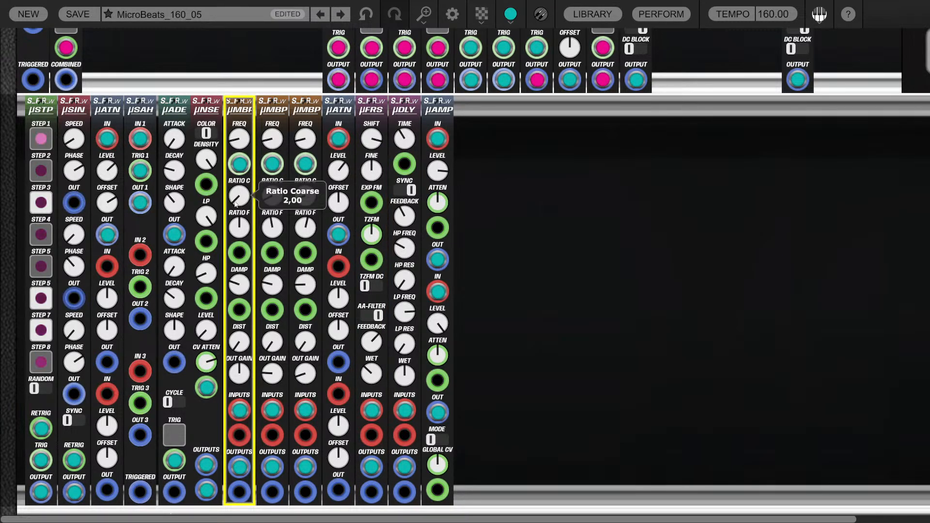
left_click(266, 205)
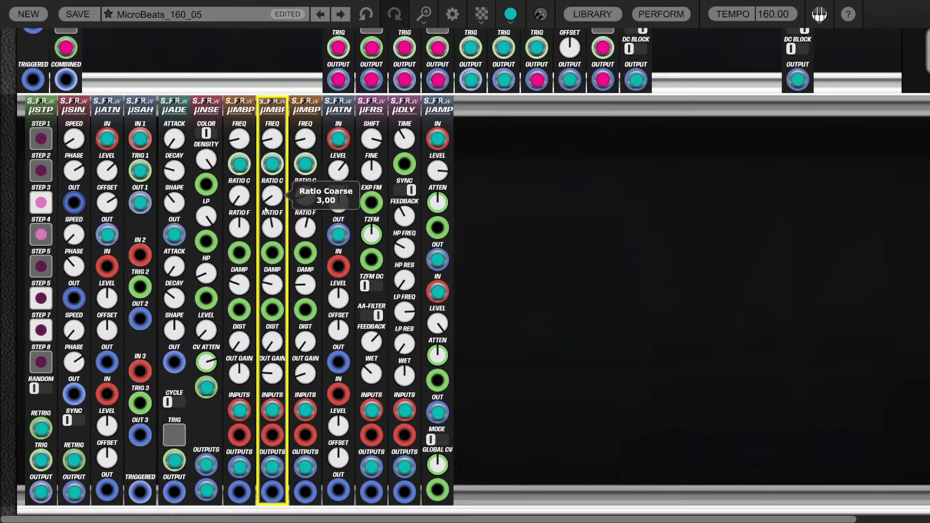
left_click(306, 207)
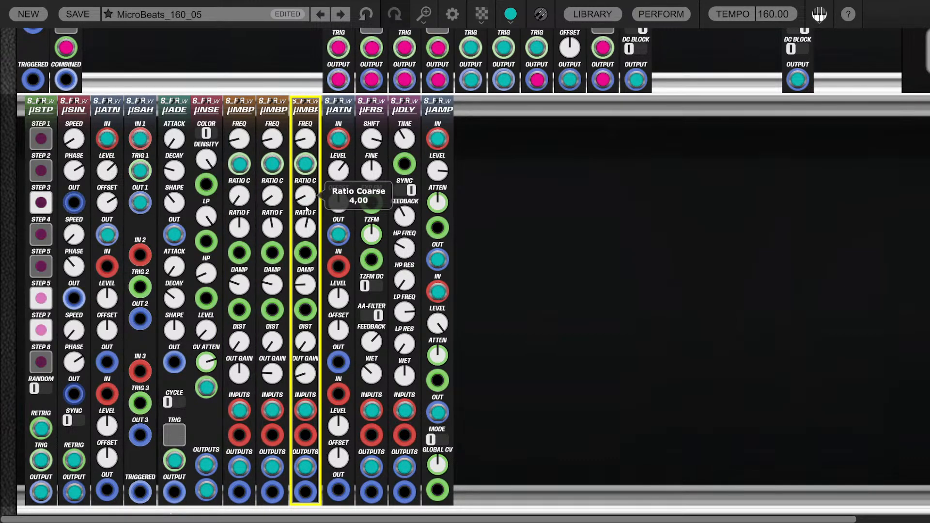
left_click(272, 206)
left_click(309, 205)
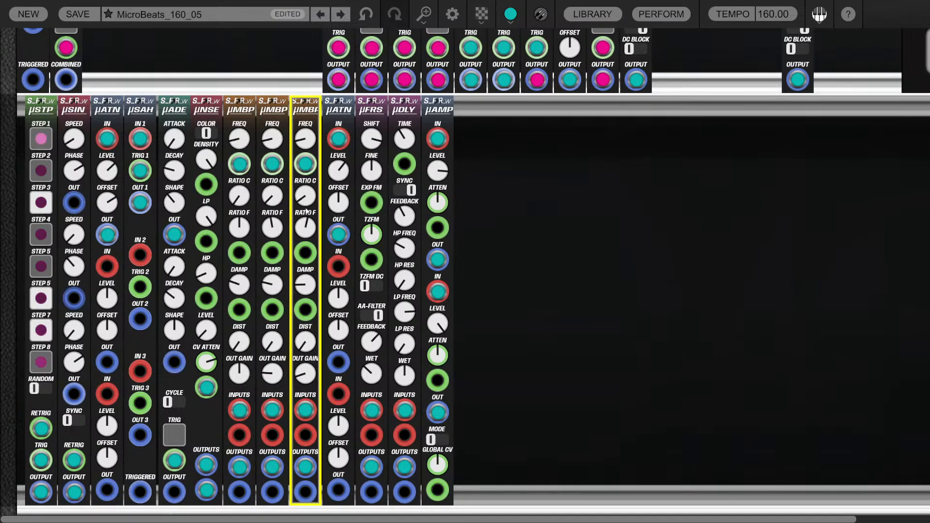
left_click(307, 209)
left_click(303, 198)
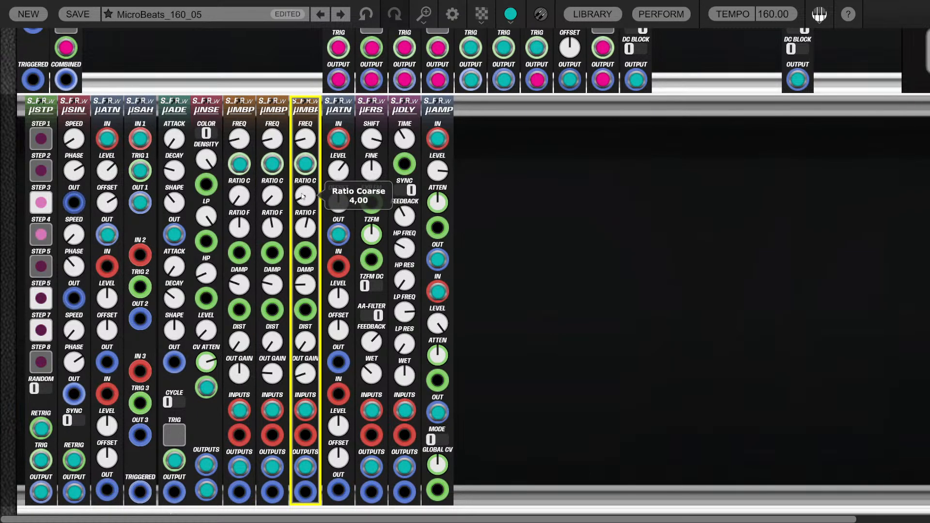
left_click(278, 194)
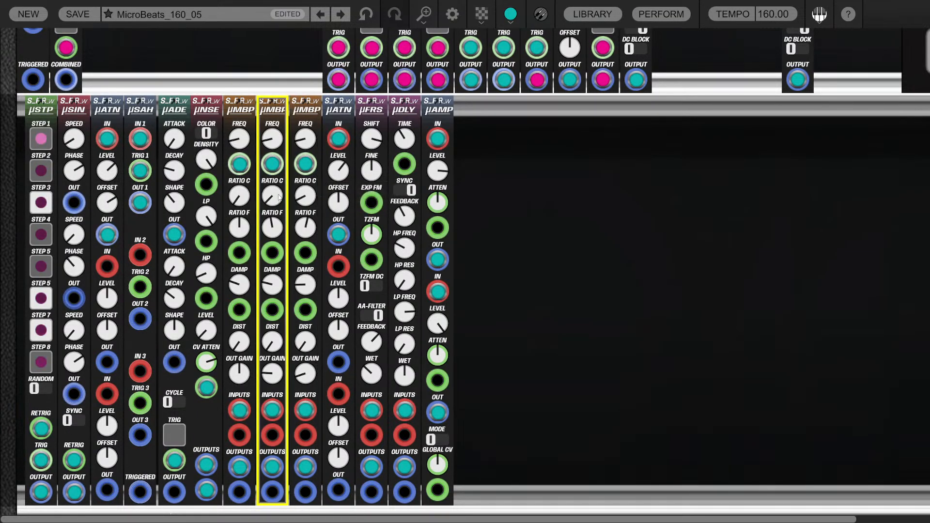
left_click(537, 266)
left_click(272, 195)
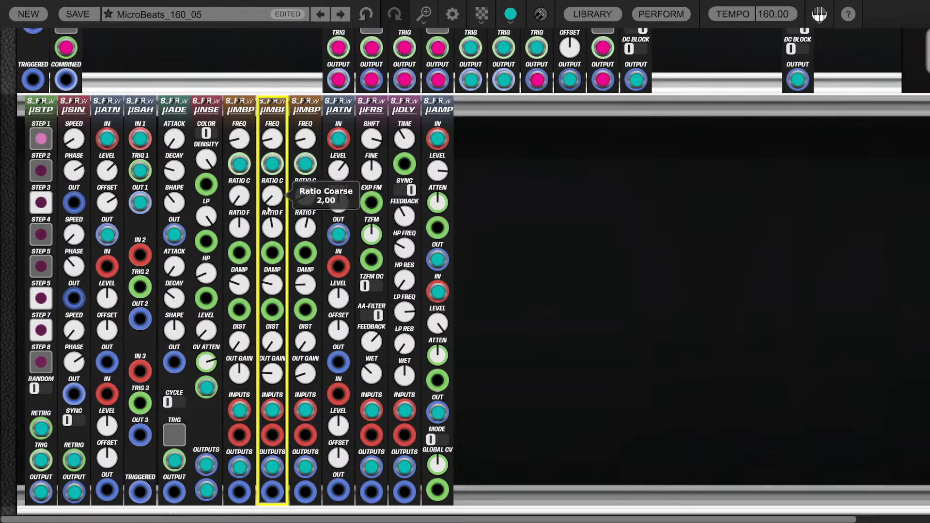
left_click(471, 255)
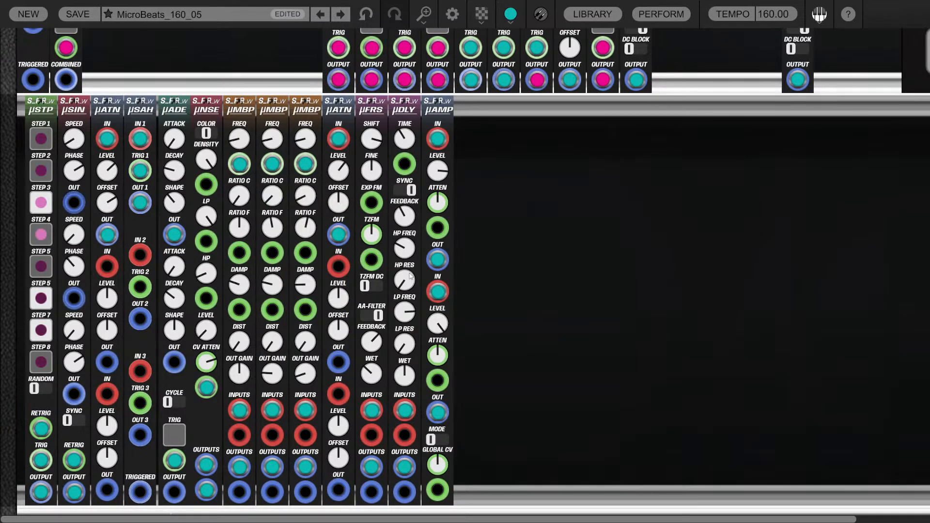
Set the frequency shifter's wet amount to about 0.26 and raise its feedback
left_click(367, 379)
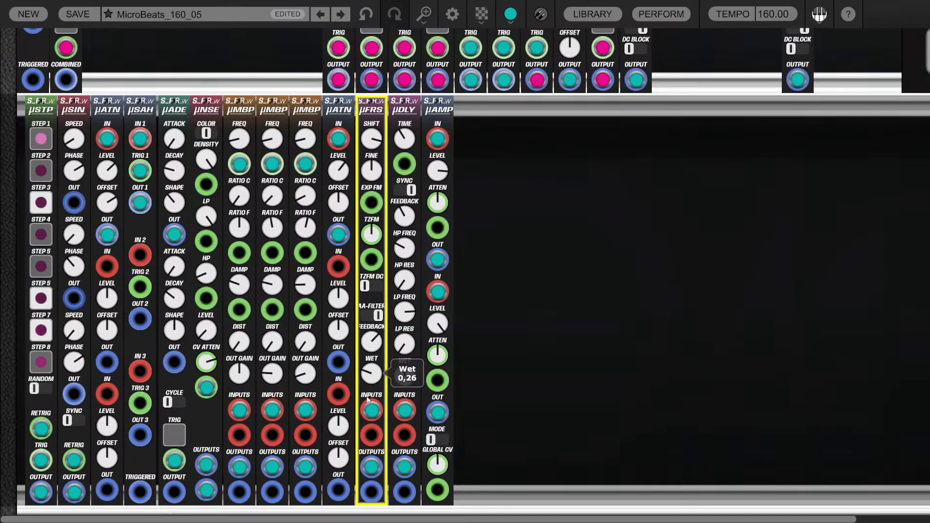
mouse_move(370, 329)
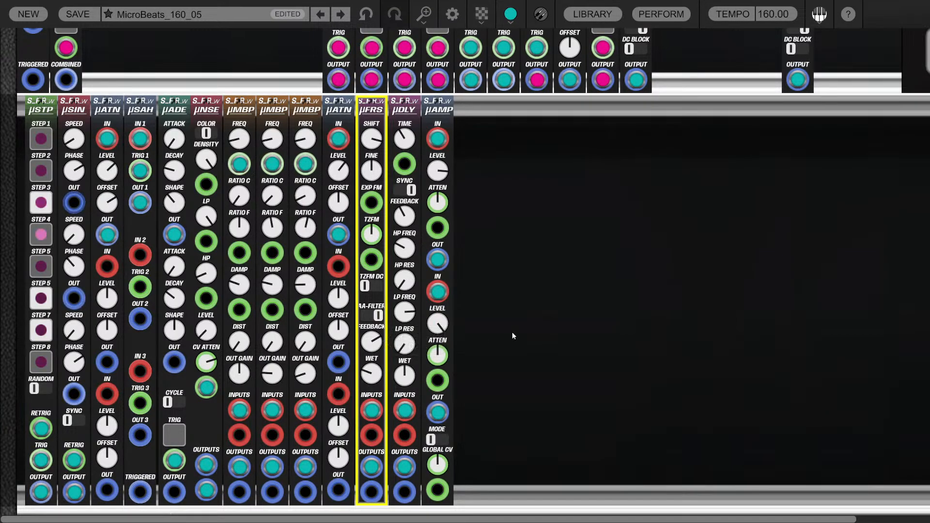
left_click(484, 324)
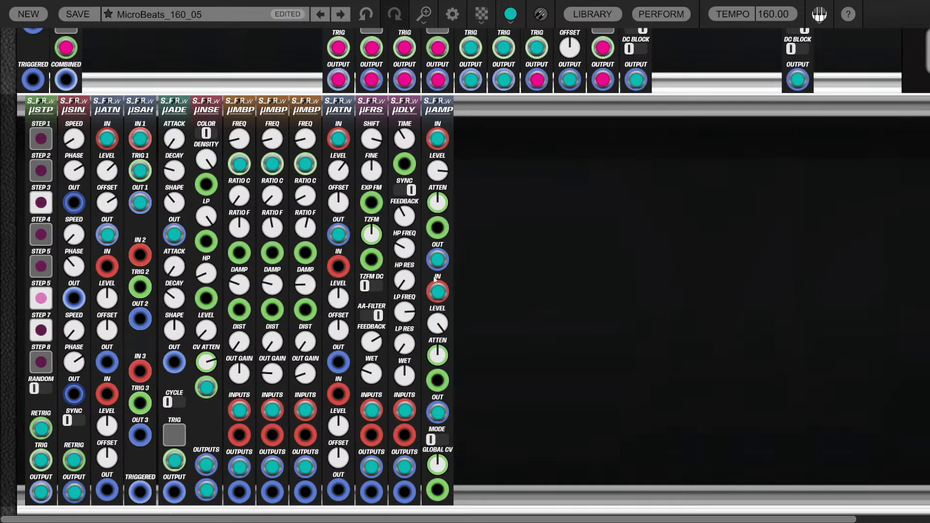
Set the amplifier's first level to about 0.80 and the delay's feedback to about 0.45
left_click(439, 188)
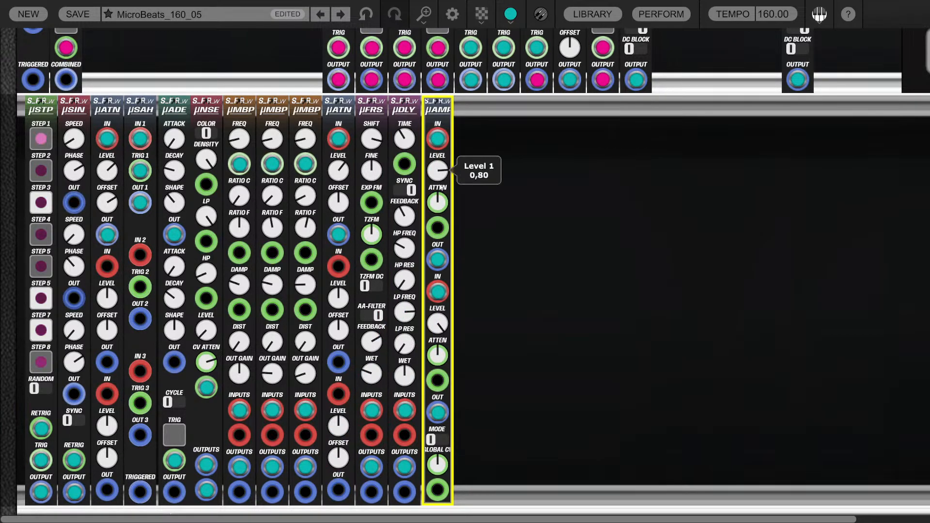
left_click(408, 213)
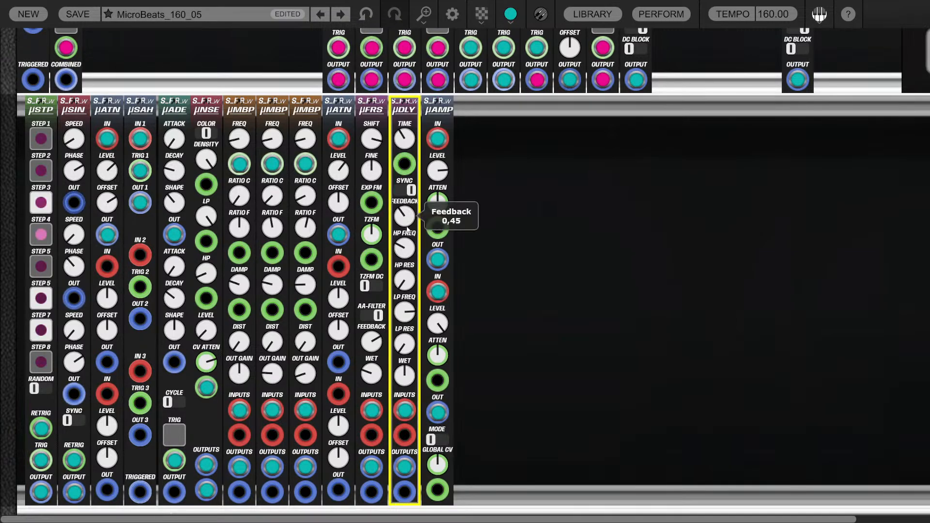
left_click(554, 239)
Insert a Micro Ladder Filter from the library between the third modal bandpass and the attenuverter, and adjust its cutoff
scroll(543, 233, "down", 2)
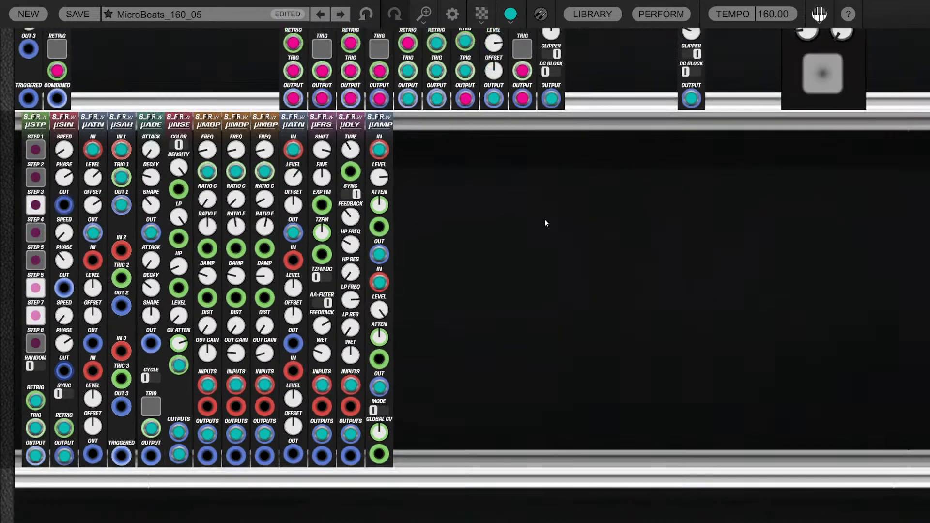
left_click(599, 14)
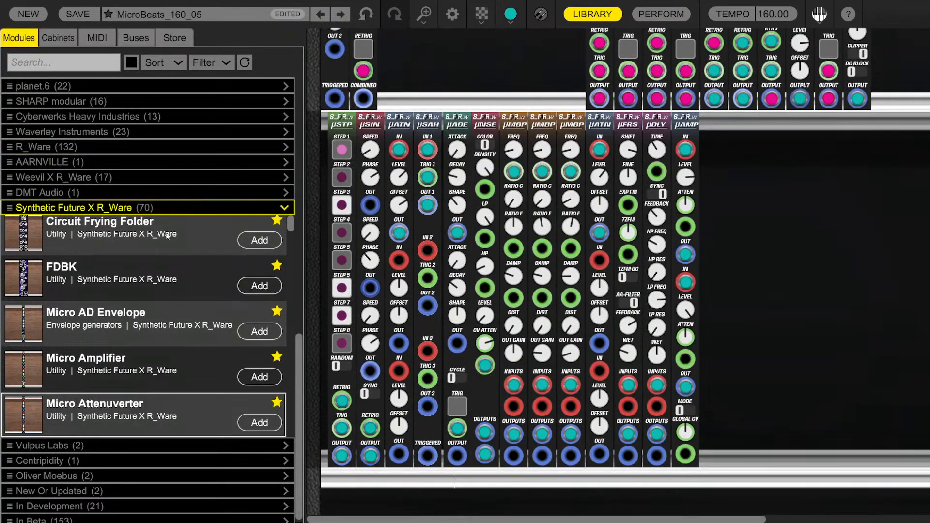
scroll(156, 265, "up", 1)
scroll(144, 277, "down", 15)
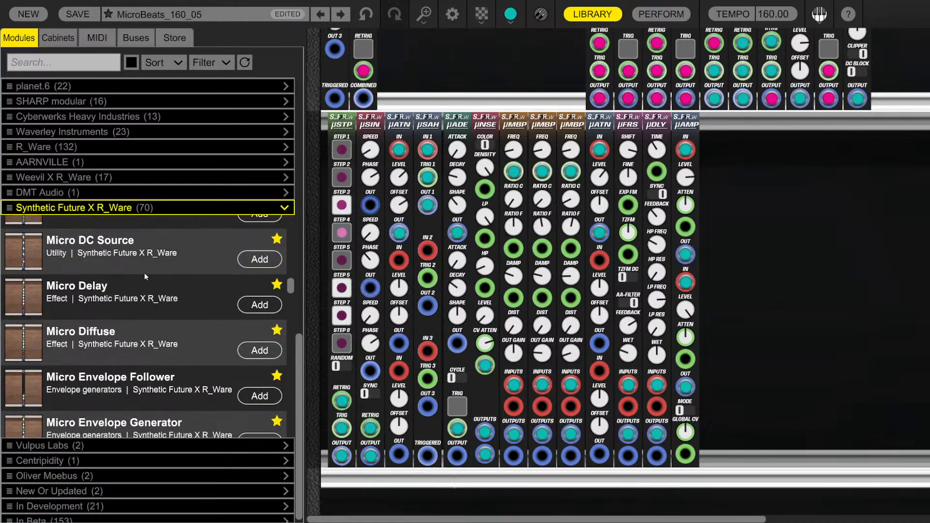
scroll(143, 283, "down", 15)
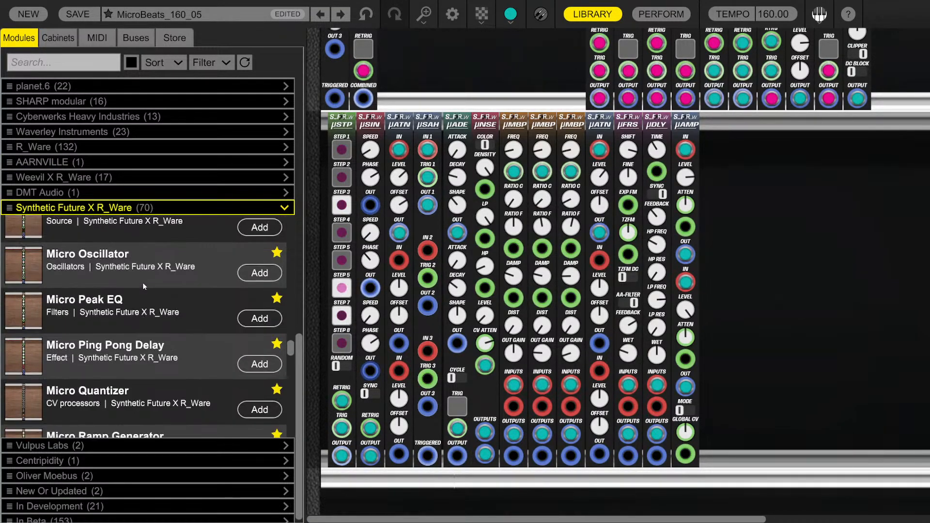
scroll(158, 347, "down", 3)
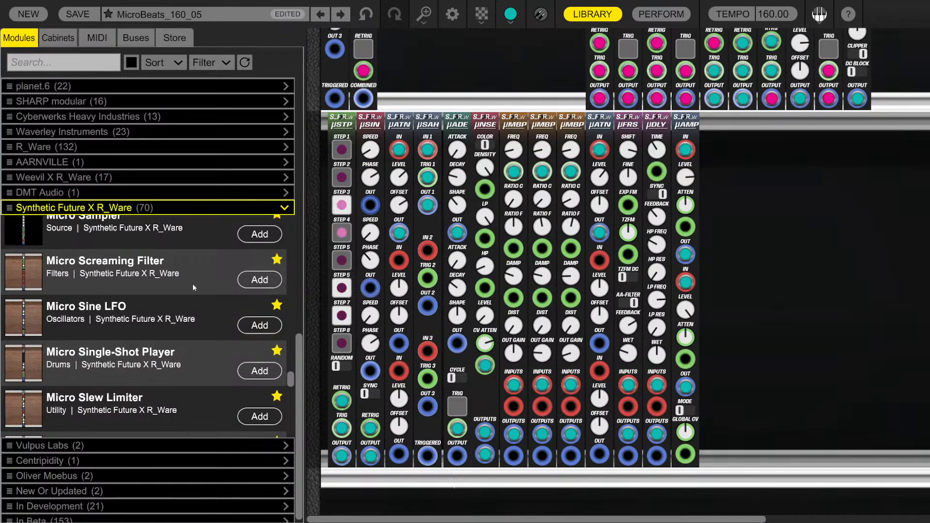
scroll(192, 284, "up", 3)
scroll(192, 291, "down", 6)
scroll(192, 289, "up", 18)
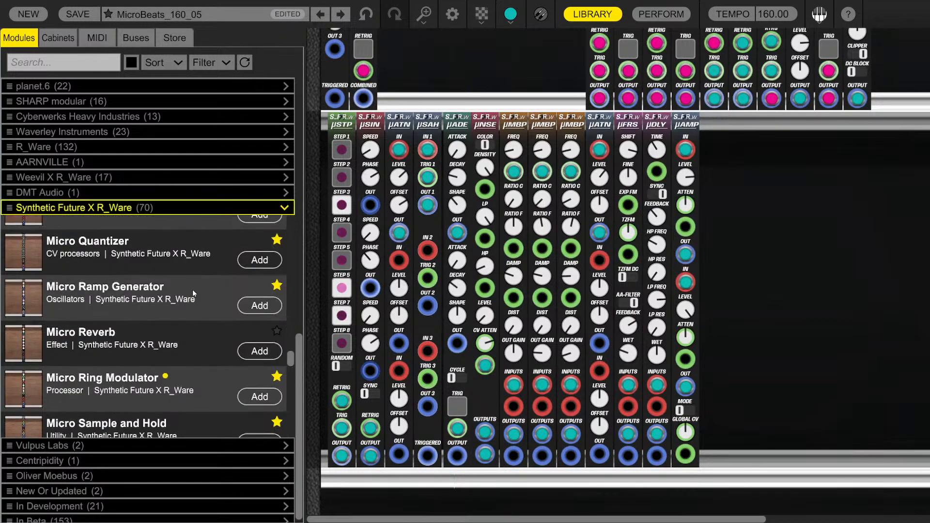
scroll(173, 313, "up", 3)
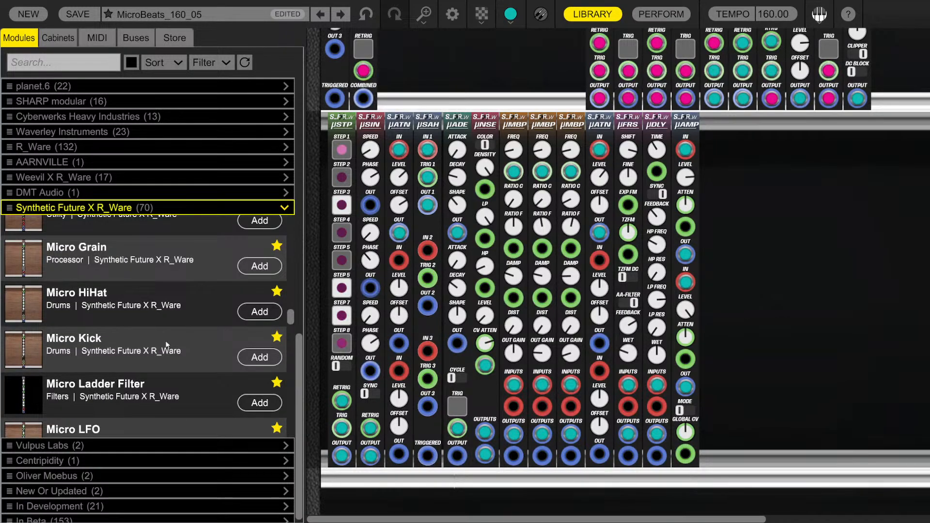
left_click_drag(151, 385, 601, 437)
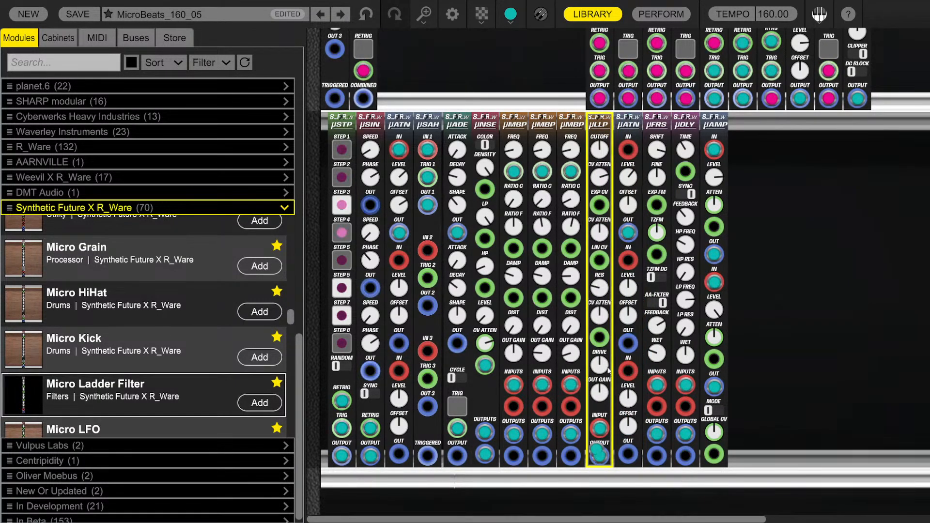
mouse_move(601, 145)
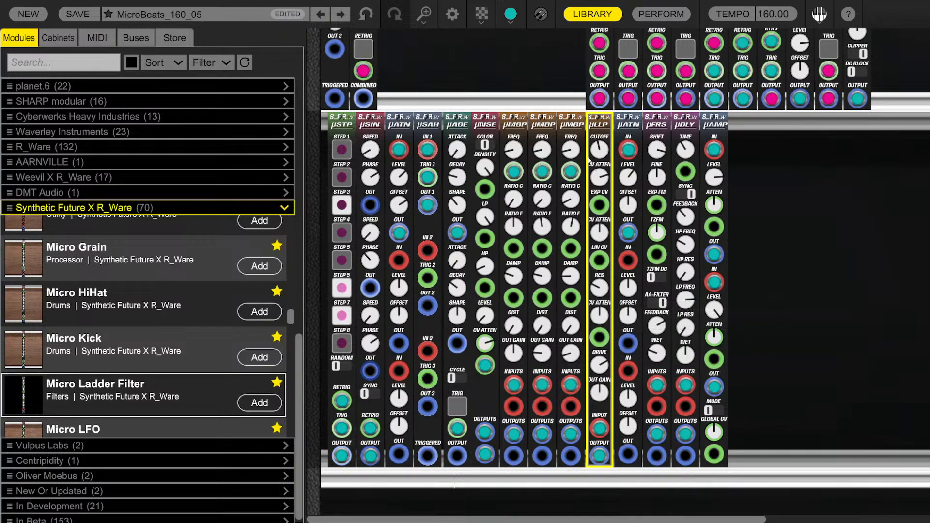
left_click_drag(598, 151, 603, 138)
Duplicate the ladder filter between the delay and the amplifier, and route the amplifier's second input signal through the copy
left_click_drag(597, 125, 701, 130)
left_click_drag(743, 282, 717, 431)
left_click_drag(714, 455, 743, 283)
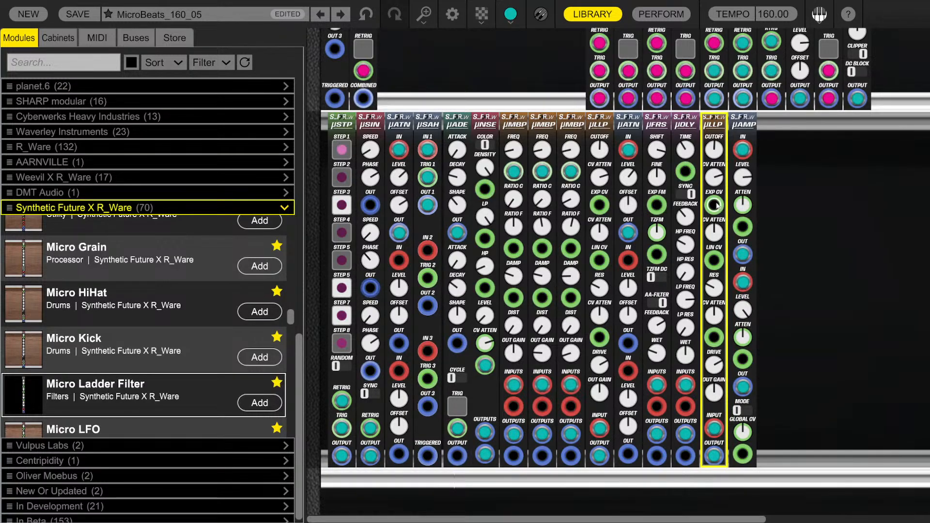
Patch the second envelope's output into the second ladder filter's exponential CV, then lower that filter's cutoff and adjust its CV attenuation
left_click_drag(714, 205, 459, 343)
left_click_drag(716, 150, 716, 198)
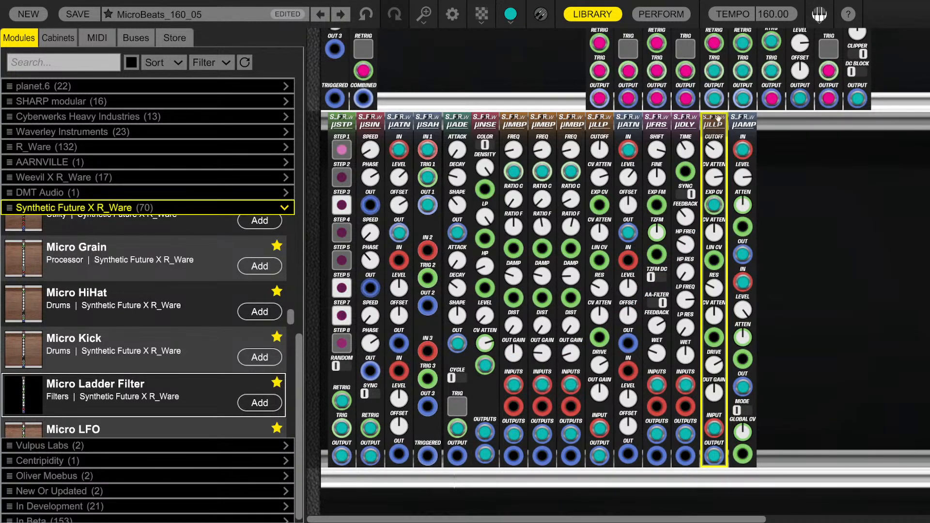
left_click(686, 125)
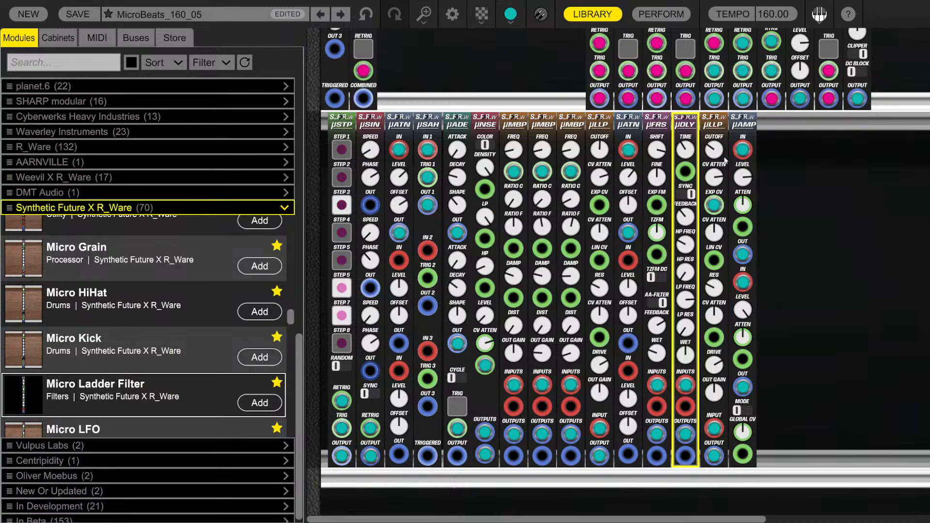
mouse_move(715, 180)
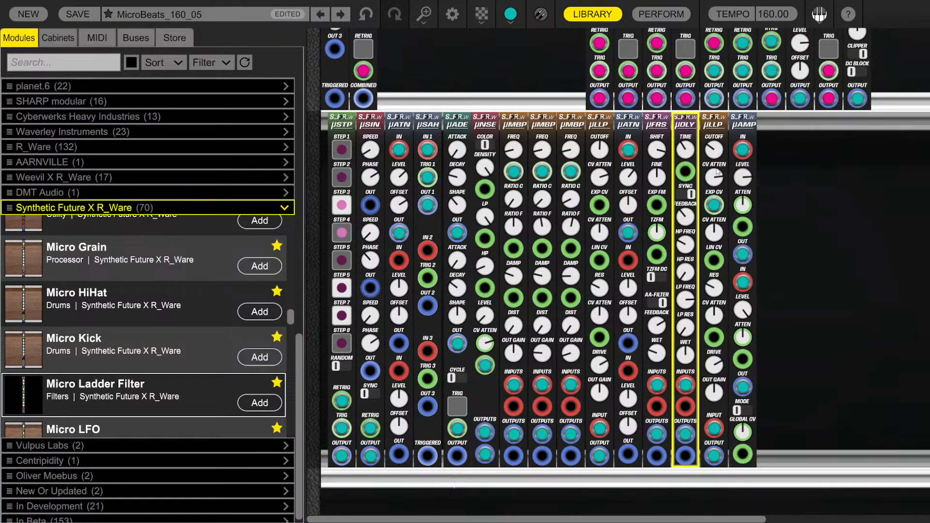
left_click_drag(712, 180, 708, 170)
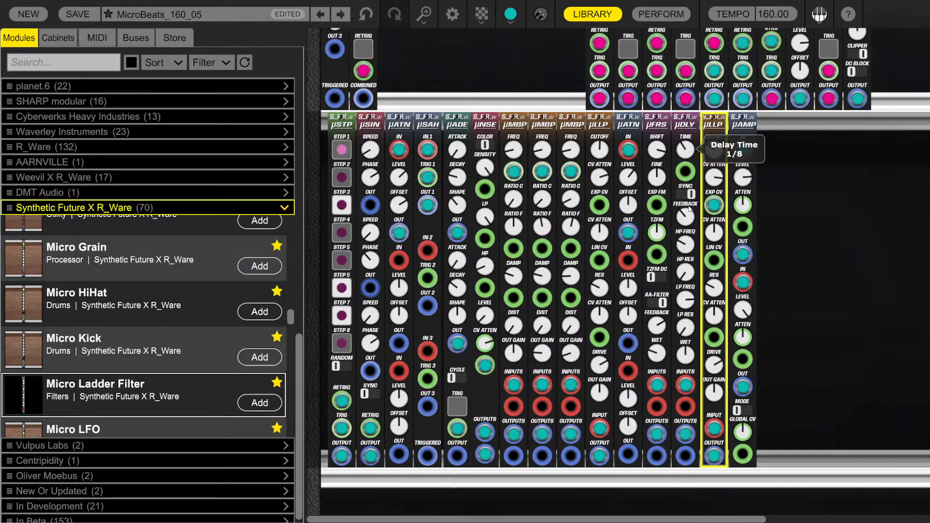
Adjust the decay and shape of the AD envelope module's second envelope
mouse_move(706, 341)
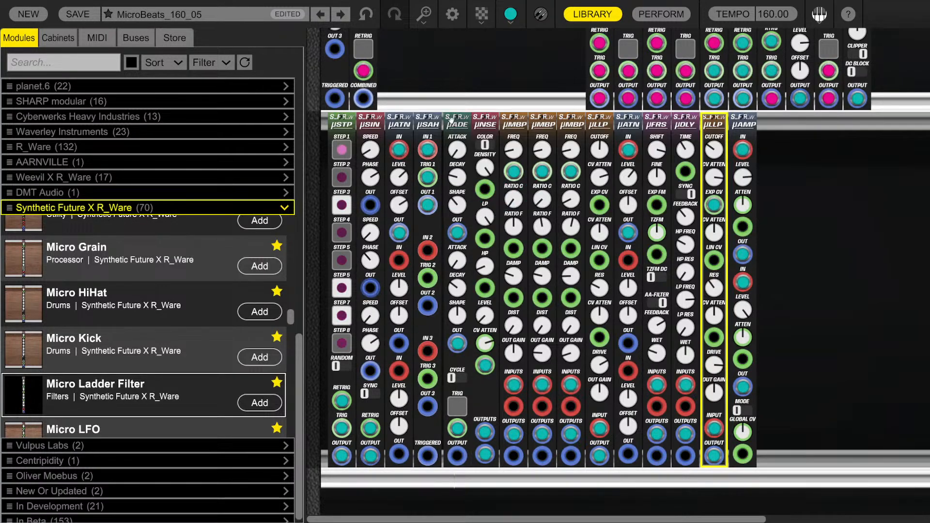
left_click(455, 285)
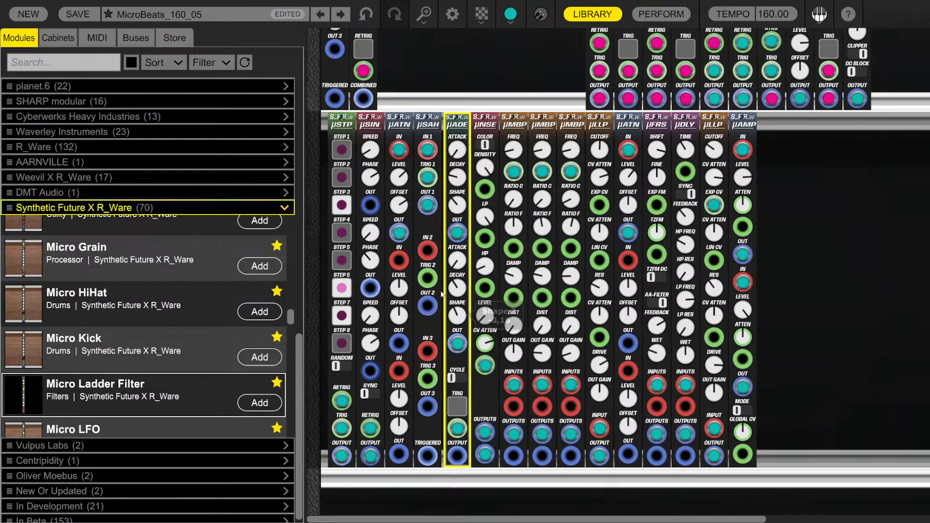
left_click(760, 306)
scroll(772, 219, "down", 2)
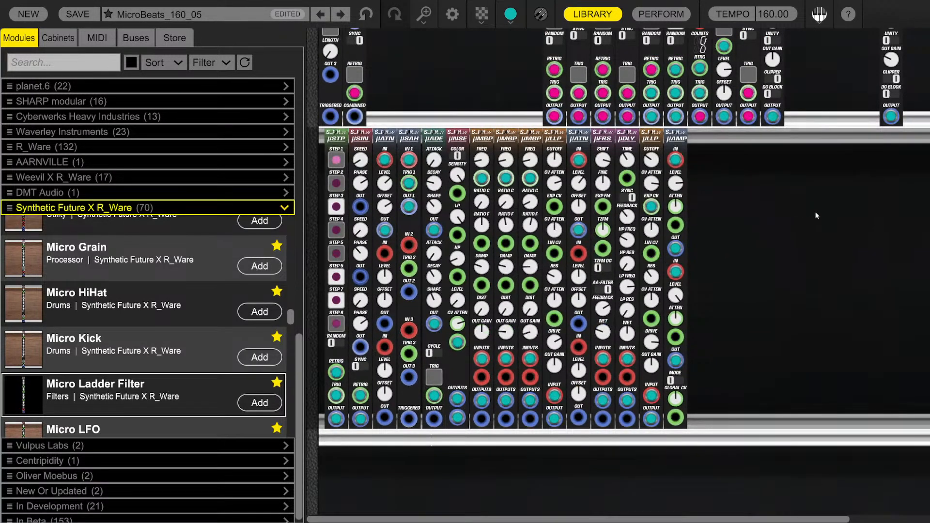
scroll(779, 228, "up", 1)
Add a Micro Oscillator in the free space after the amplifier and duplicate it to make an adjacent pair
left_click(613, 15)
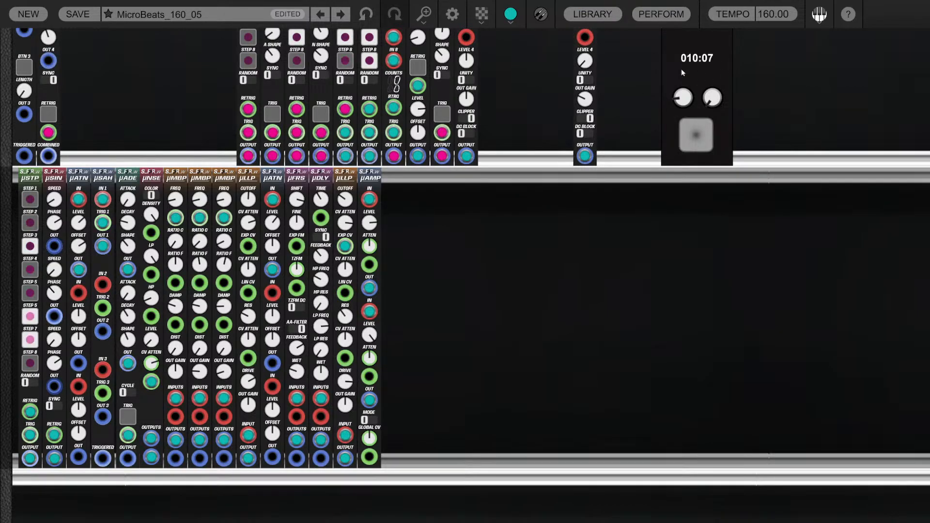
left_click(618, 15)
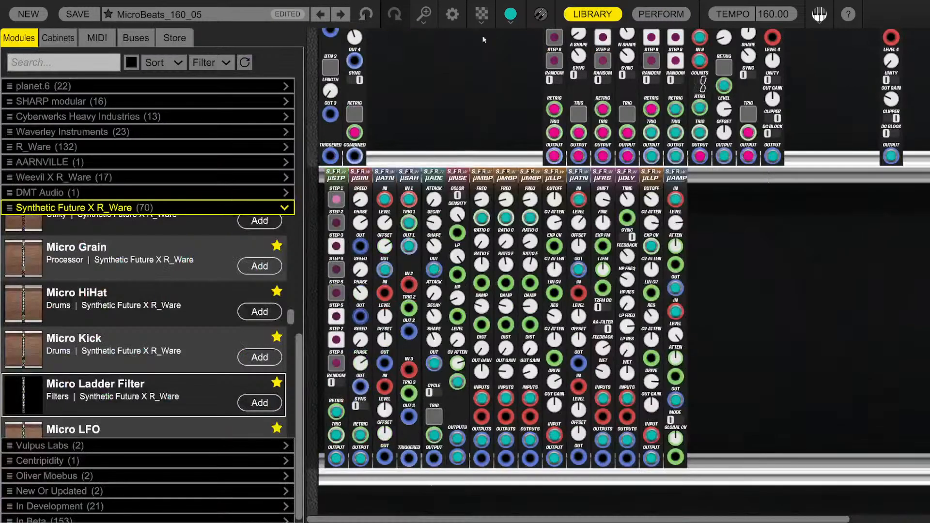
scroll(128, 306, "up", 3)
scroll(131, 306, "up", 10)
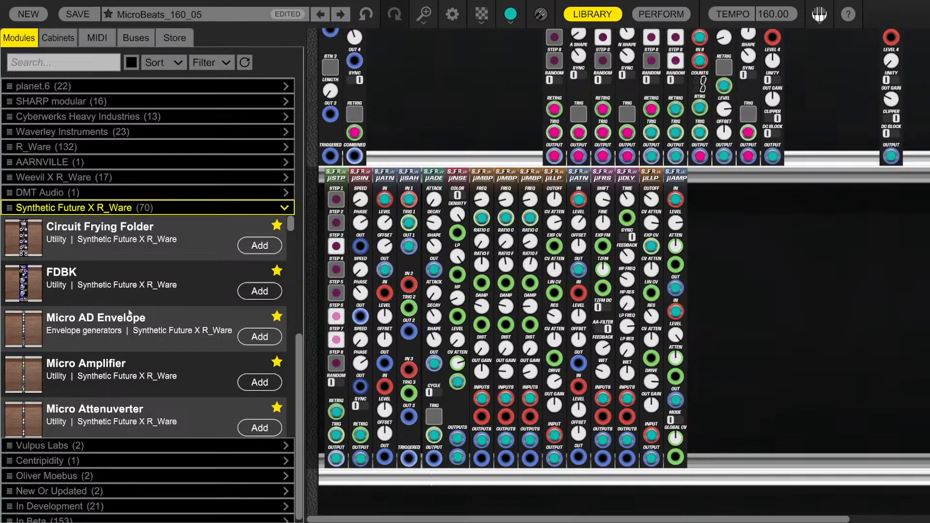
scroll(131, 307, "down", 5)
scroll(129, 296, "down", 3)
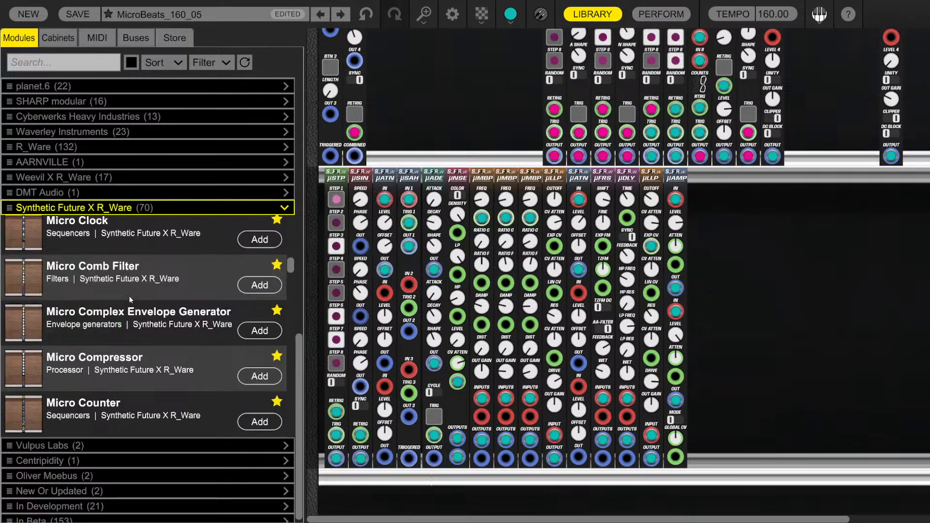
scroll(115, 299, "down", 3)
scroll(109, 280, "down", 10)
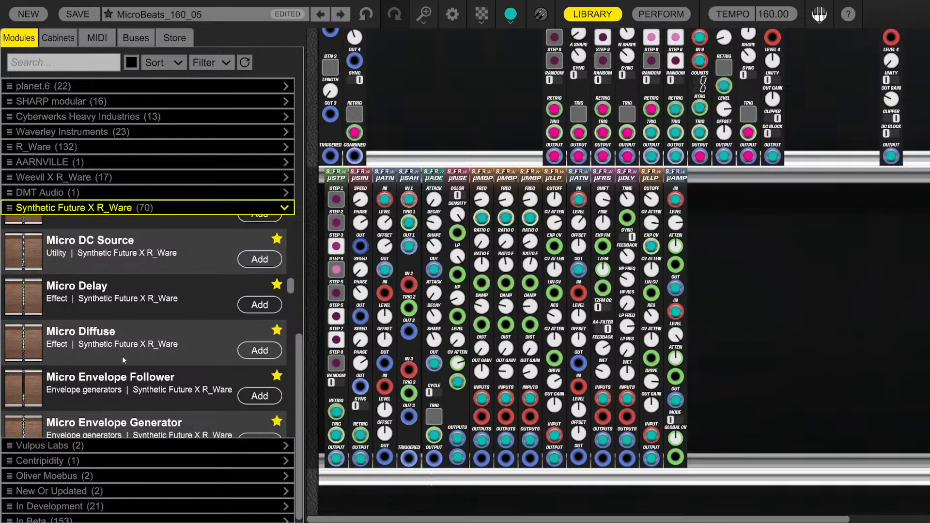
scroll(120, 292, "down", 5)
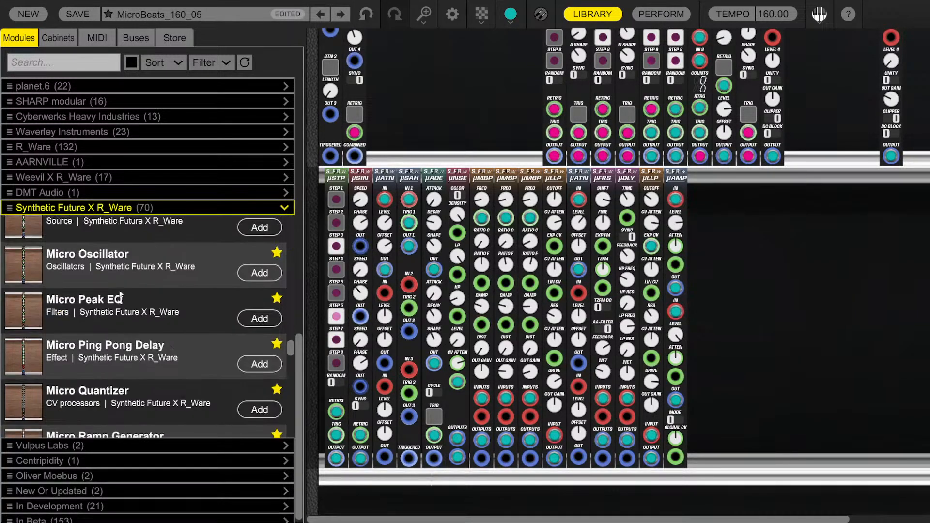
left_click_drag(121, 264, 734, 179)
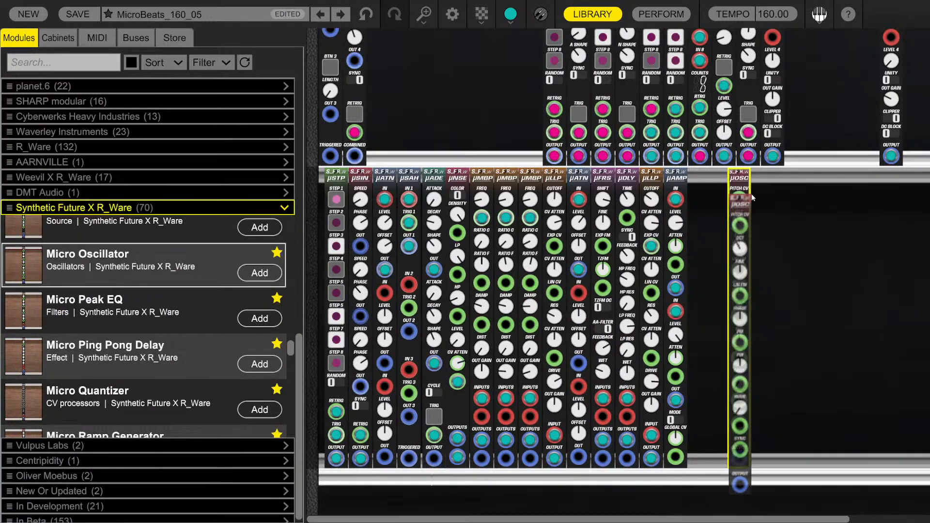
key("ctrl+d")
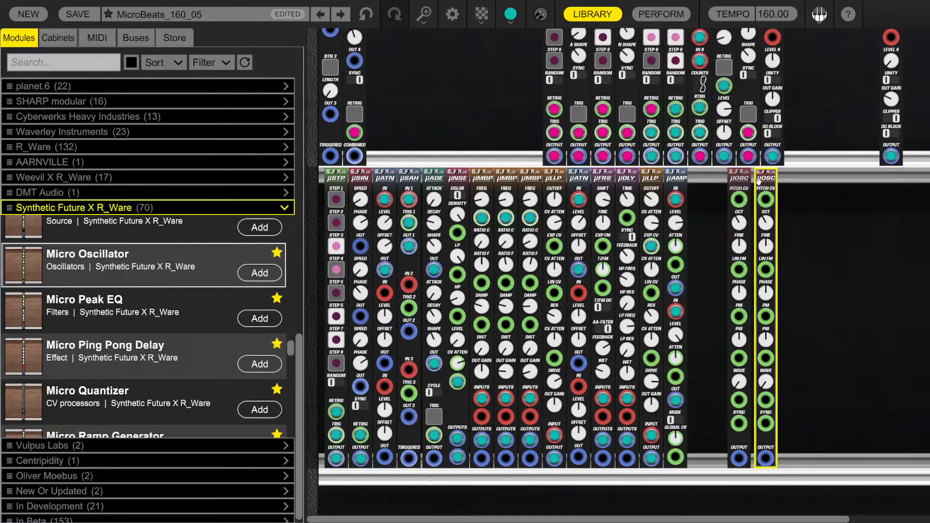
Add a Micro Peak EQ directly after the second oscillator
scroll(170, 363, "down", 5)
scroll(100, 332, "up", 6)
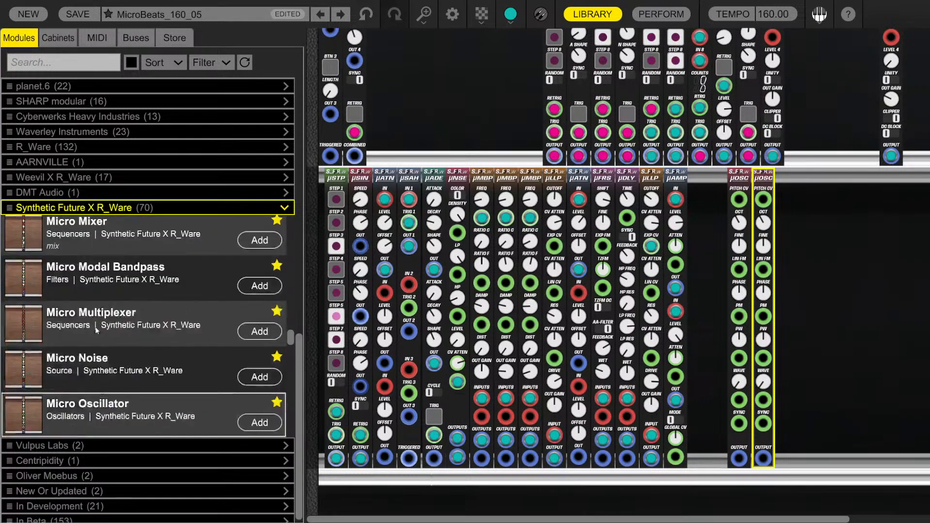
scroll(97, 362, "down", 3)
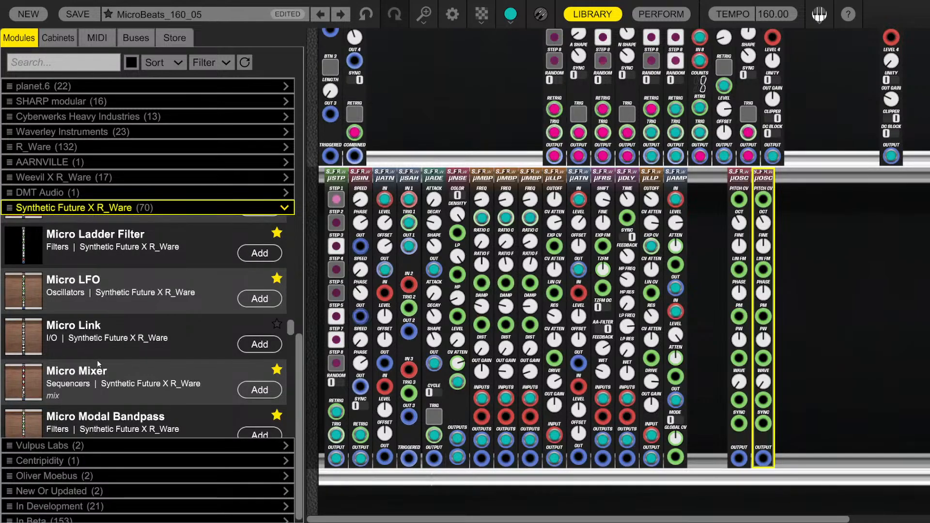
scroll(98, 308, "down", 3)
scroll(98, 308, "down", 4)
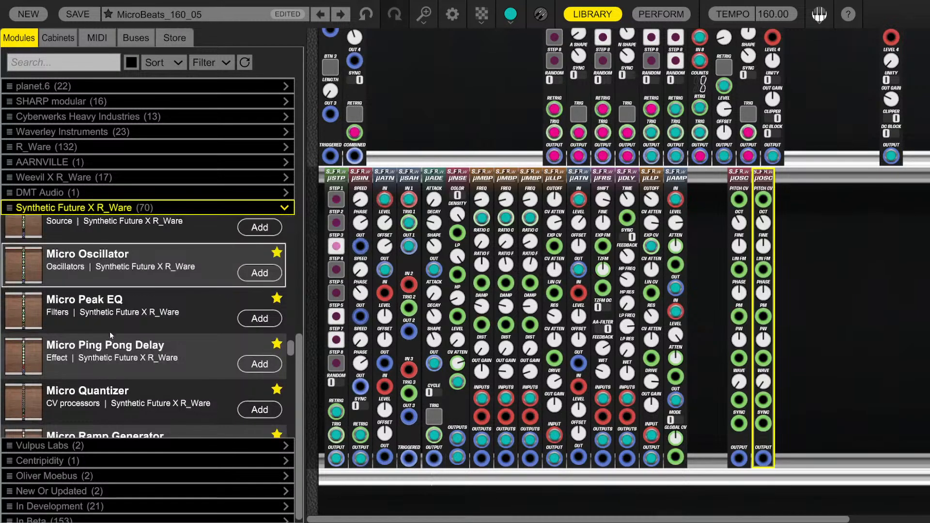
left_click_drag(98, 308, 537, 222)
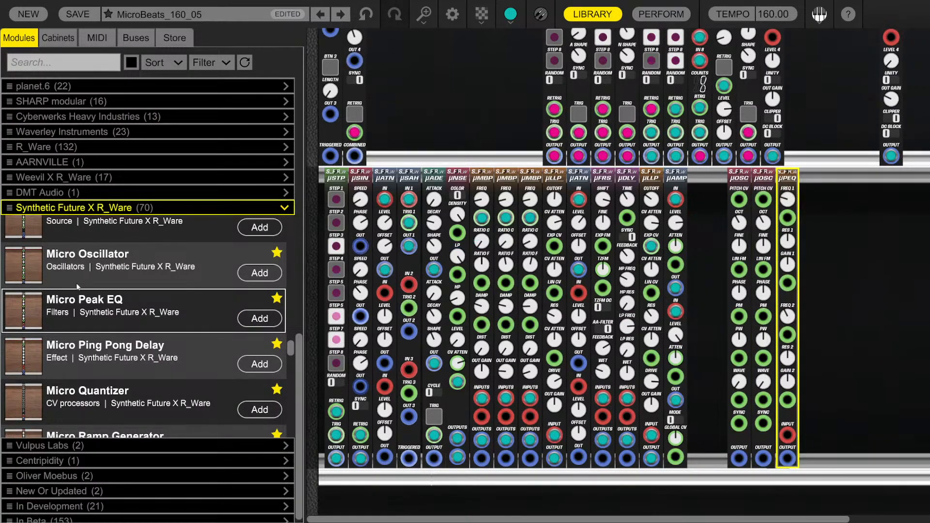
Add a Micro Clipper directly after the peak EQ and close the module library
scroll(116, 298, "up", 4)
scroll(150, 308, "up", 3)
scroll(135, 309, "up", 3)
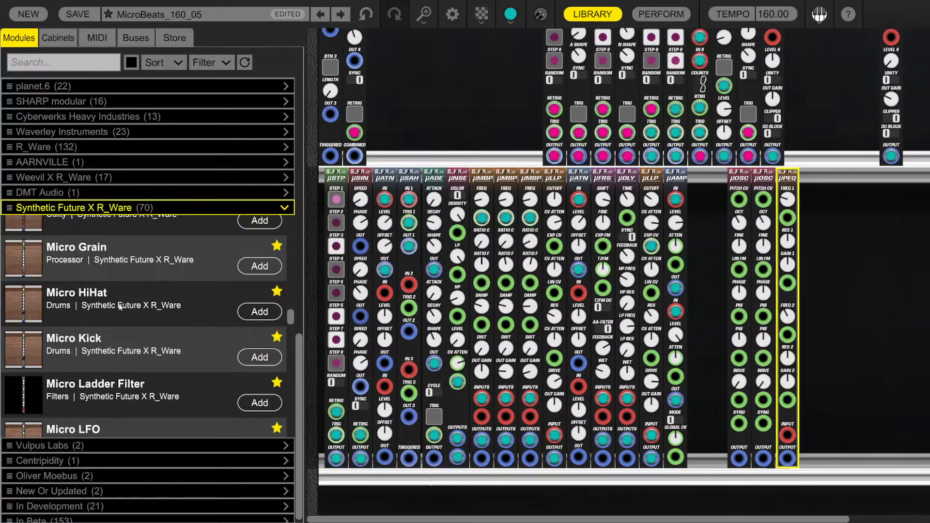
scroll(121, 307, "up", 3)
scroll(121, 306, "up", 9)
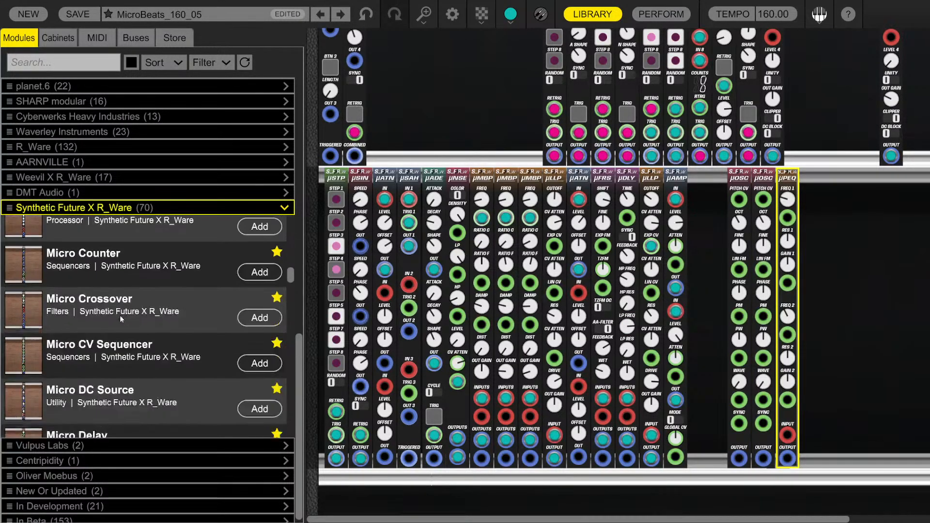
scroll(108, 305, "up", 4)
scroll(108, 306, "up", 3)
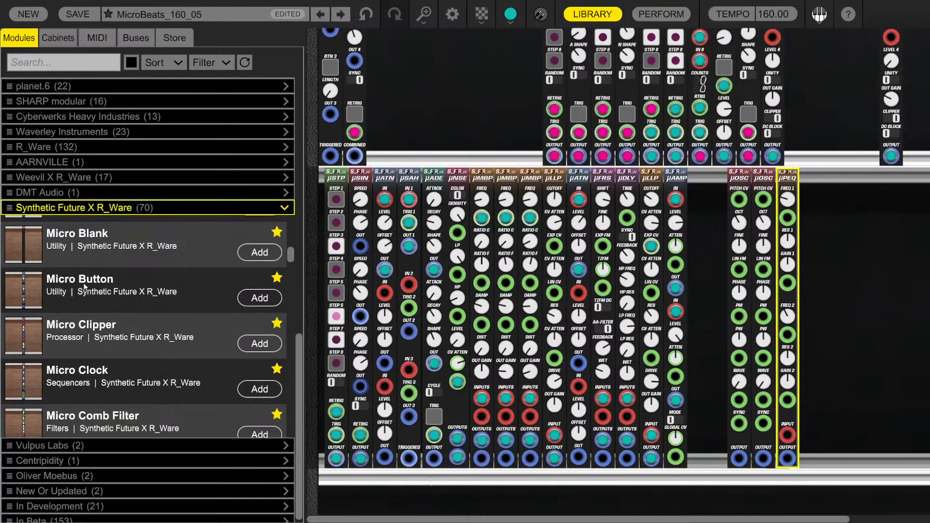
left_click_drag(112, 329, 819, 262)
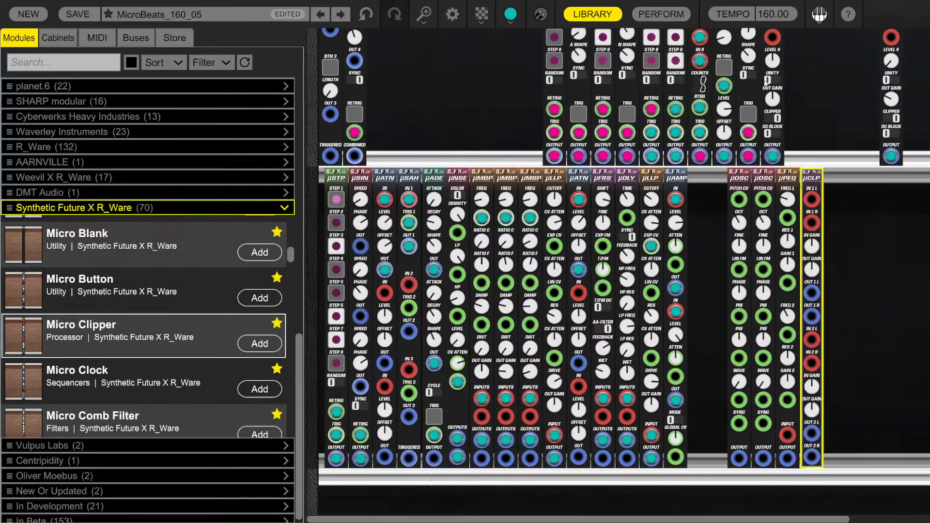
left_click(591, 14)
left_click(596, 224)
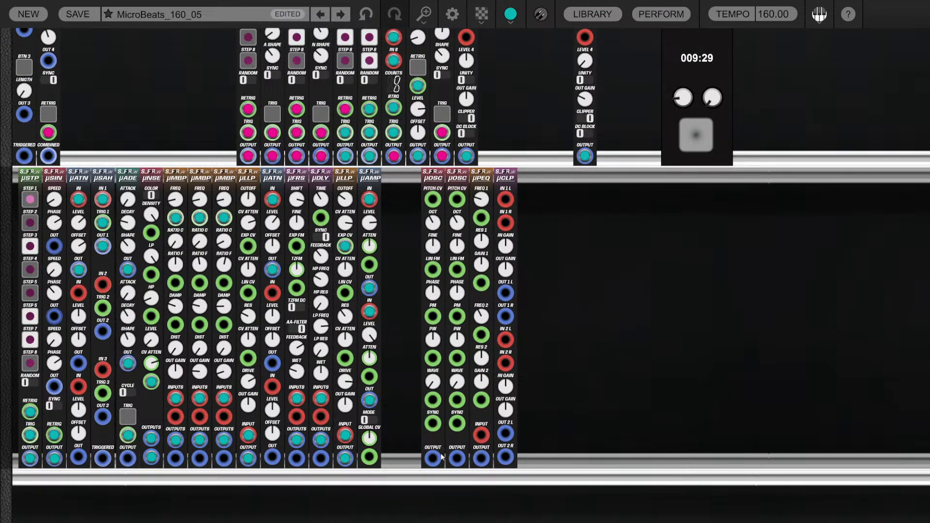
Patch both oscillator outputs into the peak EQ's input, and the EQ's output into the clipper's first left input
left_click_drag(433, 460, 520, 206)
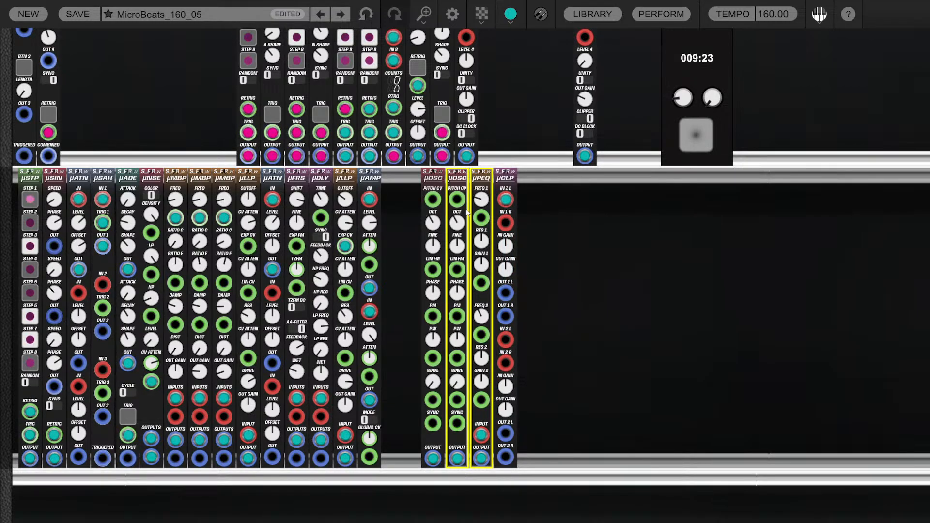
Detune the first oscillator to a fine value of 41.38 and patch the peak EQ's output into the clipper's first left input
left_click(438, 244)
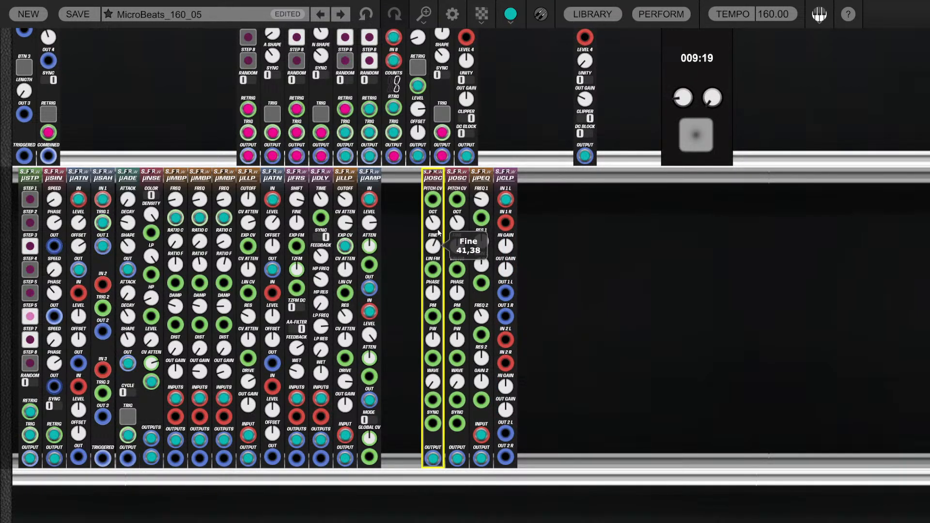
left_click_drag(481, 458, 507, 203)
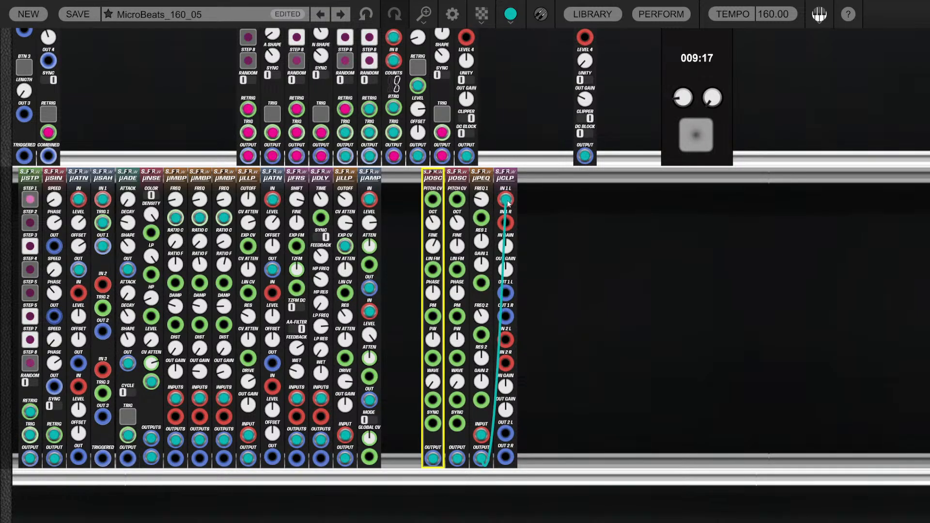
Duplicate the amplifier after the clipper, patched from the clipper into the final mixer's third input, and set its first level to 0.46
left_click_drag(371, 180, 585, 65)
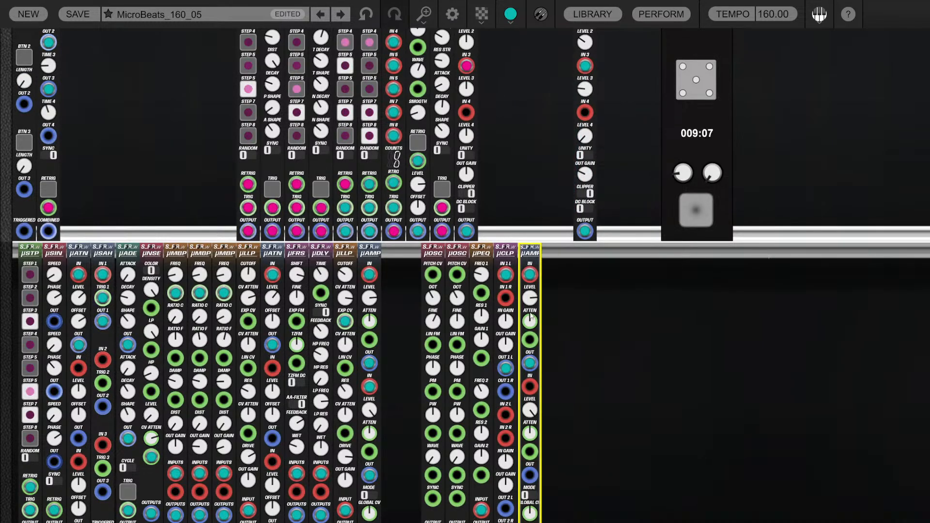
scroll(593, 346, "down", 2)
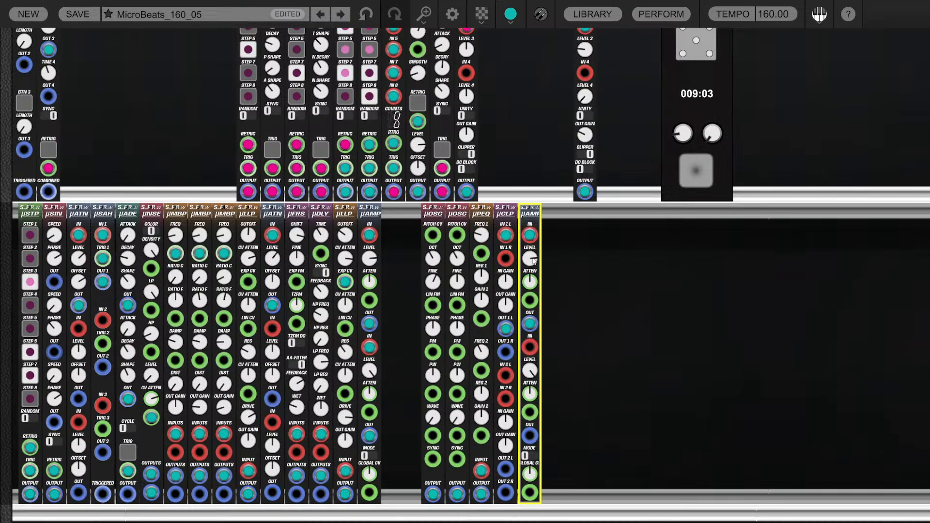
left_click_drag(533, 260, 532, 298)
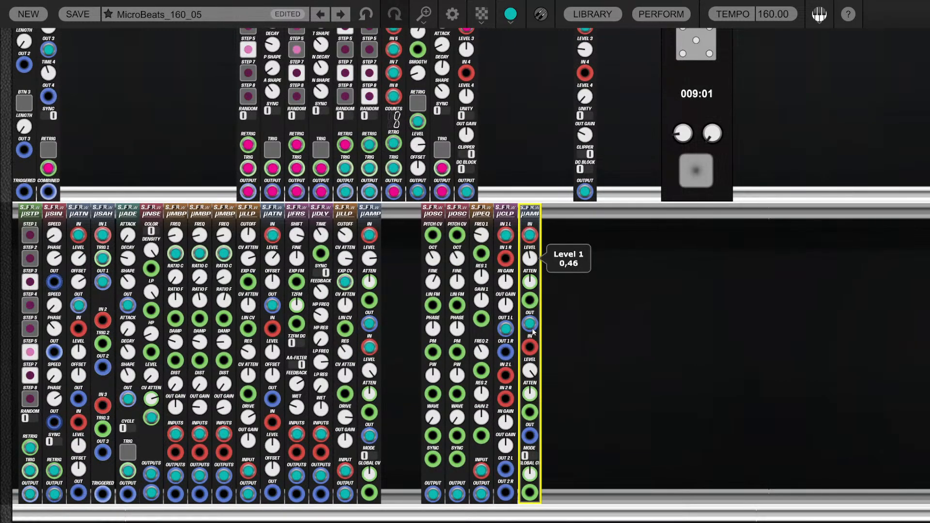
Duplicate the ladder filter between the peak EQ and clipper, patch it in series, and set its cutoff to about 1307
left_click(407, 235)
left_click_drag(344, 214, 507, 476)
left_click_drag(506, 493, 509, 200)
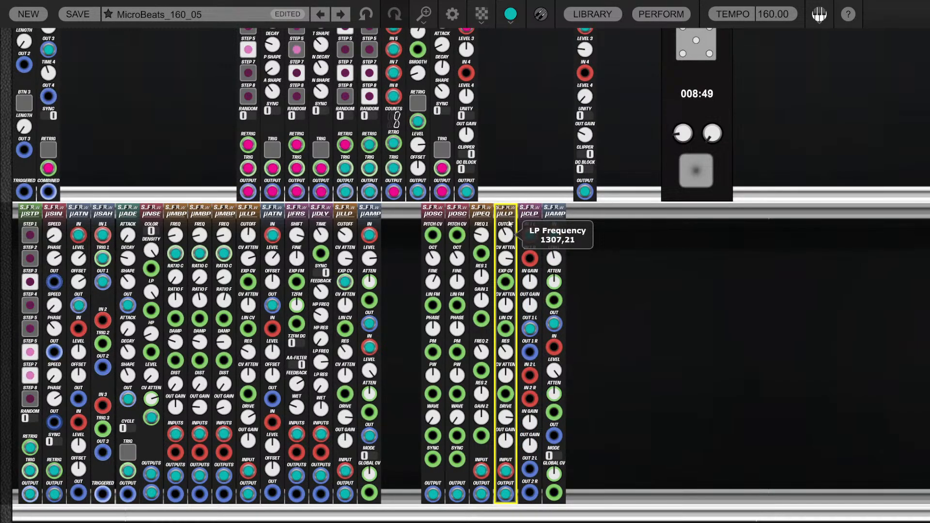
left_click(616, 313)
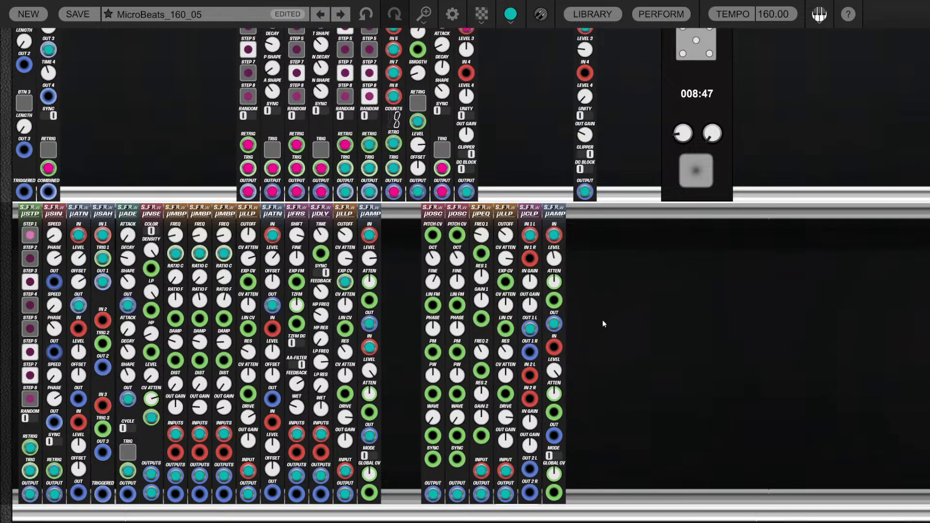
Patch the sine LFO's main output through the attenuator's second section into the sample and hold's second input
left_click(56, 211)
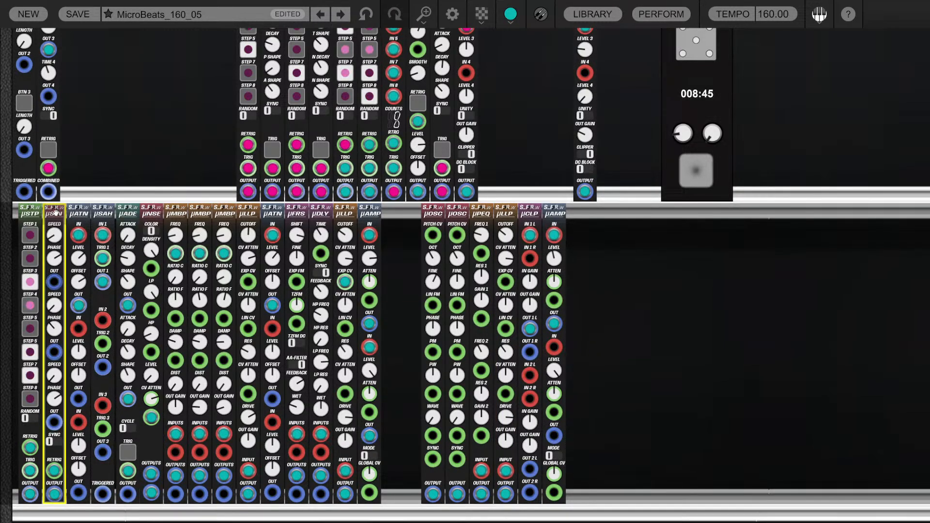
left_click_drag(103, 320, 78, 305)
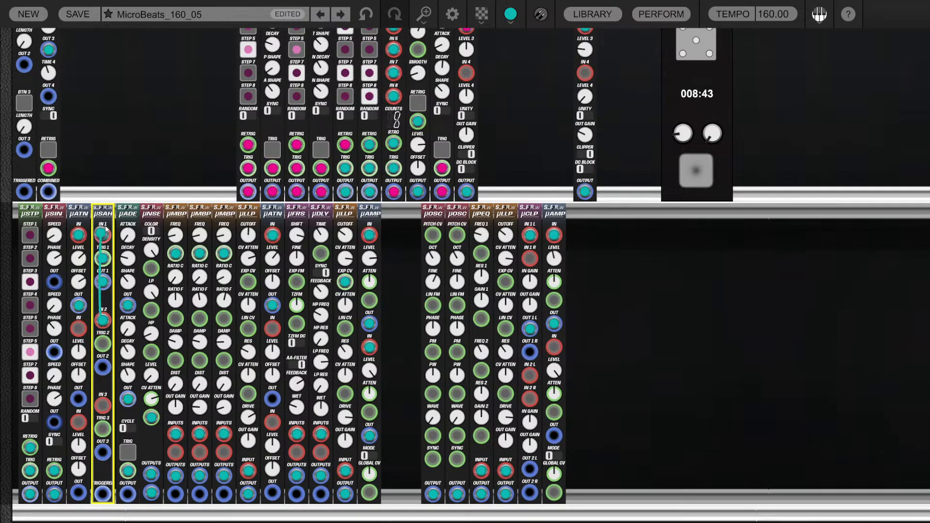
left_click_drag(112, 386, 89, 310)
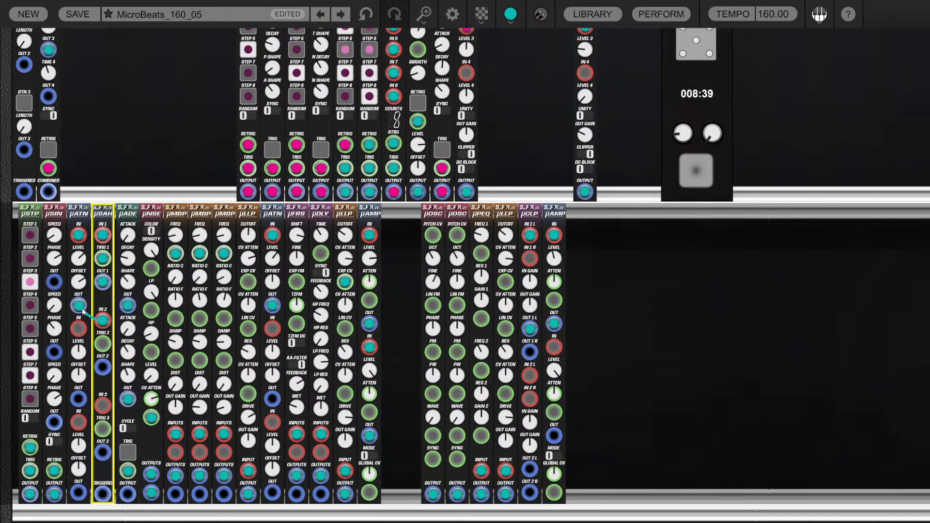
mouse_move(76, 415)
left_mouse_down()
mouse_move(81, 387)
mouse_move(79, 399)
left_mouse_up()
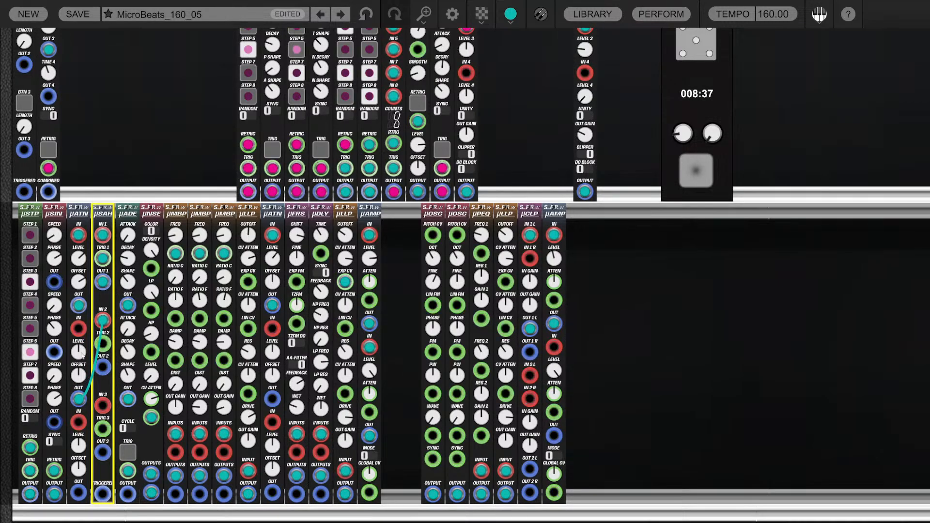
left_click_drag(78, 329, 72, 458)
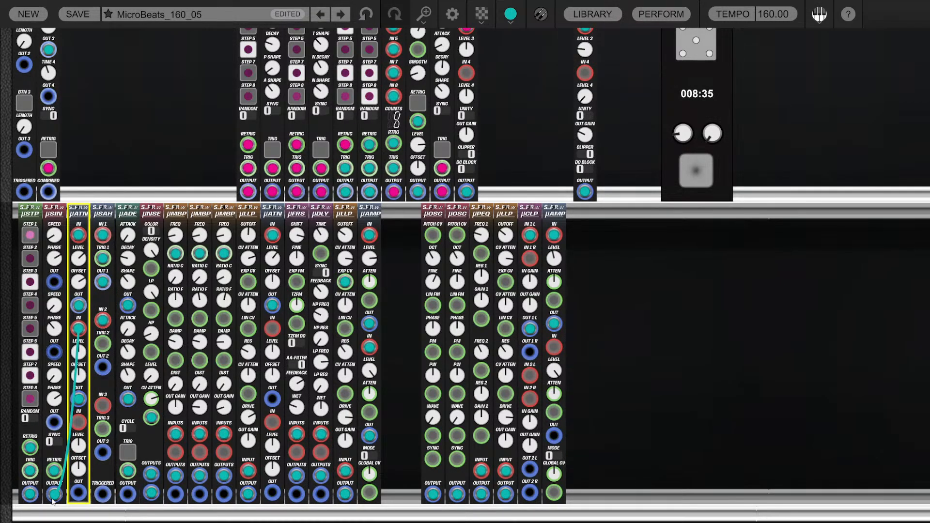
Patch the sample and hold's second output into both oscillators' pitch CV inputs and adjust the attenuator's first two levels
left_click_drag(53, 501, 102, 367)
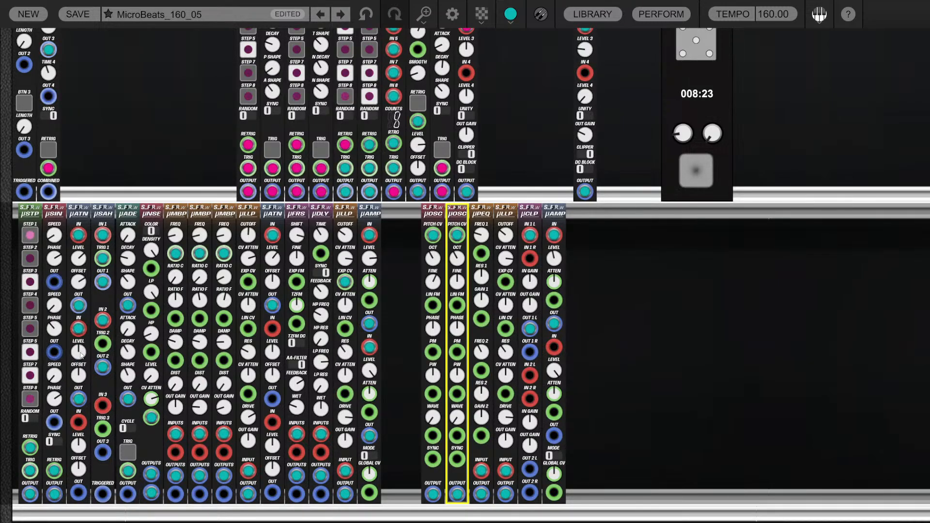
left_click_drag(81, 355, 78, 334)
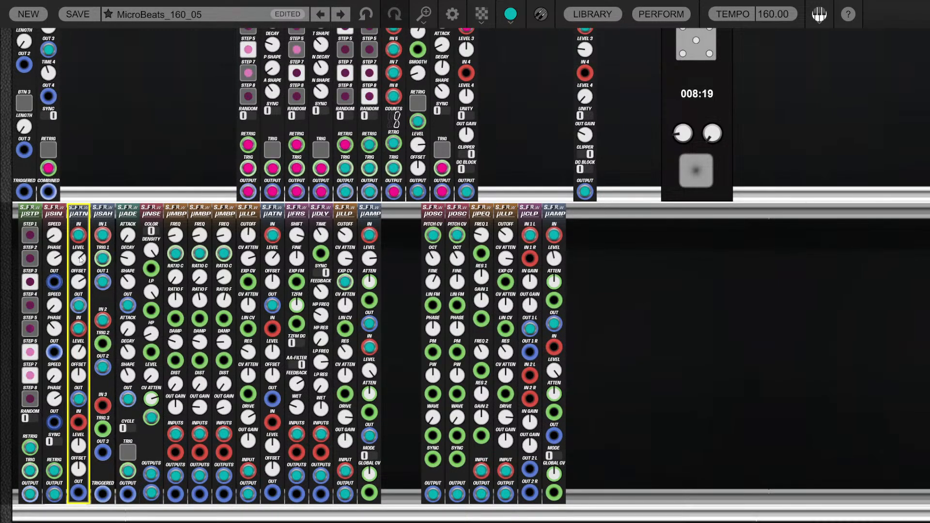
left_click_drag(81, 259, 81, 261)
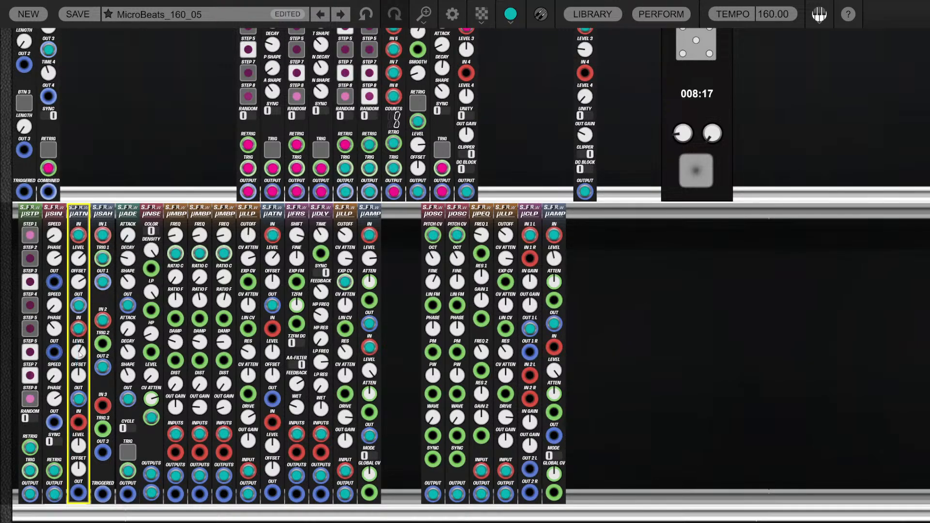
left_click_drag(79, 355, 80, 355)
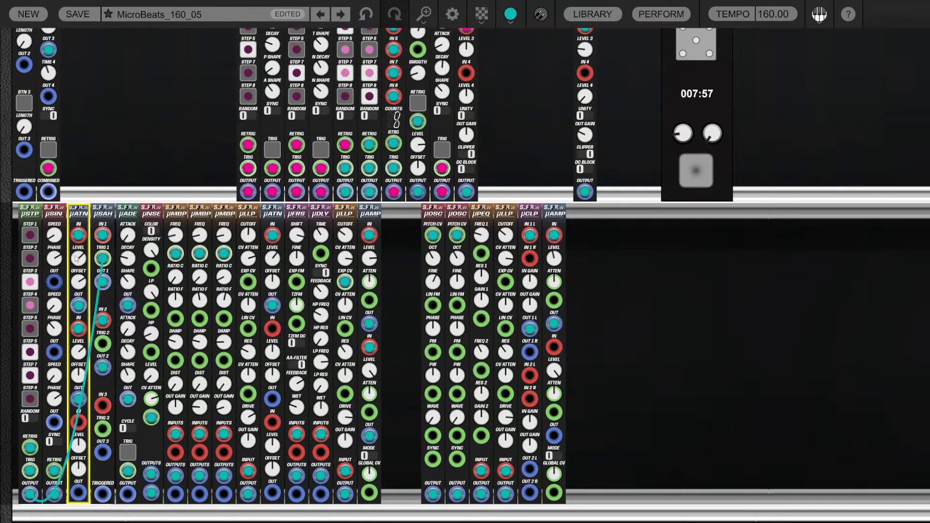
Duplicate the second row's step sequencer and place the copy at the start of that row
left_click(24, 212)
key("ctrl+d")
left_click_drag(50, 212, 22, 213)
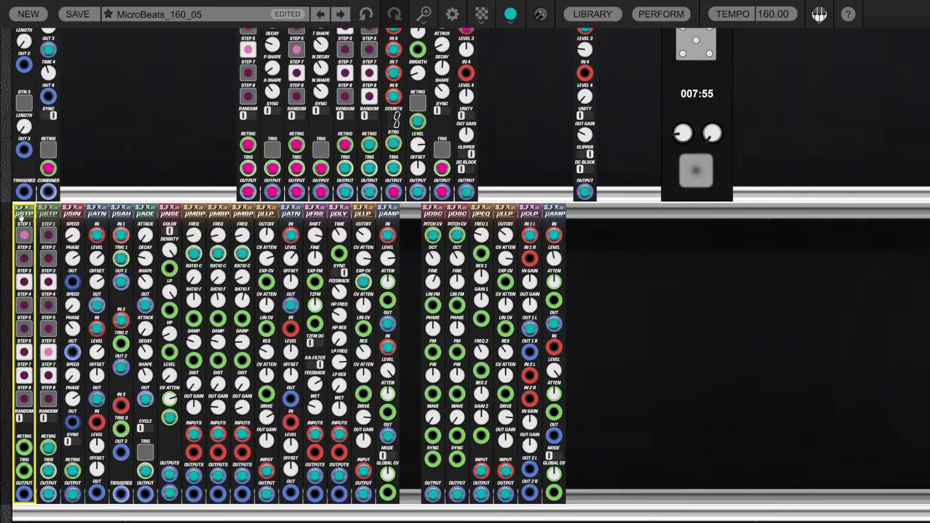
Program the duplicated sequencer with only steps 1, 3 and 5 active
left_click(25, 283)
left_click(24, 353)
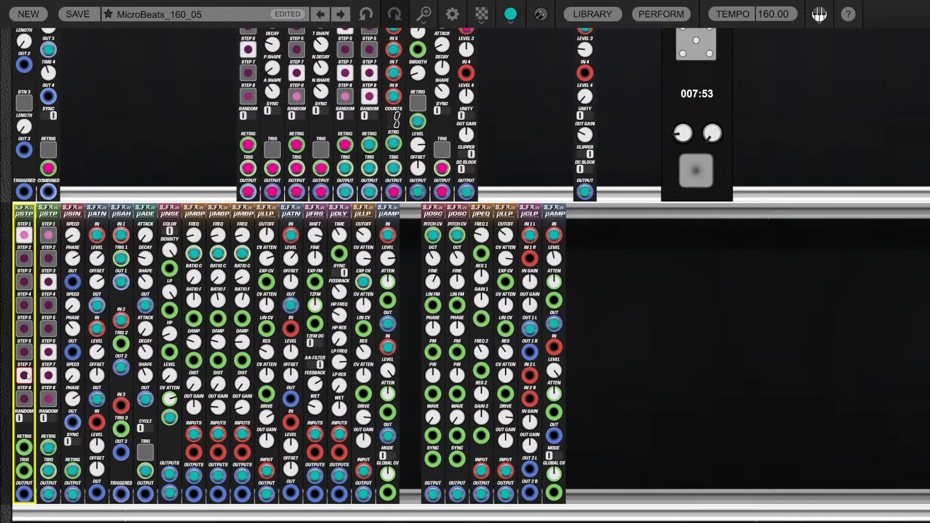
left_click(24, 376)
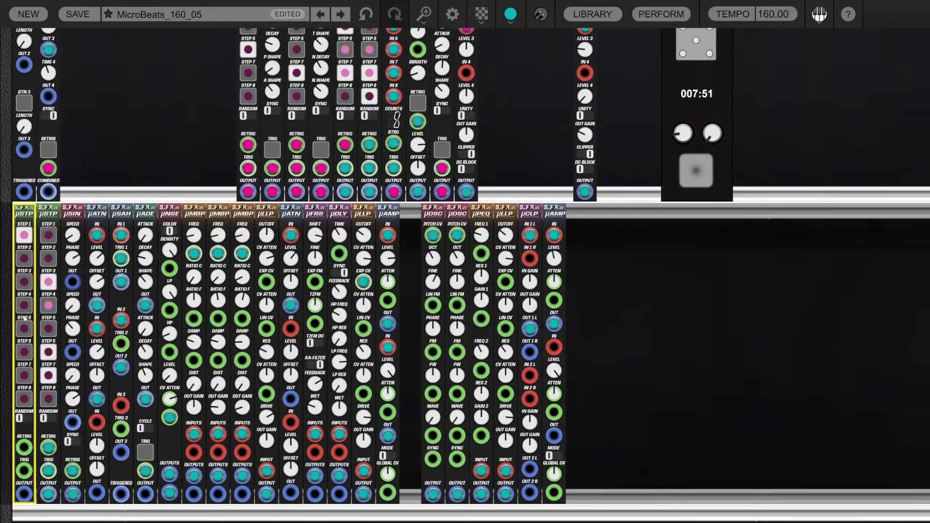
left_click(24, 330)
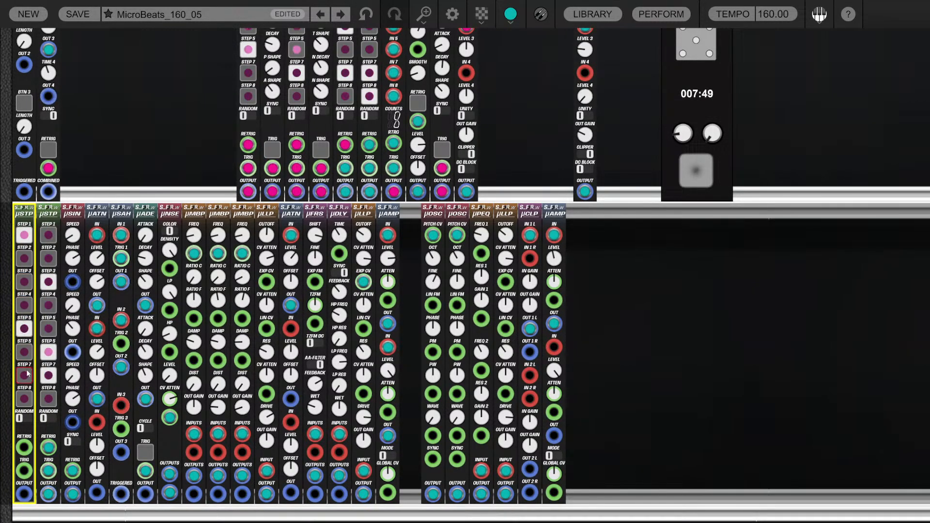
left_click(25, 282)
Patch the new sequencer's trigger from clock output 4, its retrigger from button output 1, and its output into sample and hold trigger 2
left_click_drag(48, 494, 47, 277)
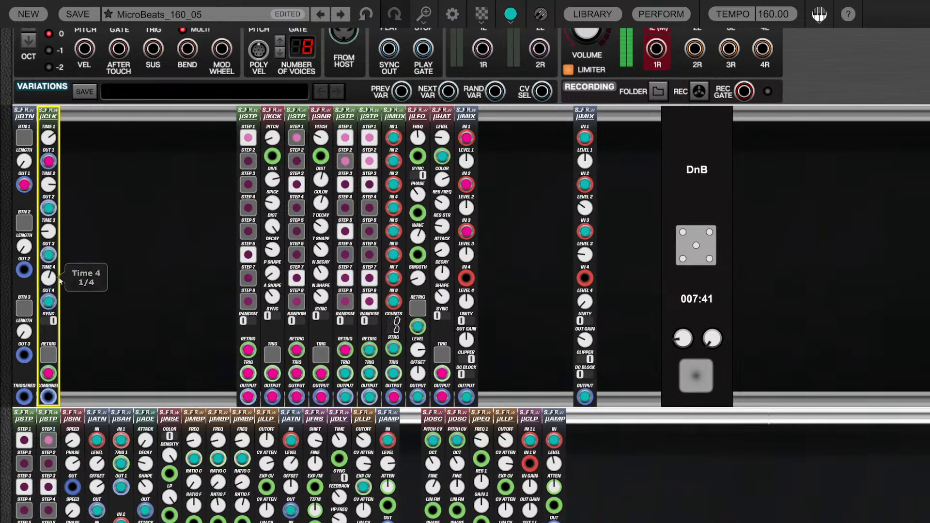
scroll(109, 278, "down", 5)
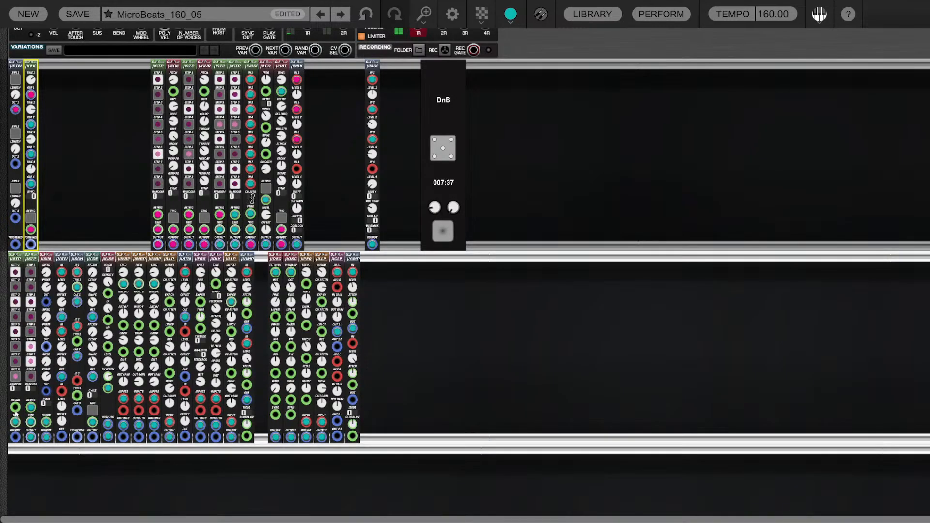
left_click_drag(16, 407, 16, 116)
left_click_drag(16, 437, 78, 351)
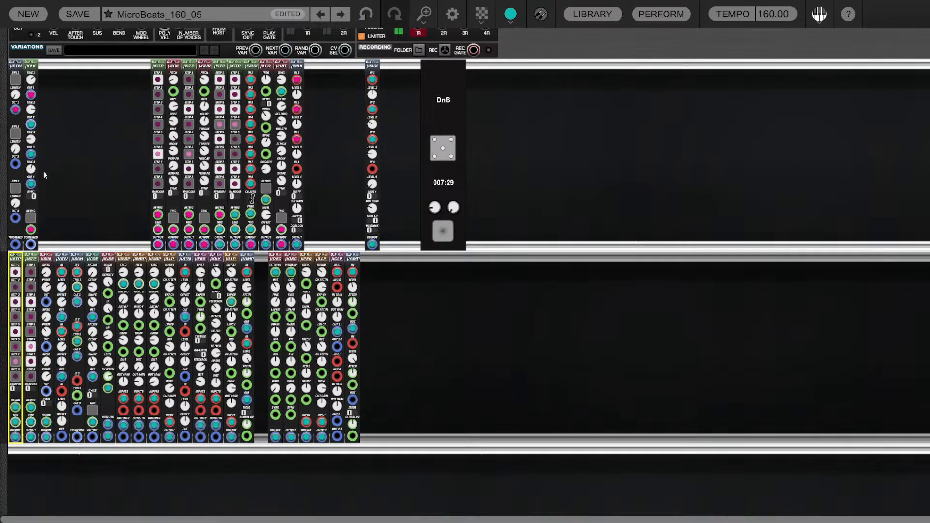
Set the clock's fourth time division to 1/2 and fire the first trigger button to restart the sequencers
left_click(31, 177)
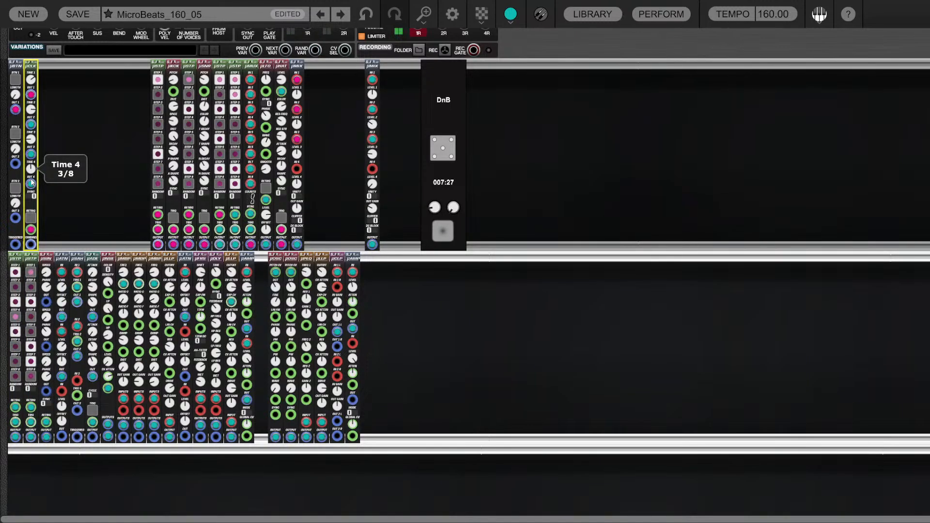
left_click_drag(31, 188, 31, 187)
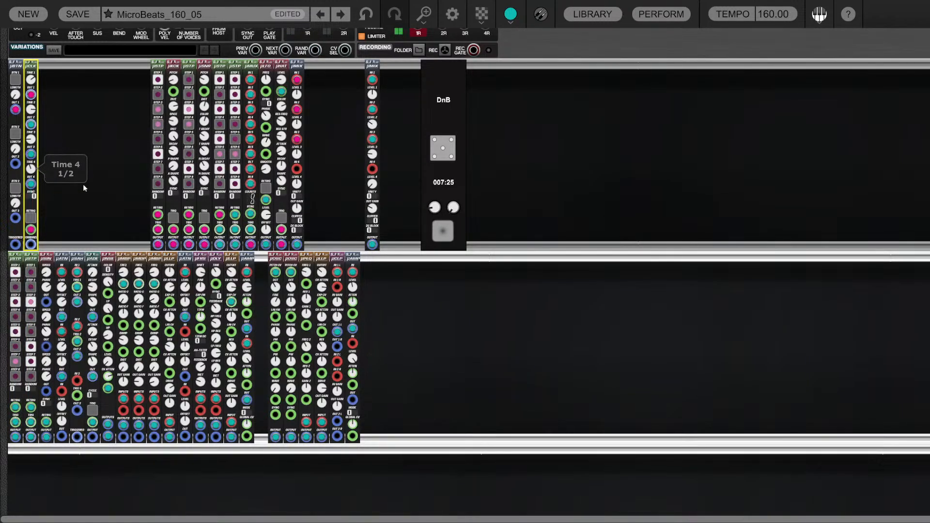
left_click(16, 82)
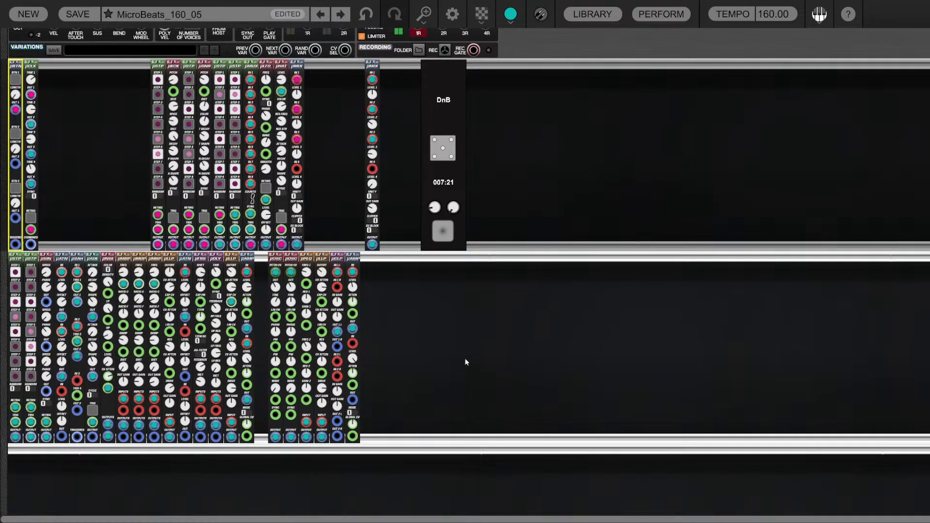
Adjust the clipper's first input gain and set the oscillator voice's ladder filter cutoff to about 2137
scroll(429, 377, "up", 2)
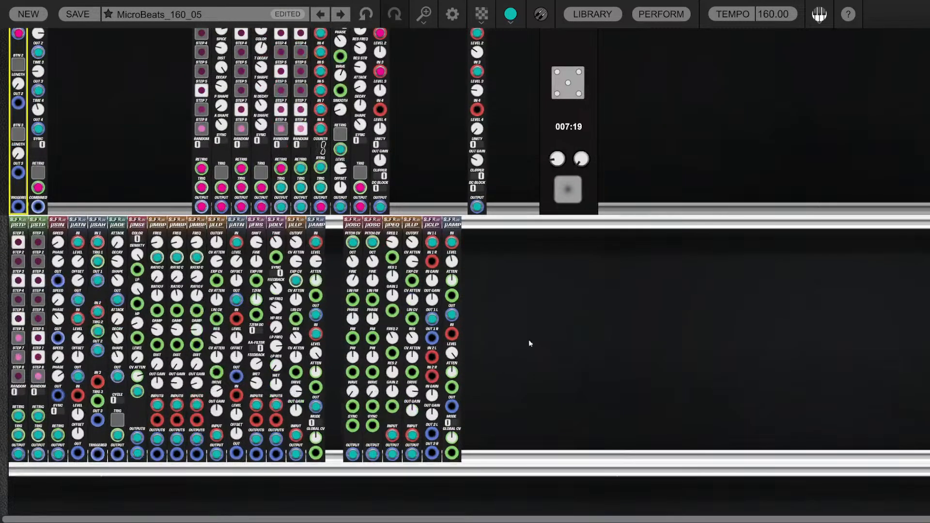
scroll(530, 343, "up", 1)
left_click(533, 262)
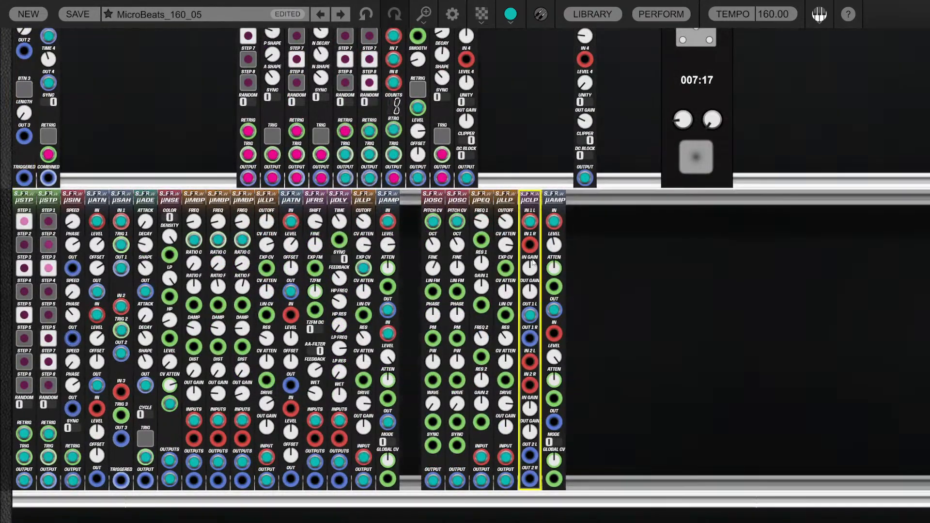
left_click(507, 226)
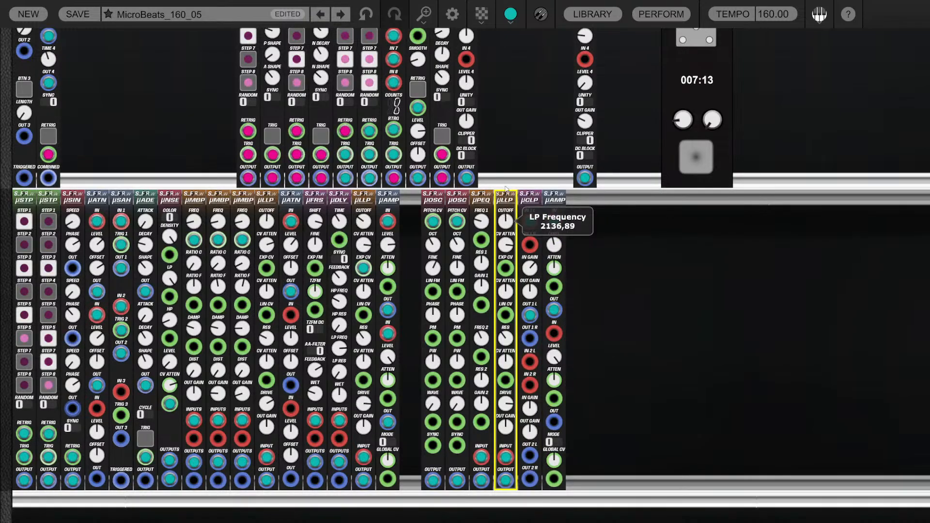
mouse_move(505, 189)
left_mouse_down()
mouse_move(505, 145)
mouse_move(505, 201)
left_mouse_up()
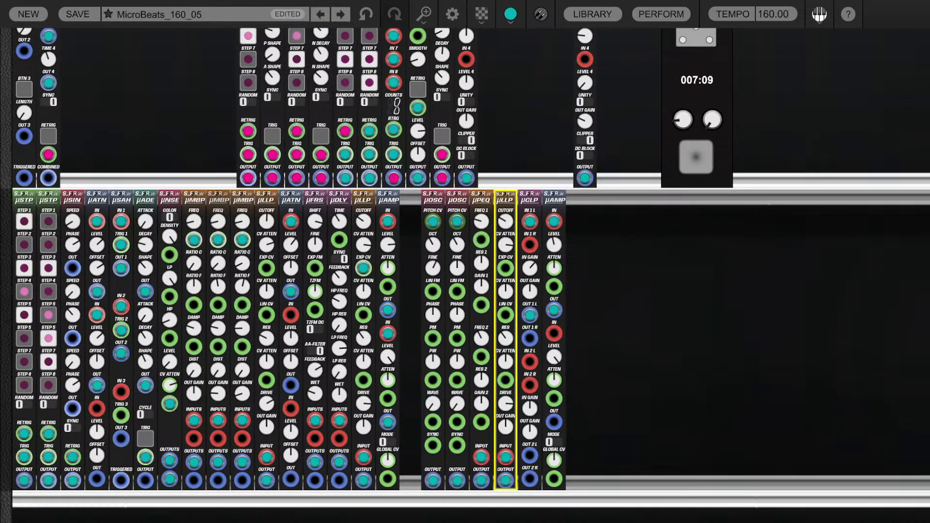
Duplicate the sine LFO and attenuator before the new ladder filter, and route the LFO through the attenuator into the filter's exponential CV
left_click_drag(73, 200, 506, 202)
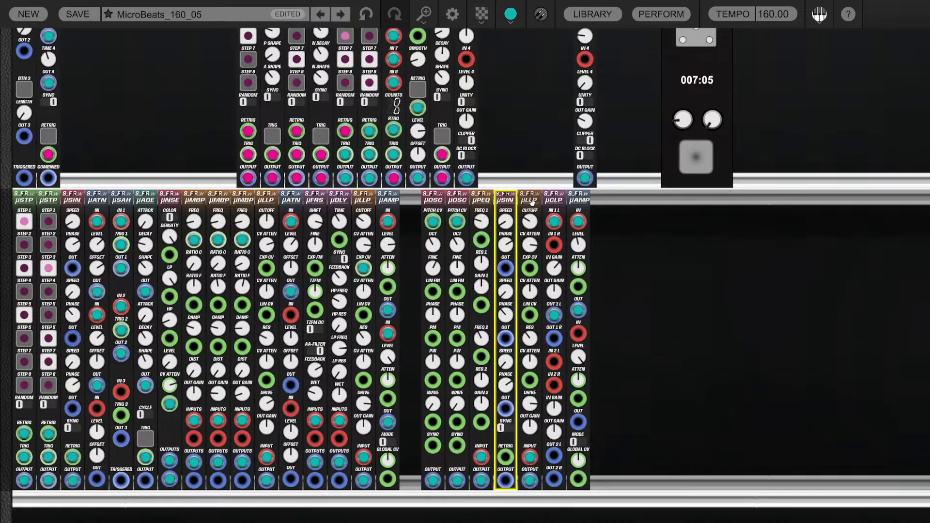
left_click(531, 201)
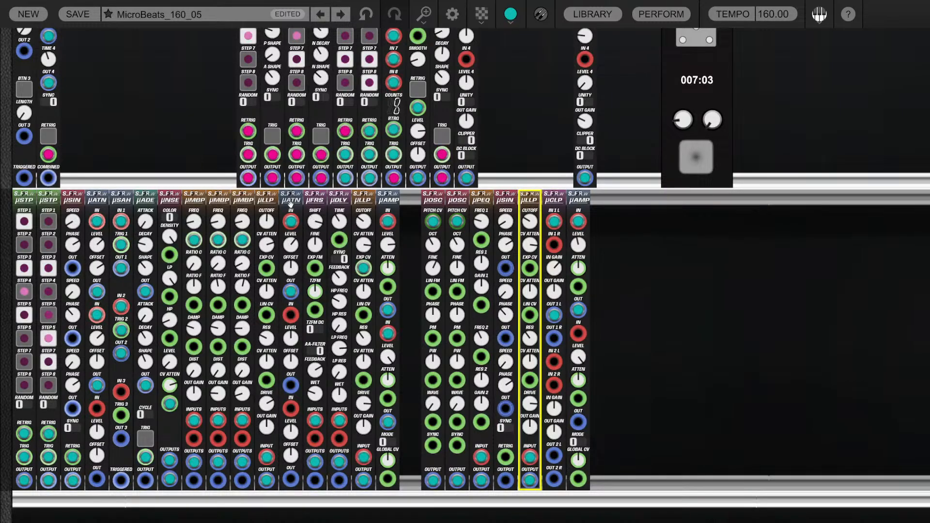
left_click_drag(291, 202, 505, 478)
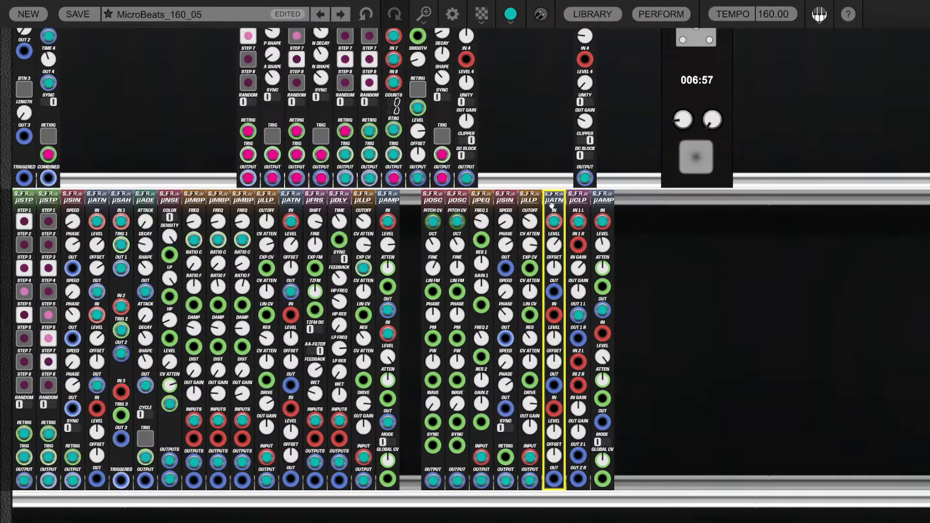
left_click_drag(551, 205, 528, 214)
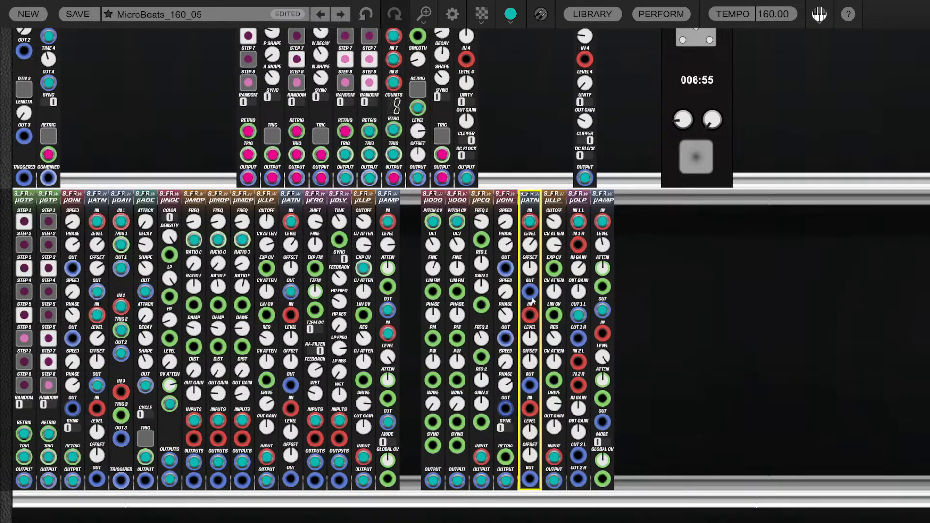
left_click_drag(548, 249, 531, 304)
left_click_drag(528, 273, 528, 266)
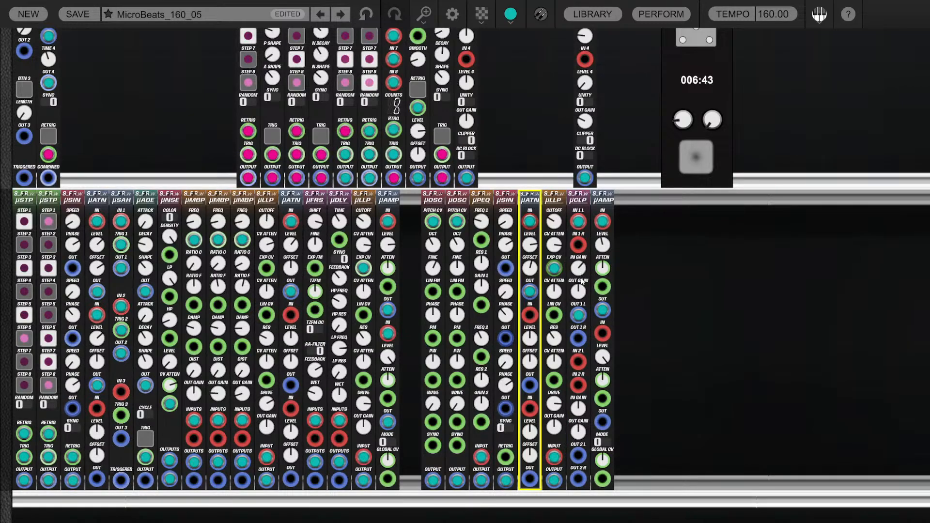
Set the clipper's first output gain to 1.51 in the two-oscillator voice
left_click(583, 267)
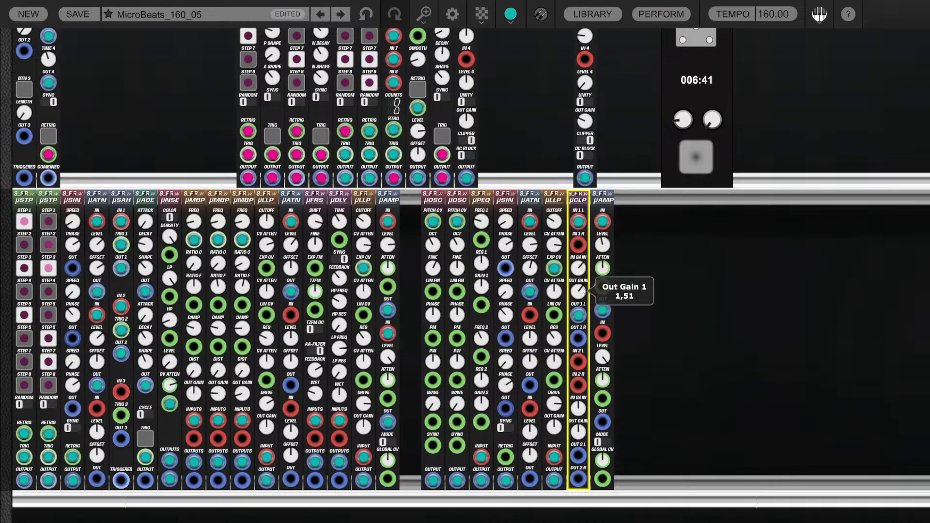
left_click(667, 293)
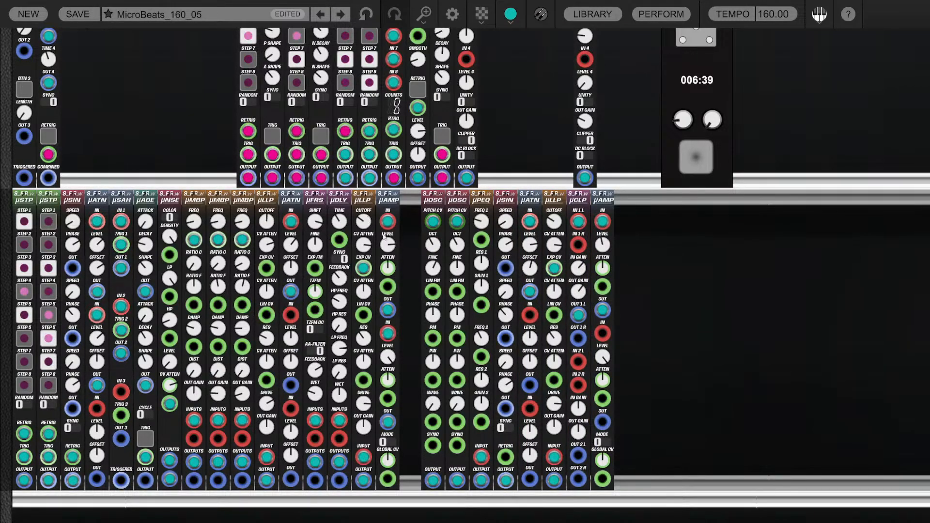
Patch the envelope's first output into the first voice amplifier's first CV input with its attenuator opened, and adjust level 1
left_click_drag(391, 250, 390, 267)
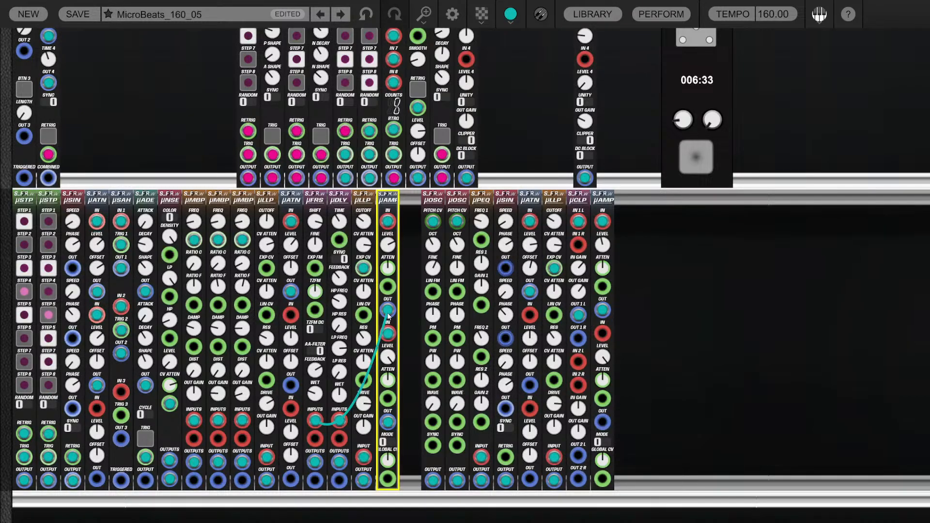
left_click_drag(387, 286, 146, 294)
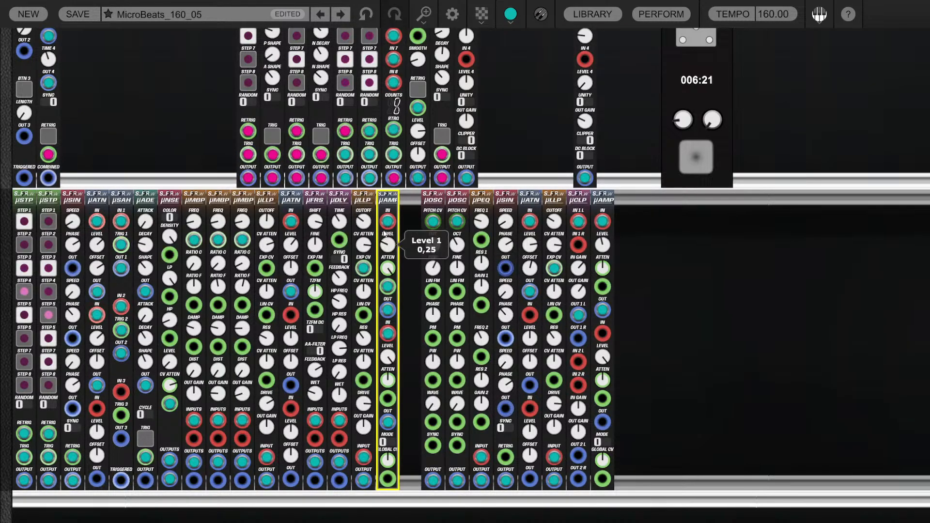
left_click_drag(384, 235, 384, 230)
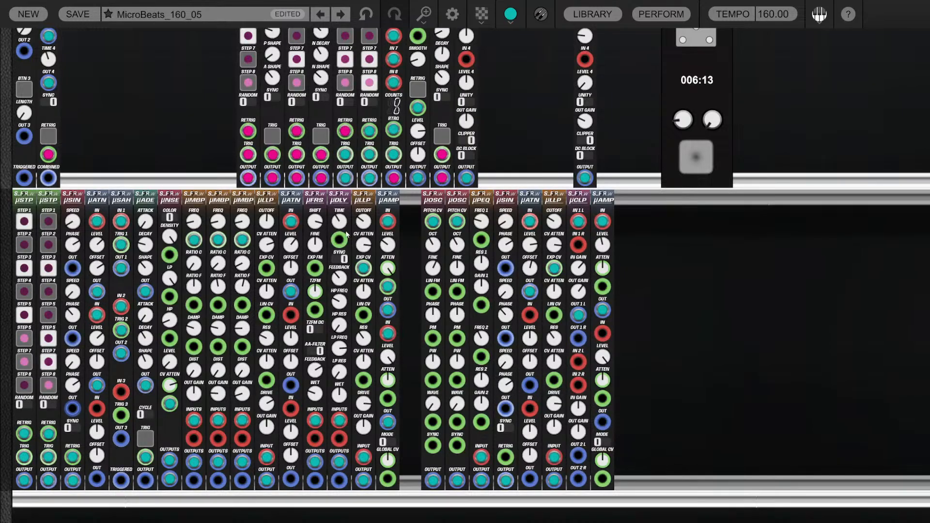
Adjust the cutoff of the ladder filter just before the first voice's amplifier
left_click_drag(362, 221, 363, 225)
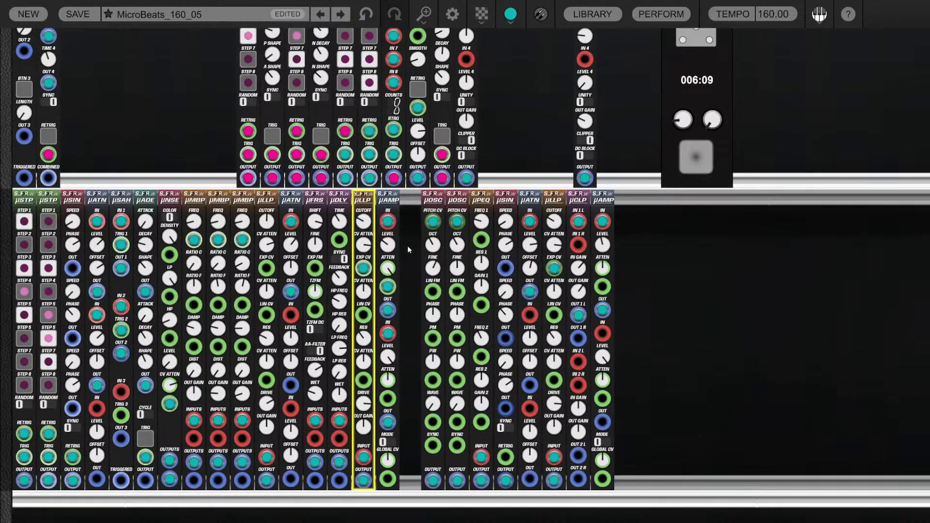
left_click(407, 246)
left_click(366, 226)
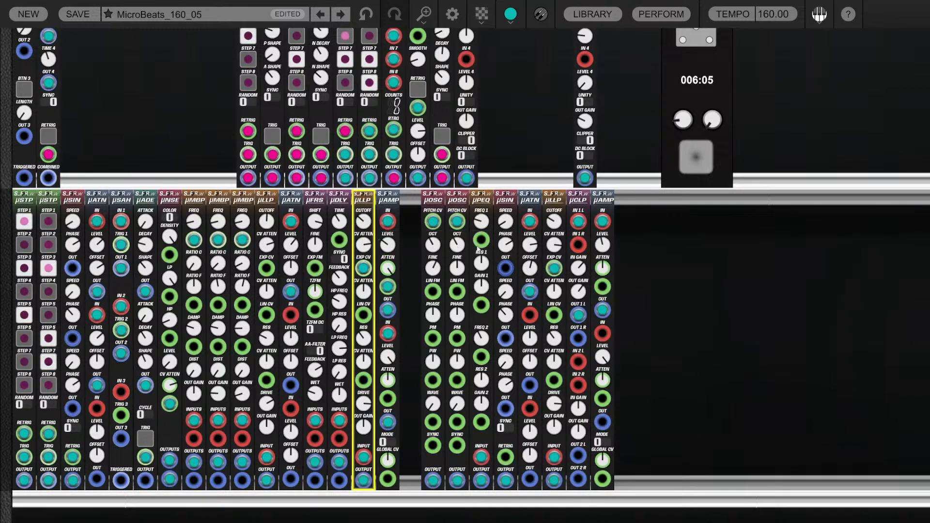
left_click(667, 246)
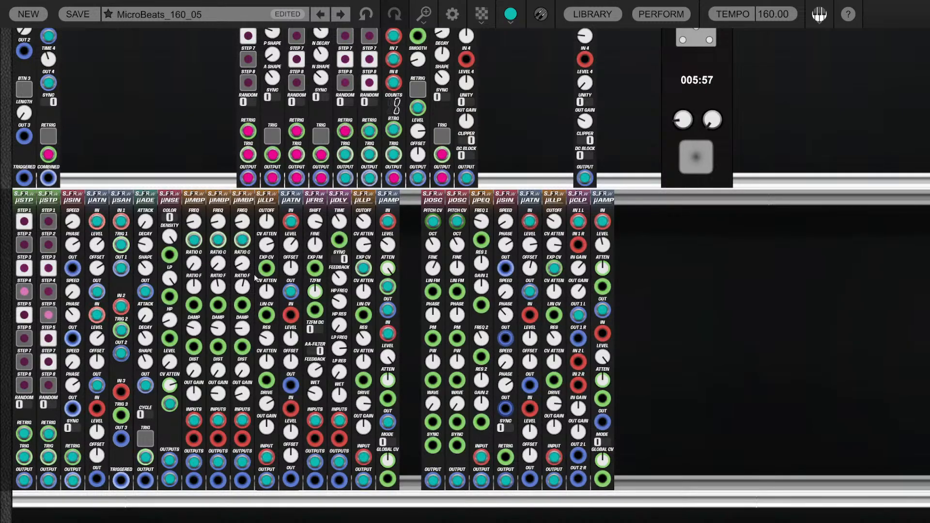
Set the first µMBP filter's damping to 0.00 and the third's coarse ratio to 5.00 with a readjusted output gain
left_click(194, 329)
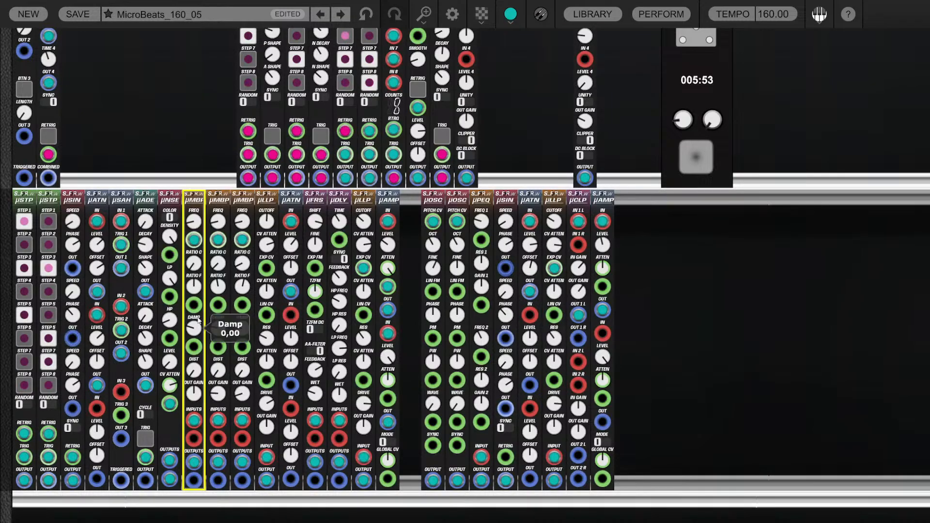
left_click(242, 260)
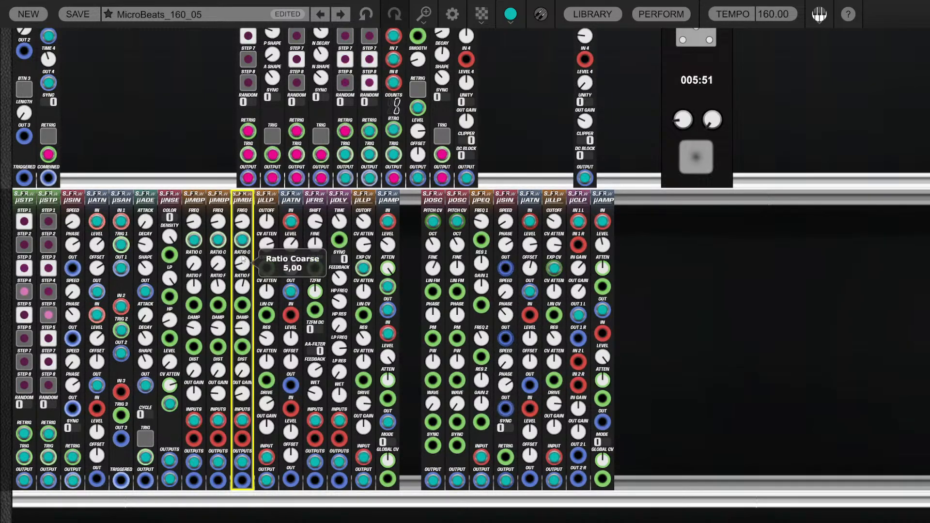
left_click_drag(244, 395, 246, 403)
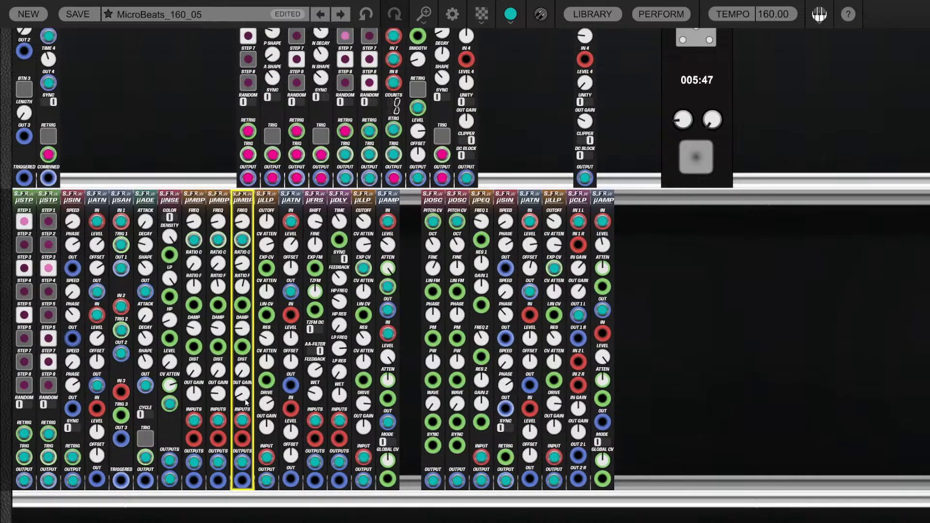
left_click(706, 302)
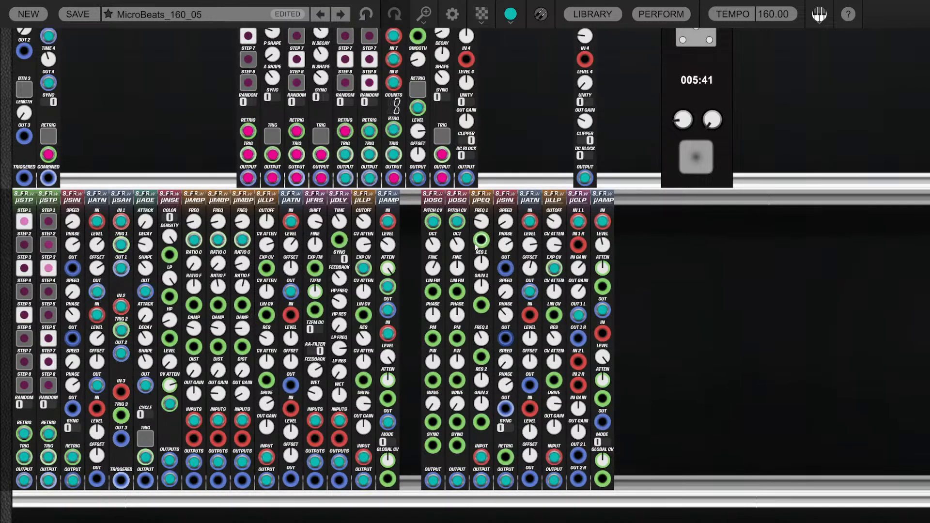
Shift the two-oscillator voice's modules one module width further away from the first voice
left_click_drag(430, 211, 692, 227)
left_click(692, 227)
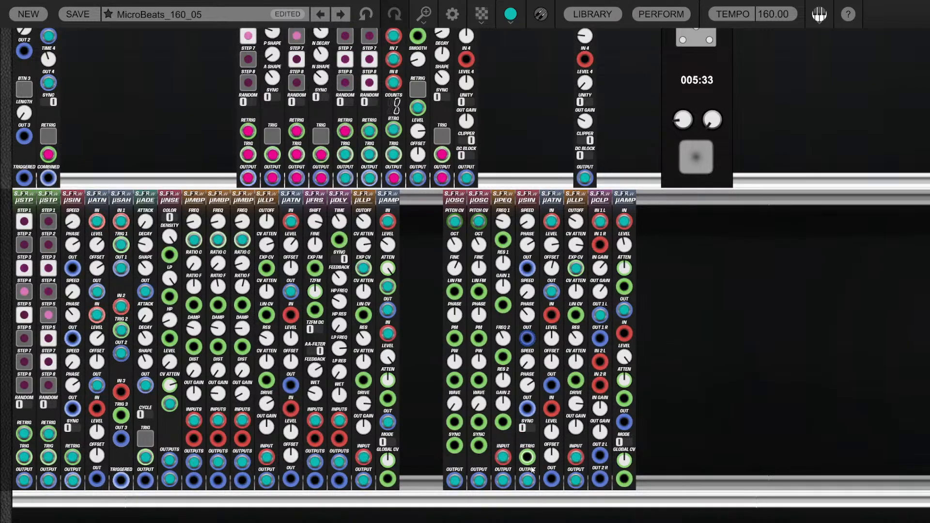
Patch the clock's output 3 into the retrigger input of the two-oscillator voice's sine LFO
left_click_drag(527, 457, 53, 140)
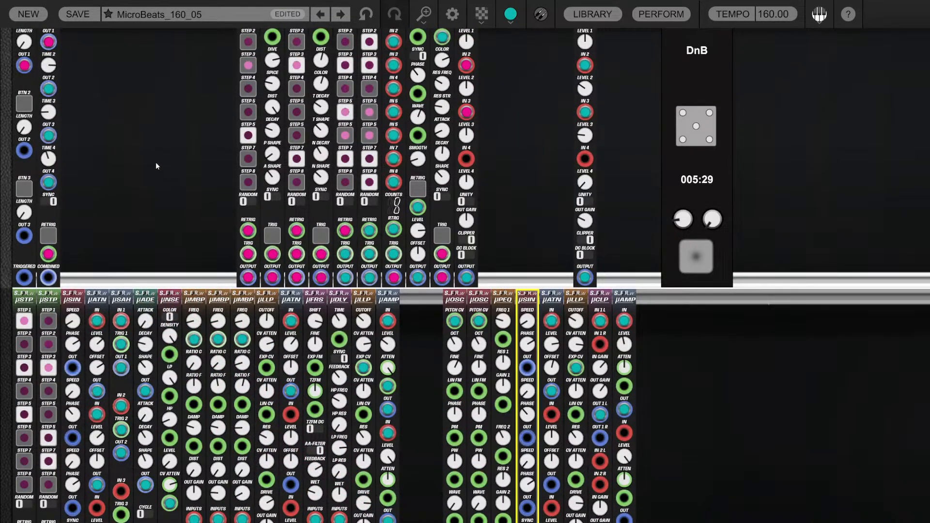
left_click(690, 336)
scroll(690, 335, "down", 3)
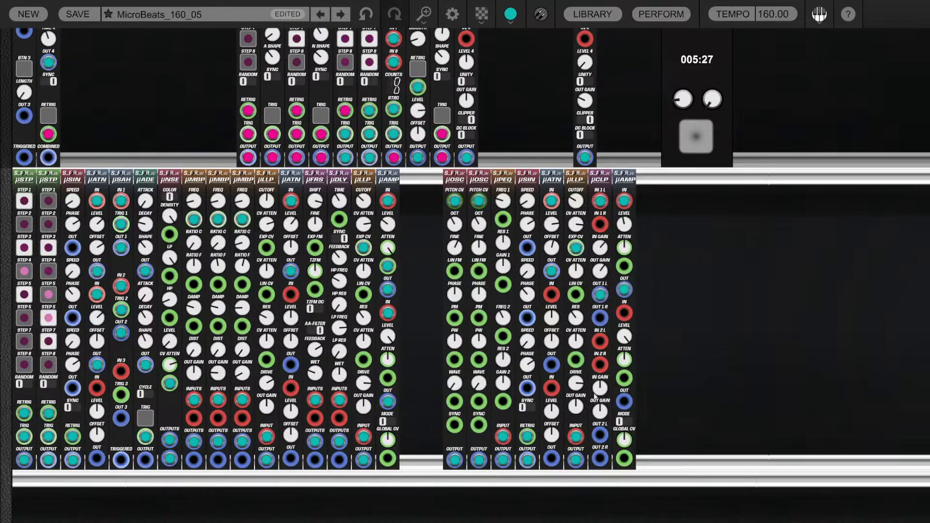
scroll(688, 335, "down", 2)
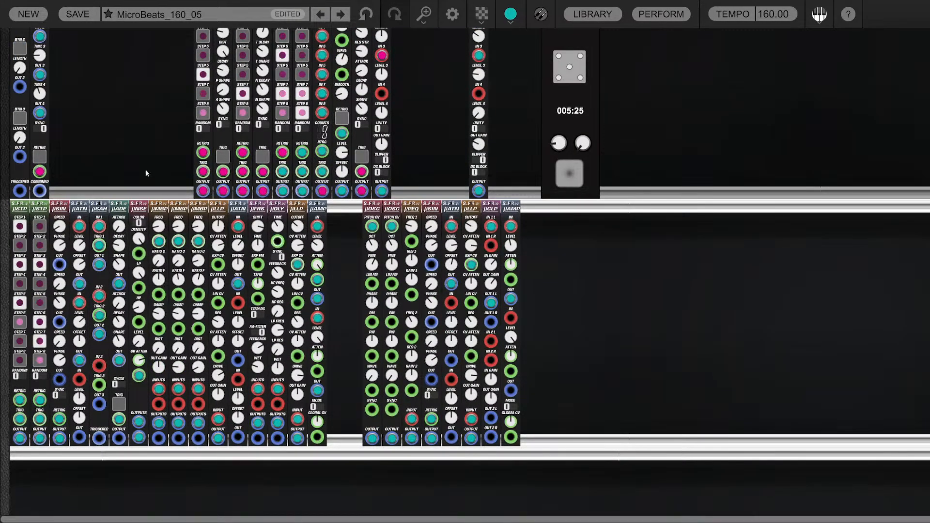
scroll(145, 170, "down", 2)
left_click_drag(16, 43, 50, 184)
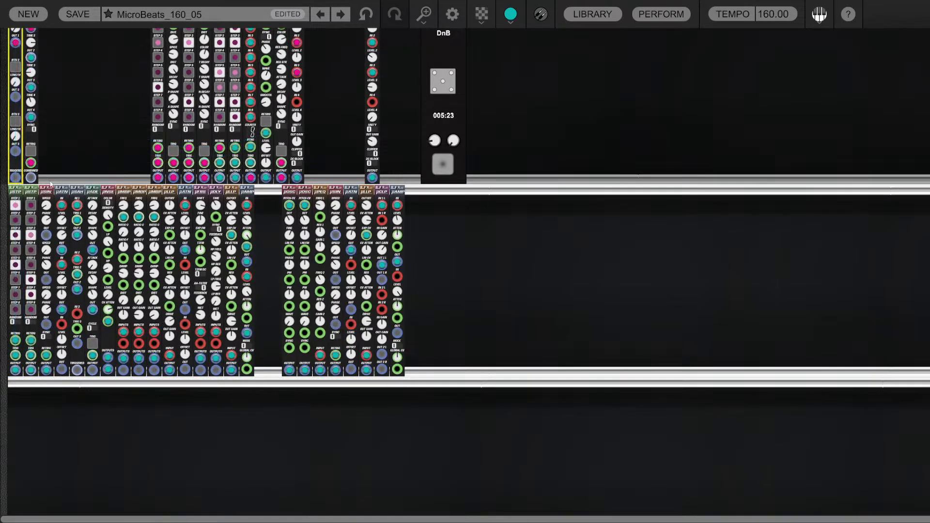
left_click_drag(57, 346, 46, 356)
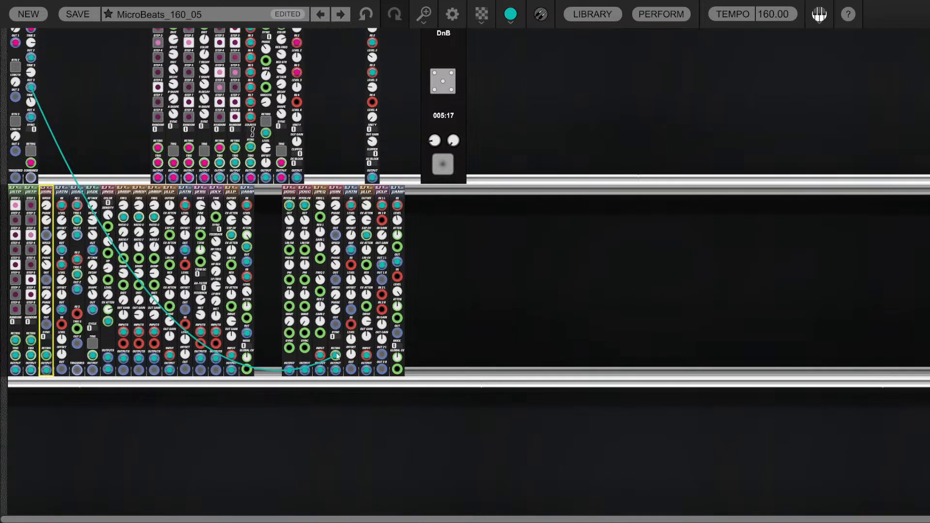
left_click(336, 356)
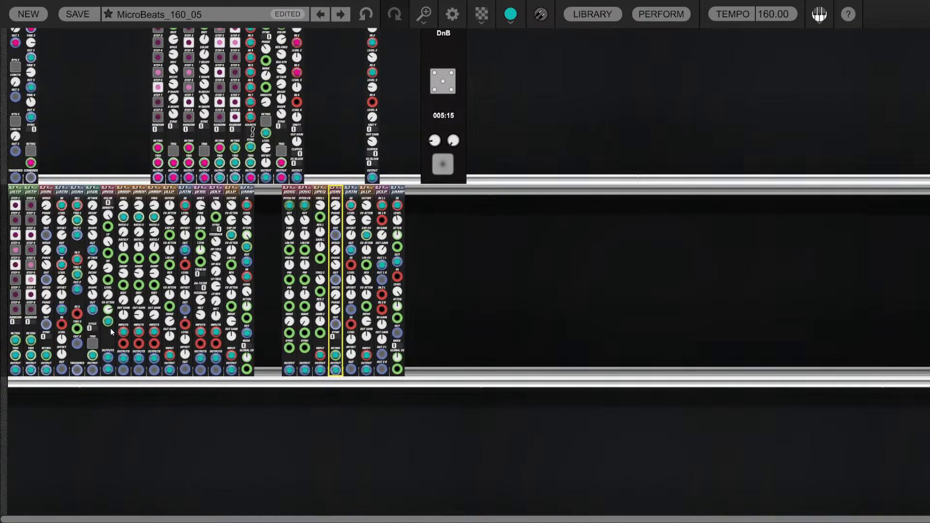
Duplicate the first voice's noise module and place the copy between the second voice's ladder filter and clipper
left_click(109, 189)
left_click_drag(273, 213, 356, 209)
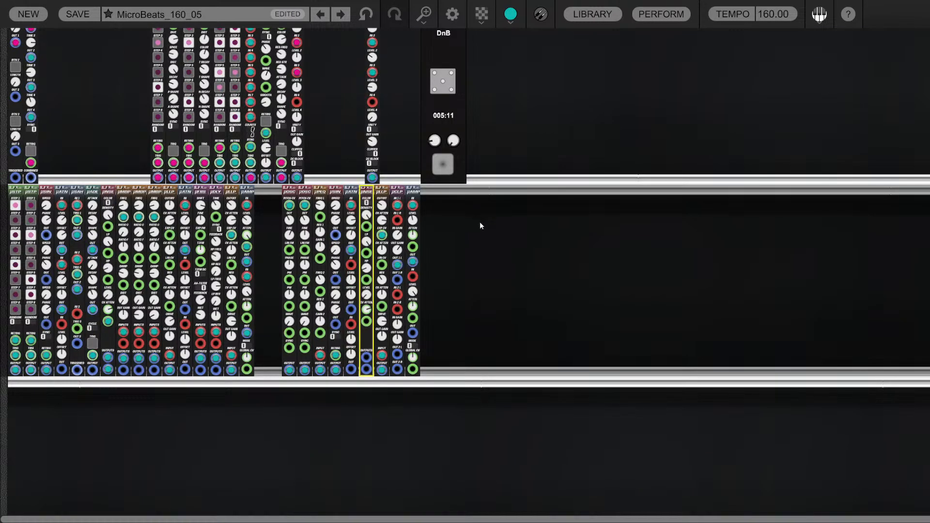
scroll(480, 222, "up", 3)
scroll(567, 242, "up", 1)
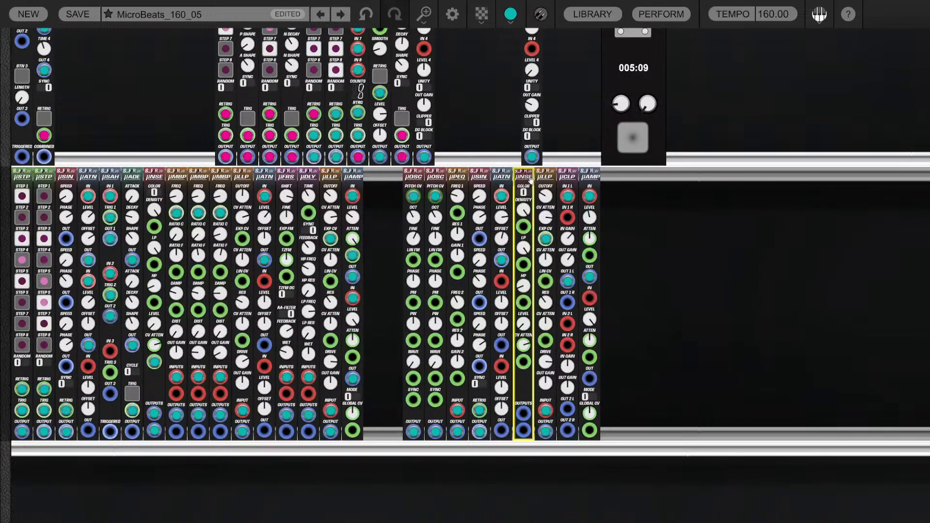
left_click_drag(519, 173, 559, 179)
left_click_drag(680, 198, 583, 177)
left_click(637, 227)
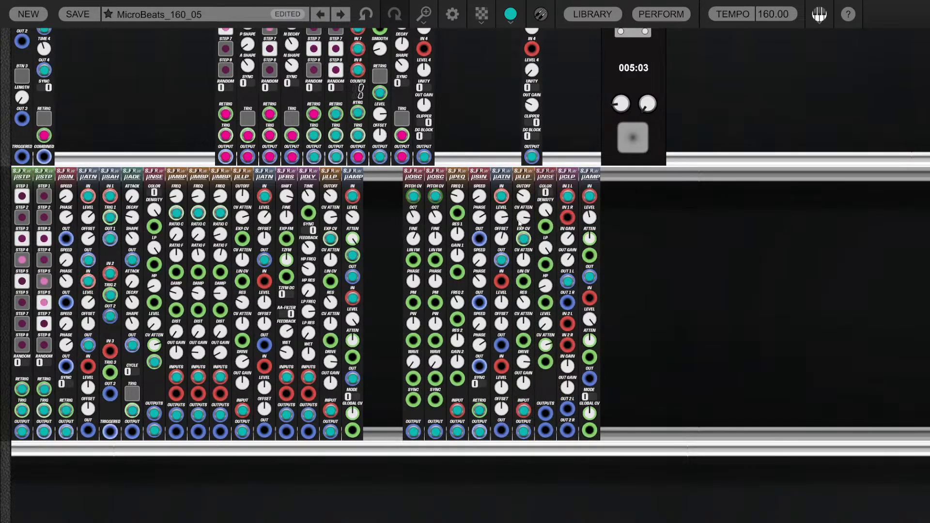
Patch the new noise module's first output into the clipper's input 1 L and set the noise level to 0.04
left_click(541, 174)
left_click_drag(546, 413, 570, 202)
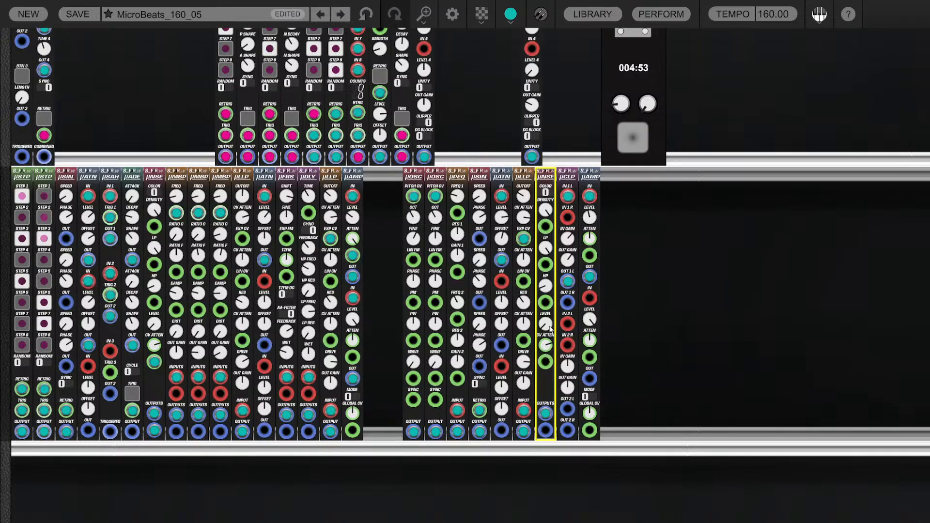
left_click_drag(549, 326, 549, 333)
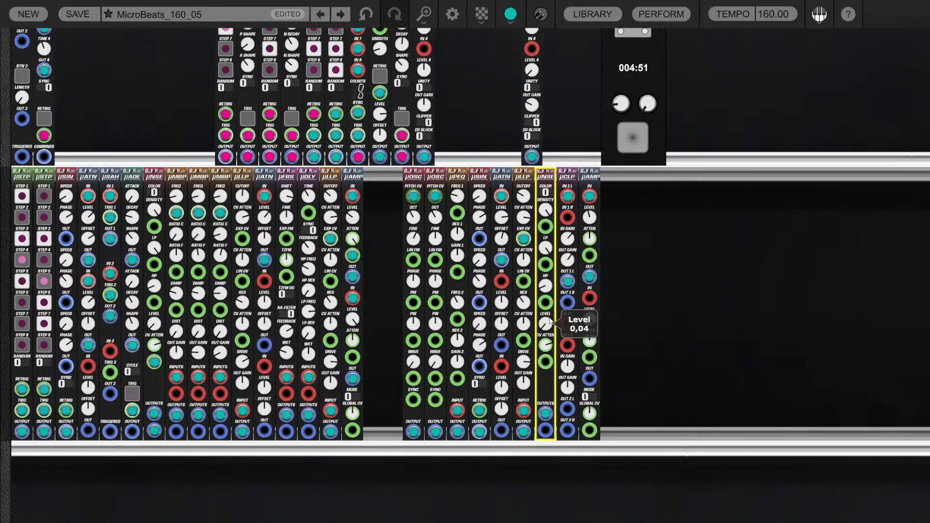
Shape the noise with its highpass and density, a lowpass of about 7041 and a level of 0.11
left_click_drag(547, 286, 548, 318)
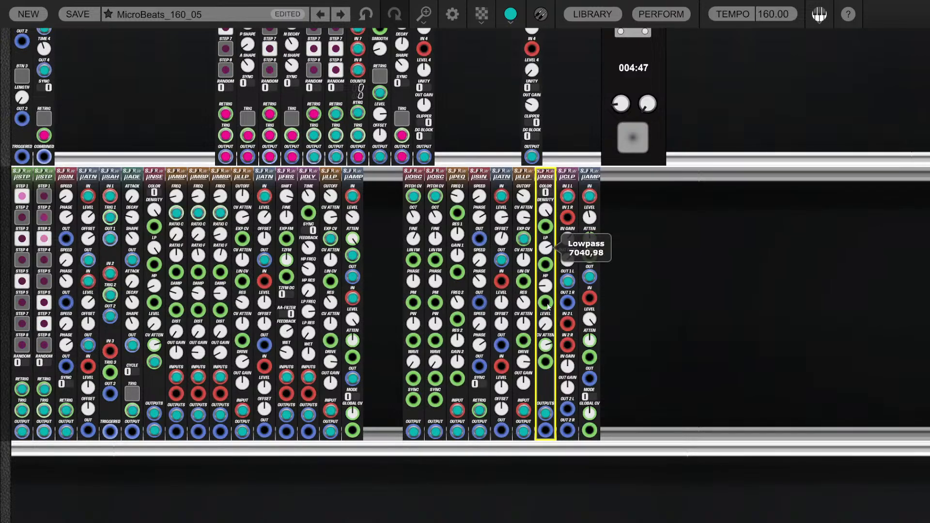
left_click_drag(545, 216, 544, 275)
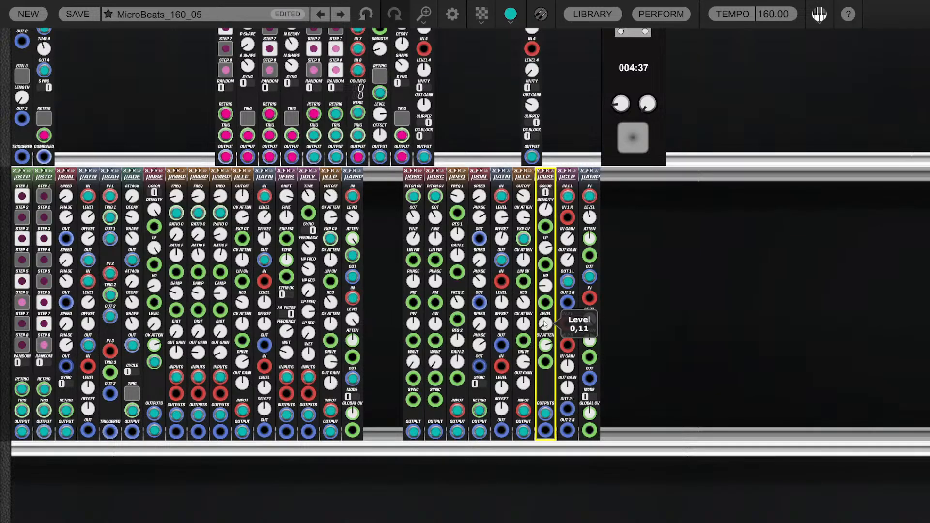
Patch the sine LFO's third output into the noise module's level CV input and set its attenuverter to 0.24
left_click_drag(545, 364, 484, 246)
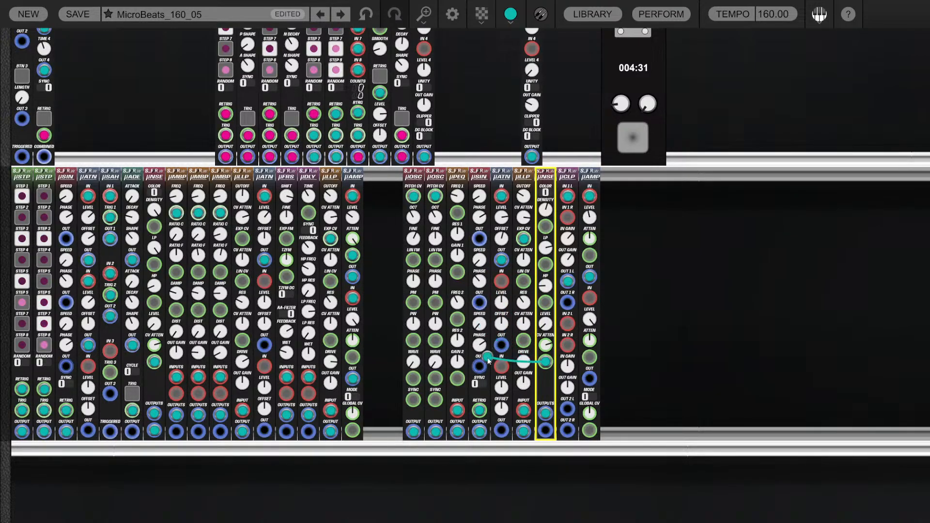
left_click_drag(484, 370, 543, 379)
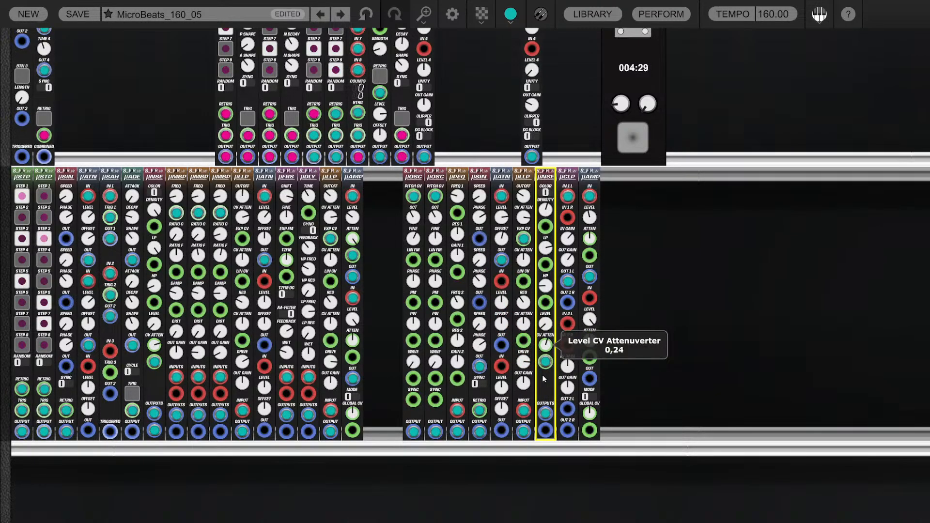
Rebalance the noise level at about 0.08 against its CV attenuverter and readjust the noise density
mouse_move(544, 326)
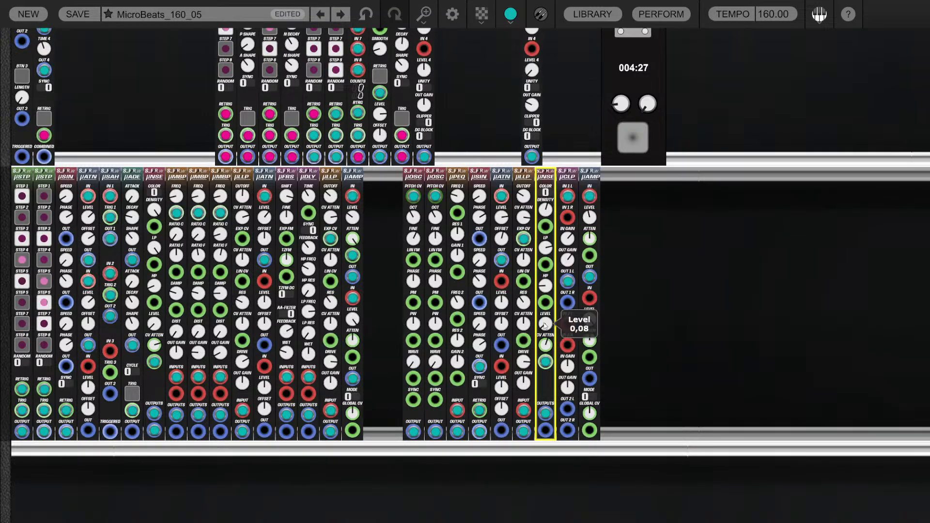
left_click_drag(545, 344, 545, 355)
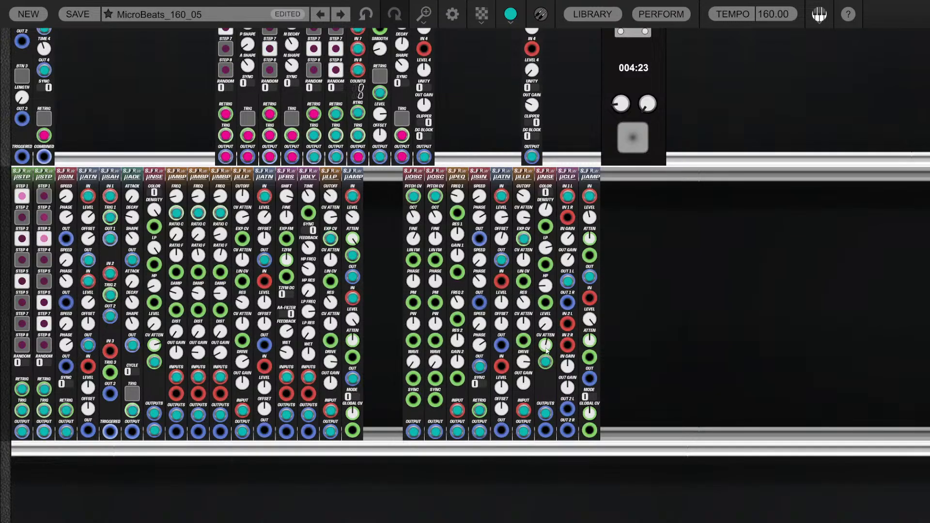
mouse_move(546, 327)
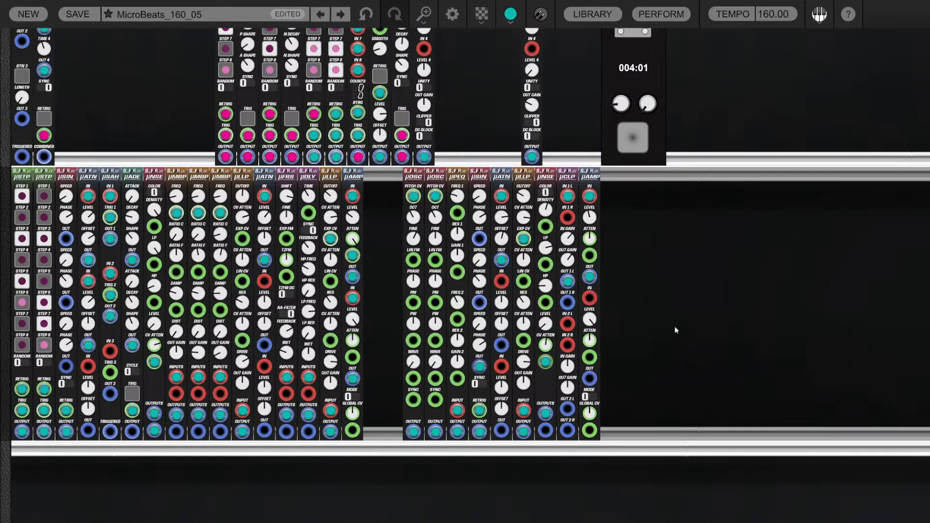
left_click_drag(546, 211, 547, 227)
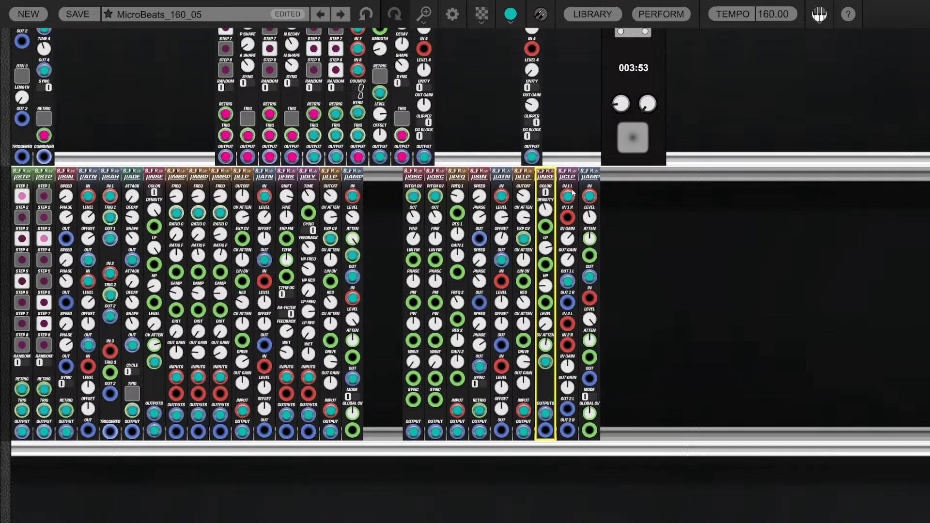
Route the noise module's second output into the ladder filter's input and its first output into the clipper's input 1 L
left_click_drag(571, 194, 524, 410)
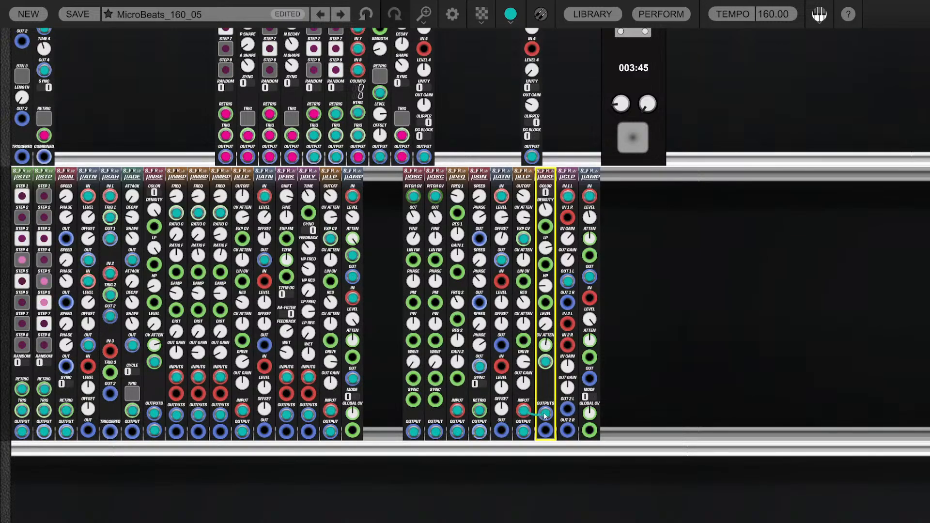
mouse_move(545, 416)
left_mouse_down()
mouse_move(549, 399)
mouse_move(546, 431)
left_mouse_up()
left_click_drag(546, 414, 568, 196)
left_click(677, 248)
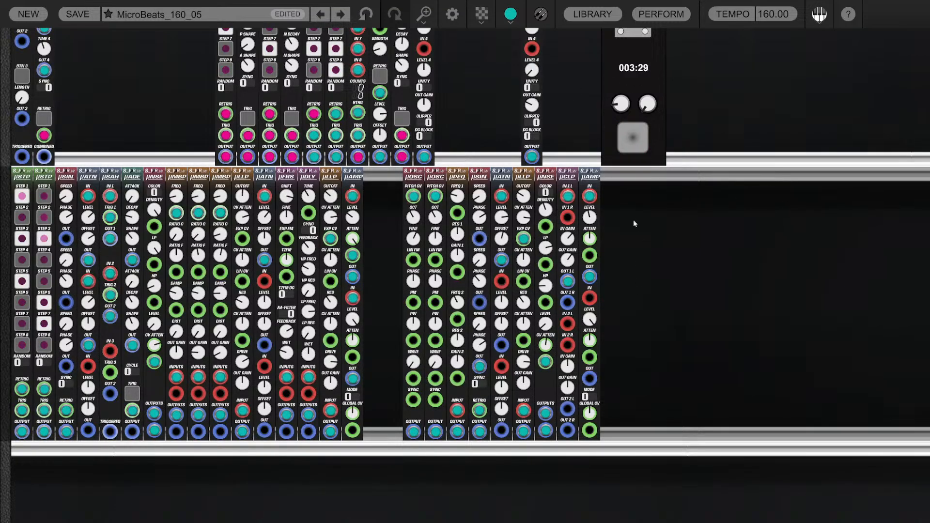
left_click(592, 14)
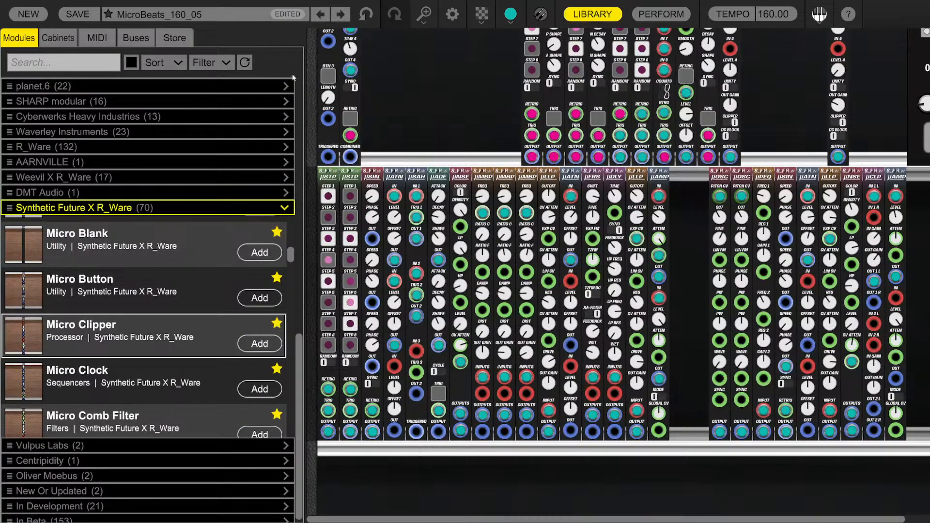
scroll(104, 304, "down", 4)
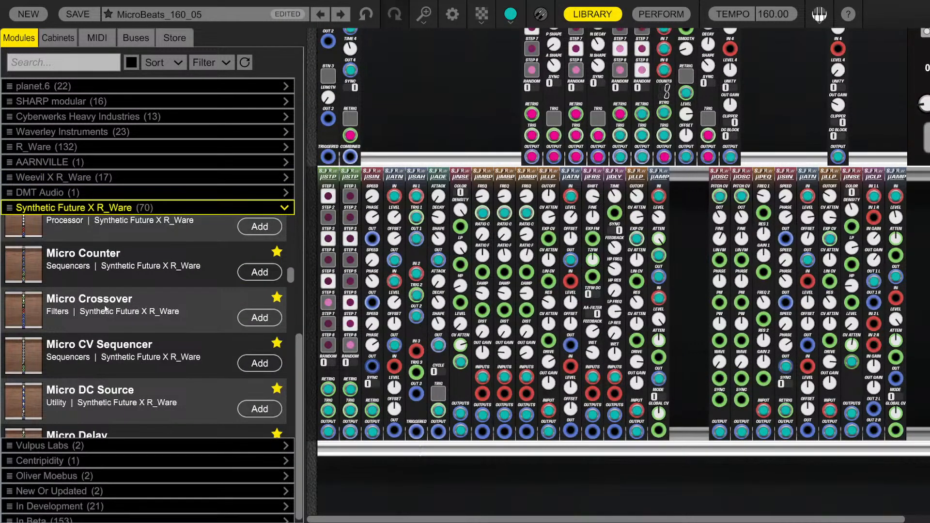
scroll(107, 308, "down", 3)
scroll(110, 315, "up", 7)
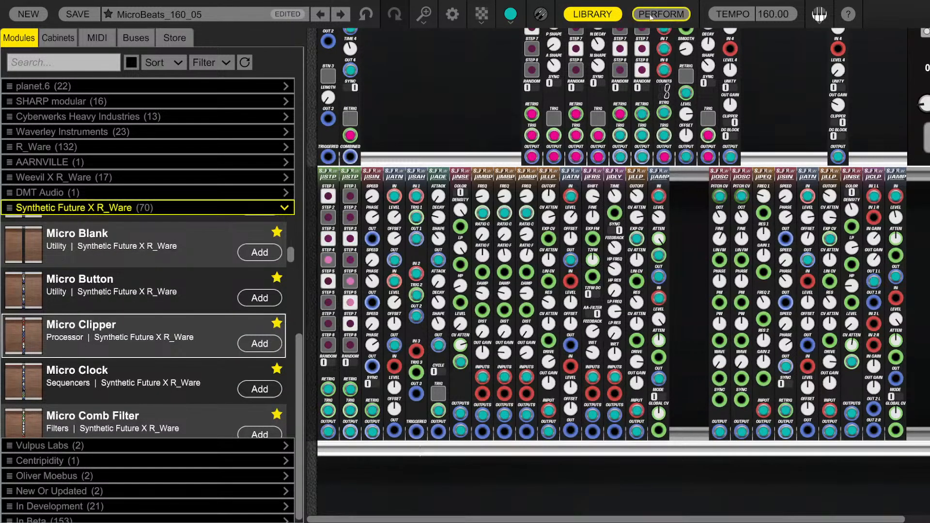
left_click(619, 14)
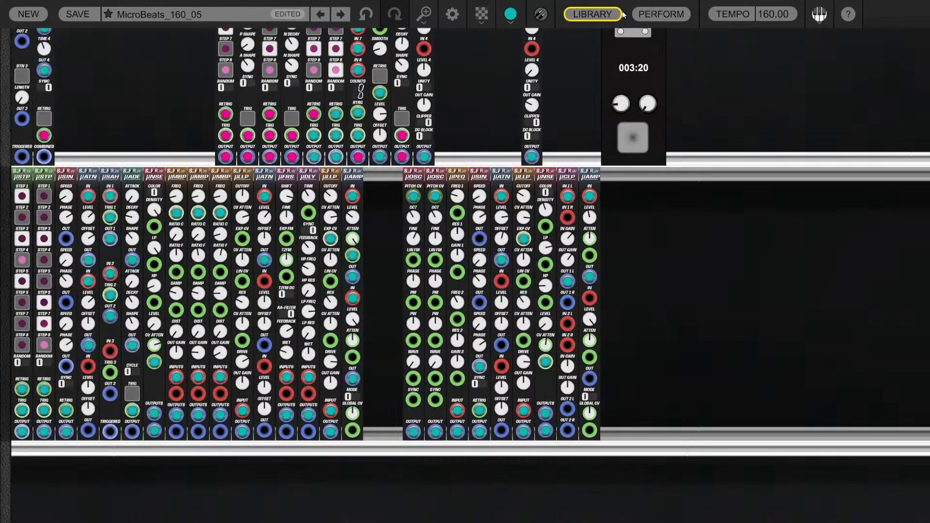
Add three copies of the Micro oscillator after the existing voice's amplifier and line them up side by side
left_click(413, 178)
key("ctrl+v")
left_click(629, 177)
key("ctrl+v")
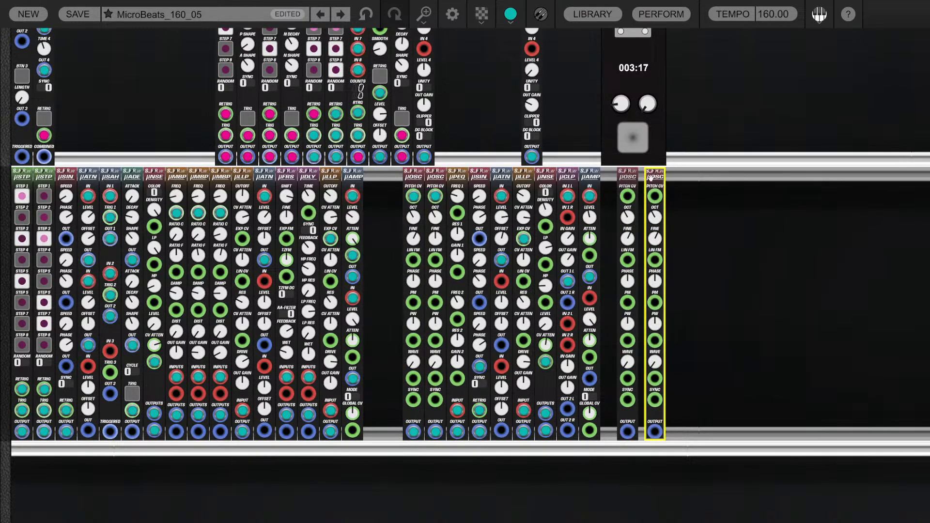
left_click(651, 176)
key("ctrl+v")
left_click(649, 180)
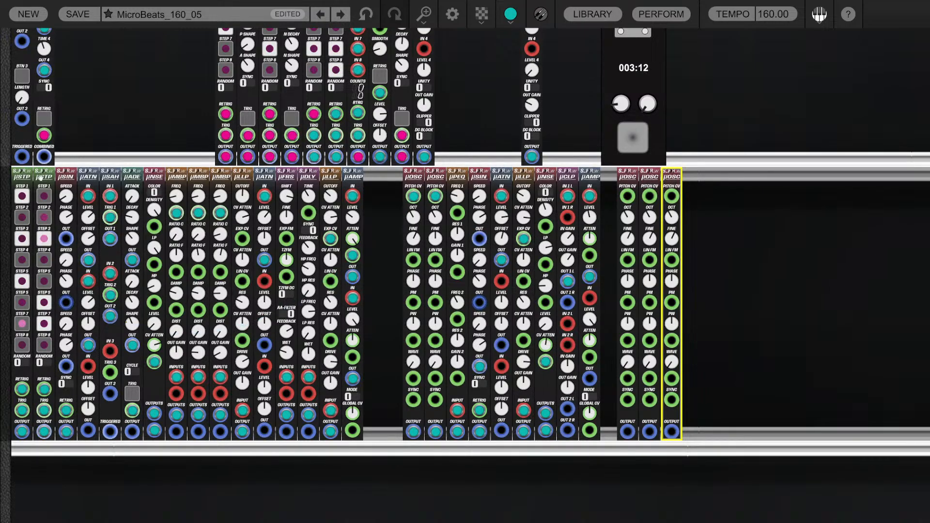
Place a copy of the AD envelope before the three new oscillators and a copy of the amplifier after them
left_click(132, 175)
left_click_drag(132, 176, 648, 175)
left_click(662, 175)
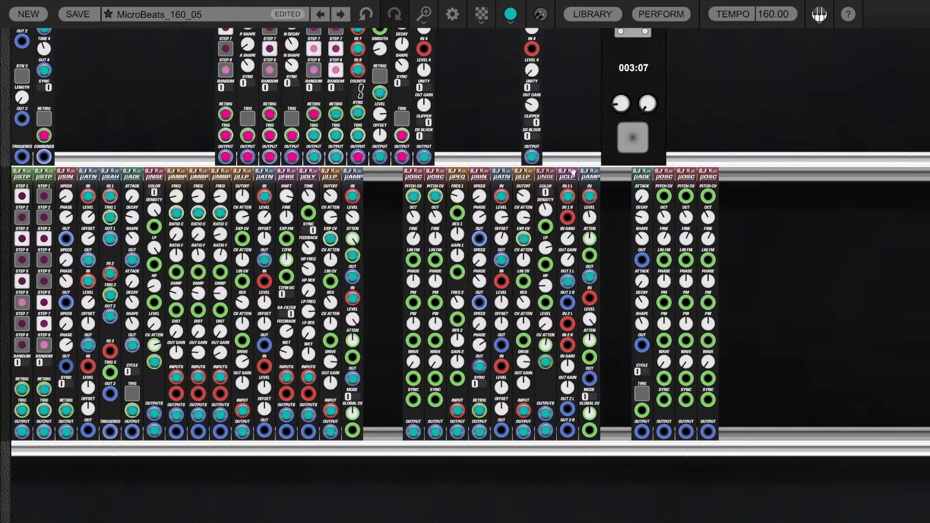
left_click(589, 173)
left_click_drag(589, 173, 730, 174)
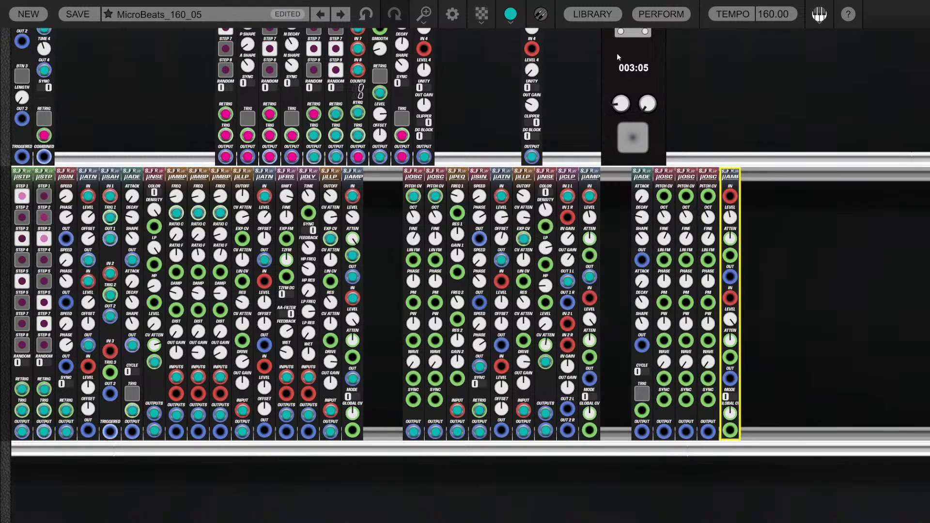
Add a Micro Diffuse module from the Synthetic Future X R_Ware collection between the third new oscillator and the amplifier
left_click(591, 20)
scroll(155, 245, "up", 5)
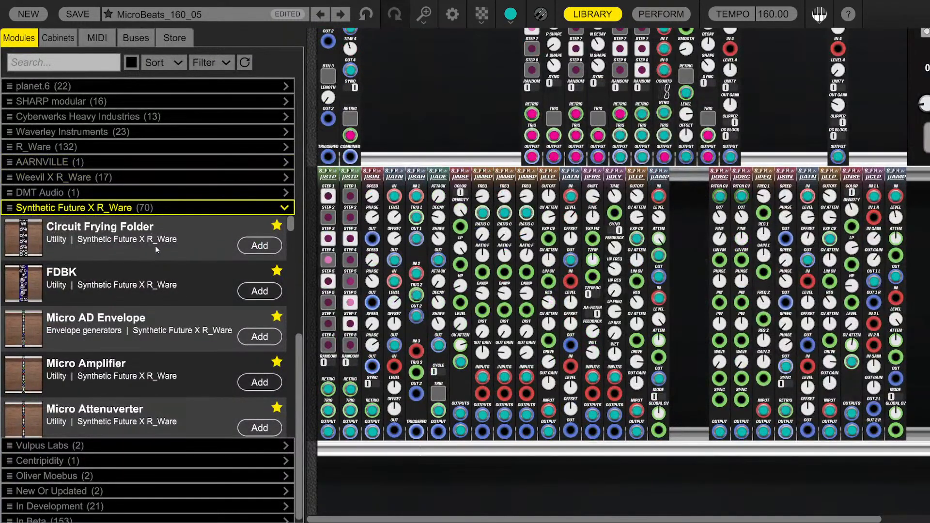
scroll(126, 317, "down", 12)
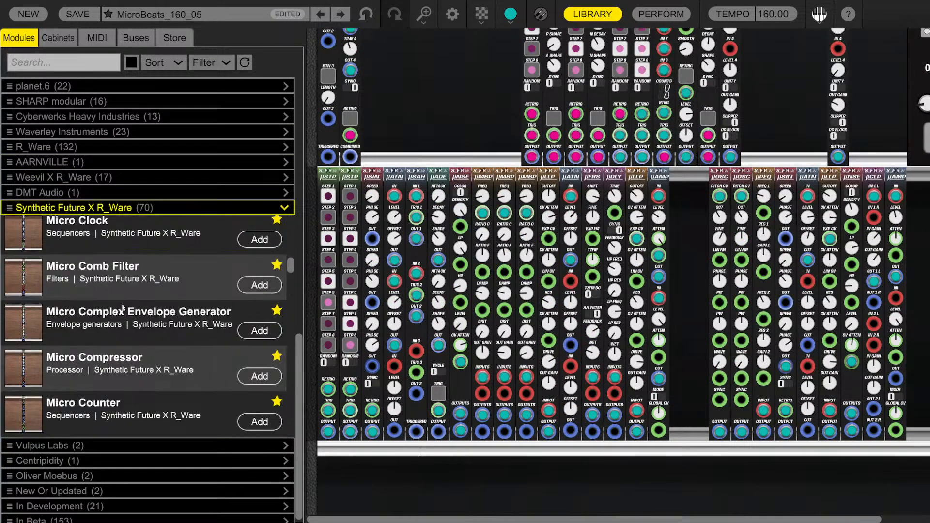
scroll(110, 320, "down", 3)
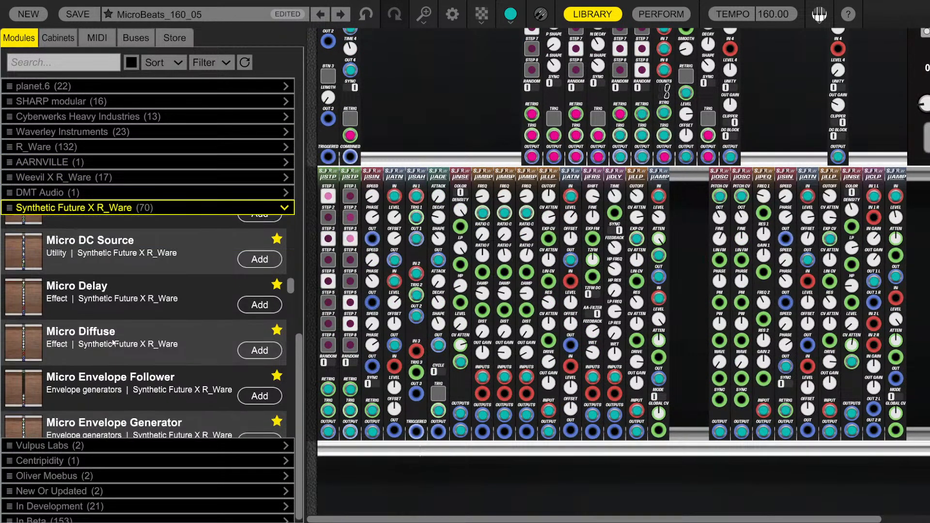
left_click_drag(72, 343, 920, 182)
left_click(592, 14)
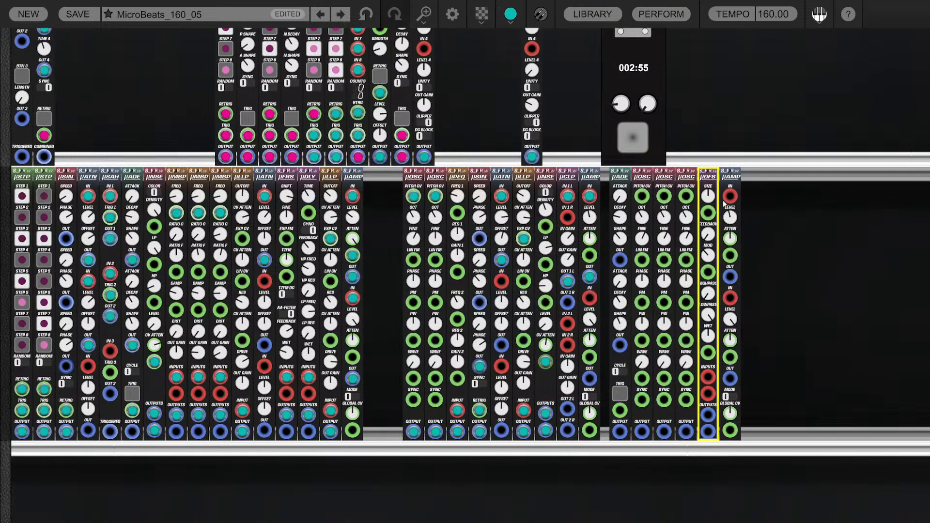
Move the new amplifier ahead of the Diffuse module and insert a copy of the clipper directly before the amplifier
left_click_drag(730, 176, 703, 177)
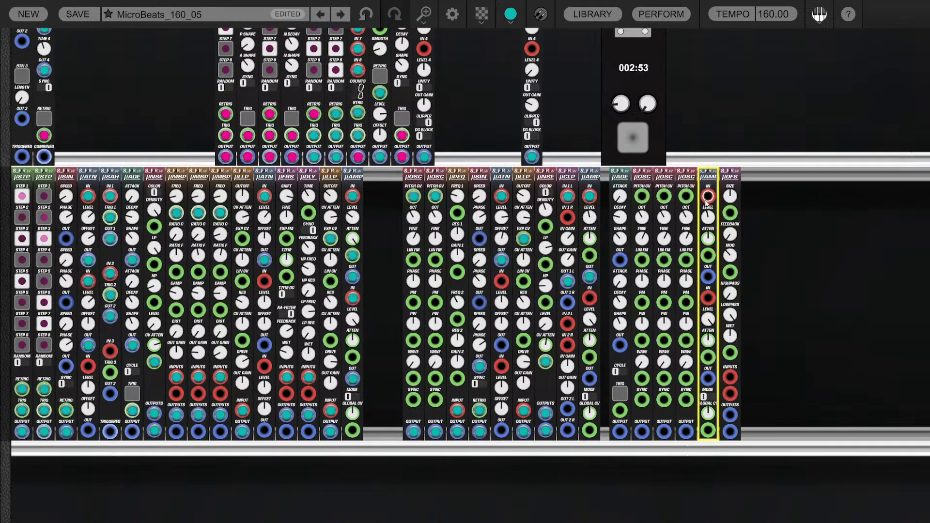
left_click_drag(567, 176, 707, 179)
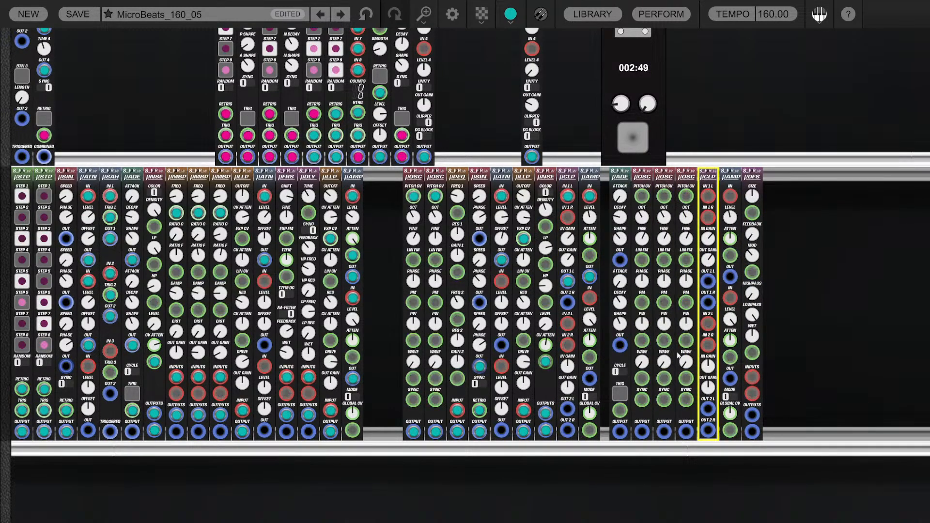
Patch the three oscillators through the clipper's first left channel, the amplifier's first channel and the Diffuse module into the mixer's input 4
left_click(644, 412)
left_click_drag(662, 433, 664, 432)
left_click_drag(663, 431, 686, 432)
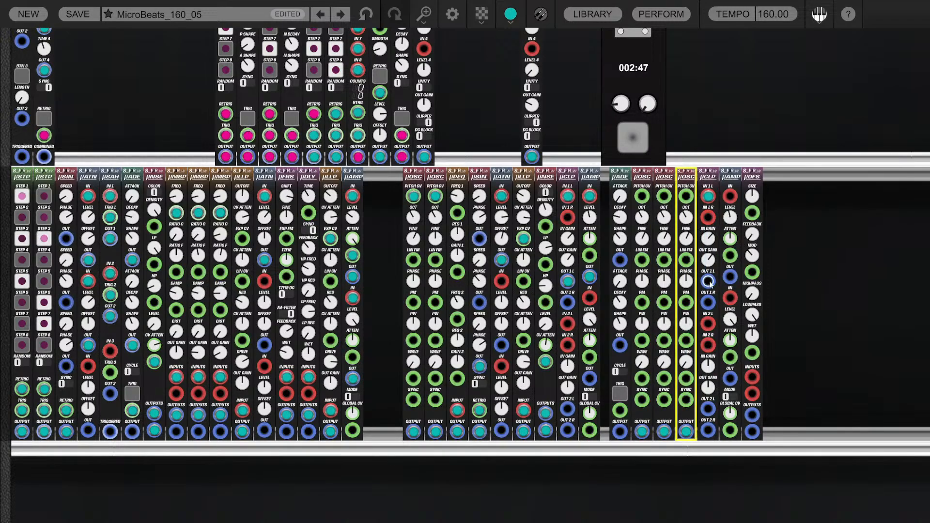
left_click_drag(708, 281, 730, 195)
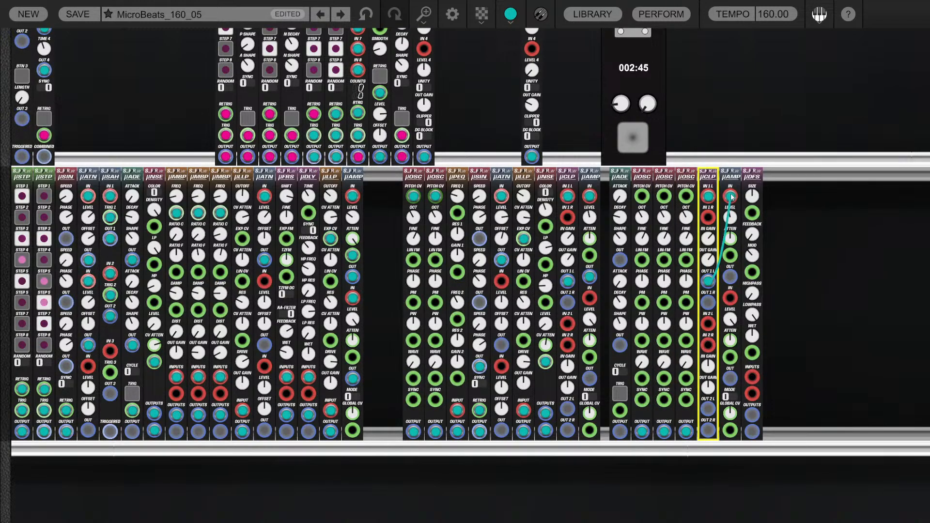
left_click_drag(730, 276, 752, 378)
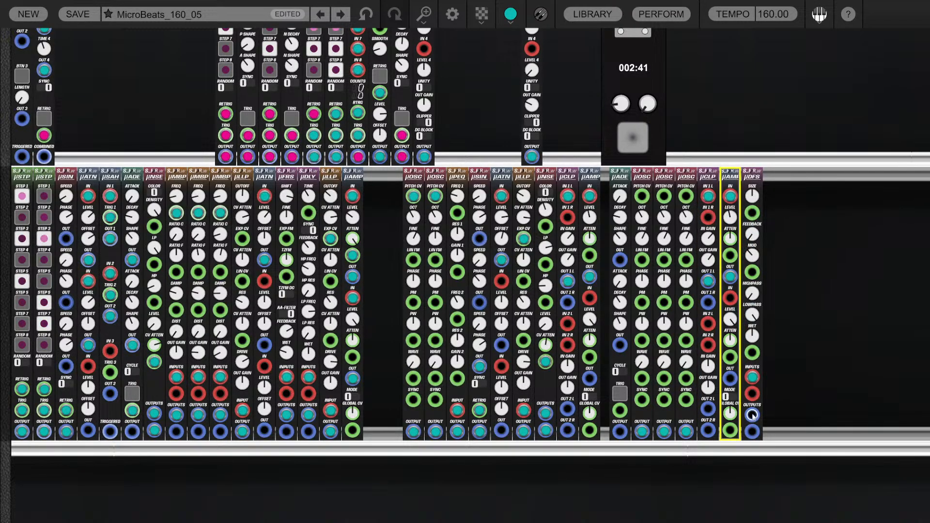
left_click_drag(752, 414, 532, 100)
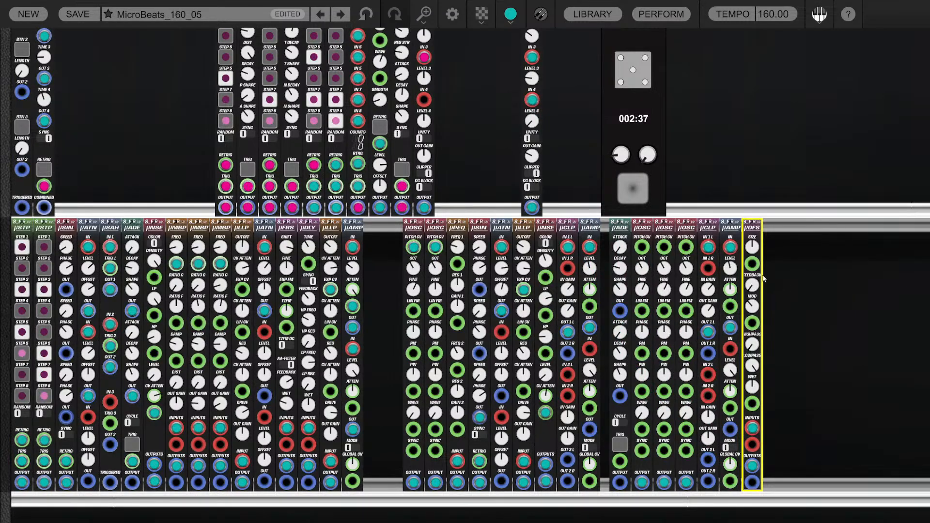
Adjust the Diffuse module's size and the new amplifier's first level
left_click_drag(754, 248, 754, 231)
left_click(730, 268)
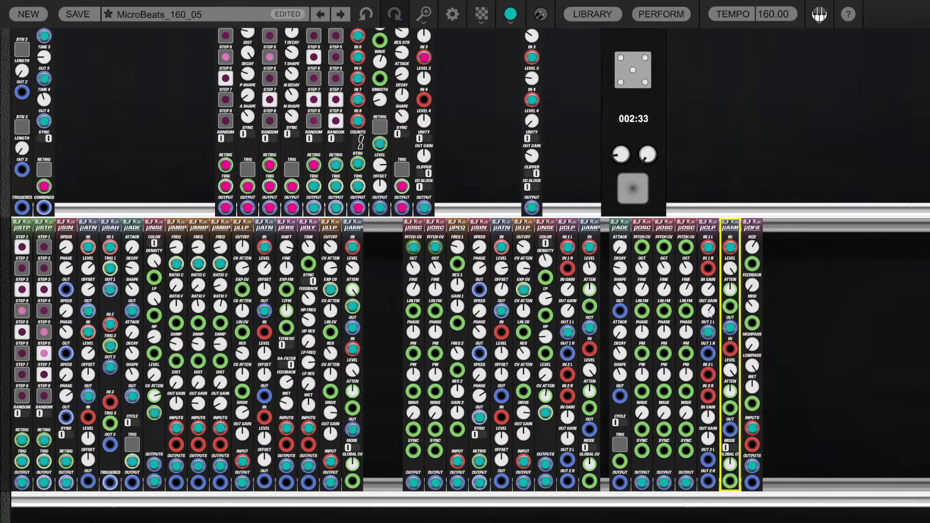
Tune the three new oscillators against each other with their octave and fine controls
left_click(642, 267)
left_click_drag(664, 269, 686, 260)
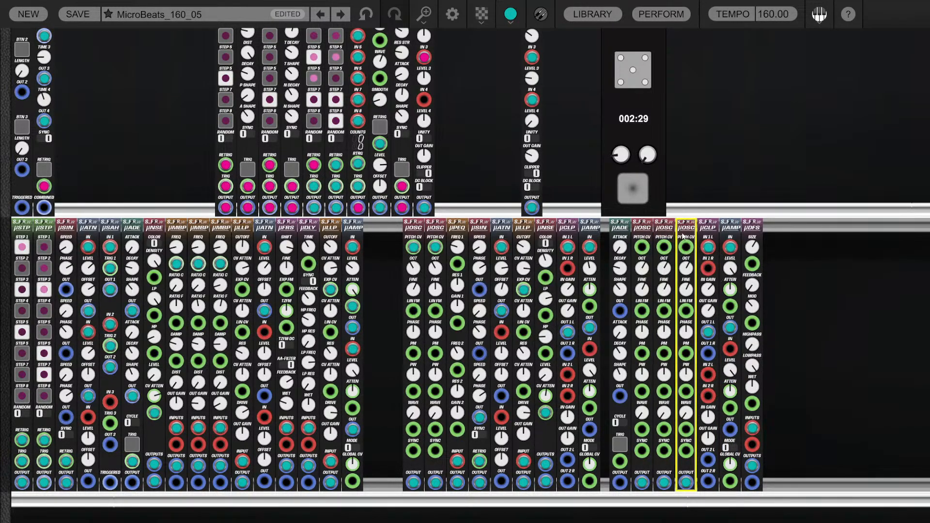
double_click(642, 291)
double_click(664, 291)
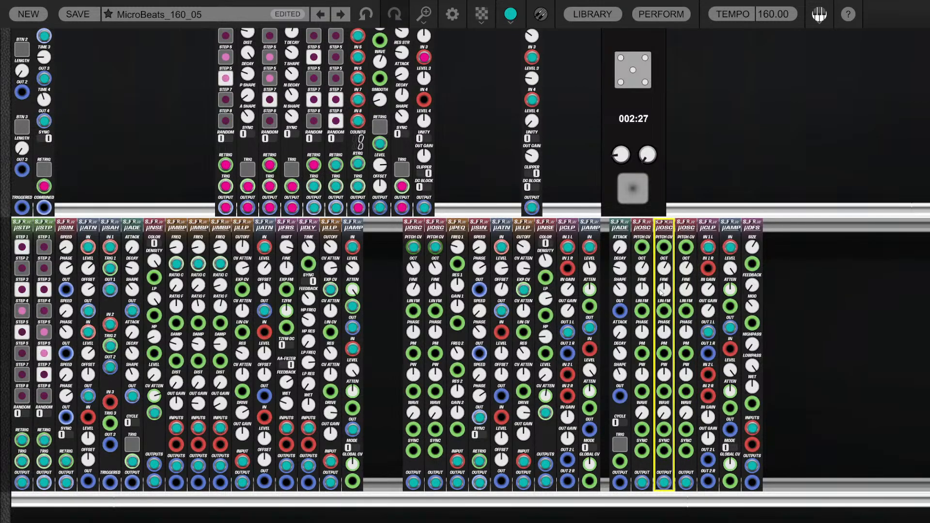
left_click_drag(664, 290, 687, 276)
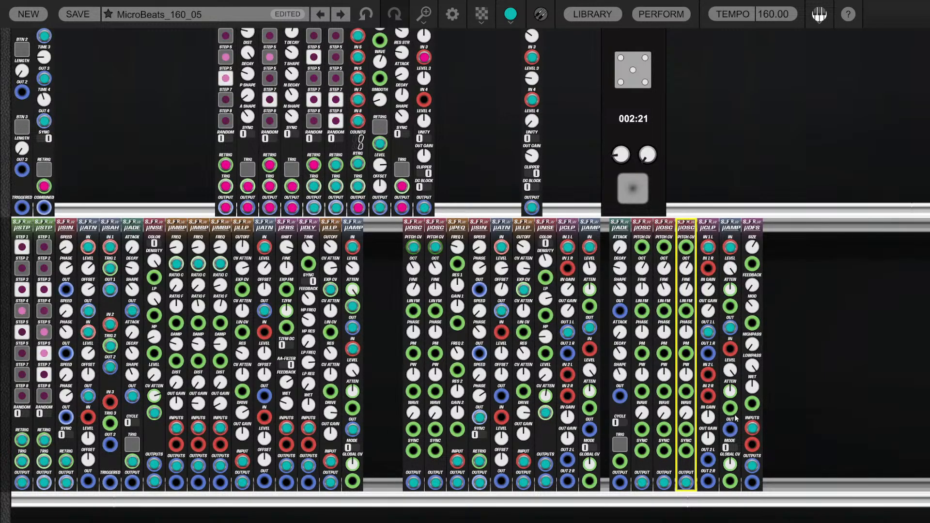
Set the Diffuse module's wet amount to 0.39 and adjust its highpass
left_click_drag(752, 386, 751, 410)
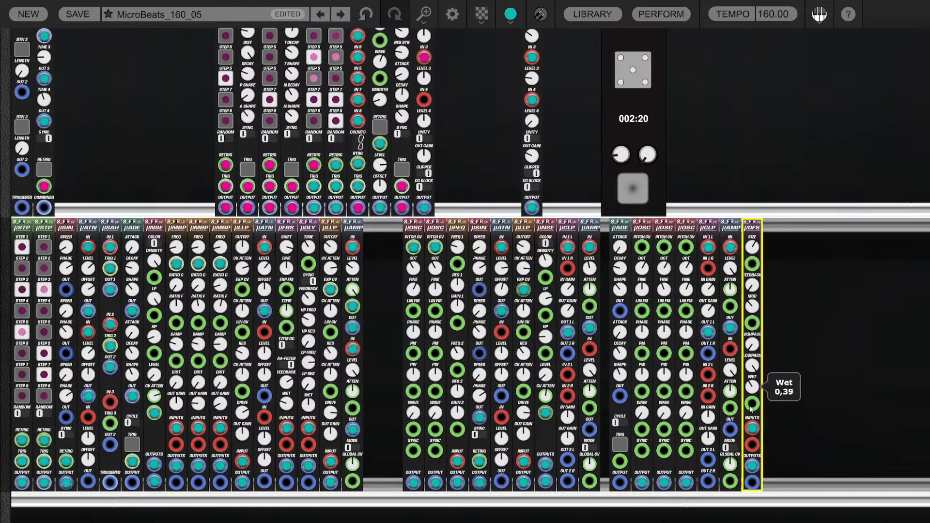
left_click(802, 365)
left_click_drag(751, 345, 751, 164)
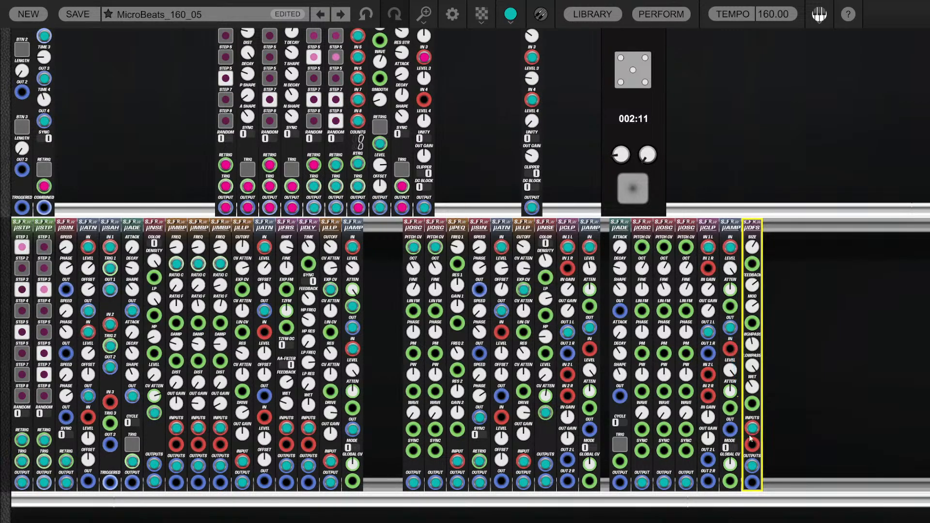
left_click_drag(531, 100, 751, 466)
Patch the new AD envelope's first output into the new amplifier's first level CV input and adjust the envelope's decay
left_click(729, 329)
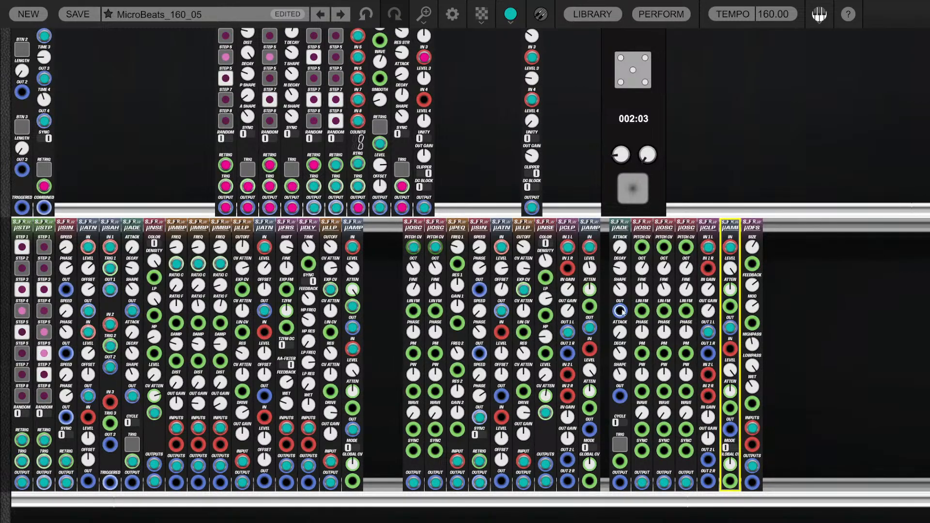
left_click_drag(621, 311, 730, 306)
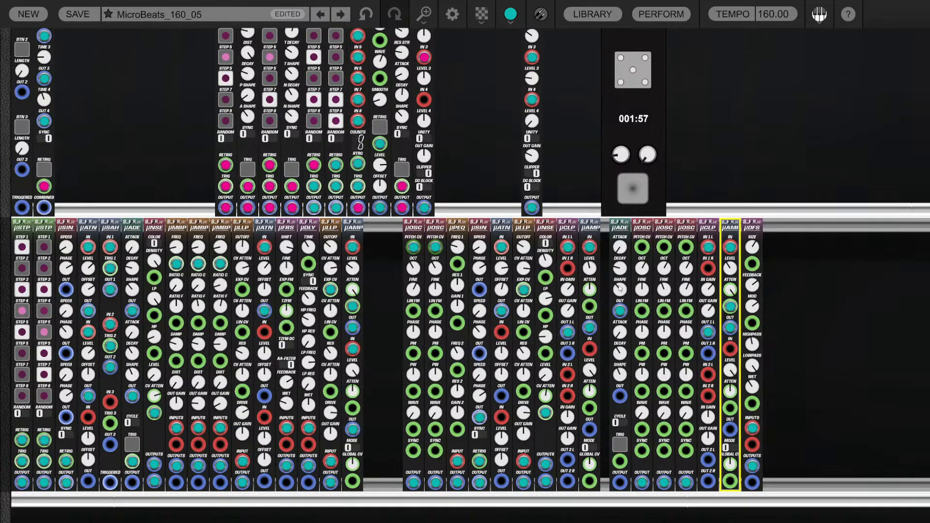
left_click(620, 268)
mouse_move(621, 201)
left_mouse_down()
mouse_move(614, 86)
mouse_move(621, 203)
left_mouse_up()
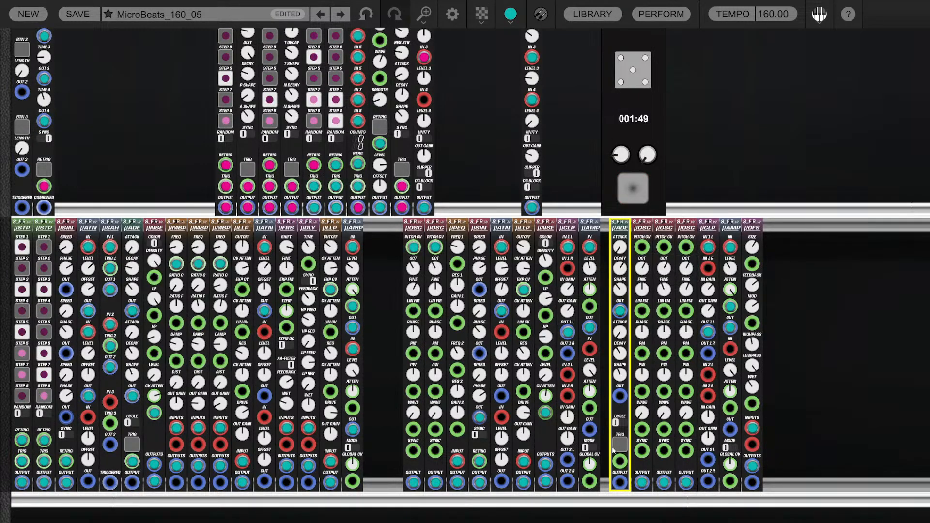
Patch the new envelope's trigger input to Out 3 of the timing module in the row above
left_click_drag(621, 461, 44, 82)
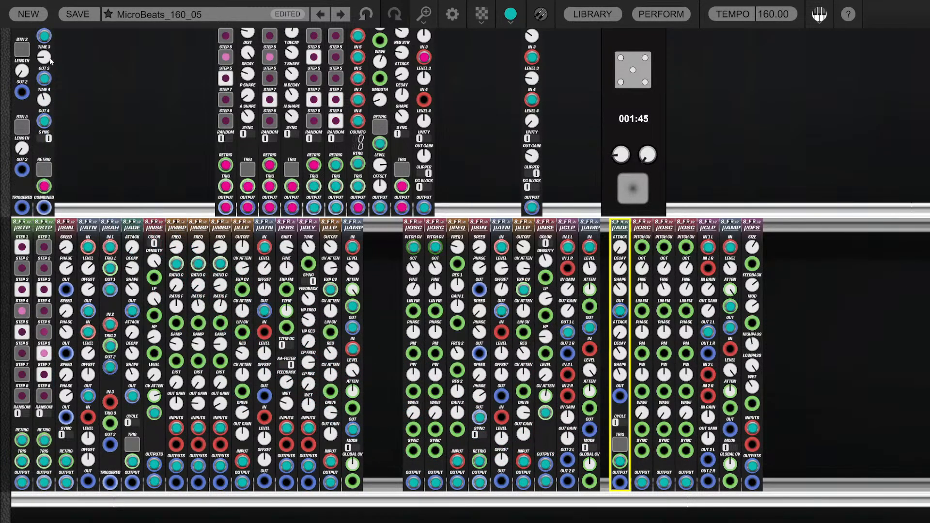
mouse_move(49, 60)
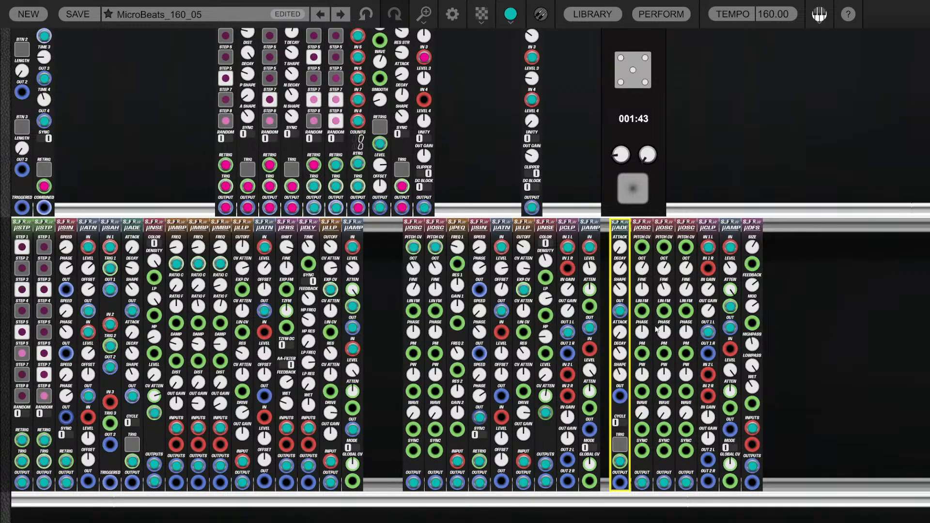
Set the new clipper's In Gain 1 to 1.92 and rebalance the new amplifier's Level 1 at about 0.31
left_click(708, 300)
mouse_move(709, 284)
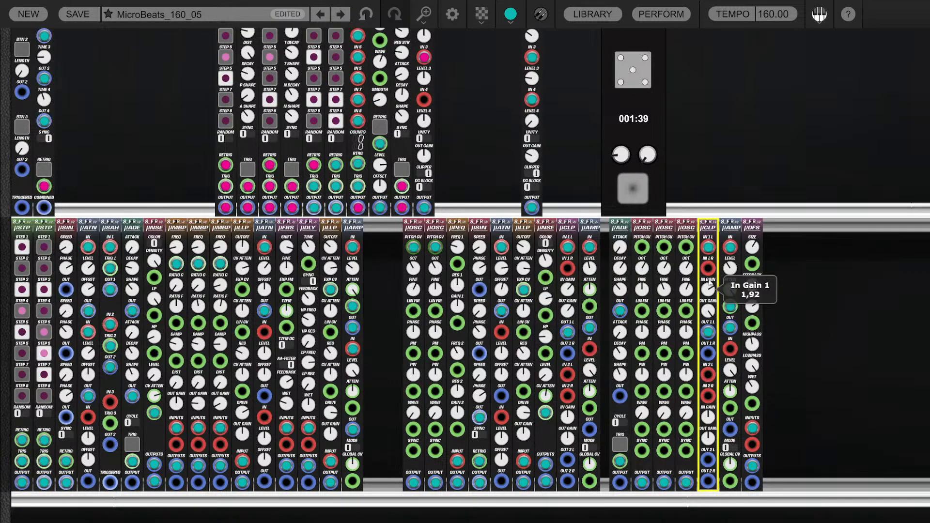
left_click_drag(730, 247, 709, 334)
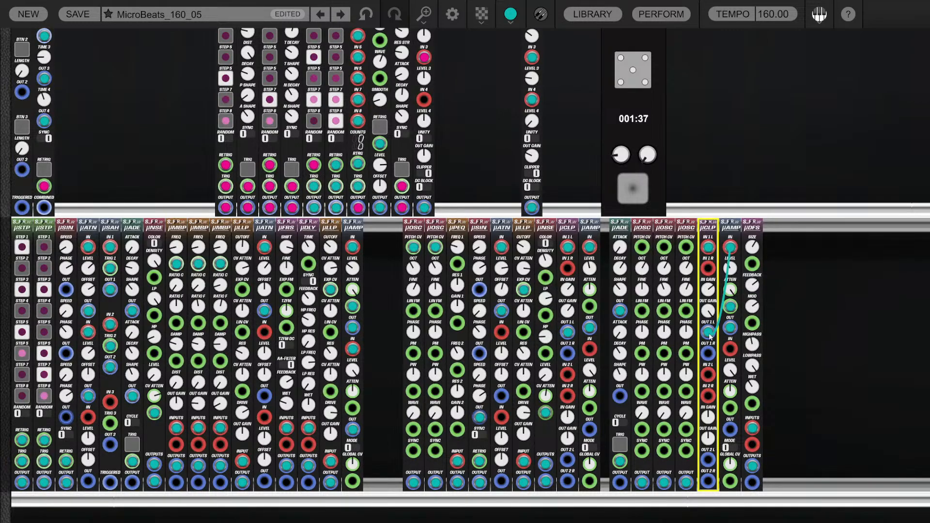
left_click_drag(752, 428, 731, 329)
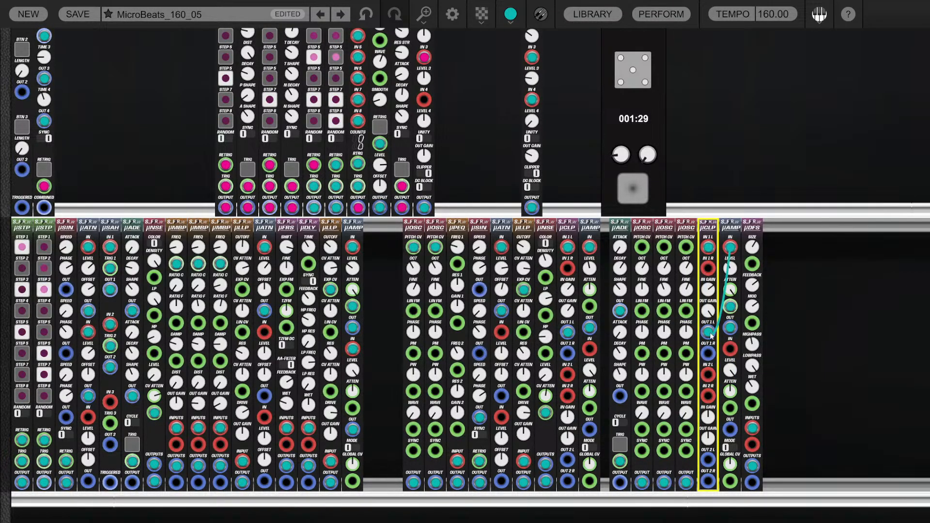
left_click(730, 251)
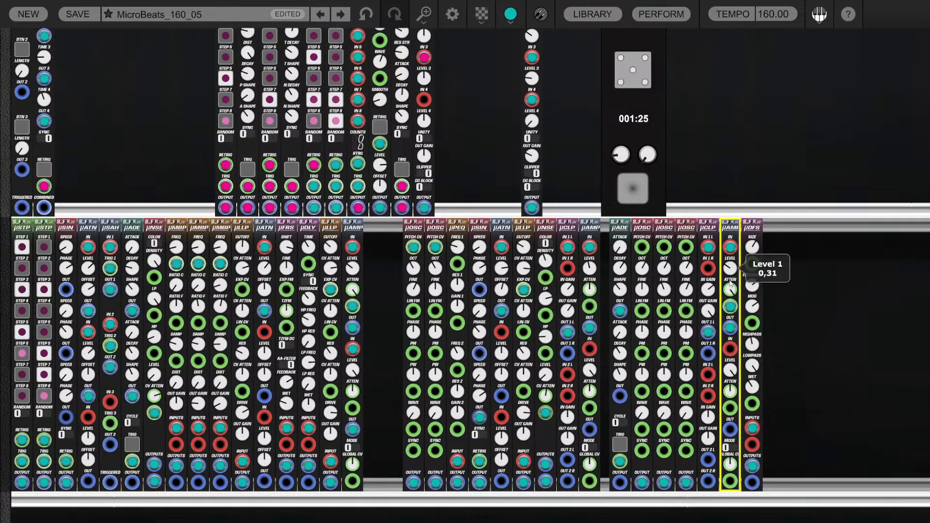
left_click(759, 398)
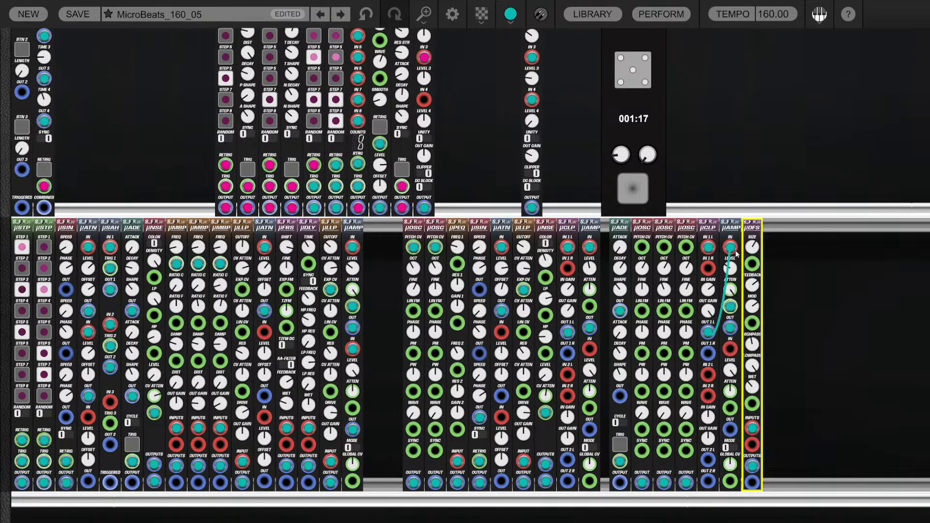
left_click_drag(733, 248, 726, 140)
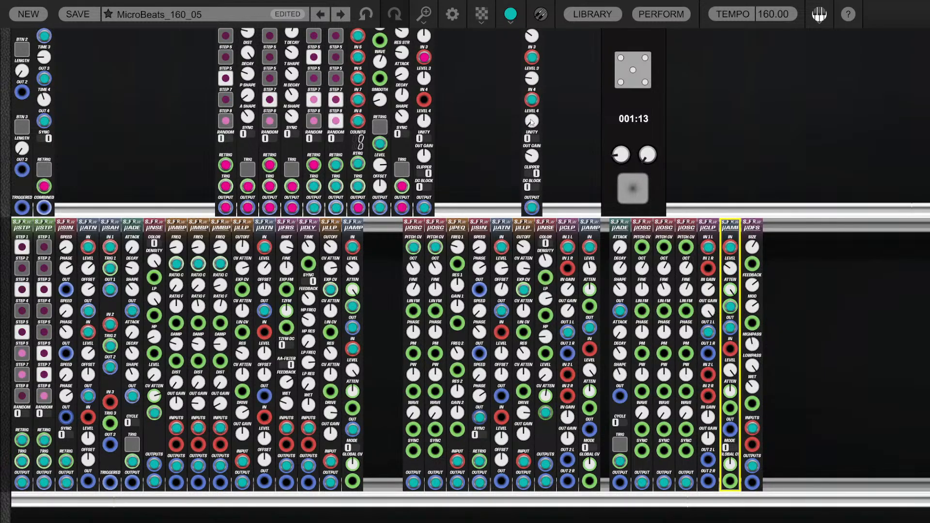
Set the separate mixer's Level 4 to 0.09, touch up the Diffuse wet amount, and shift the two-oscillator voice's modules closer to the preceding group
left_click(532, 121)
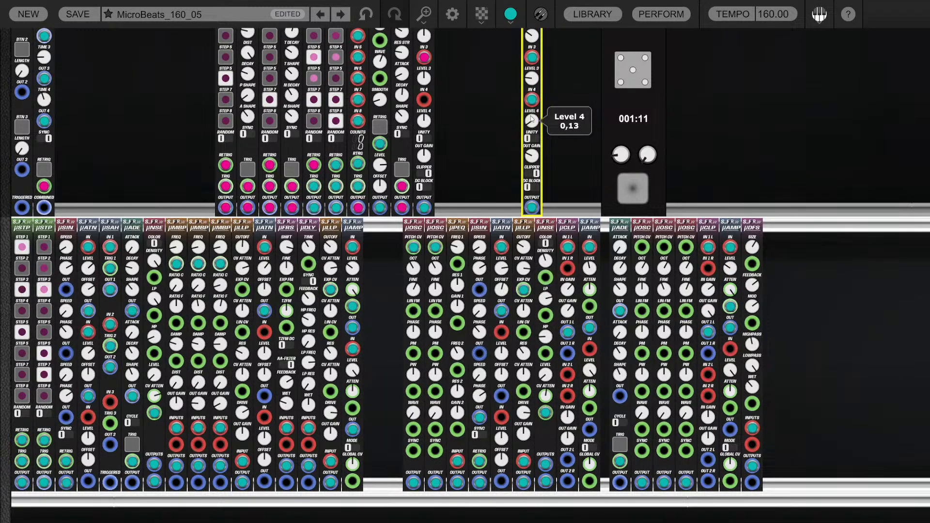
left_click(753, 386)
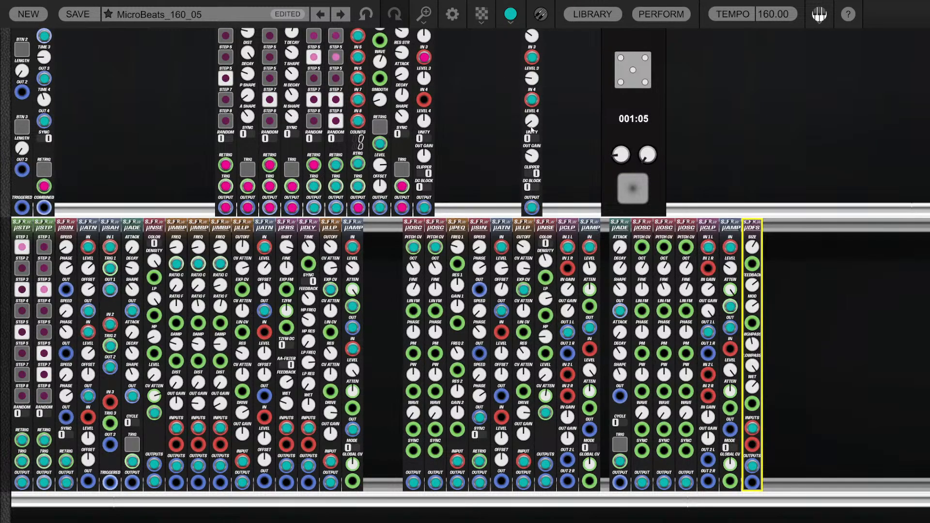
left_click_drag(531, 124, 532, 119)
left_click_drag(395, 234, 571, 228)
left_click(557, 177)
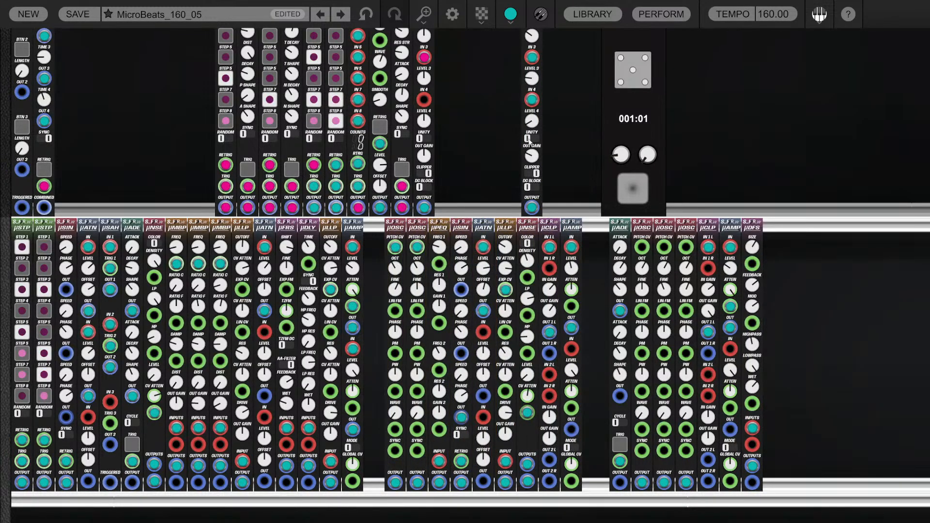
left_click_drag(535, 119, 536, 124)
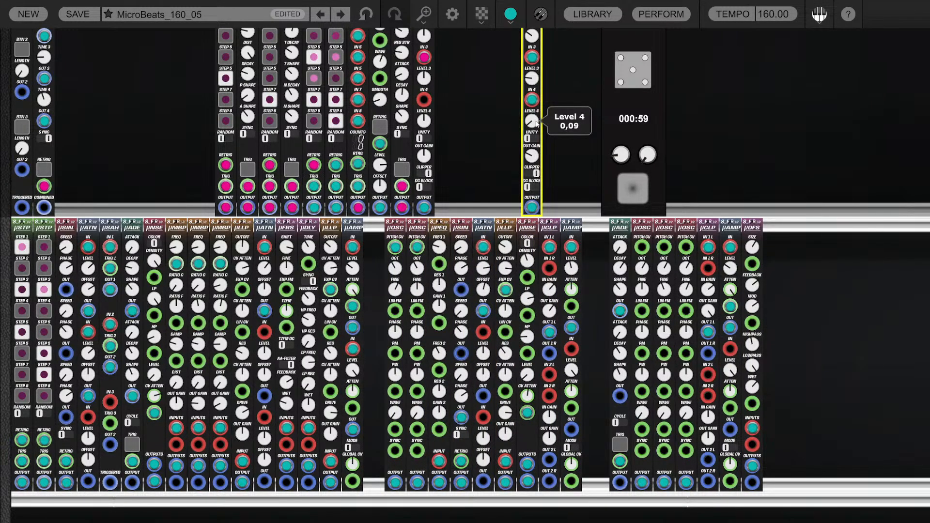
Set the stab envelope's Decay 1 to about 1694 ms and Shape 1 to -0.38, and adjust its attack
left_click(623, 289)
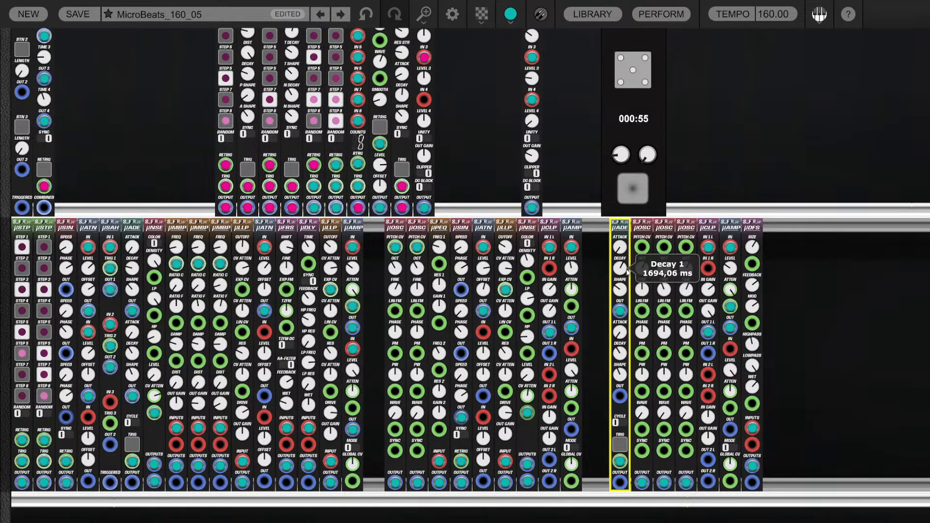
left_click_drag(620, 247, 621, 177)
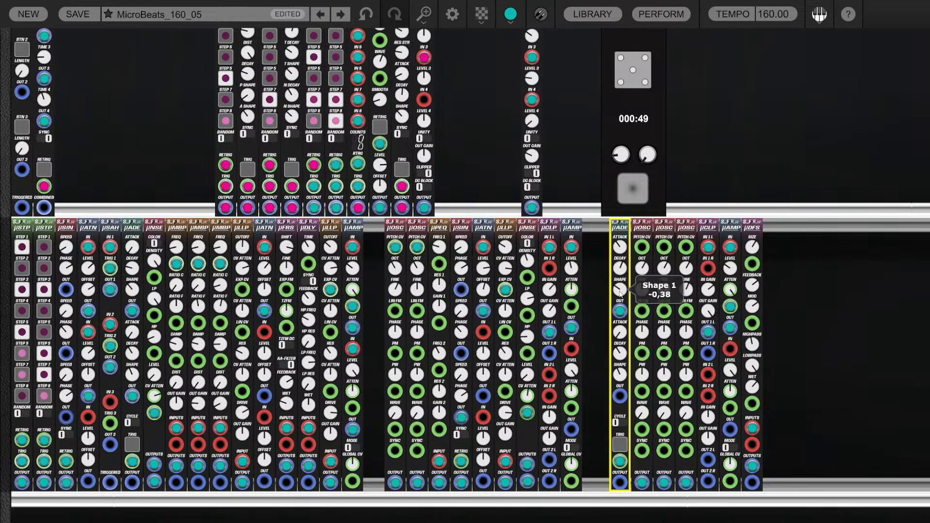
left_click(597, 284)
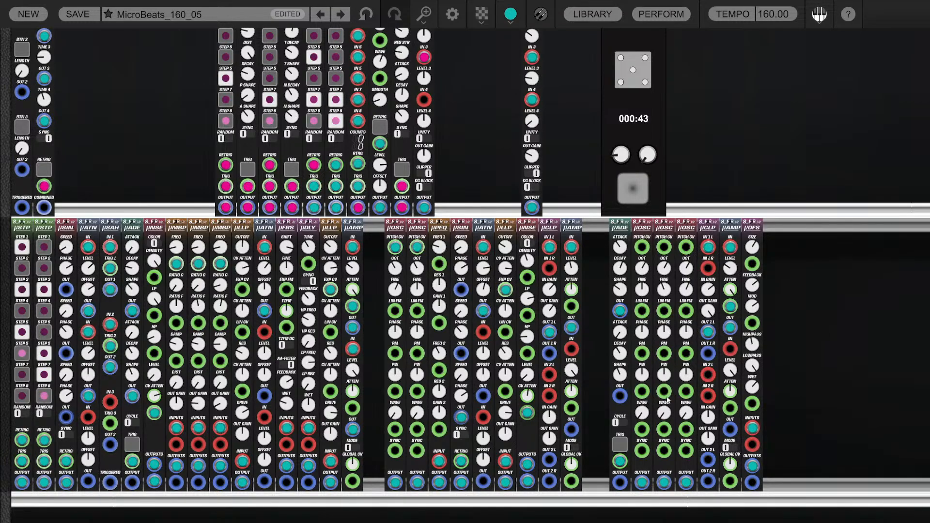
Adjust the phase of the stab's second and third oscillators
left_click_drag(664, 332, 665, 340)
left_click(681, 339)
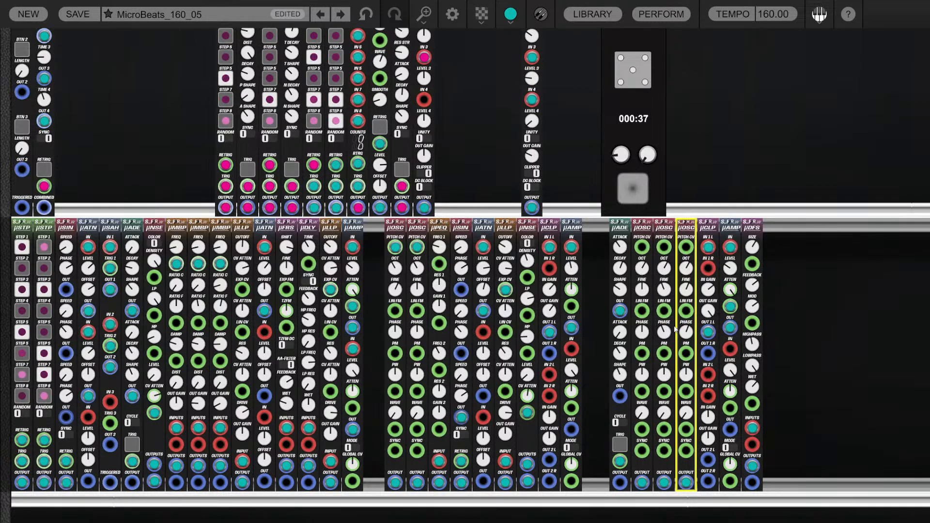
Set the stab clipper's In Gain 1 to 2.27, adjust its output gain, and trim the separate mixer's Level 4
left_click(706, 287)
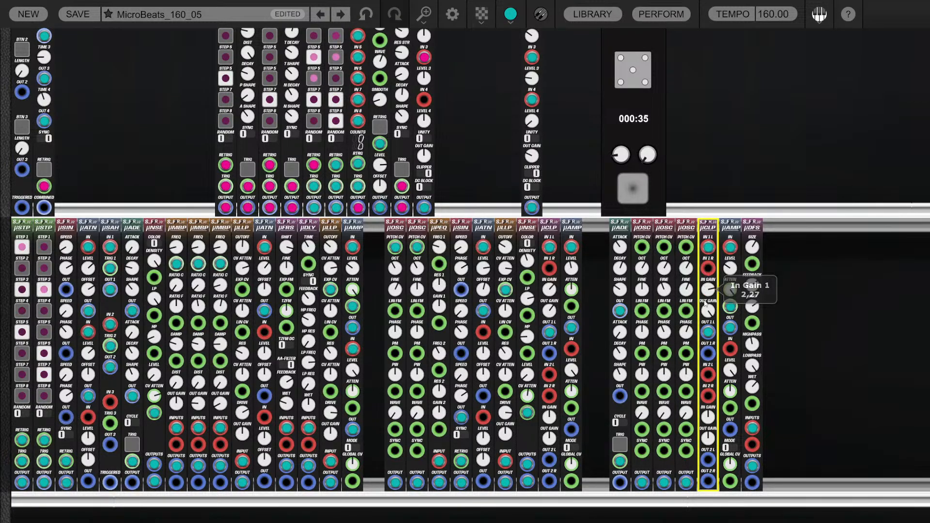
left_click_drag(708, 329, 708, 312)
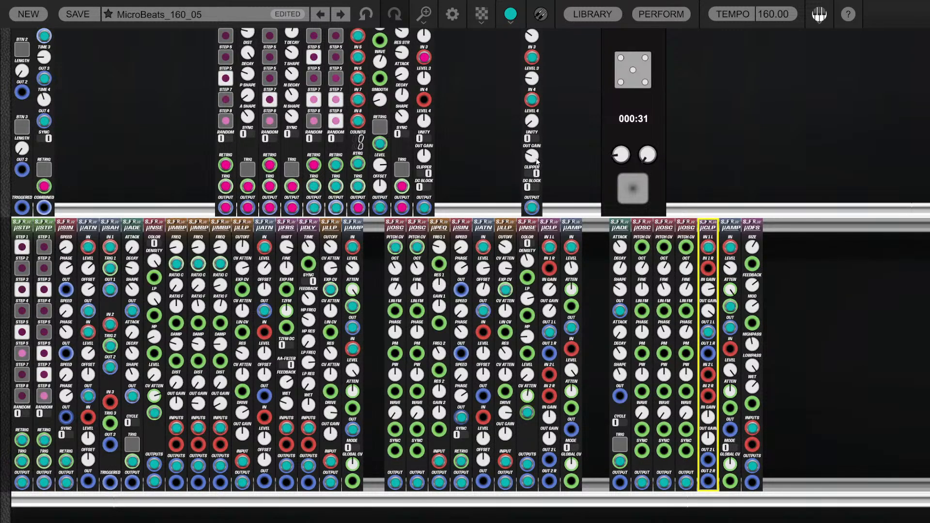
left_click(532, 121)
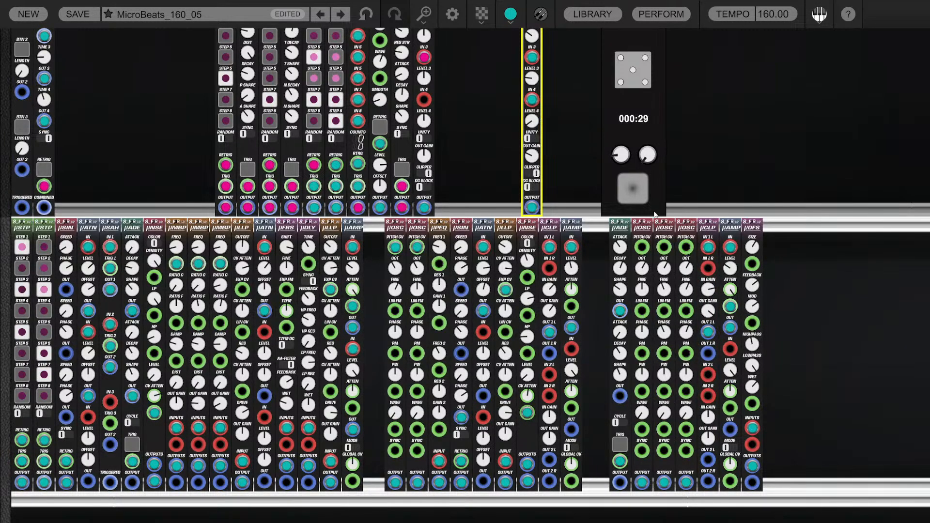
left_click(814, 281)
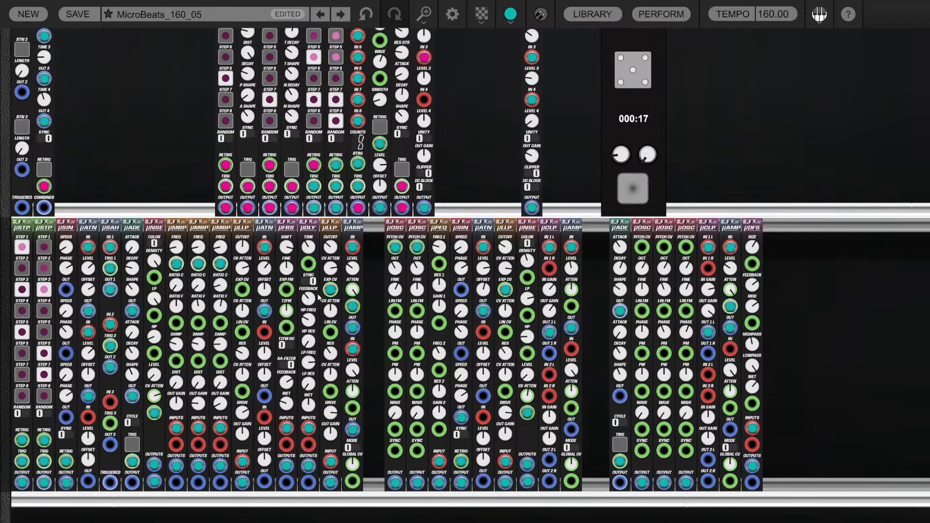
Adjust the delay module's feedback and its highpass and lowpass frequencies
left_click_drag(313, 298, 316, 289)
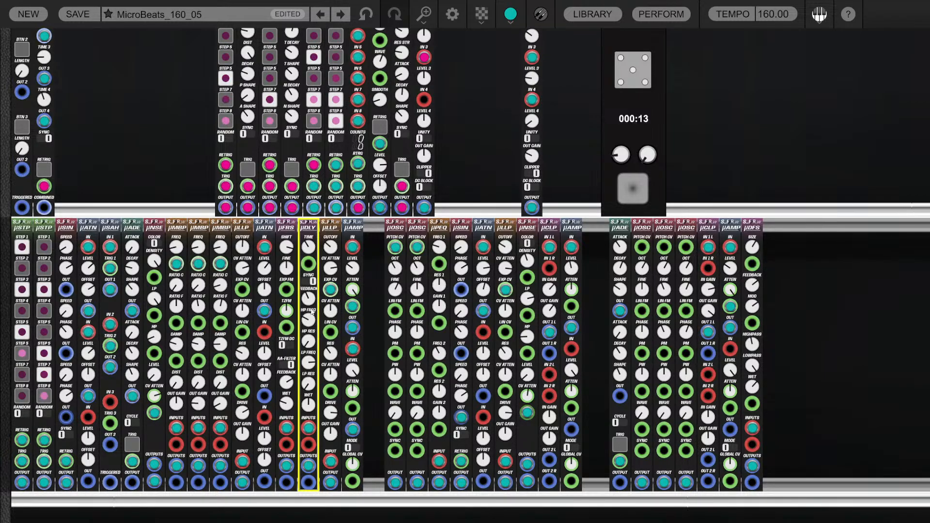
left_click_drag(311, 367, 311, 372)
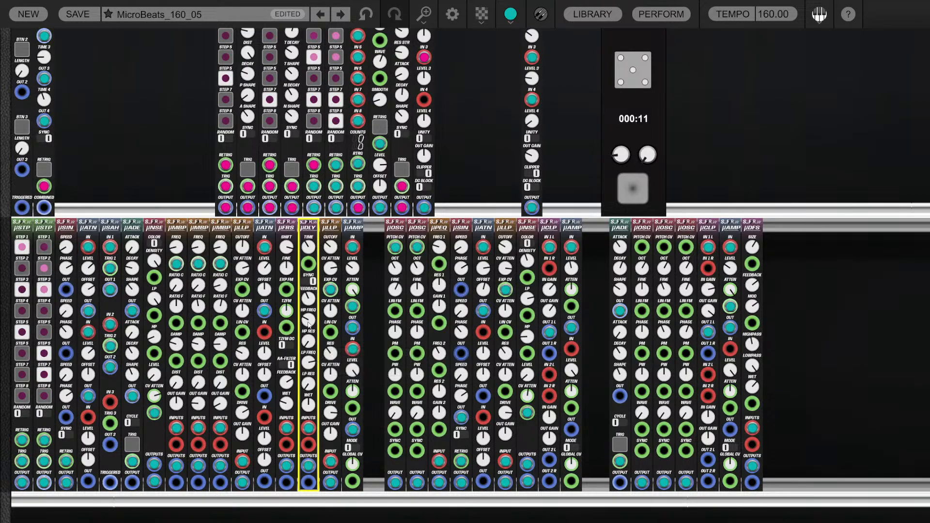
left_click_drag(309, 324, 309, 322)
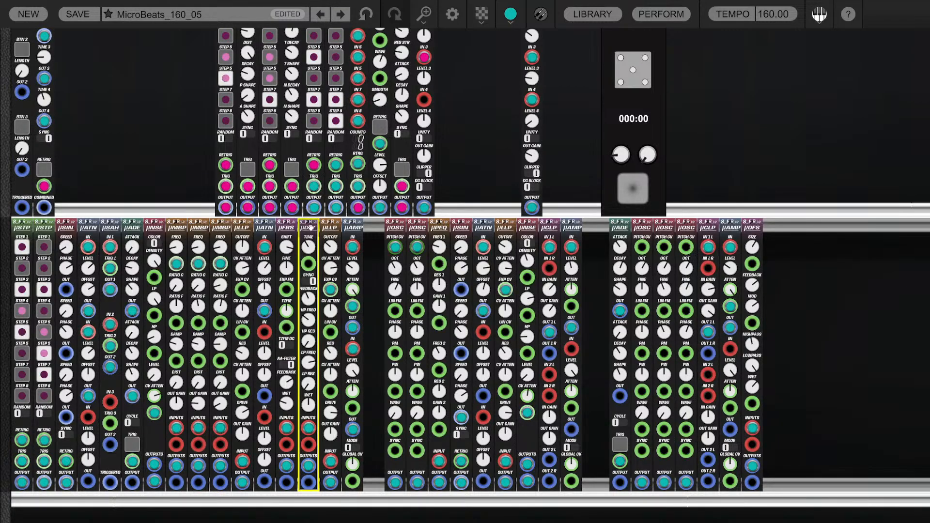
left_click(287, 259)
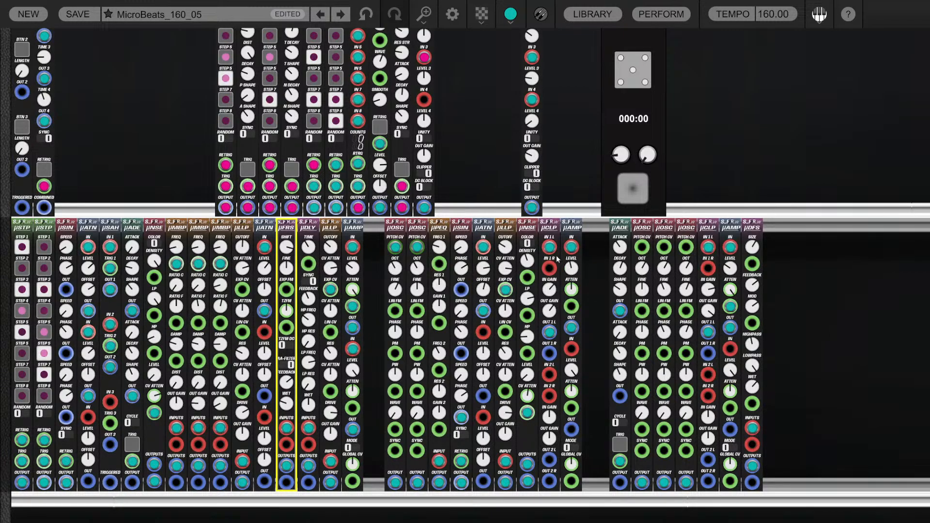
left_click_drag(505, 483, 549, 247)
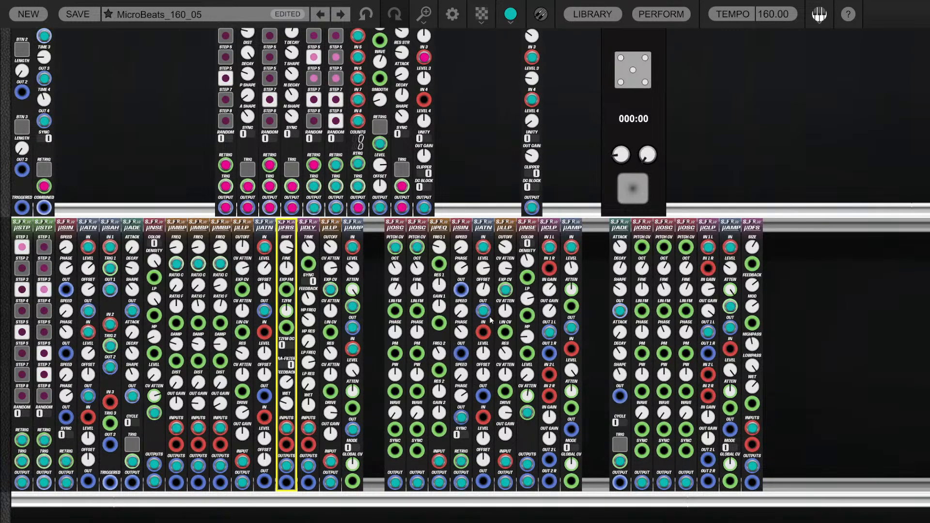
left_click(787, 301)
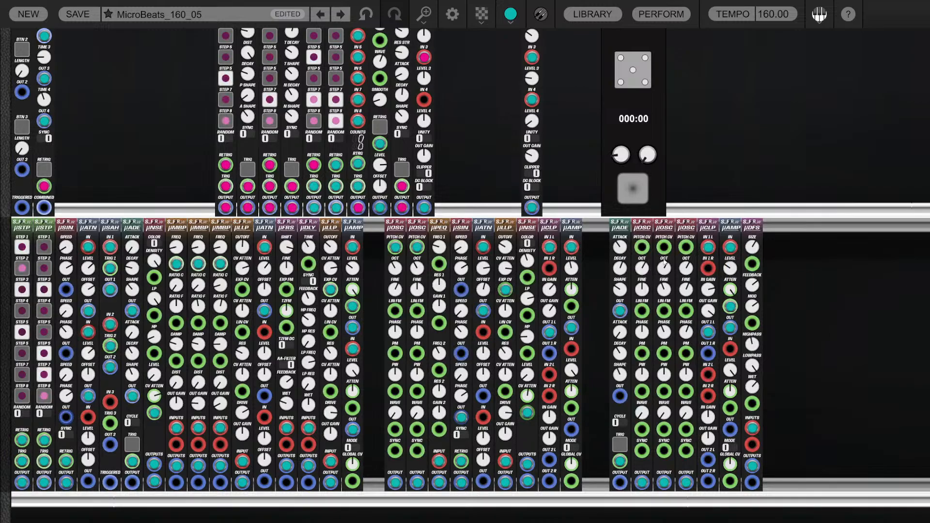
Set the stab amplifier's Level 1 to 0.26
left_click(734, 274)
left_click_drag(735, 276, 735, 279)
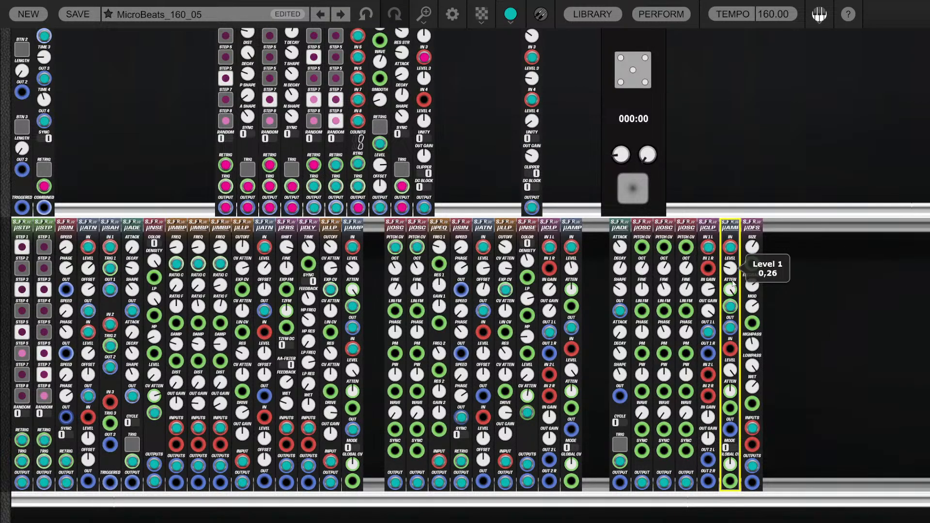
left_click(839, 292)
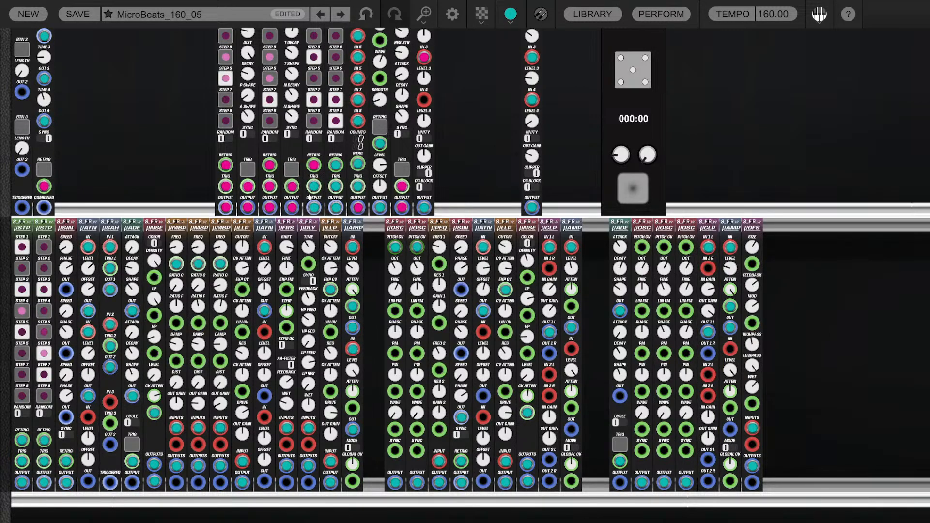
Try the kick sequencer's second hit on step 5 and on step 4 instead of step 6
mouse_move(44, 79)
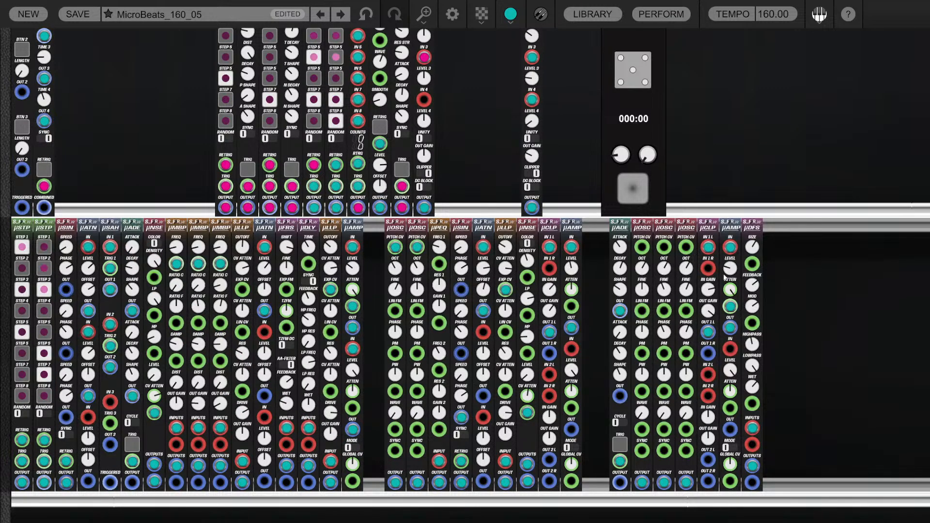
mouse_move(725, 277)
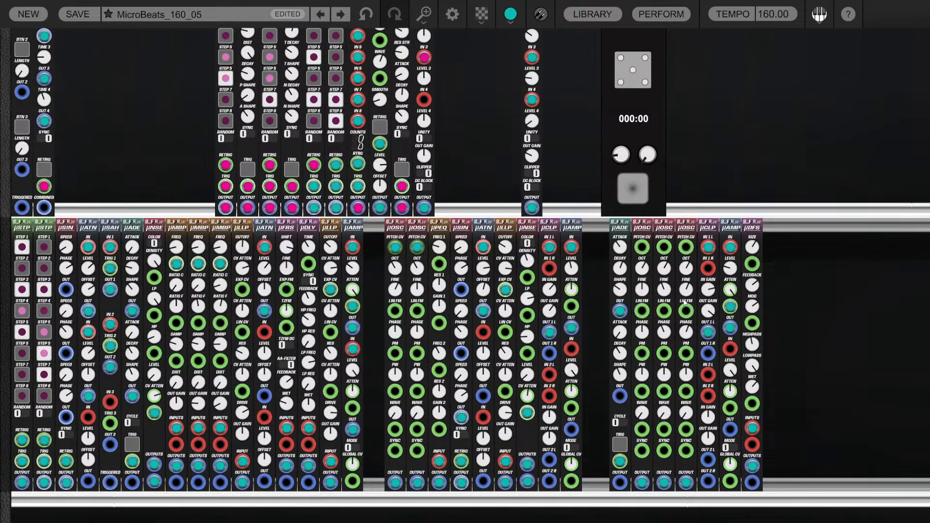
scroll(491, 231, "up", 3)
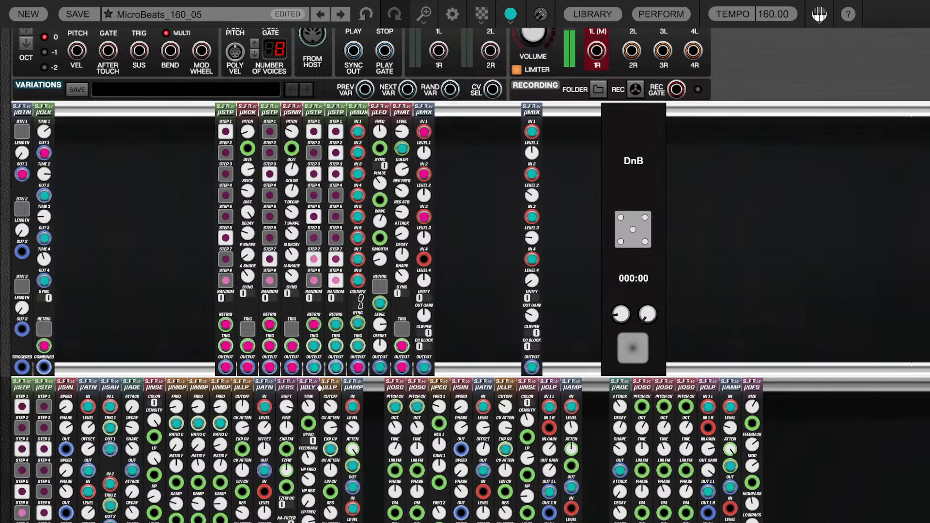
left_click(222, 231)
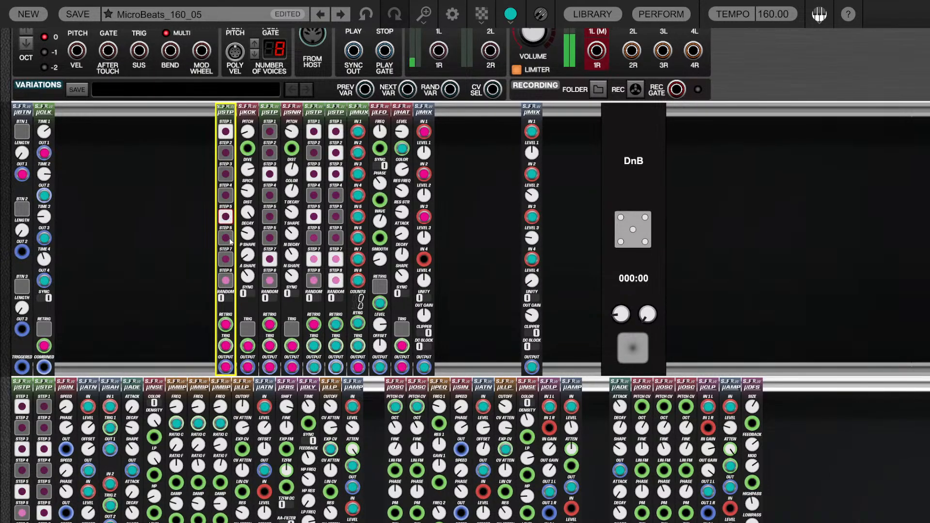
left_click(225, 196)
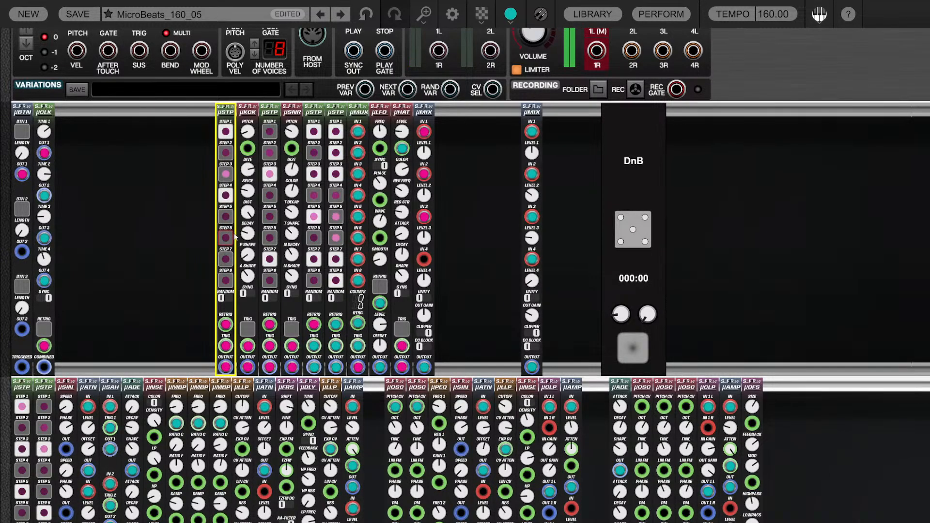
left_click(167, 211)
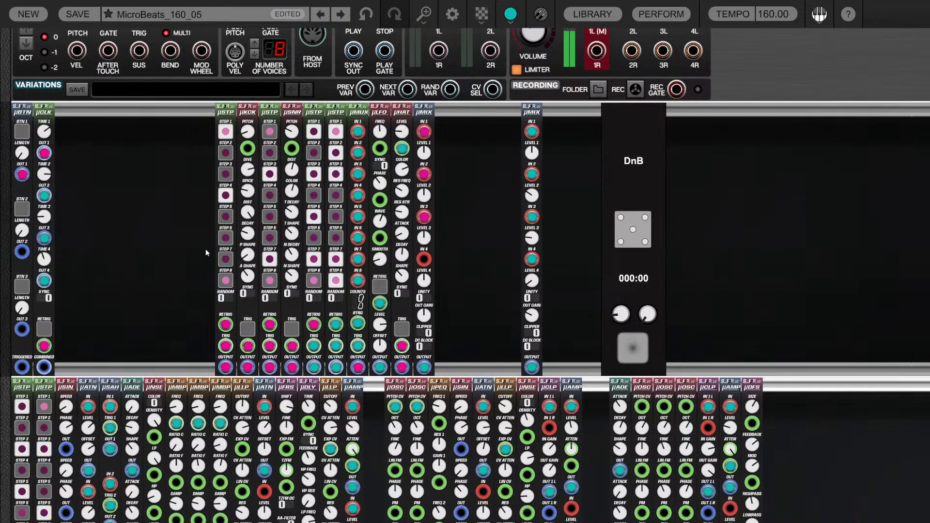
left_click(225, 241)
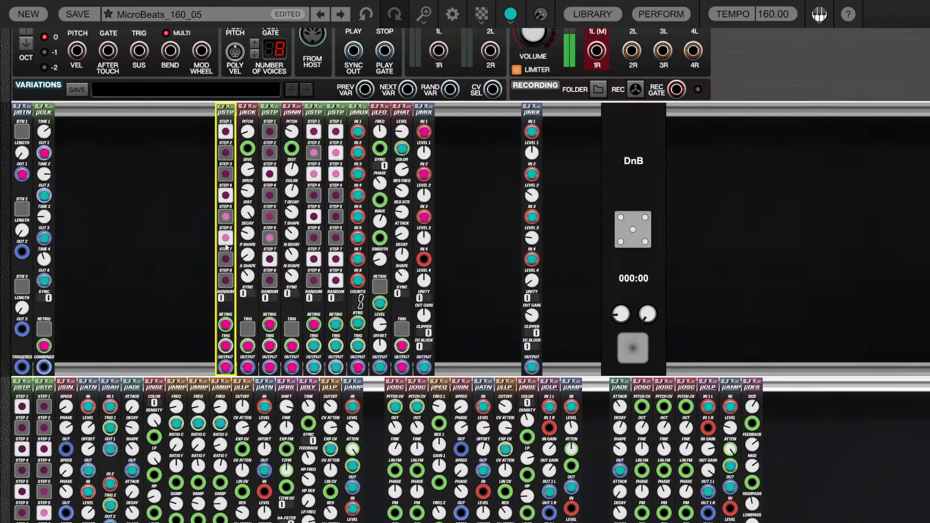
left_click(225, 195)
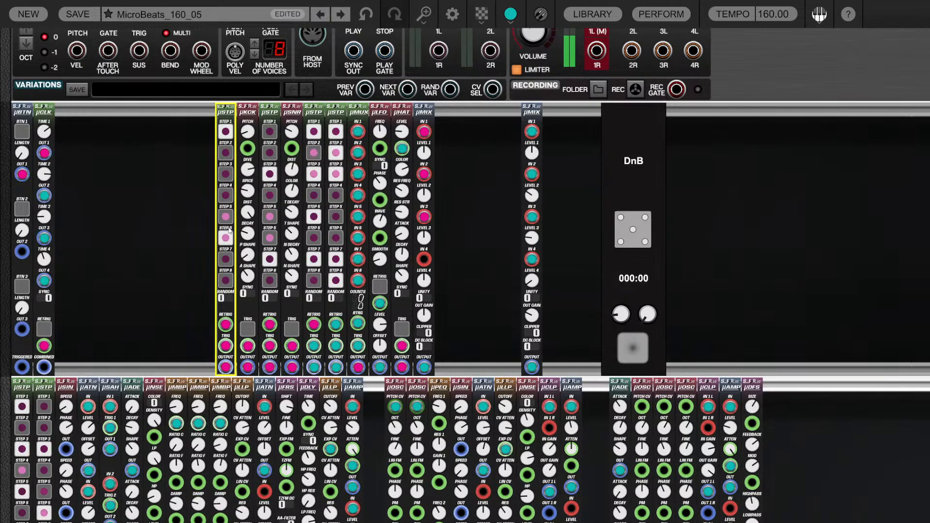
Duplicate the snare sequencer and the multiplexer beside it, with hits on steps 3 and 8 in the copy and 3 and 7 in the original
left_click(270, 260)
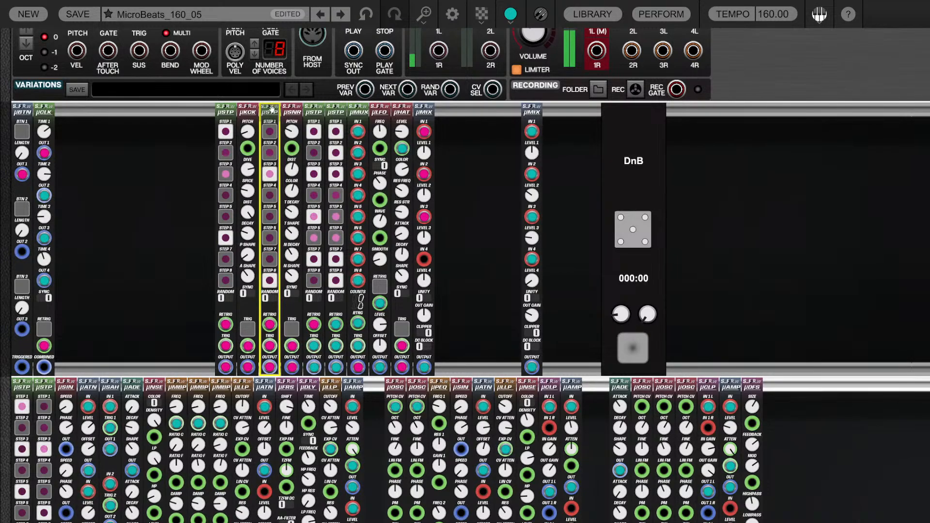
left_click_drag(270, 112, 287, 112)
left_click_drag(380, 111, 326, 112)
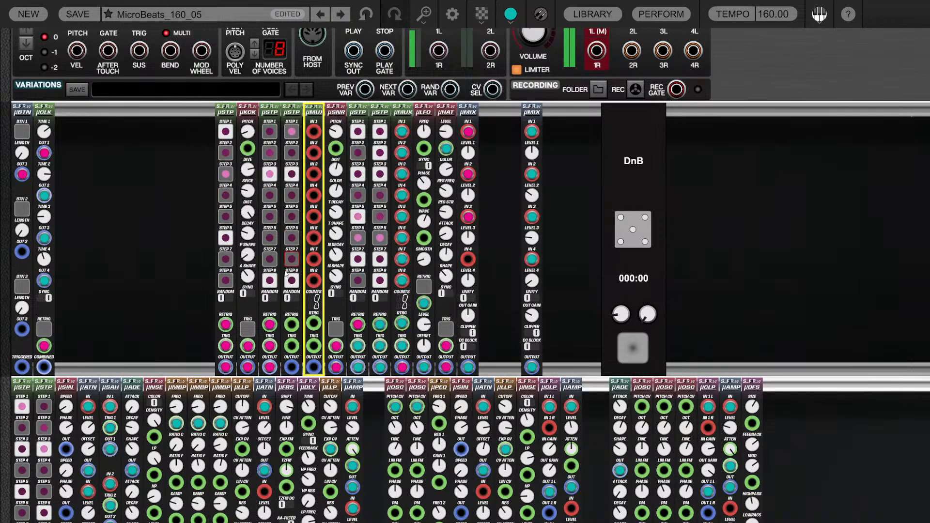
left_click(270, 260)
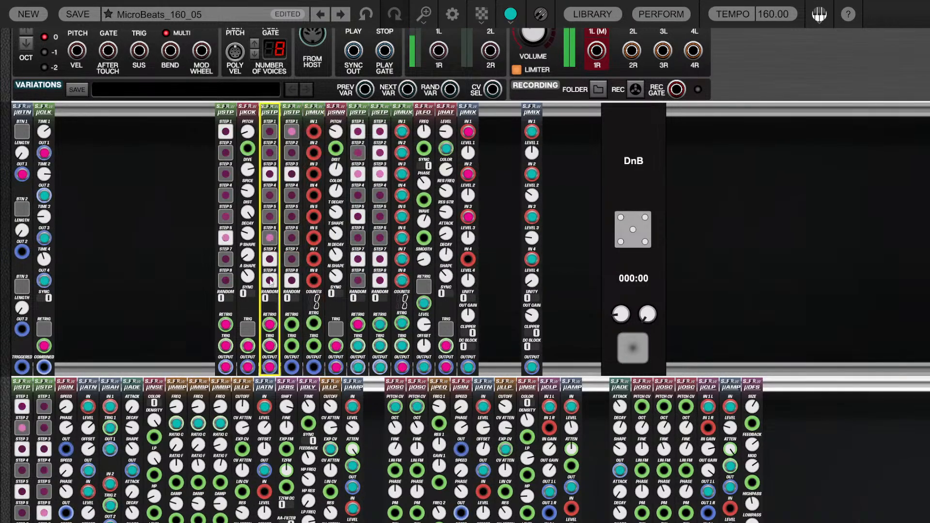
Patch the copied snare sequencer's trigger input to the clock's Out 1 and its retrigger input to the button module's Out 1
left_click(292, 347)
left_click_drag(48, 152, 45, 153)
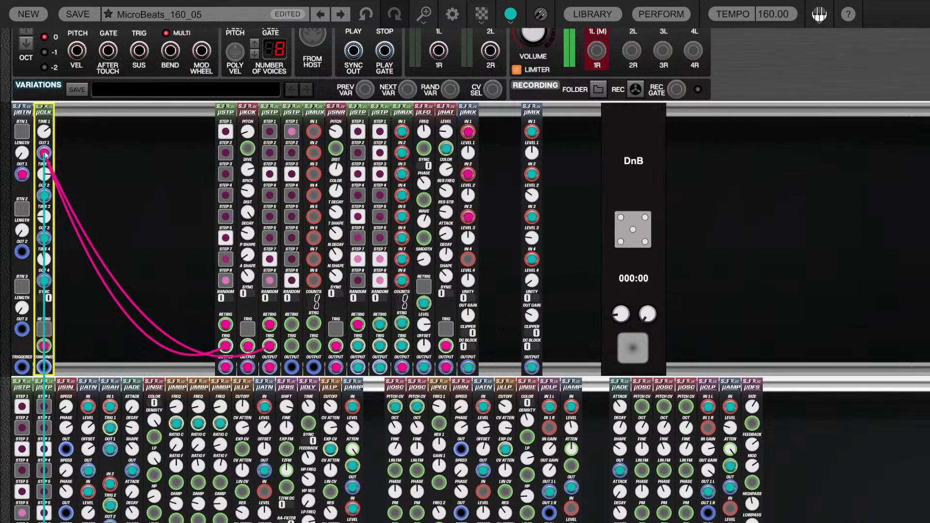
left_click_drag(291, 325, 22, 173)
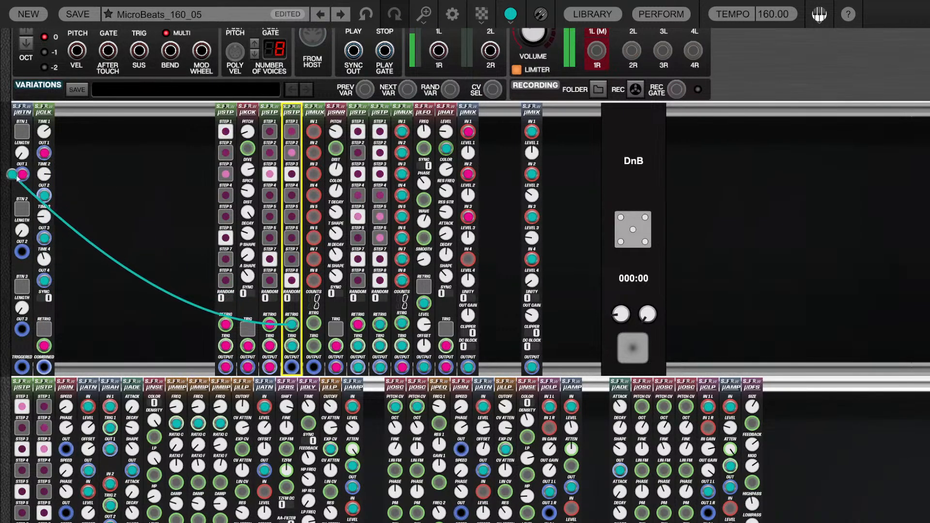
Patch the copied snare sequencer's output into the snare multiplexer's In 2, In 4, In 6 and In 8
left_click_drag(291, 366, 322, 225)
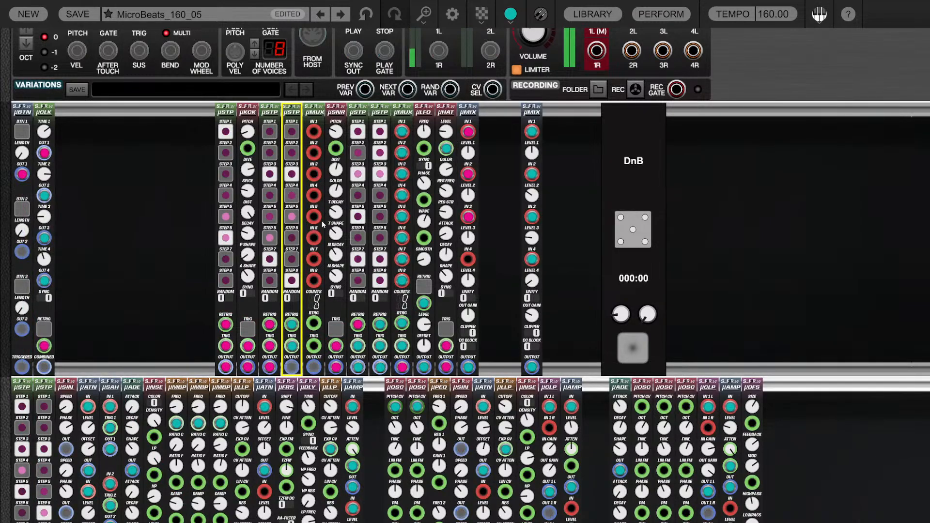
left_click(315, 153, "shift")
left_click(314, 195, "shift")
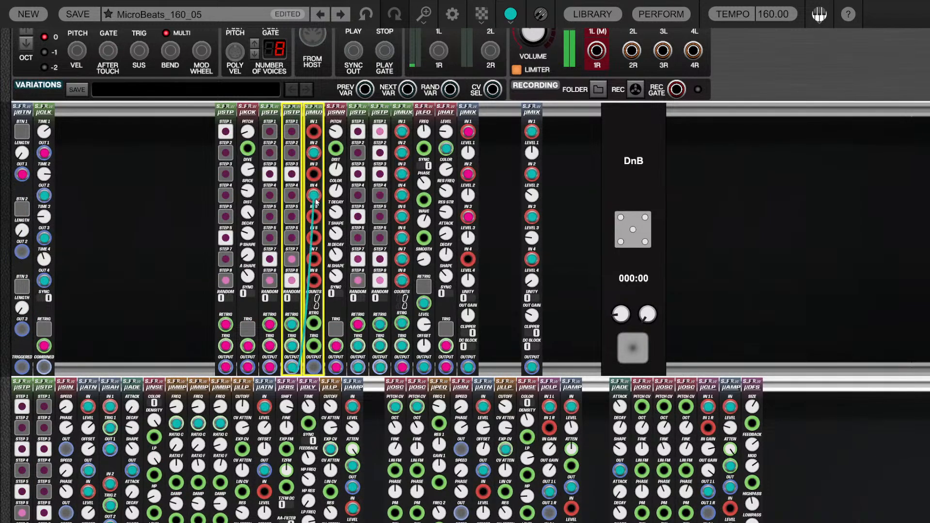
left_click(314, 238, "shift")
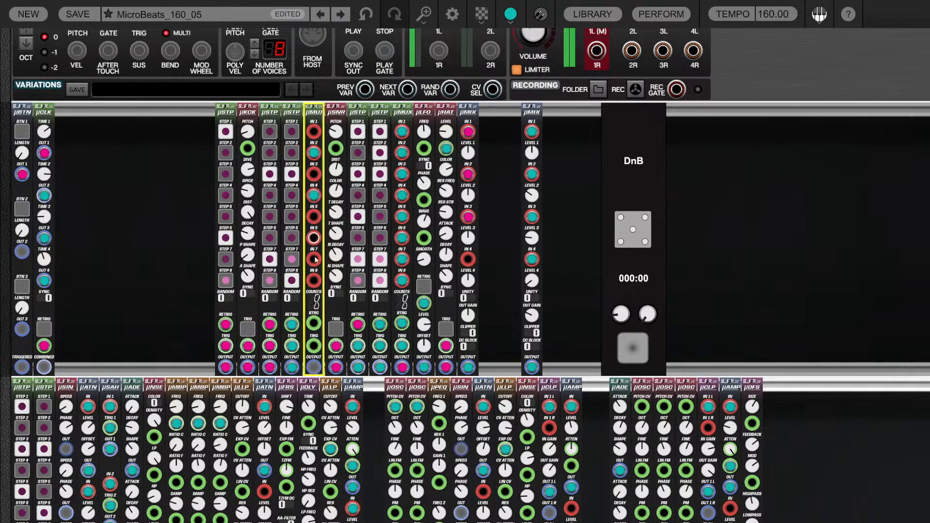
left_click(314, 280)
Feed the snare trigger from the multiplexer's output and patch the original snare sequencer's output into its In 1, In 3, In 5 and In 7
left_click(276, 371)
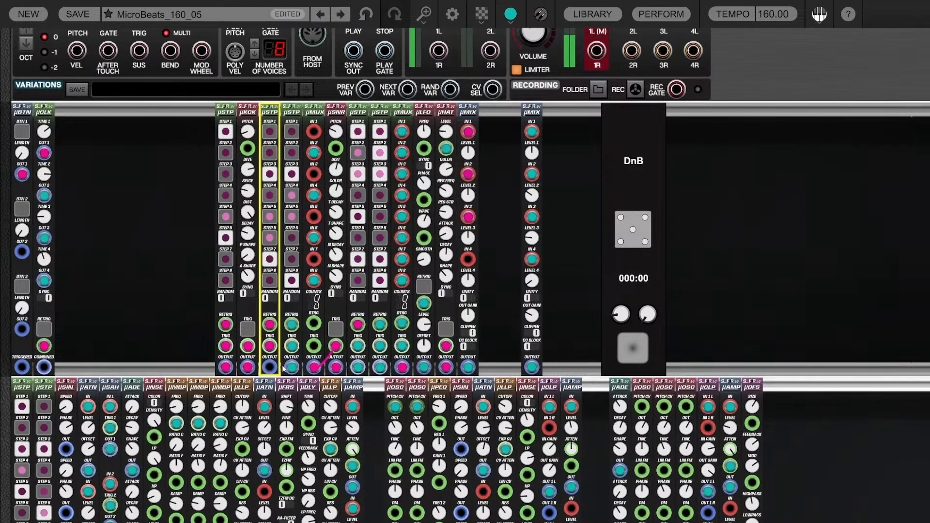
left_click(314, 131, "shift")
left_click(314, 174, "shift")
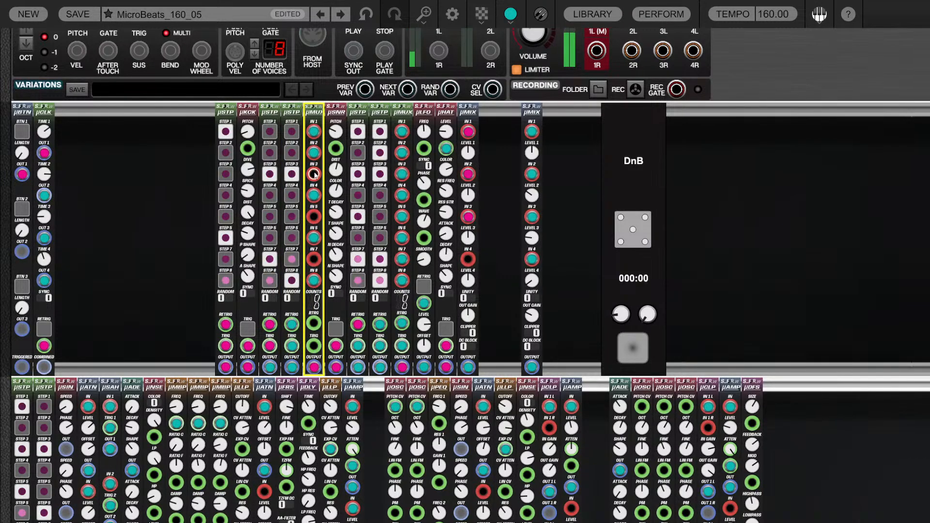
left_click(315, 216, "shift")
left_click(315, 259)
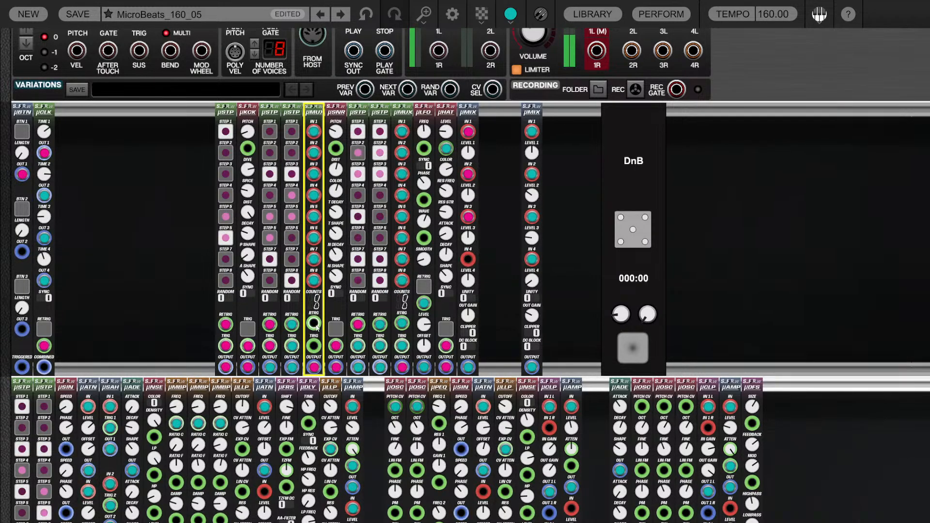
Patch the snare multiplexer's retrigger input to the button module's Out 1 and its trigger input to the clock's Out 1, and fire button 1
left_click_drag(314, 323, 23, 175)
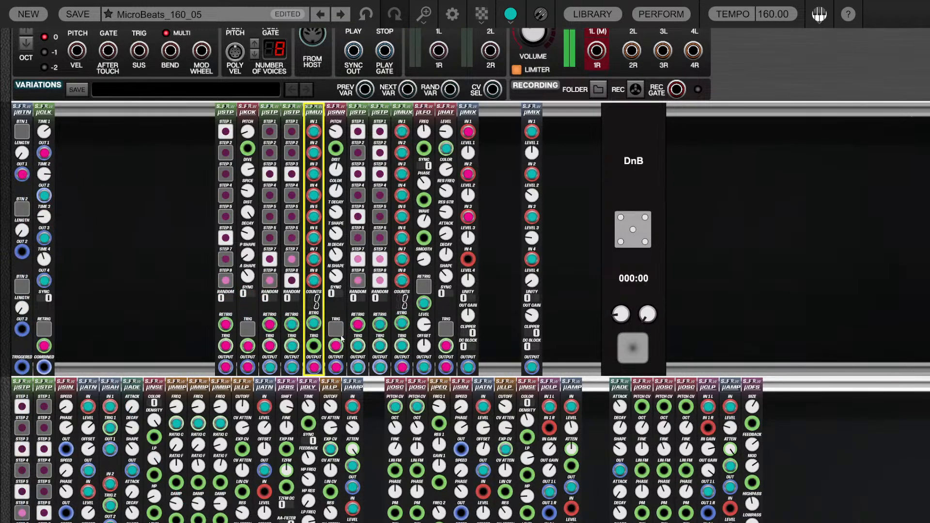
left_click_drag(313, 345, 44, 152)
left_click(22, 133)
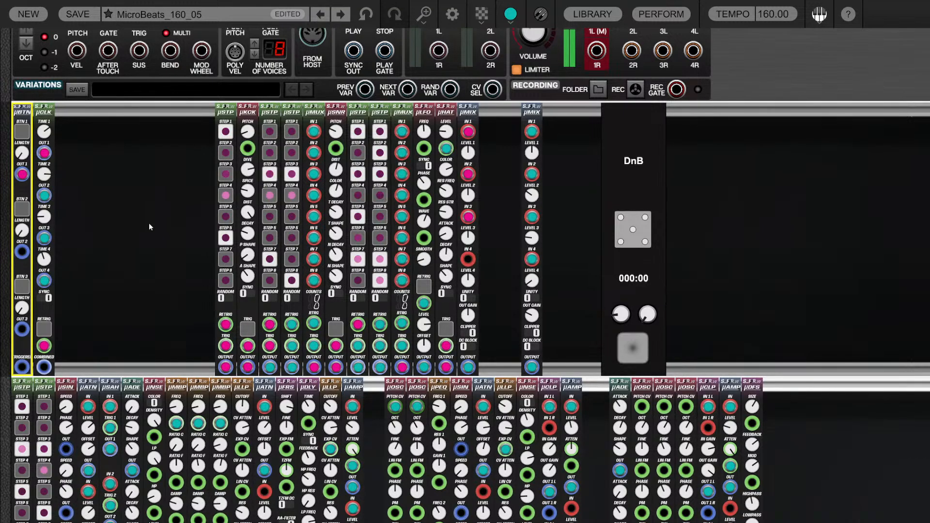
Add an extra hit to the copied snare sequencer, trying step 4 before placing it on step 5
left_click_drag(312, 157, 196, 253)
left_click_drag(317, 176, 314, 239)
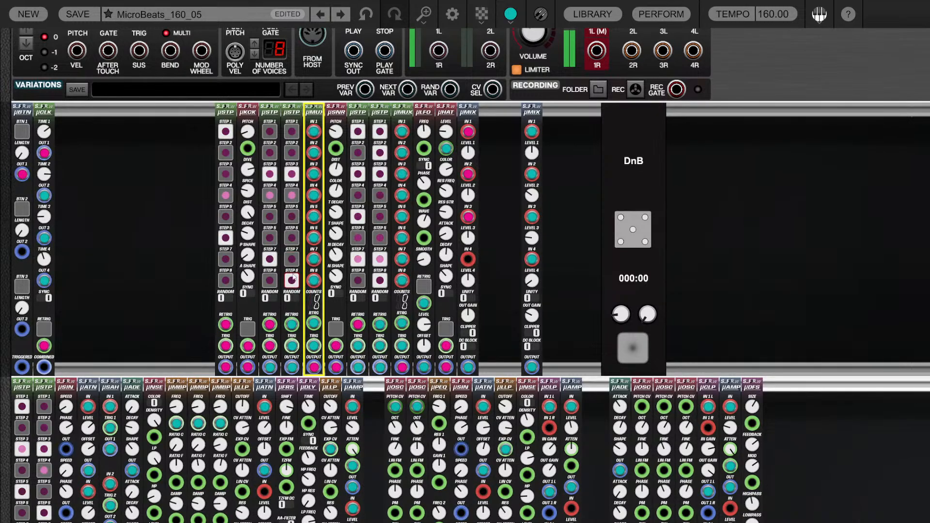
left_click(292, 196)
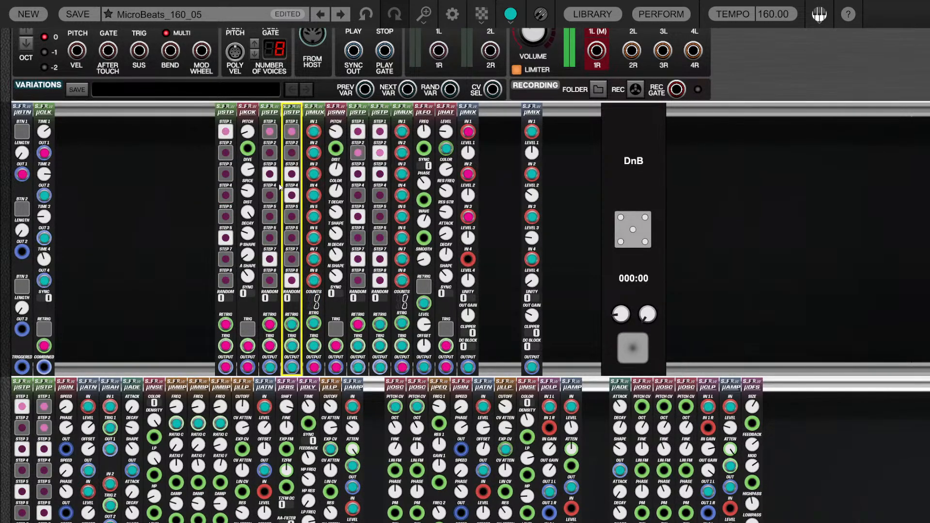
left_click(168, 196)
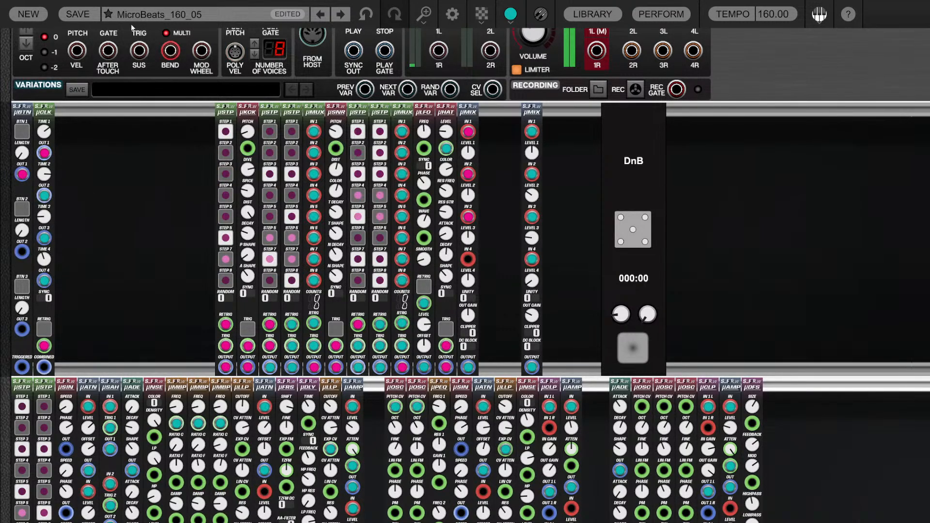
Save the patch as a new instrument preset named MicroBeats_160_06 in the Micro Modules category of User Presets
left_click(77, 14)
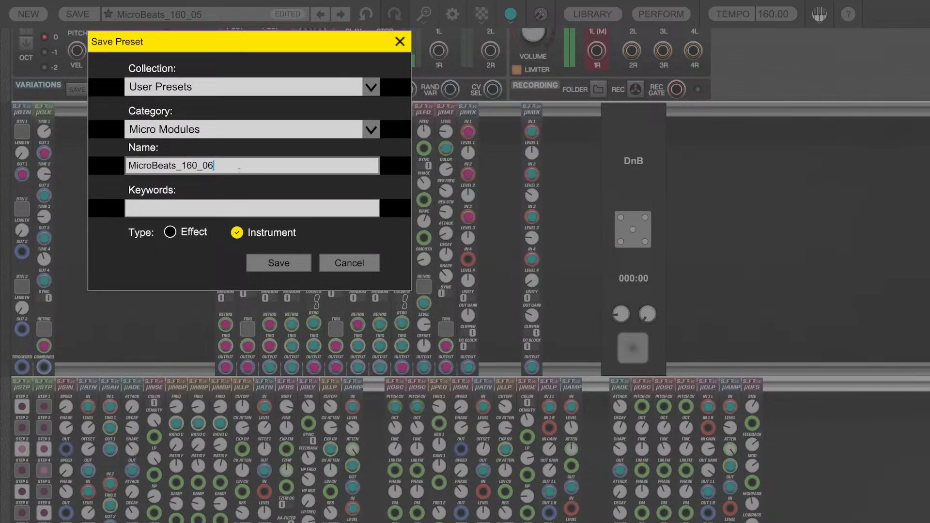
left_click(278, 263)
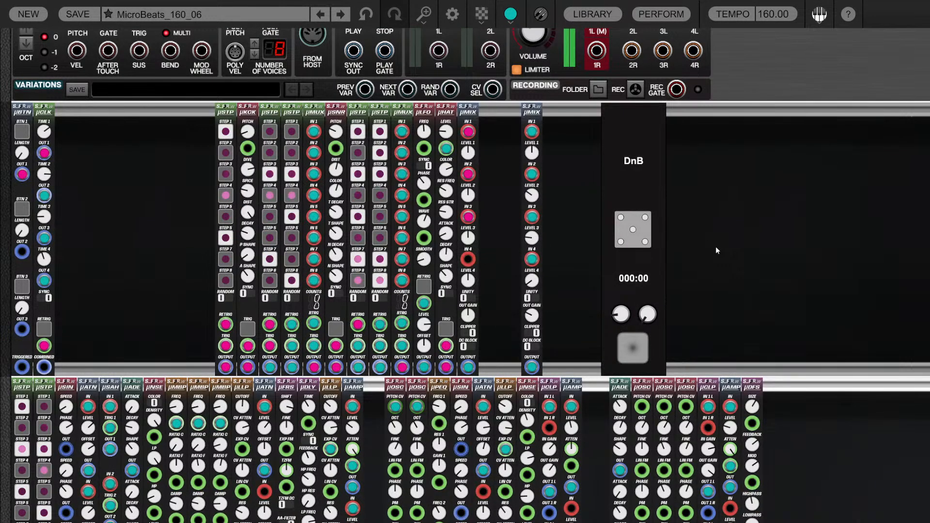
Examine the kick and snare voices, including the kick and snare modules, the two snare sequencers and their multiplexer
scroll(713, 249, "down", 5)
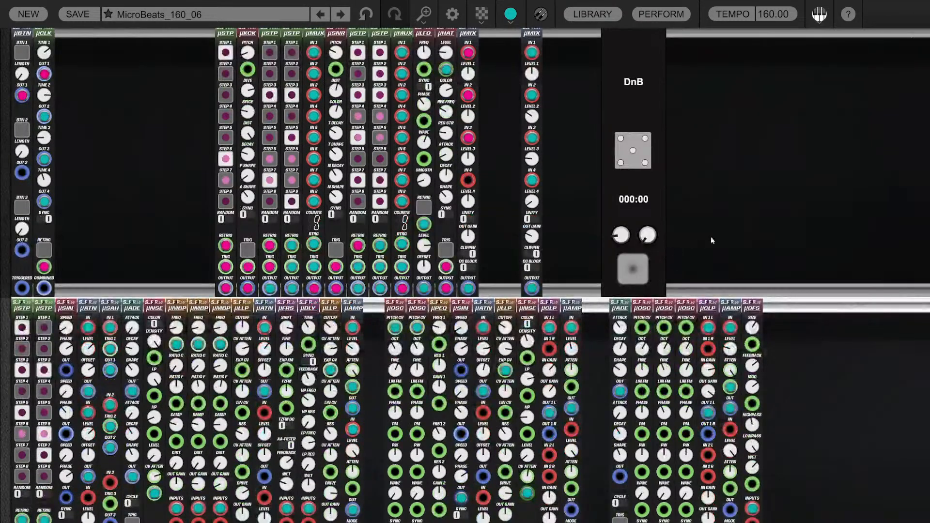
scroll(806, 276, "up", 5)
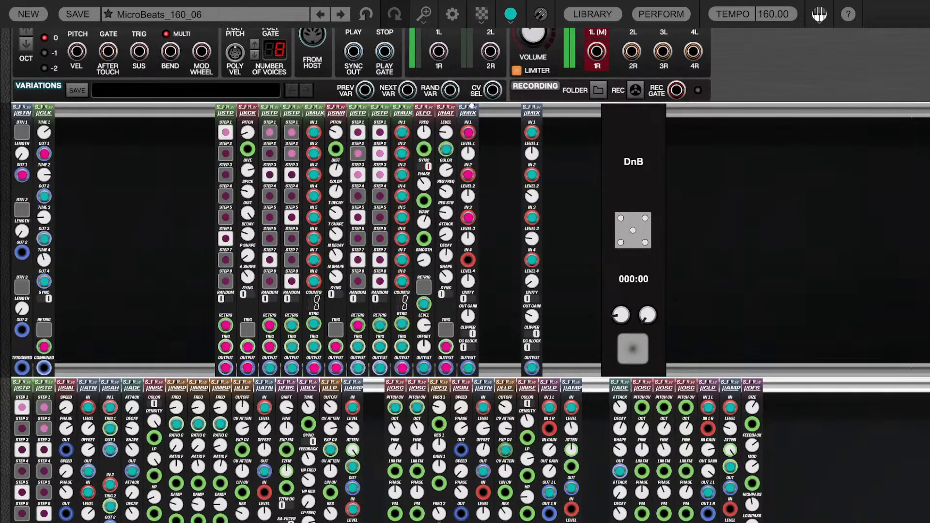
left_click(454, 135)
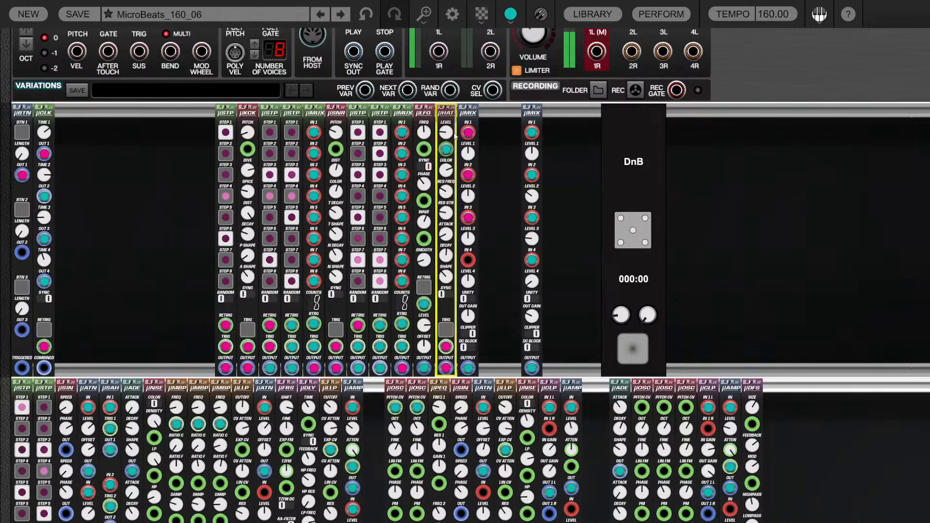
left_click(193, 145)
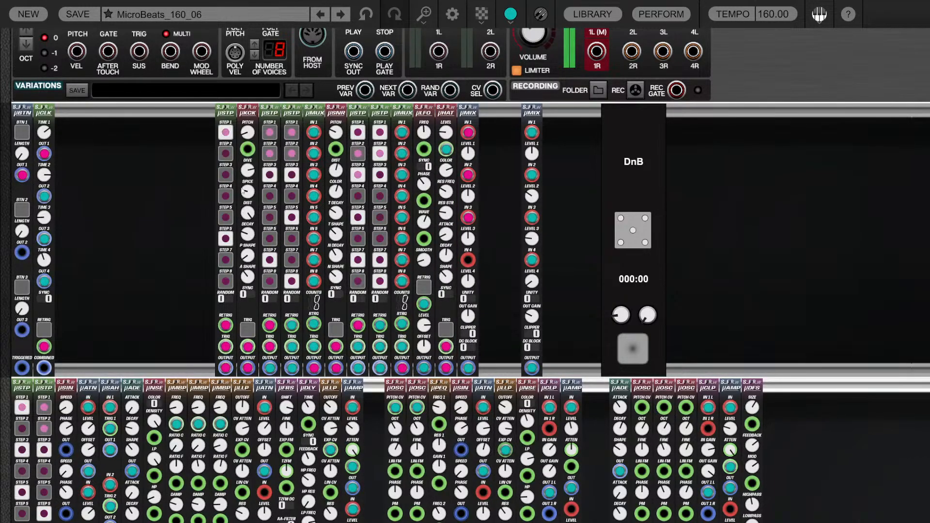
left_click(247, 113)
left_click(247, 112)
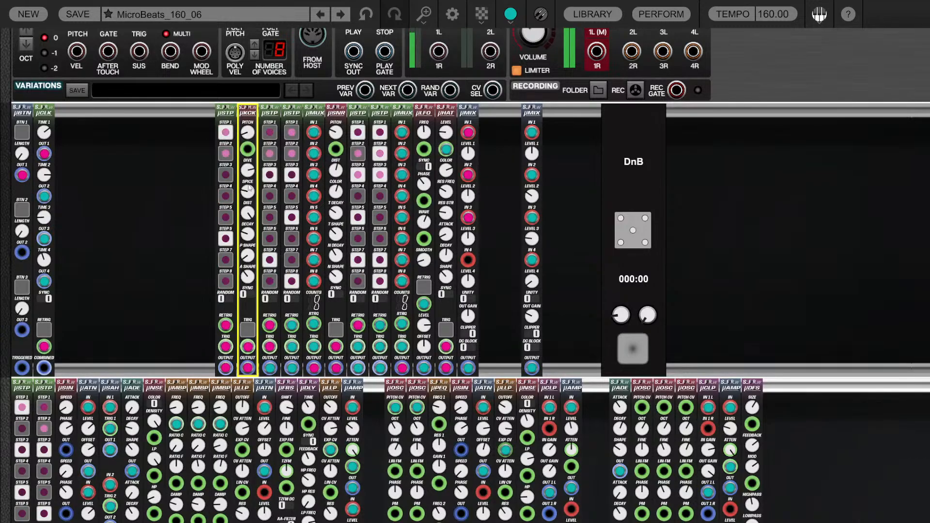
left_click(335, 113)
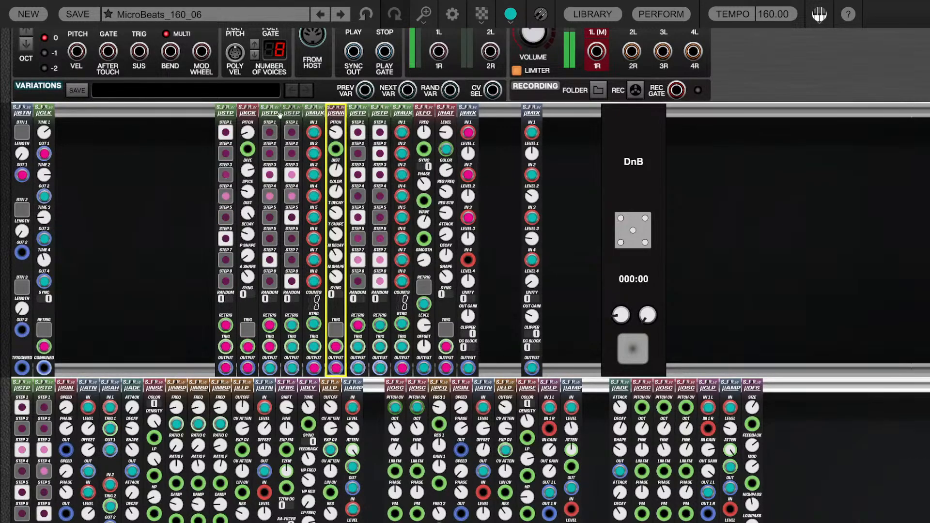
left_click(290, 114)
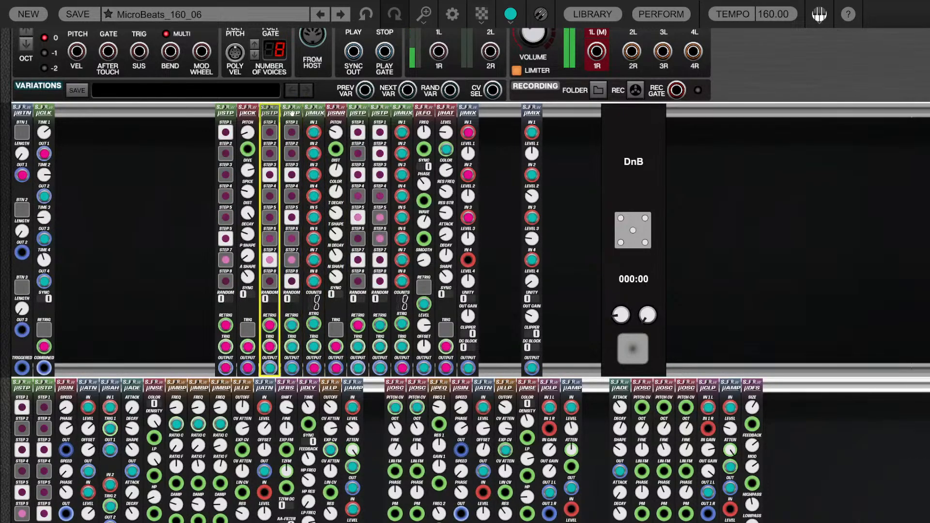
left_click(270, 112)
left_click(314, 112)
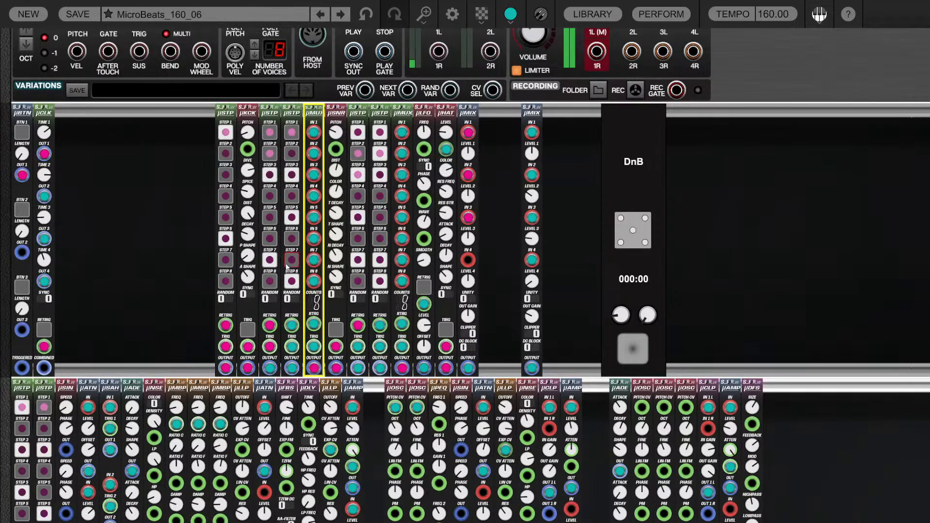
left_click_drag(292, 368, 311, 205)
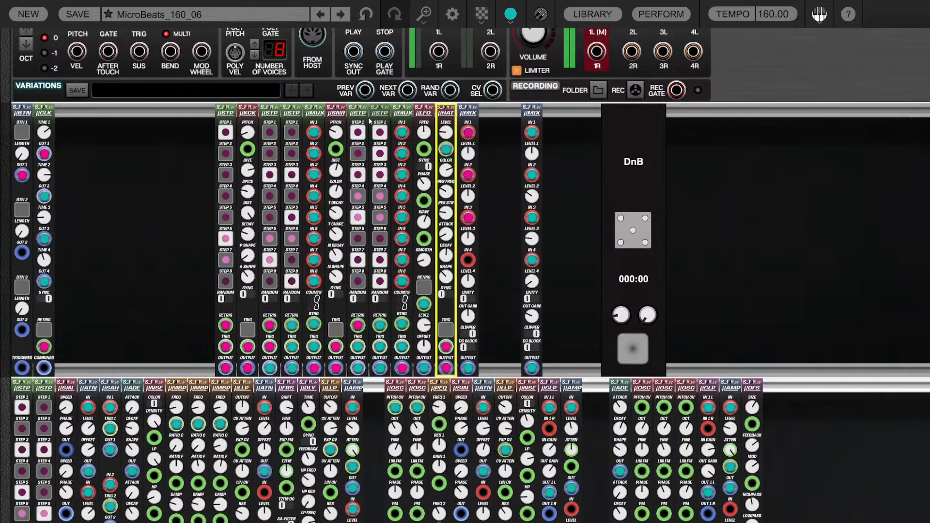
Examine the hi-hat voice, including its multiplexer, the hat module and the retriggered LFO patched to the hat's level input
left_click(402, 112)
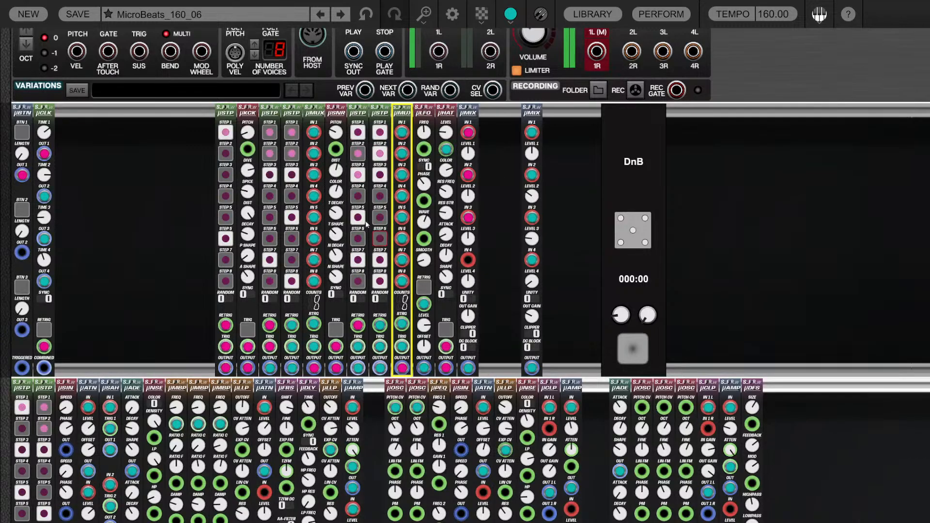
left_click(446, 113)
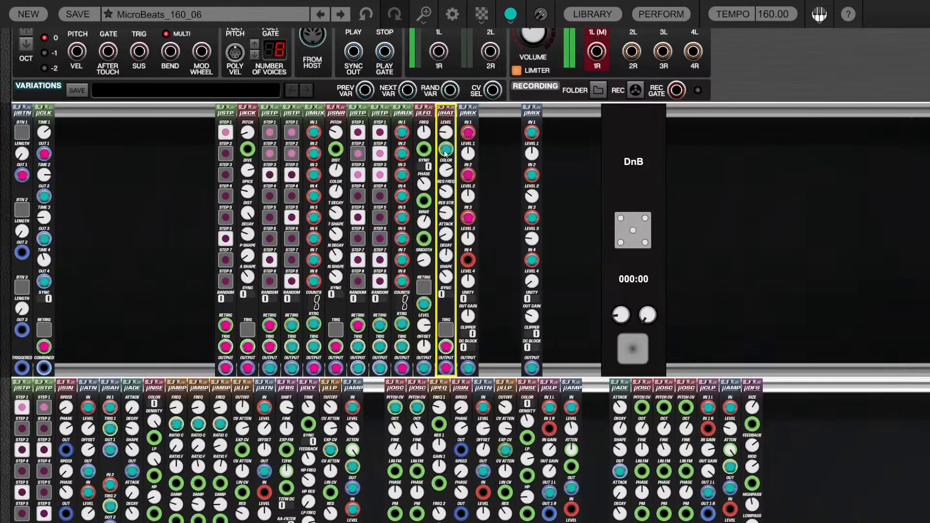
left_click_drag(424, 368, 447, 150)
left_click(497, 188)
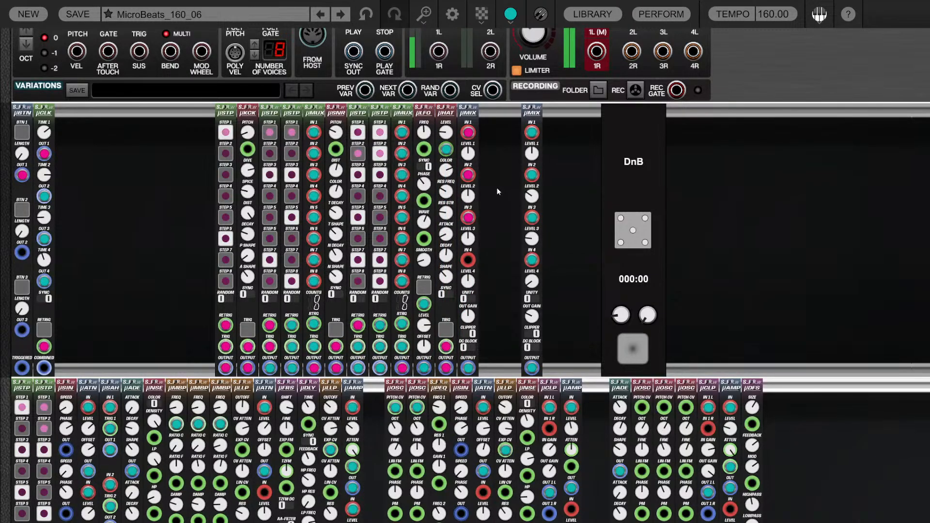
mouse_move(443, 156)
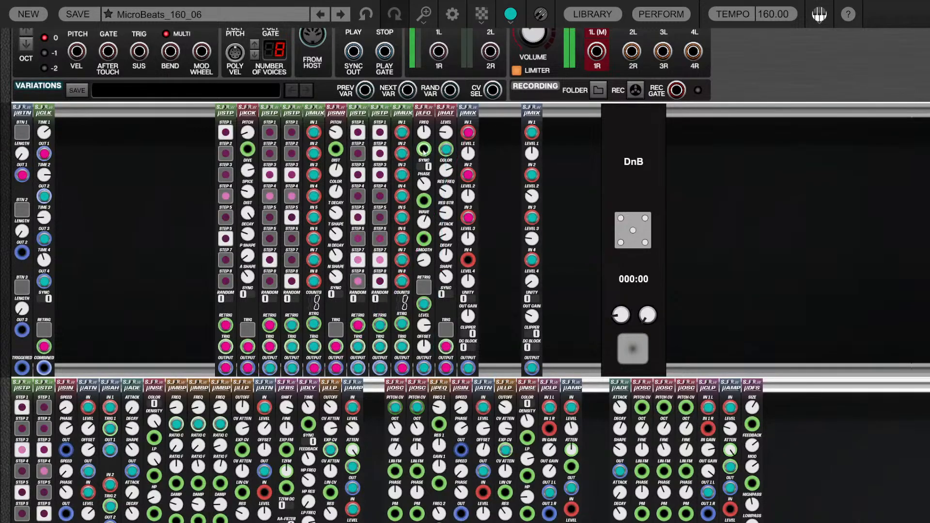
left_click(430, 114)
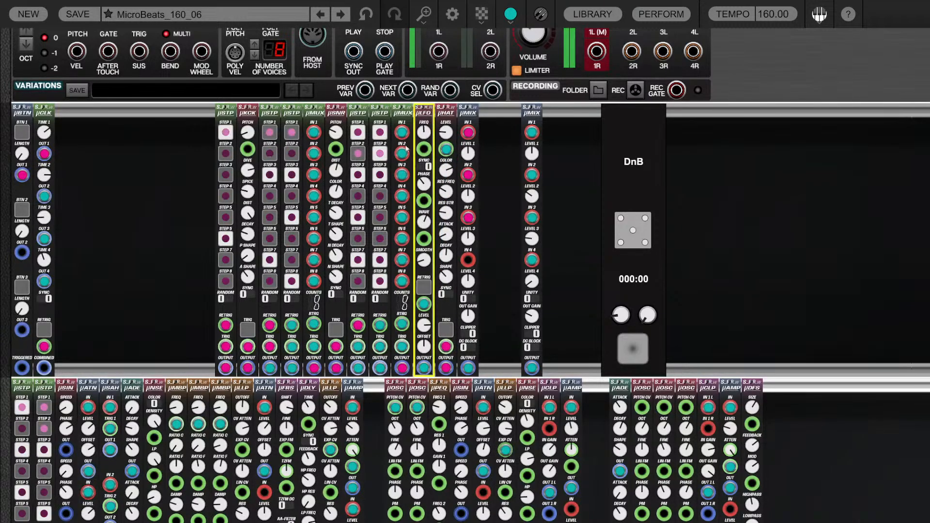
mouse_move(422, 309)
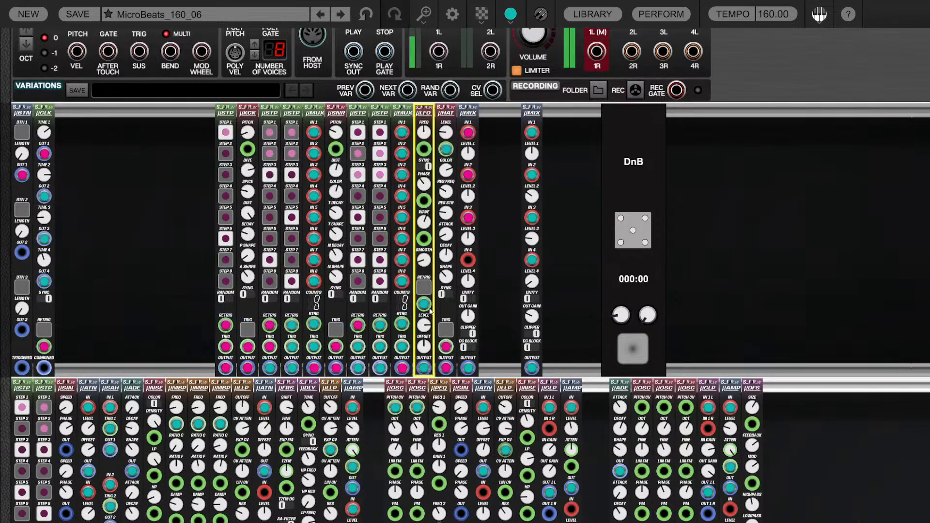
left_click(504, 295)
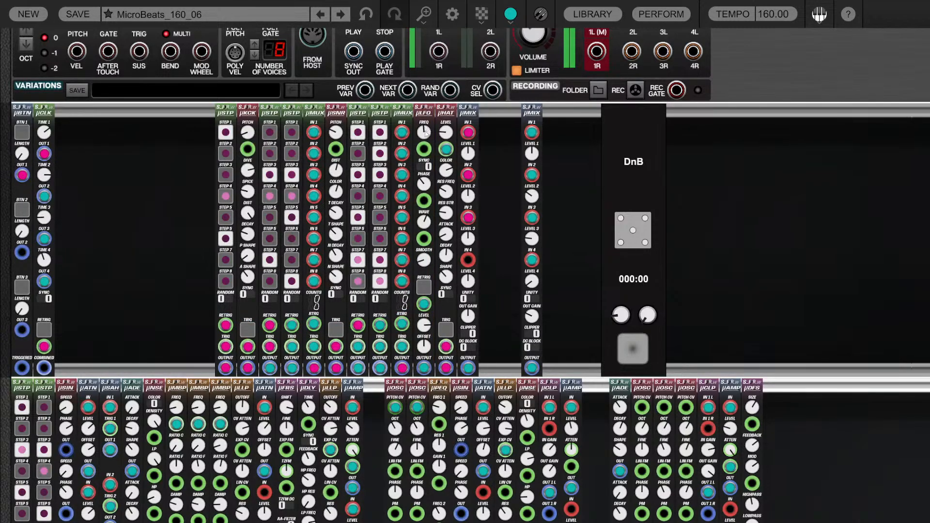
mouse_move(426, 135)
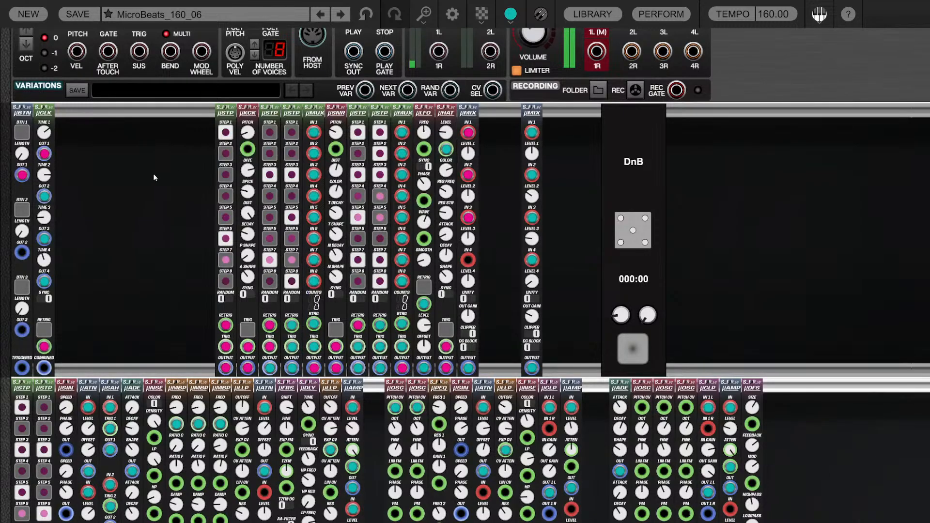
Examine the first module group in the lower row and its µMBP filters
scroll(153, 173, "down", 5)
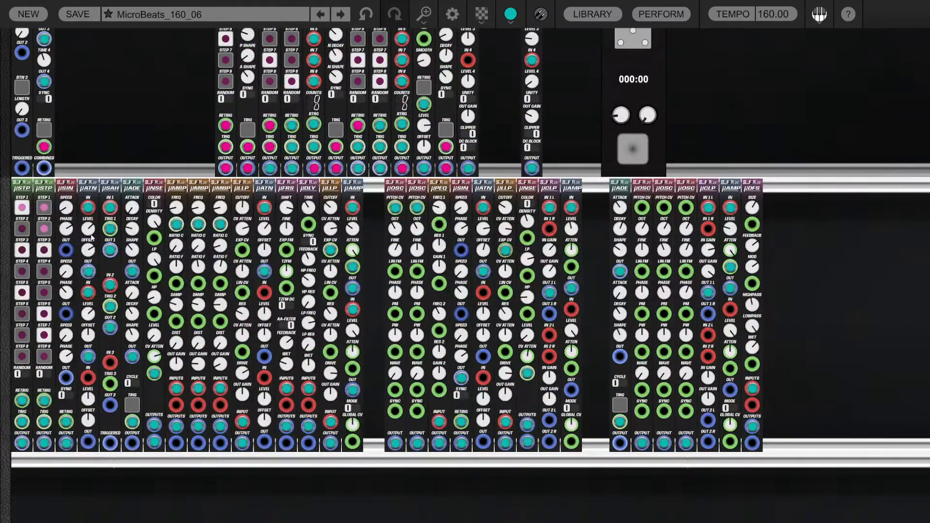
left_click_drag(372, 219, 122, 180)
left_click_drag(1, 192, 10, 190)
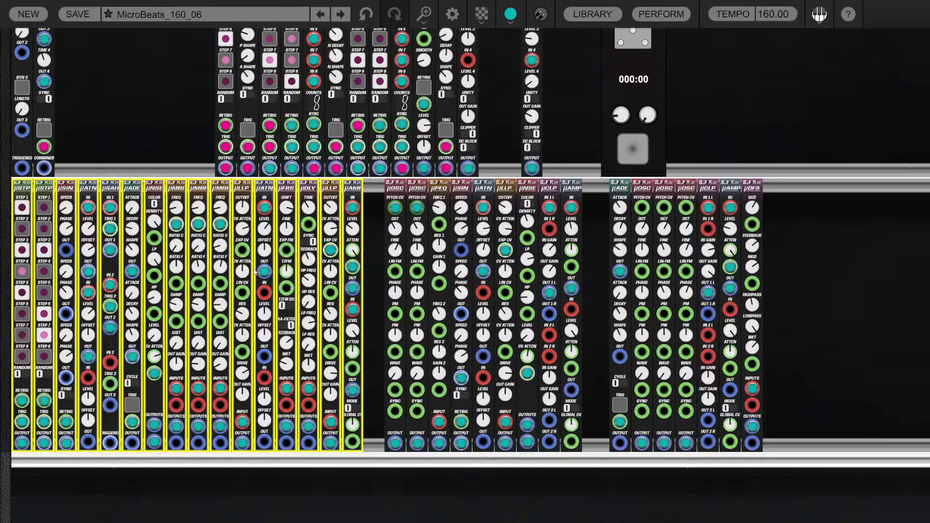
left_click(196, 189)
left_click_drag(184, 189, 175, 189)
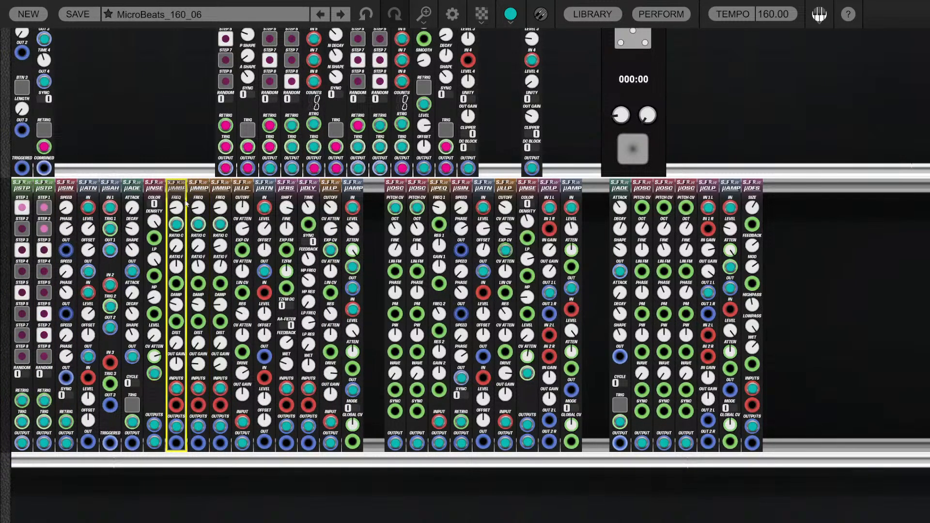
Adjust the Damp setting of the first µMBP filter in the lower row
left_click(154, 142)
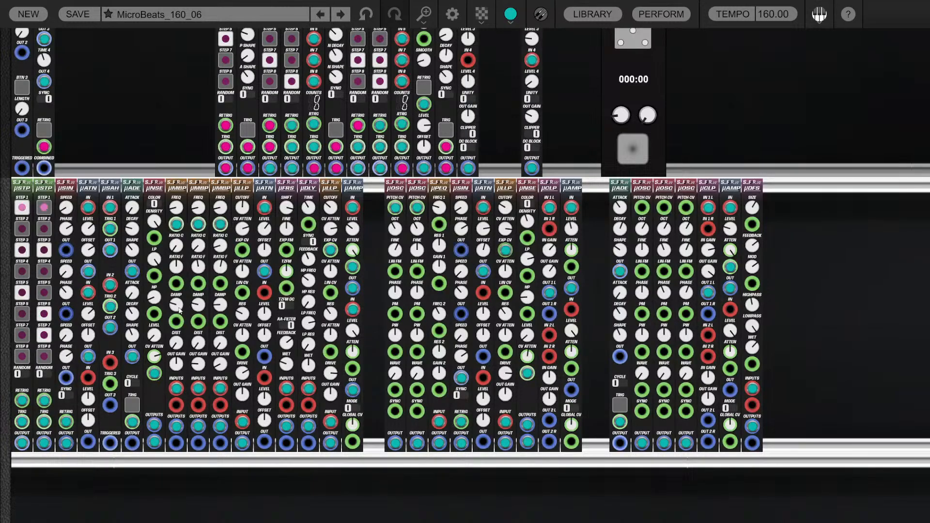
left_click_drag(177, 306, 184, 332)
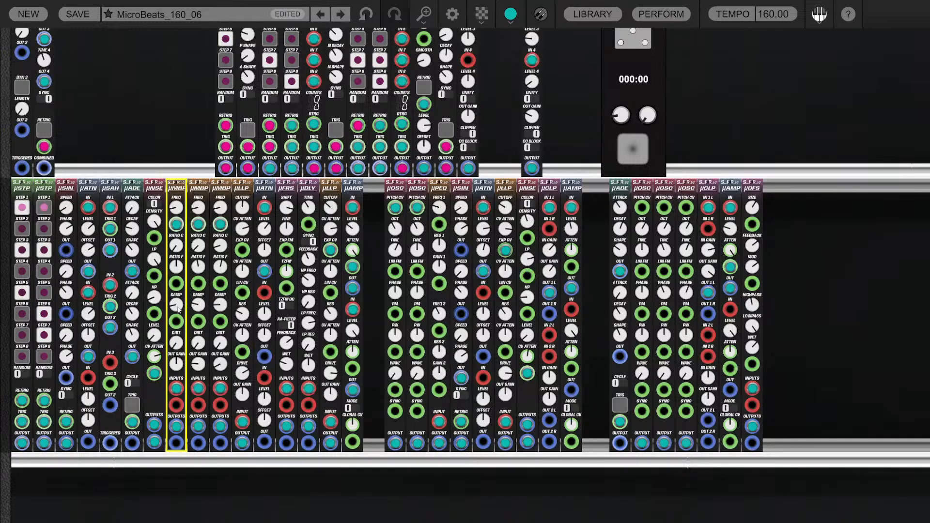
Compare the three µMBP filters in the lower row's first module group
mouse_move(178, 304)
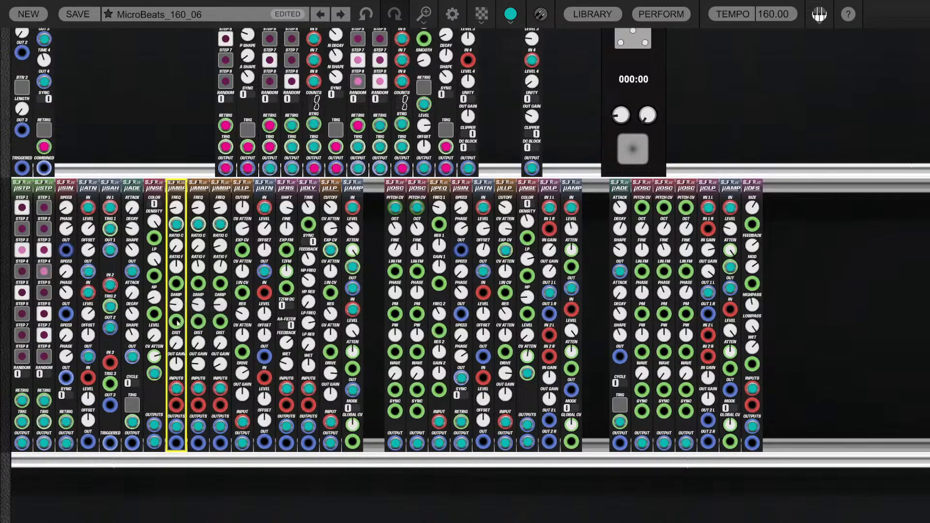
left_click(198, 187)
left_click(220, 187)
left_click(176, 187)
left_click(220, 187)
left_click(177, 186)
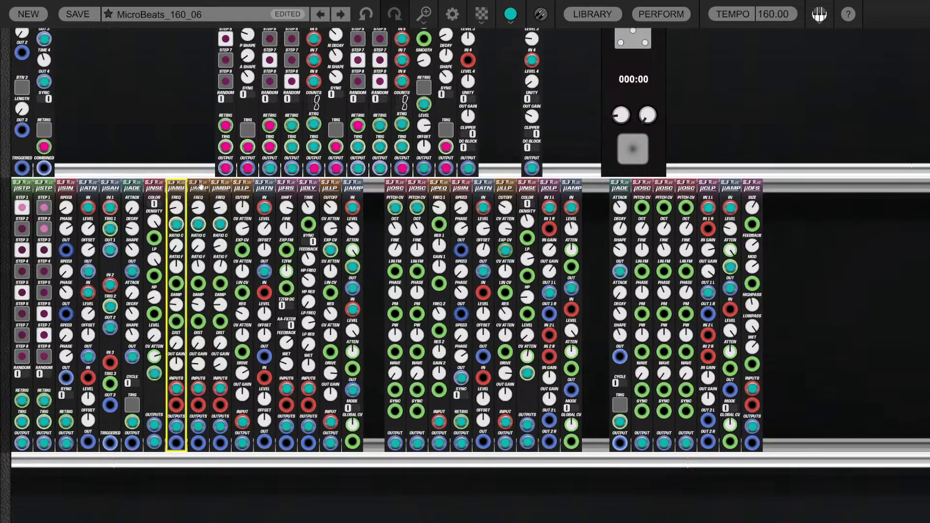
left_click(198, 186)
left_click(219, 187)
left_click(178, 186)
mouse_move(141, 227)
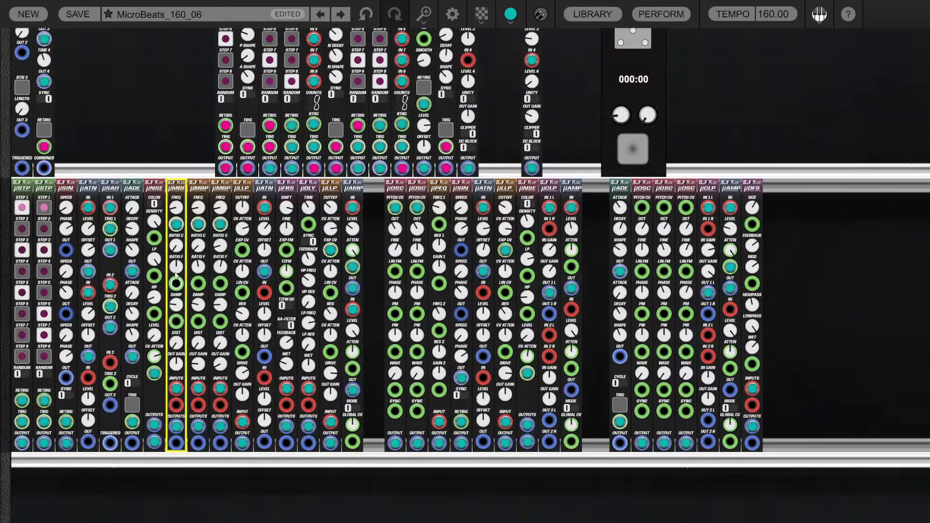
Examine the first lower group's µAMP module and trace its cables through the µFRS, µDLY and second µLLP modules
left_click(244, 188)
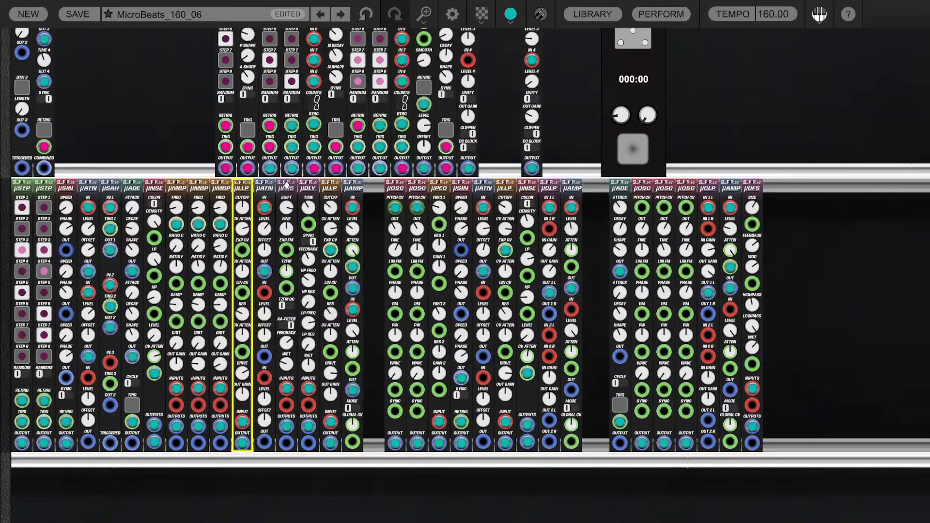
left_click(349, 185)
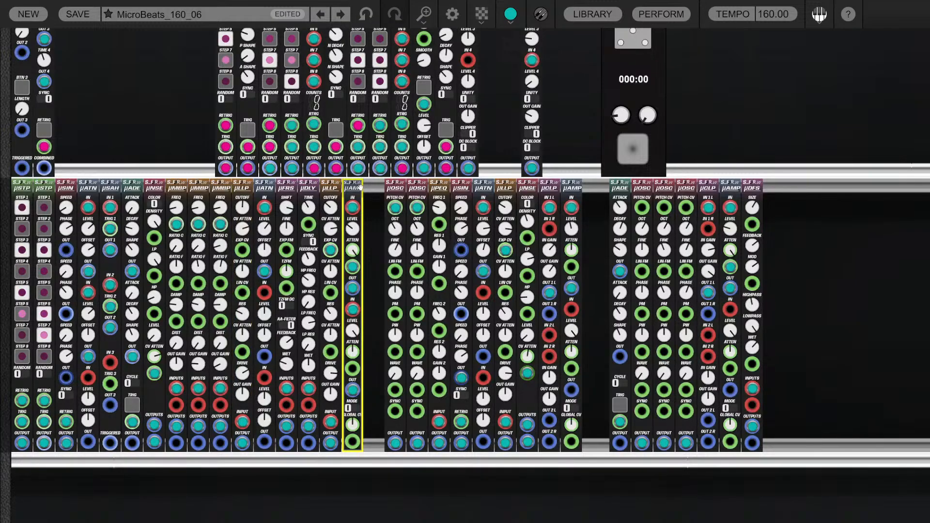
mouse_move(355, 209)
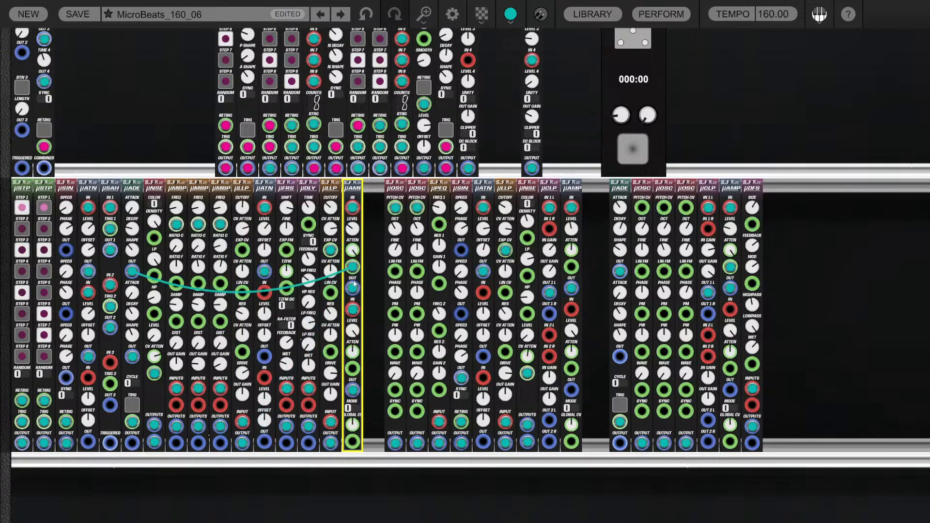
mouse_move(354, 289)
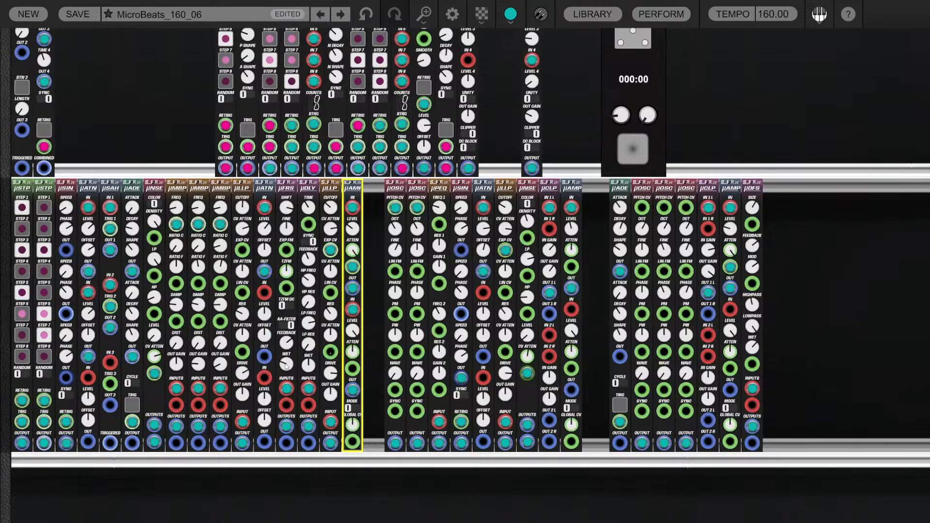
mouse_move(286, 366)
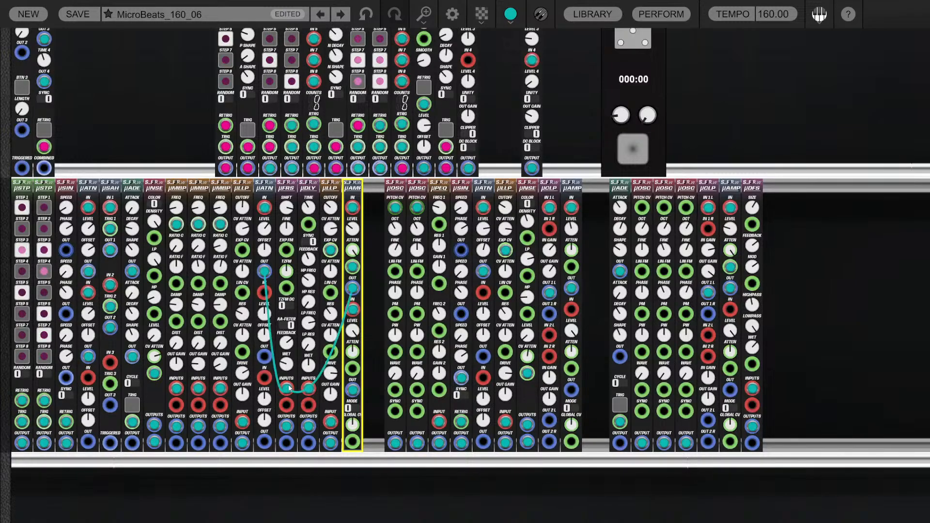
mouse_move(305, 388)
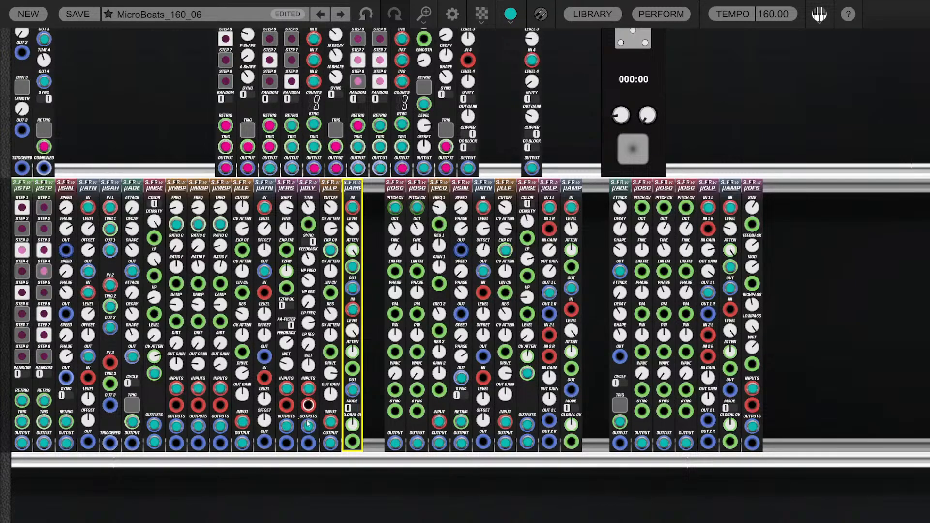
mouse_move(307, 429)
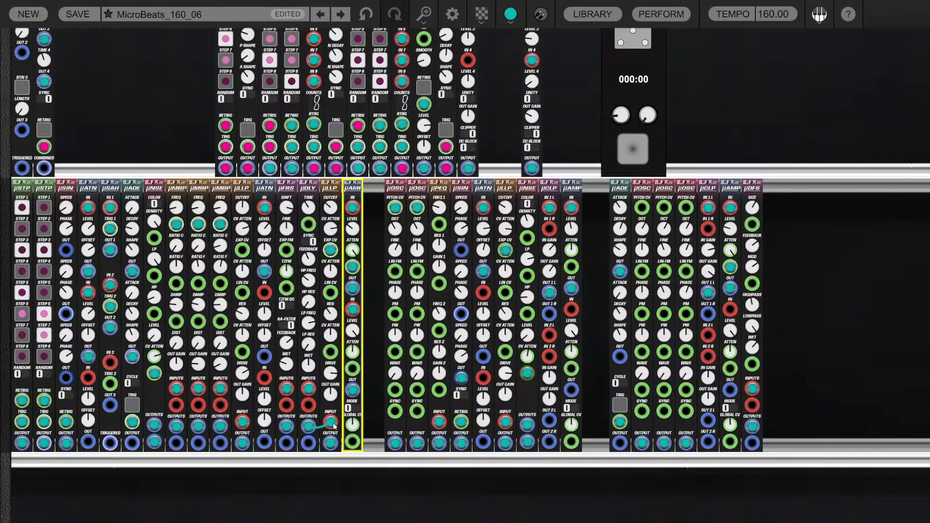
mouse_move(331, 255)
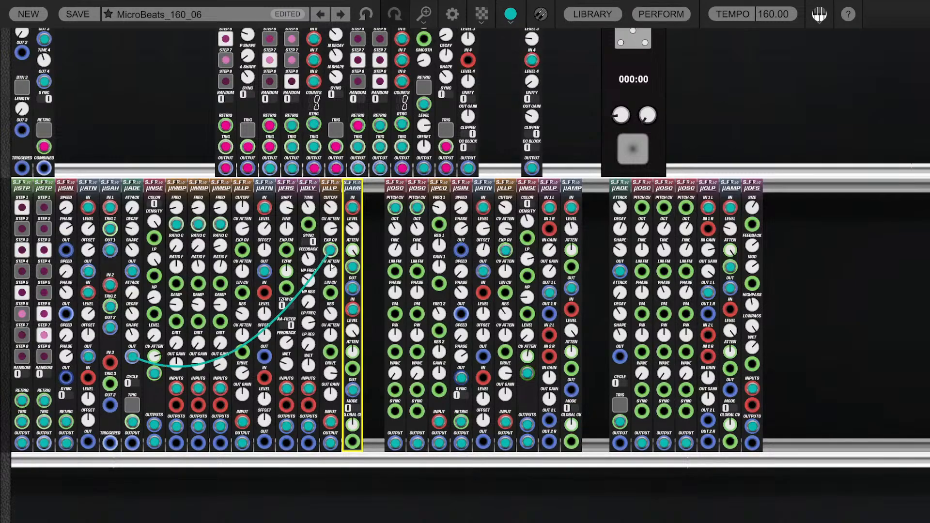
mouse_move(332, 274)
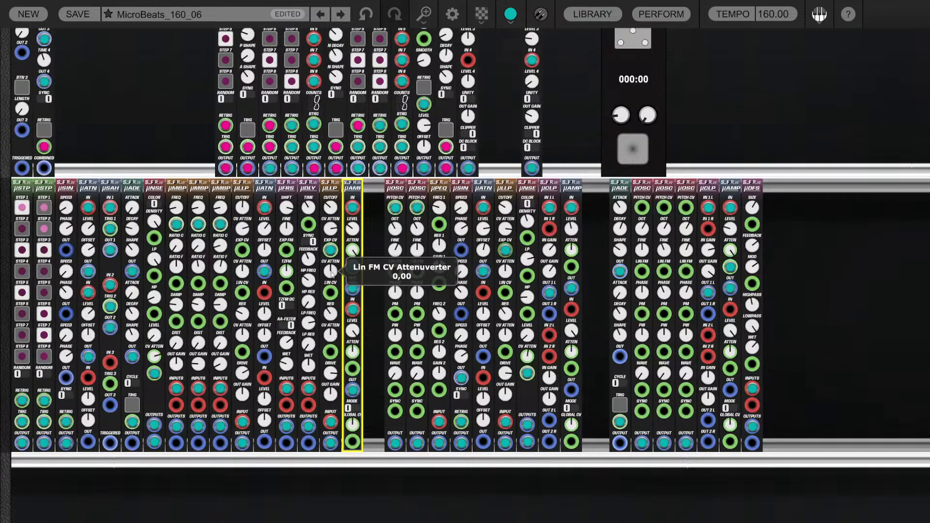
Examine the two µLLP filters and the µFRS frequency shifter in the first lower group, including the first filter's cutoff
left_click(371, 234)
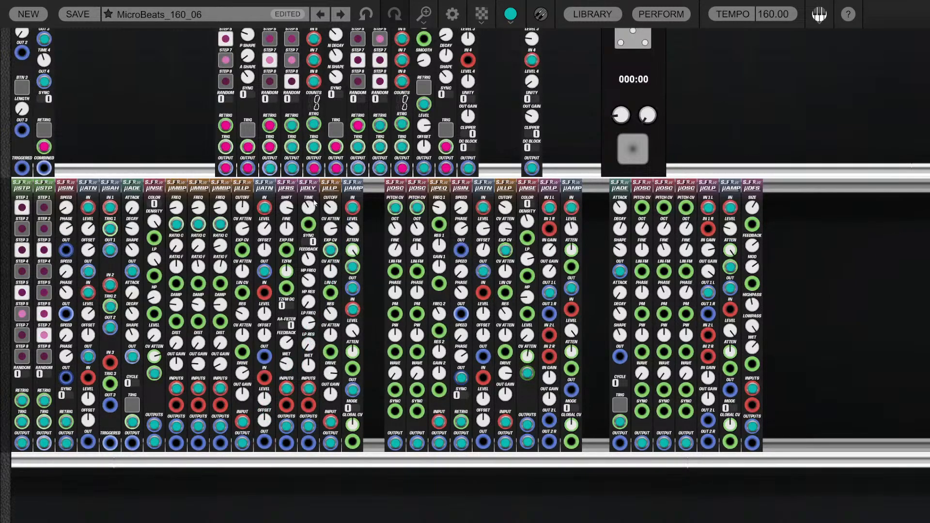
left_click(328, 190)
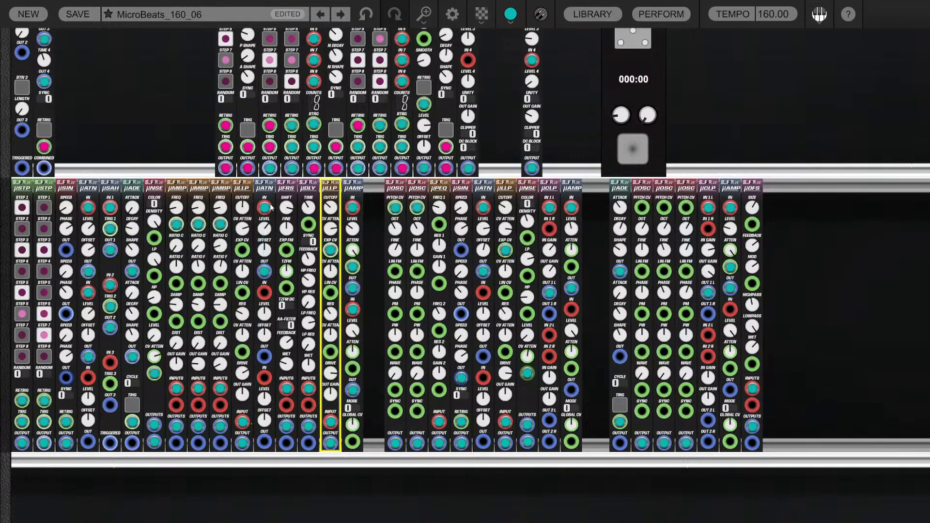
left_click(287, 192)
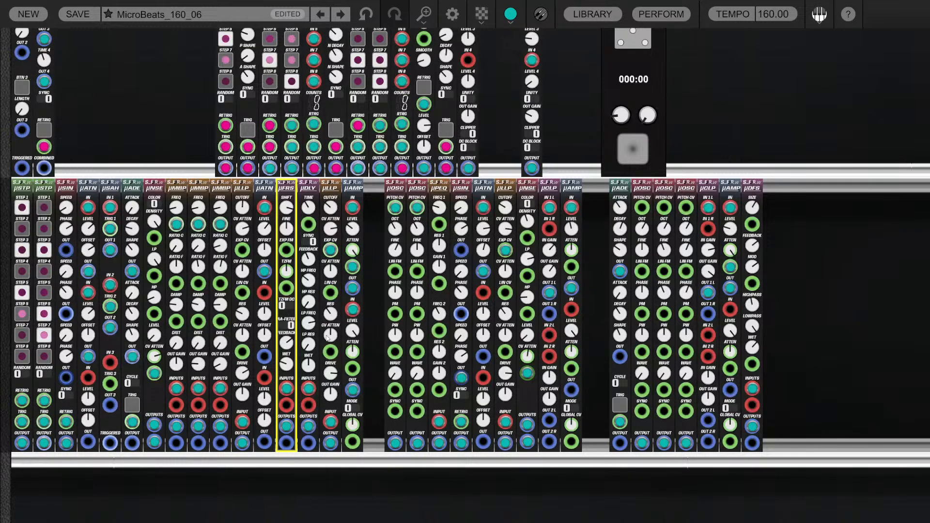
left_click(367, 295)
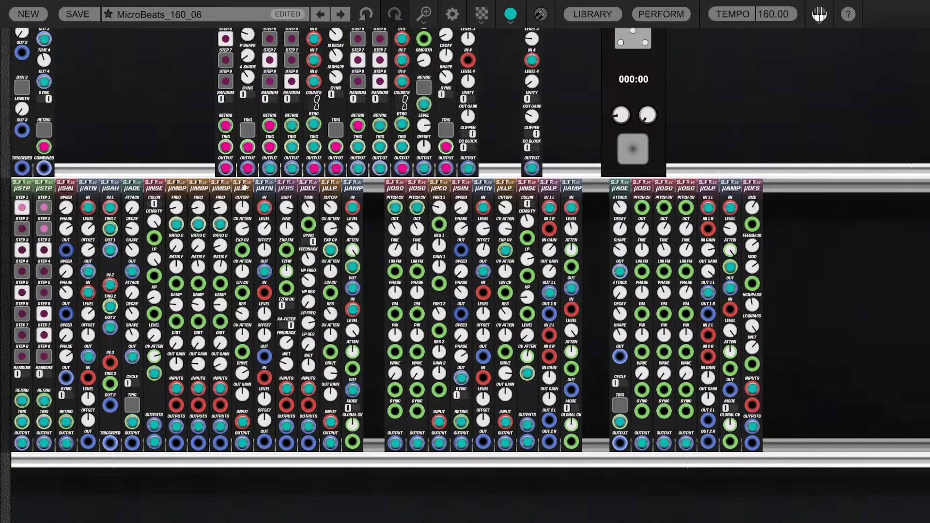
left_click(246, 216)
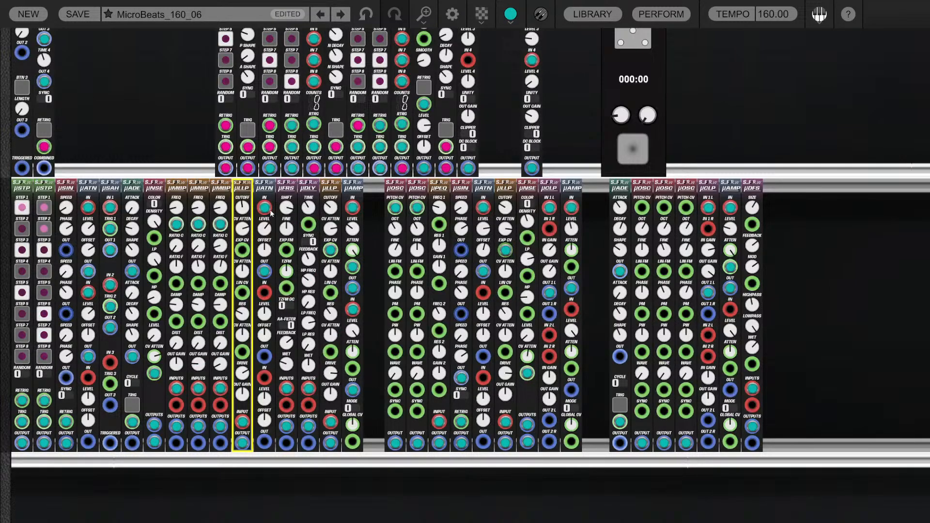
left_click_drag(244, 208, 243, 204)
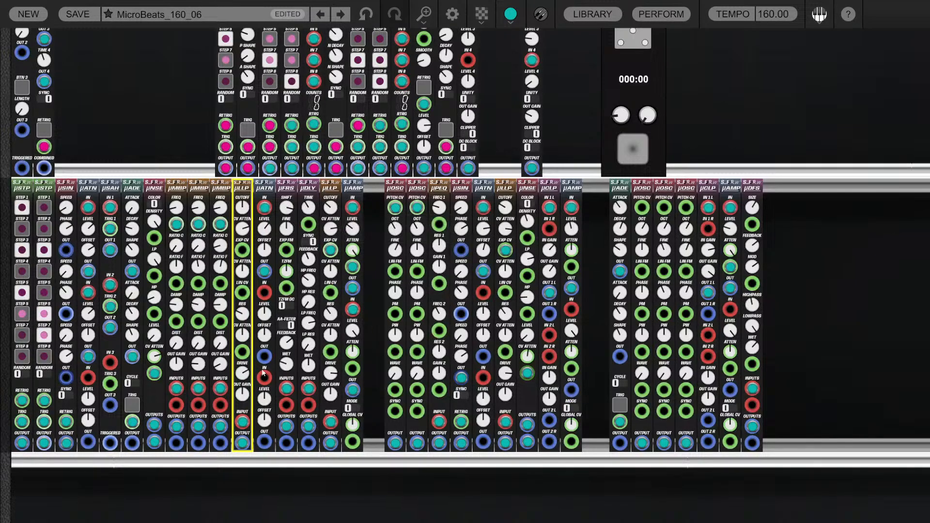
left_click(371, 282)
Examine the second module group in the lower row and the tuning of its two µOSC oscillators
left_click_drag(606, 215, 384, 196)
left_click(384, 197)
left_click(415, 218)
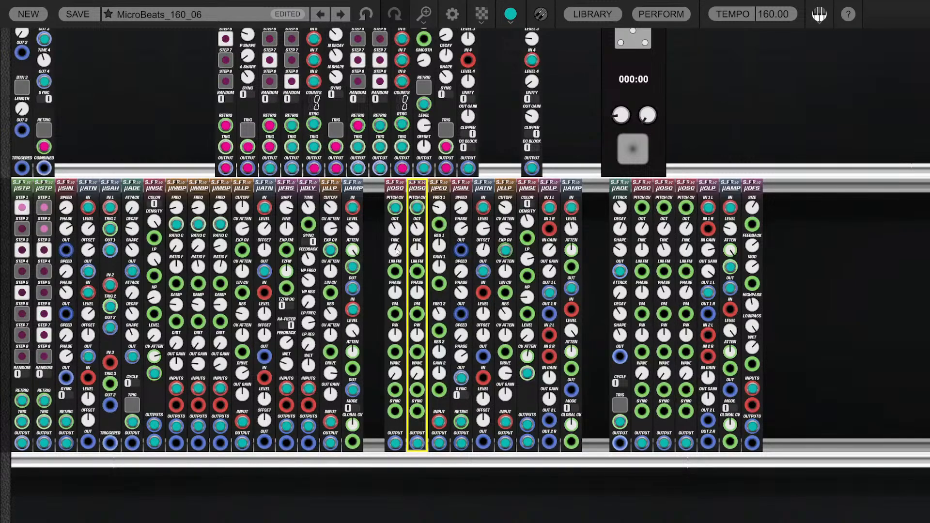
mouse_move(396, 250)
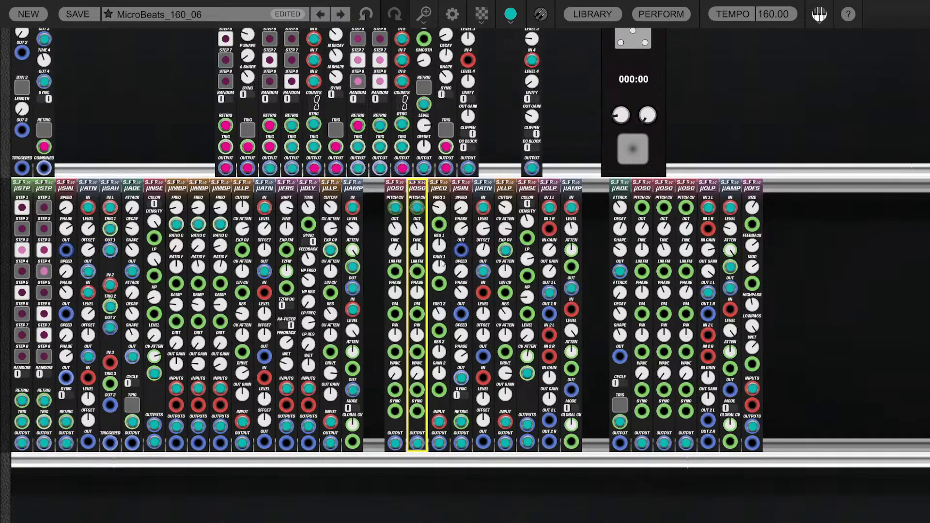
Examine the frequency, resonance and gain settings of the µPEQ equalizer's two peak bands
mouse_move(441, 265)
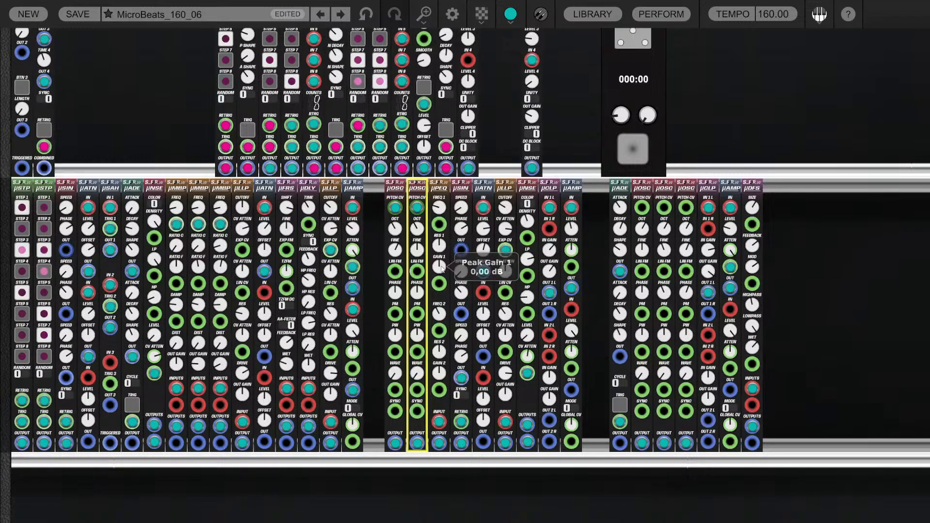
left_click_drag(441, 268, 442, 221)
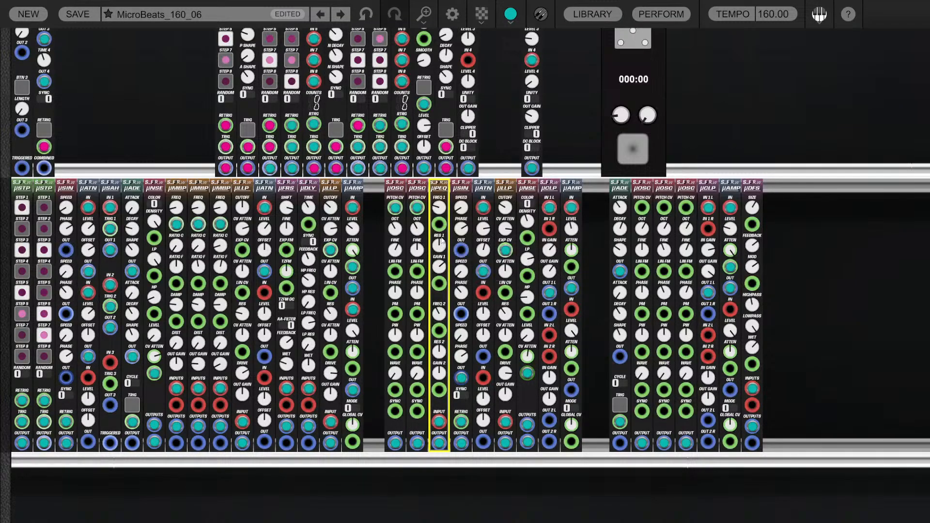
left_click_drag(437, 175, 440, 248)
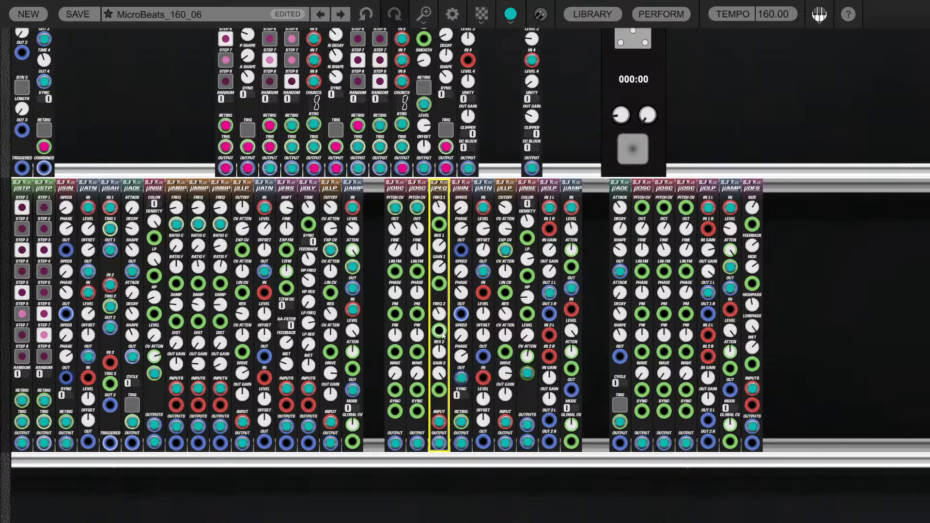
left_click_drag(442, 318, 442, 330)
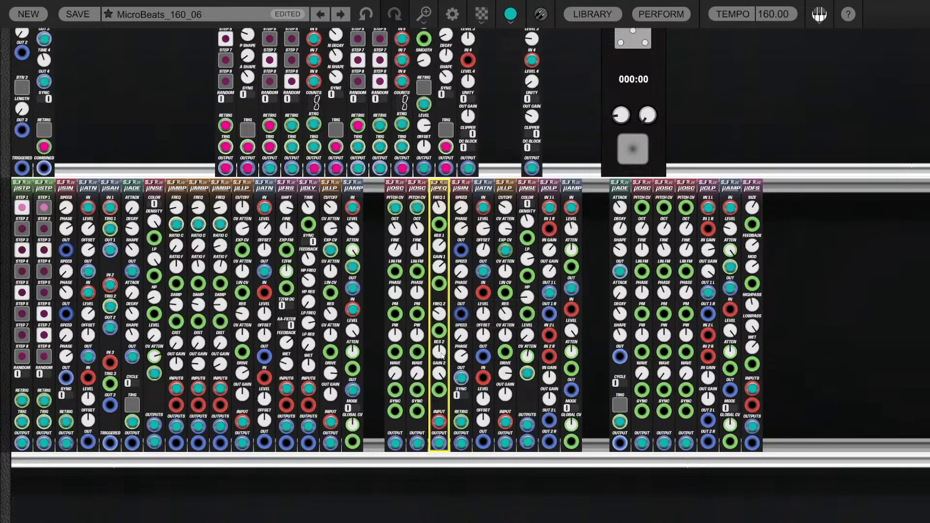
left_click_drag(440, 374, 438, 445)
mouse_move(440, 209)
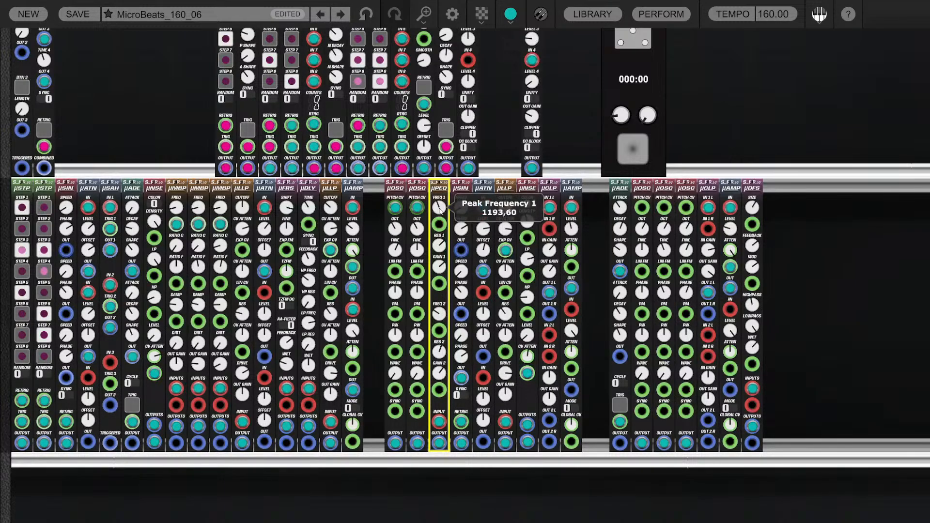
Bypass the µPEQ equalizer to compare the sound, and switch the bypass back off
right_click(442, 194)
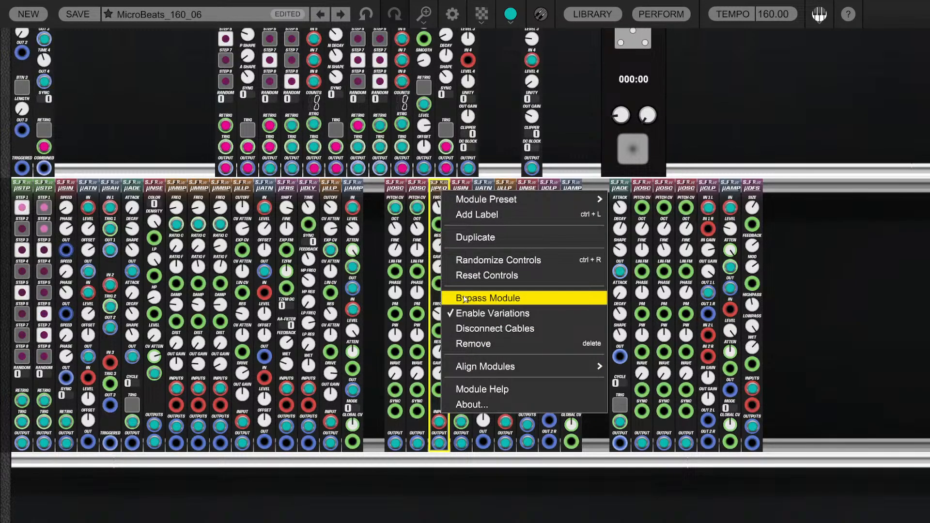
left_click(487, 298)
right_click(442, 188)
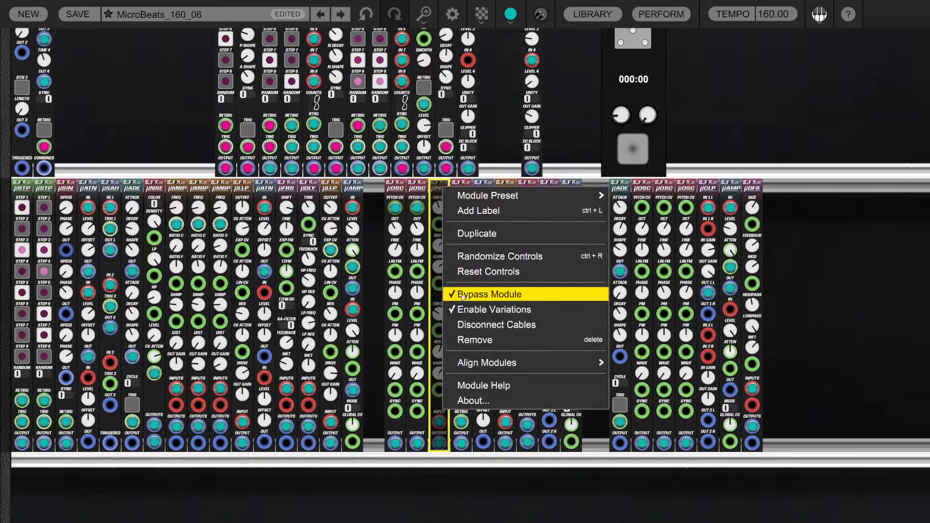
left_click(463, 297)
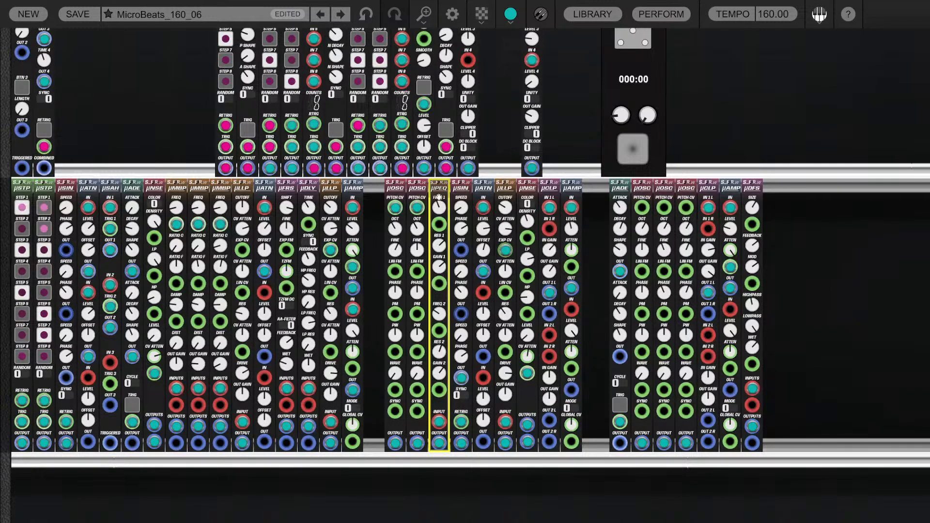
Examine the second lower group's µLLP filter, µCLP clipper and µNSE noise module, tracing the filter's input cables and the noise level modulation
left_click(510, 189)
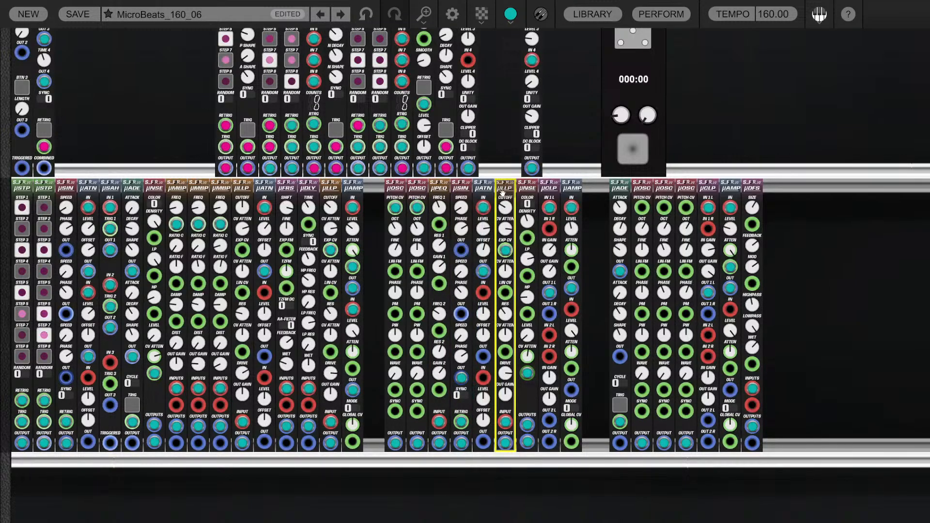
left_click(546, 187)
left_click(502, 184)
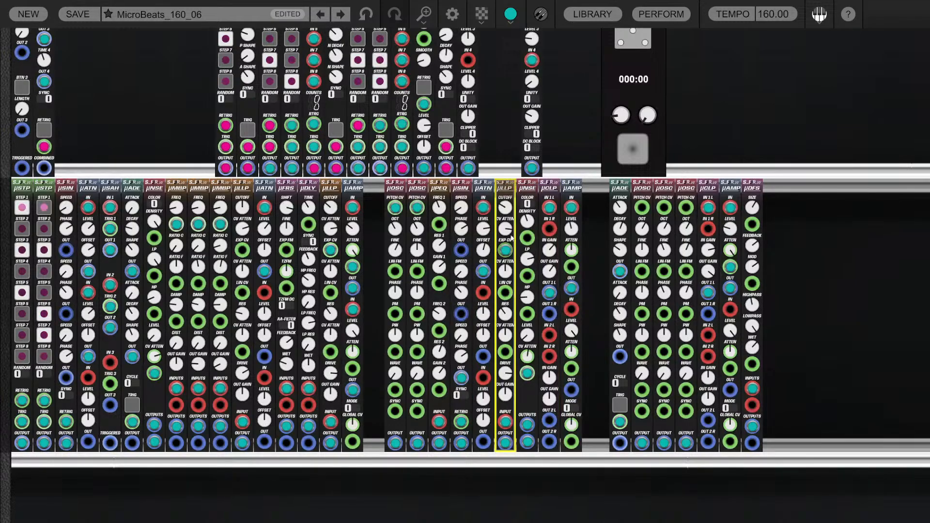
mouse_move(506, 252)
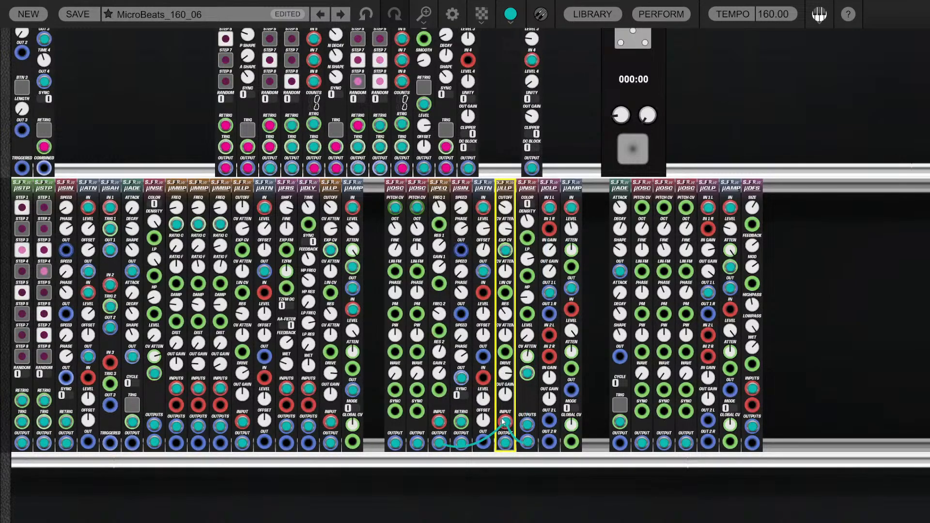
left_click(556, 209)
left_click(551, 207)
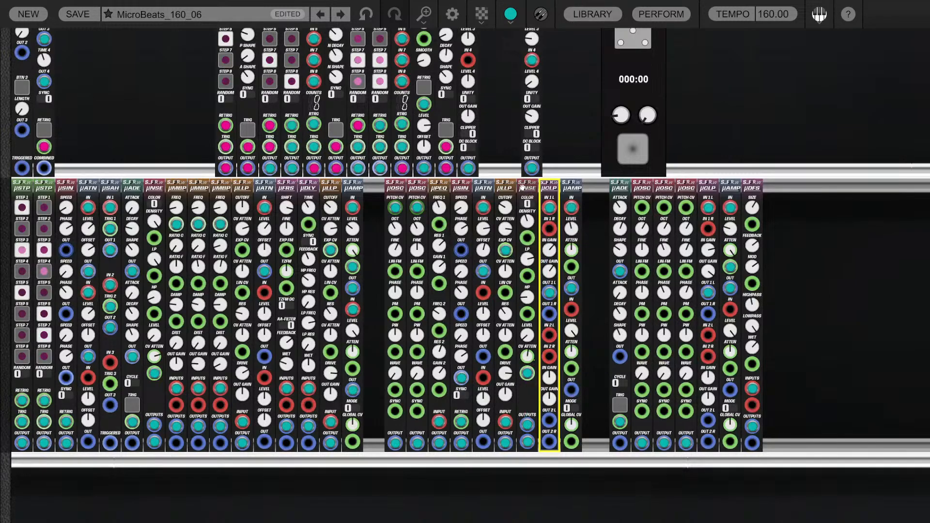
left_click(527, 273)
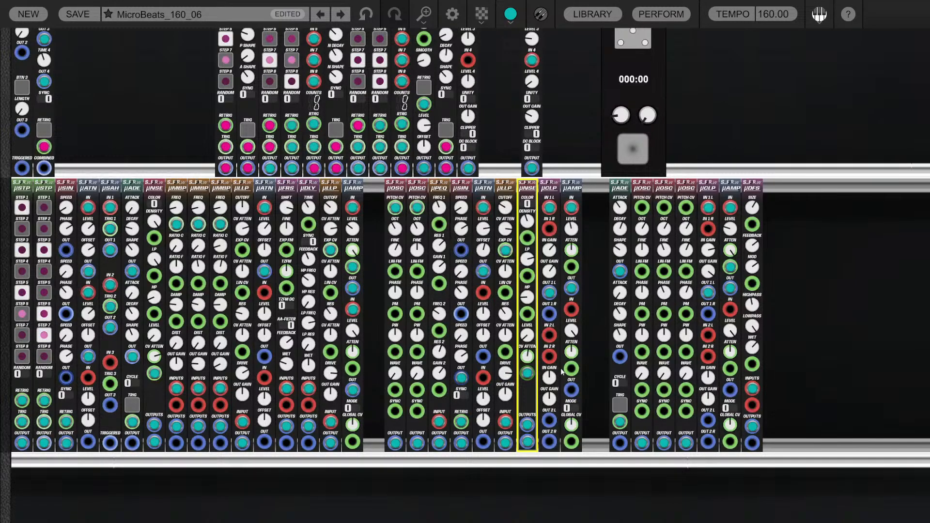
left_click_drag(461, 377, 532, 377)
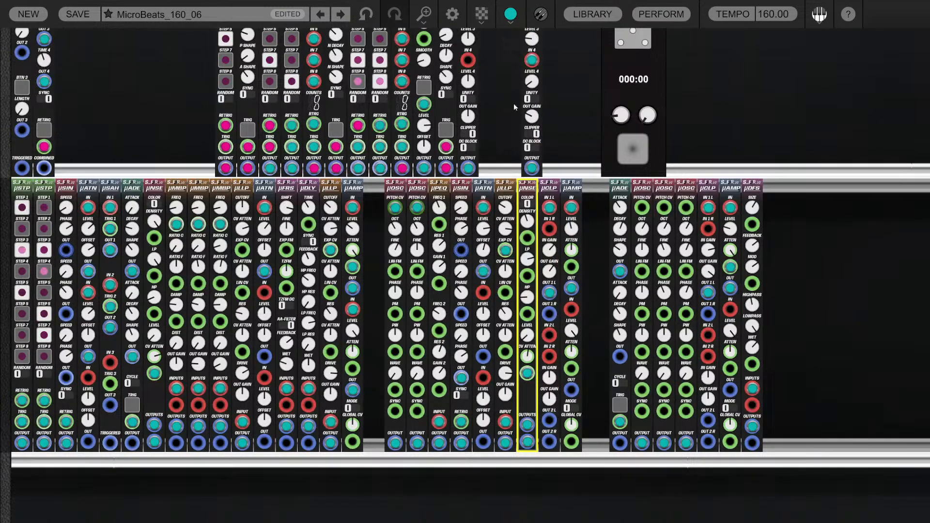
Examine the third lower group's µADE envelope and three µOSC oscillators, tracing their output cables into the µCLP clipper
left_click_drag(607, 214, 821, 217)
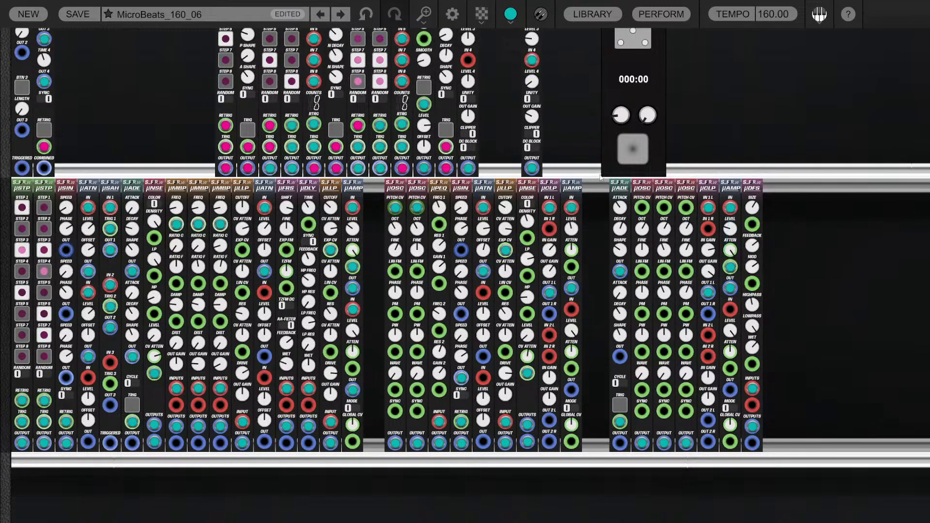
left_click(620, 187)
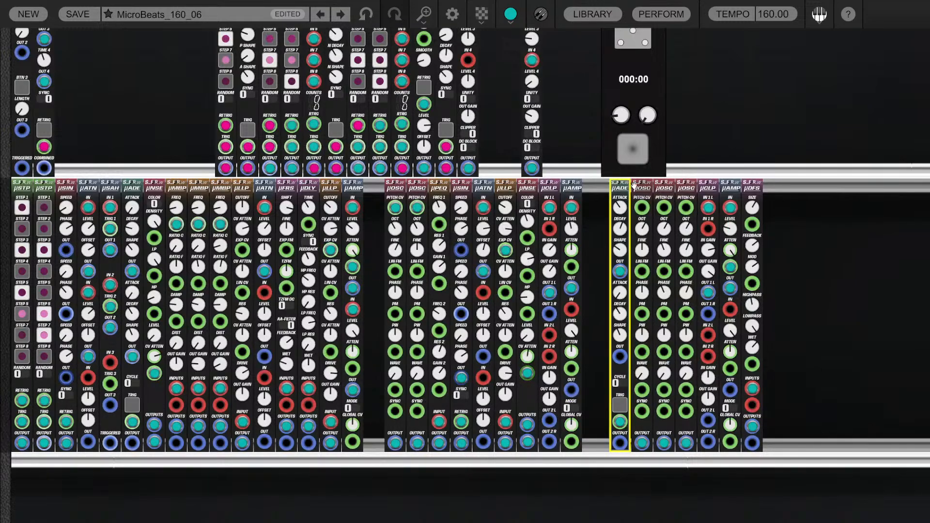
left_click(643, 187)
left_click(665, 186)
left_click(686, 187)
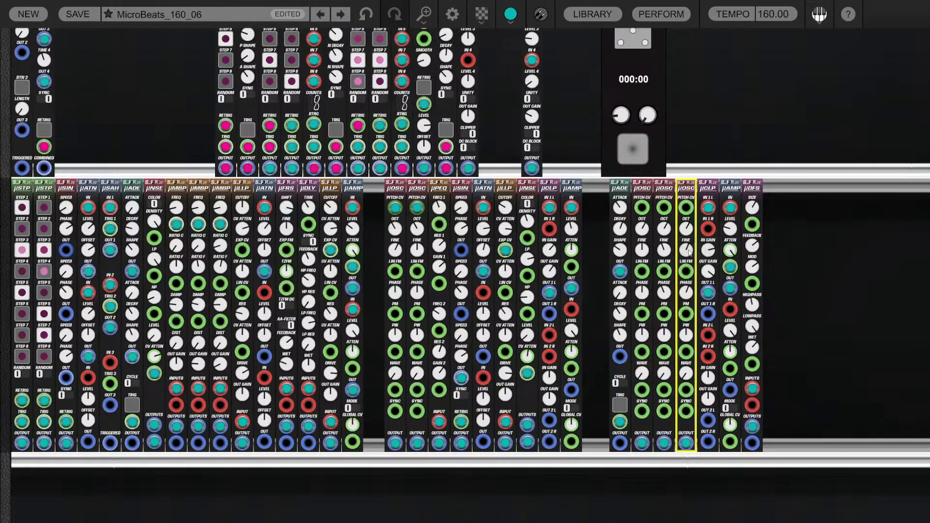
left_click(709, 187)
mouse_move(710, 209)
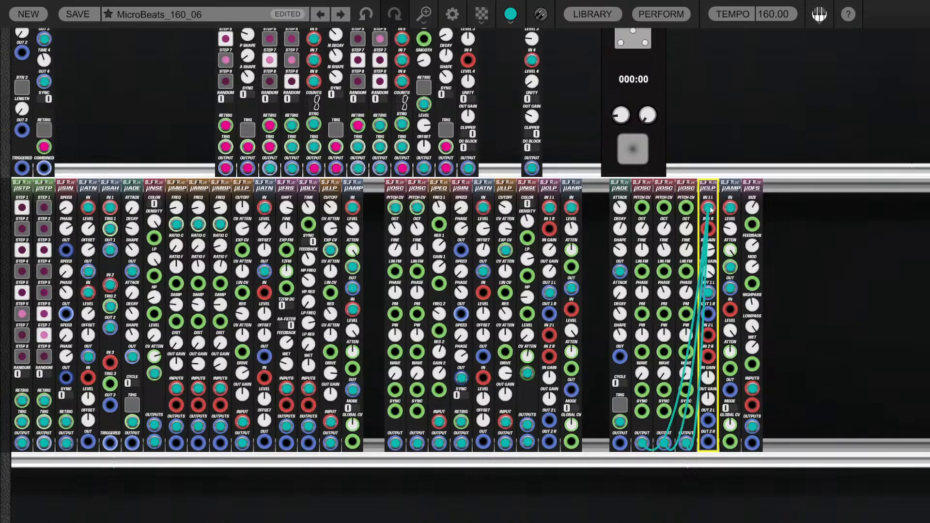
Examine the third lower group's µAMP amplifier and the attack and decay times of its µADE envelope
left_click(730, 187)
mouse_move(732, 271)
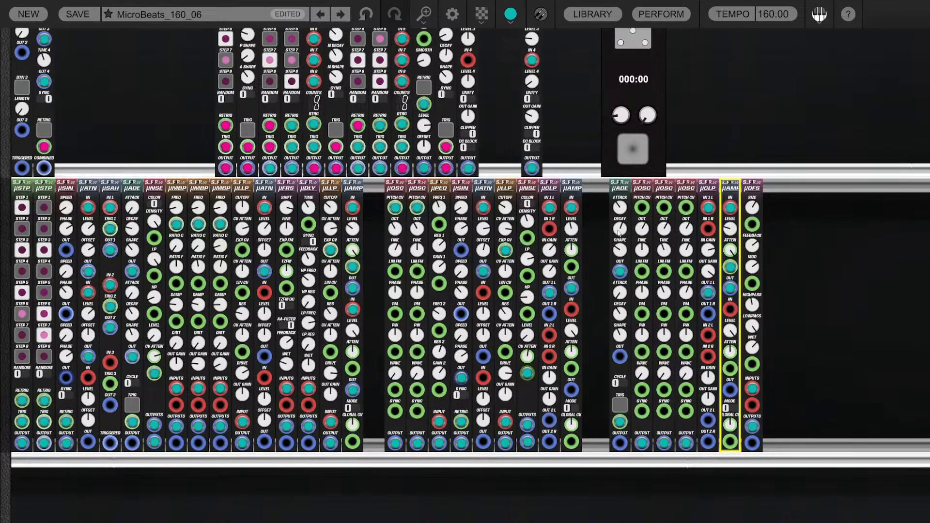
mouse_move(619, 231)
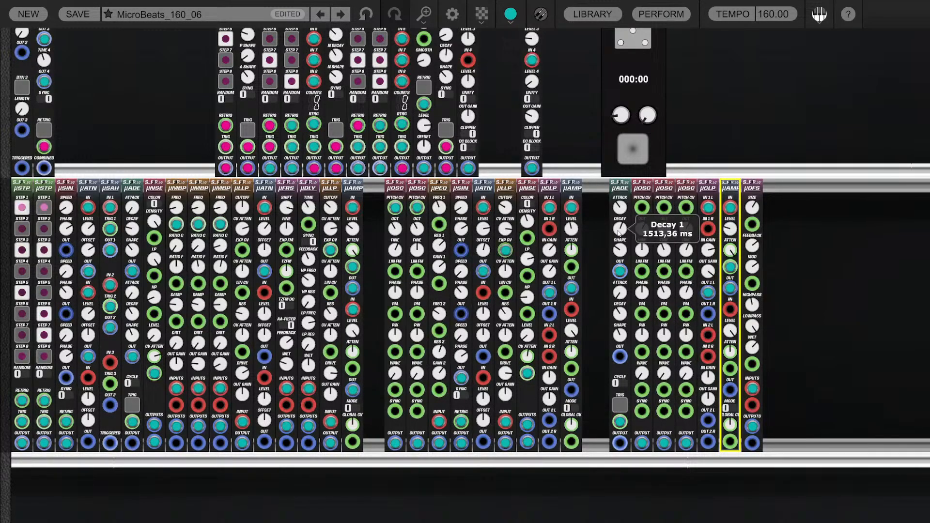
mouse_move(618, 213)
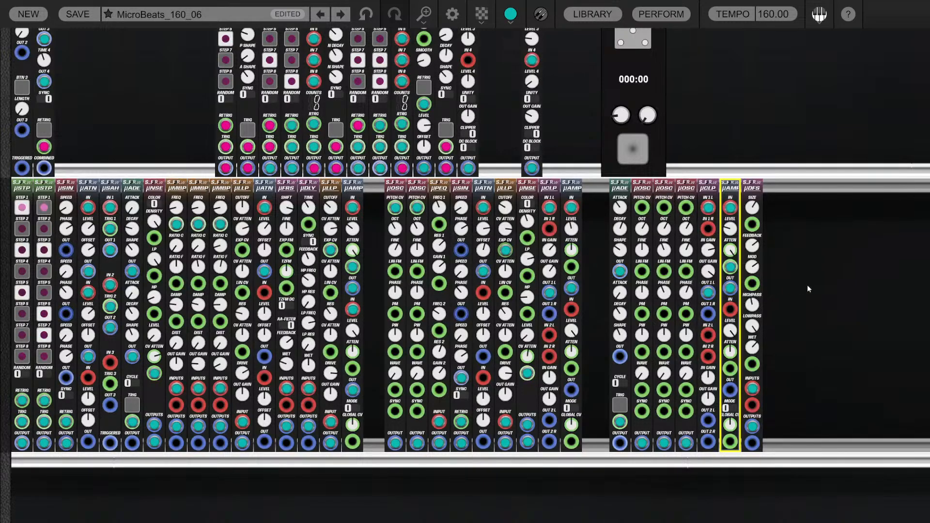
Examine the µDFS module at the end of the third lower group, survey both module rows, and clear the selection
left_click(759, 184)
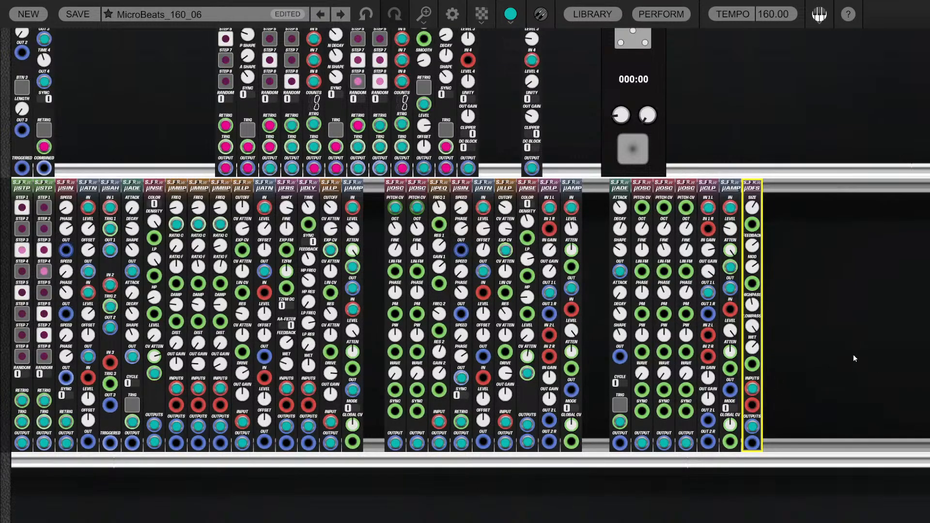
scroll(853, 353, "down", 1)
scroll(758, 151, "down", 2)
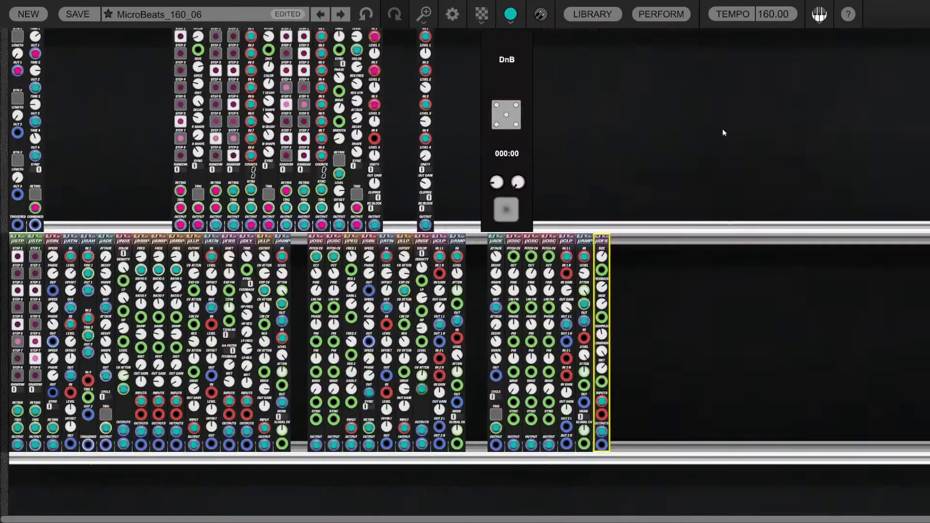
scroll(703, 132, "up", 1)
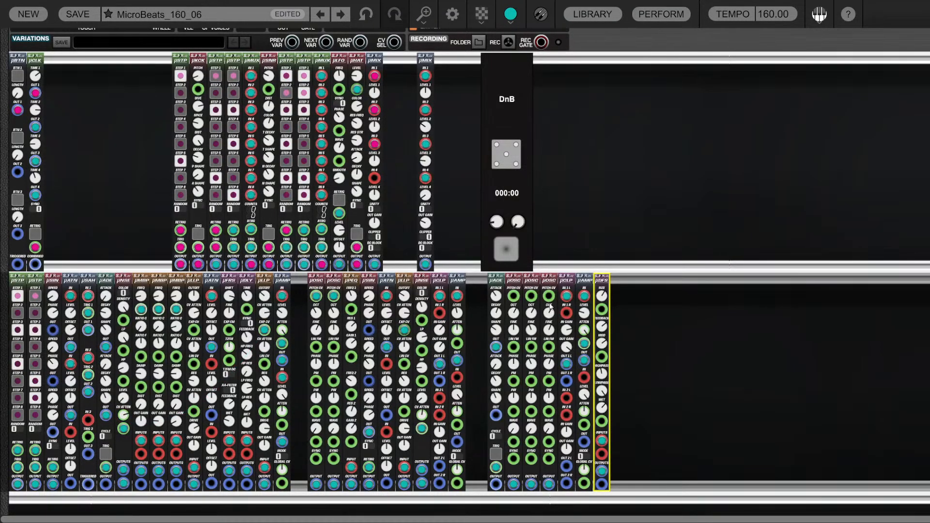
left_click(699, 354)
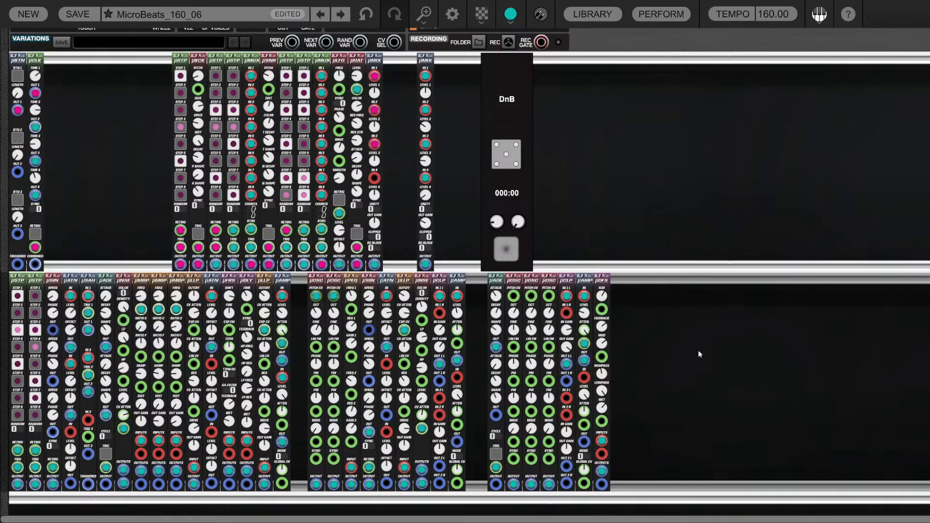